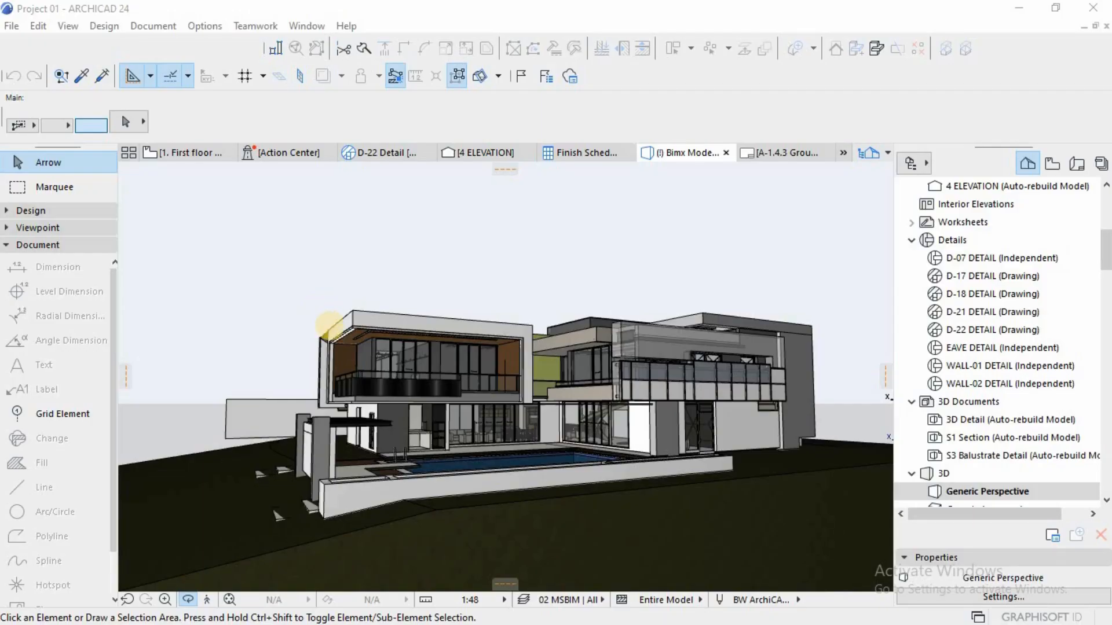
Step: Switch the 3D view of the house from perspective to parallel projection with Frontal axonometry
scroll(330, 390, up, 3)
drag(337, 404, 588, 374)
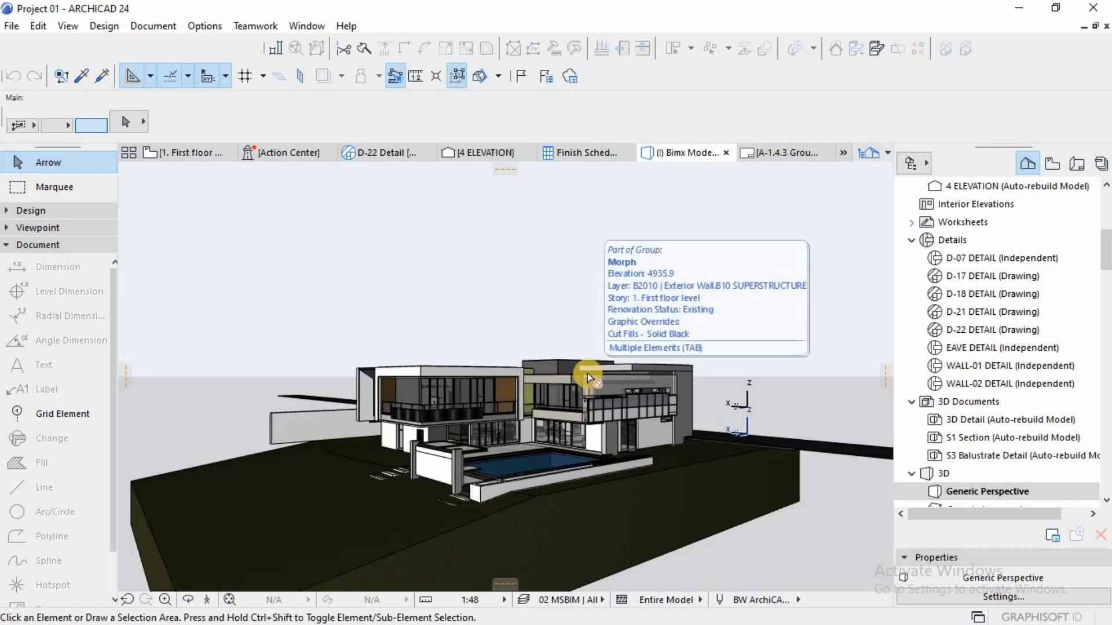
key(ctrl+shift+F3)
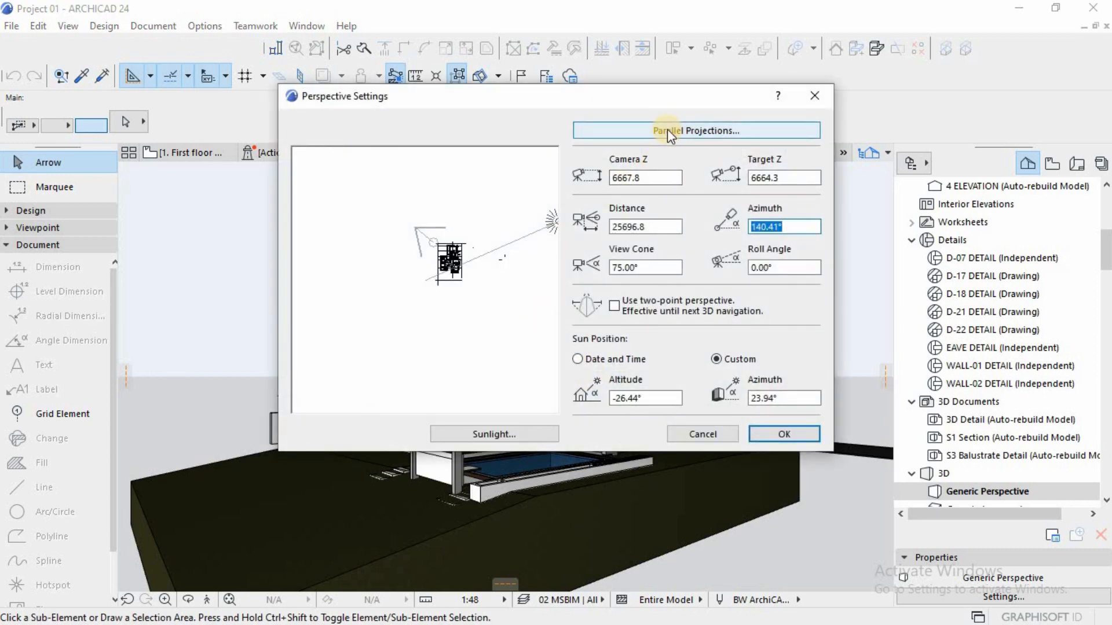
click(636, 129)
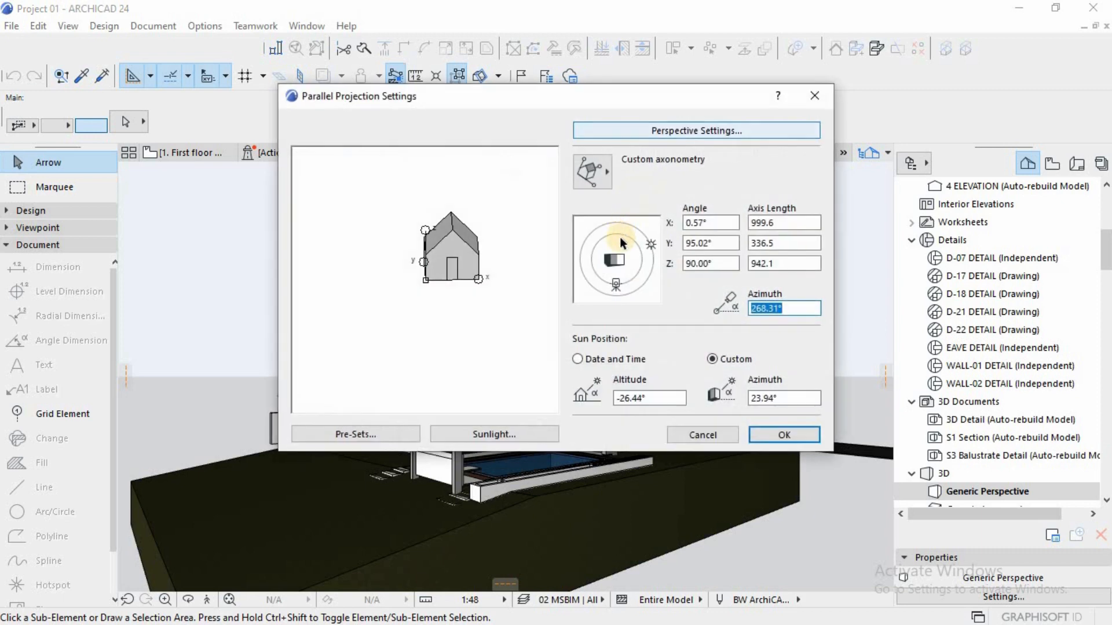
click(596, 177)
click(597, 176)
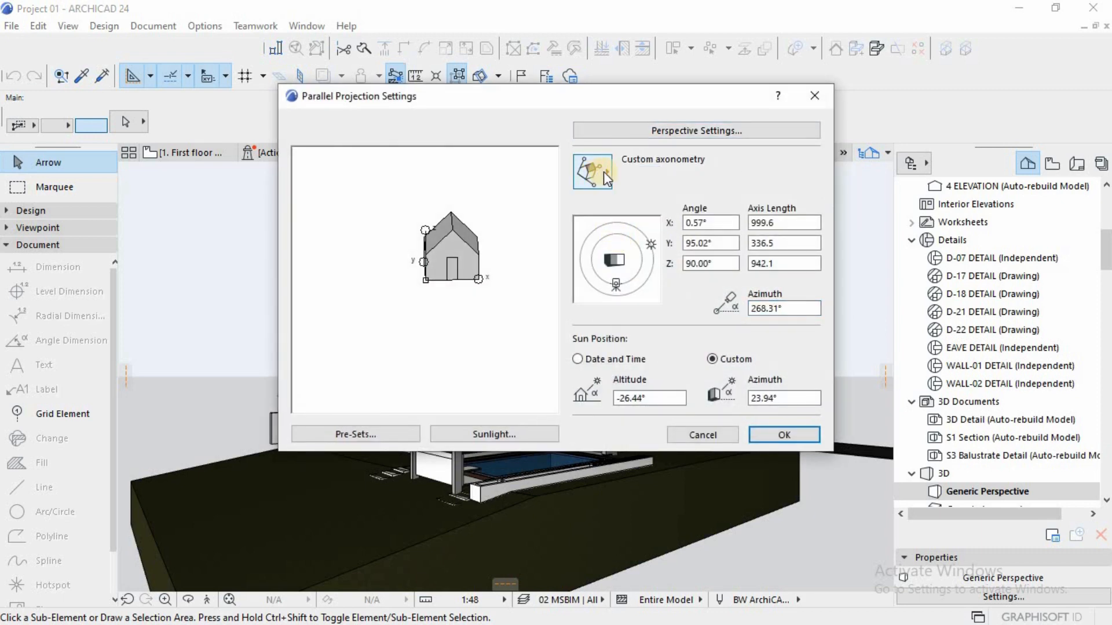
click(604, 172)
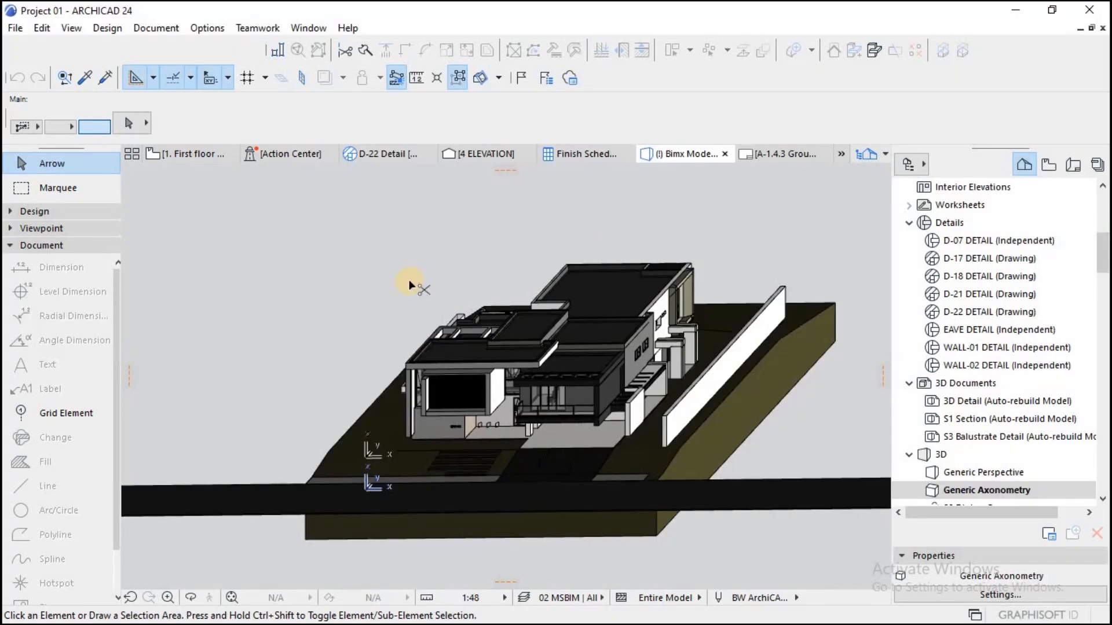
Step: Set the parallel projection type of the 3D view to Monometric axonometry
key(ctrl+shift+F3)
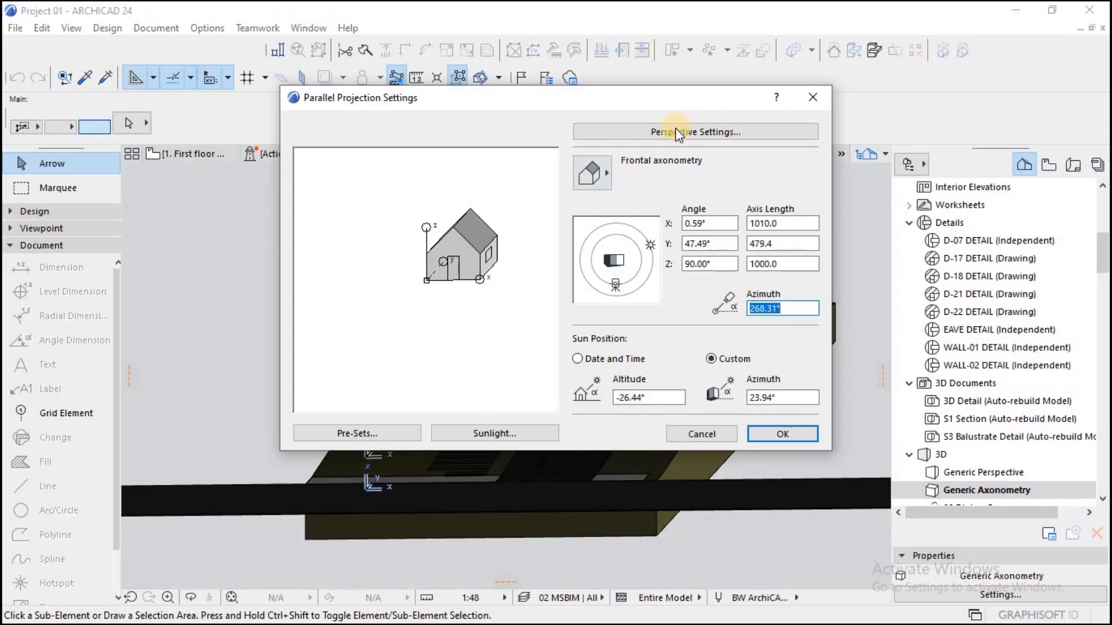
click(675, 129)
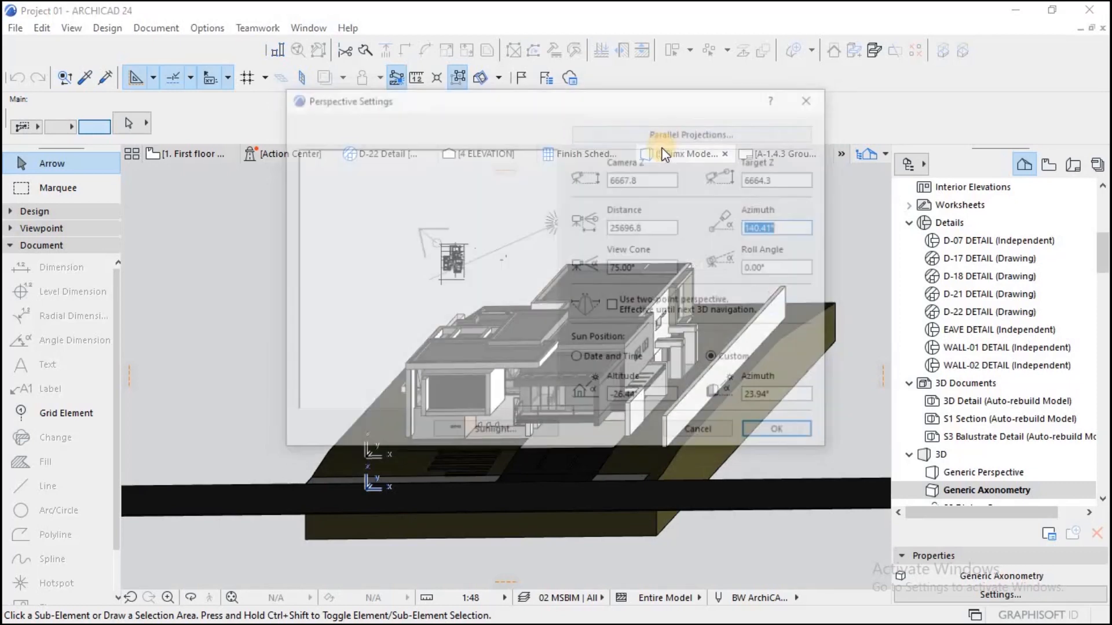
click(669, 132)
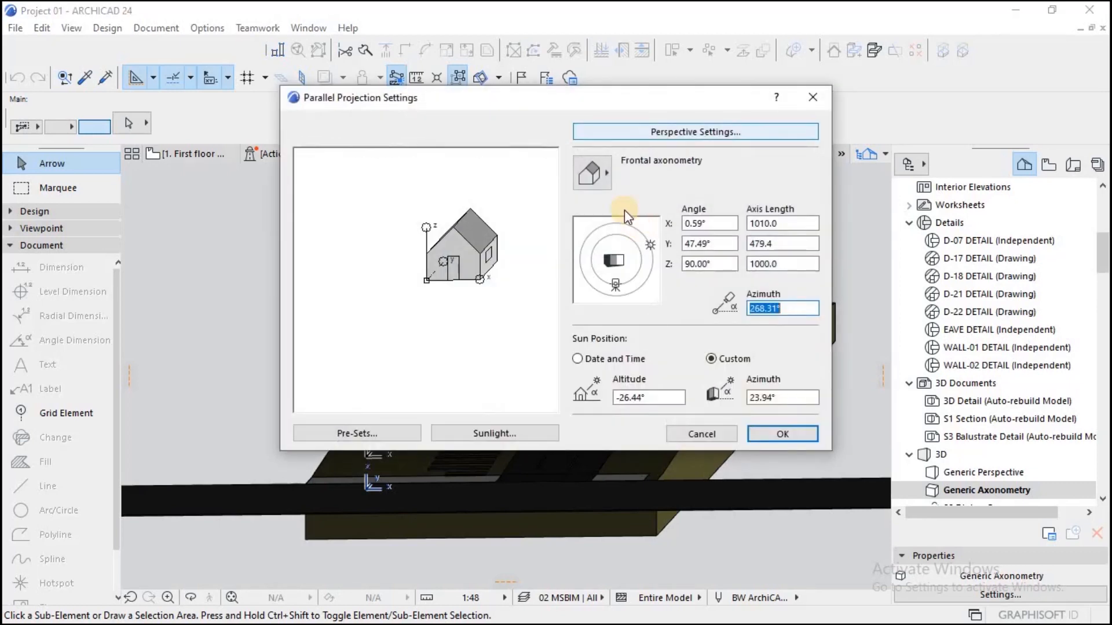
click(591, 173)
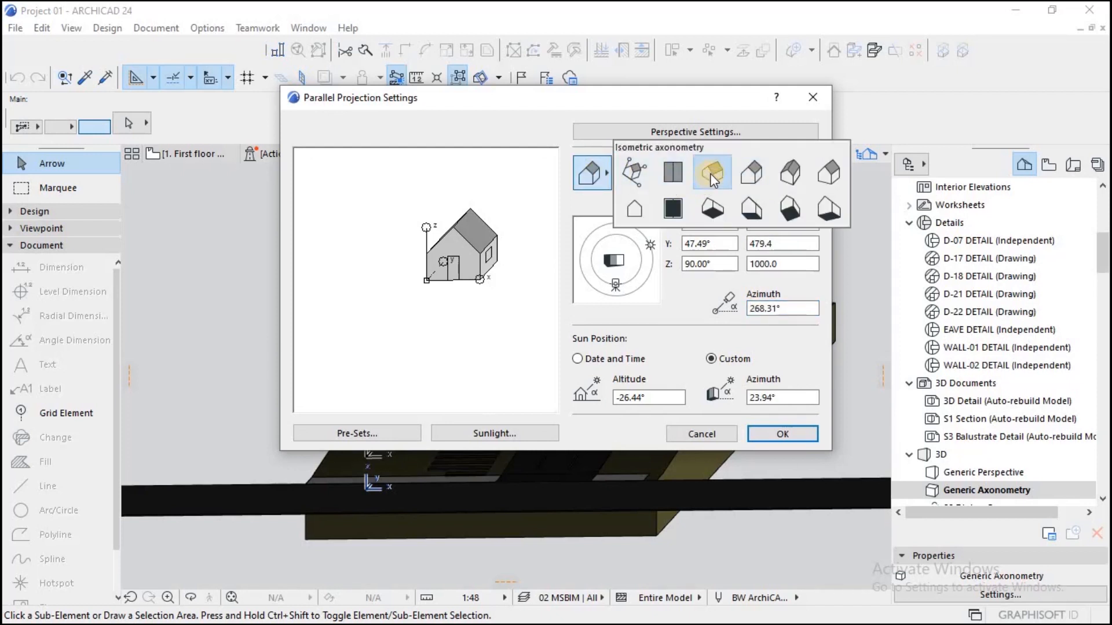
click(796, 170)
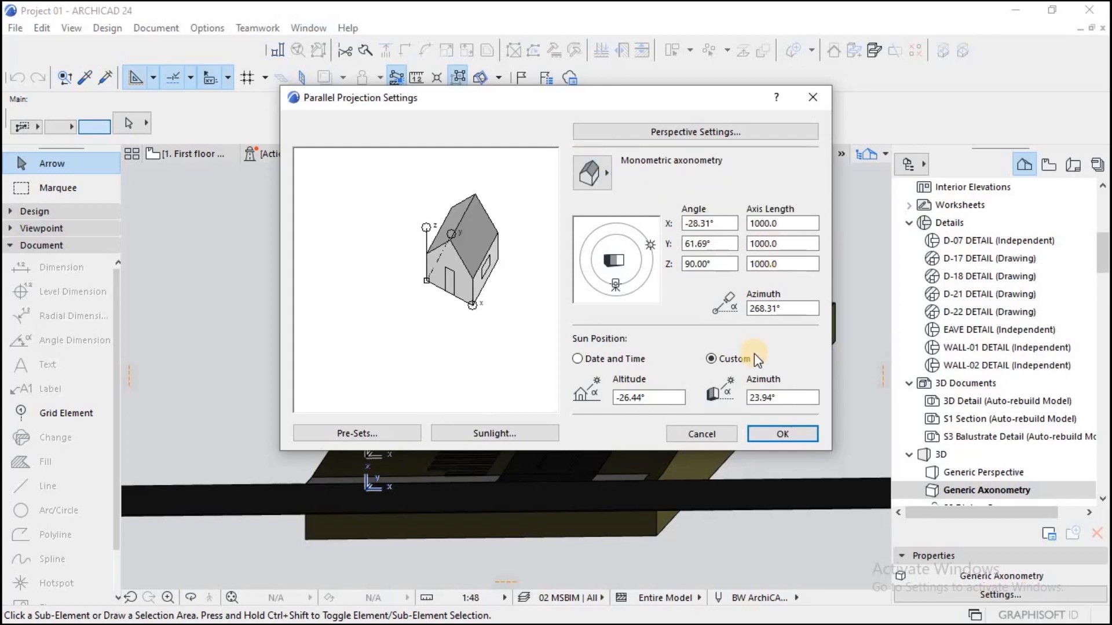
click(768, 434)
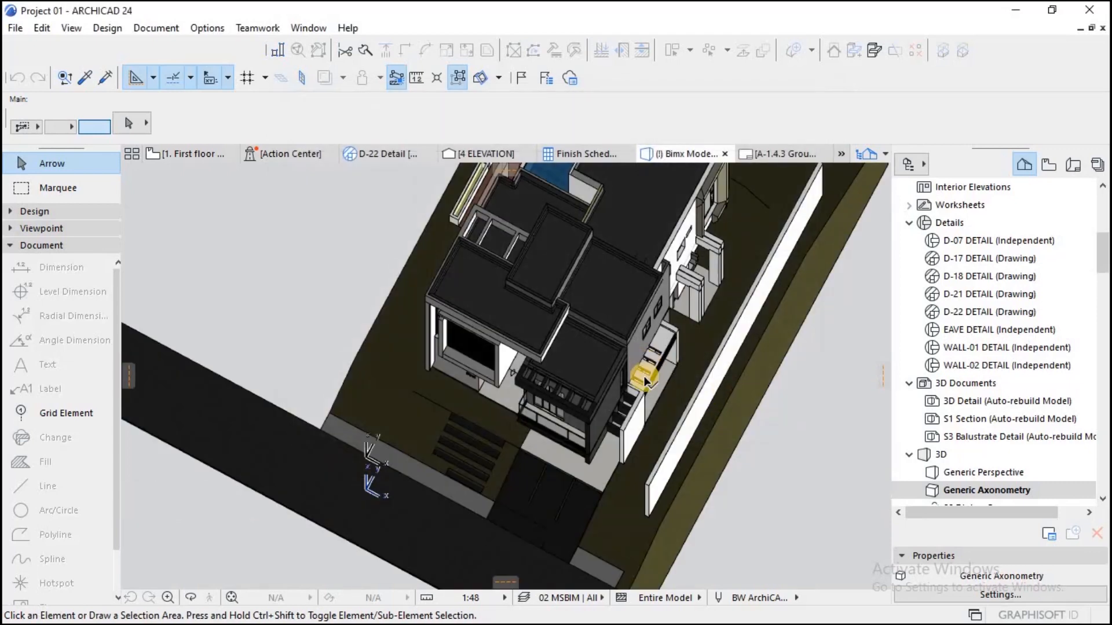
scroll(629, 272, up, 4)
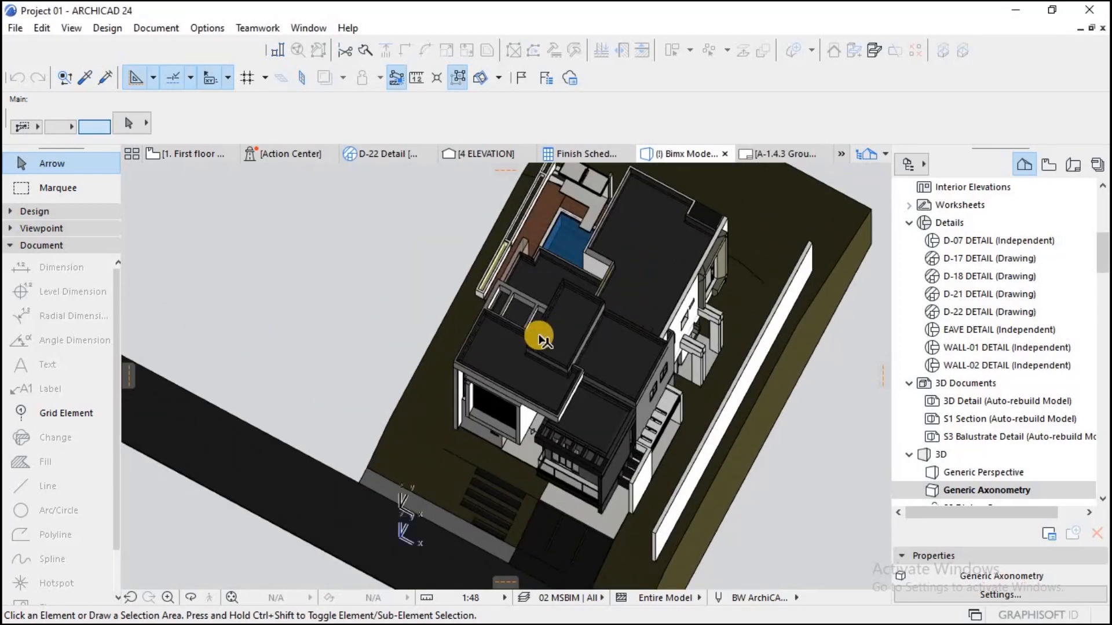
scroll(544, 334, down, 4)
scroll(609, 332, up, 3)
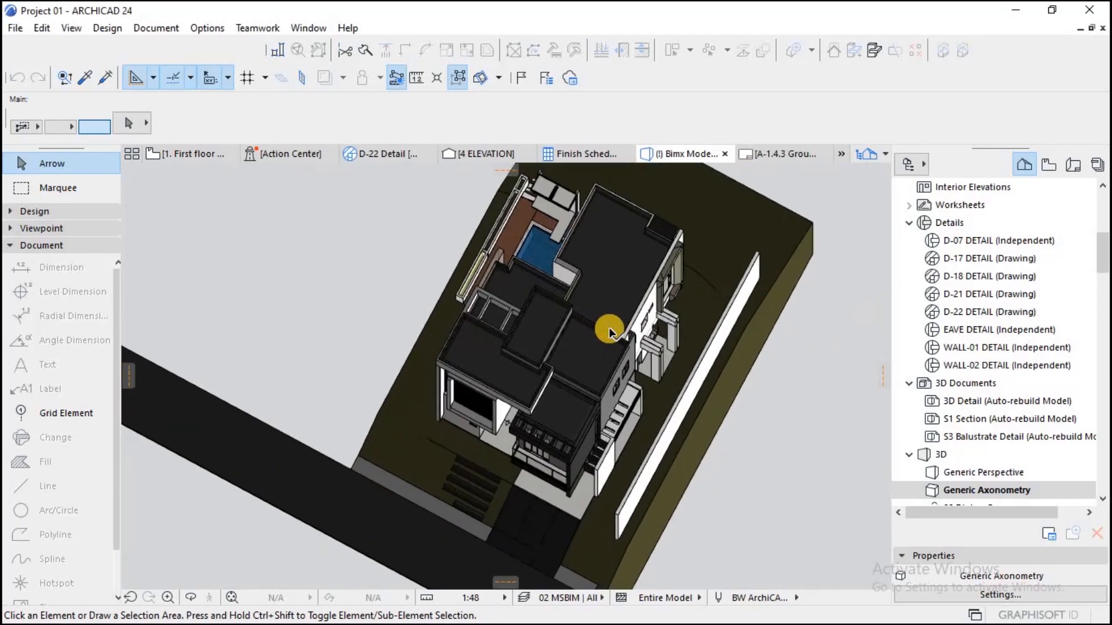
Step: Change the projection of the 3D model to Isometric axonometry and look over the house
key(ctrl+shift+F3)
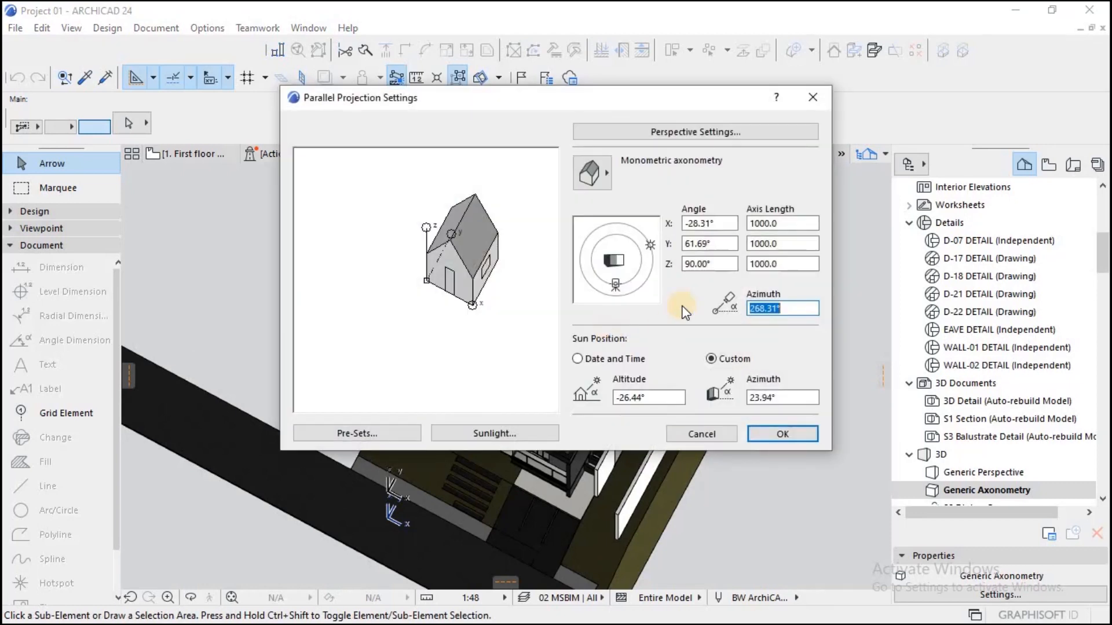
click(602, 180)
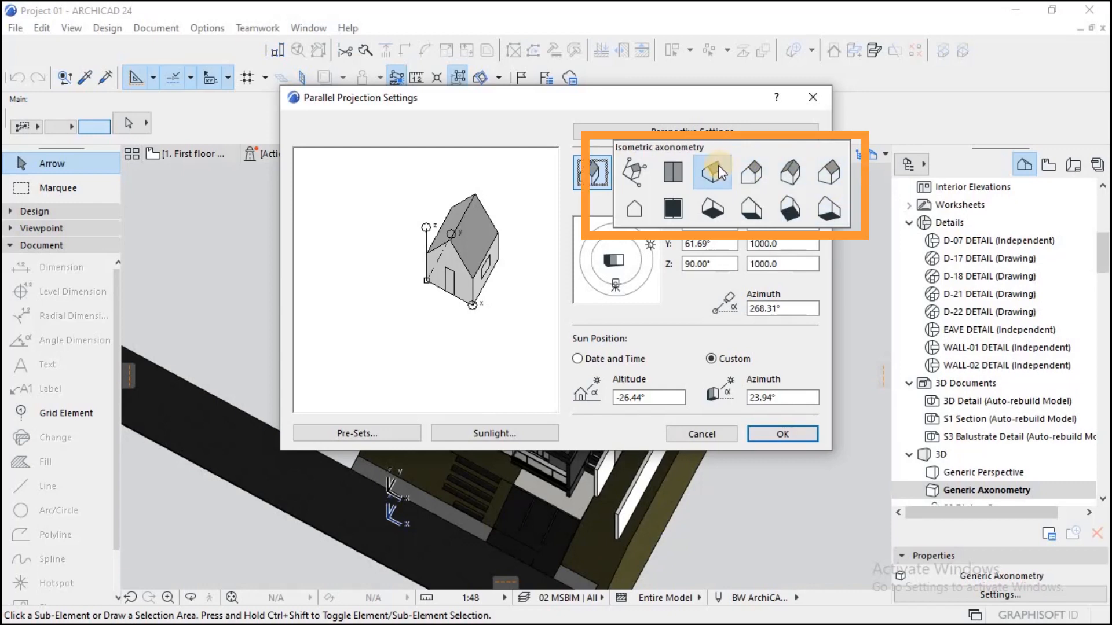
click(705, 175)
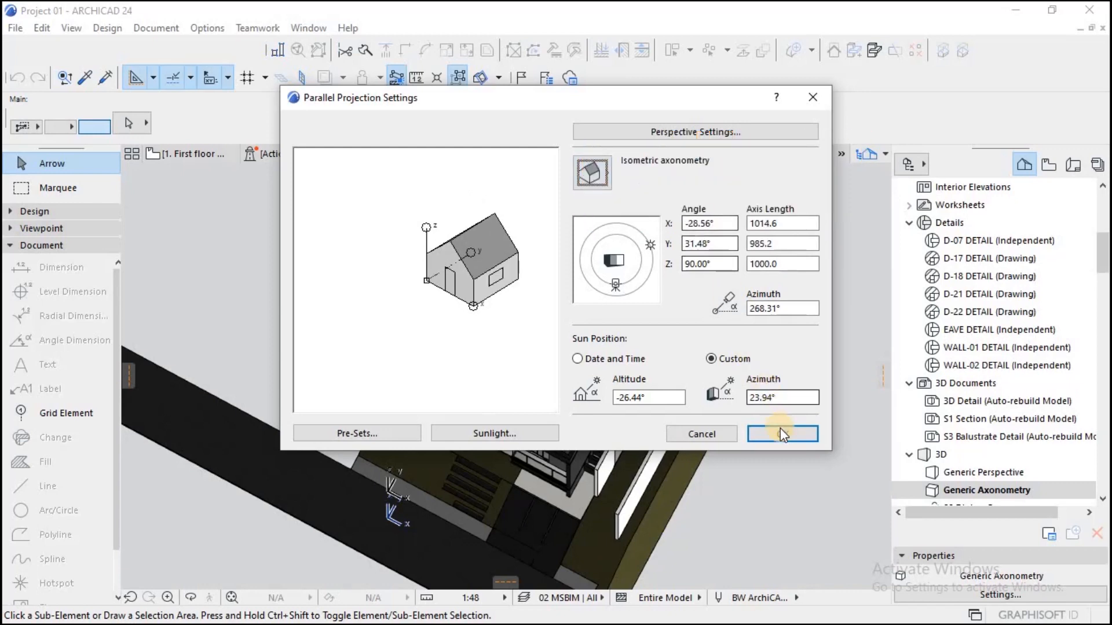
click(780, 434)
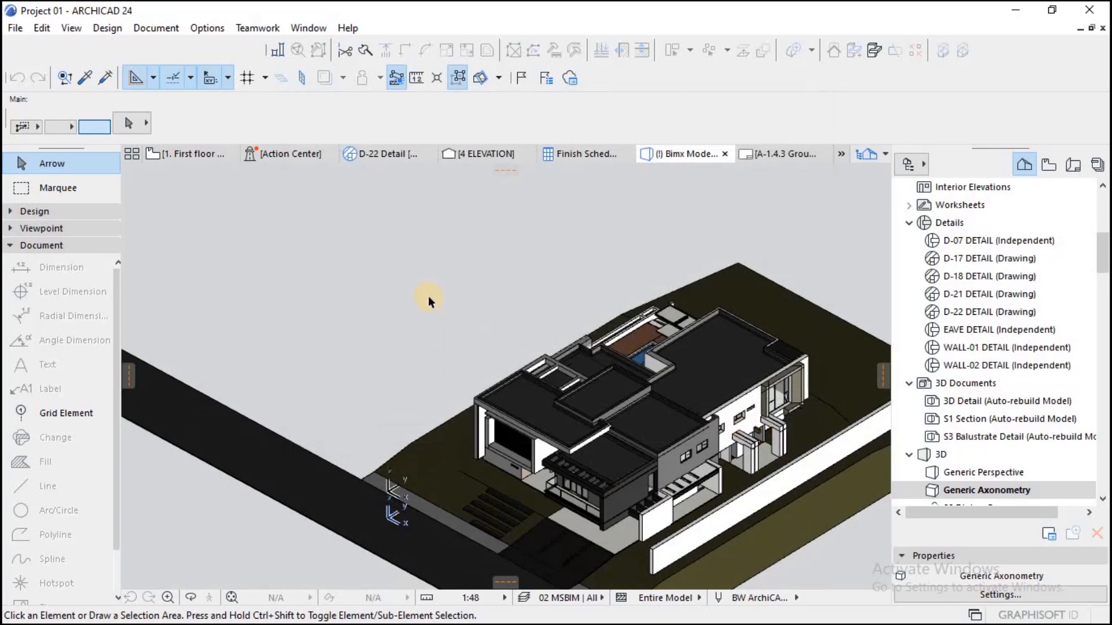
scroll(471, 429, down, 3)
scroll(527, 428, up, 4)
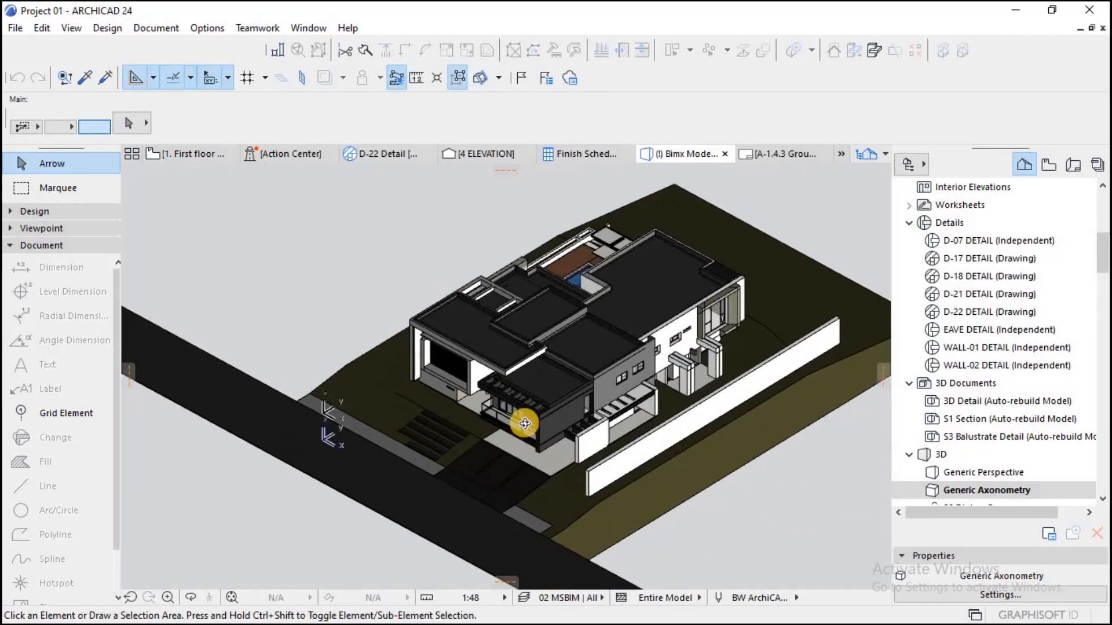
shift+middle_drag(523, 419, 467, 466)
scroll(649, 418, down, 3)
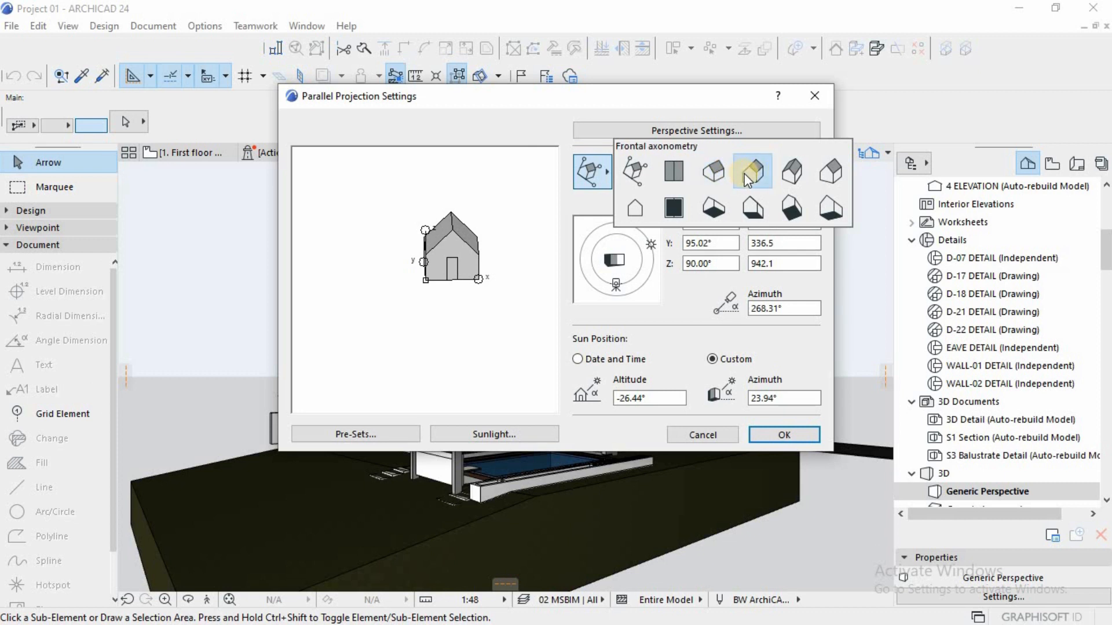
Step: Apply Frontal axonometry as the parallel projection and view the whole house and site
click(751, 174)
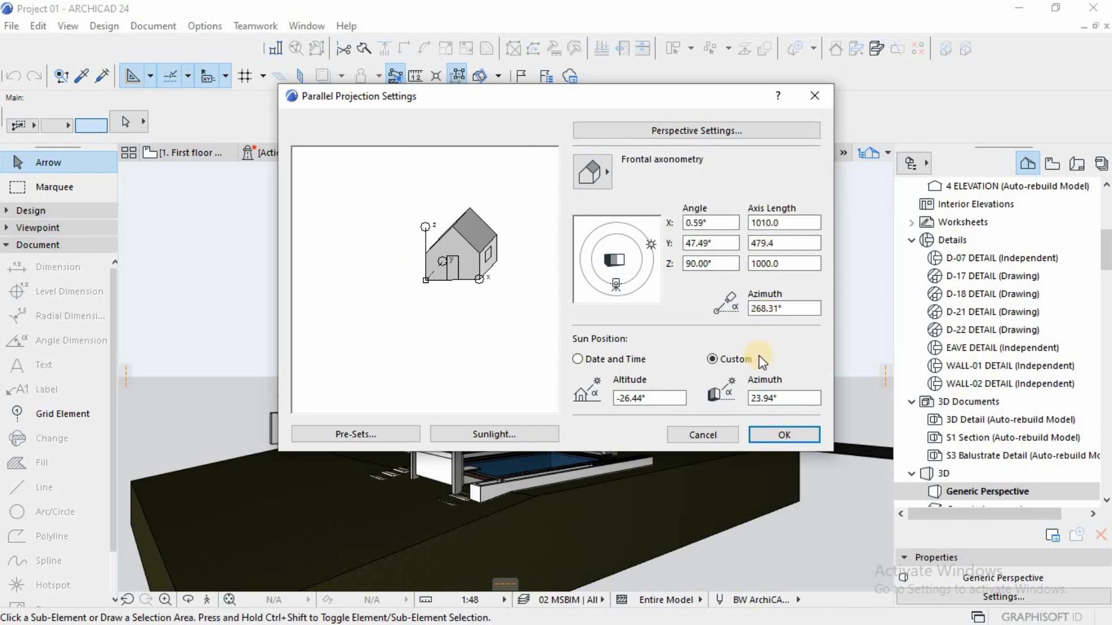
click(776, 435)
scroll(507, 337, down, 7)
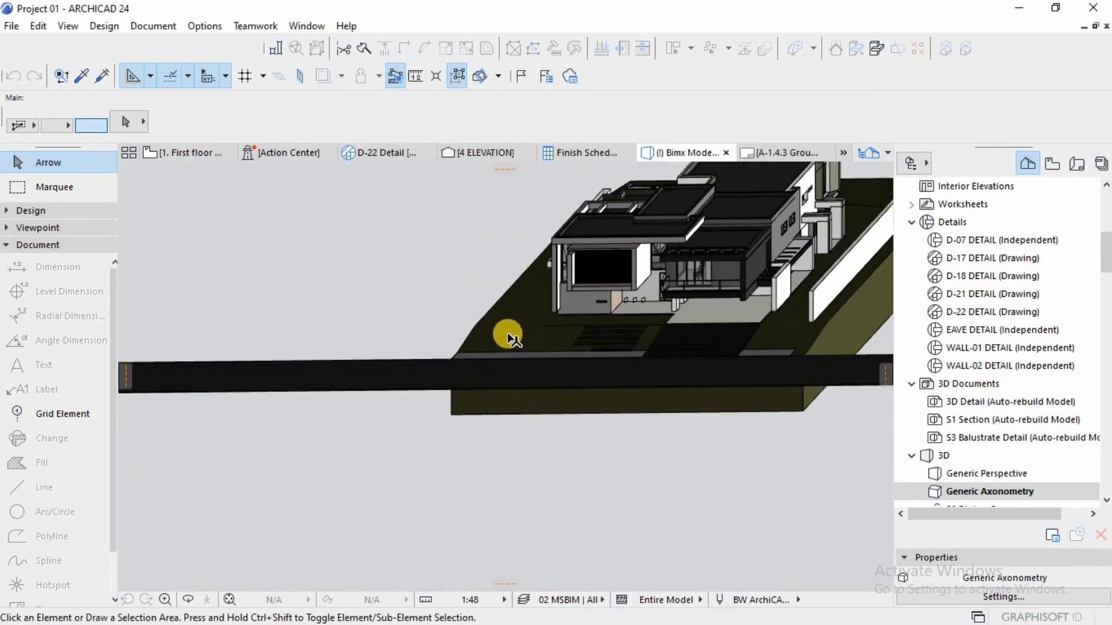
scroll(618, 258, up, 2)
scroll(618, 259, up, 2)
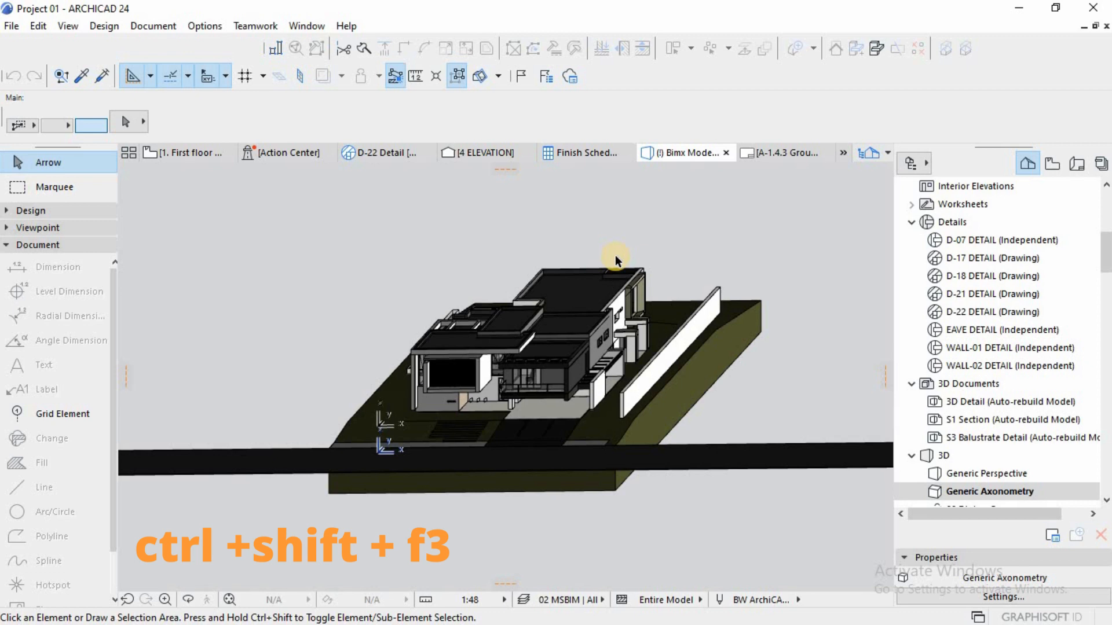
Step: Set the parallel projection to Bottom view and look at the underside of the site
key(ctrl+shift+F3)
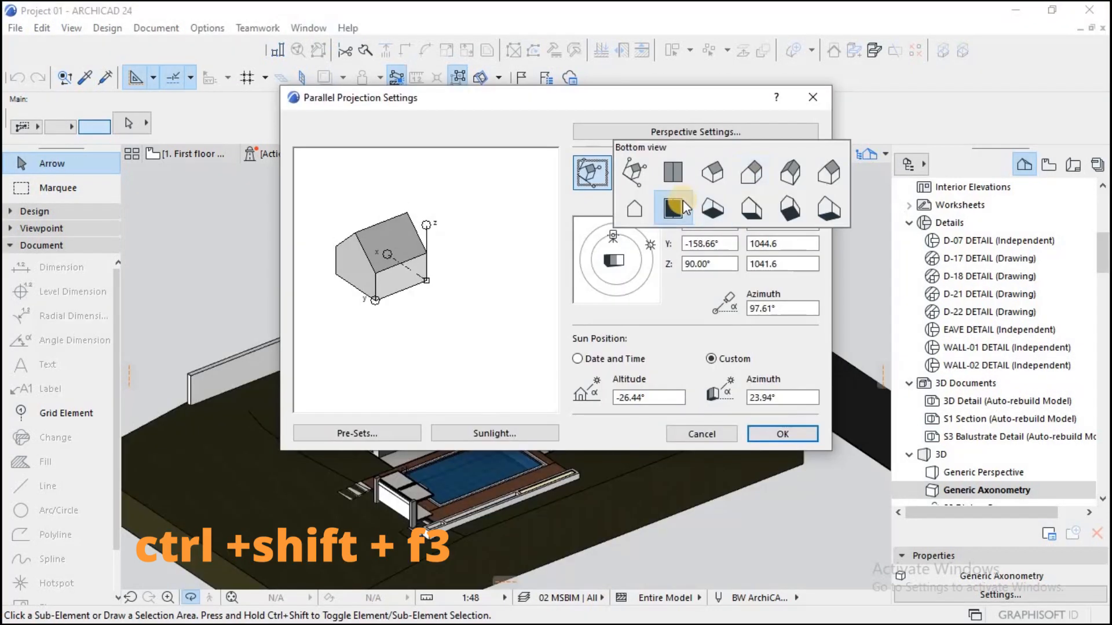
click(673, 208)
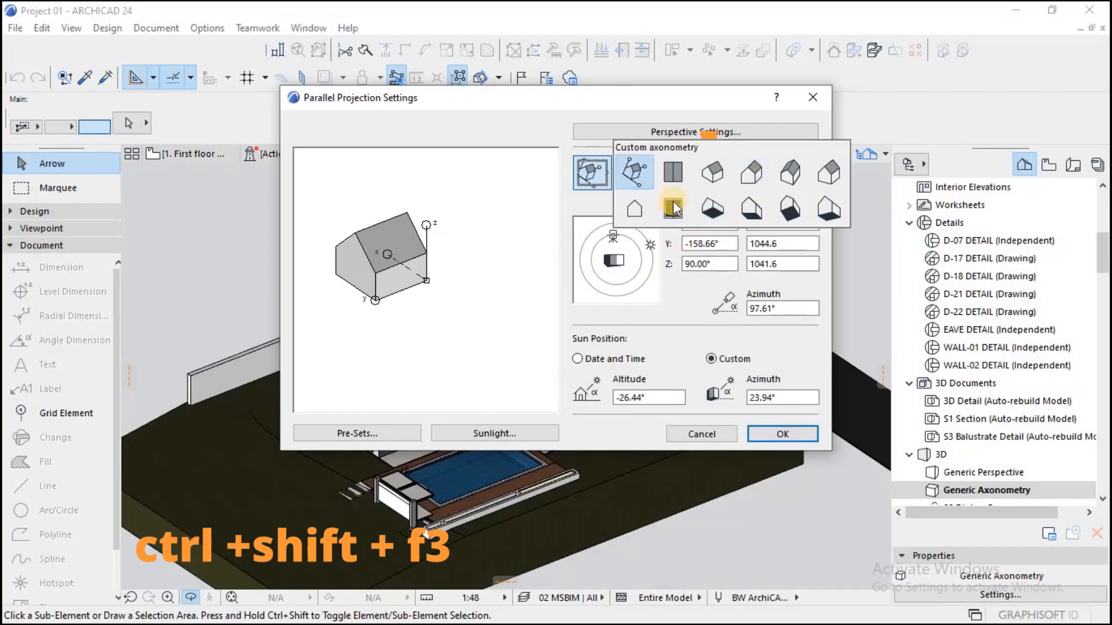
click(784, 436)
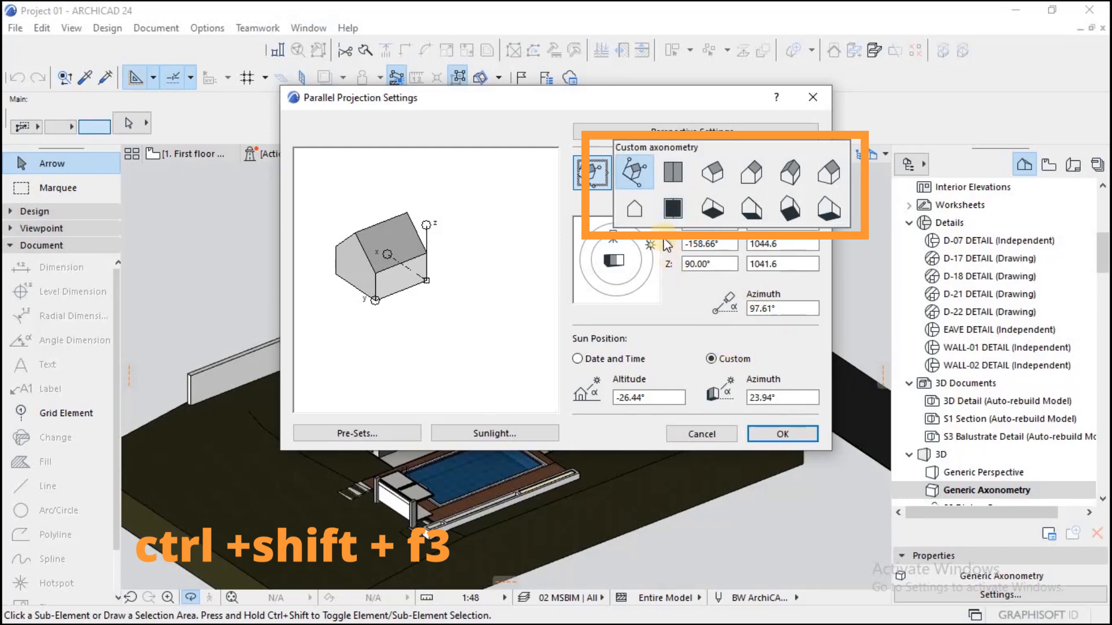
click(673, 209)
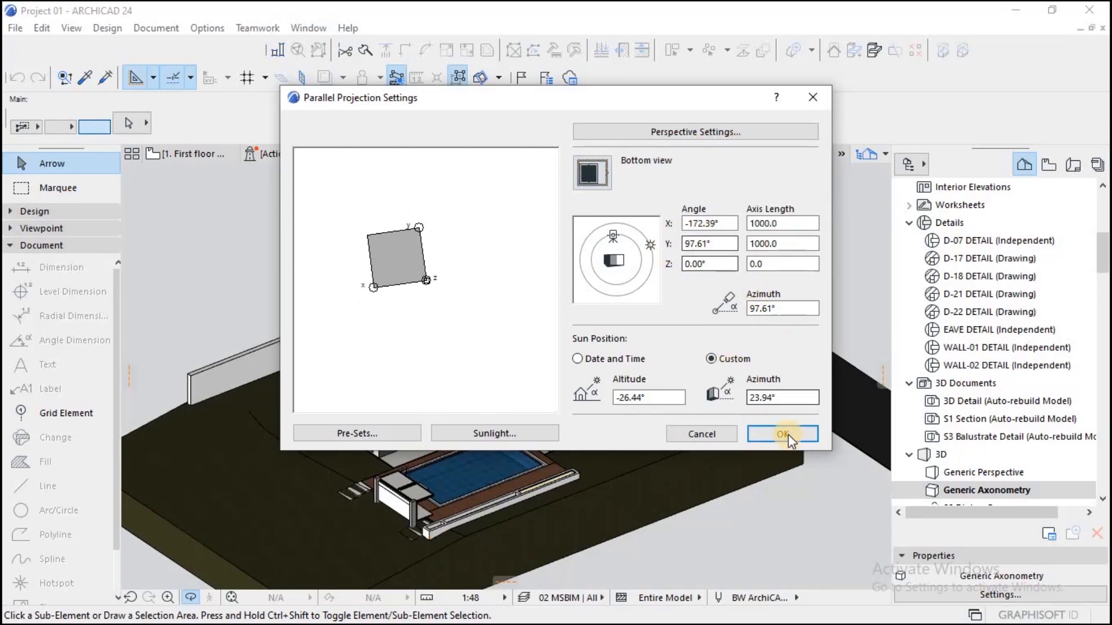
click(788, 435)
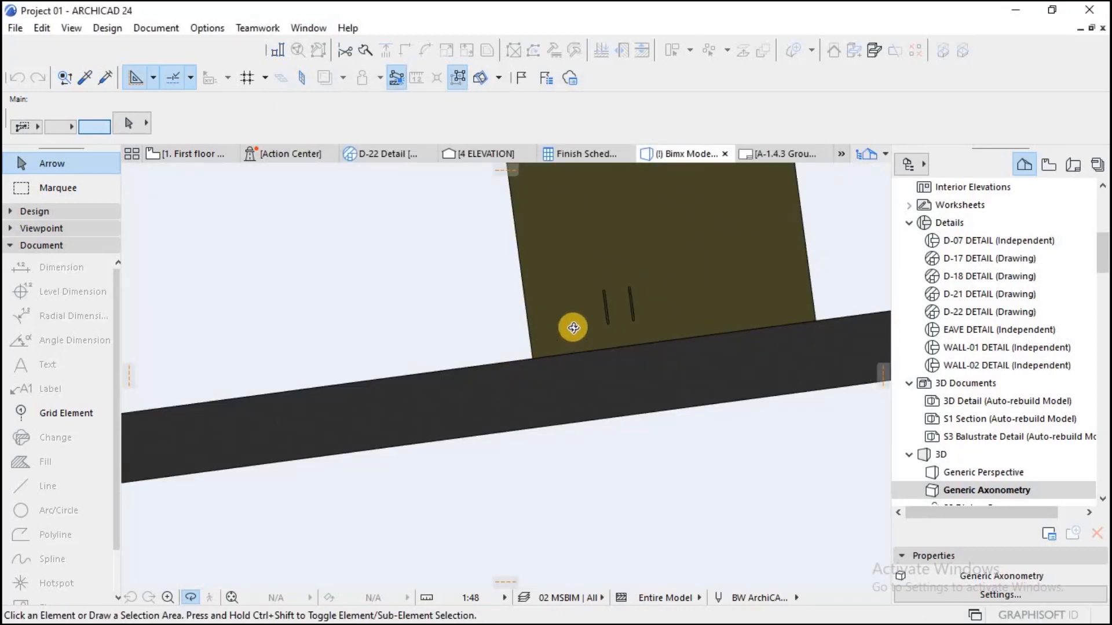
scroll(573, 328, down, 5)
scroll(585, 328, up, 2)
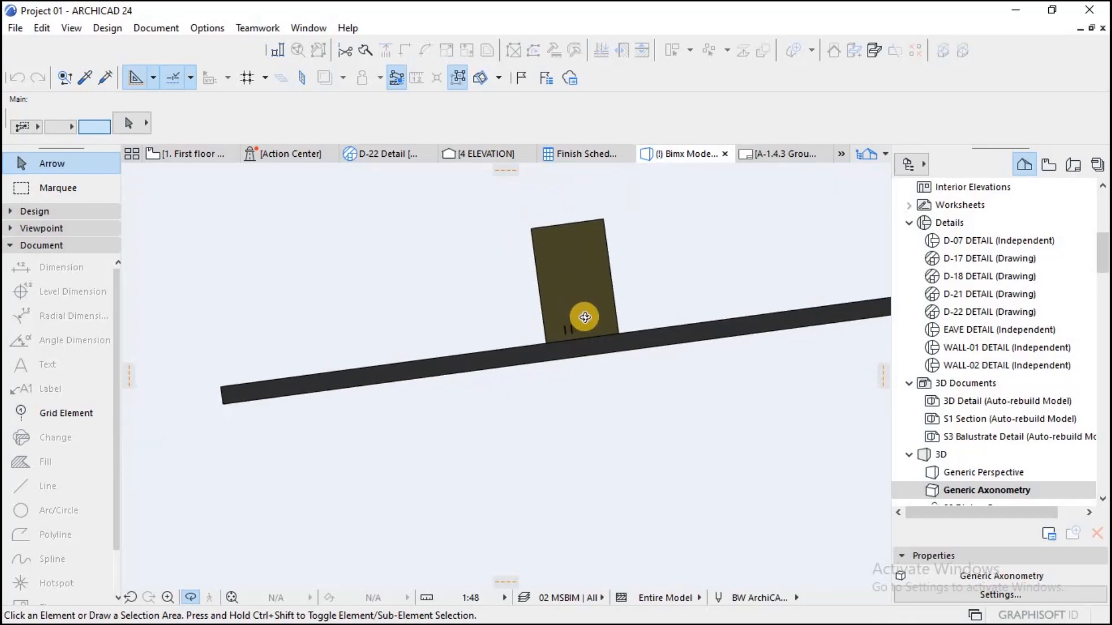
Step: Return the parallel projection to Isometric axonometry, showing the pool side of the house
key(ctrl+shift+F3)
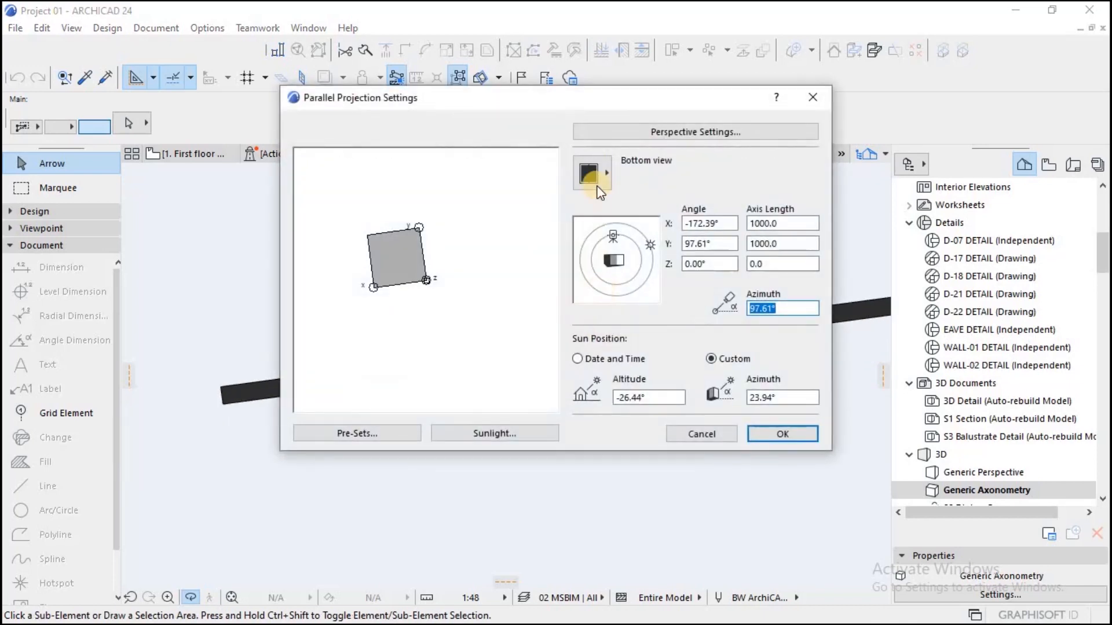
click(597, 172)
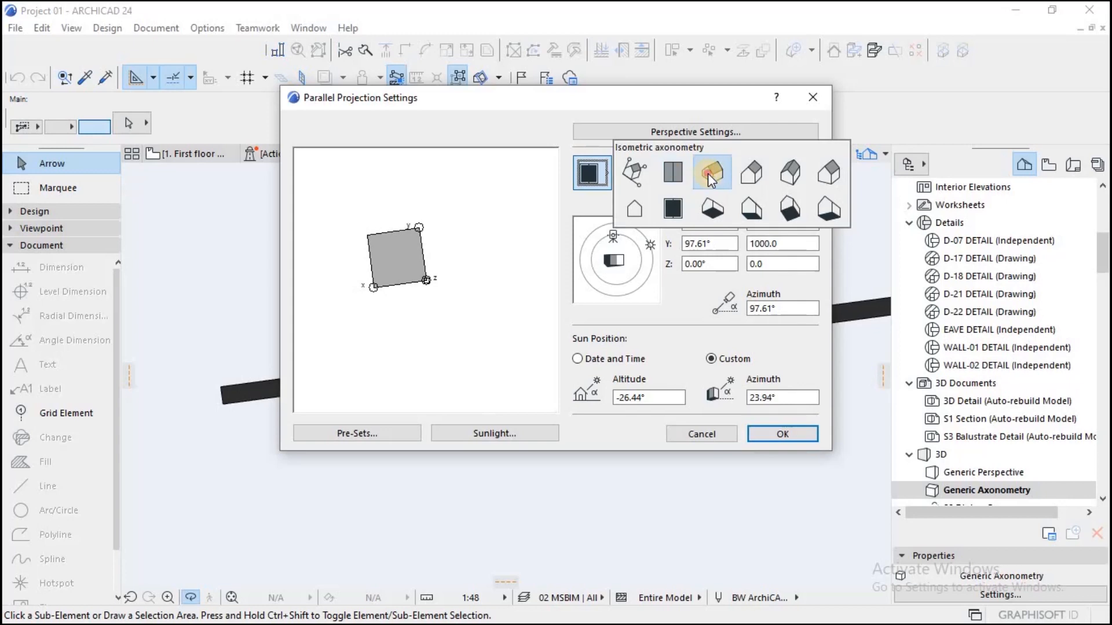
click(710, 173)
click(784, 434)
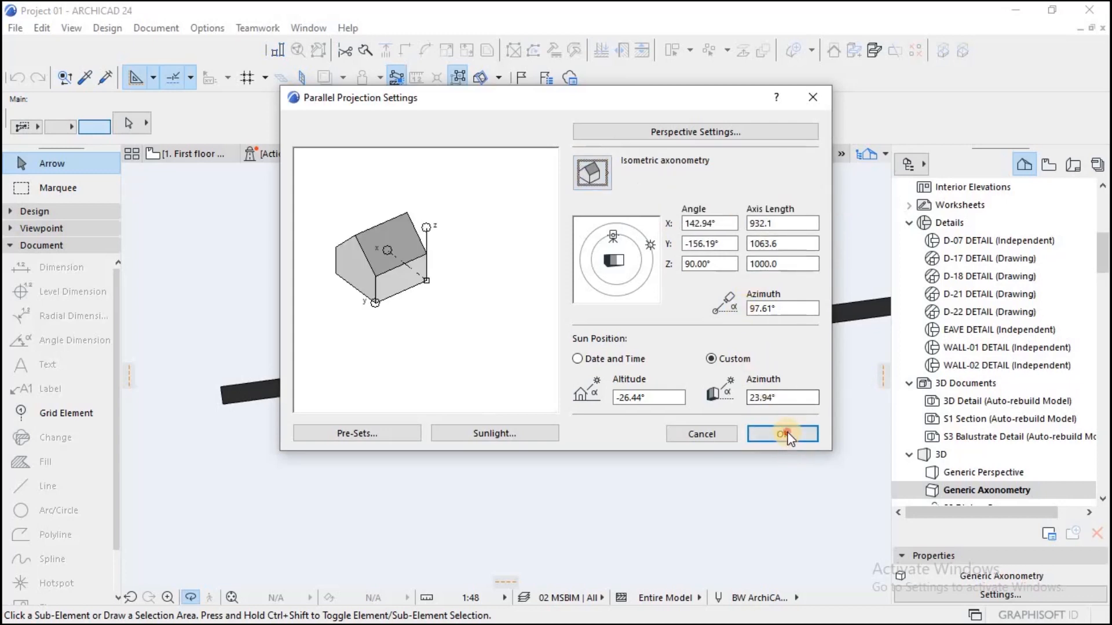
scroll(553, 357, up, 5)
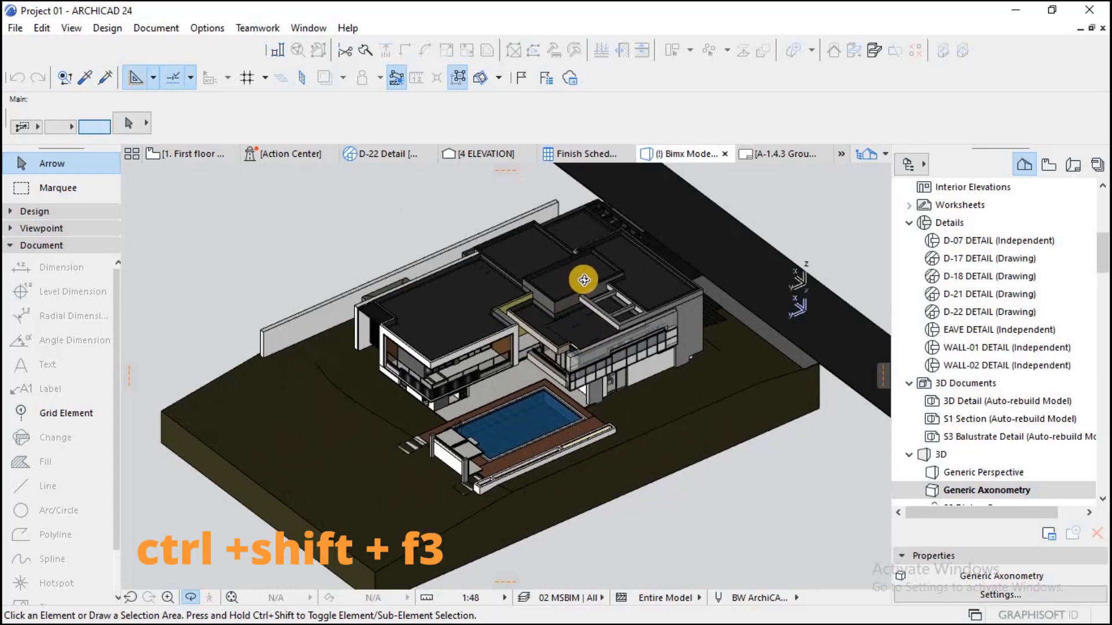
scroll(582, 284, up, 3)
scroll(591, 349, down, 3)
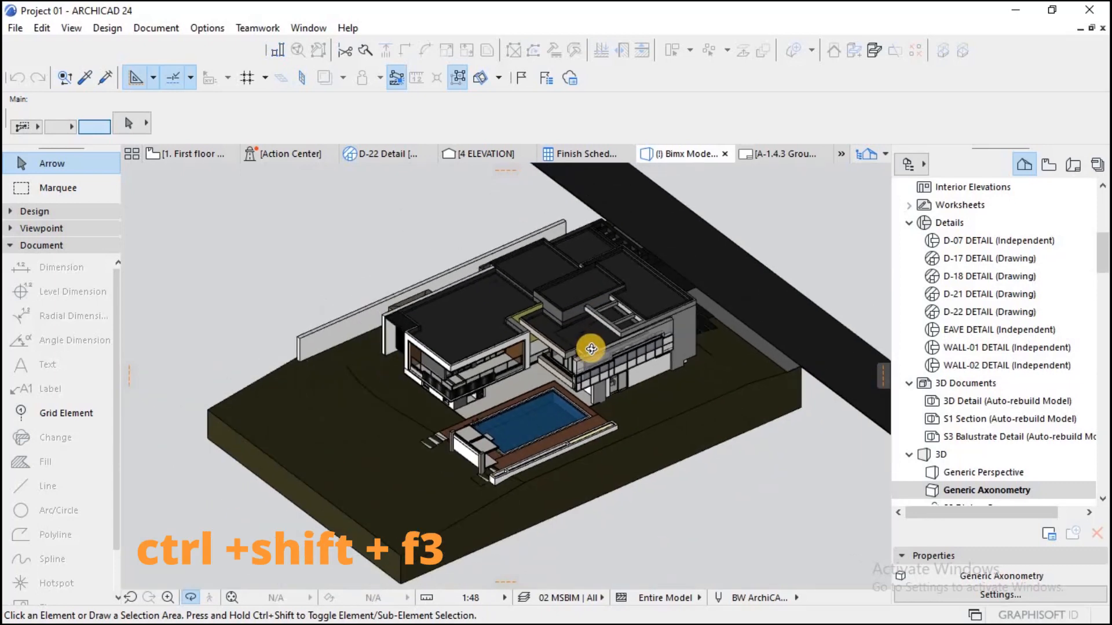
Step: Open the floor plan of story 0. Grd Floor level
scroll(591, 347, up, 2)
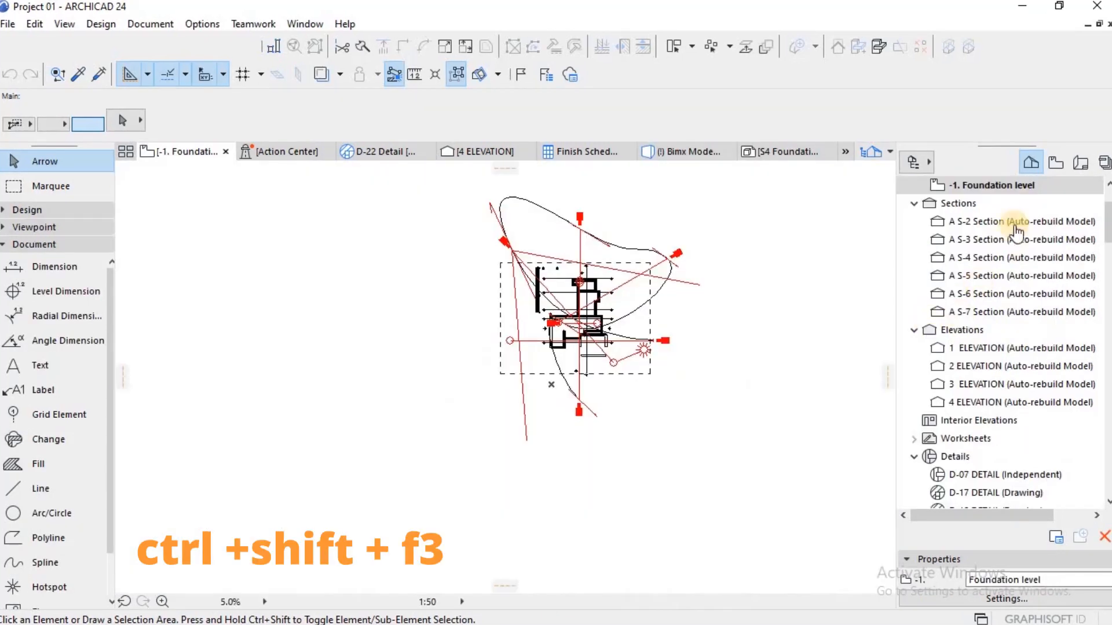
scroll(984, 220, up, 3)
click(985, 222)
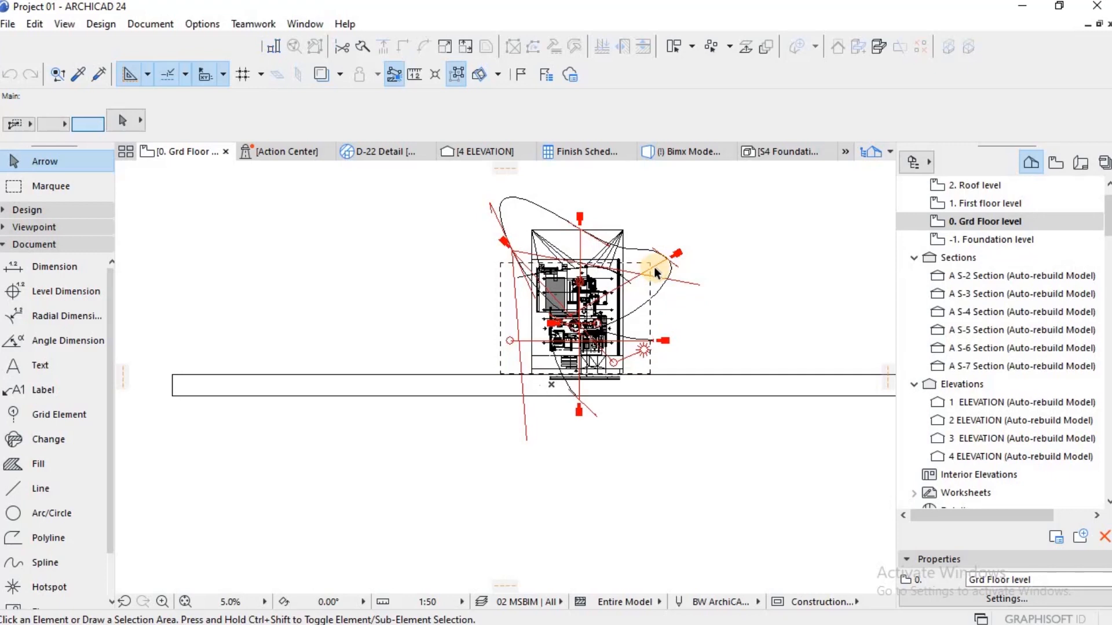
Step: Show the ground floor model in the 3D window and zoom in on its rooms and pool
key(F3)
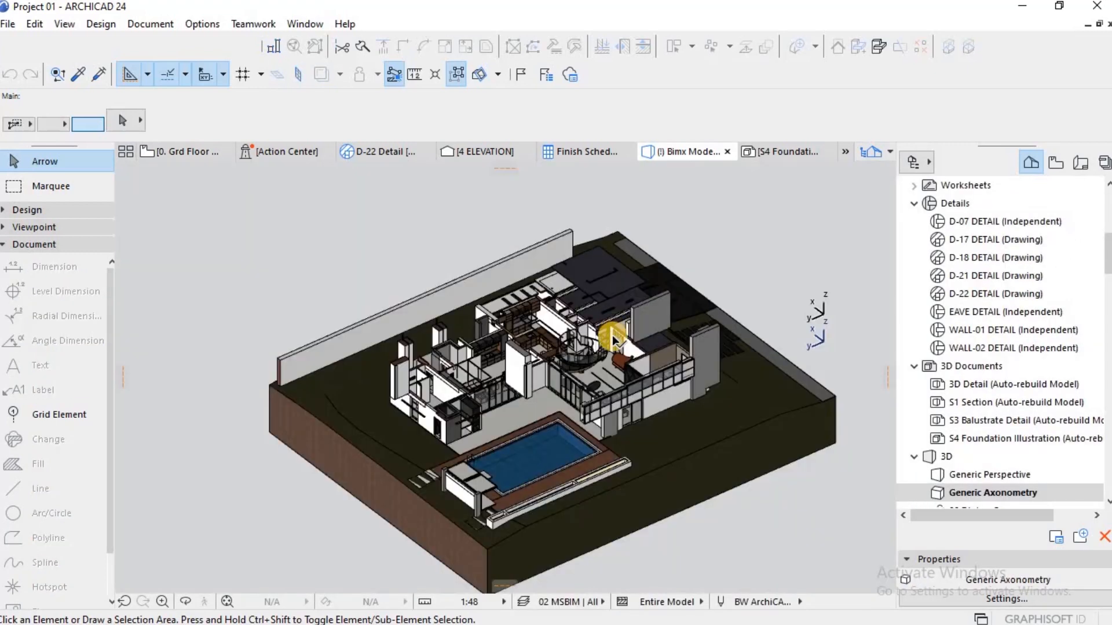
scroll(608, 335, up, 3)
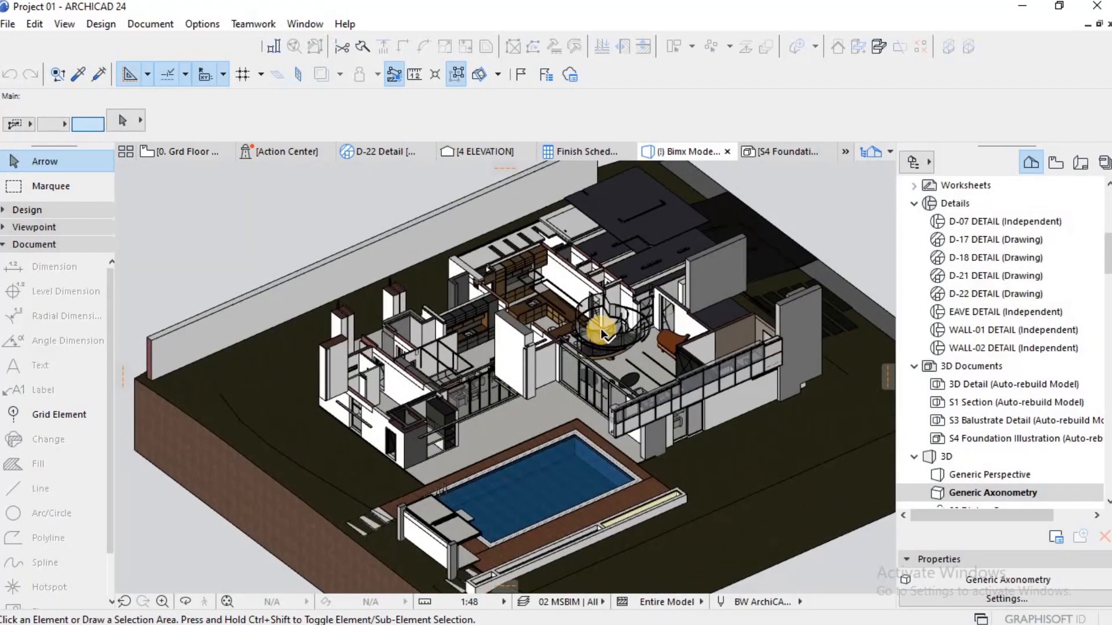
scroll(599, 328, up, 2)
scroll(579, 325, down, 3)
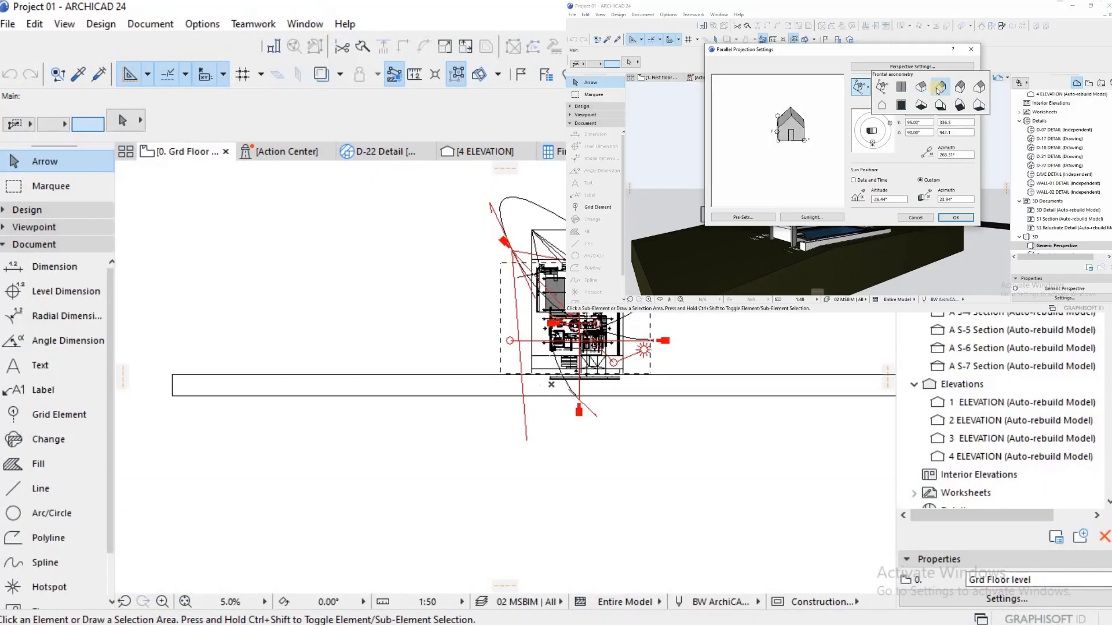
click(938, 88)
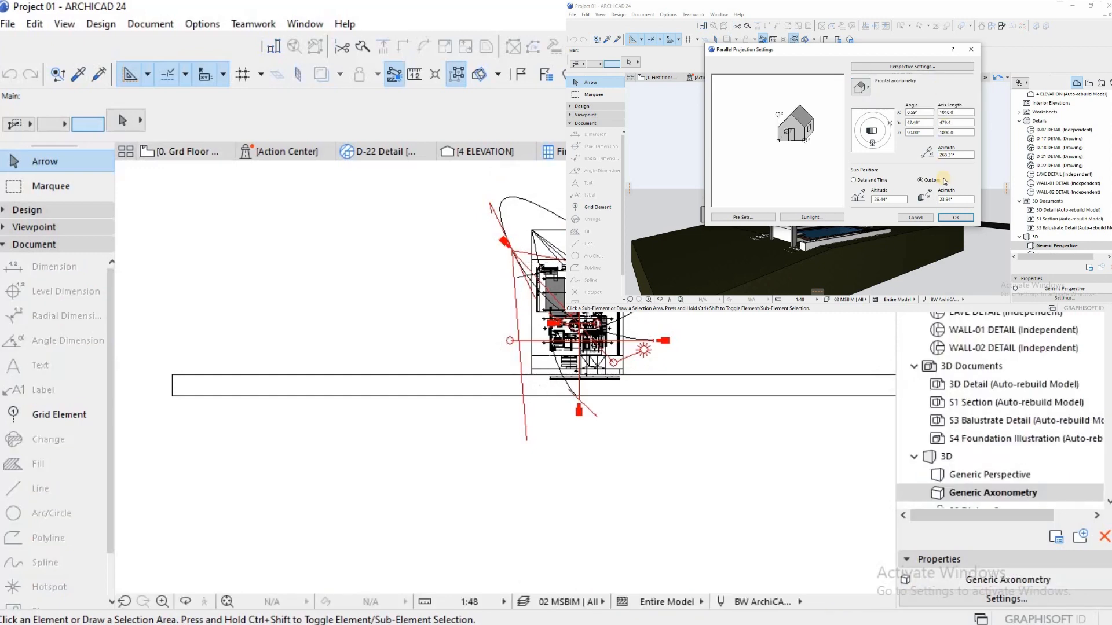
click(954, 218)
scroll(605, 333, up, 3)
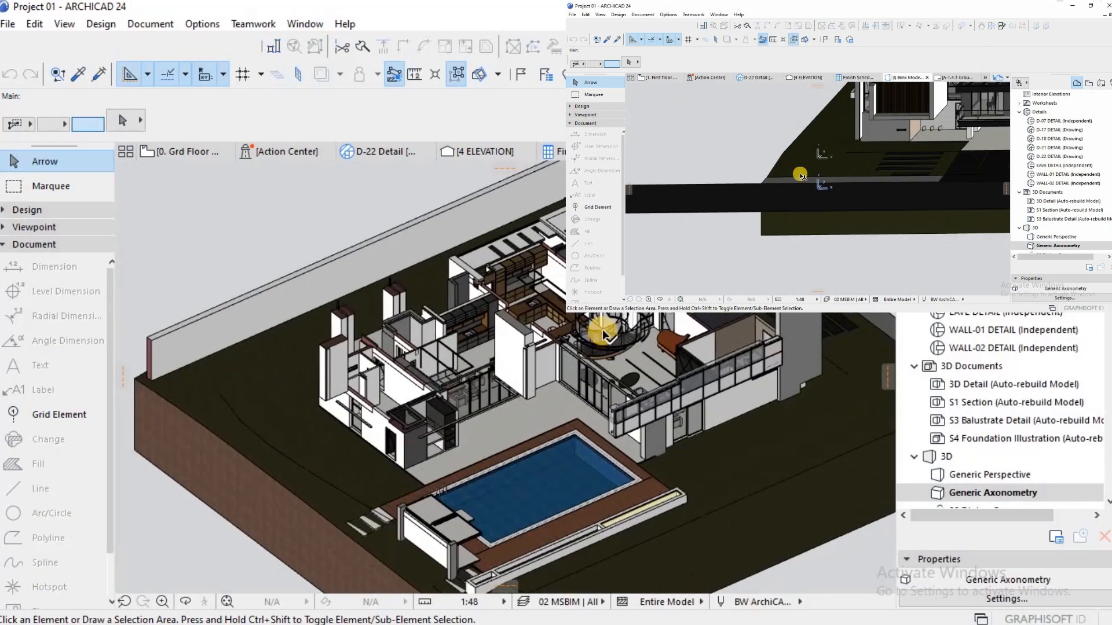
Step: Examine the ground floor's interior rooms, spiral stair, pool and surrounding site in the isometric 3D view
scroll(602, 329, up, 3)
scroll(581, 324, down, 4)
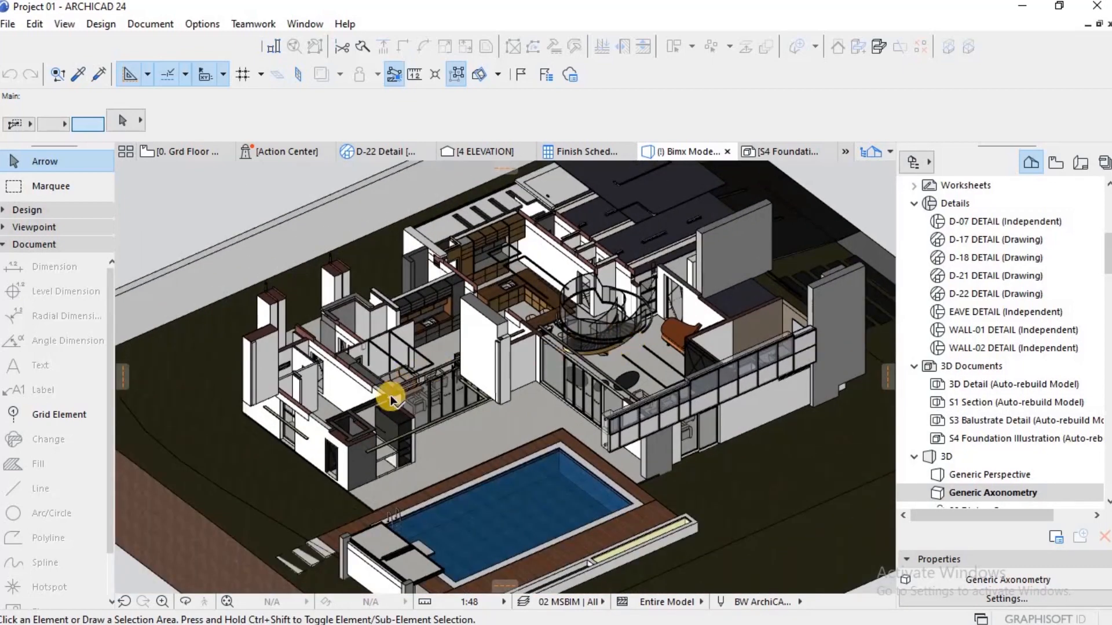
scroll(396, 341, up, 3)
scroll(392, 331, down, 4)
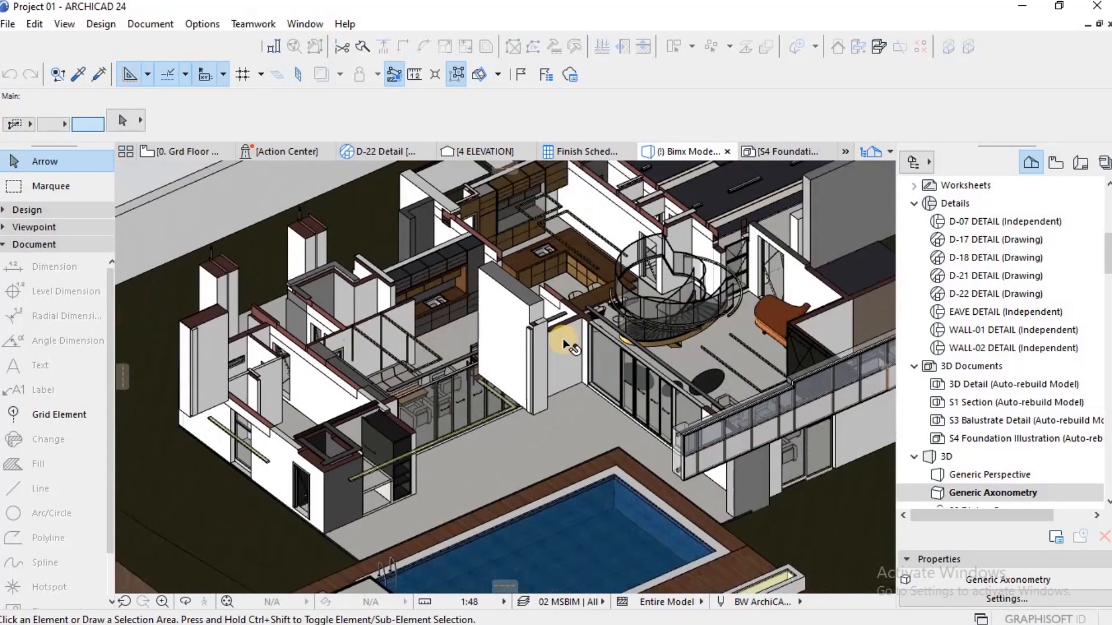
scroll(648, 299, up, 3)
scroll(628, 322, down, 5)
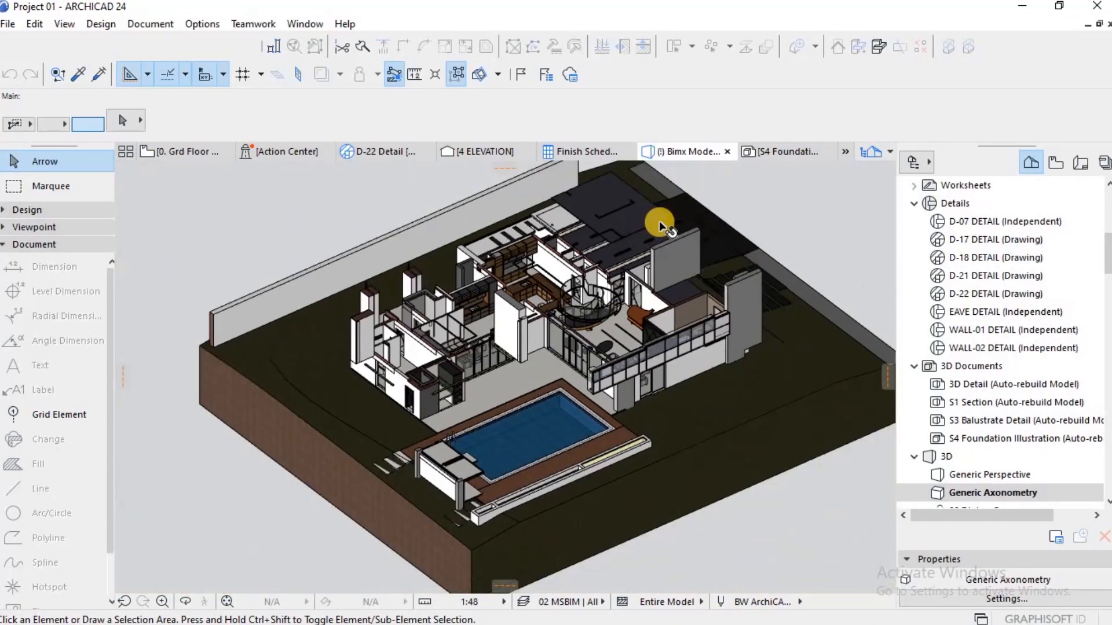
scroll(539, 315, up, 3)
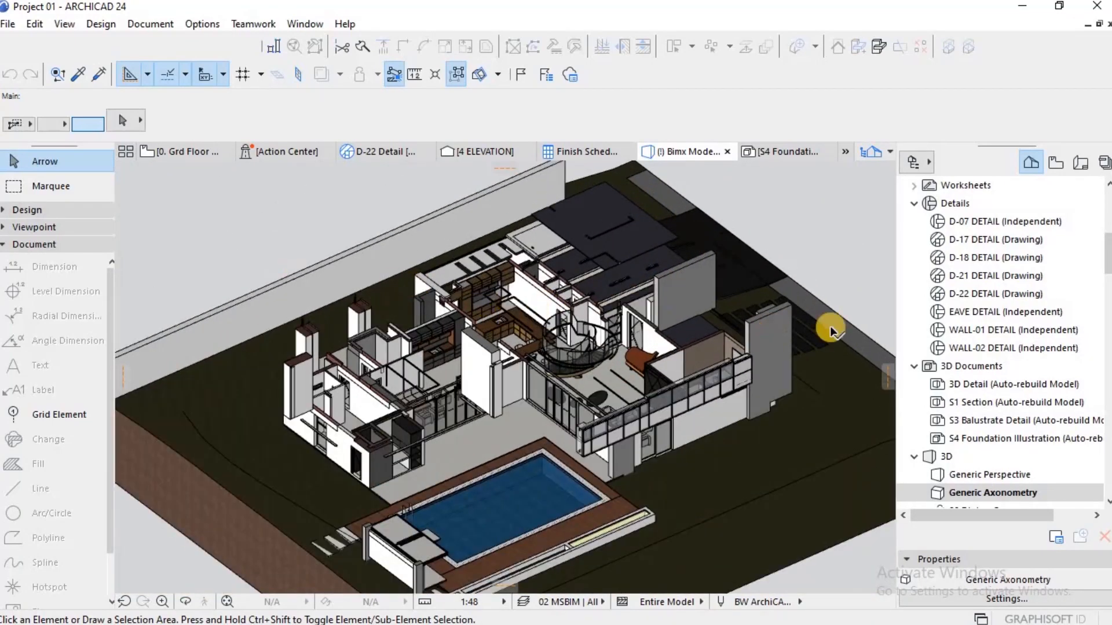
scroll(829, 326, down, 2)
Step: Create a new 3D document from the ground floor 3D view and name it Ground Floor Illustration
right_click(763, 257)
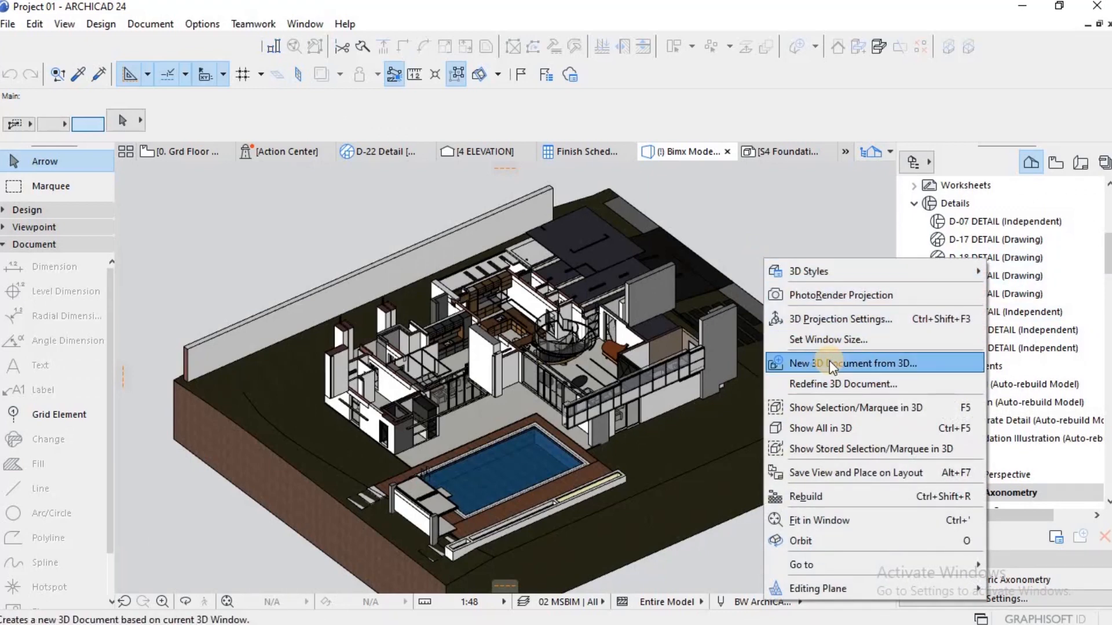
click(829, 363)
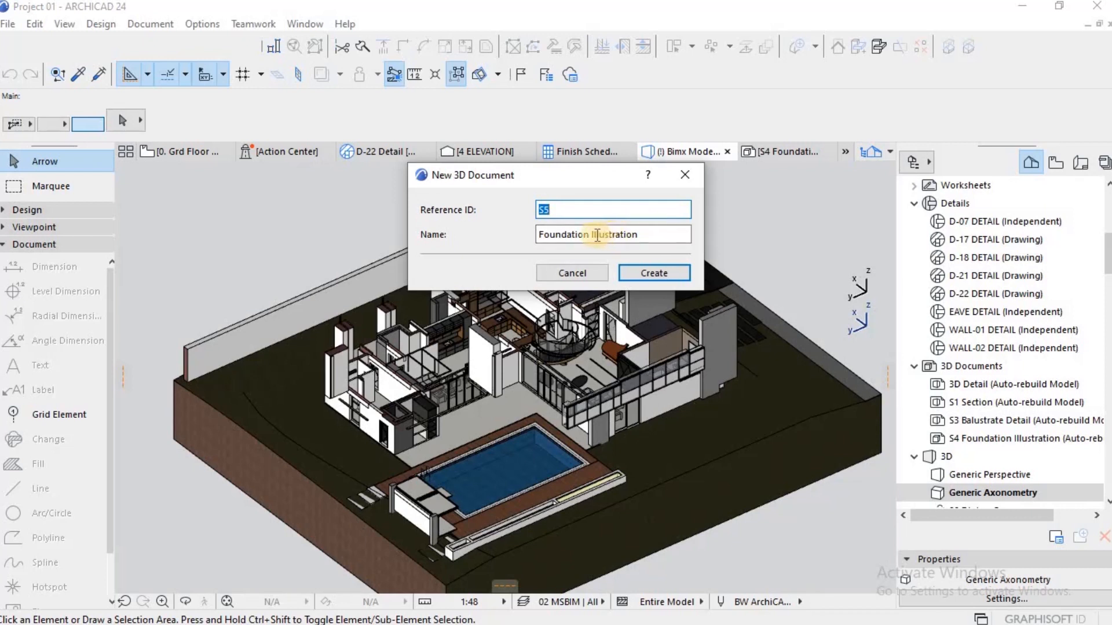
click(597, 236)
key(shift+Left)
key(shift+Left)
key(shift+Left)
key(shift+Left)
key(shift+Left)
key(shift+Left)
key(shift+Left)
key(shift+Left)
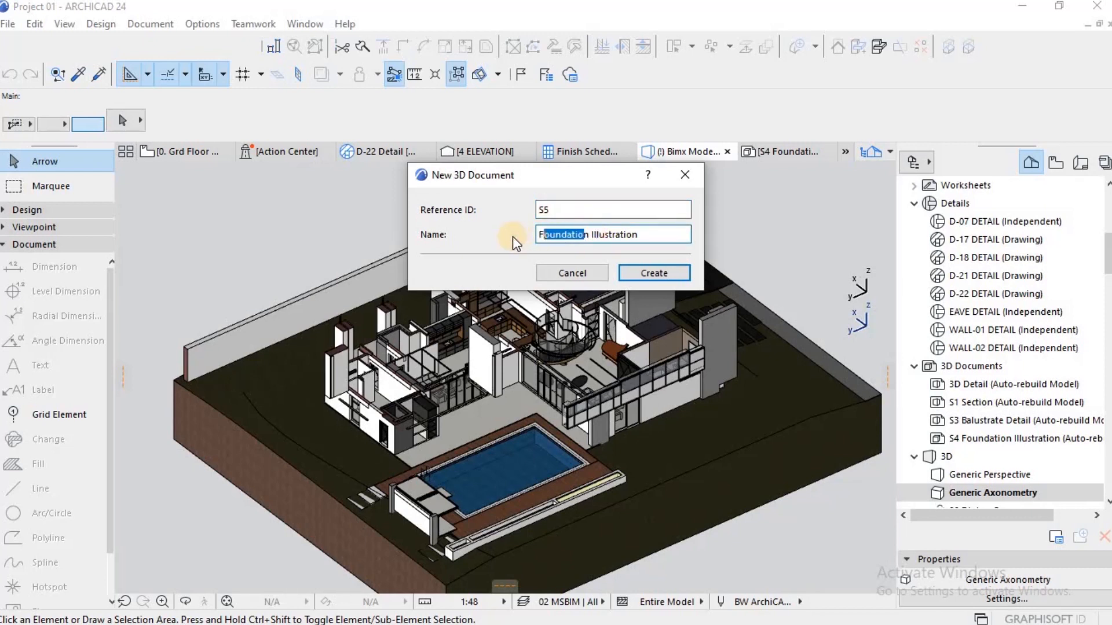
key(BackSpace)
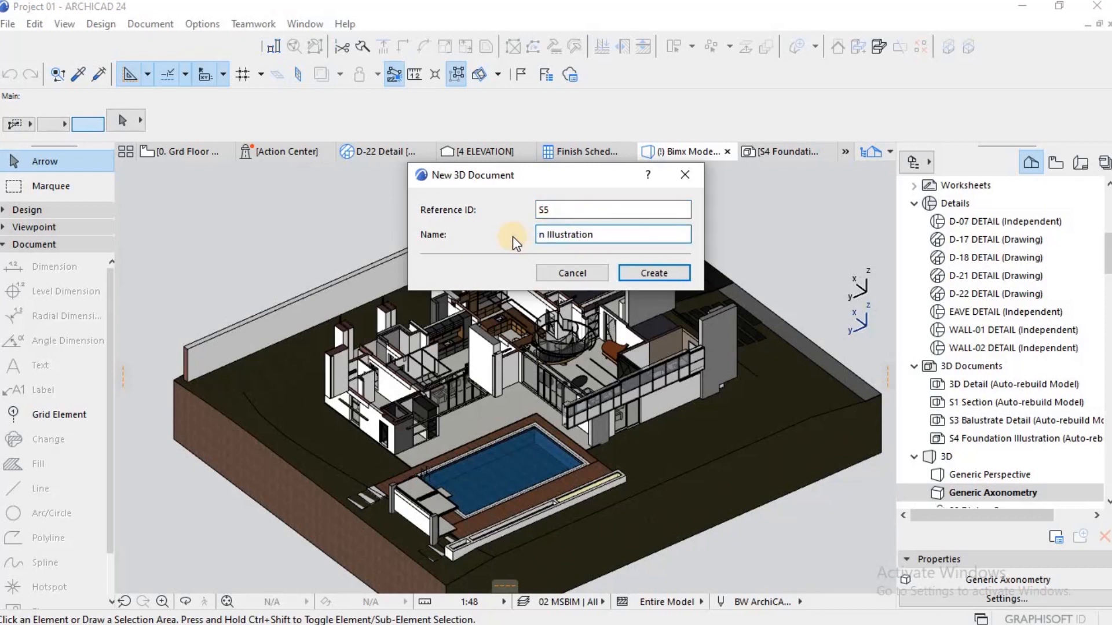
key(Delete)
key(Delete)
text(Ground Floor)
click(663, 270)
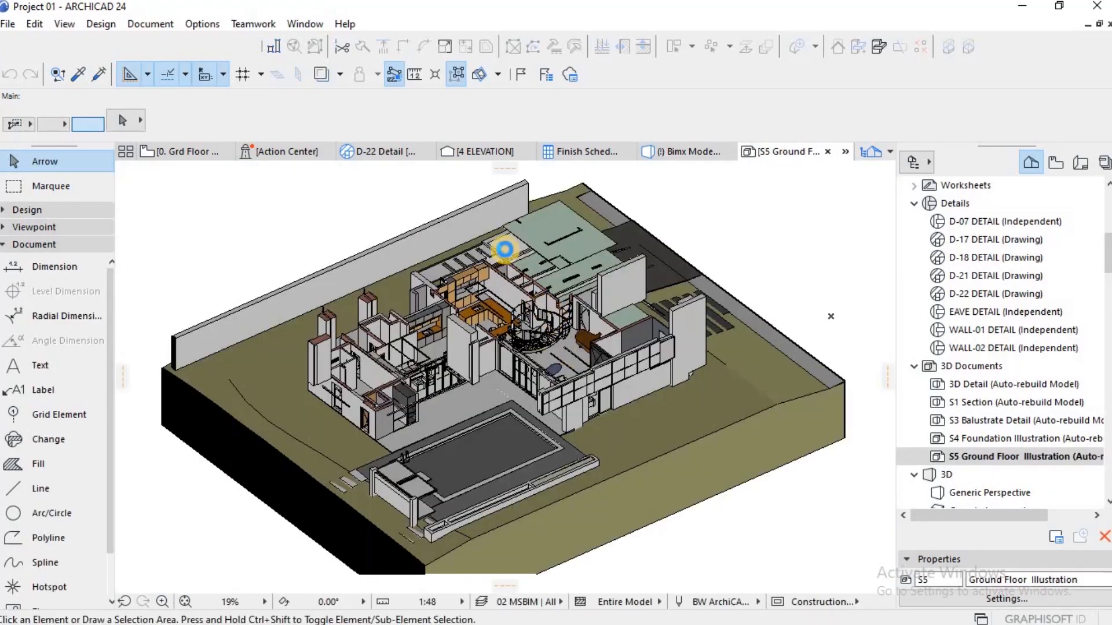
Step: Examine the ground floor illustration up close and as a whole, and return to the floor plan
scroll(497, 293, up, 3)
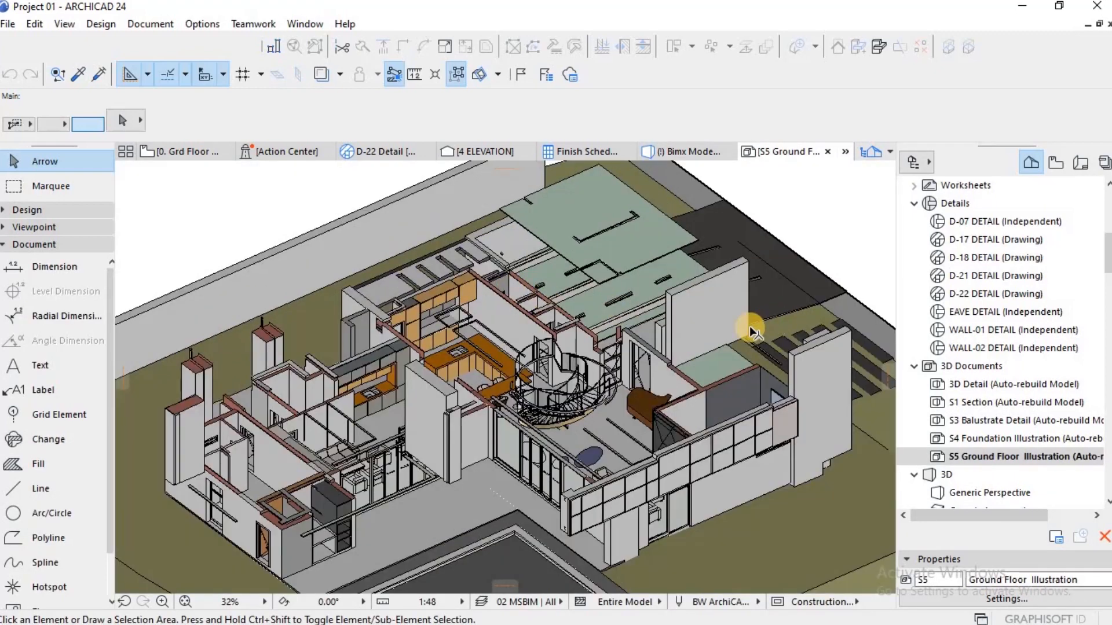
scroll(750, 325, down, 2)
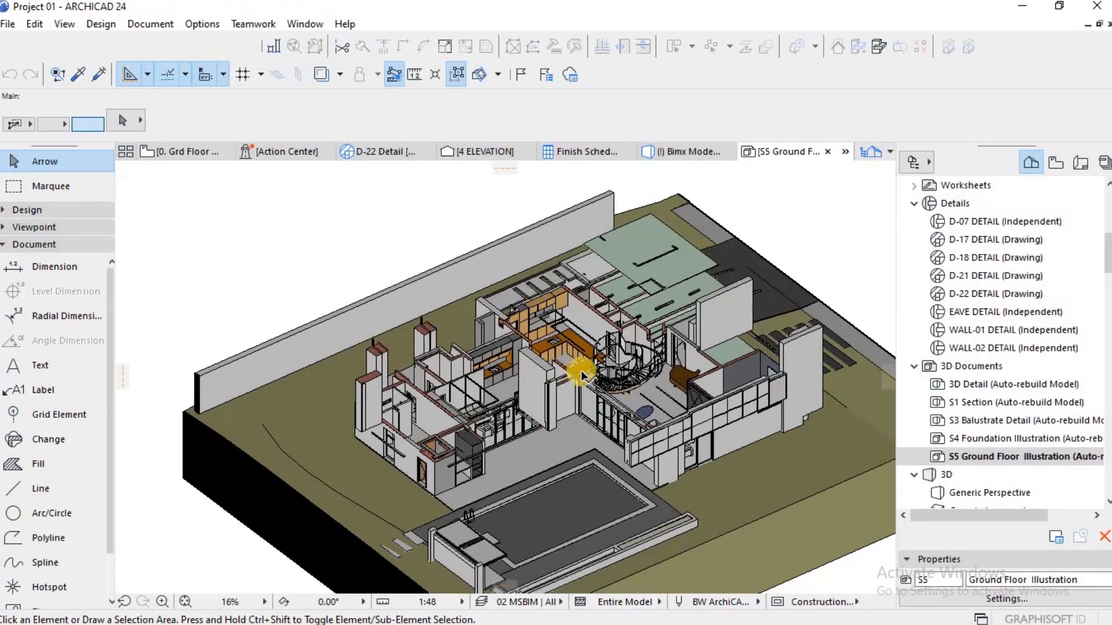
scroll(603, 381, down, 5)
scroll(706, 378, up, 6)
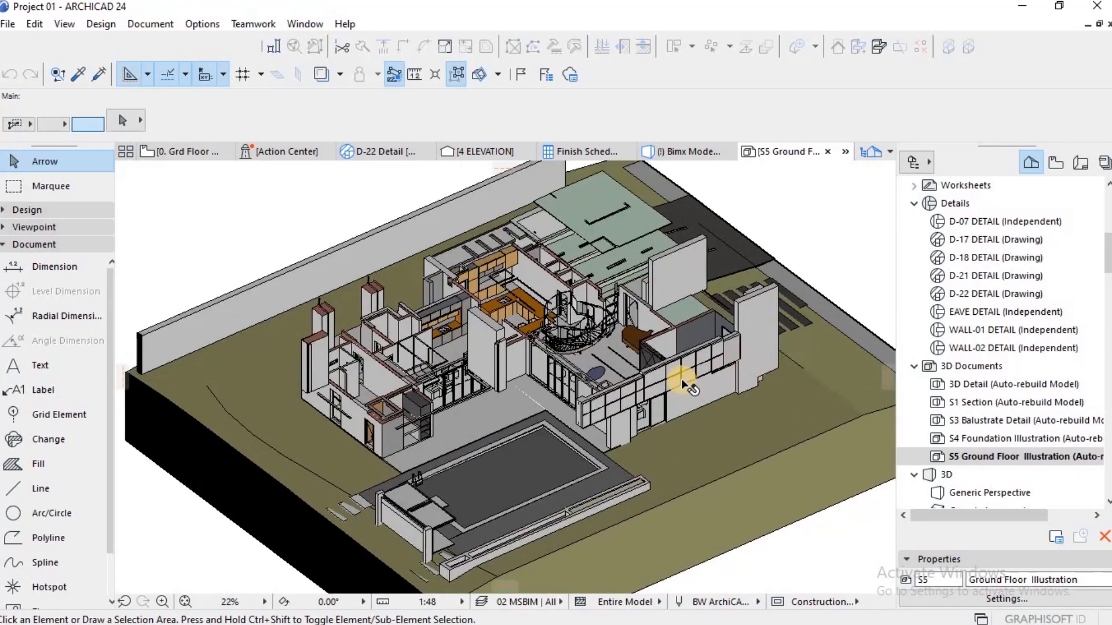
scroll(681, 379, up, 5)
scroll(496, 321, down, 5)
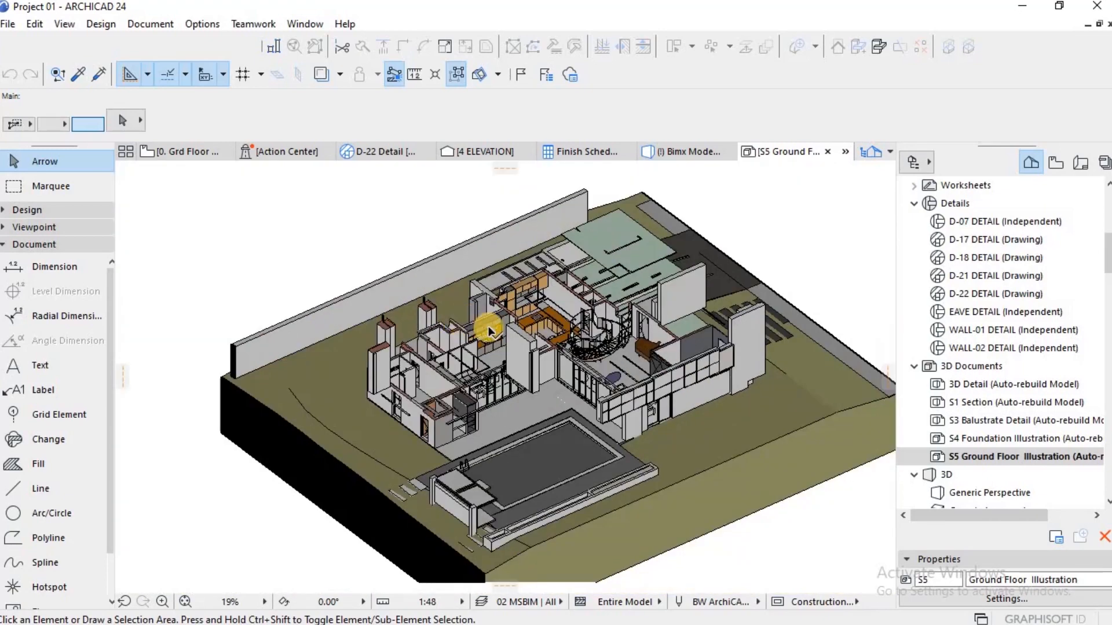
scroll(486, 327, up, 7)
scroll(509, 328, down, 5)
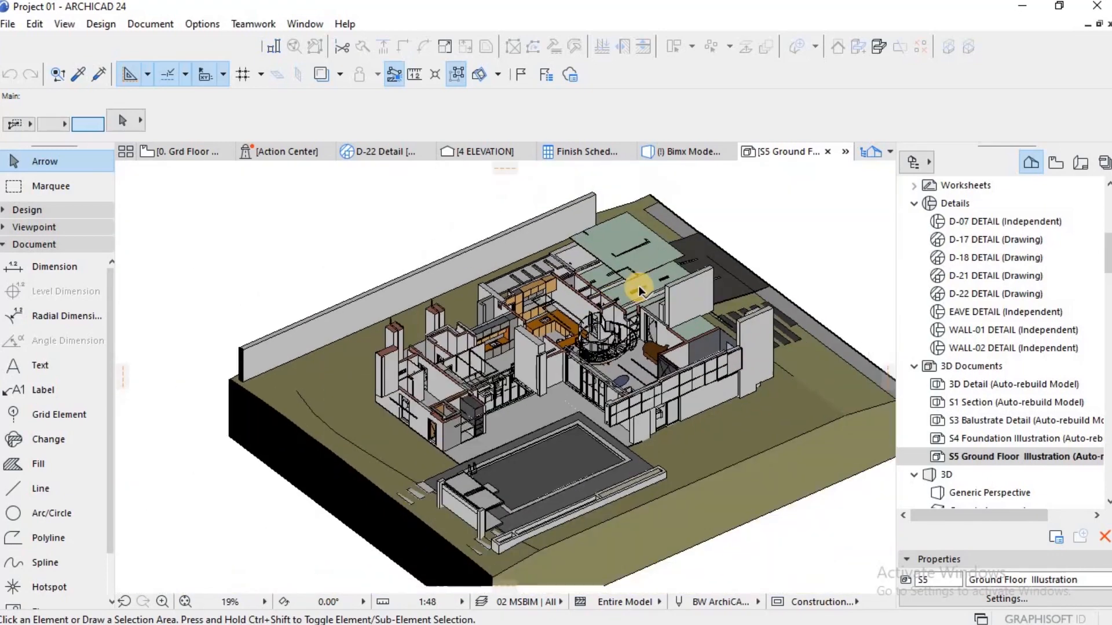
scroll(680, 294, up, 6)
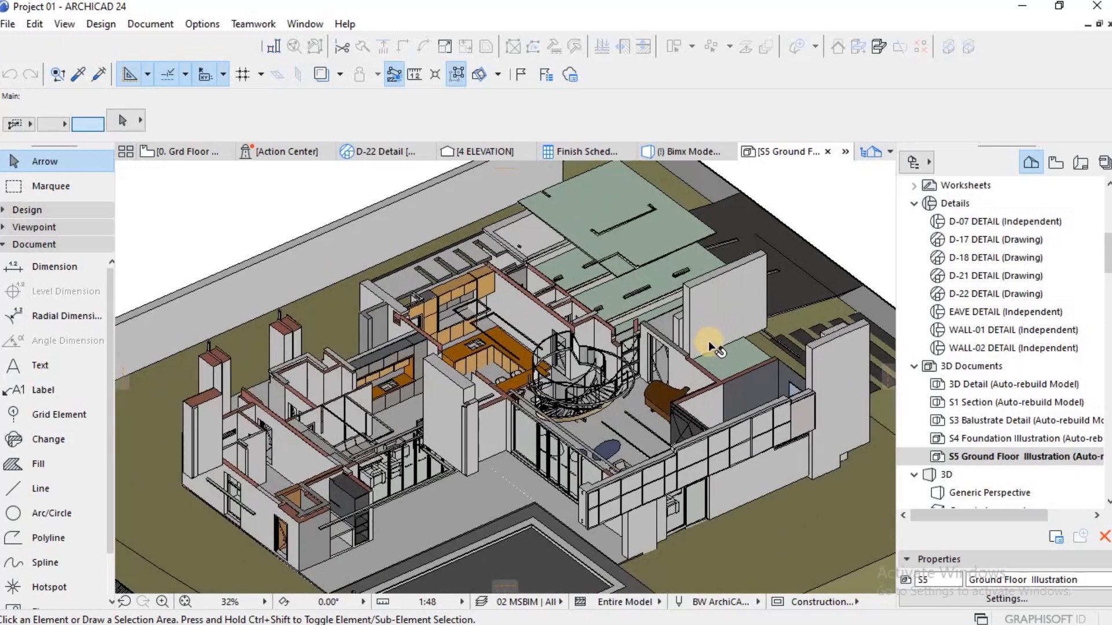
scroll(707, 340, down, 3)
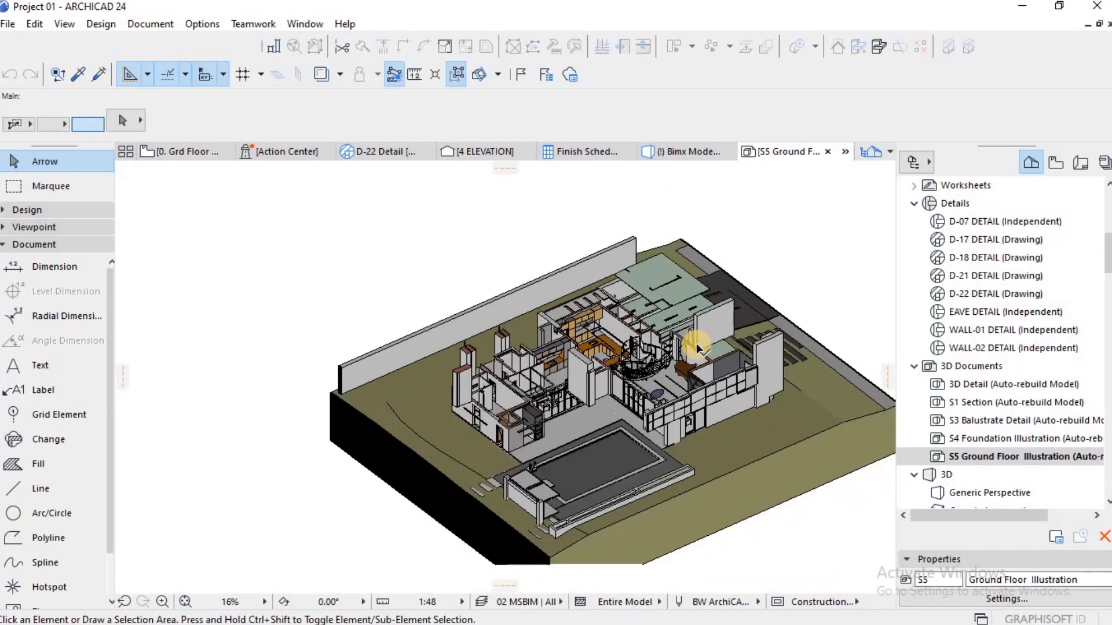
key(F2)
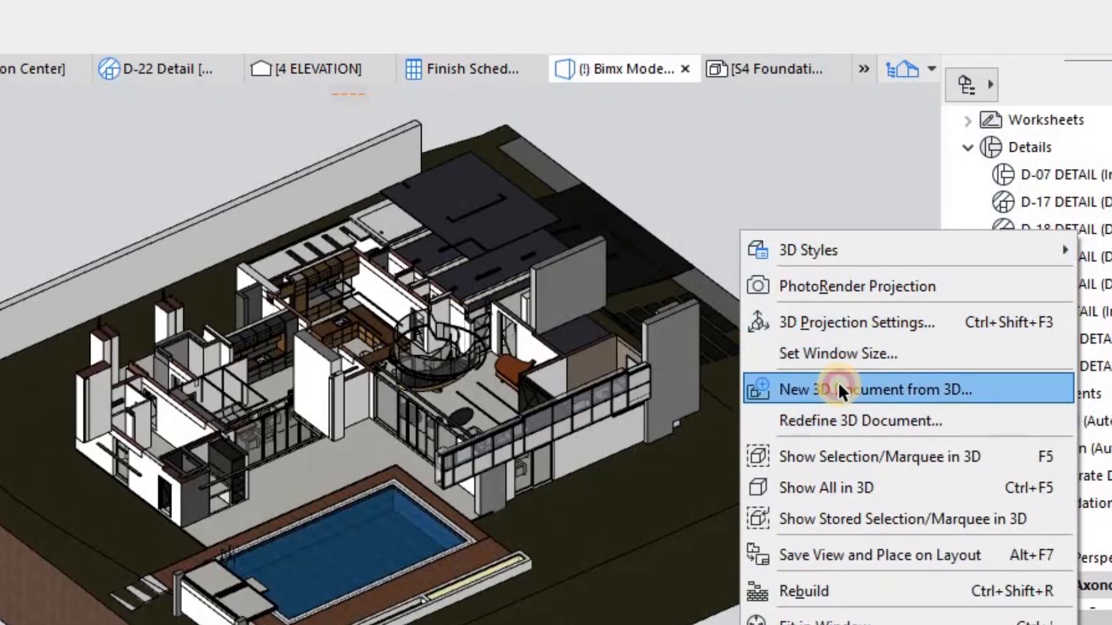
click(839, 389)
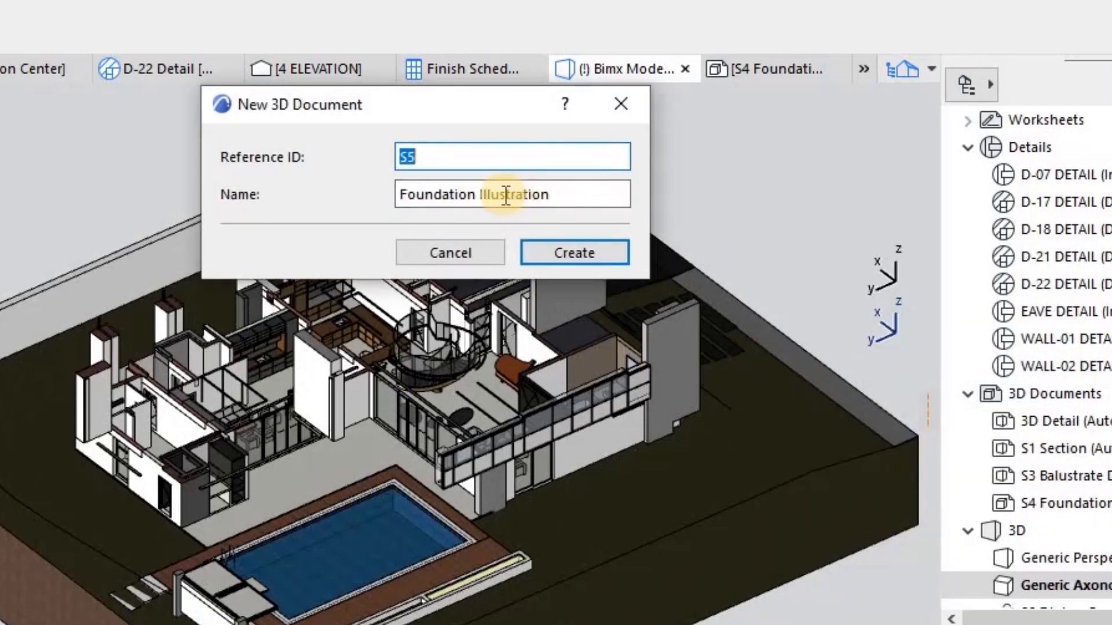
click(467, 195)
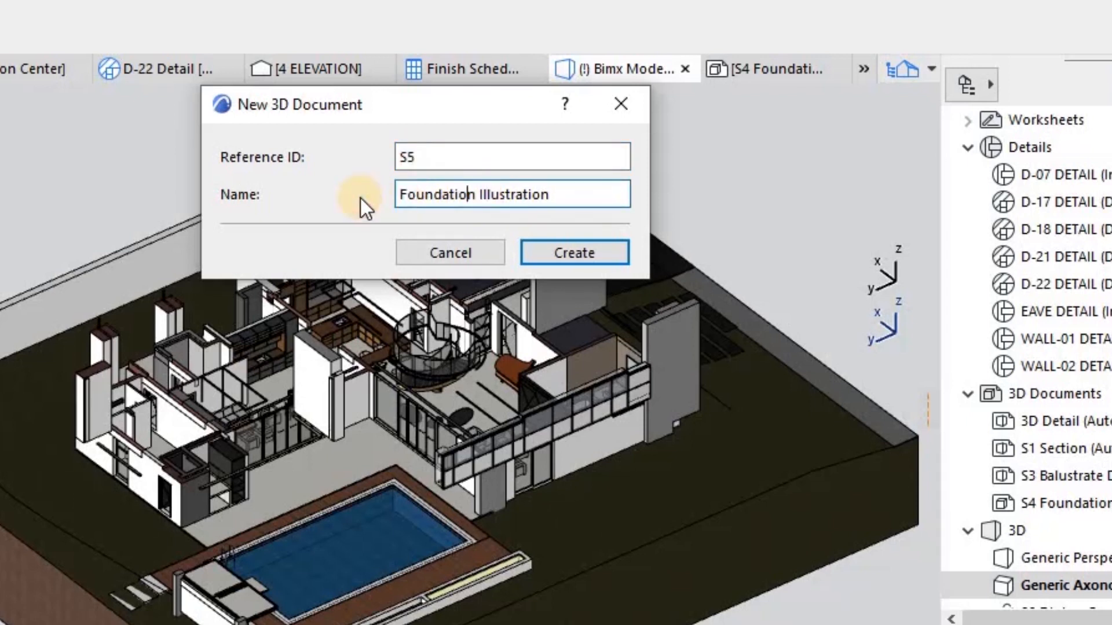
key(shift+Home)
key(BackSpace)
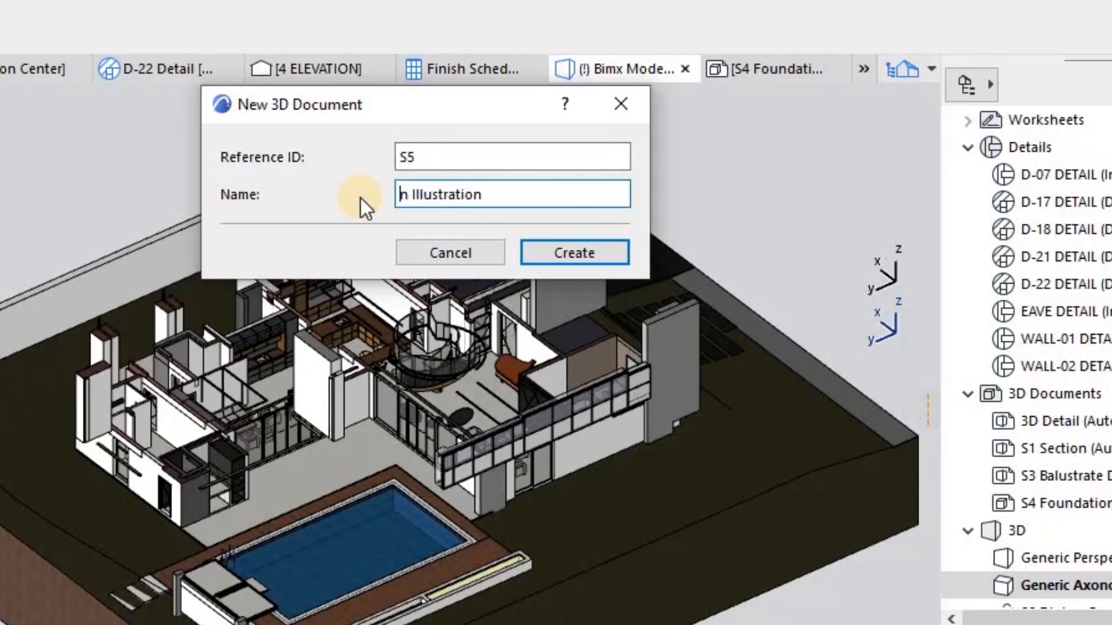
key(Delete)
key(Delete)
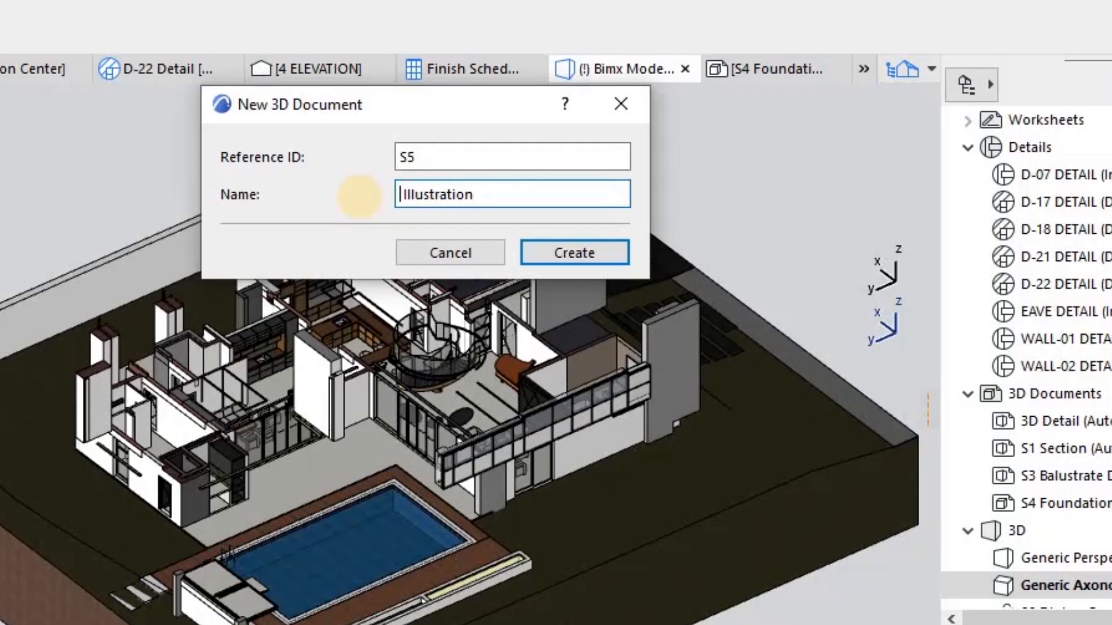
text(Ground)
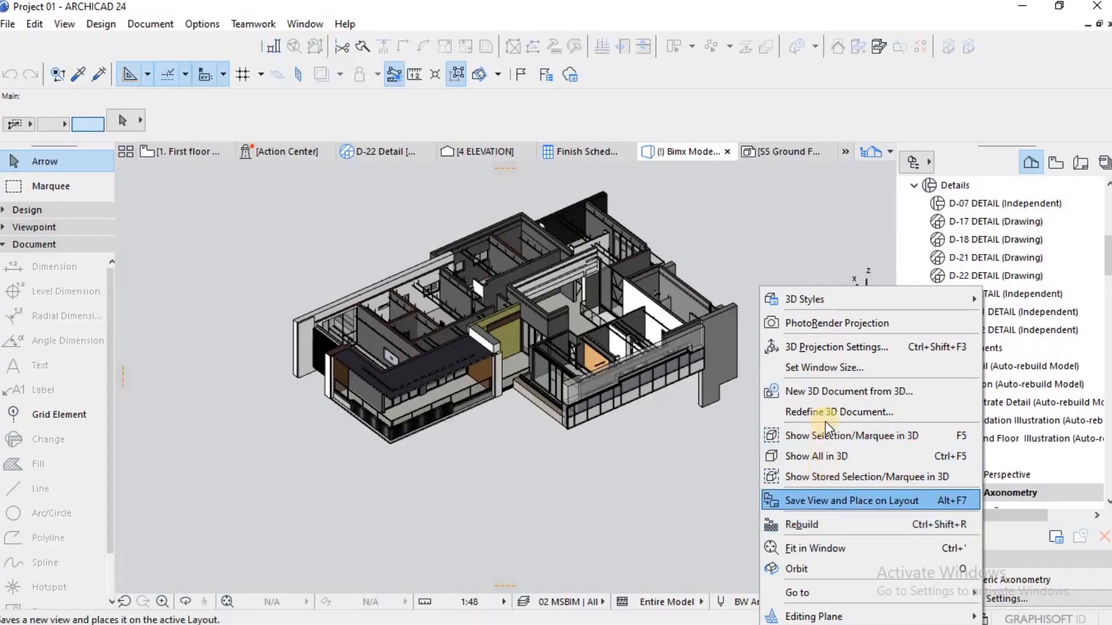
Step: Start a new 3D document from the first floor 3D view and cancel it
click(828, 398)
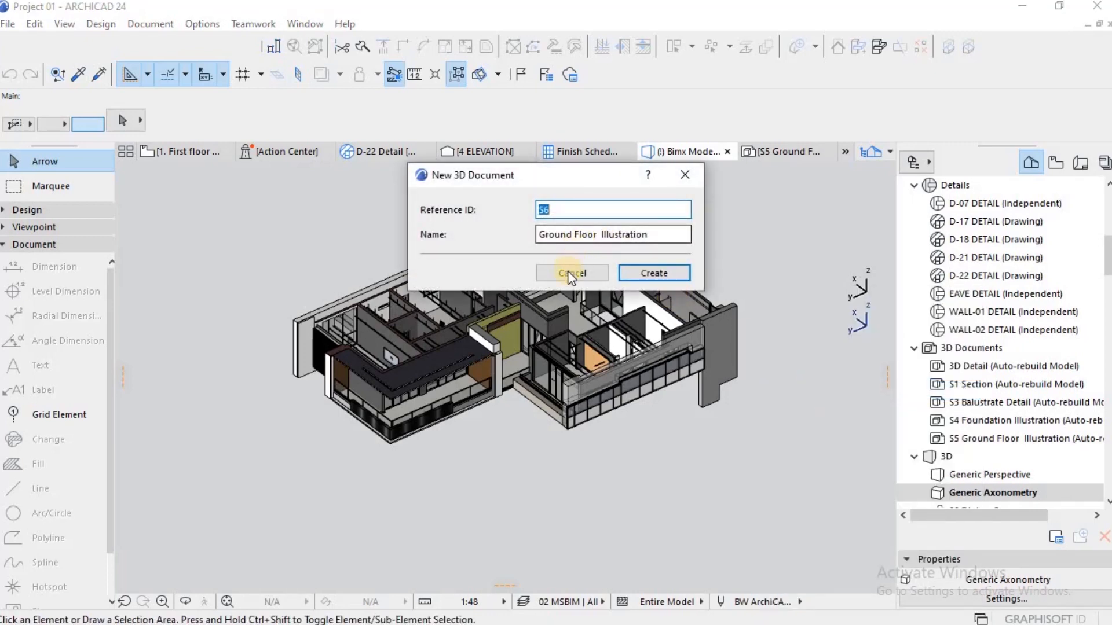
key(Escape)
Step: Hide the selected ceiling object's C1030 | Cornice-Ceiling layer and the C1030 | Structure-Ceiling layer, updating the 02 MSBIM | All layer combination
scroll(443, 314, up, 5)
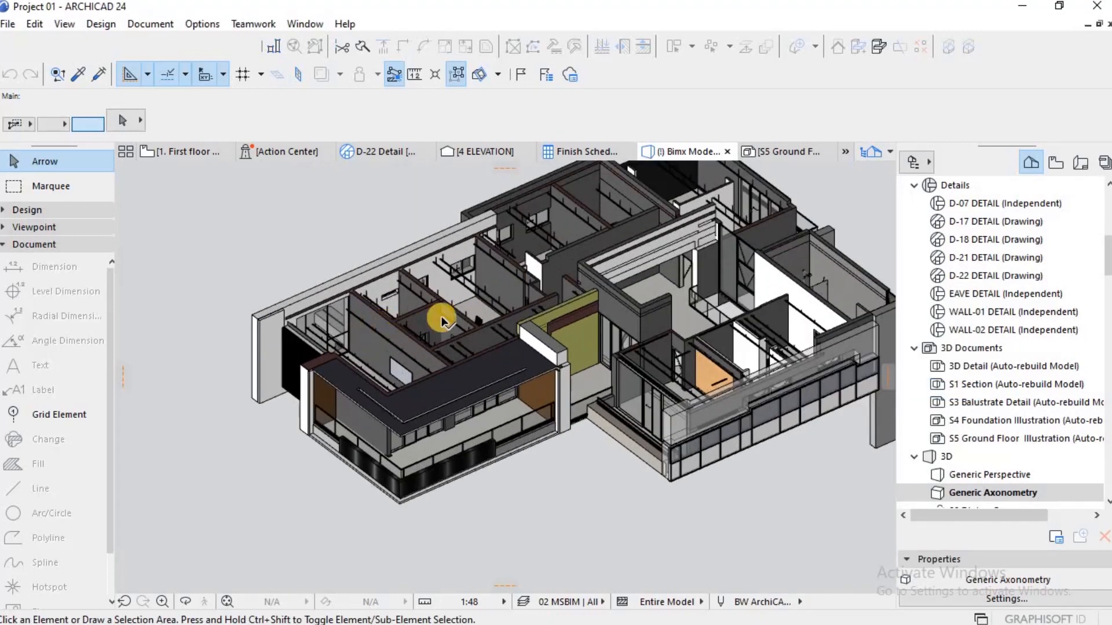
click(473, 317)
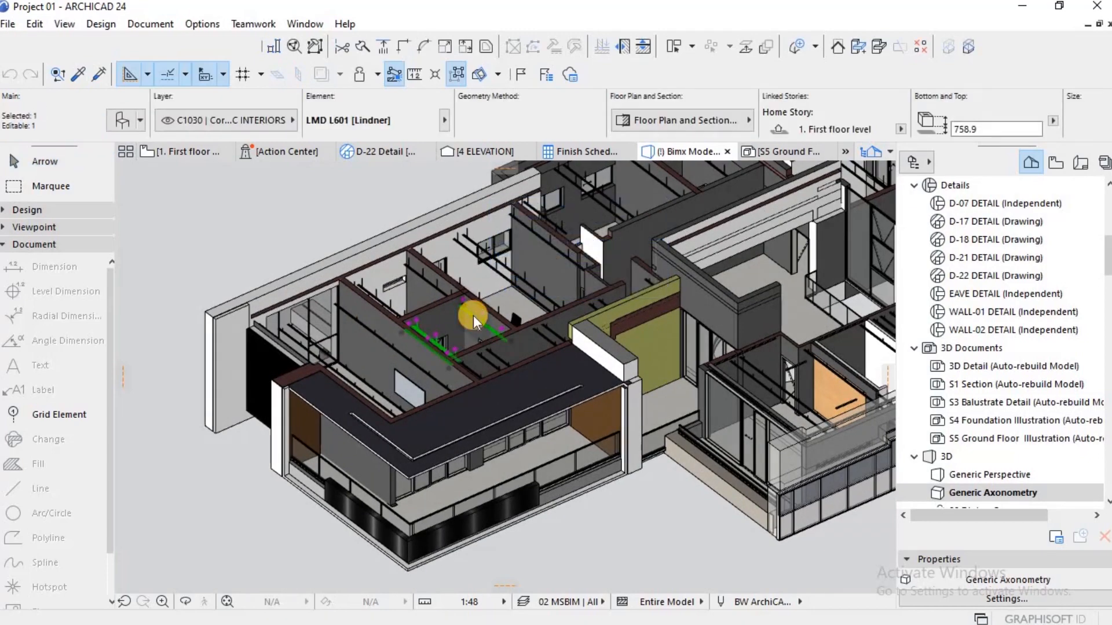
key(ctrl+l)
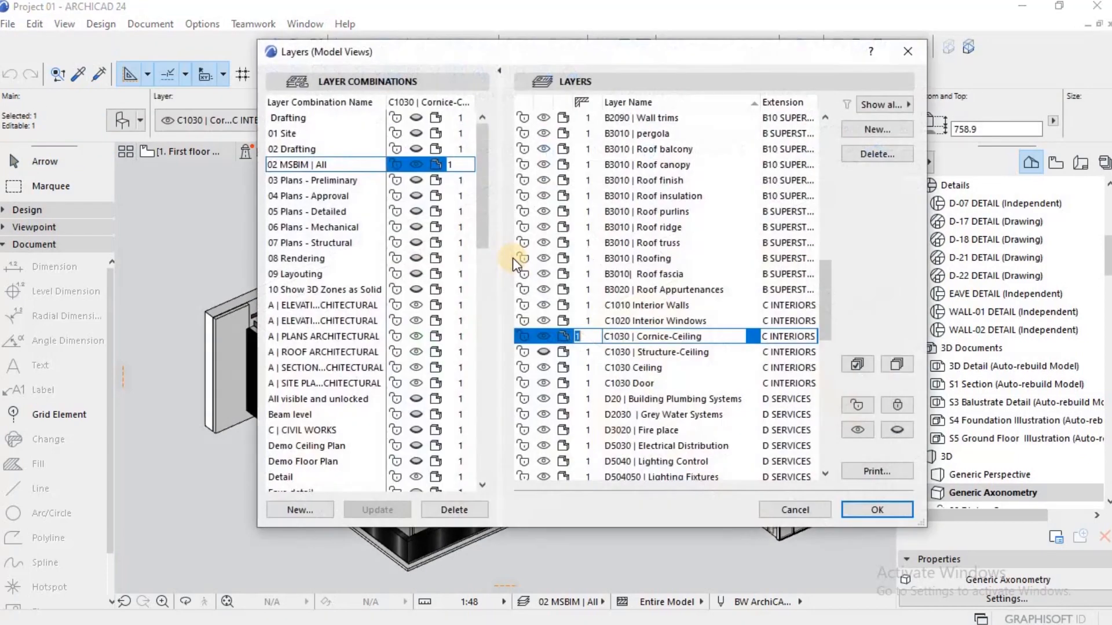
click(543, 338)
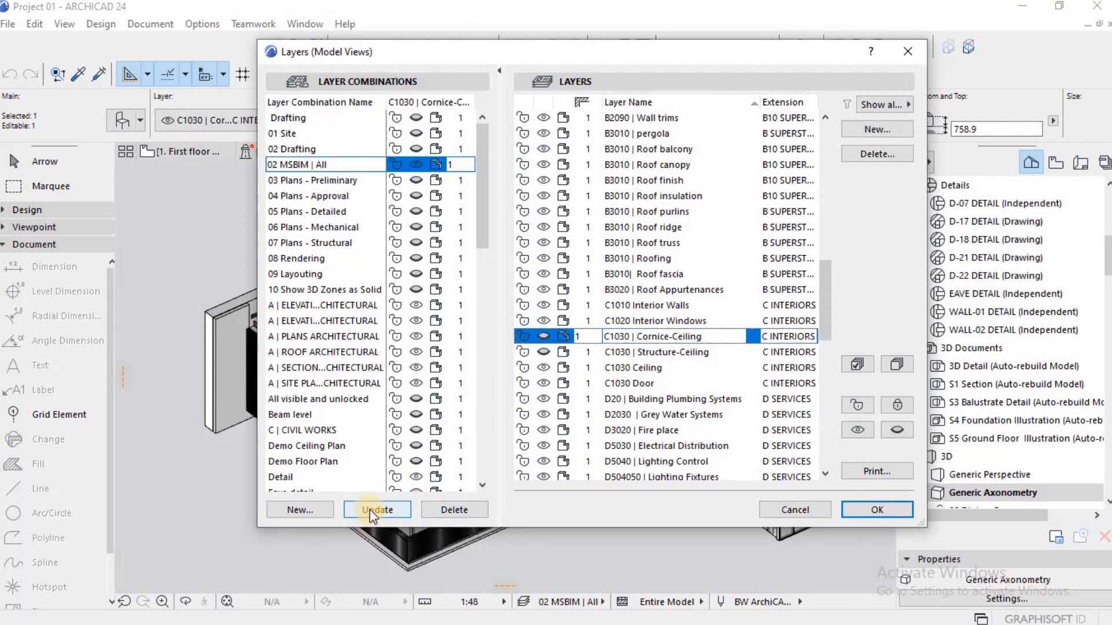
click(368, 511)
click(855, 510)
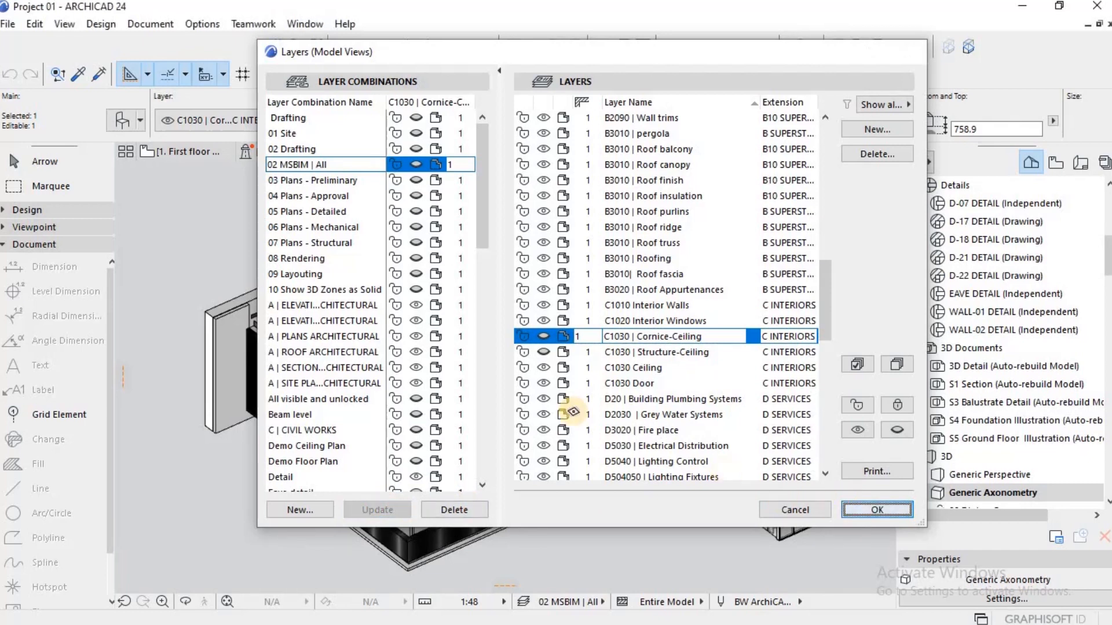
scroll(585, 295, down, 2)
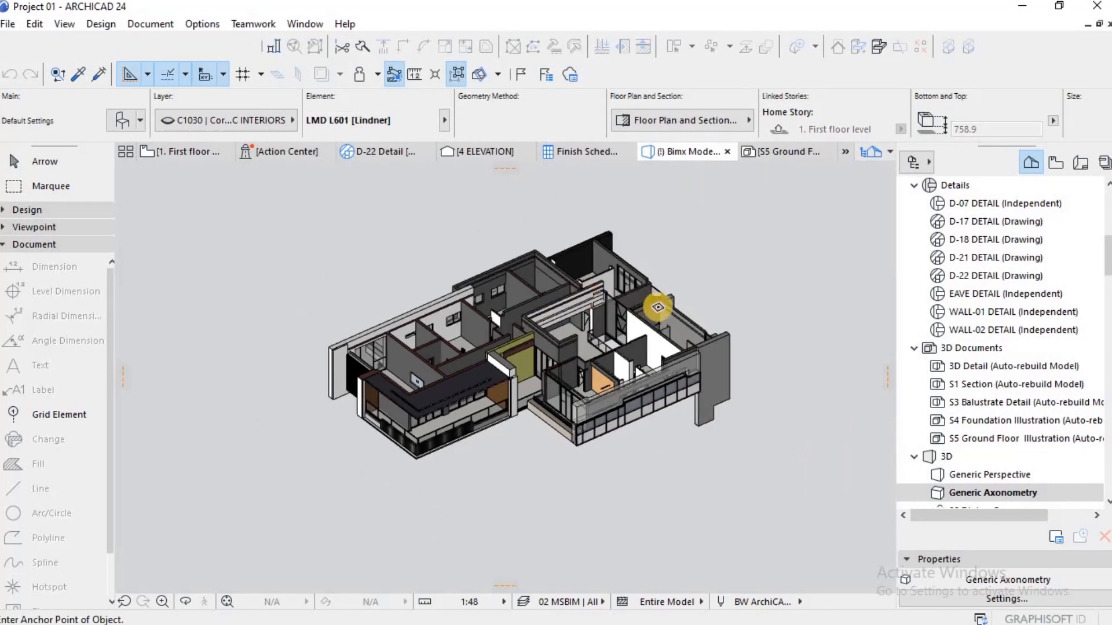
scroll(658, 308, up, 1)
key(Escape)
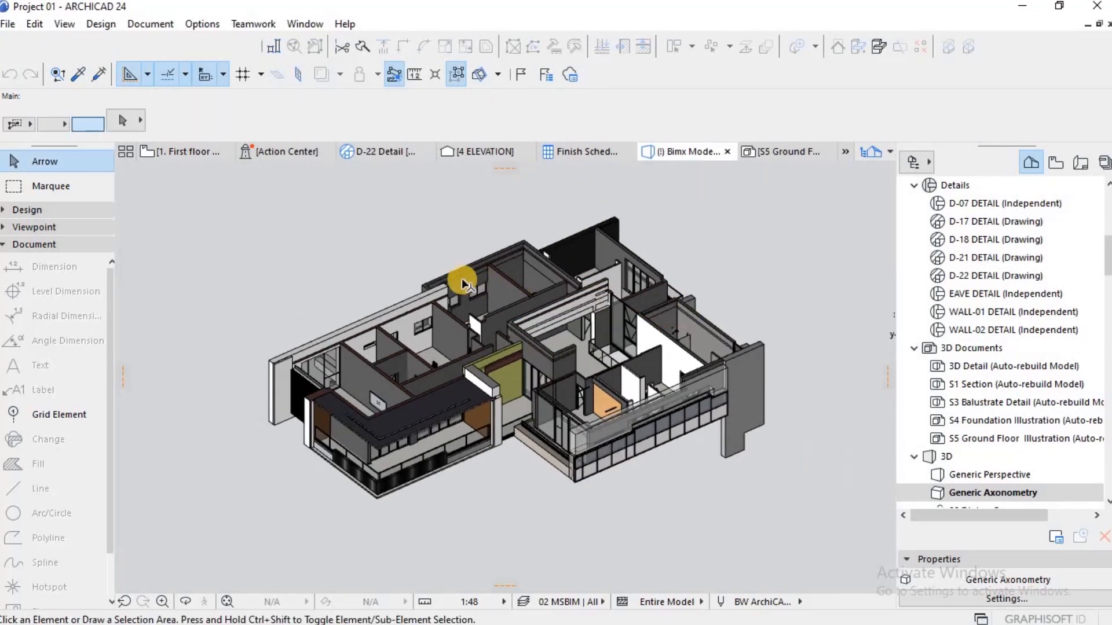
Step: Create a new 3D document from the first floor 3D view and name it First Floor Illustration
key(ctrl+l)
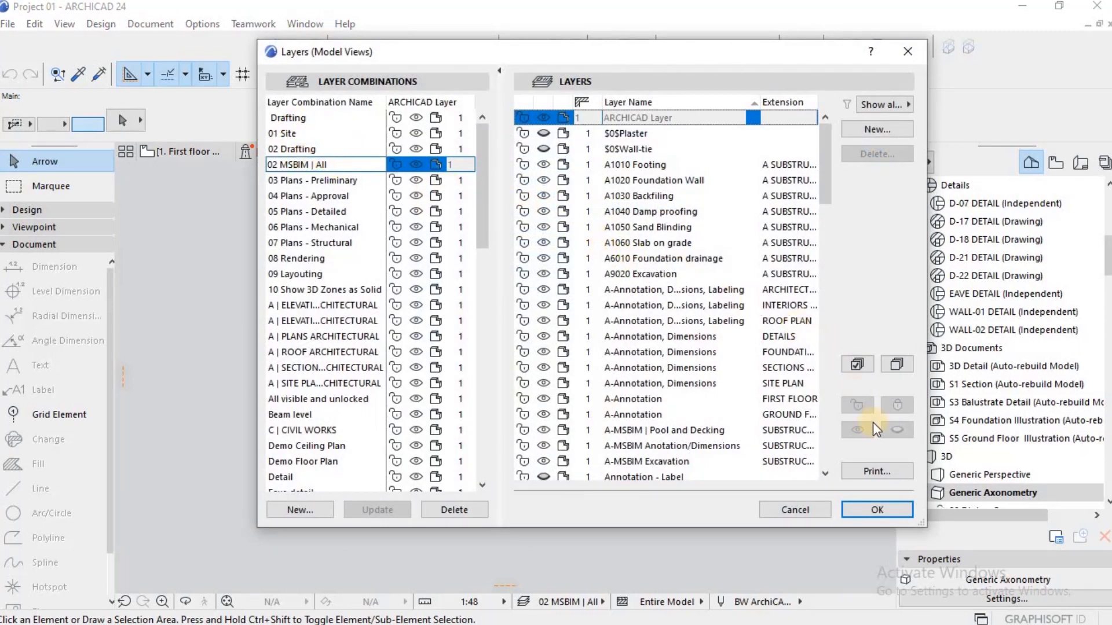
key(Return)
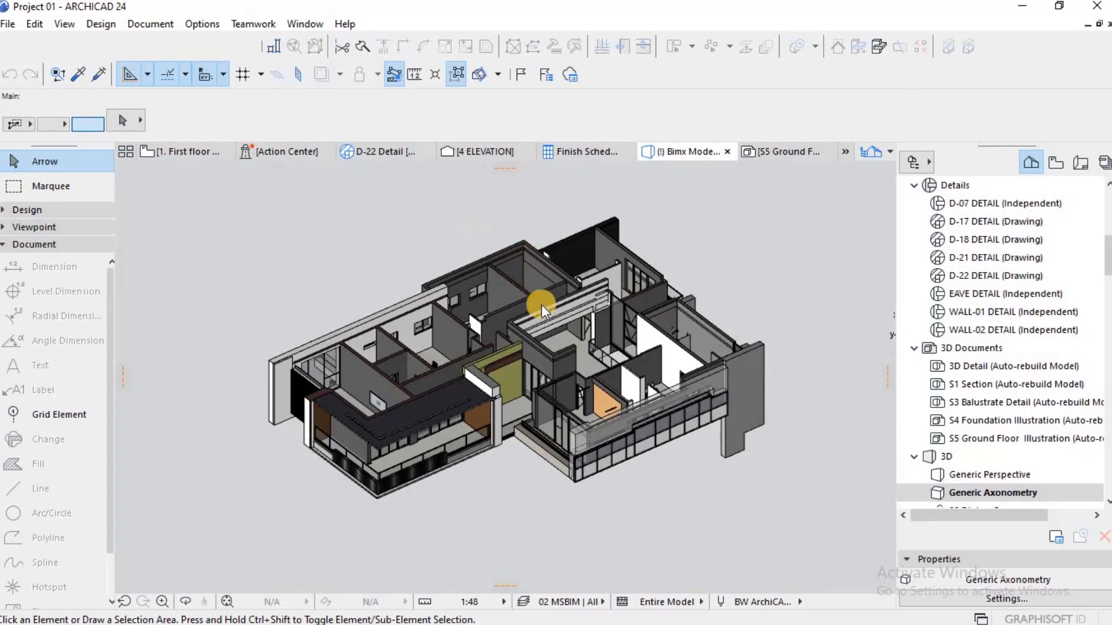
right_click(450, 224)
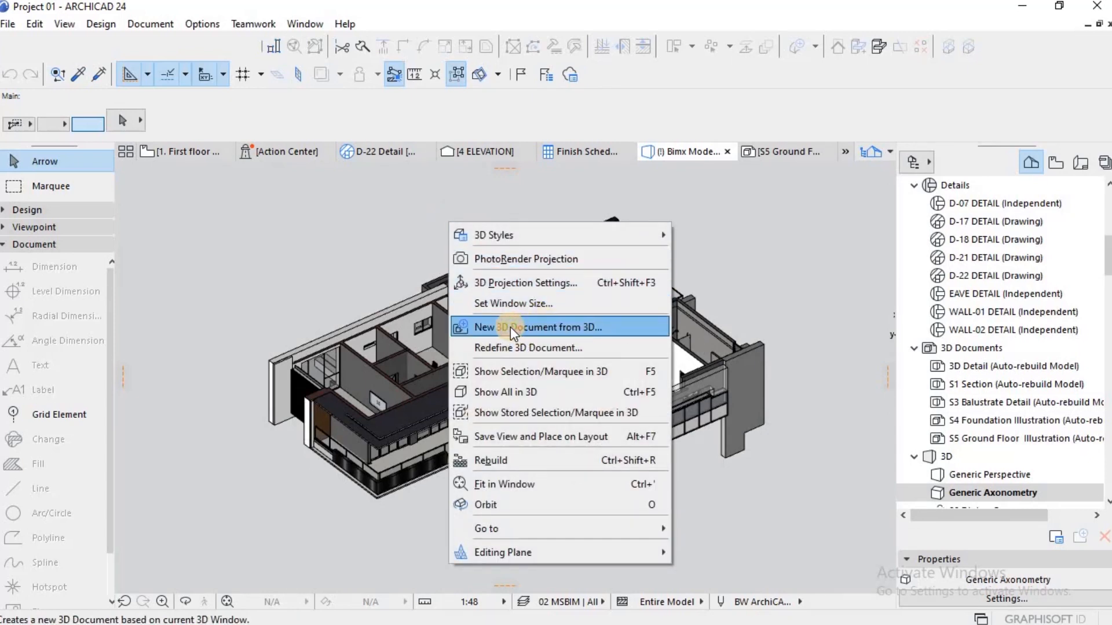
click(509, 327)
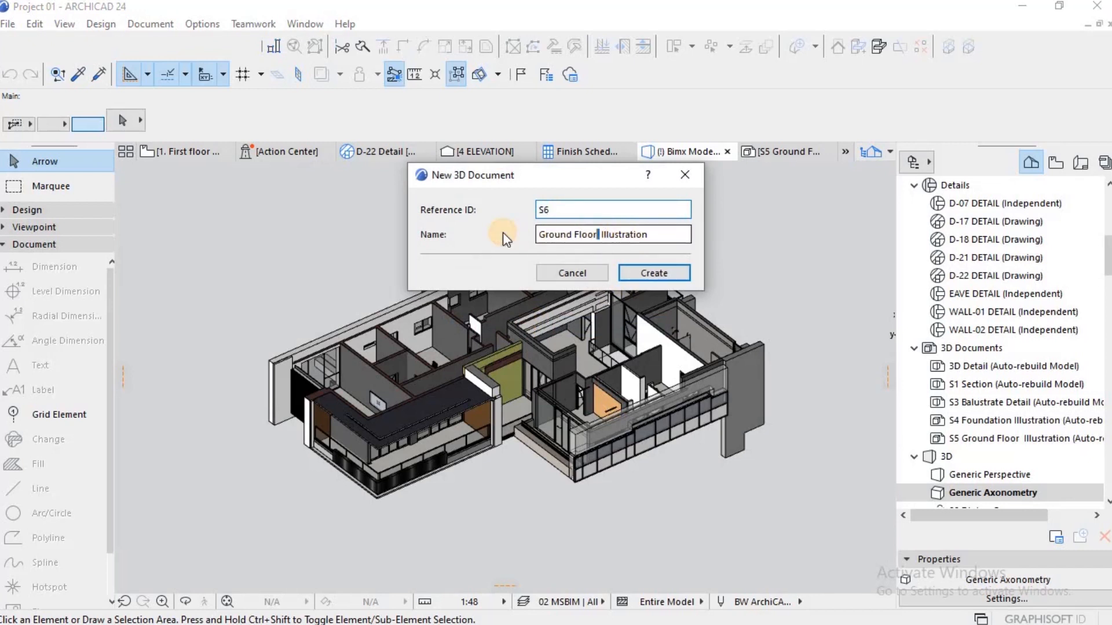
drag(539, 234, 573, 242)
click(578, 235)
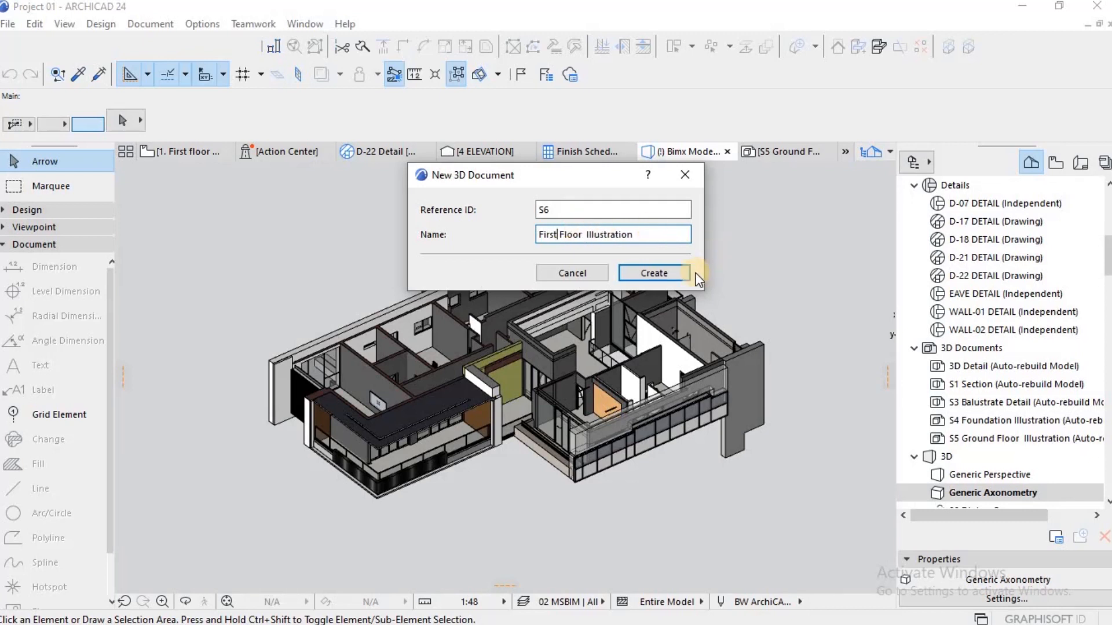
click(652, 274)
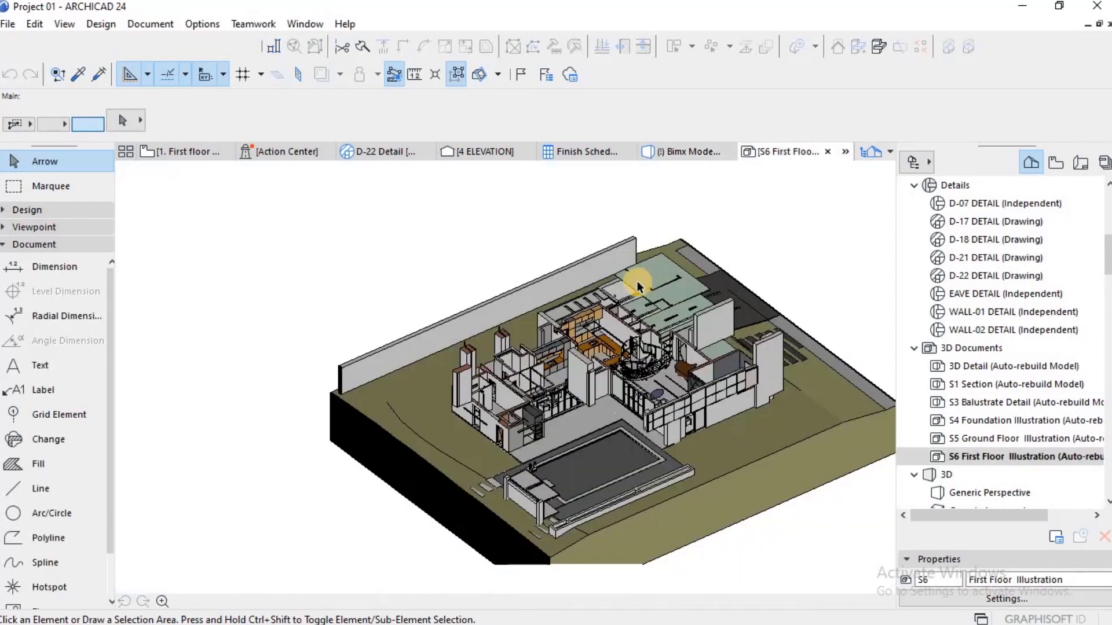
scroll(706, 321, down, 5)
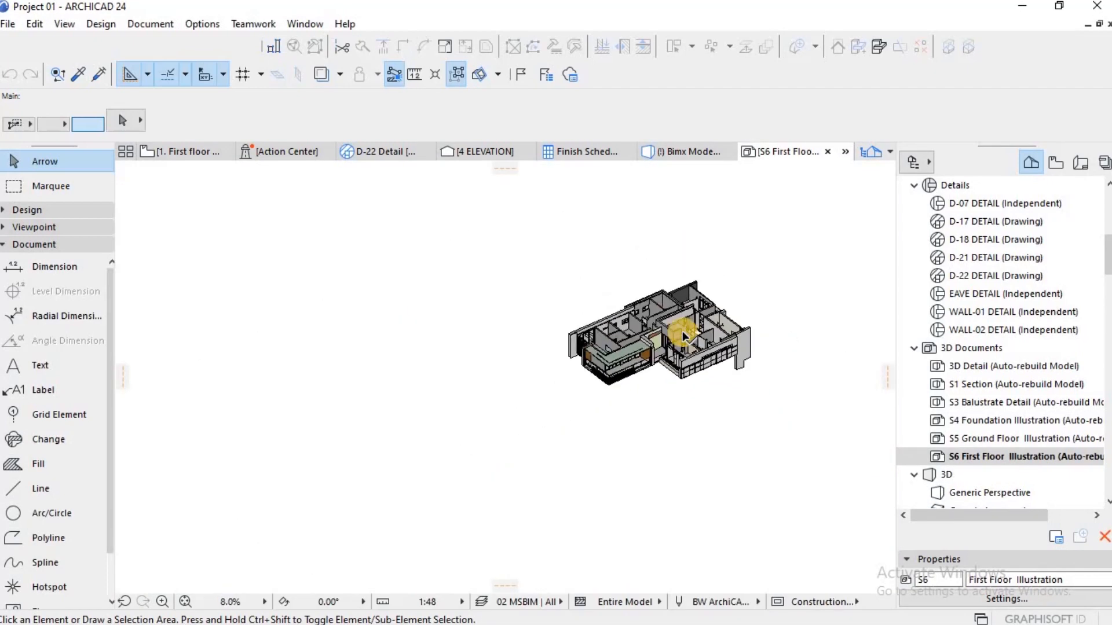
scroll(689, 331, up, 3)
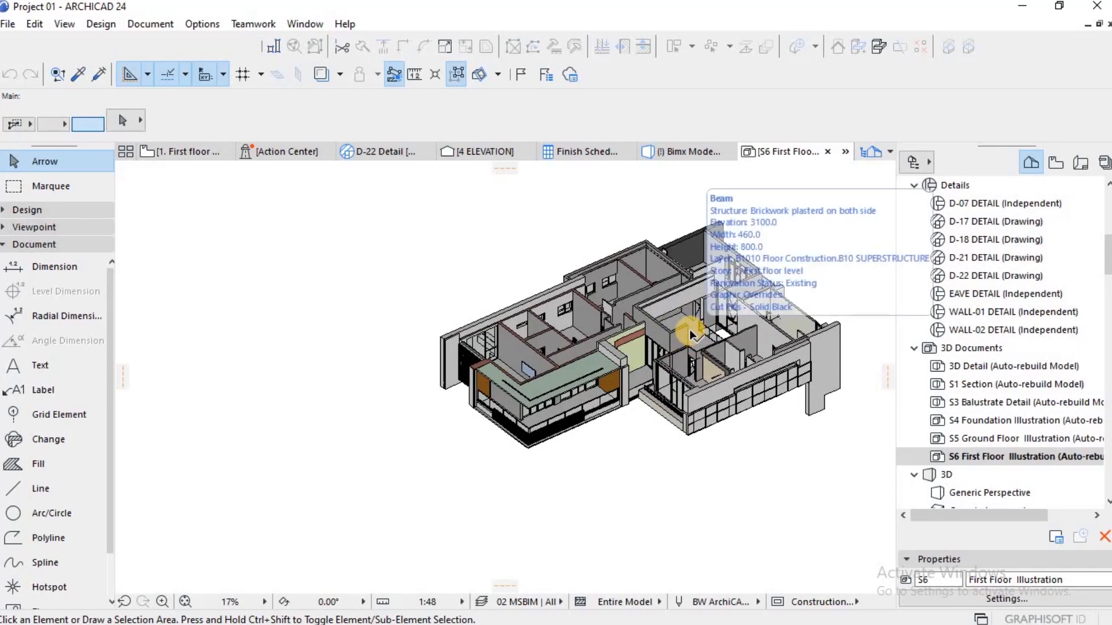
Step: Return to the floor plan, switch to the 2. Roof level storey and show it in 3D
key(F2)
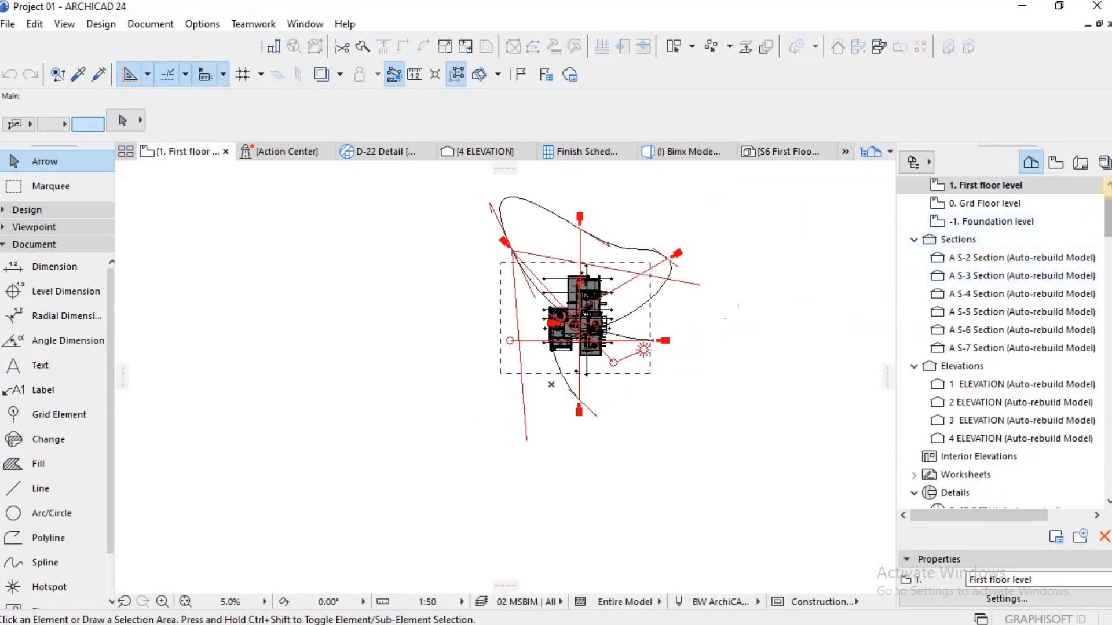
scroll(987, 194, up, 1)
click(988, 186)
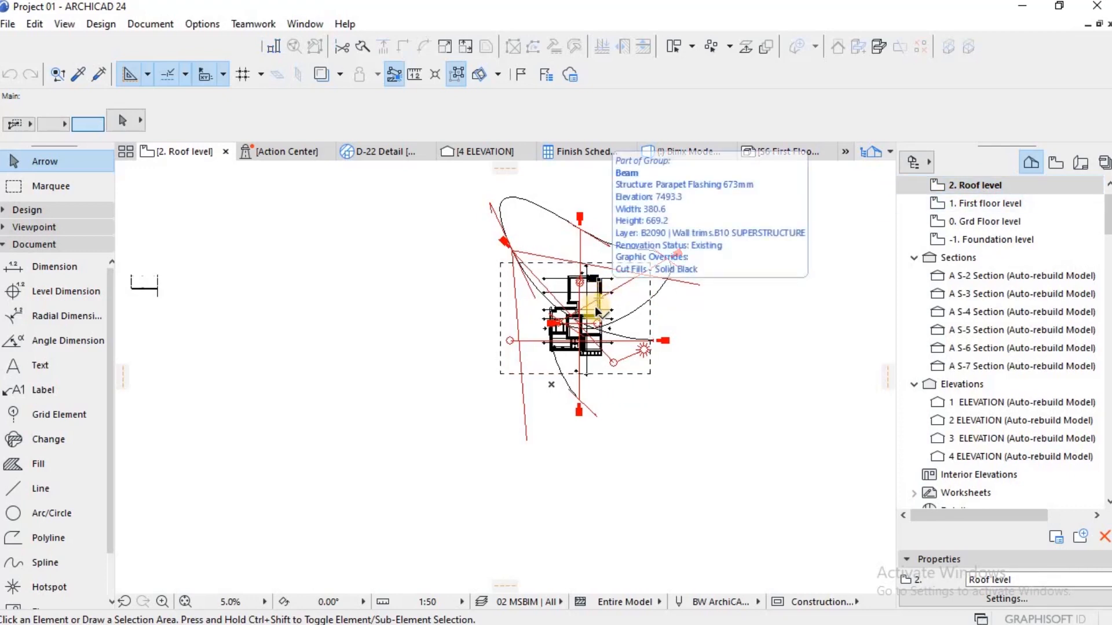
key(F3)
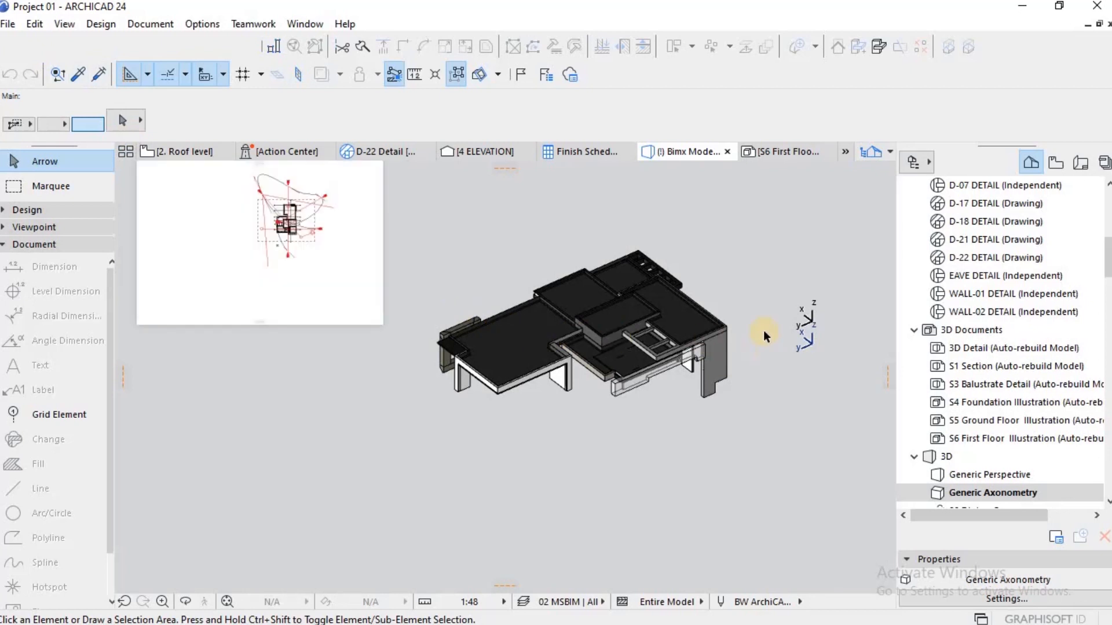
Step: Create a new 3D document from the roof 3D view and name it Roof level Illustration
right_click(732, 299)
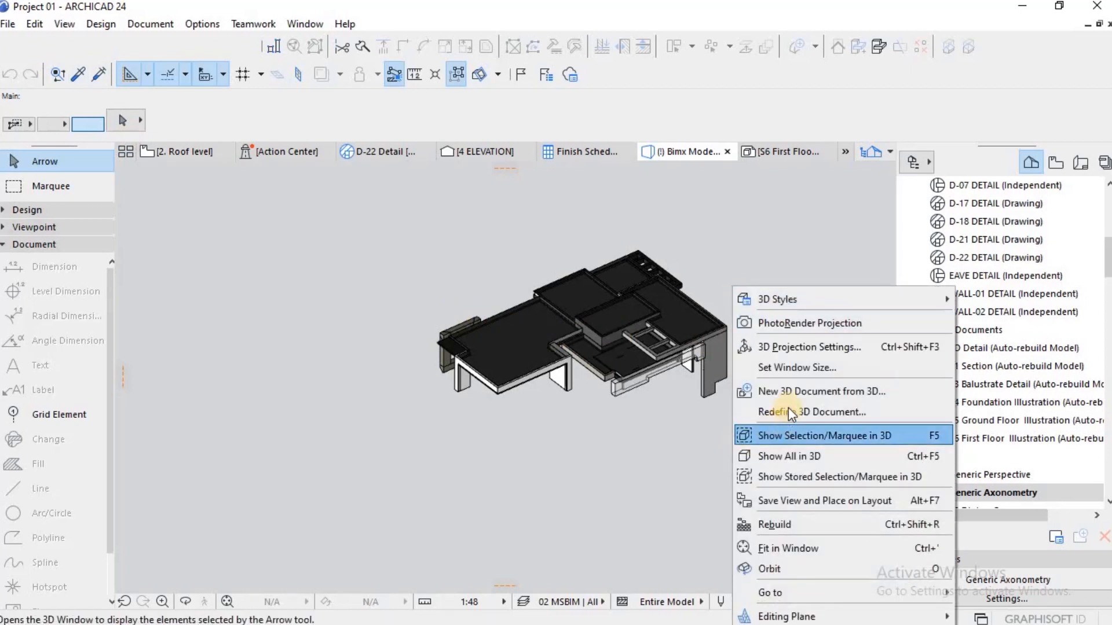
click(792, 392)
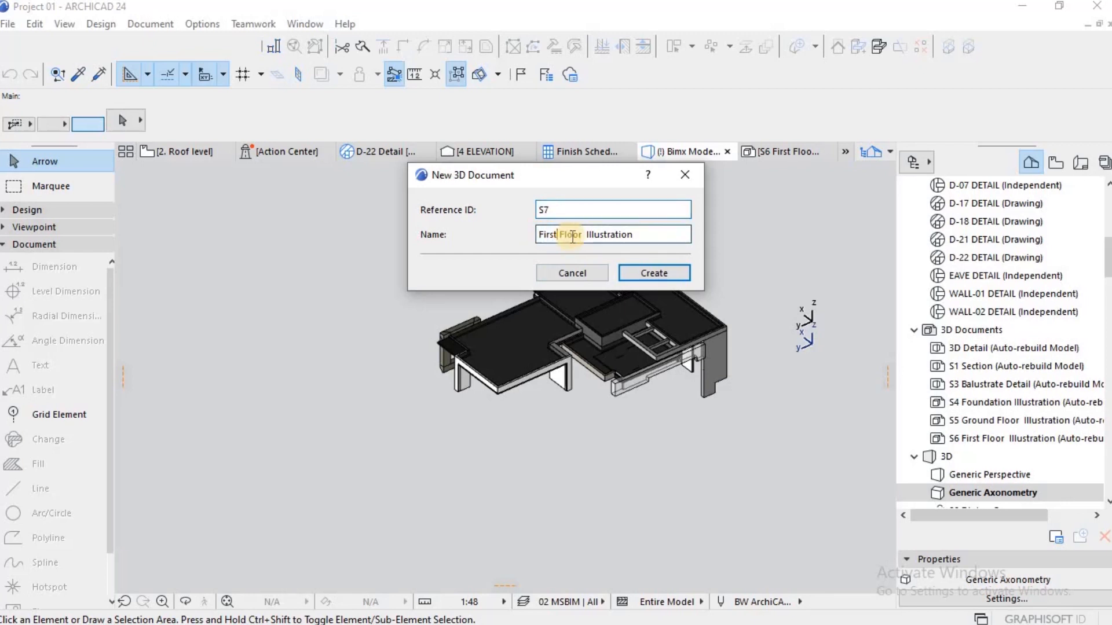
drag(583, 234, 474, 238)
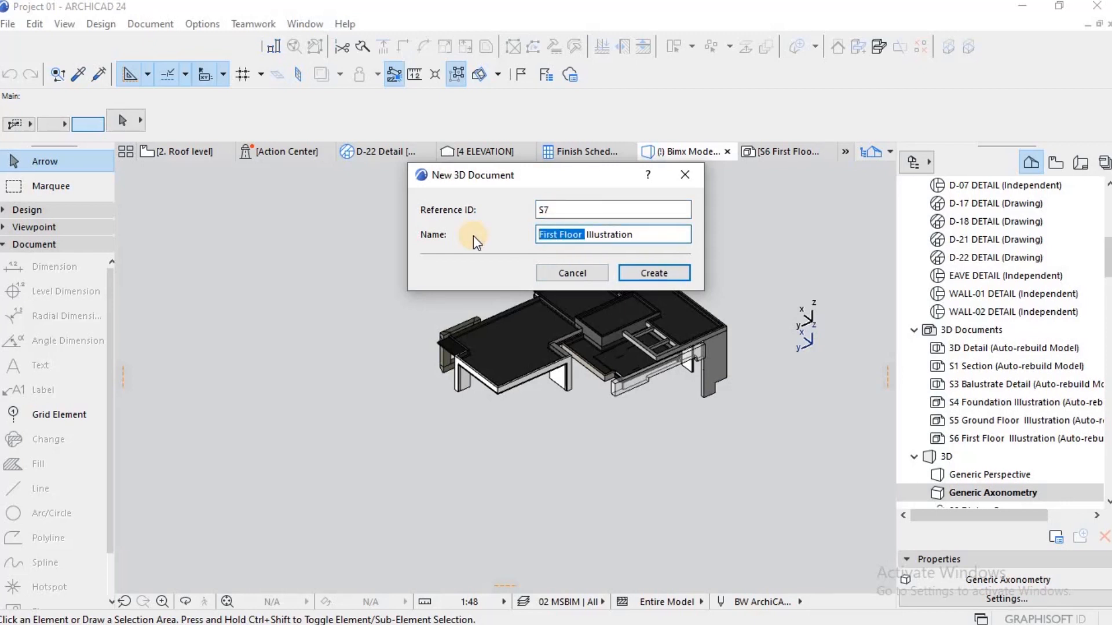
text(Roof level)
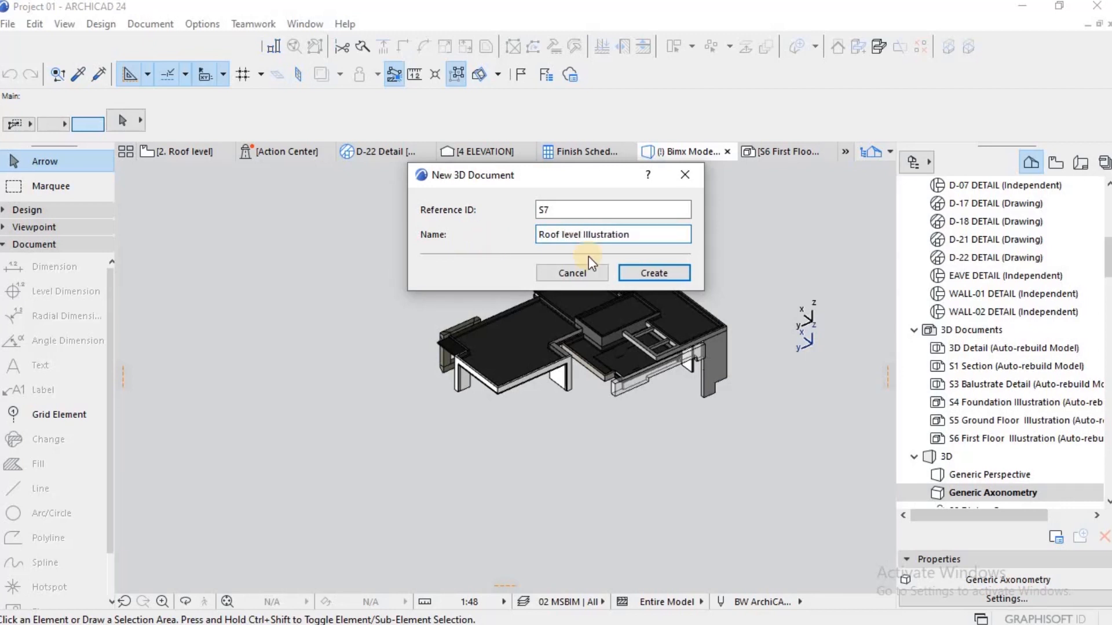
click(669, 275)
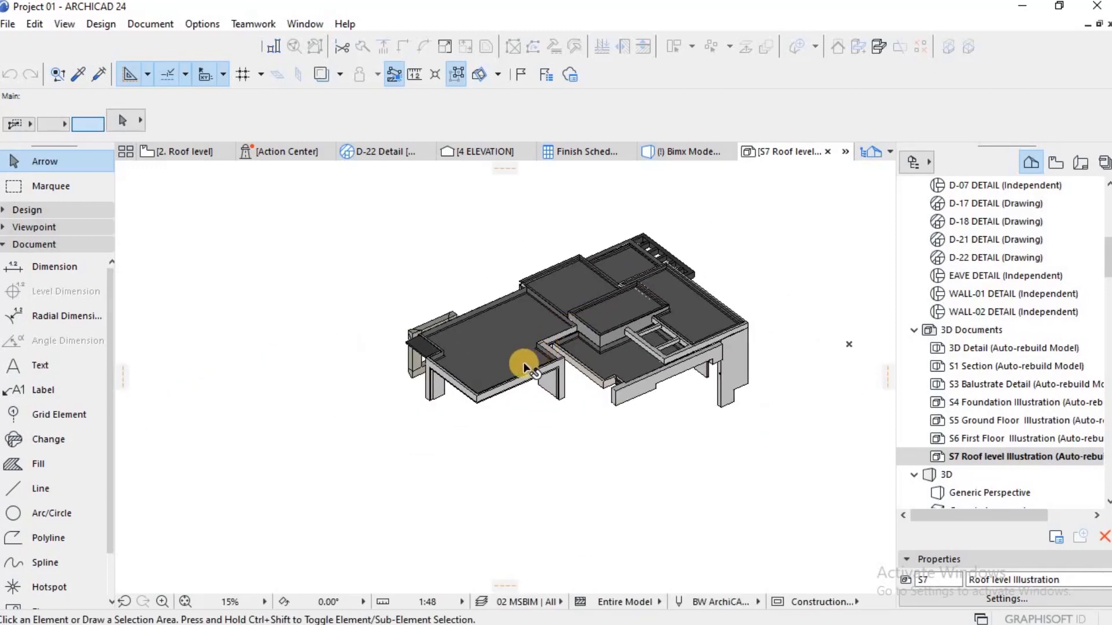
scroll(556, 308, up, 2)
scroll(556, 308, down, 3)
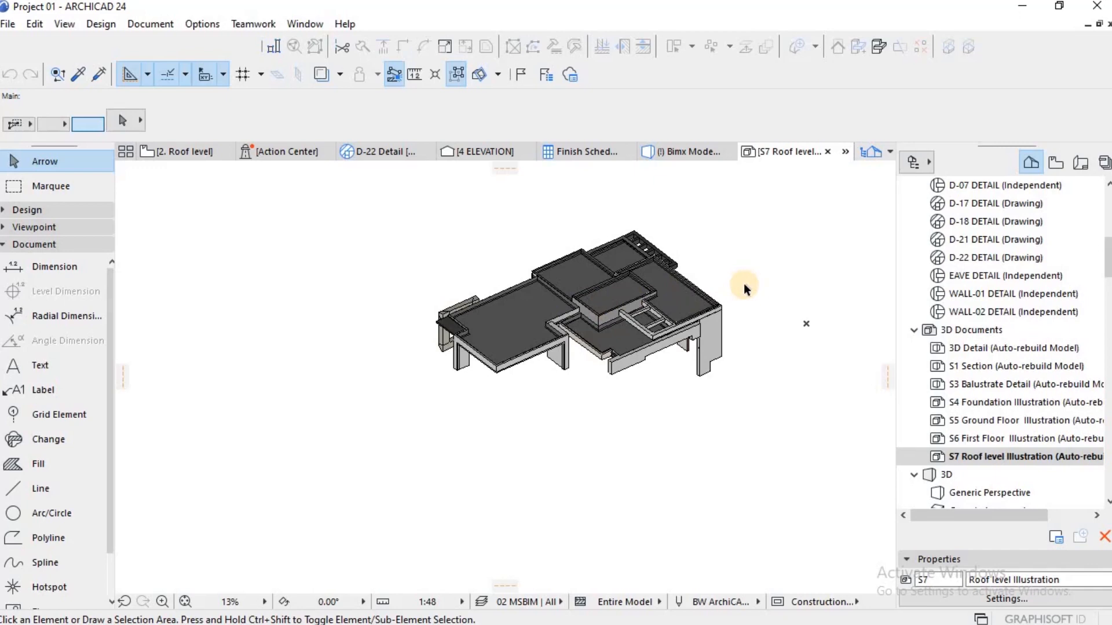
Step: Return to the floor plan, locate the 3D documents in the project map and open the S4 Foundation Illustration
key(F2)
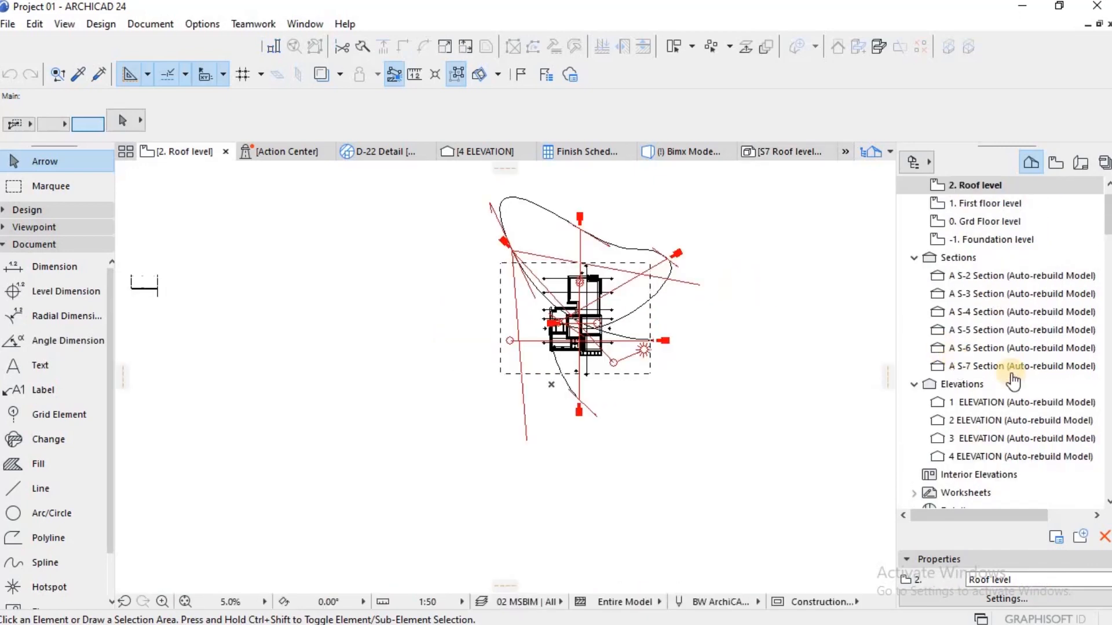
scroll(1012, 381, down, 7)
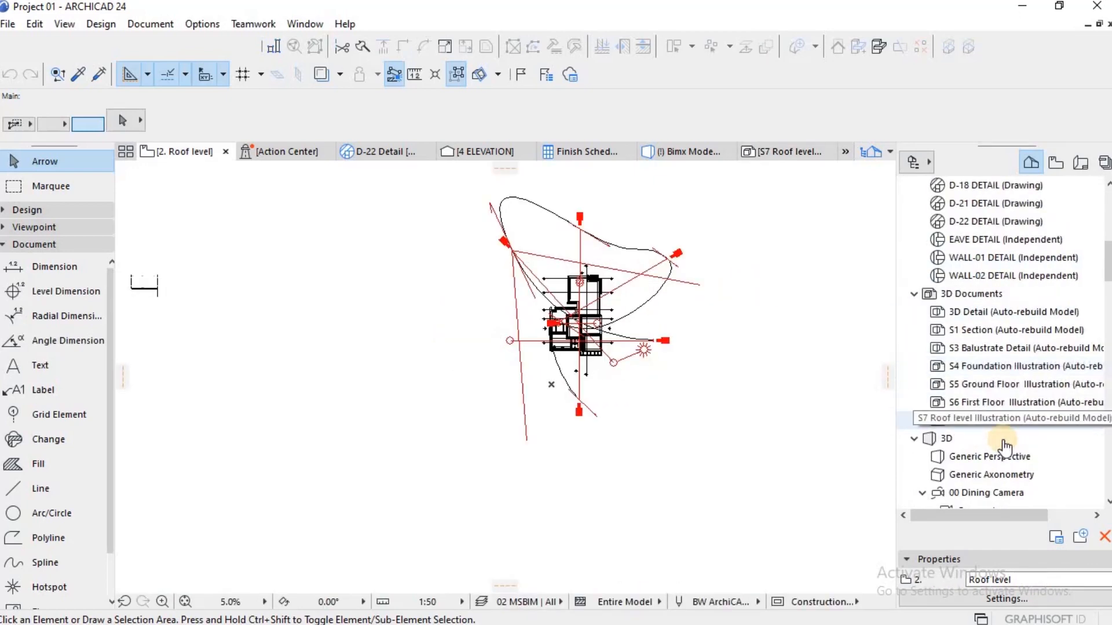
scroll(1005, 447, down, 4)
scroll(996, 405, up, 2)
scroll(981, 320, up, 1)
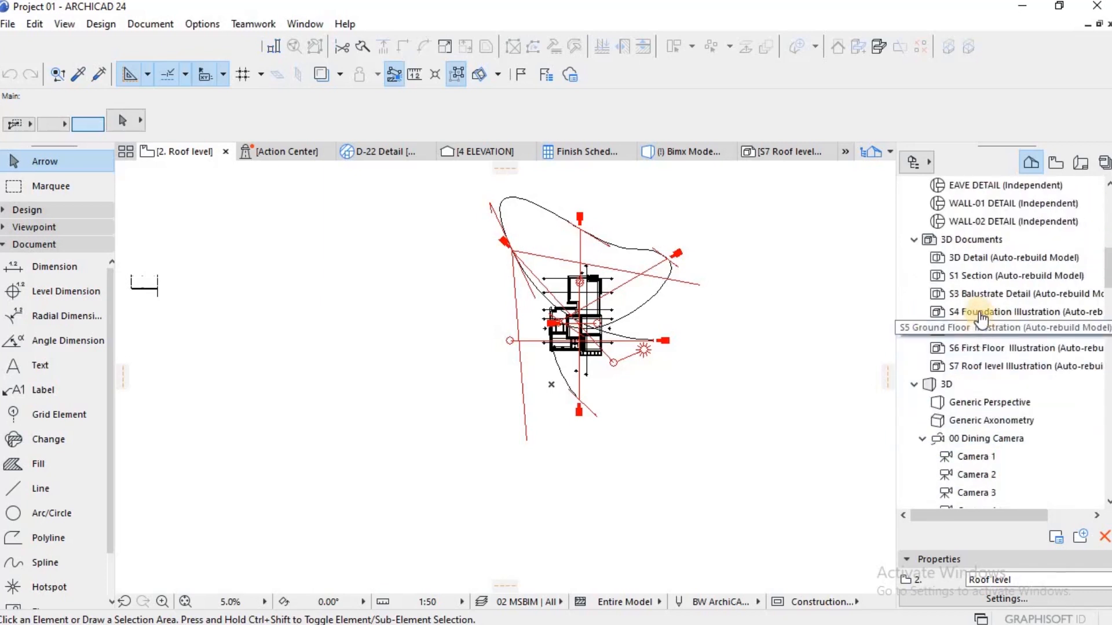
click(992, 315)
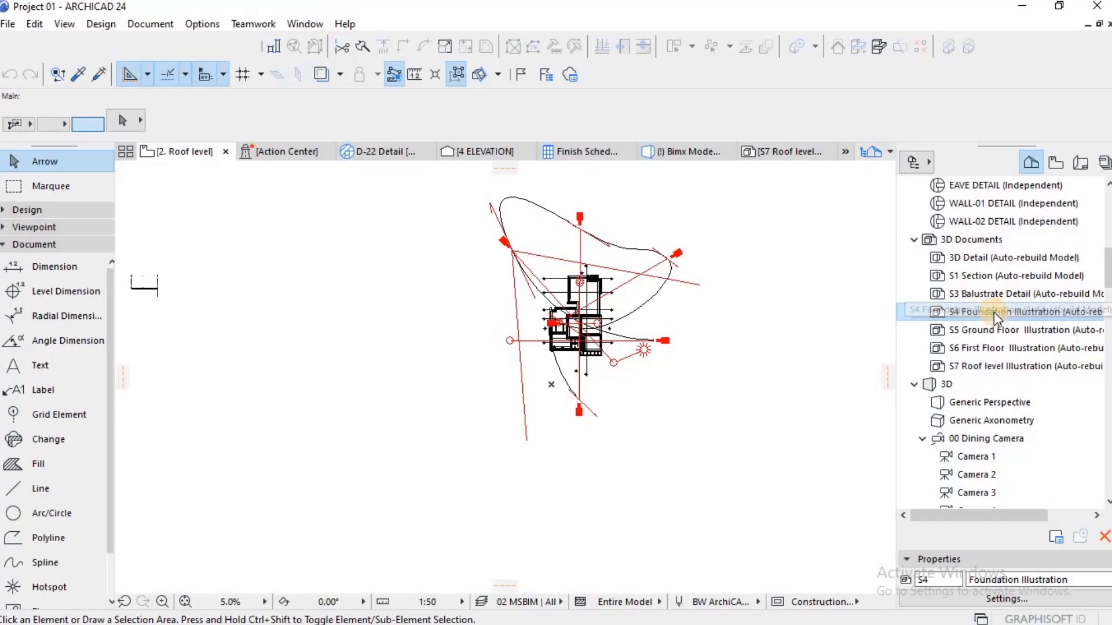
double_click(993, 313)
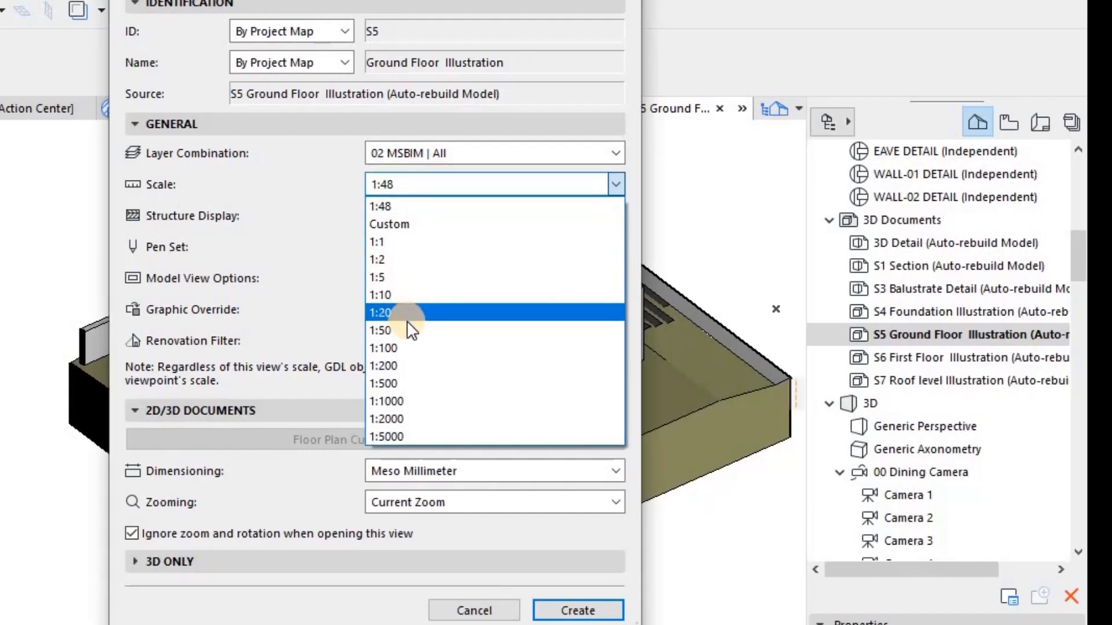
Step: Set the scale of the S5 Ground Floor Illustration view to 1:50 and save the view
click(399, 325)
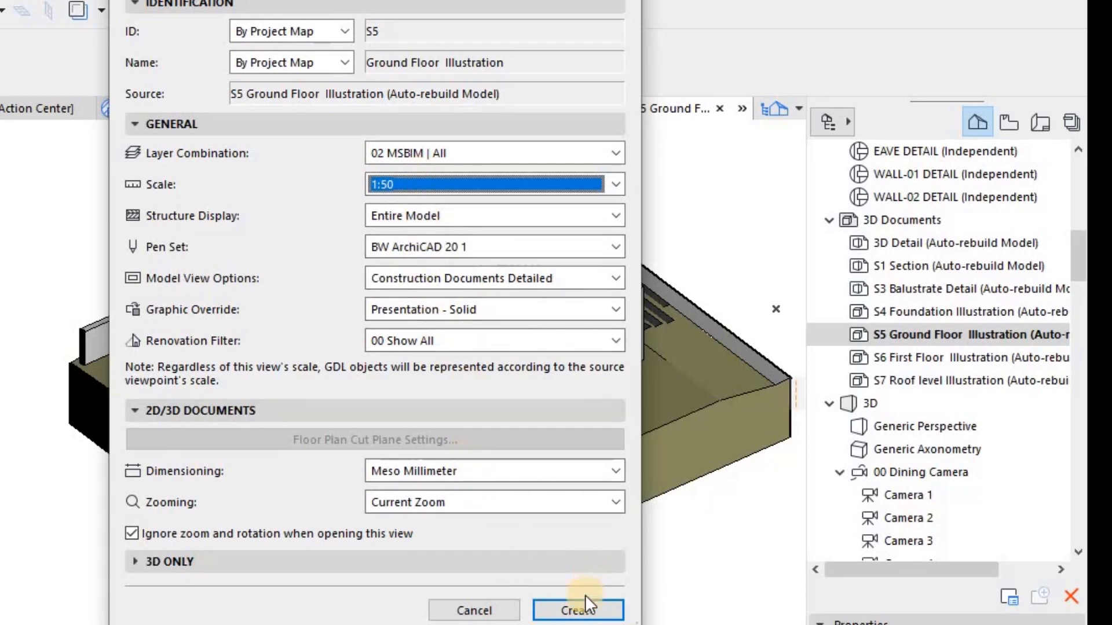
click(581, 610)
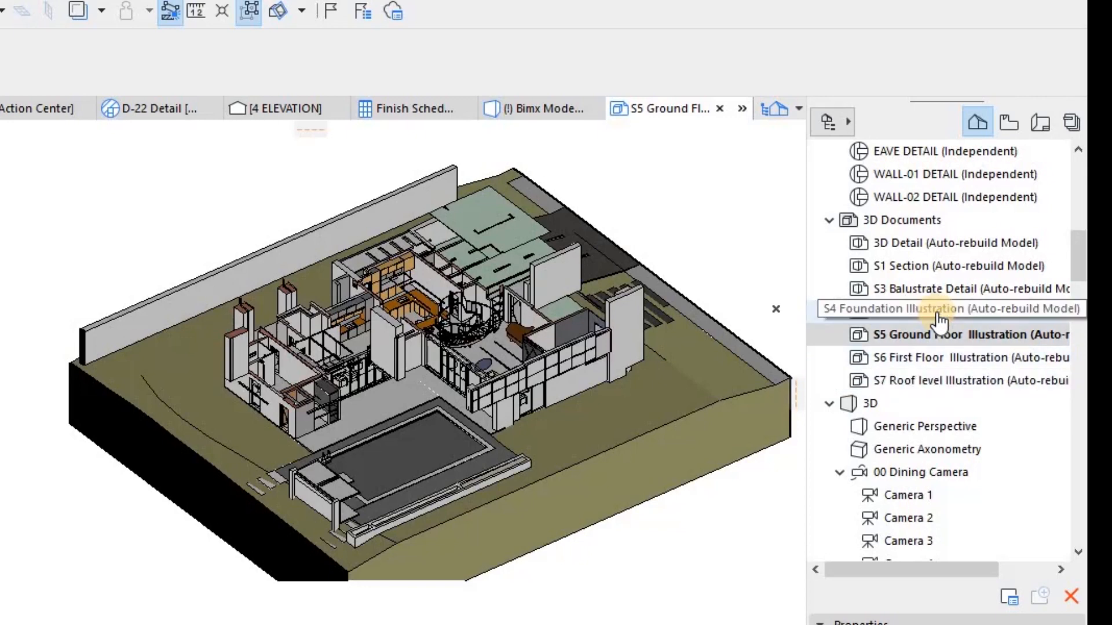
click(651, 434)
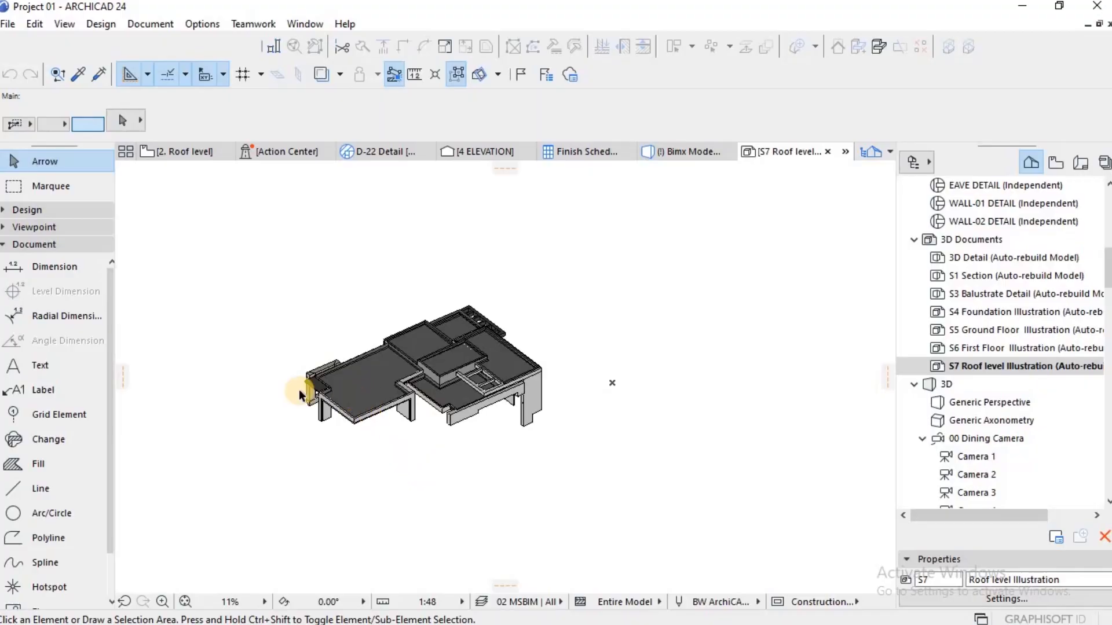
scroll(299, 395, down, 2)
scroll(268, 397, up, 4)
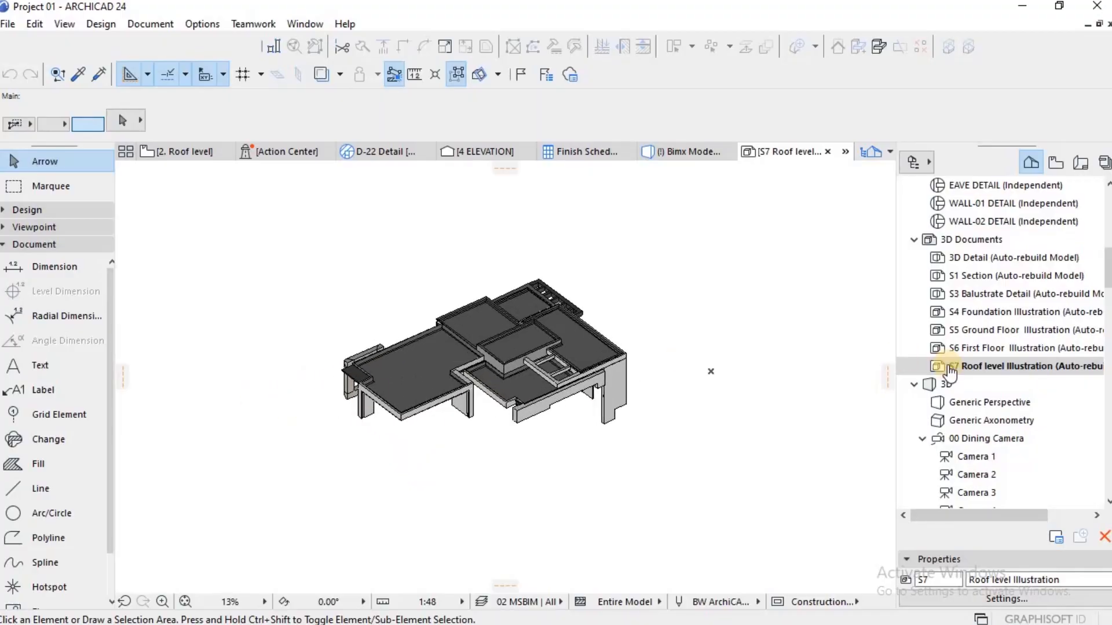
Step: Save the current view of the S7 Roof level Illustration 3D document at a scale of 1:50
click(970, 369)
right_click(974, 373)
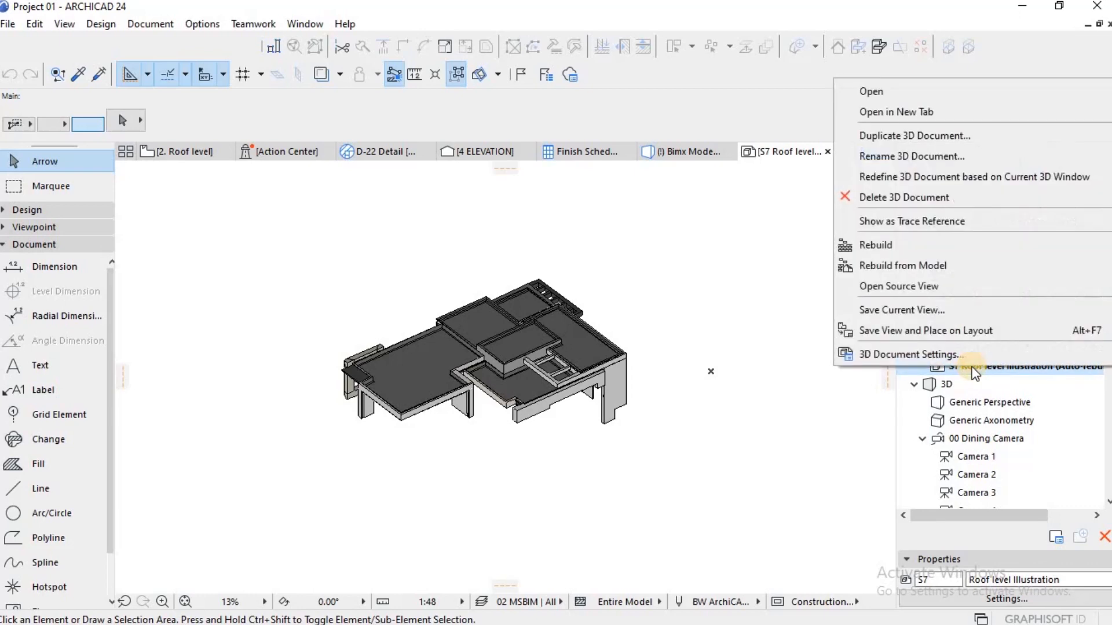
click(929, 310)
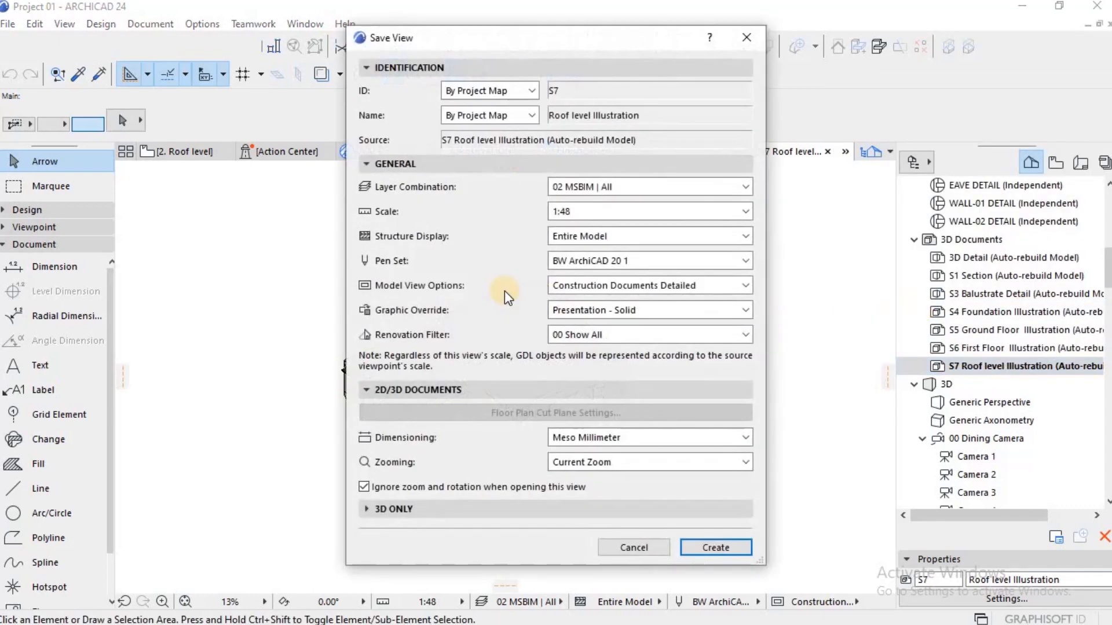
click(606, 213)
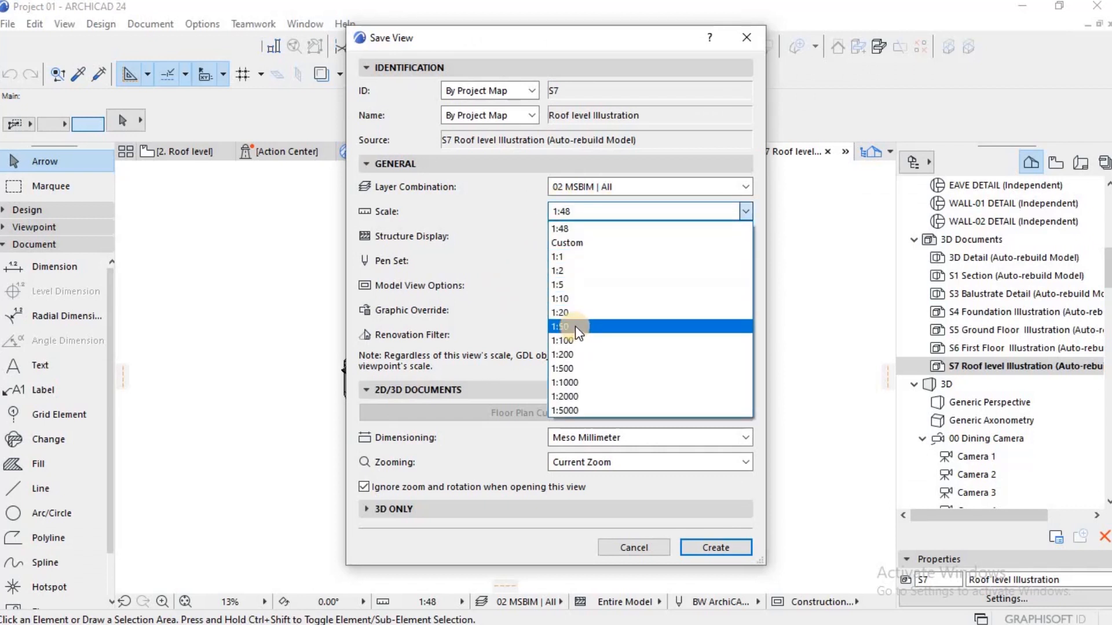
click(575, 326)
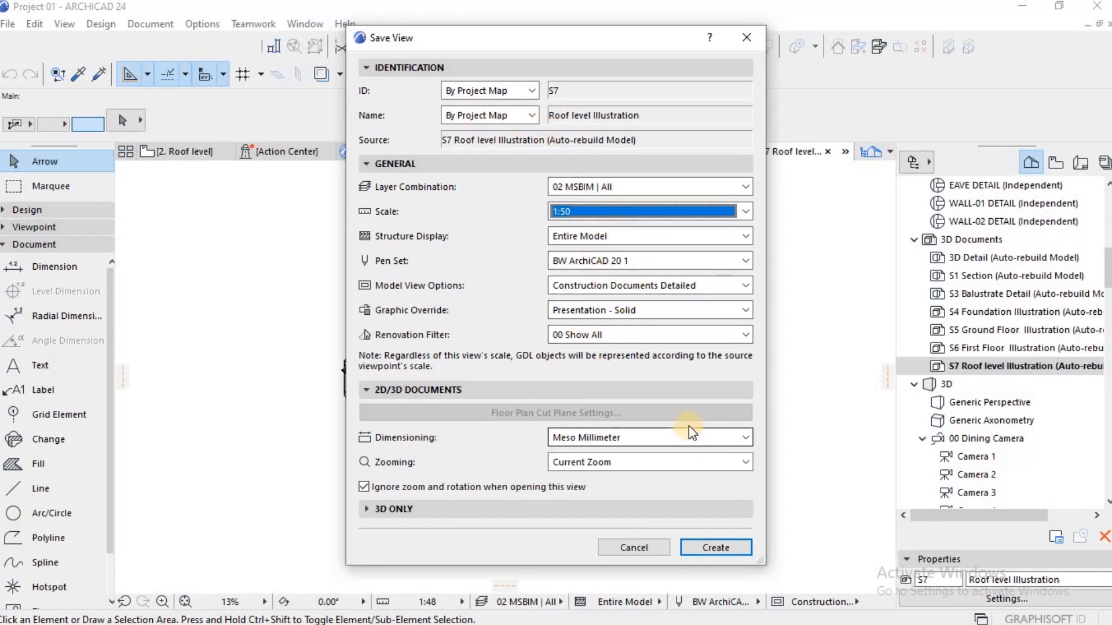
click(715, 547)
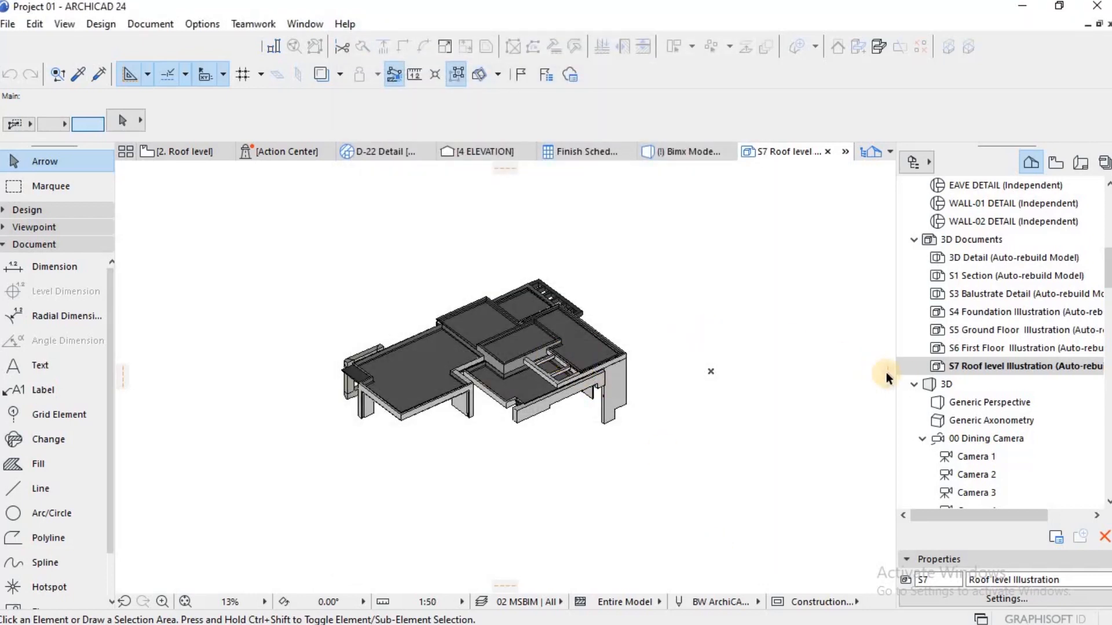
Step: Set the graphic override of the saved S7 Roof level Illustration view to Simplified Drawing
click(990, 438)
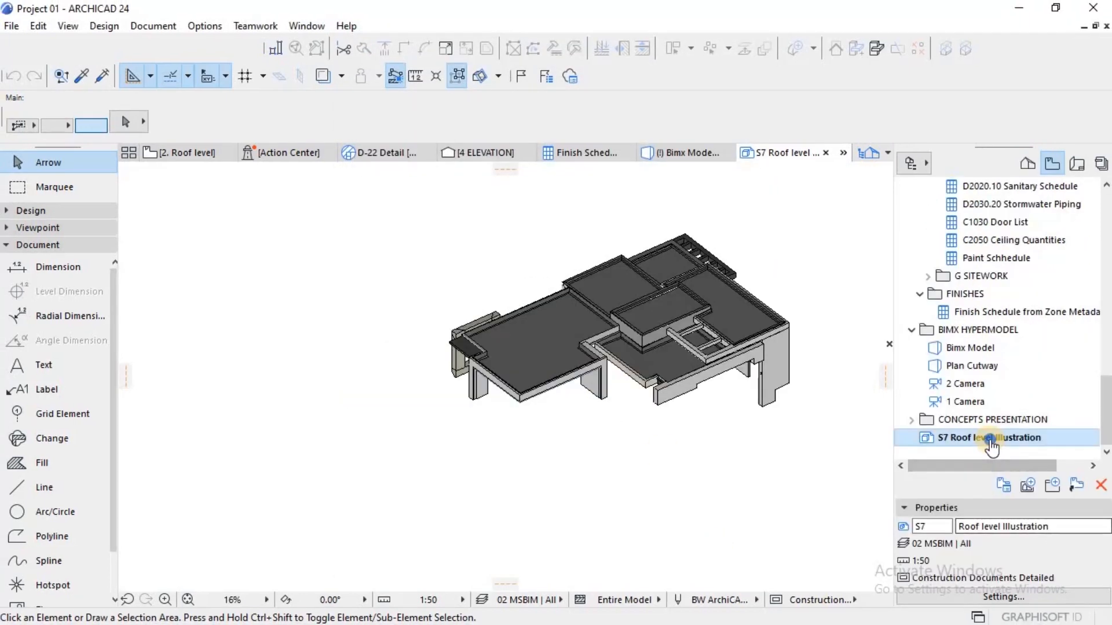
right_click(989, 439)
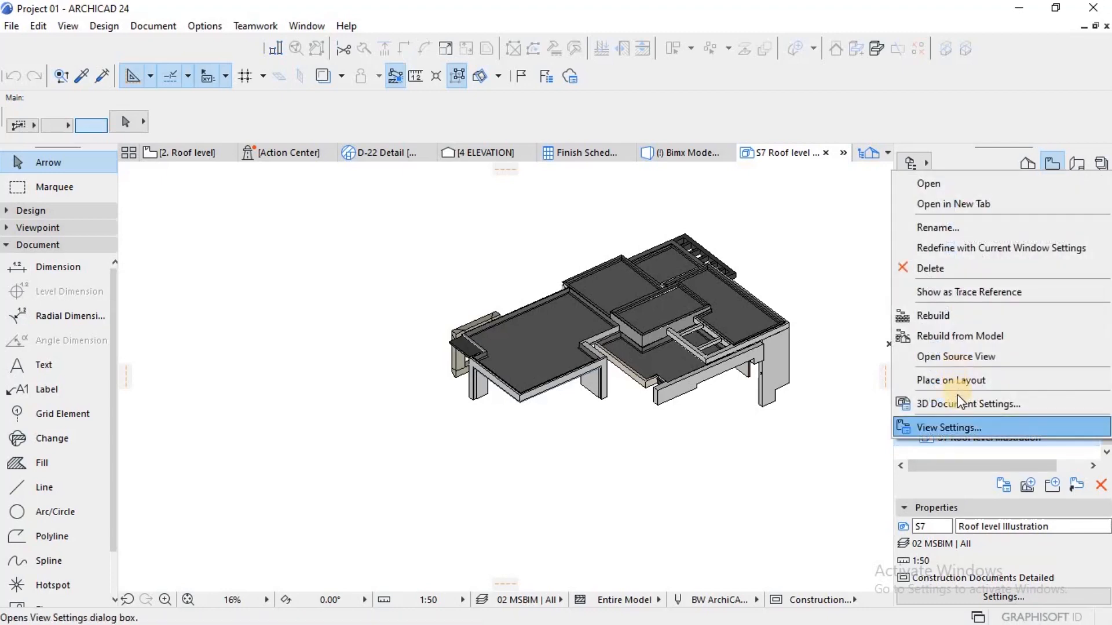
click(947, 427)
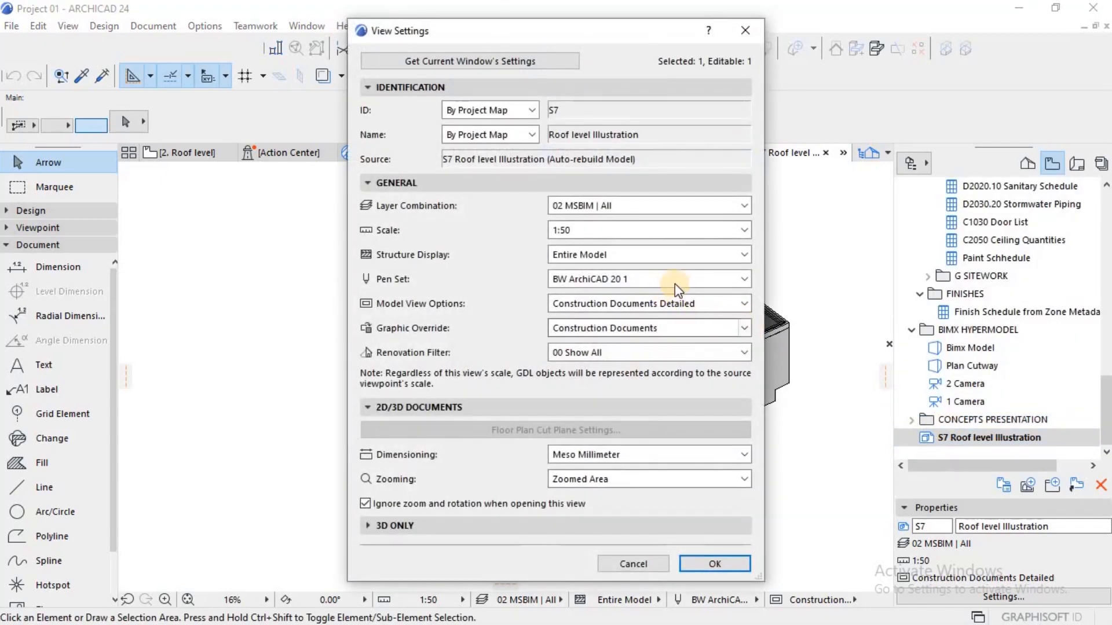
click(644, 329)
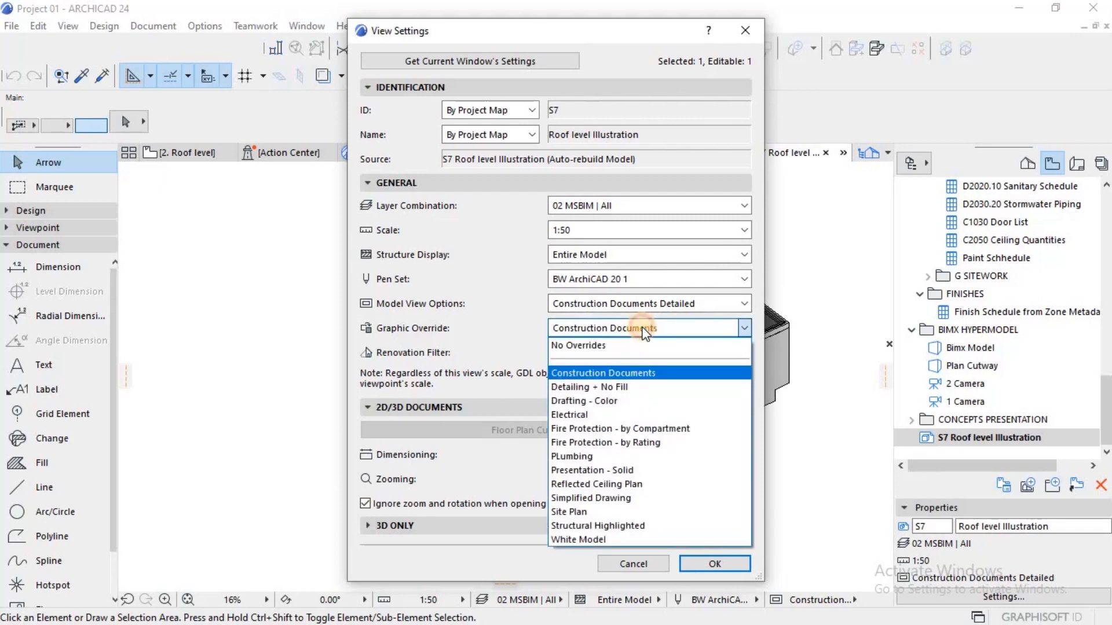
click(645, 333)
click(644, 330)
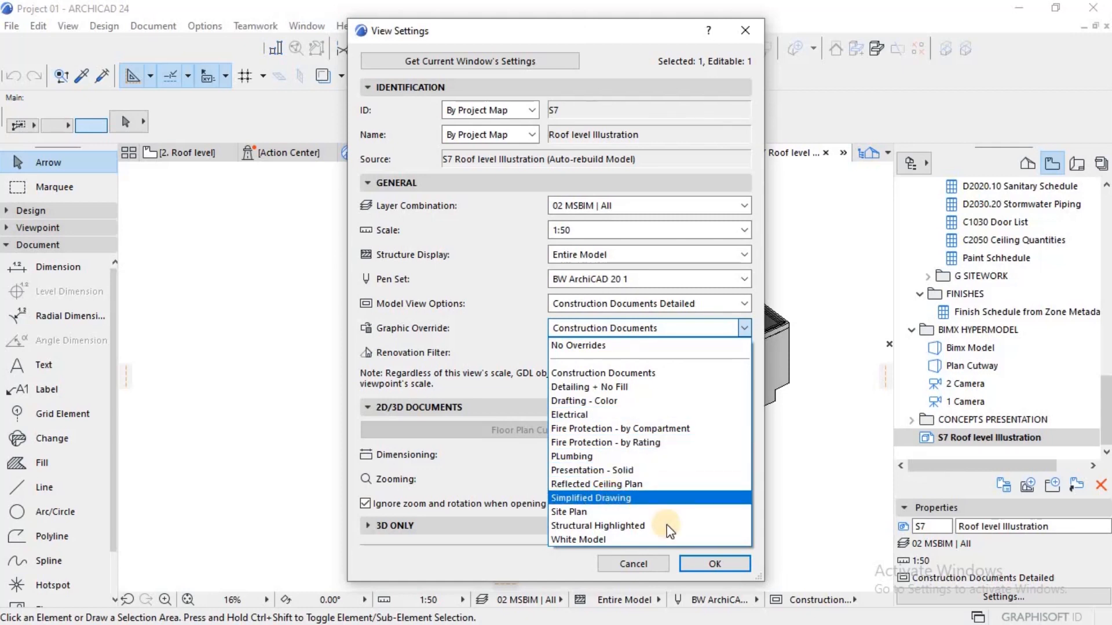
click(613, 499)
click(708, 564)
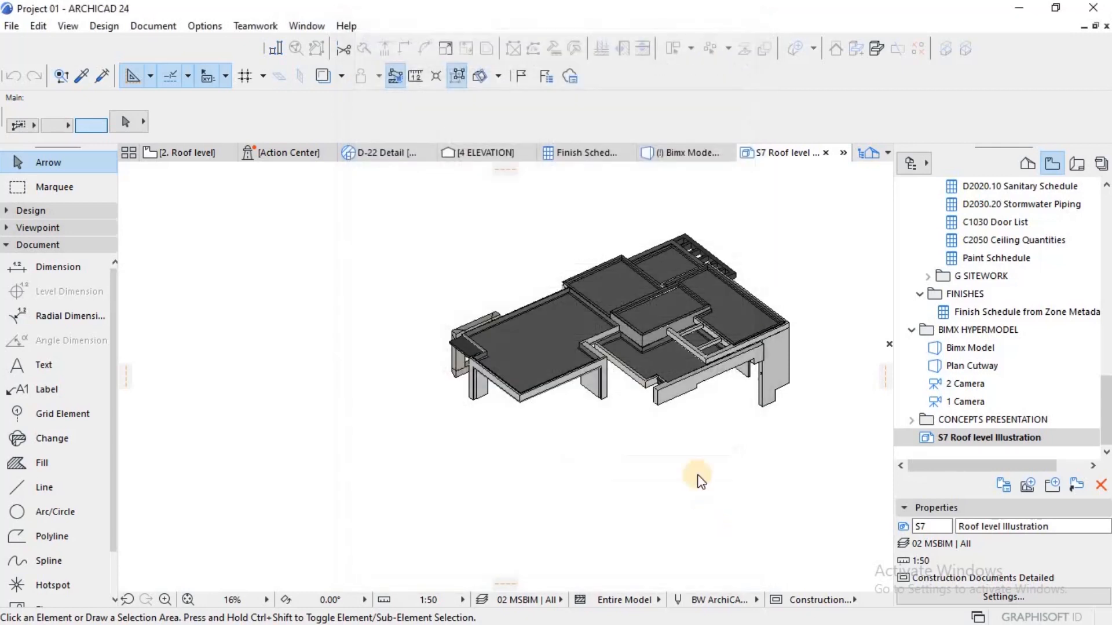
Step: Examine the roof illustration's appearance up close and bring up the options of the saved S7 Roof level Illustration view
click(753, 446)
scroll(783, 342, up, 1)
scroll(782, 346, up, 1)
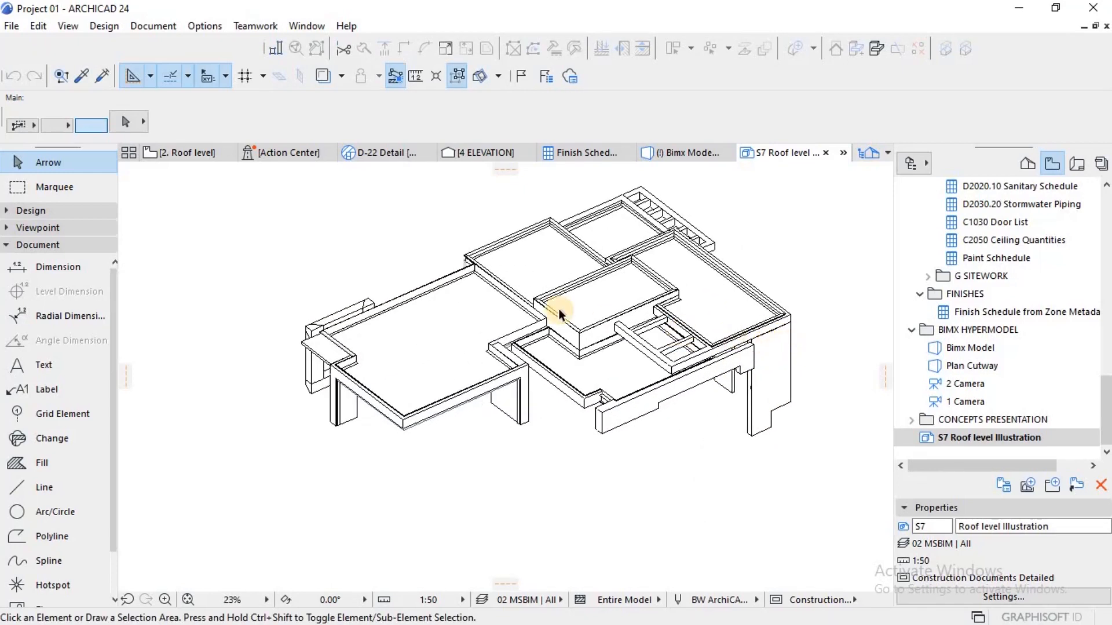
scroll(557, 310, up, 2)
middle_drag(547, 309, 441, 302)
scroll(393, 295, down, 2)
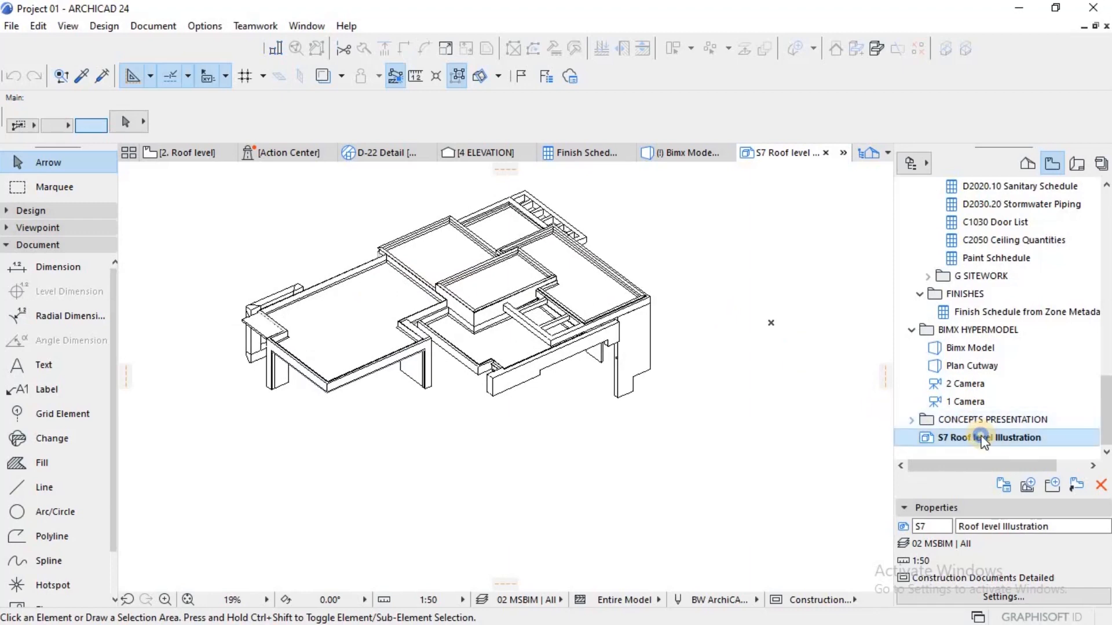
right_click(979, 439)
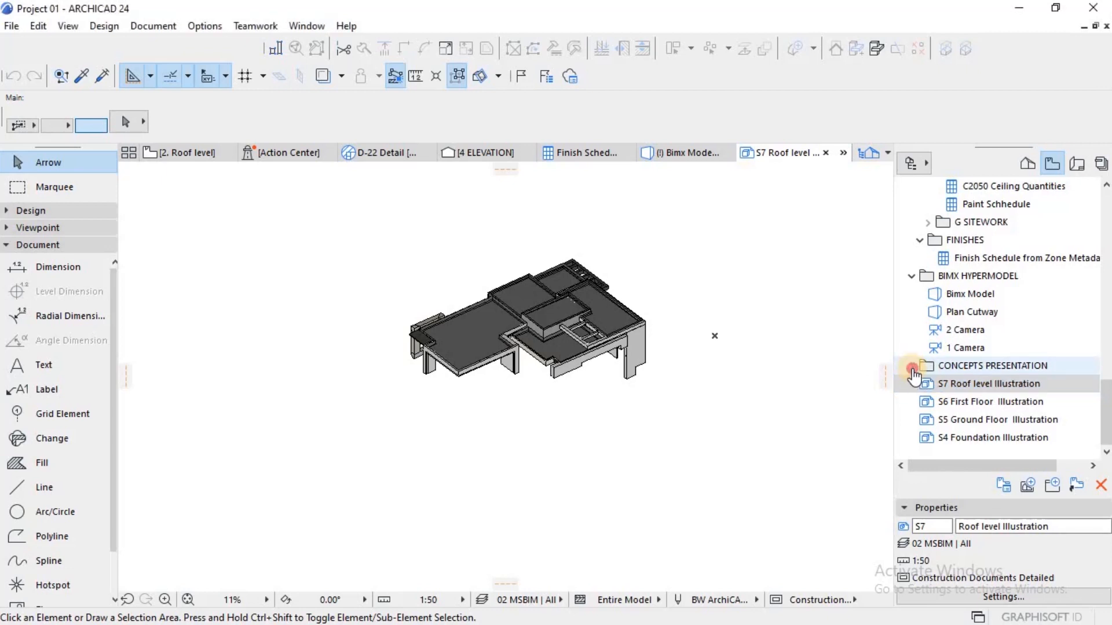
Step: Create a new view map folder named Axometric views alongside the saved illustration views
click(912, 367)
click(912, 347)
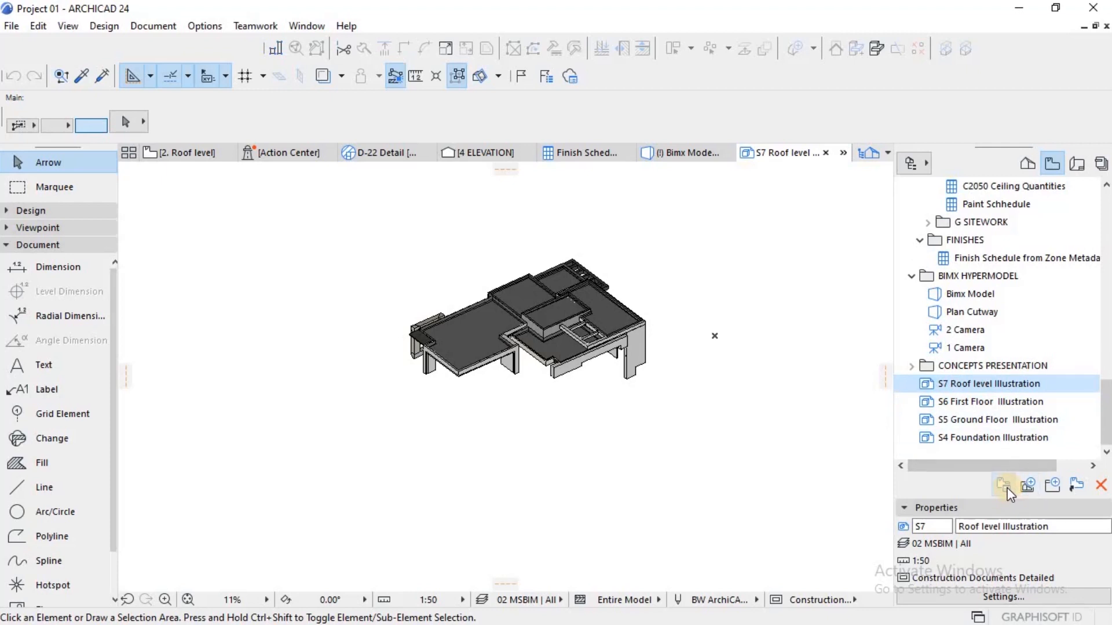
click(1051, 486)
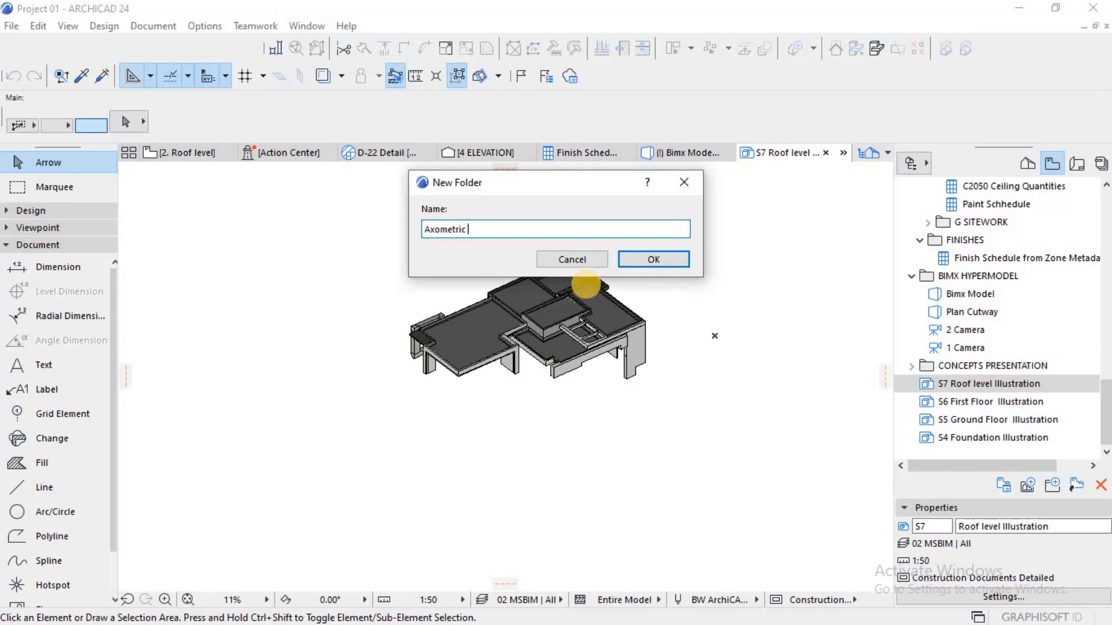
key(Return)
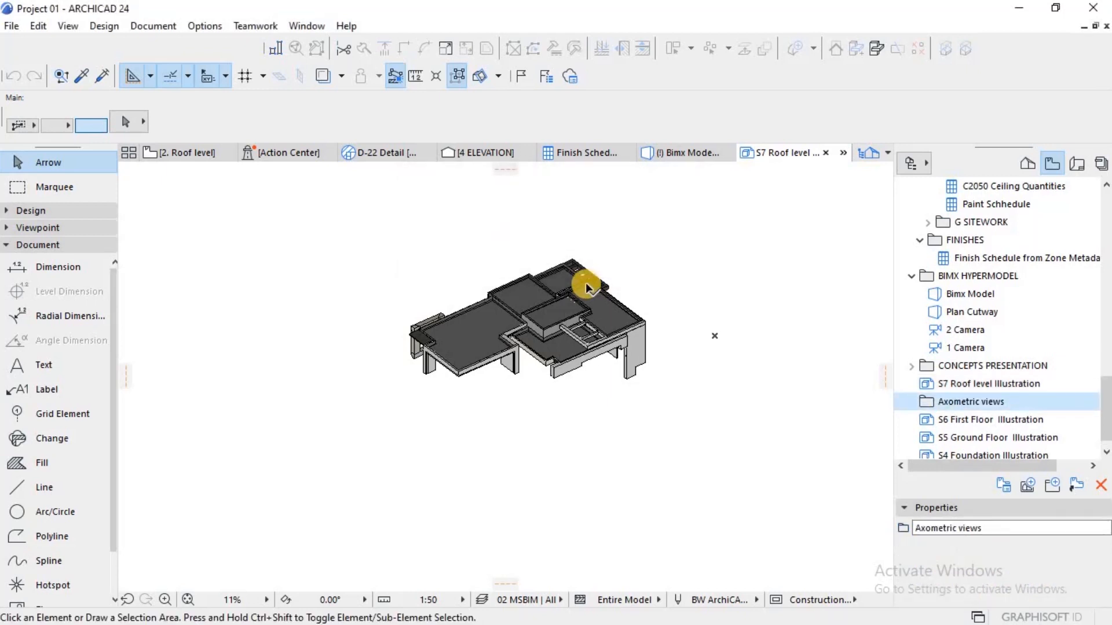
Step: Move the S4, S5, S6 and S7 illustration views into the Axometric views folder, with S4 Foundation Illustration first
scroll(900, 388, down, 1)
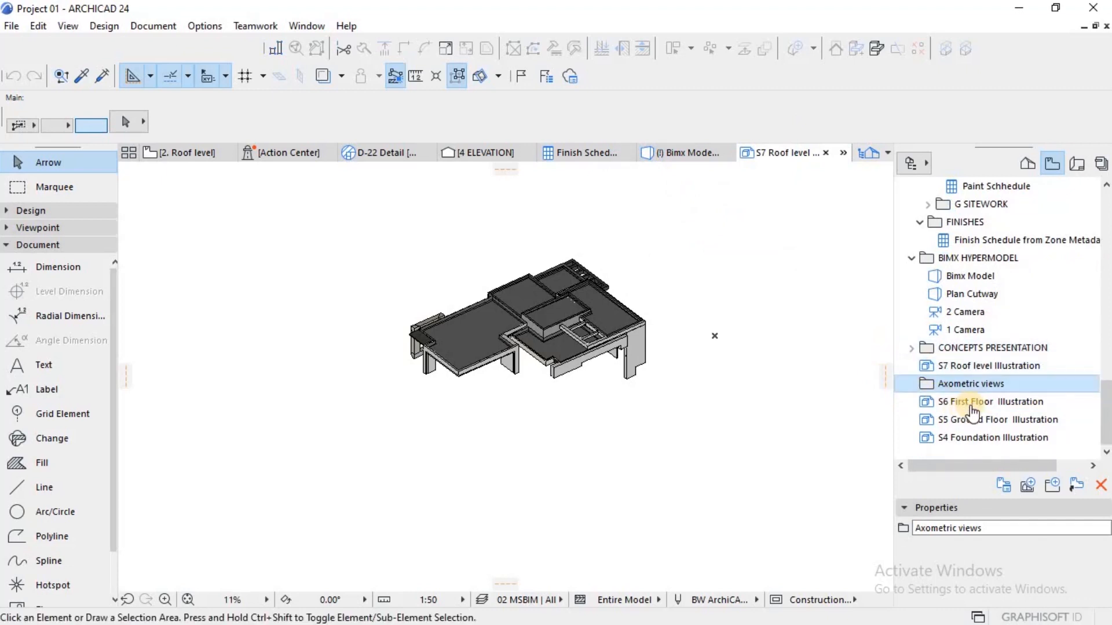
mouse_move(970, 407)
mouse_down()
mouse_move(970, 372)
mouse_move(979, 430)
mouse_move(978, 413)
mouse_move(972, 421)
mouse_up()
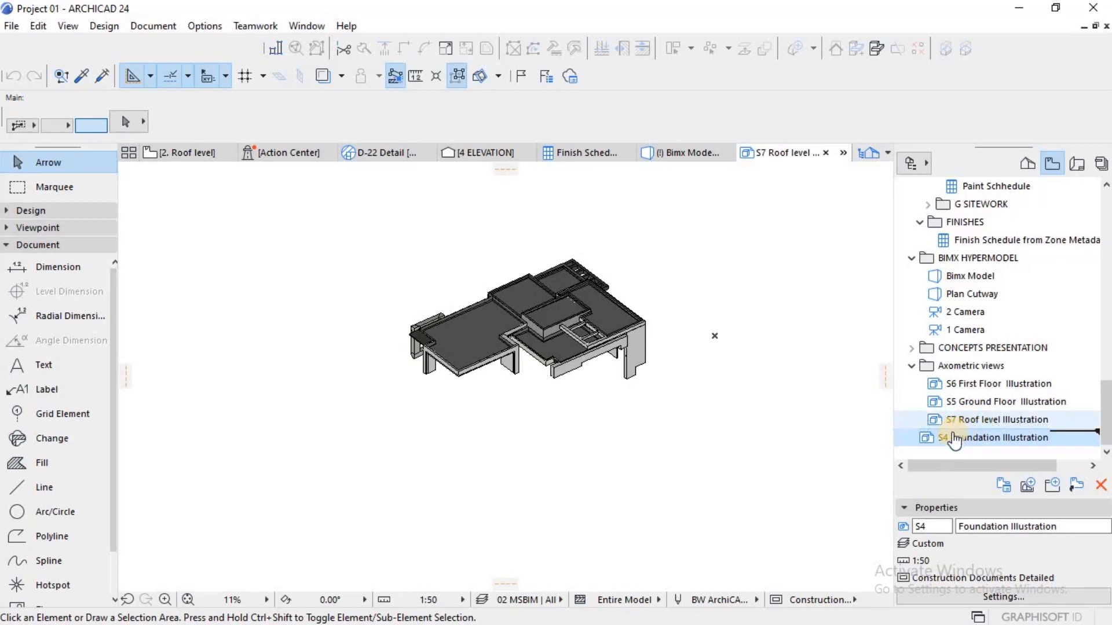
drag(954, 401, 983, 407)
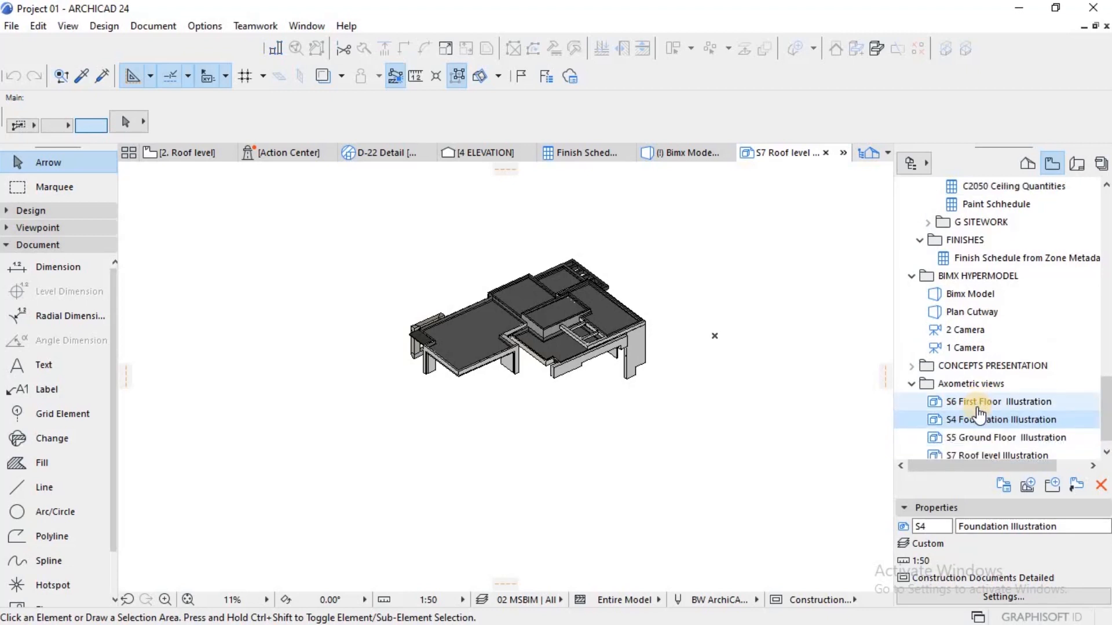
scroll(968, 414, down, 1)
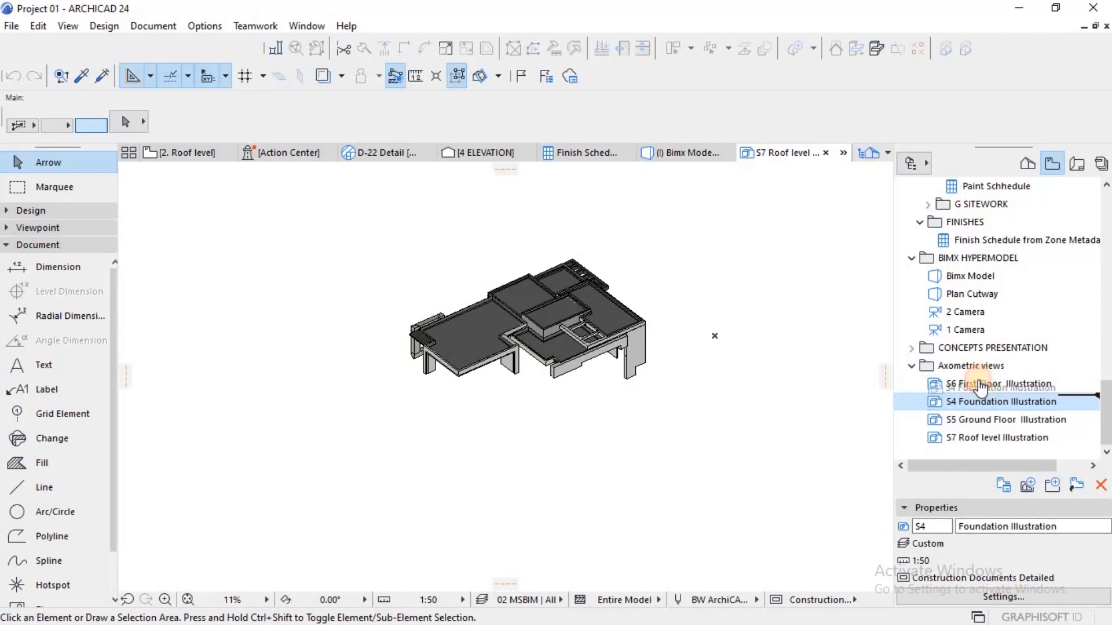
mouse_move(980, 387)
mouse_down()
mouse_move(983, 408)
mouse_move(977, 400)
mouse_up()
scroll(978, 420, down, 1)
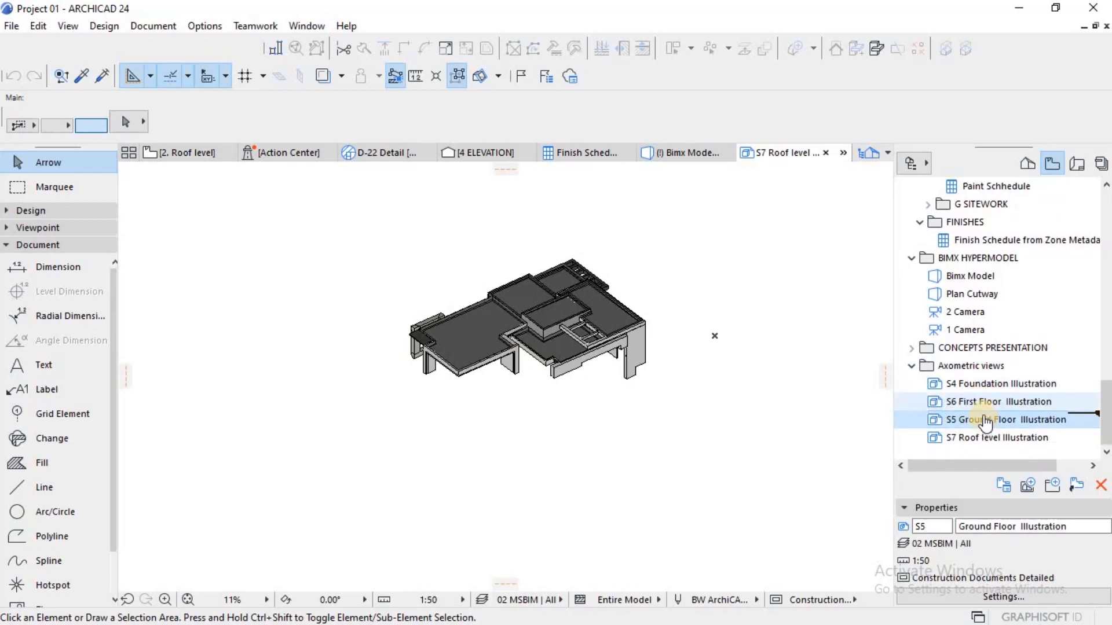
Step: Open the S4 Foundation, S6 First Floor and S5 Ground Floor illustration views one after another to check them
double_click(984, 385)
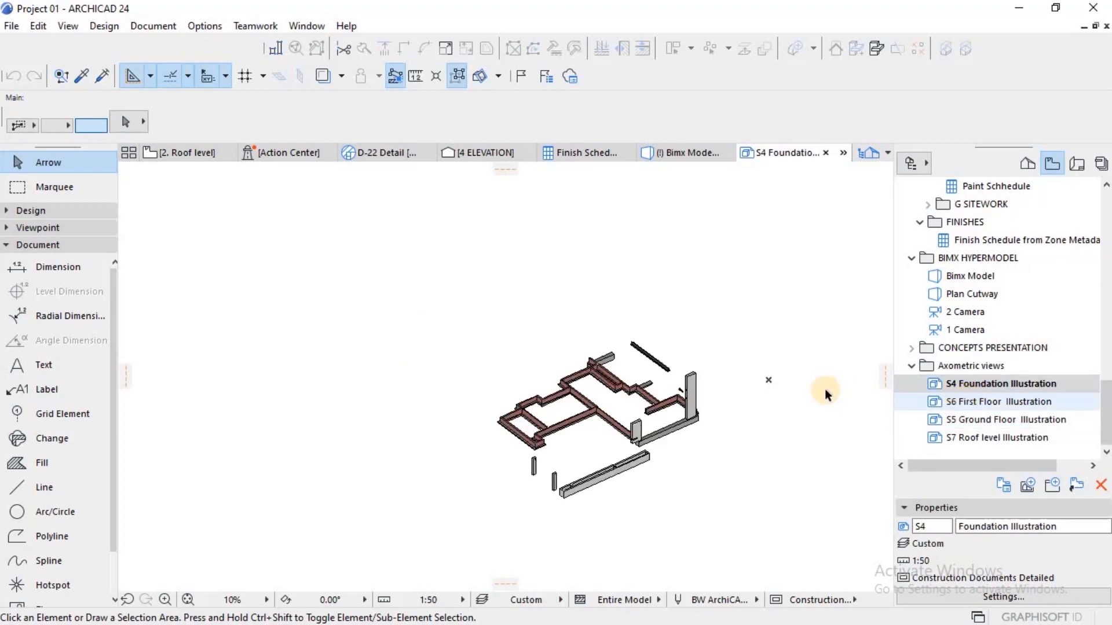
click(962, 401)
double_click(962, 401)
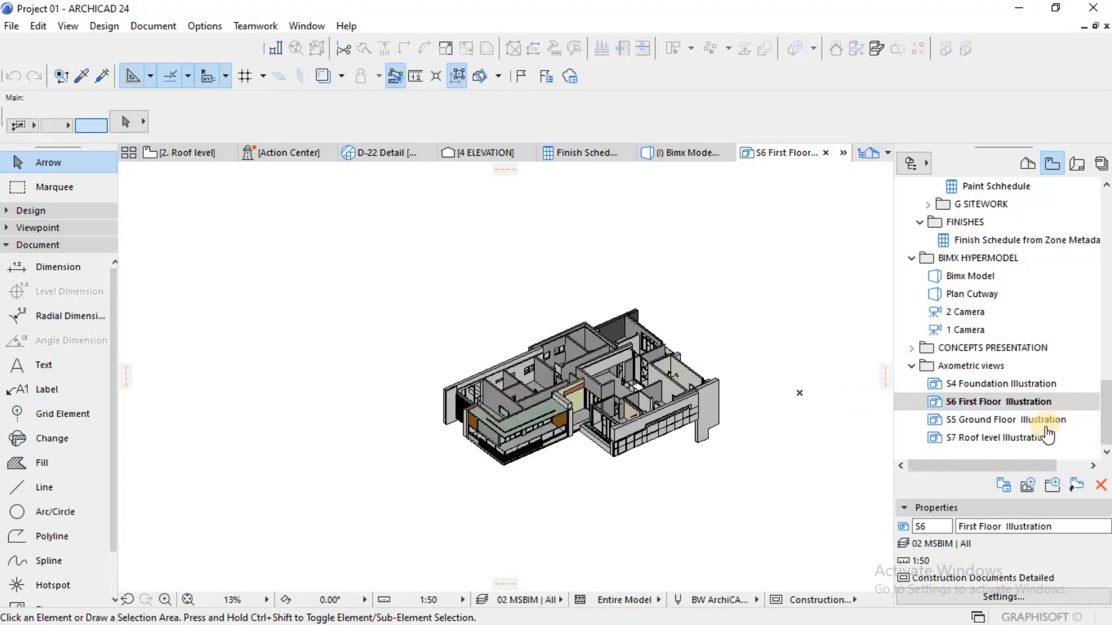
click(1019, 427)
double_click(1019, 429)
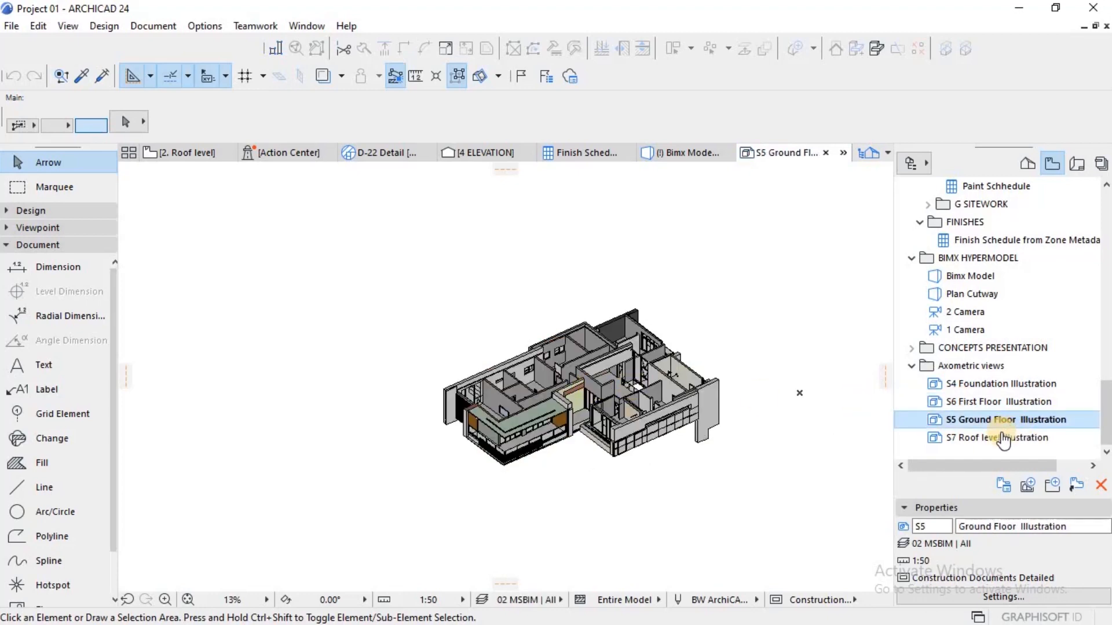
Step: Reorder the Axometric views folder so S5 Ground Floor Illustration comes before S6 First Floor Illustration
click(1001, 442)
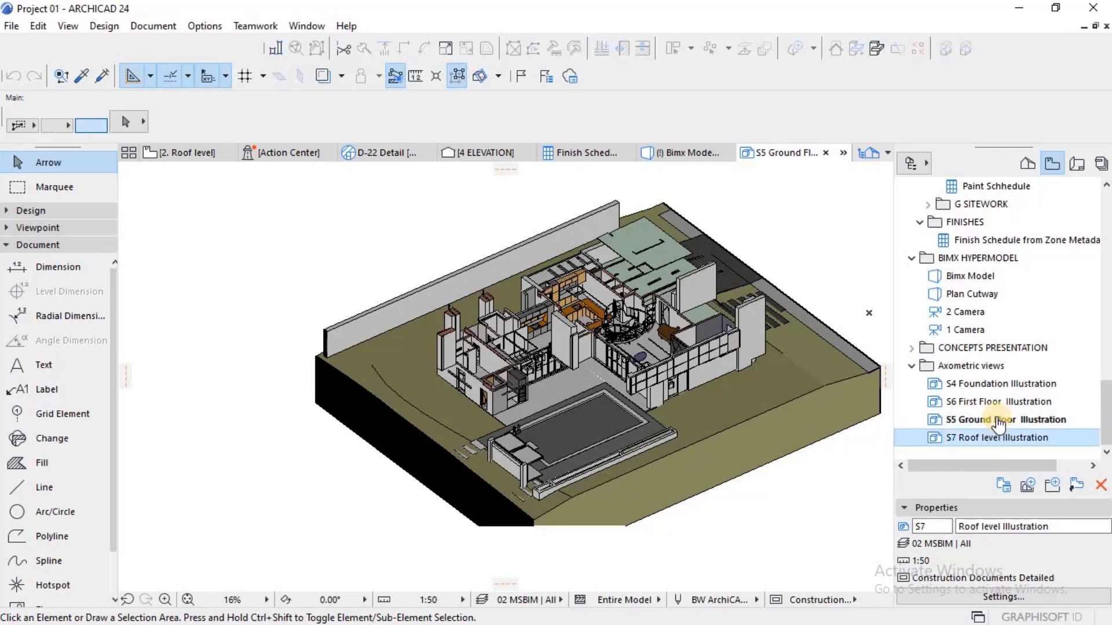
drag(994, 426, 996, 406)
scroll(996, 411, down, 1)
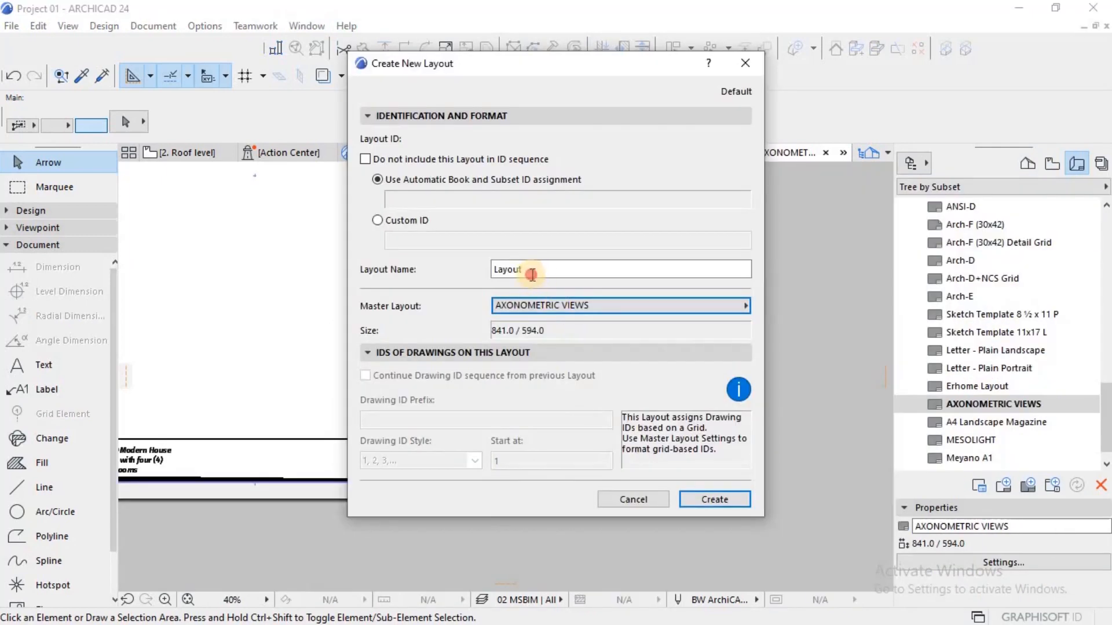
Step: Create a new layout named AXO VIEW using the AXONOMETRIC VIEWS master layout
double_click(532, 274)
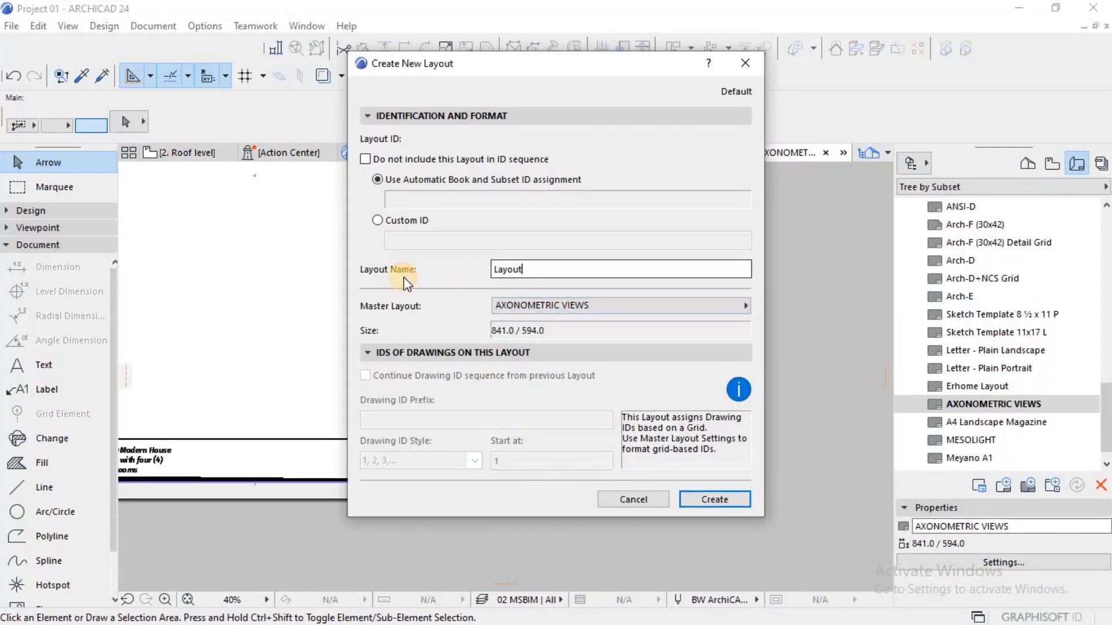
text(A)
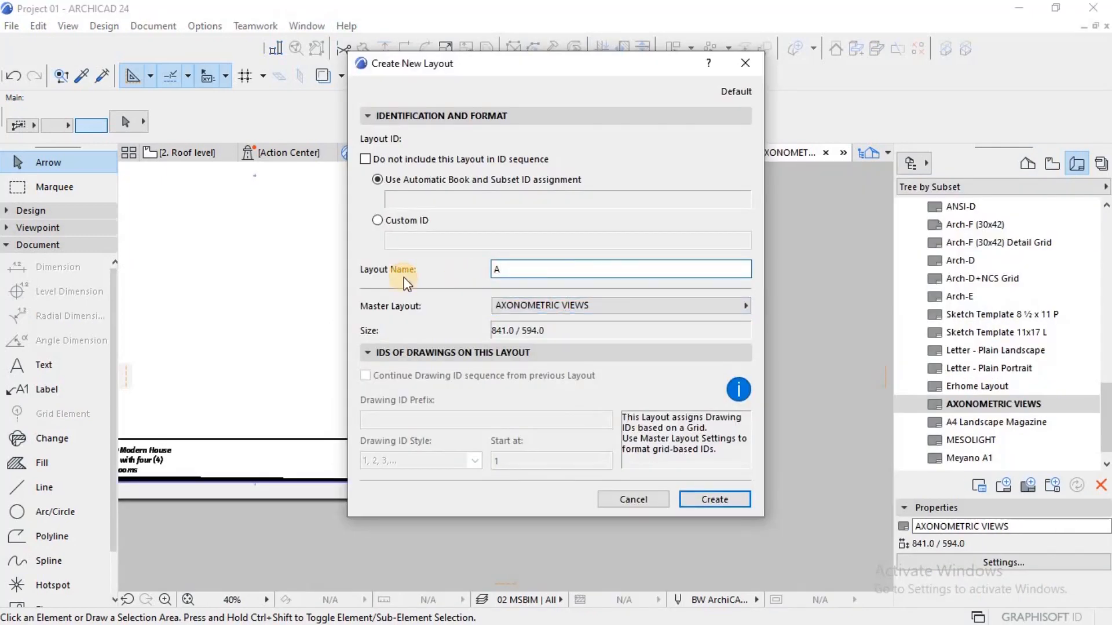
text(XO VIEW)
click(715, 501)
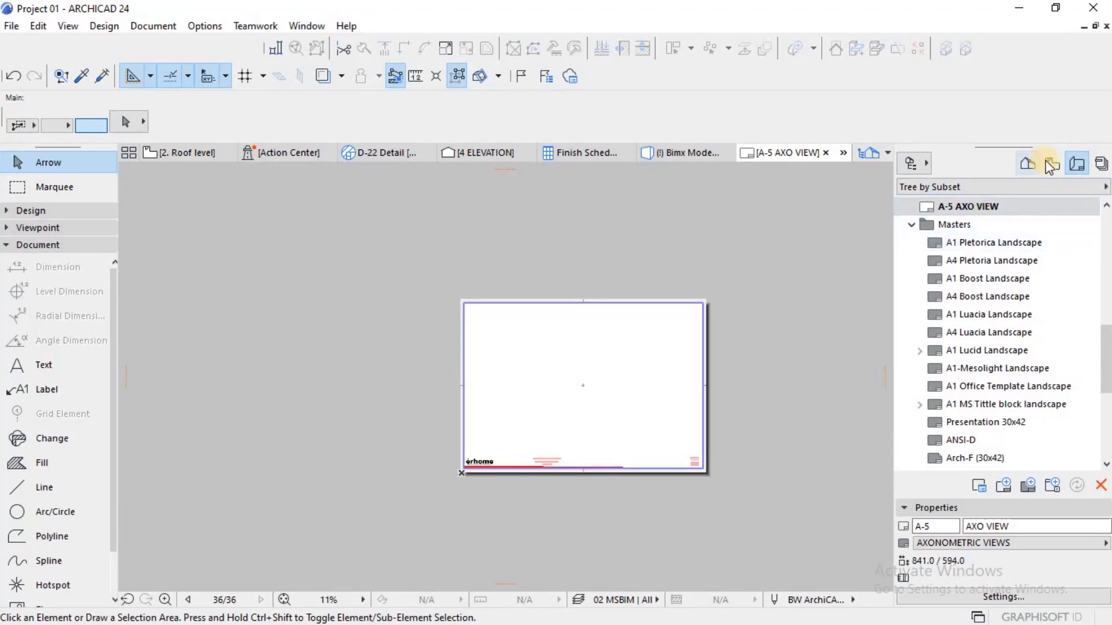
Step: Place the S4 Foundation Illustration view on the AXO VIEW layout and move the drawing horizontally further onto the sheet
click(1052, 165)
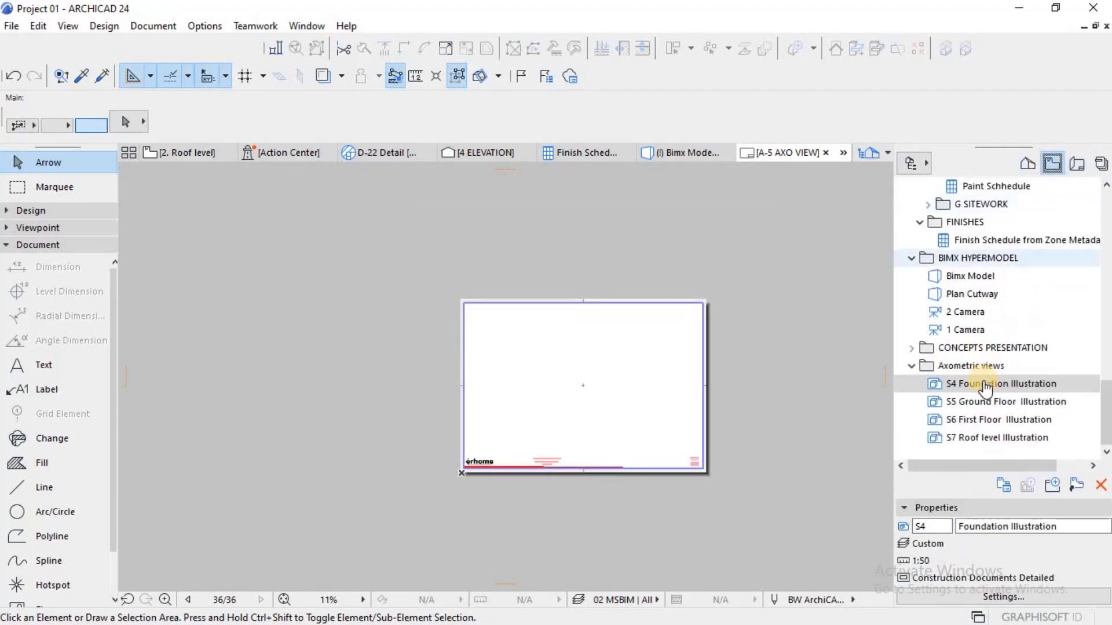
drag(985, 384, 731, 420)
mouse_move(589, 433)
mouse_down()
mouse_move(579, 420)
mouse_move(720, 376)
mouse_up()
click(662, 371)
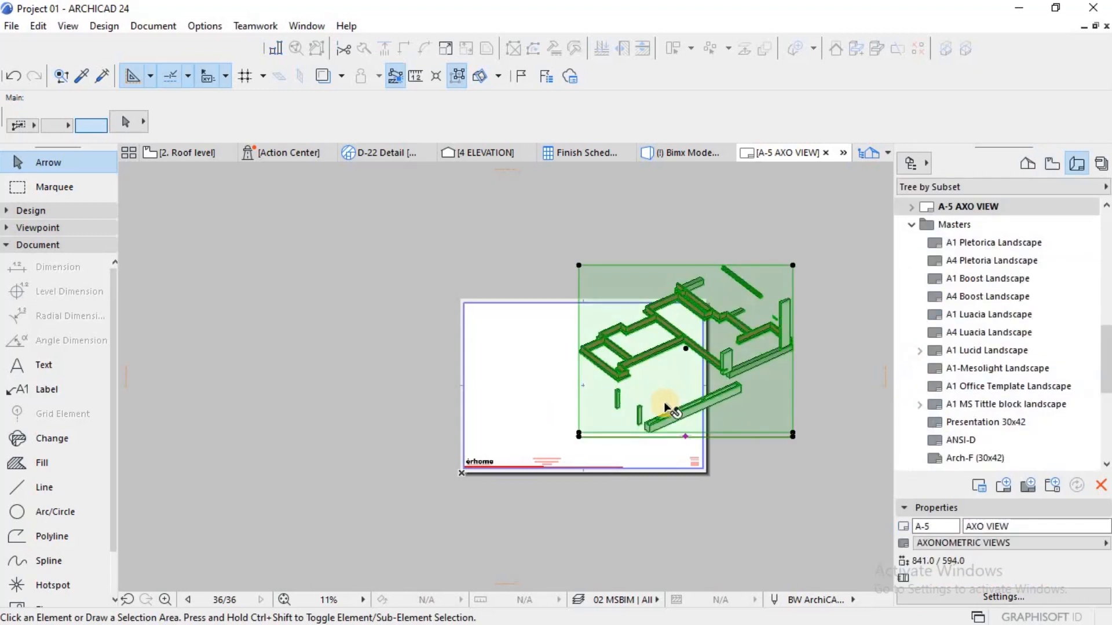
key(ctrl+d)
click(578, 434)
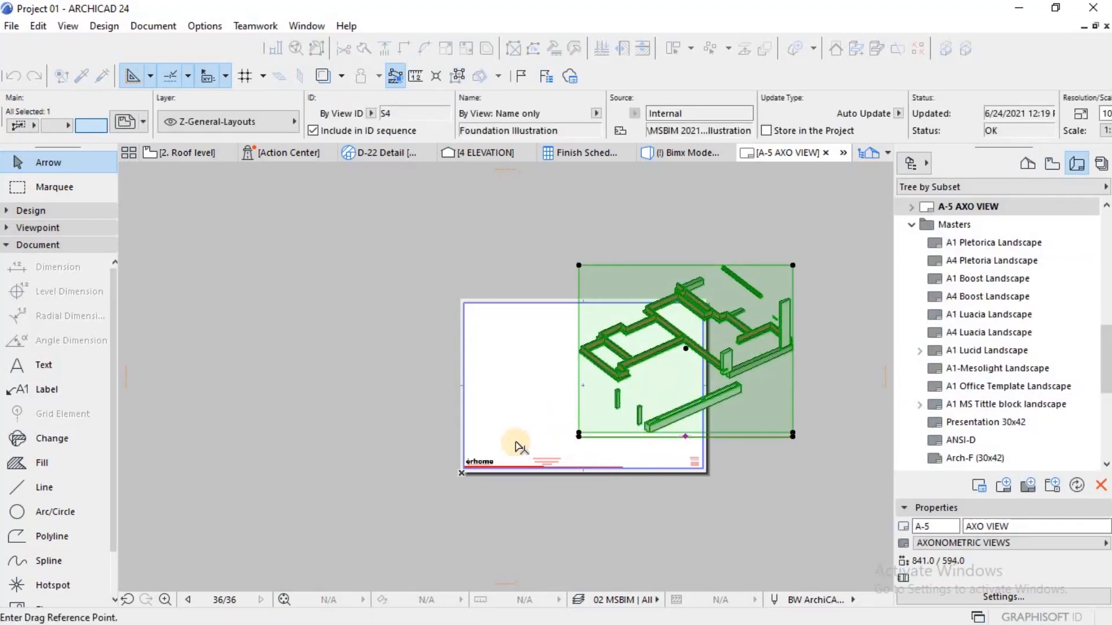
click(496, 435)
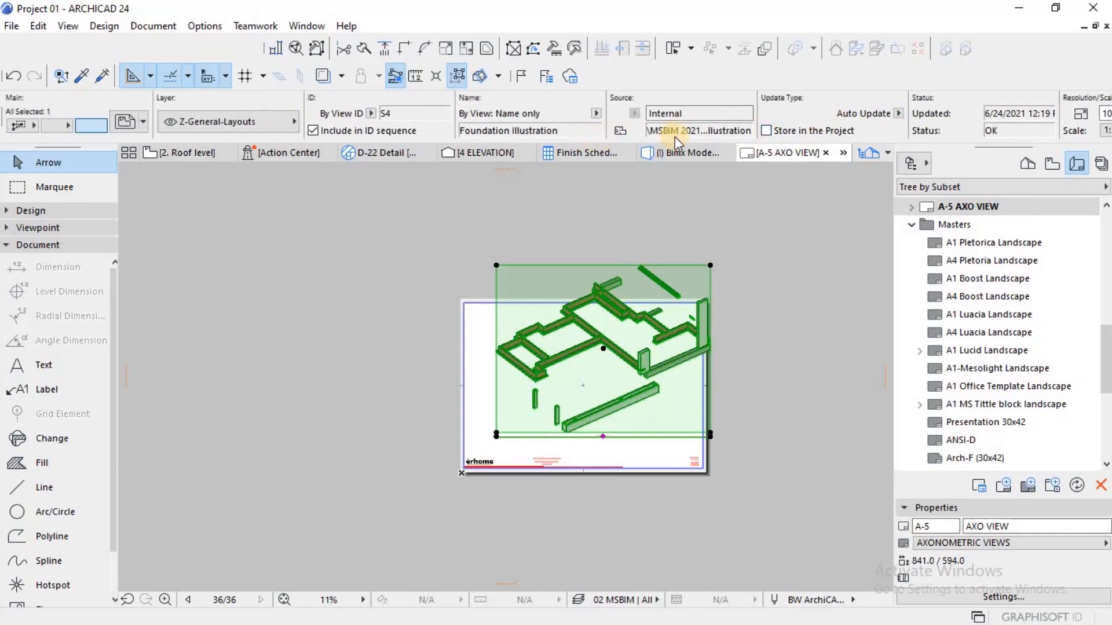
Step: Set the foundation drawing's scale to 1:100 and move it about 116 mm diagonally down to just above the title block
click(978, 131)
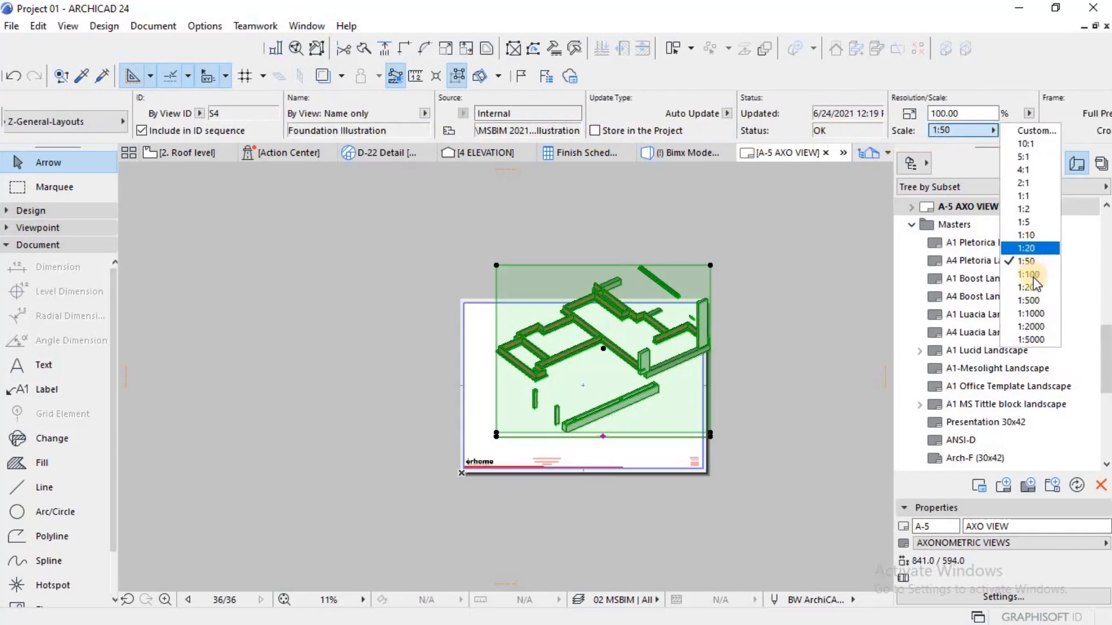
click(1029, 275)
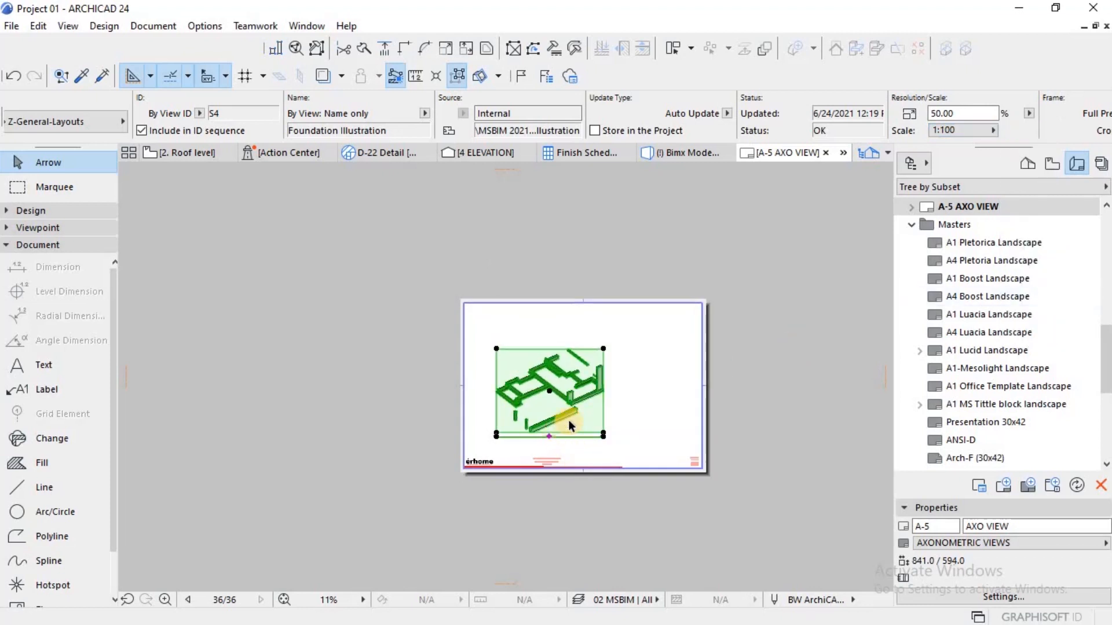
scroll(568, 421, up, 2)
key(ctrl+d)
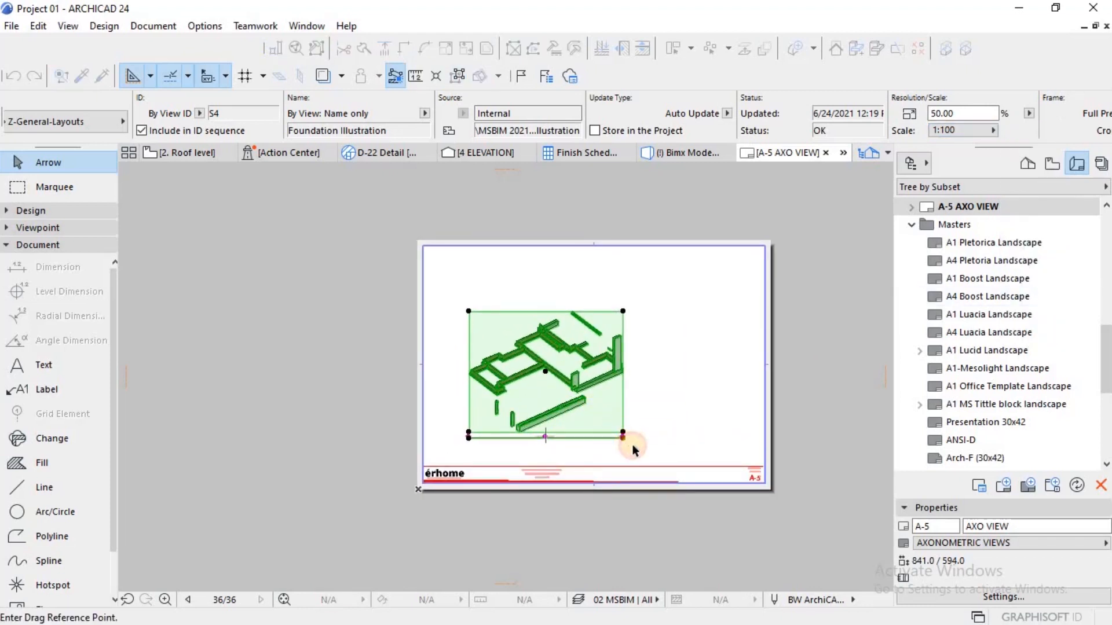
click(620, 433)
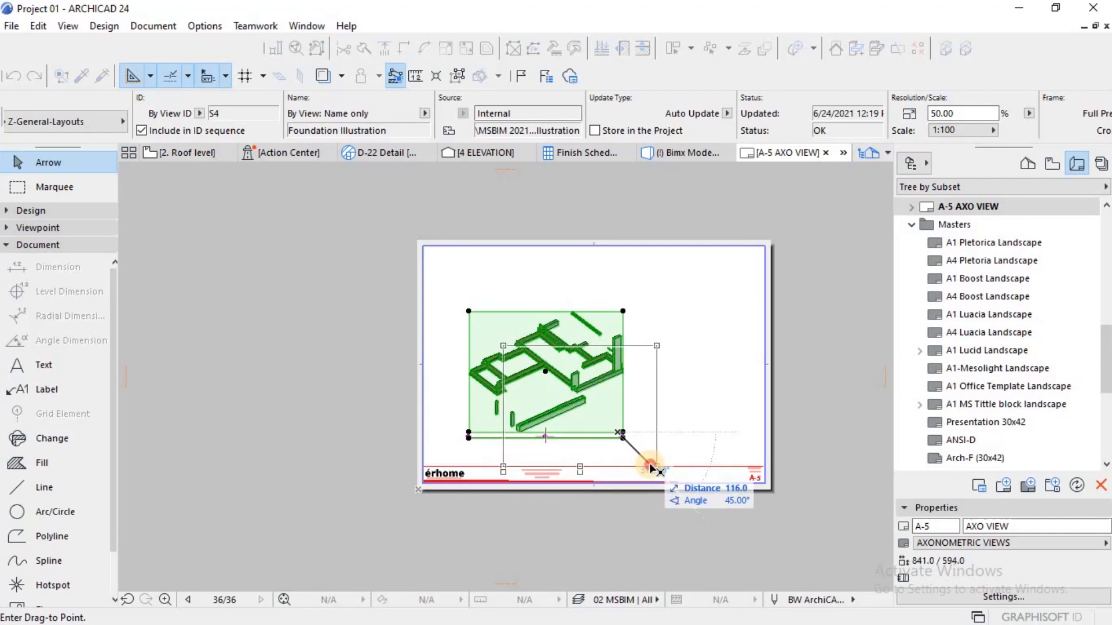
click(649, 463)
key(Escape)
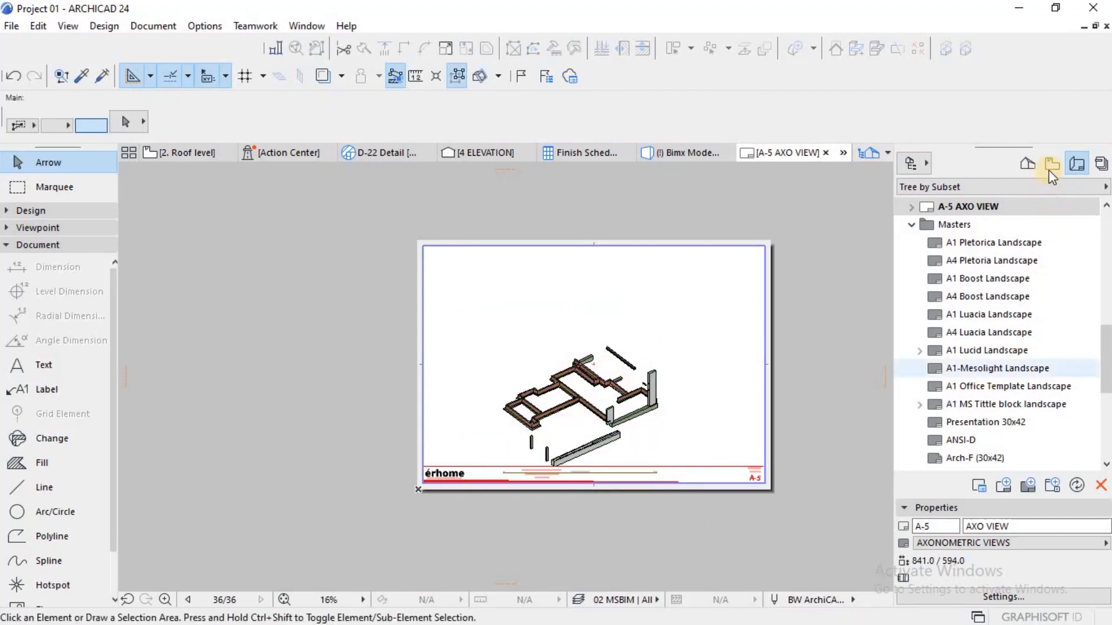
Step: Place the S5 Ground Floor Illustration view on the AXO VIEW layout above the foundation drawing
click(1053, 163)
drag(1007, 404, 585, 322)
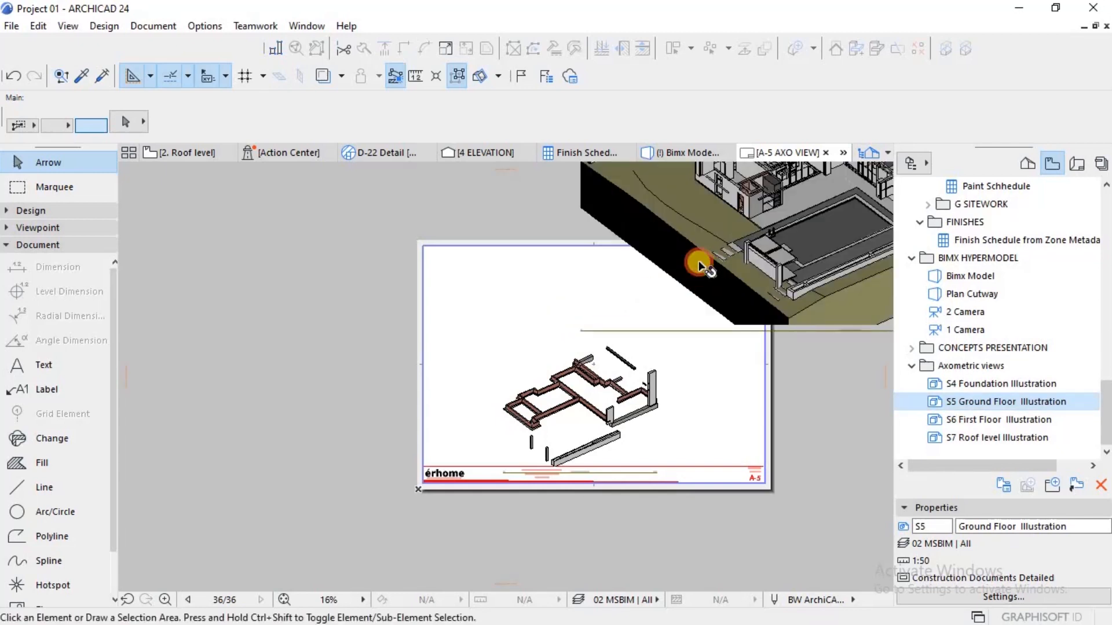
scroll(530, 373, down, 3)
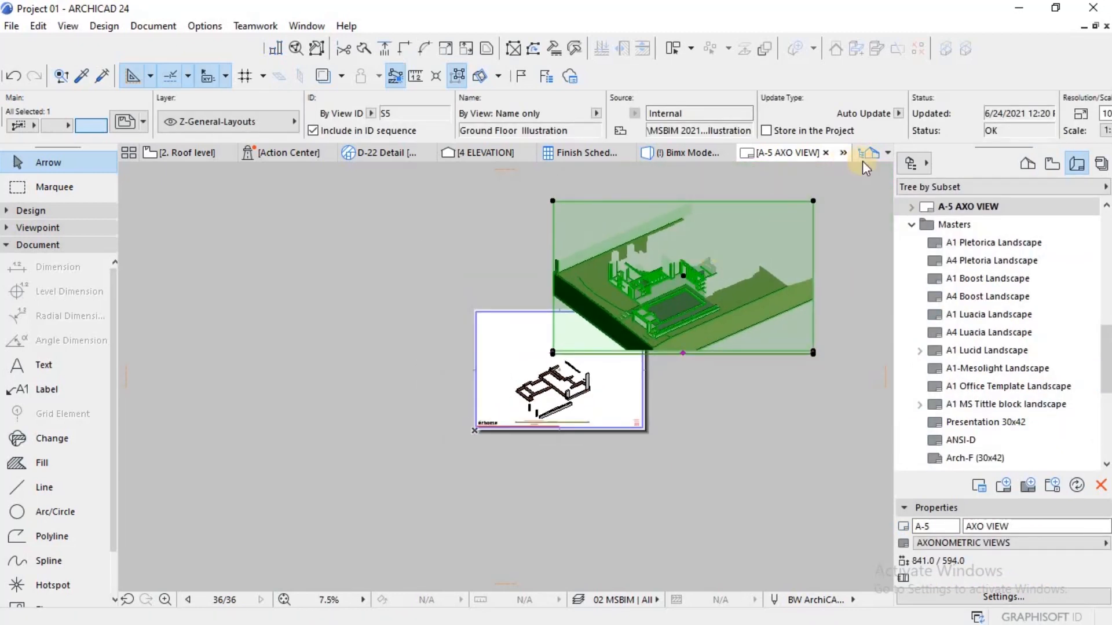
Step: Set the ground floor drawing's scale to 1:100 and move it horizontally to sit above the foundation drawing
scroll(974, 131, right, 5)
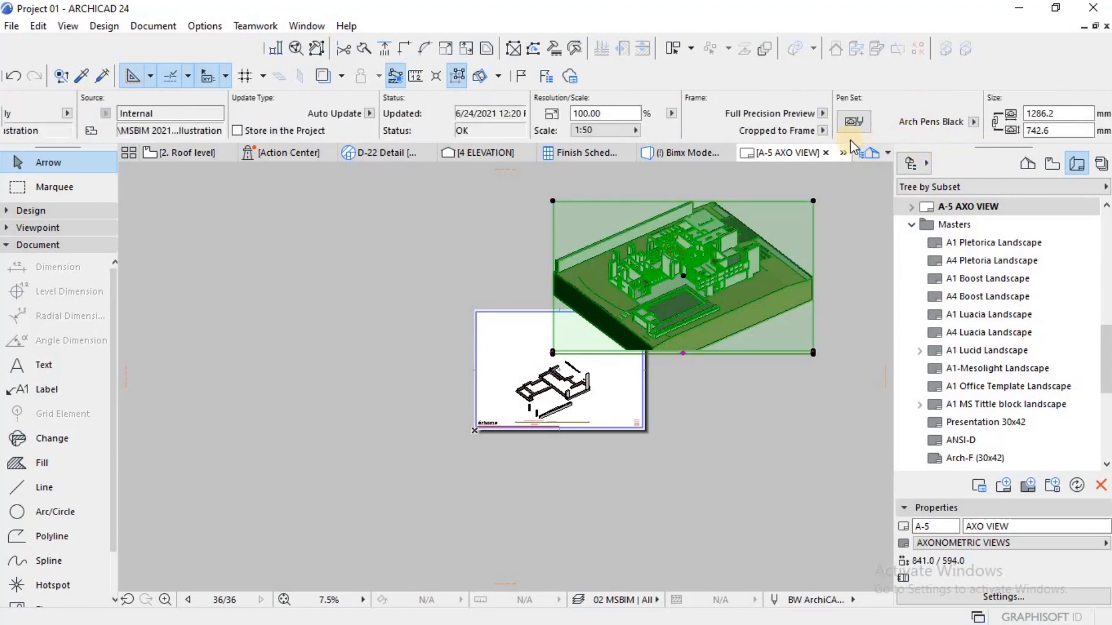
click(615, 132)
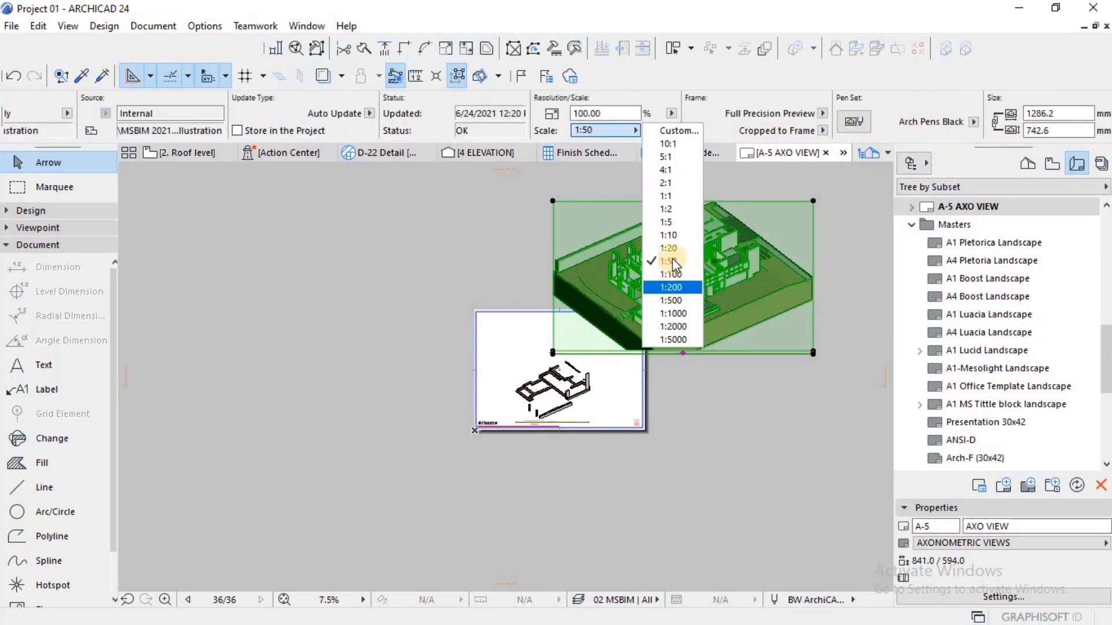
click(669, 275)
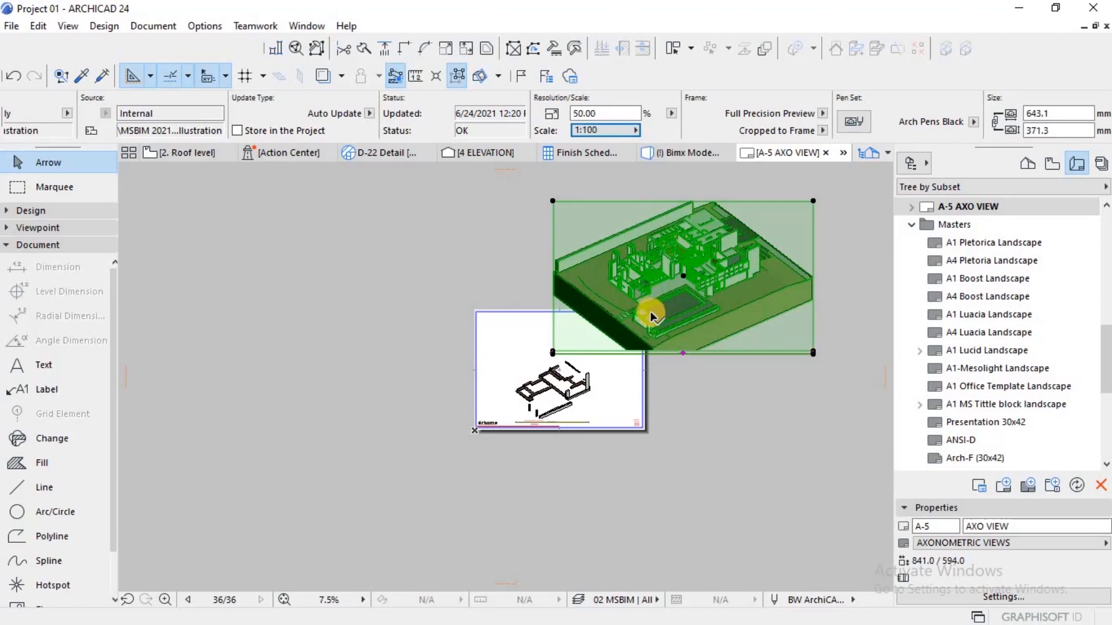
scroll(603, 377, up, 1)
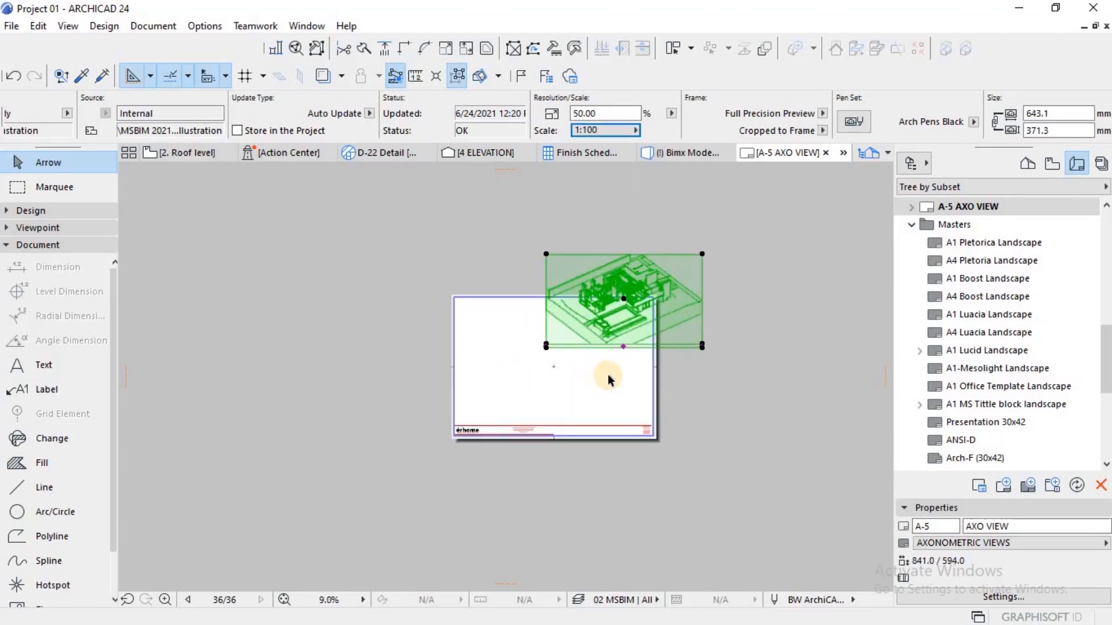
key(ctrl+d)
click(692, 303)
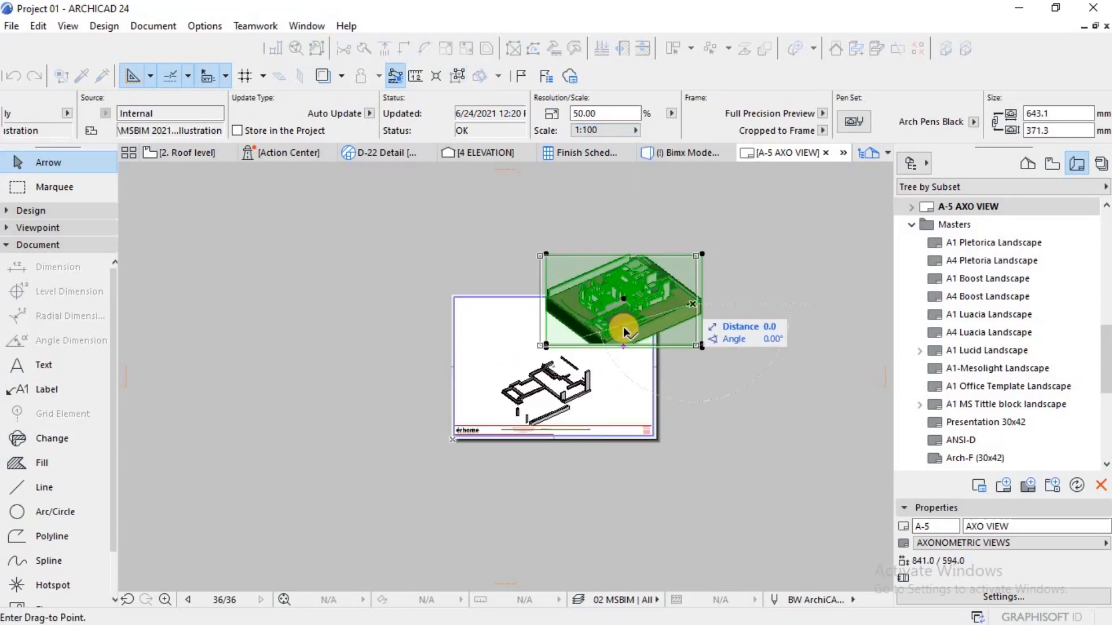
click(623, 350)
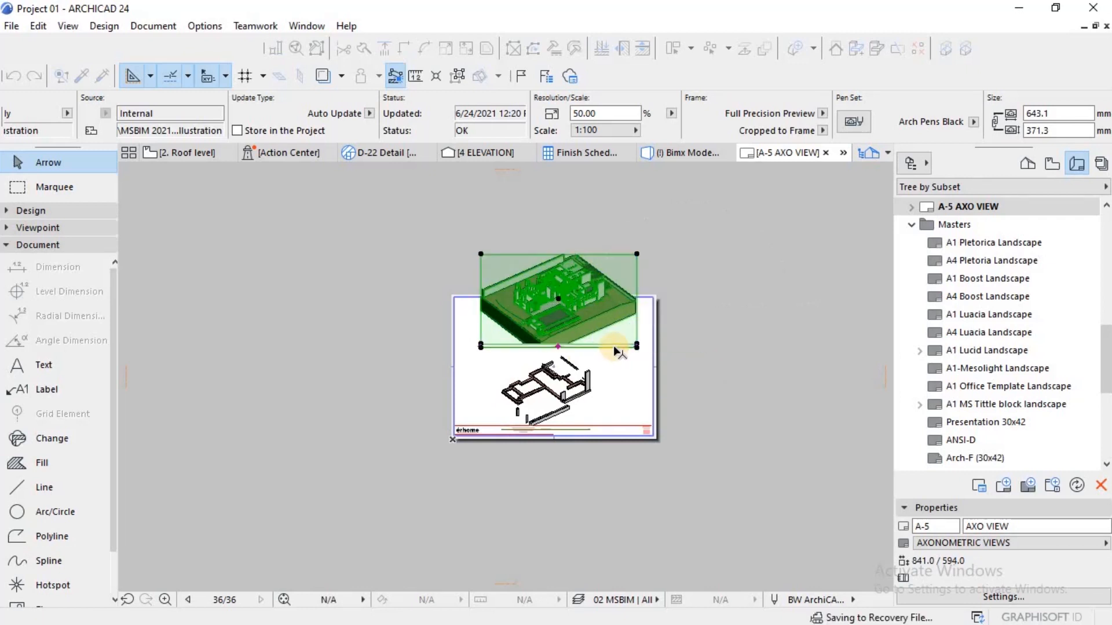
key(Escape)
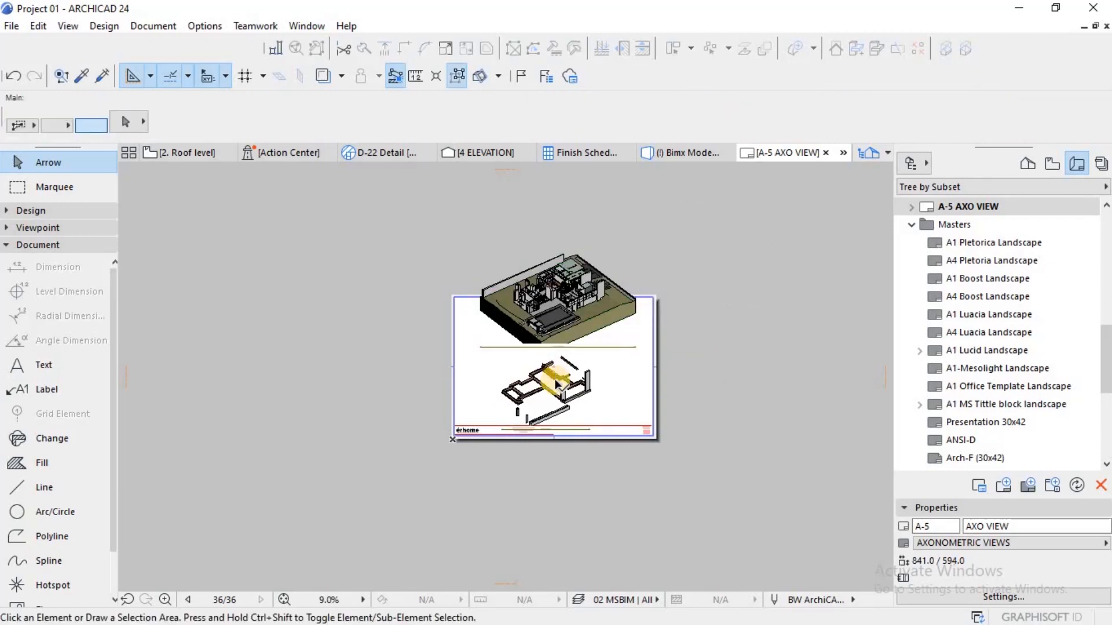
Step: Move the foundation drawing straight down off the sheet, just below the title block
scroll(557, 380, up, 3)
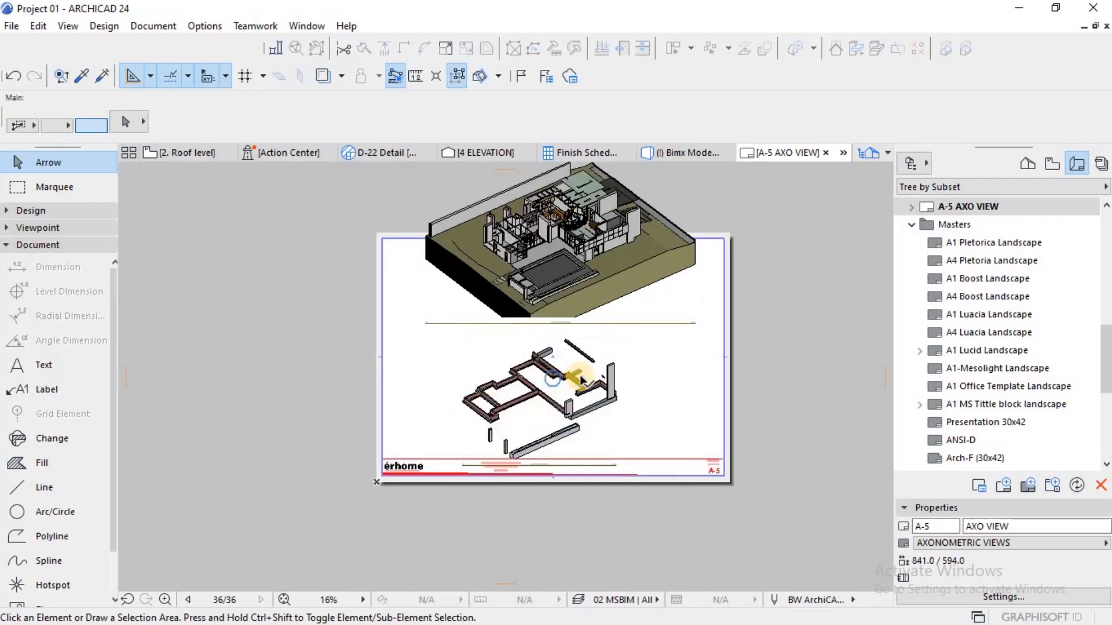
click(579, 374)
click(617, 341)
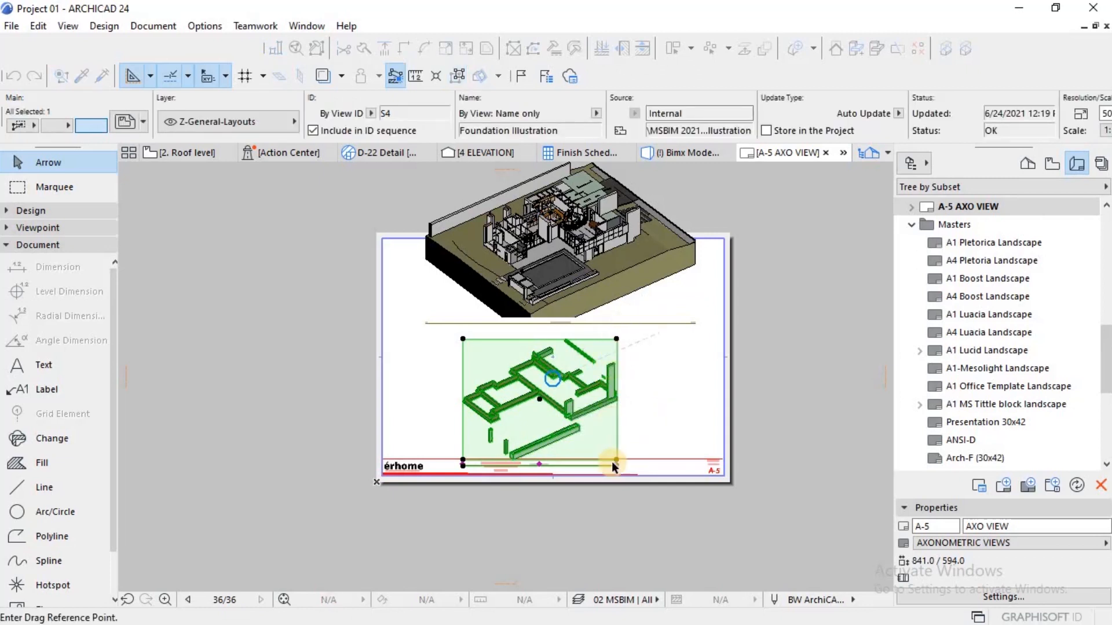
click(618, 503)
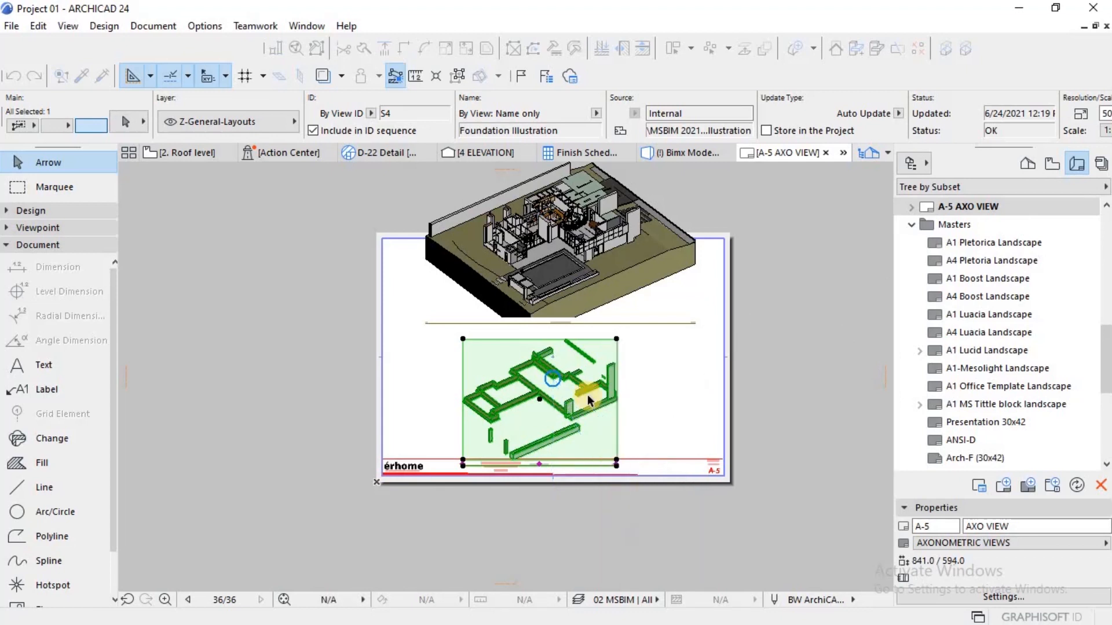
Step: Move the ground floor drawing straight down the sheet until it sits just above the title block
click(567, 313)
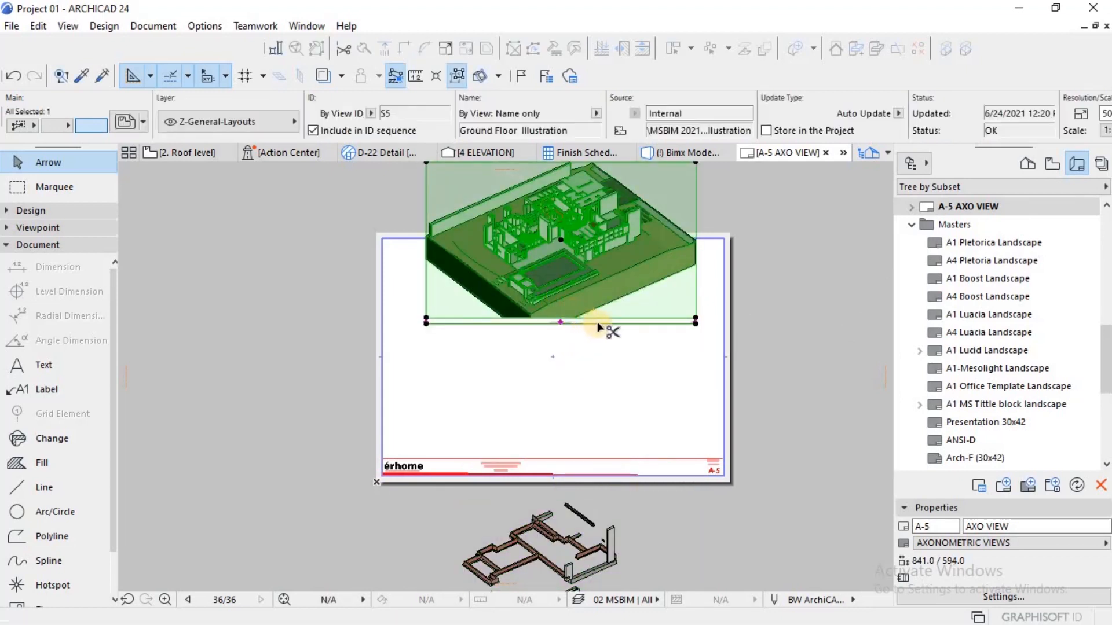
key(ctrl+d)
click(591, 301)
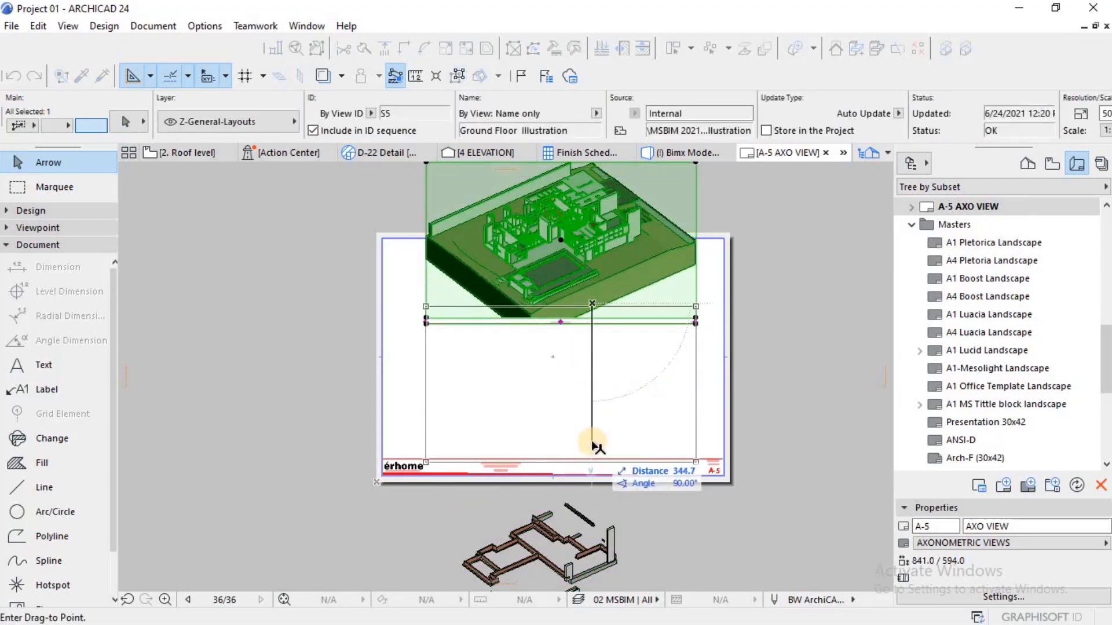
click(593, 441)
key(Escape)
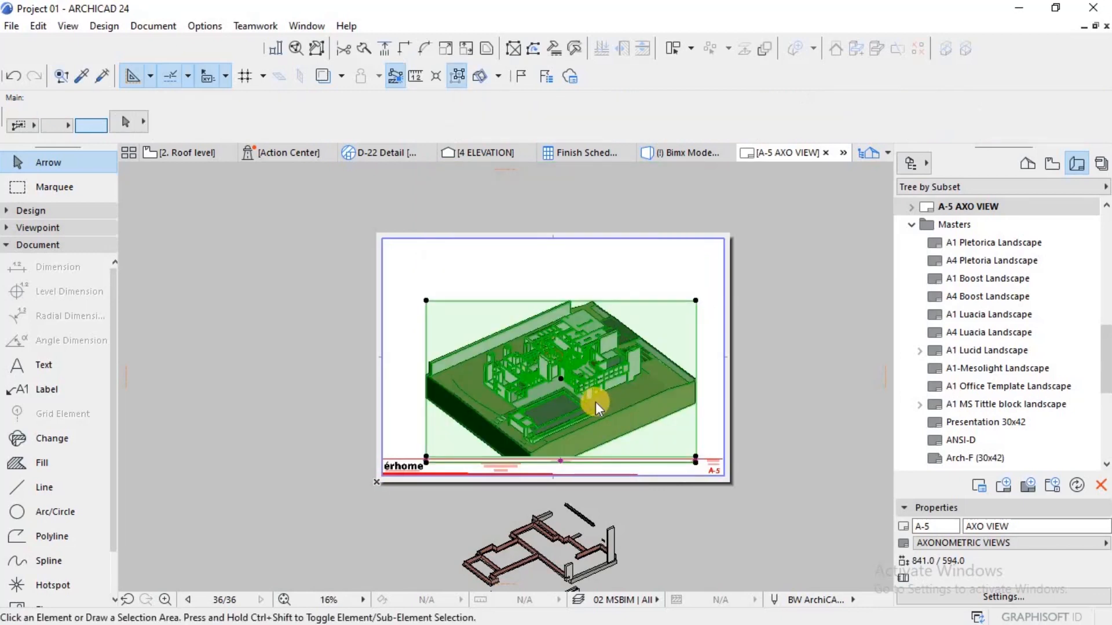
Step: Draw a vertical Dashed Dense polyline from the ground floor building's right-hand corner up past the sheet's top edge
scroll(600, 394, up, 2)
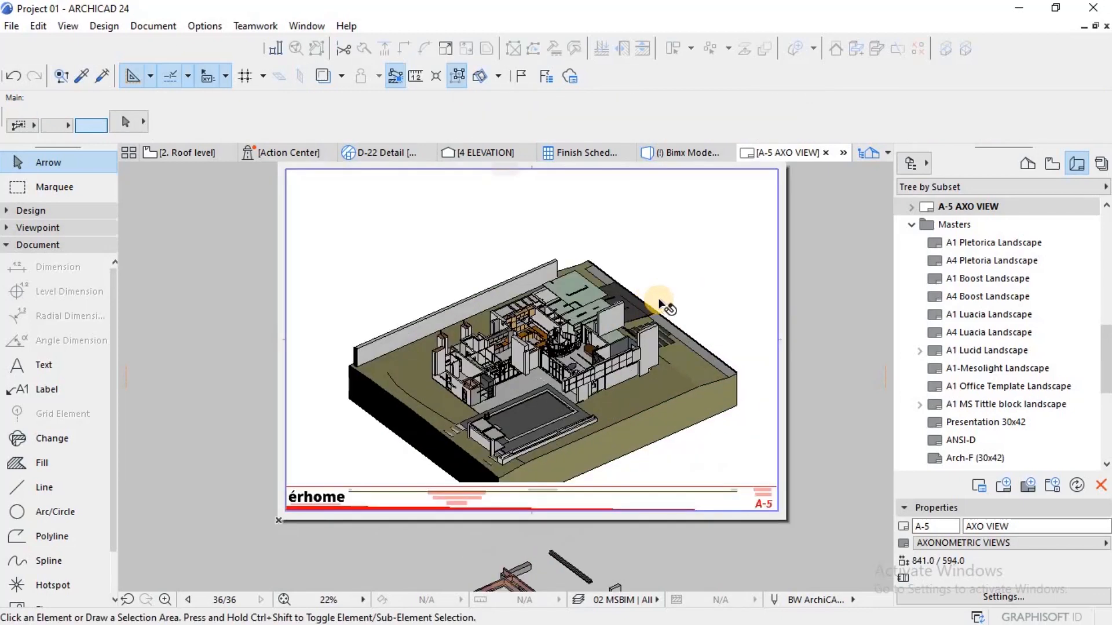
scroll(661, 303, up, 2)
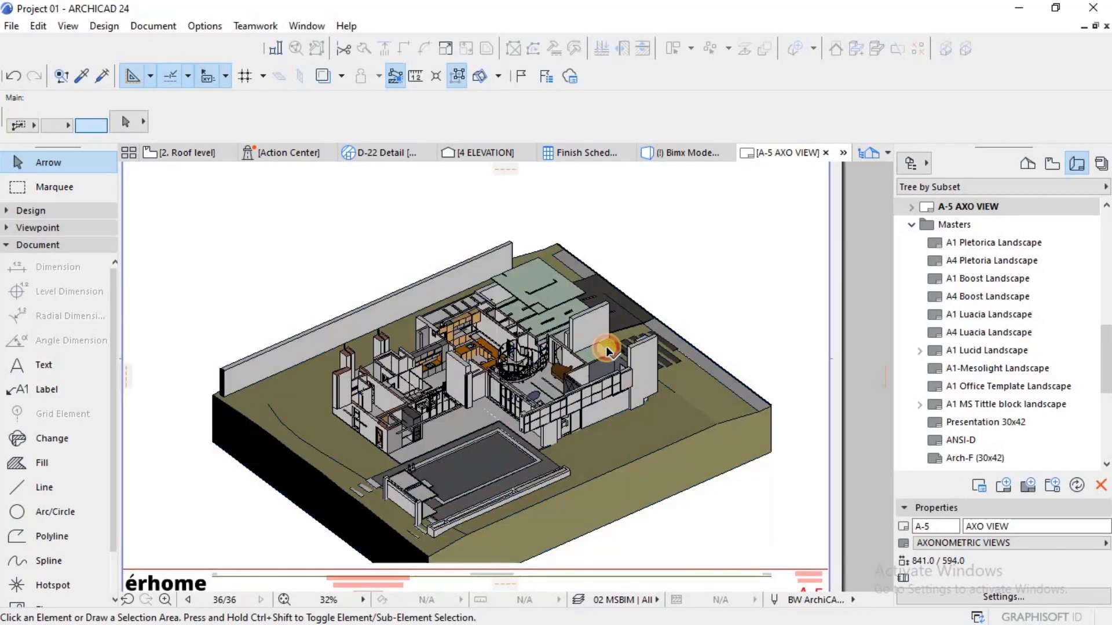
click(614, 342)
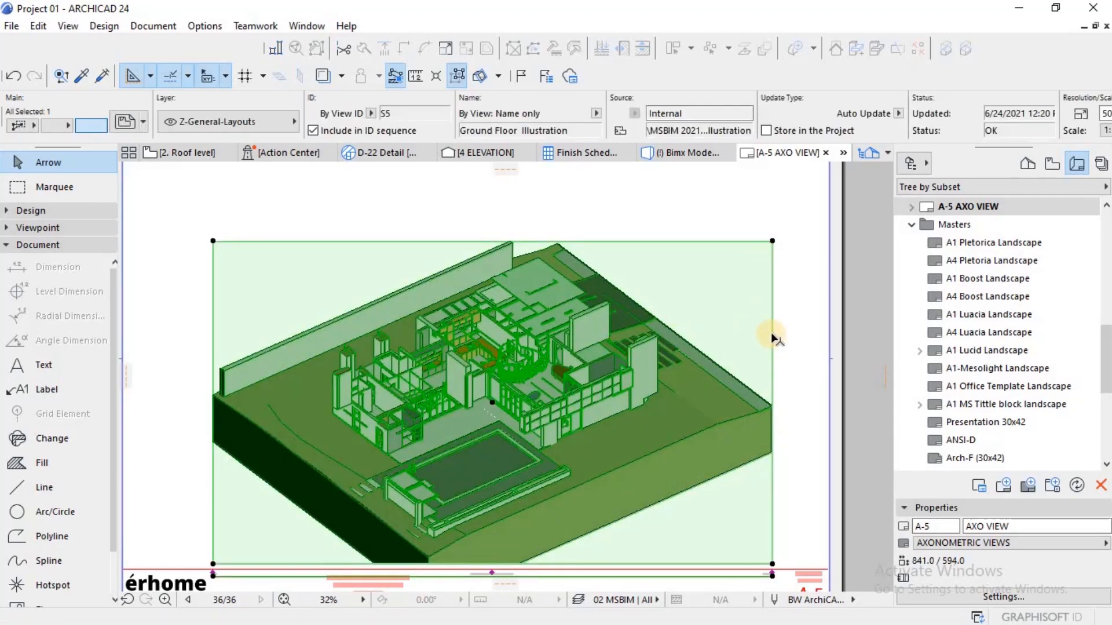
key(Escape)
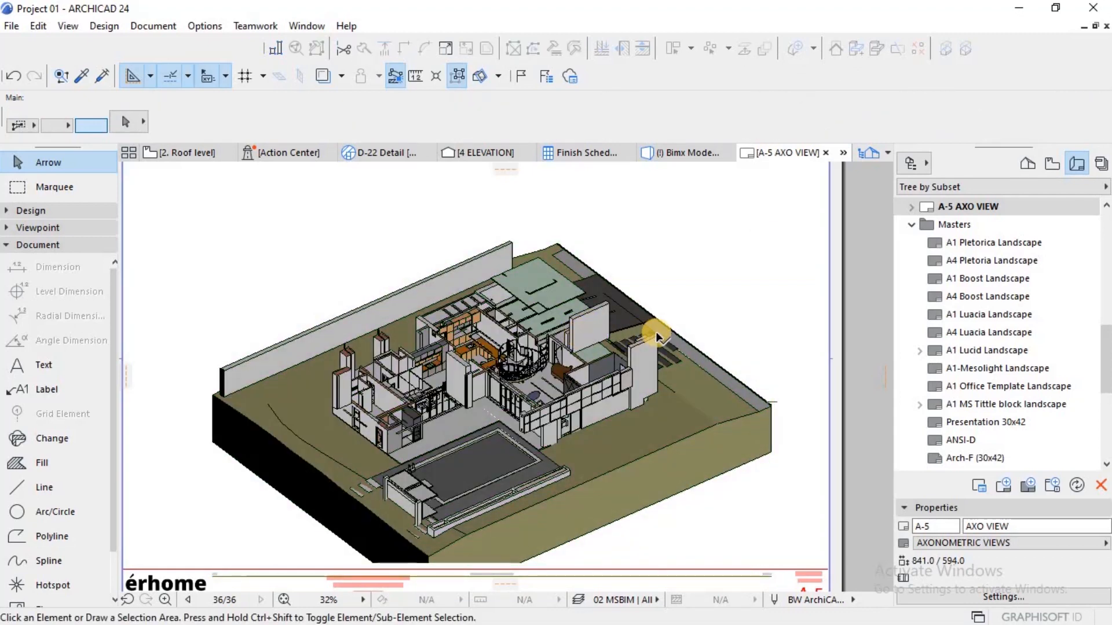
key(Escape)
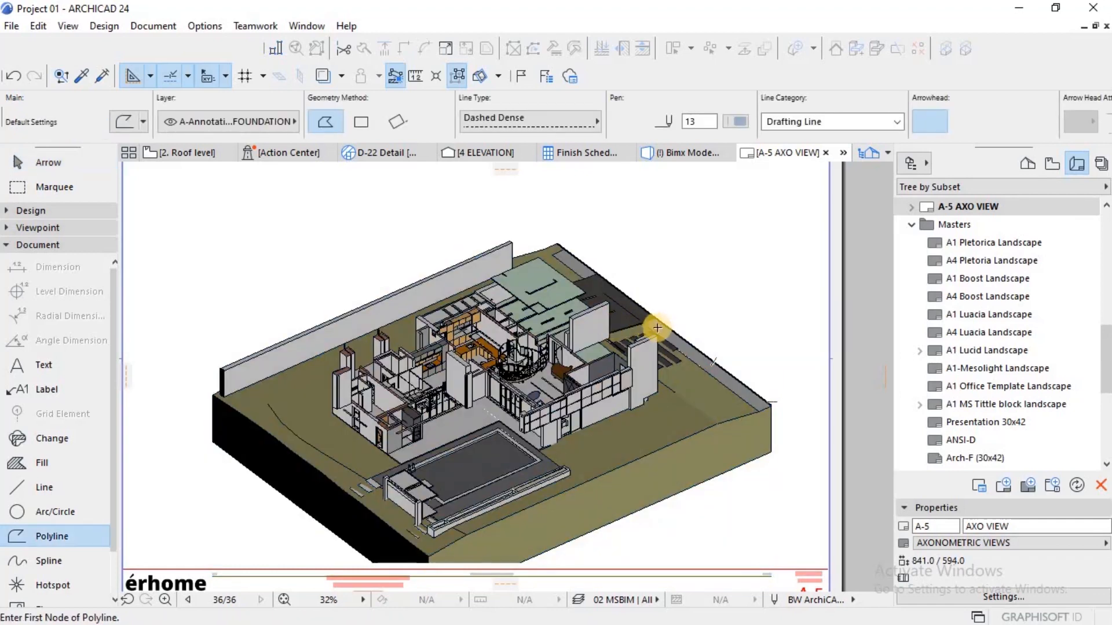
scroll(656, 347, up, 4)
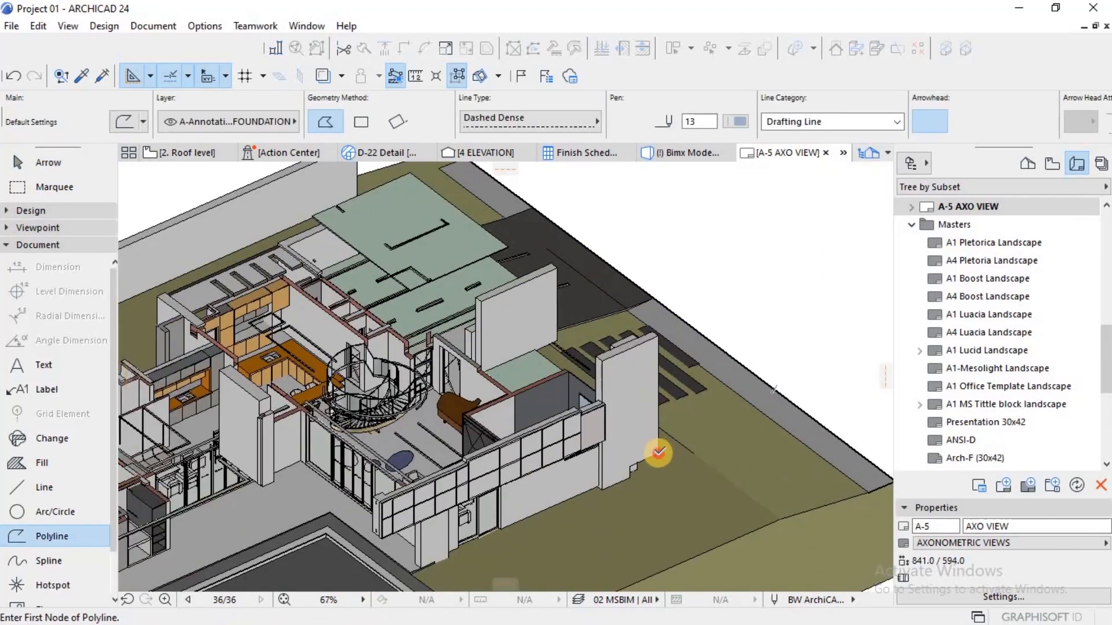
click(658, 314)
scroll(660, 313, down, 5)
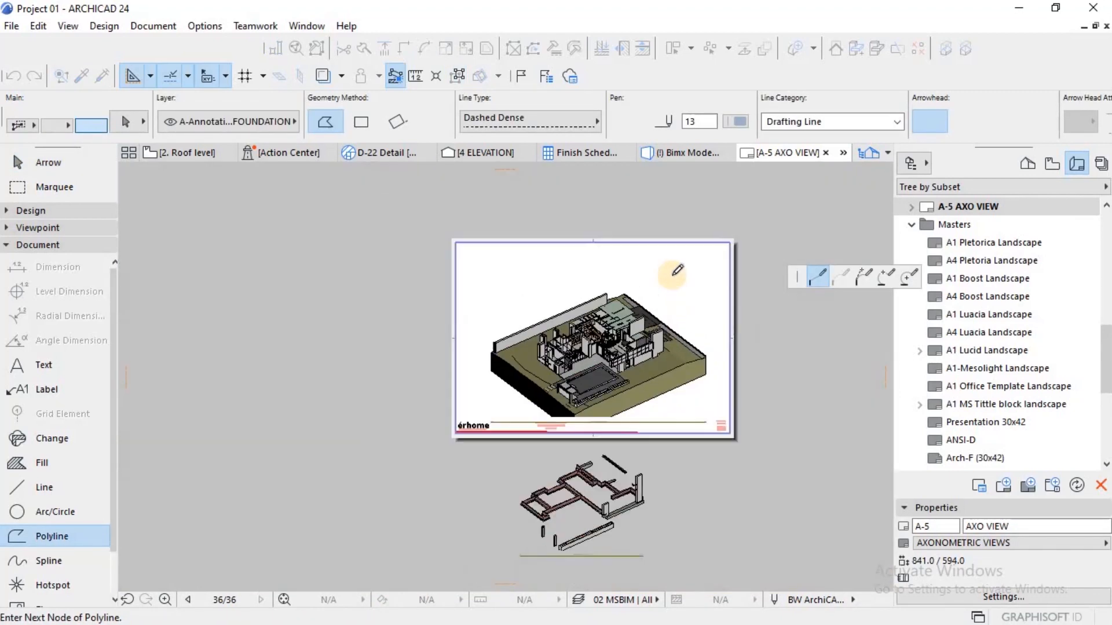
scroll(672, 254, down, 2)
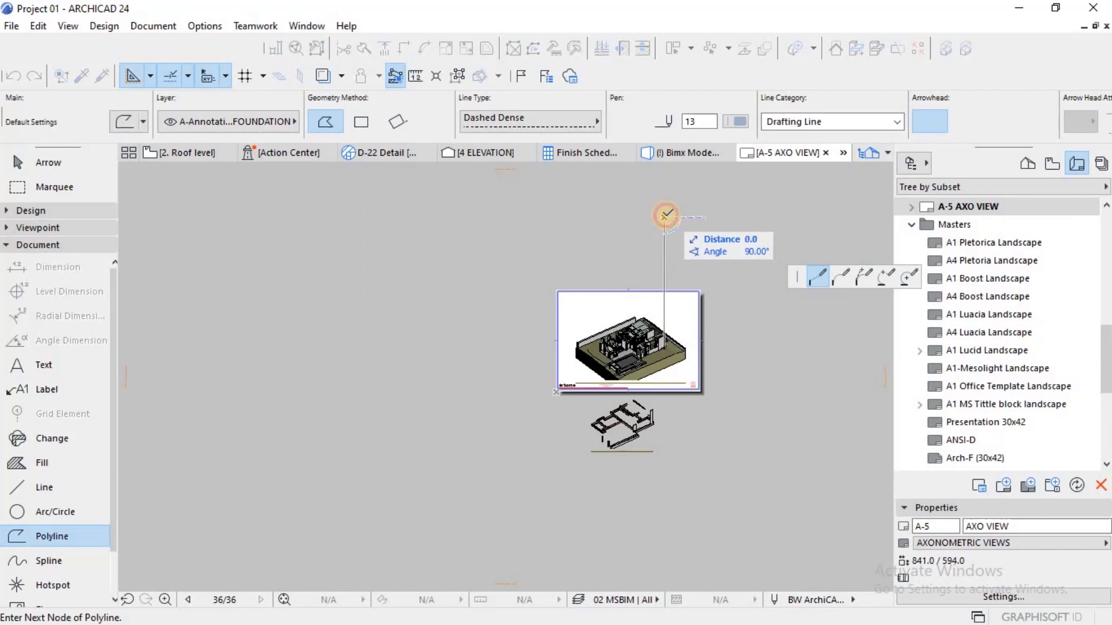
double_click(666, 215)
Step: Draw a second vertical polyline from the ground floor building's left-hand corner up past the sheet's top edge
scroll(602, 344, up, 3)
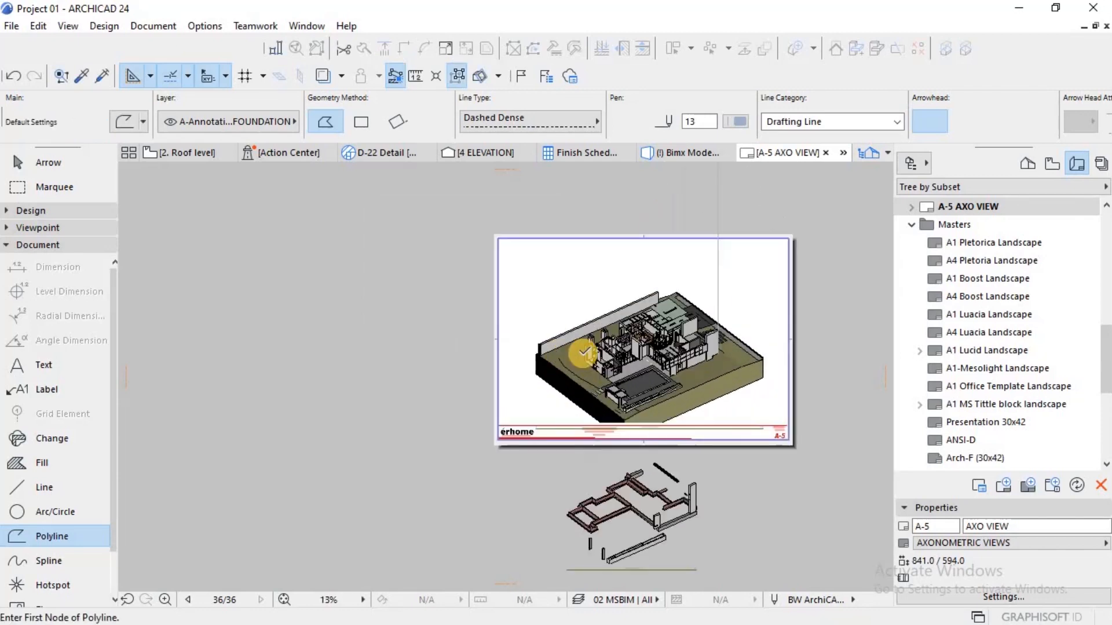
scroll(584, 352, up, 8)
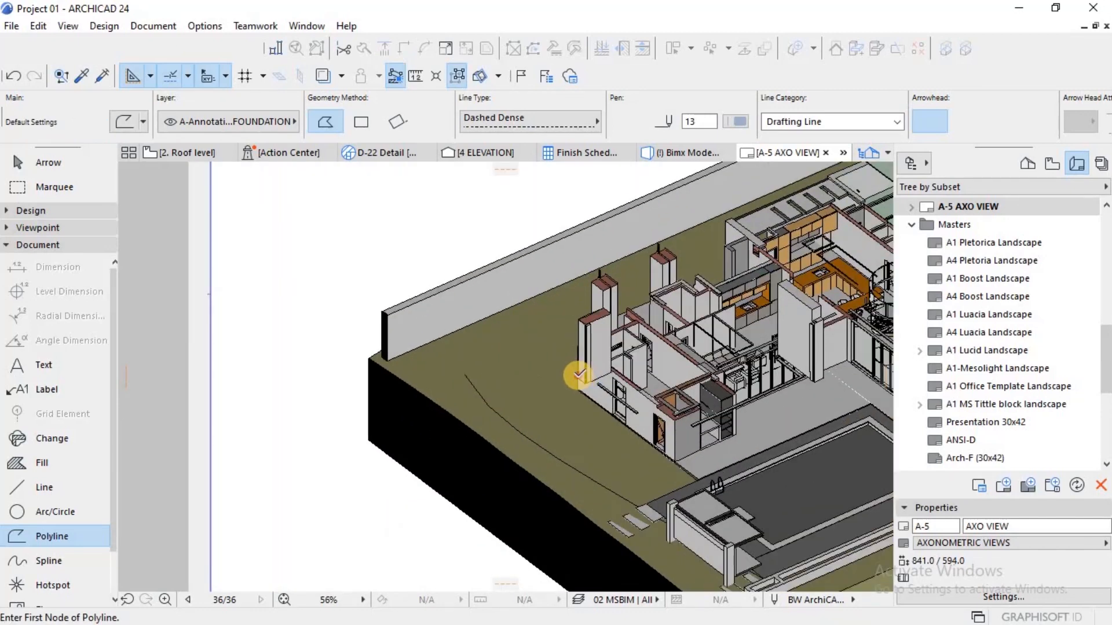
click(579, 375)
scroll(579, 347, down, 7)
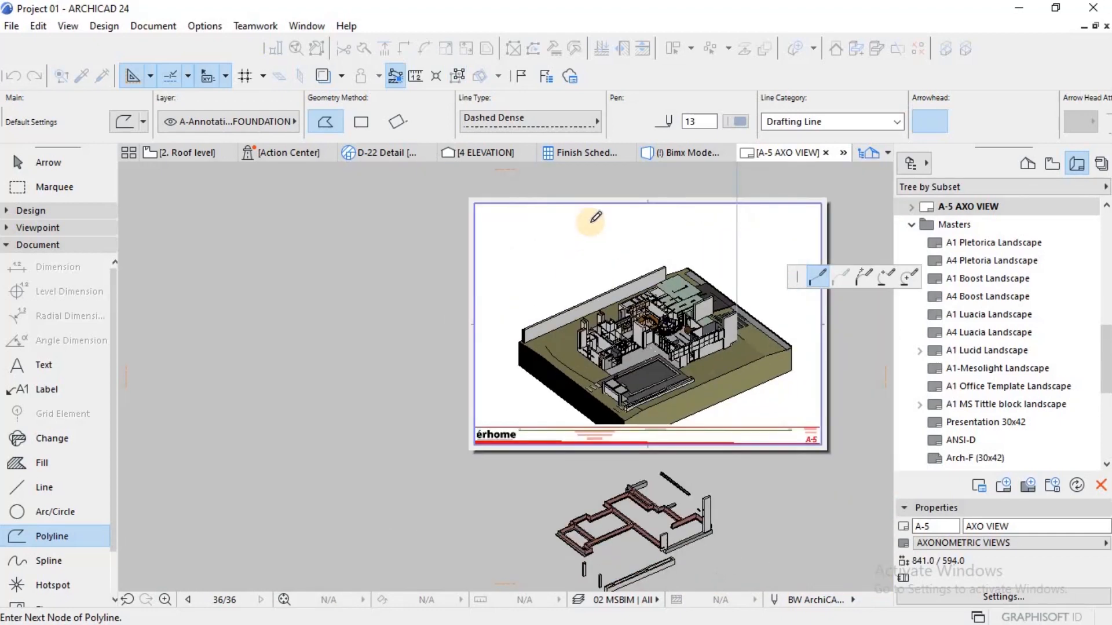
click(586, 183)
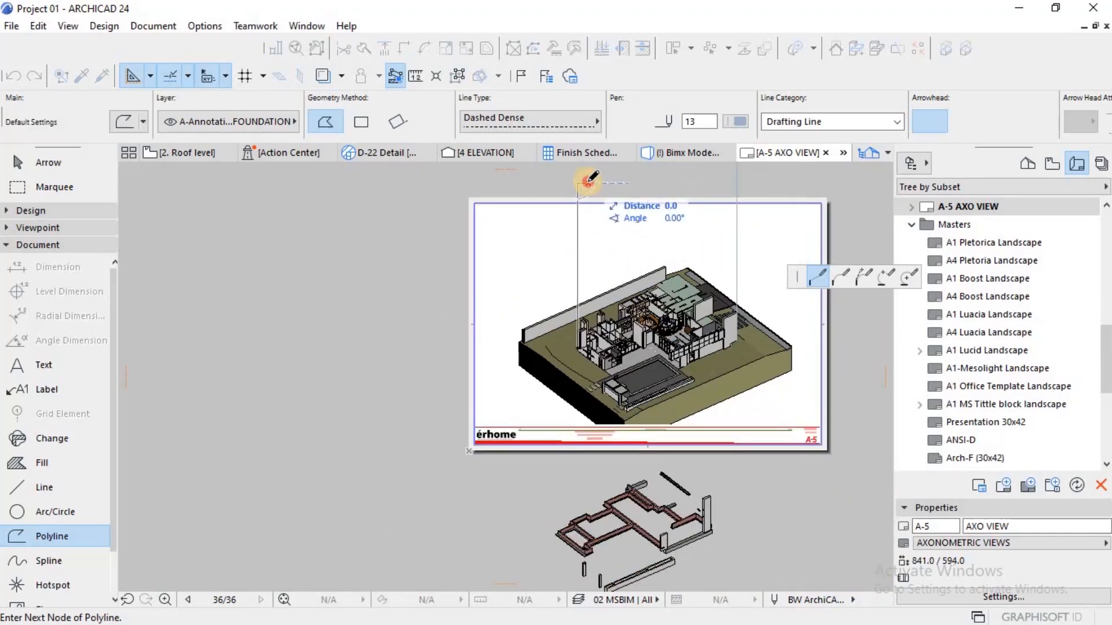
click(588, 182)
click(588, 182)
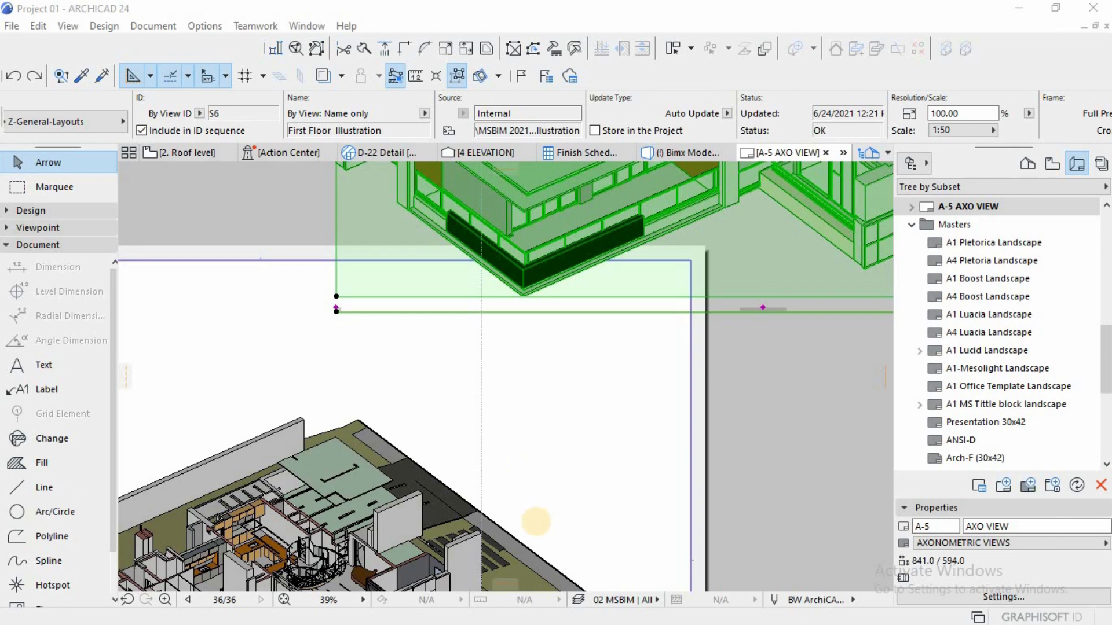
Step: Set the S6 First Floor Illustration drawing's scale to 1:100 and move it horizontally so its right edge meets the right-hand guide line
scroll(913, 128, down, 3)
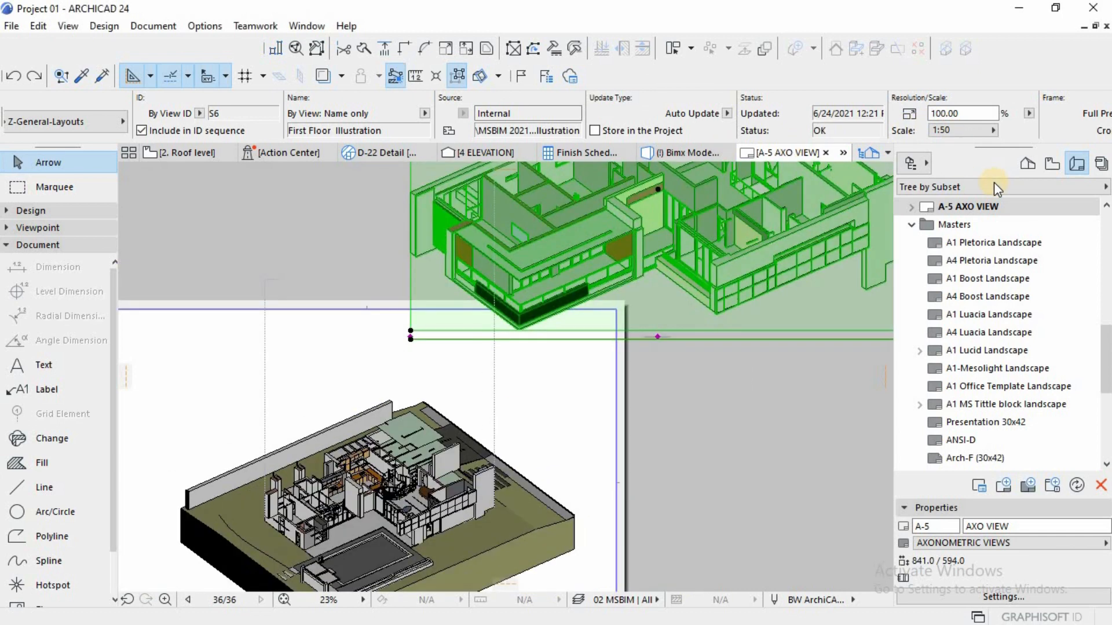
click(993, 130)
click(1029, 274)
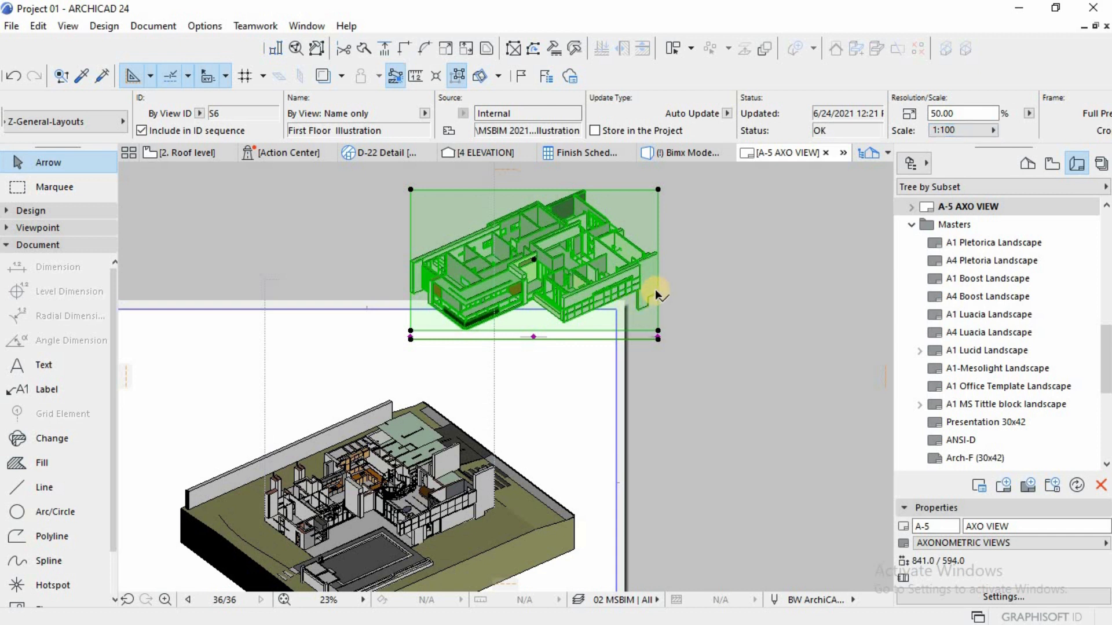
key(ctrl+d)
click(658, 293)
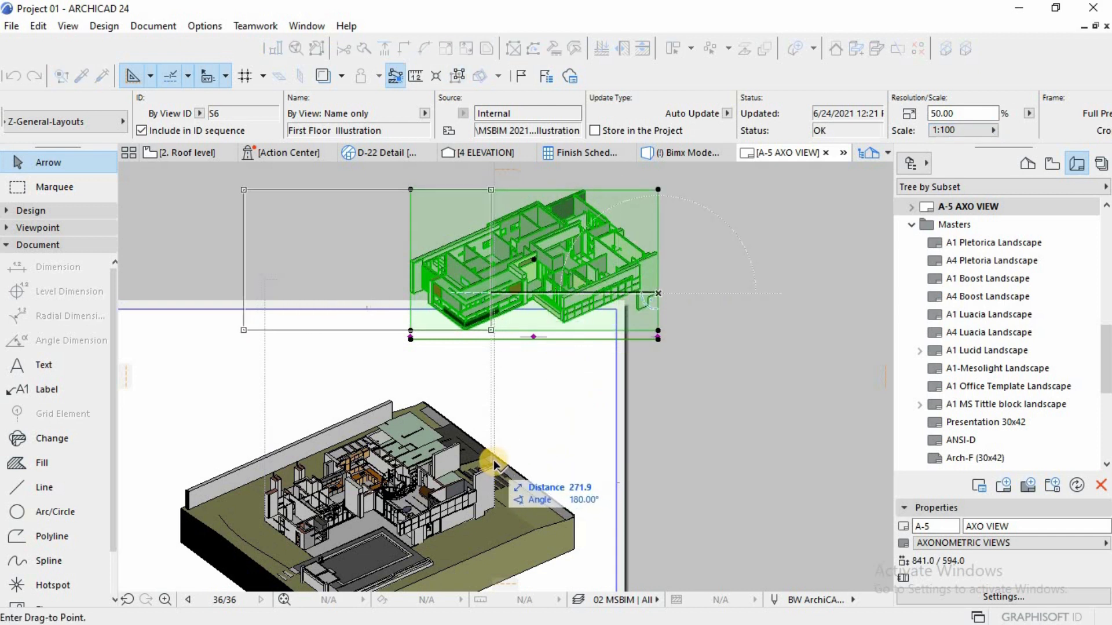
click(494, 293)
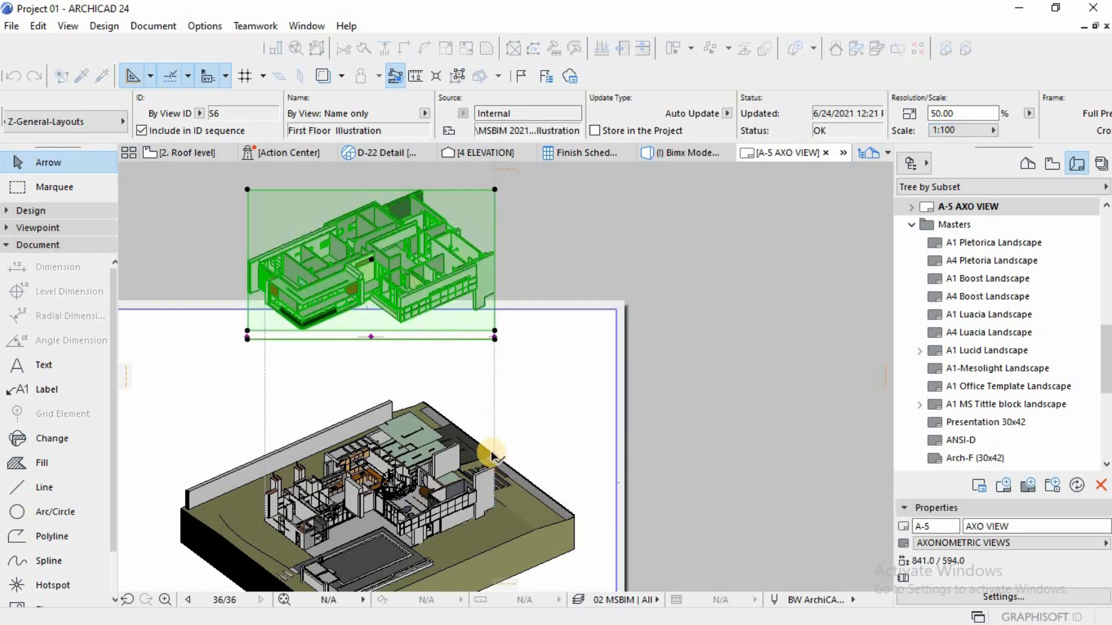
key(Escape)
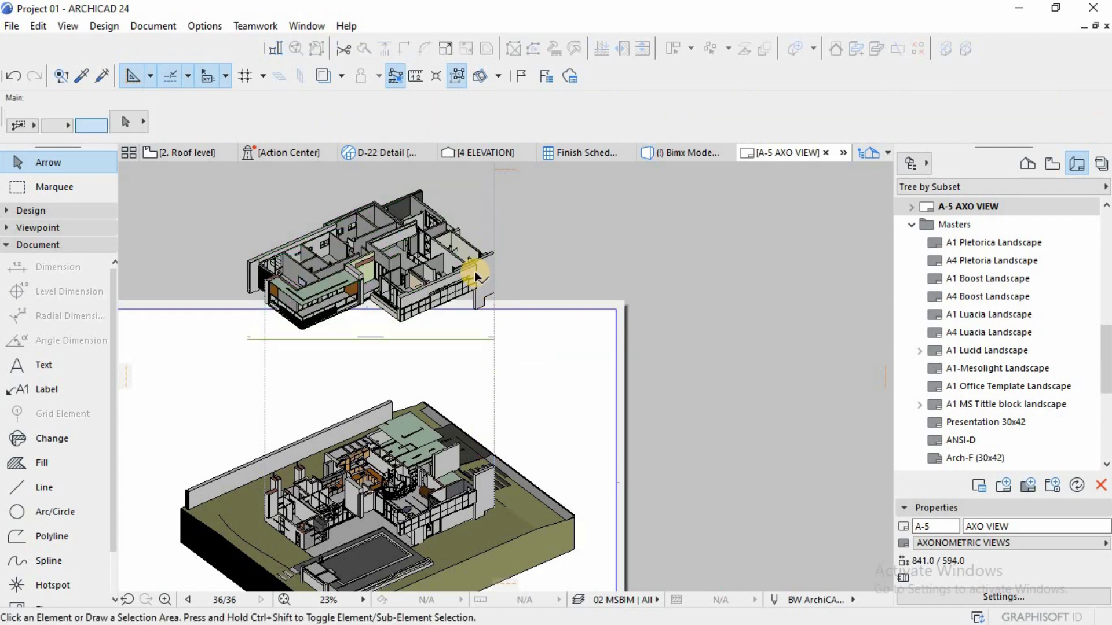
Step: Move the first floor drawing straight down along the guide lines onto the sheet, directly above the ground floor building
click(474, 271)
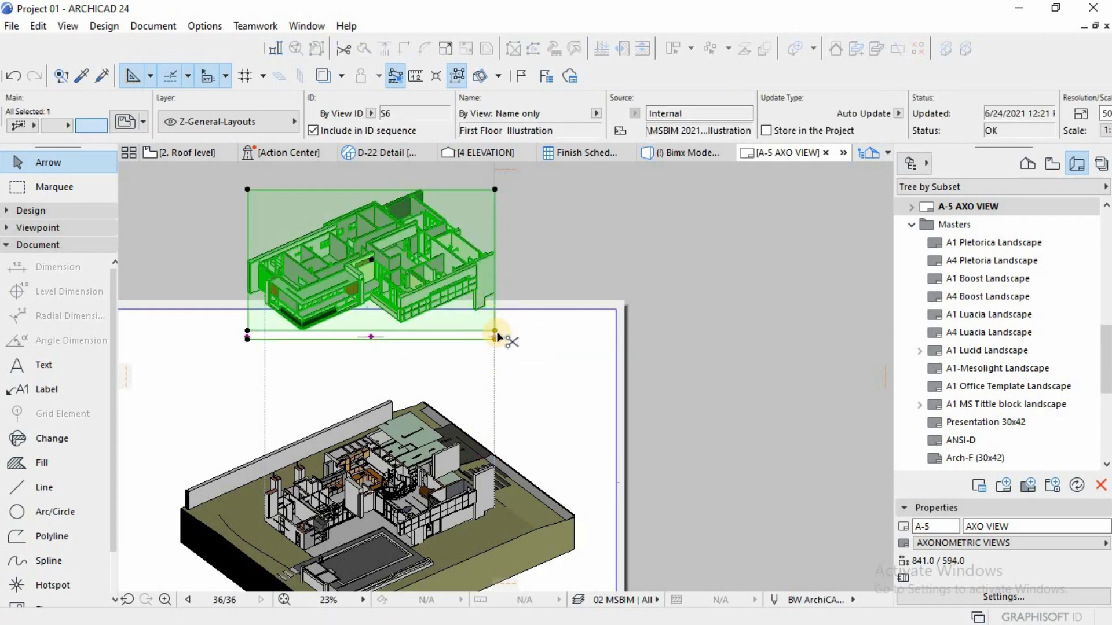
key(ctrl+d)
click(490, 296)
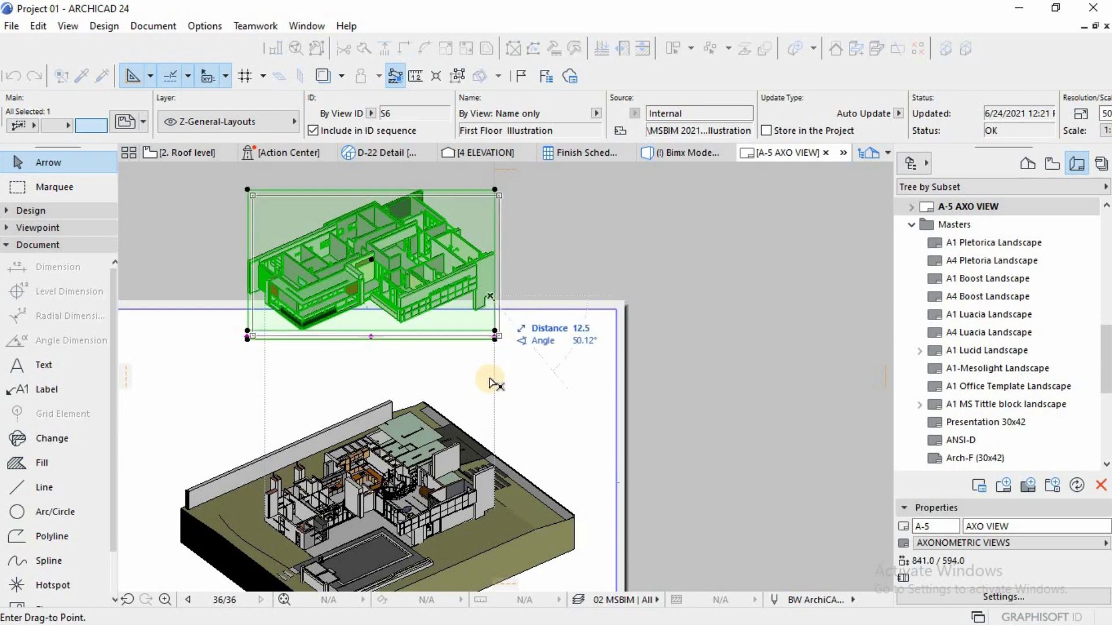
click(494, 442)
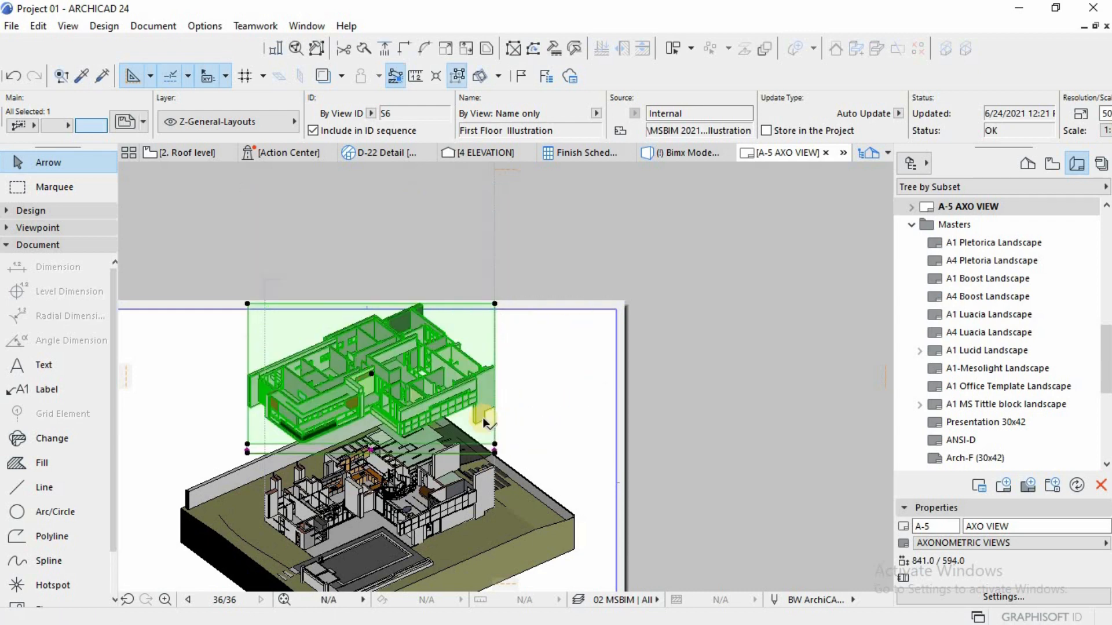
click(521, 333)
scroll(435, 457, down, 3)
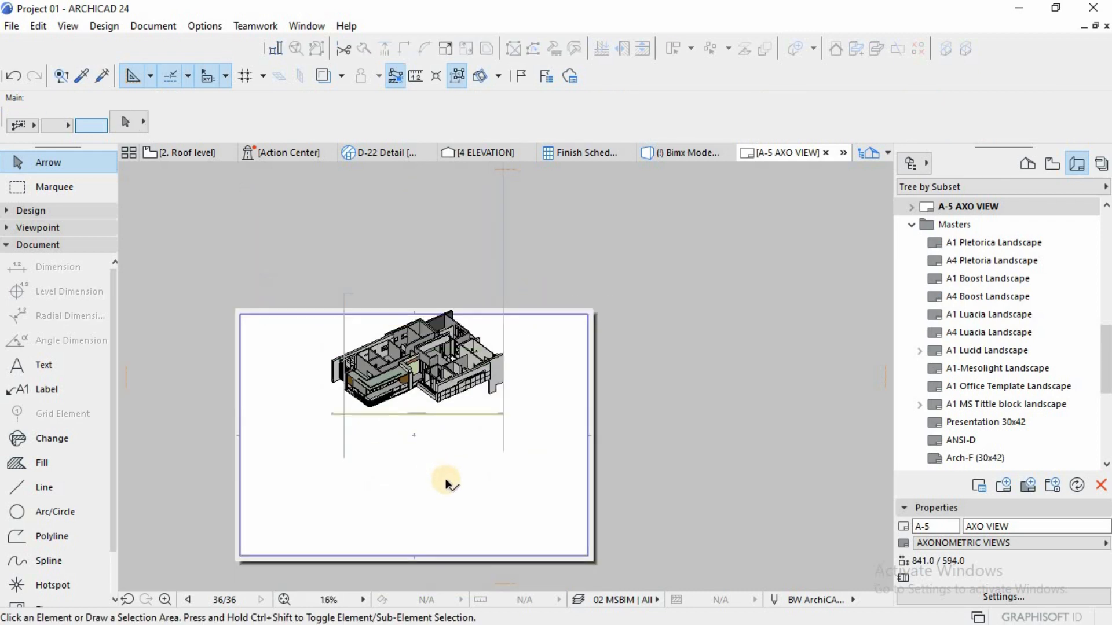
scroll(439, 472, up, 3)
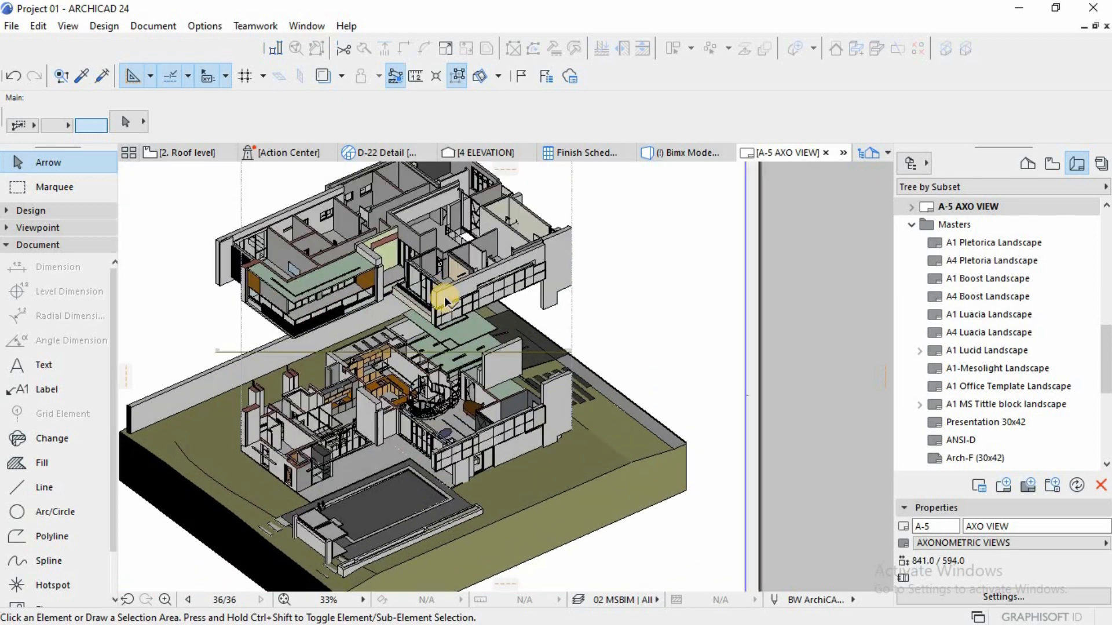
Step: Move the first floor drawing's title line off the drawings to below the sheet
click(571, 352)
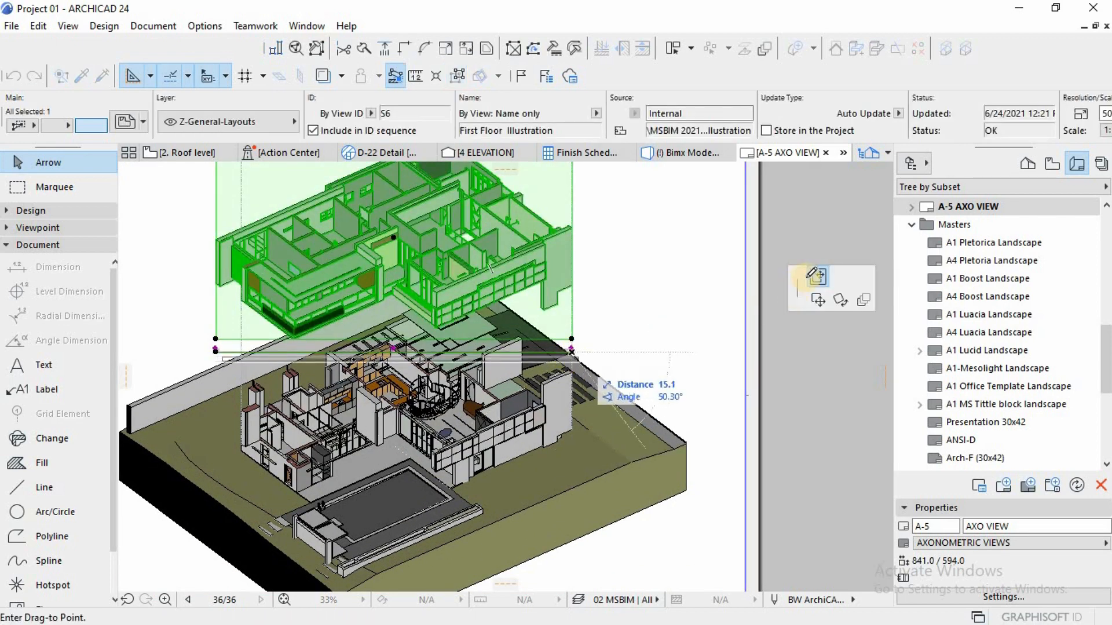
scroll(635, 352, down, 3)
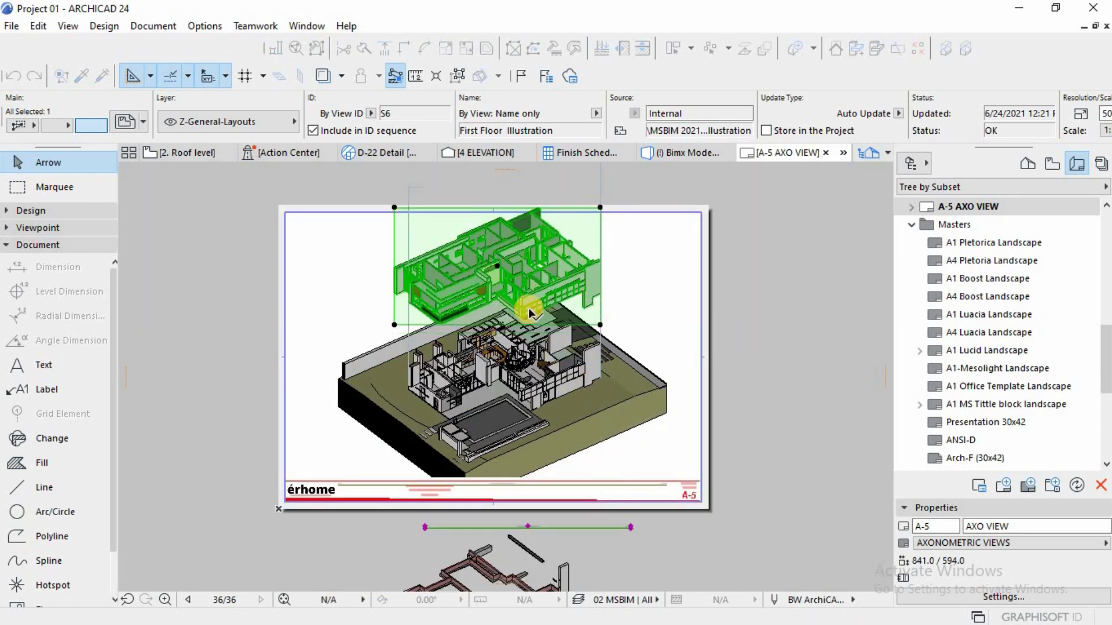
key(Escape)
key(Escape)
scroll(510, 272, up, 2)
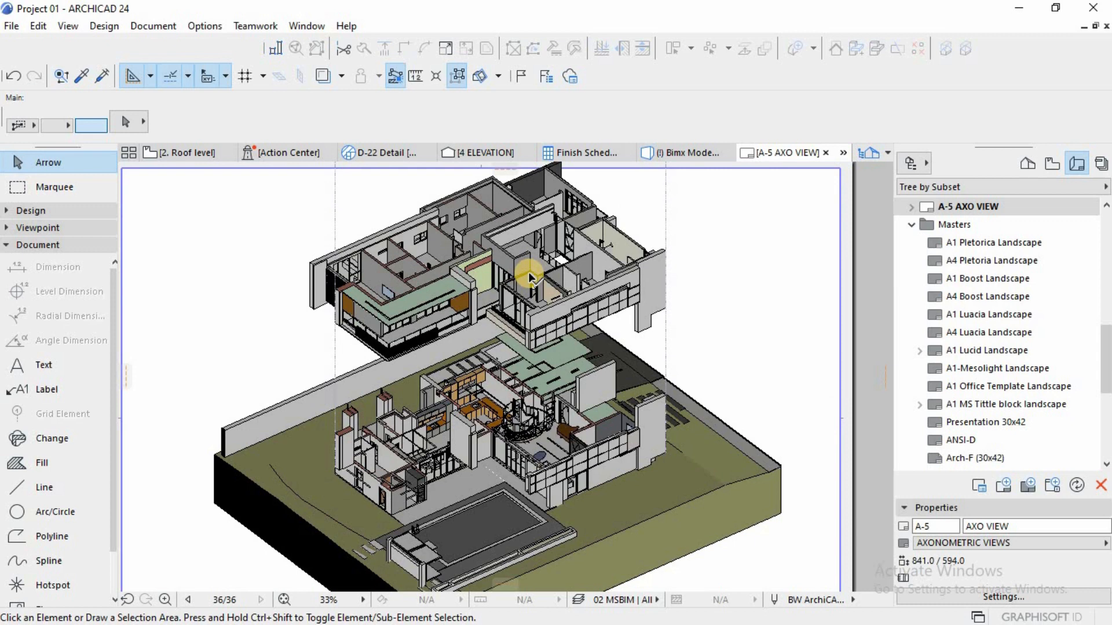
Step: Nudge the first floor drawing slightly down along the right-hand guide line, closer to the ground floor building
click(663, 327)
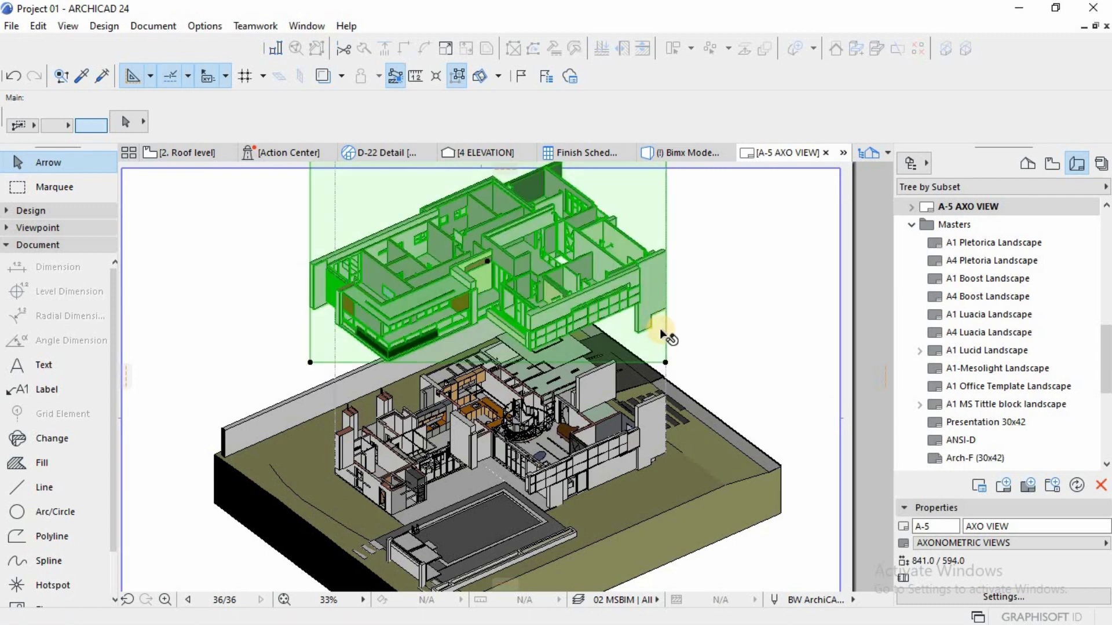
click(665, 311)
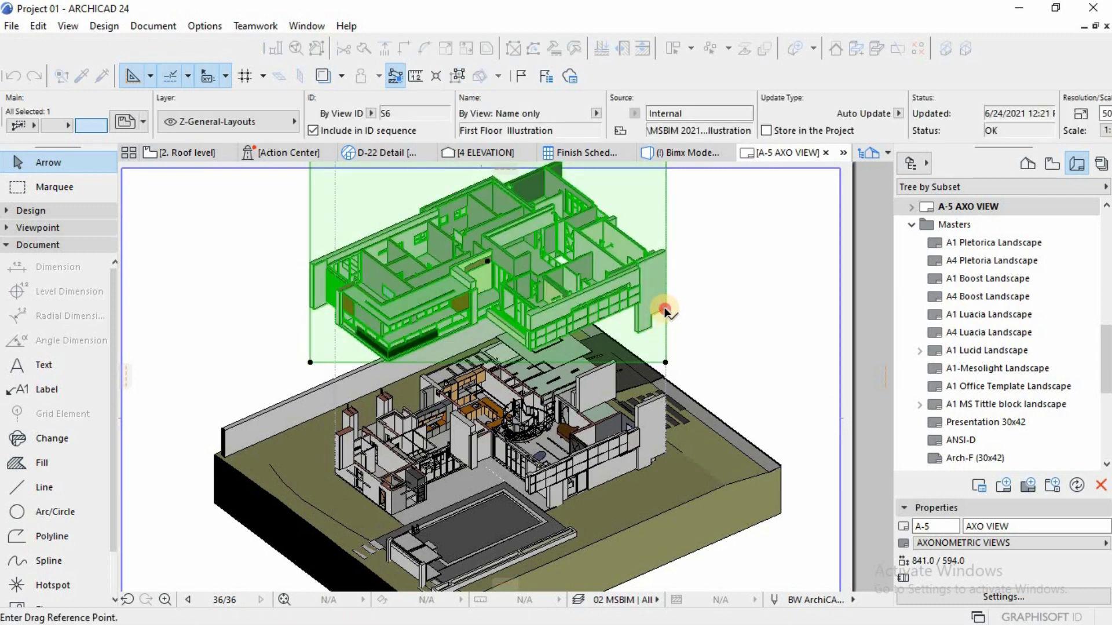
click(665, 311)
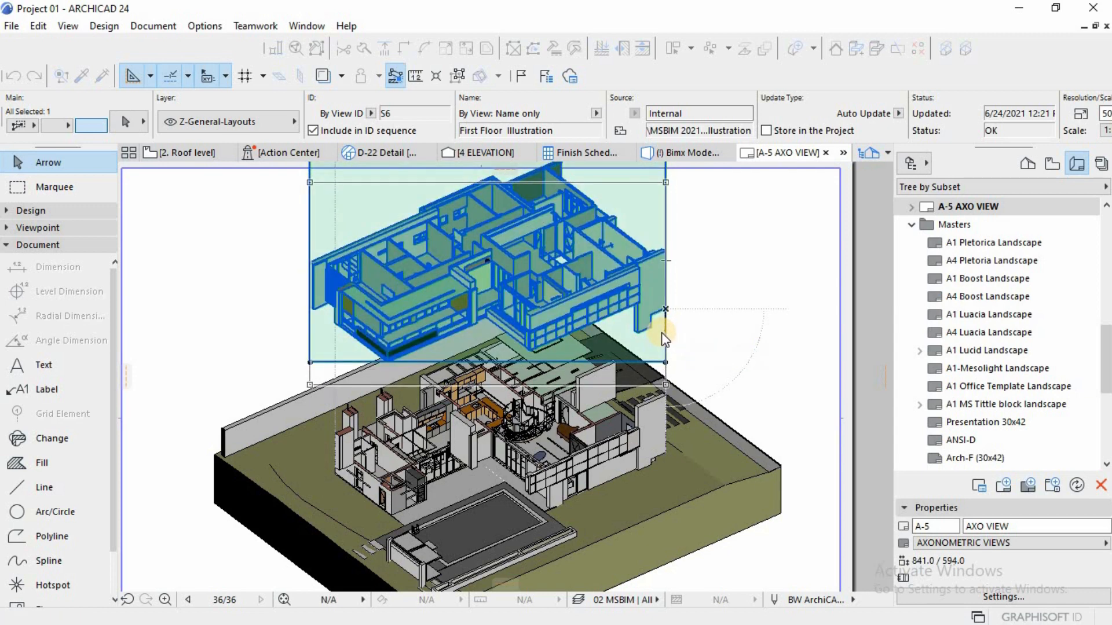
click(661, 333)
key(Escape)
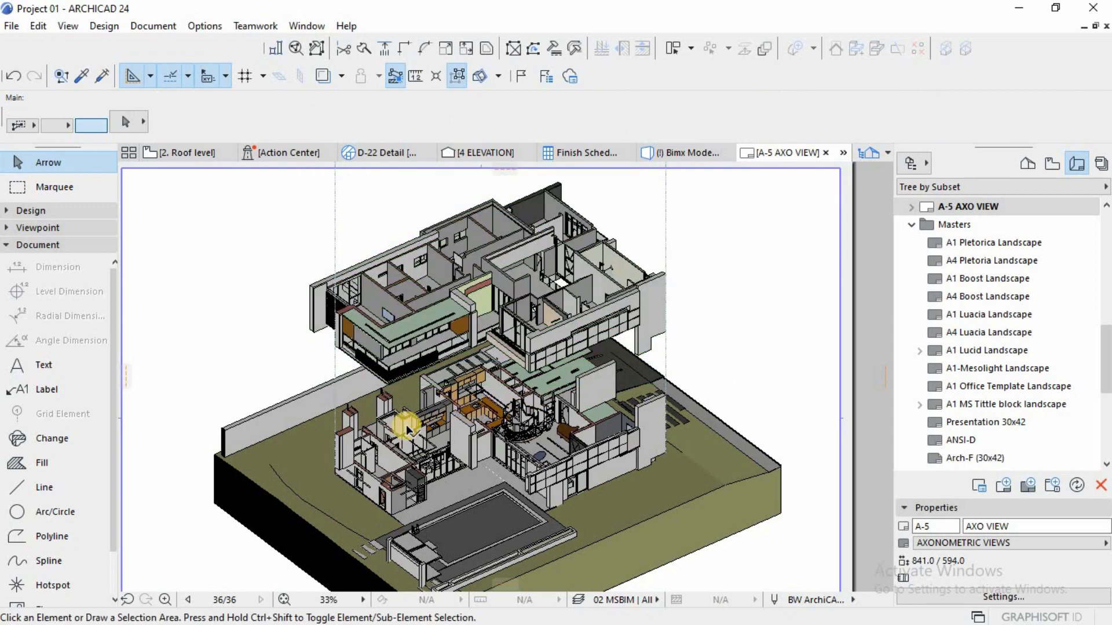
Step: Select the ground floor and first floor drawings together and drag both straight down on the sheet
scroll(347, 423, up, 2)
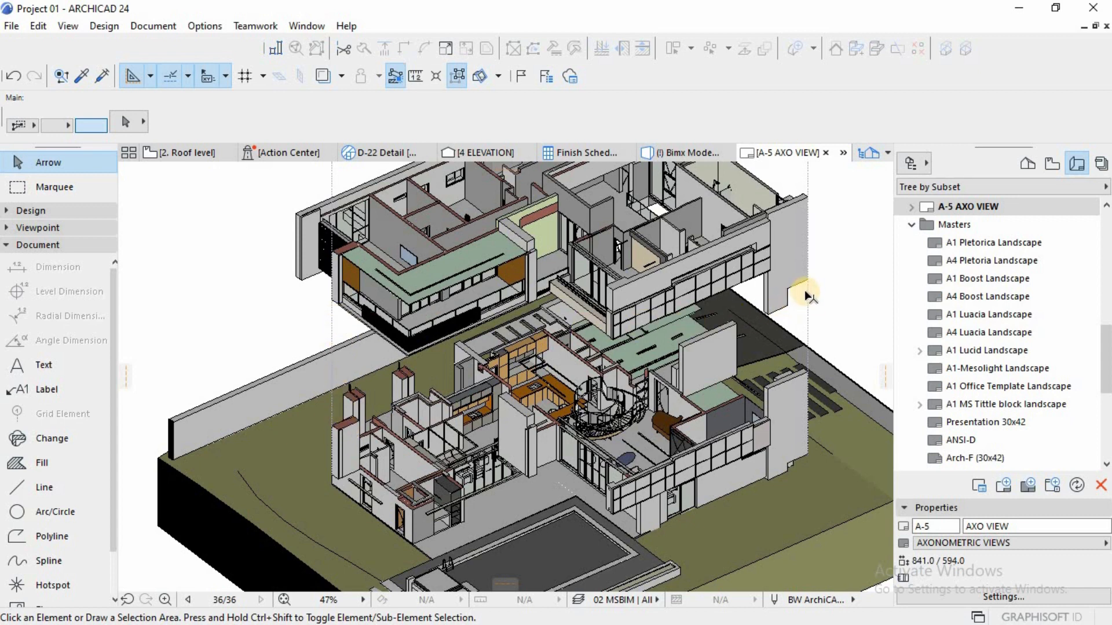
scroll(630, 395, down, 2)
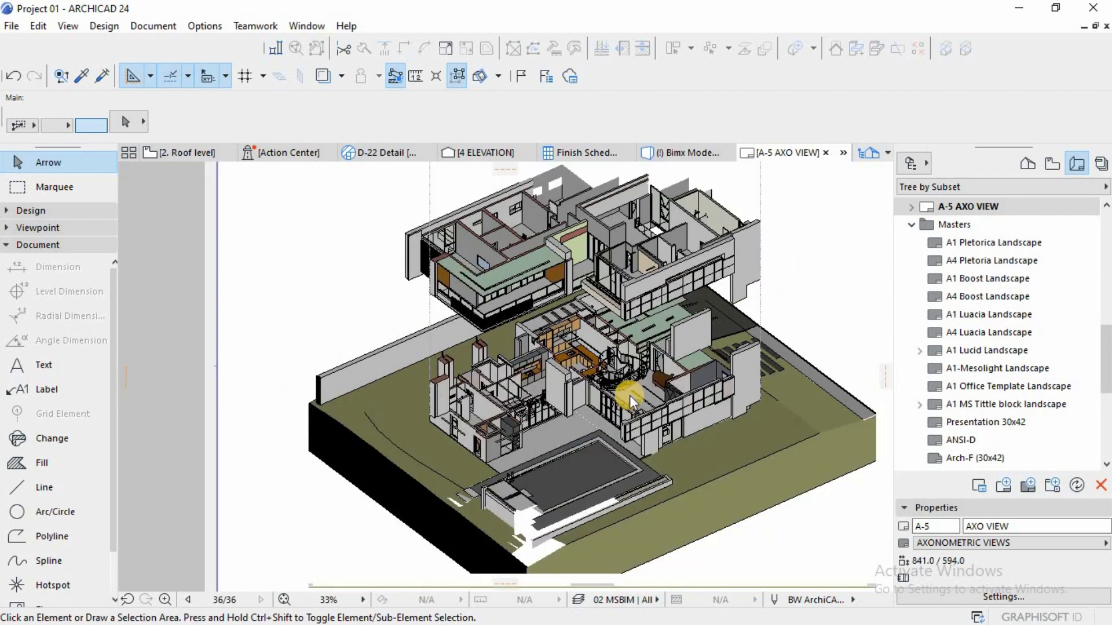
click(571, 345)
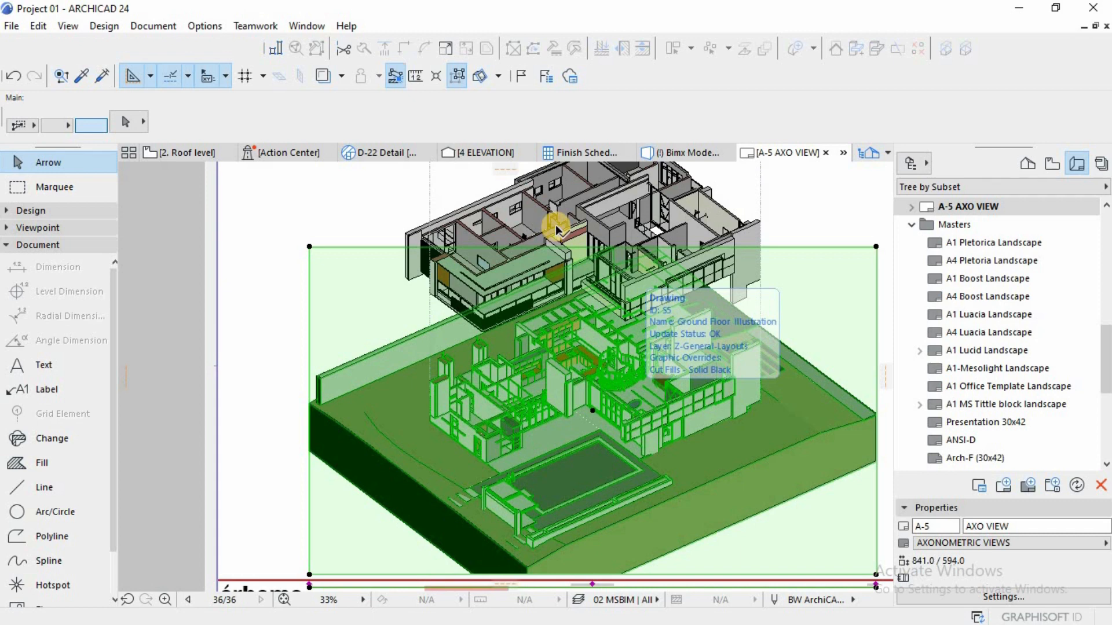
shift+click(555, 224)
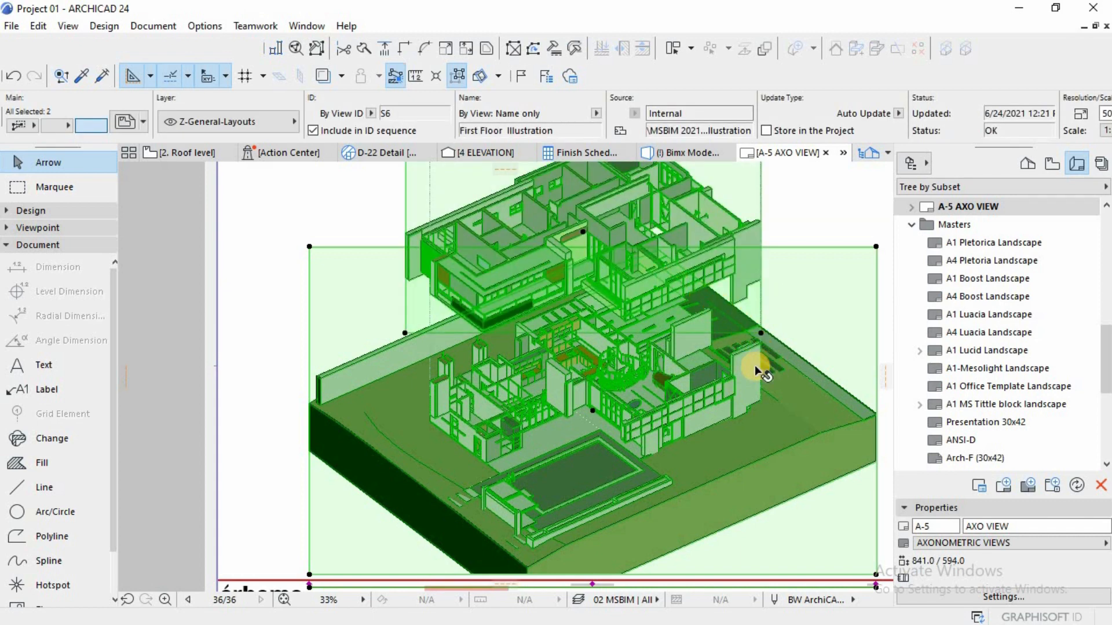
key(ctrl+d)
click(761, 335)
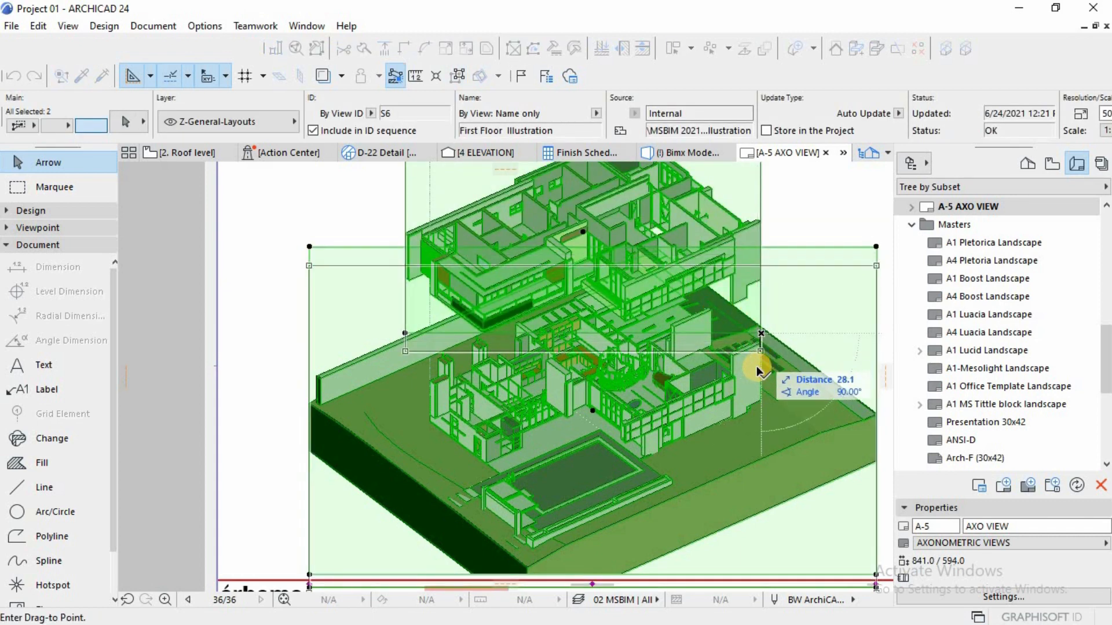
click(755, 370)
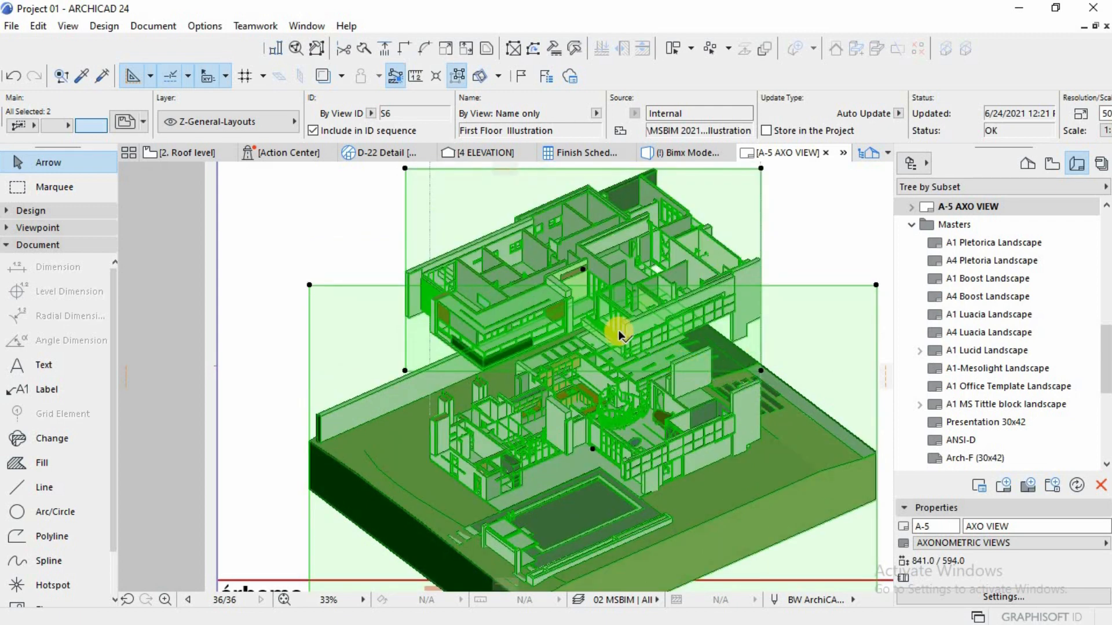
key(Escape)
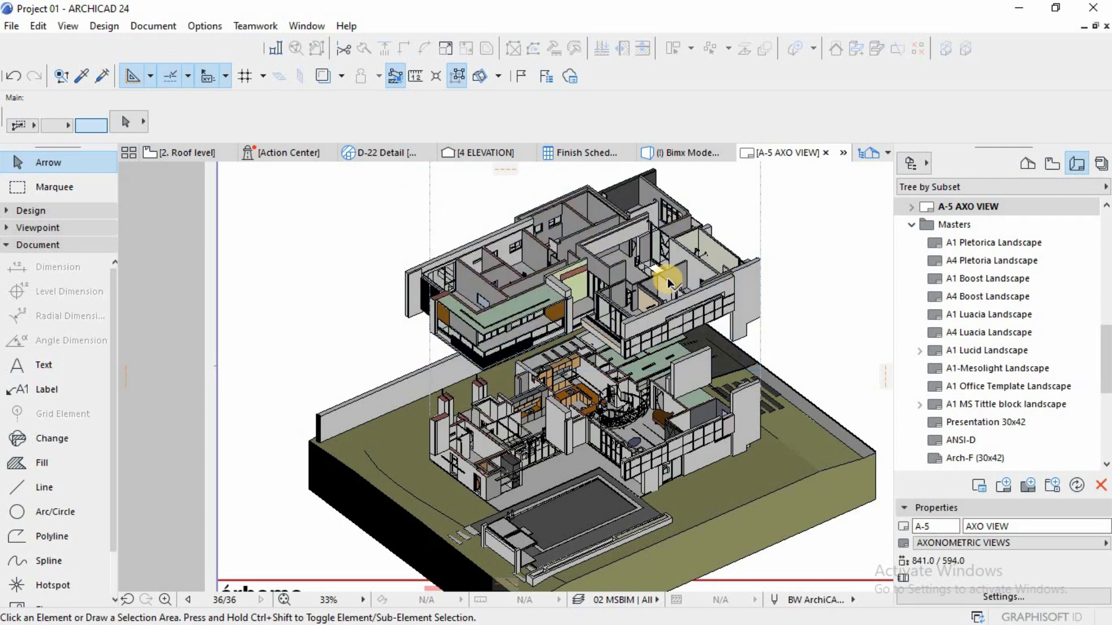
Step: Draw a Dashed Dense polyline from the ground floor's front-left wall vertically up past the first floor drawing, ending in a short horizontal segment
click(667, 278)
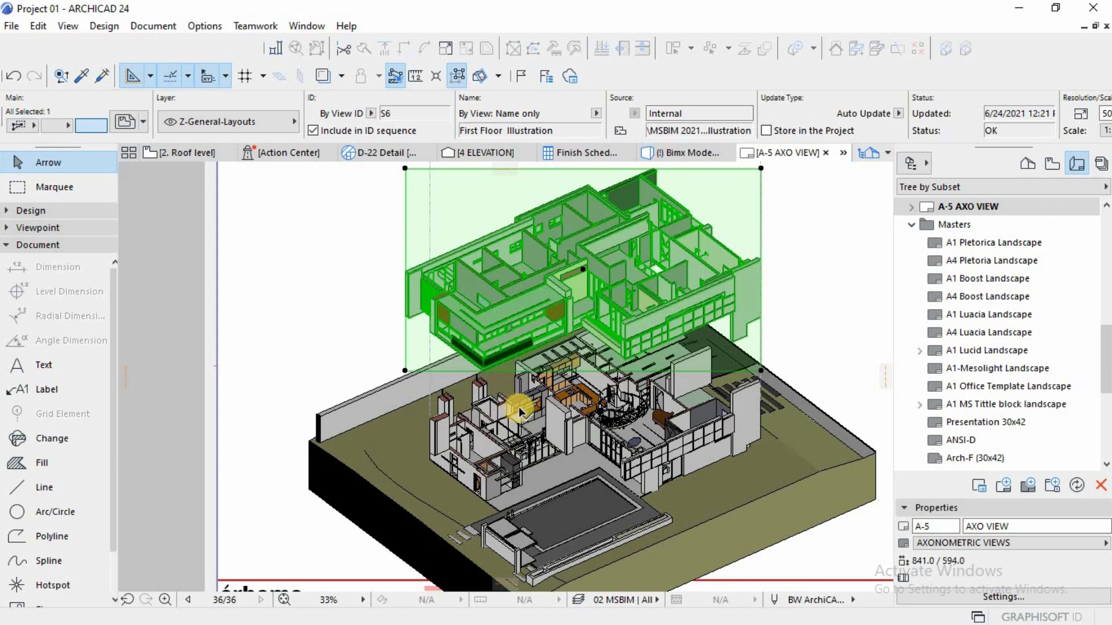
key(Escape)
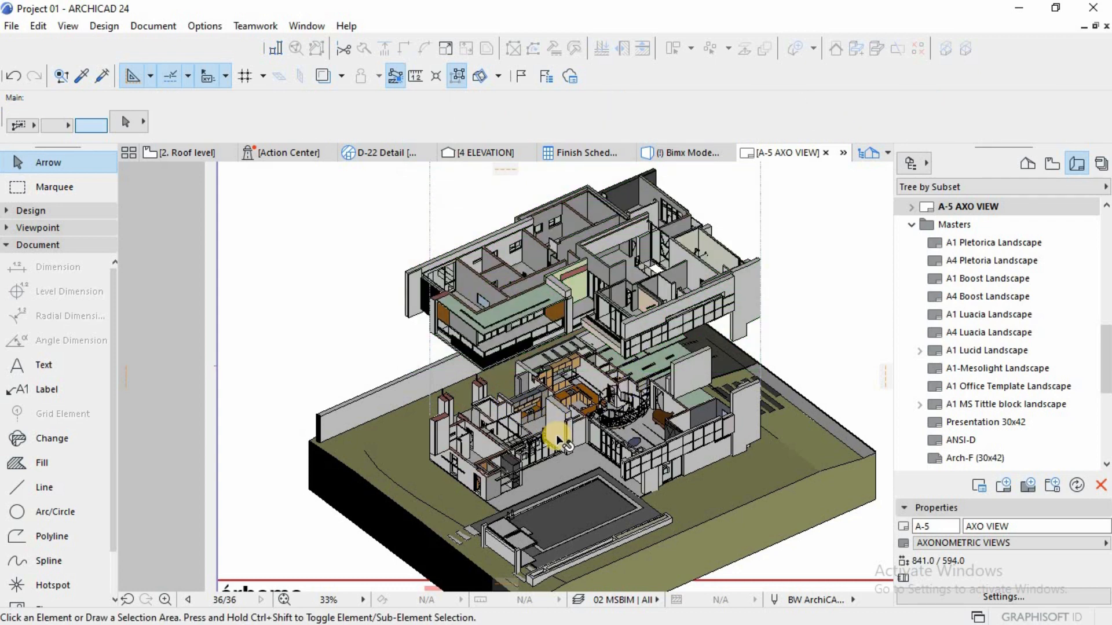
key(w)
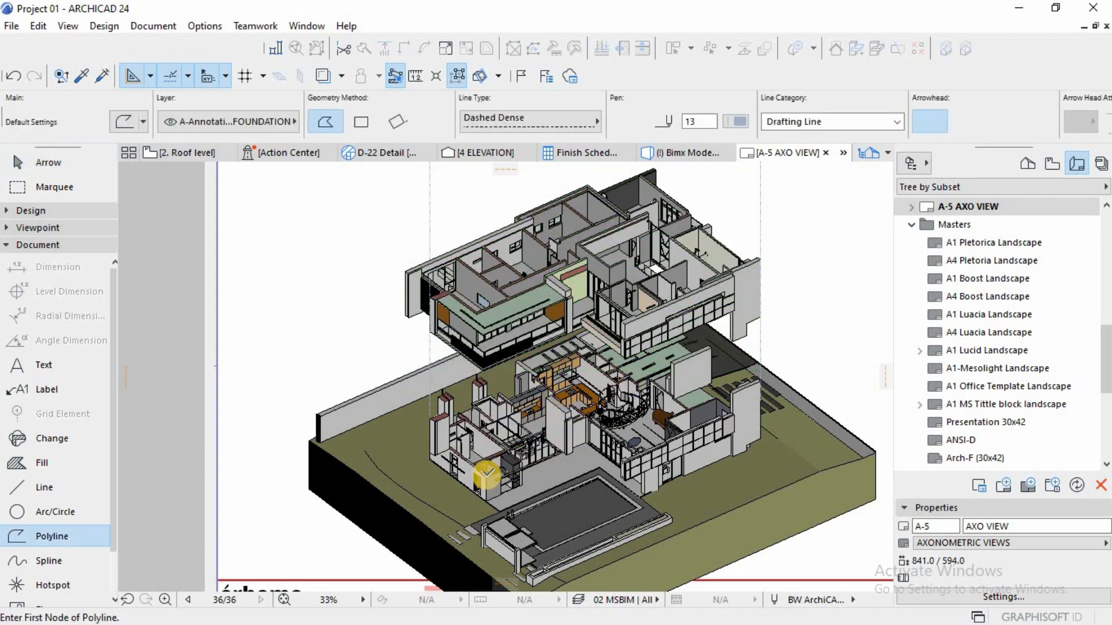
click(487, 473)
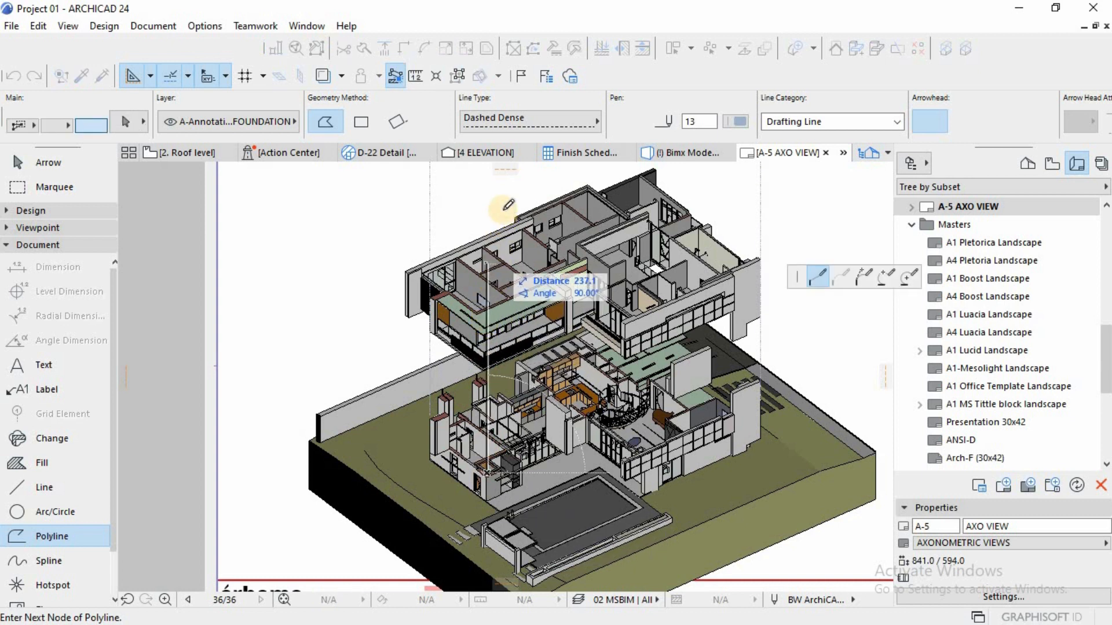
click(486, 210)
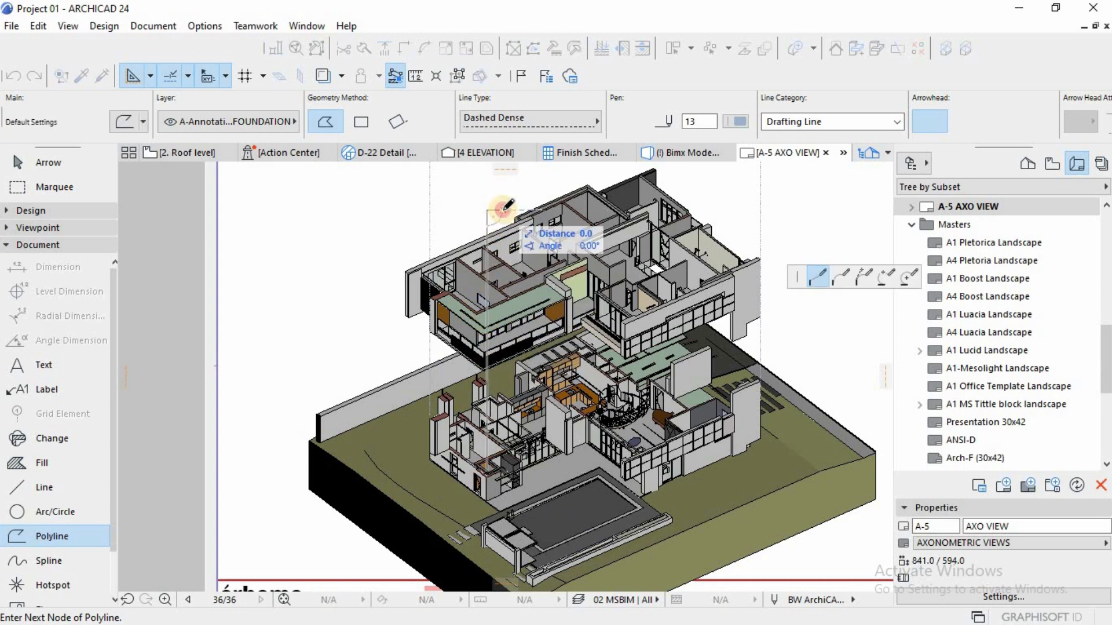
double_click(503, 210)
click(503, 209)
key(Escape)
key(Escape)
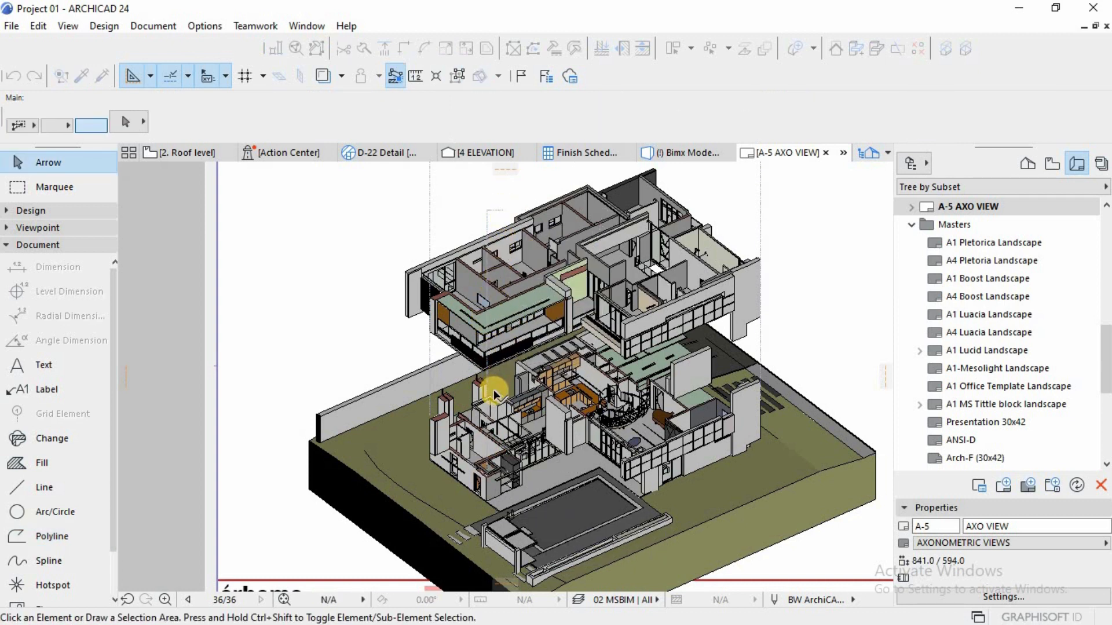
Step: Place the S7 Roof level Illustration view on the layout, above the upper right of the sheet
scroll(499, 423, up, 2)
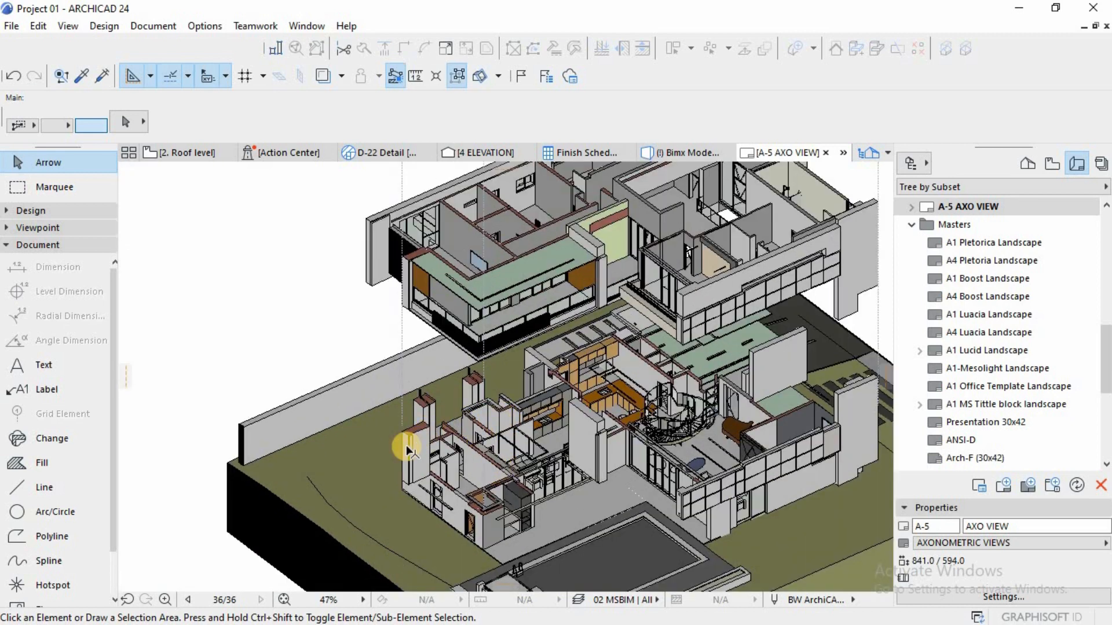
scroll(405, 446, up, 1)
scroll(410, 443, down, 6)
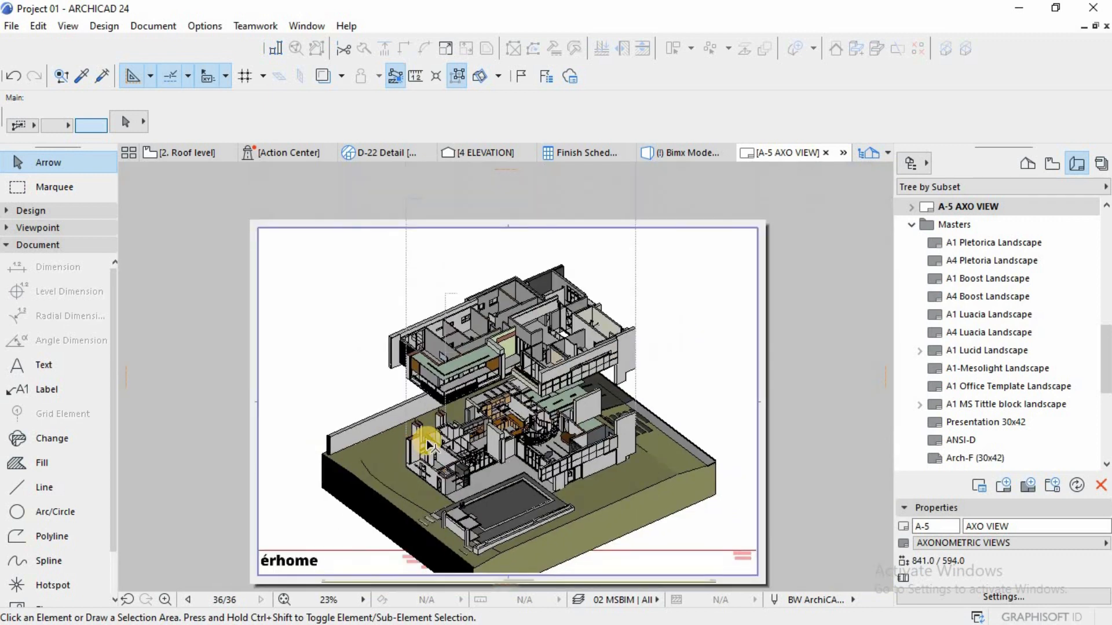
click(1052, 164)
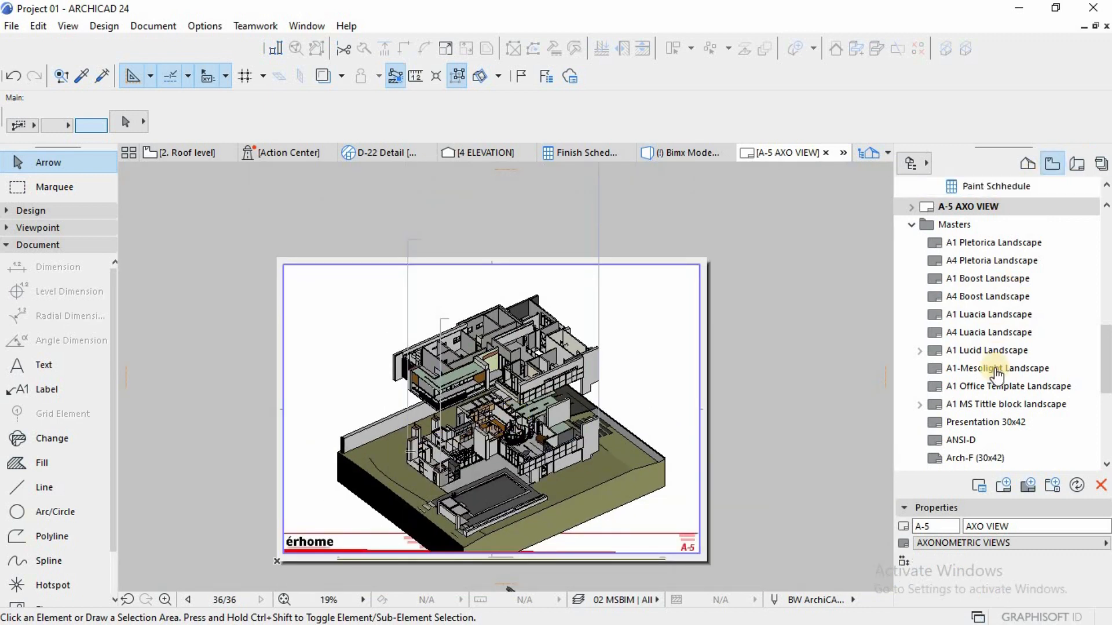
click(984, 419)
drag(864, 416, 496, 269)
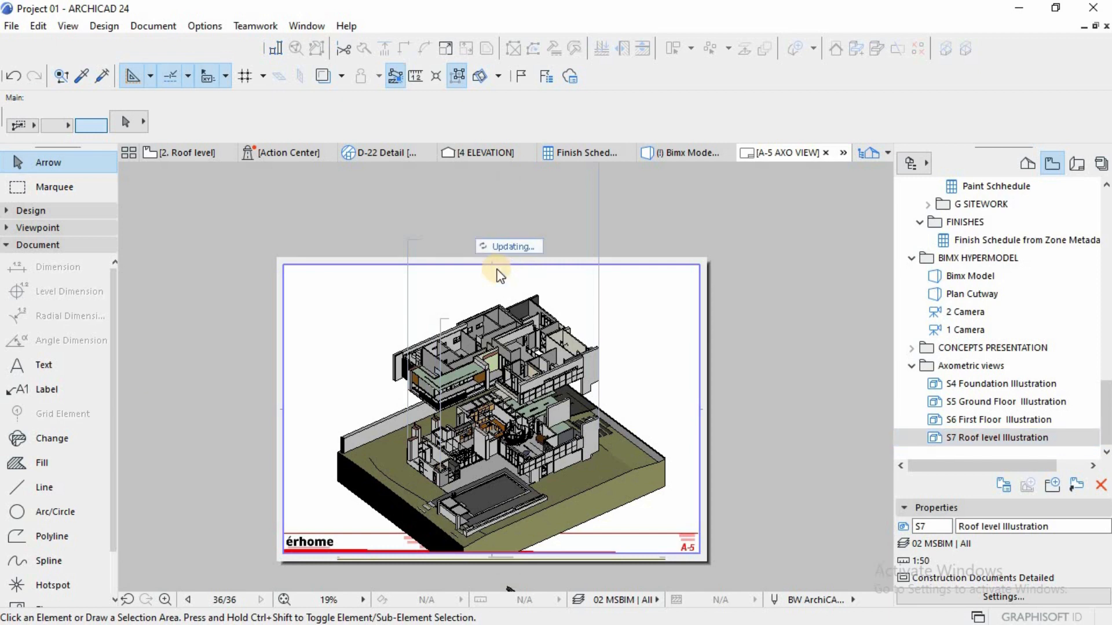
click(655, 222)
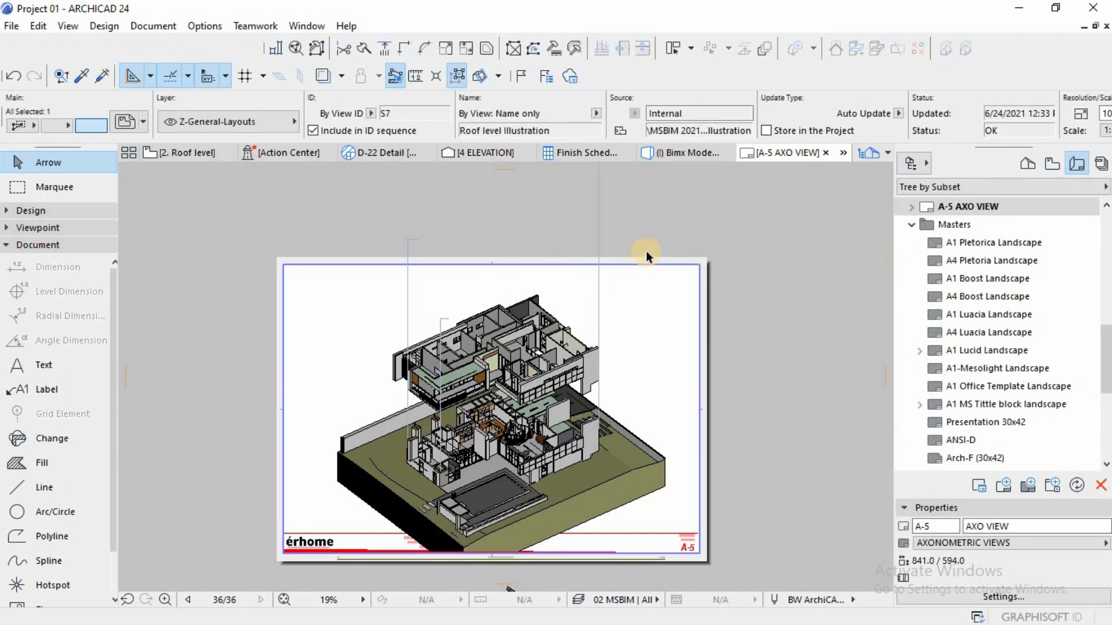
Step: Set the scale of the S7 Roof level Illustration drawing to 1:100
scroll(645, 251, down, 3)
scroll(886, 136, right, 3)
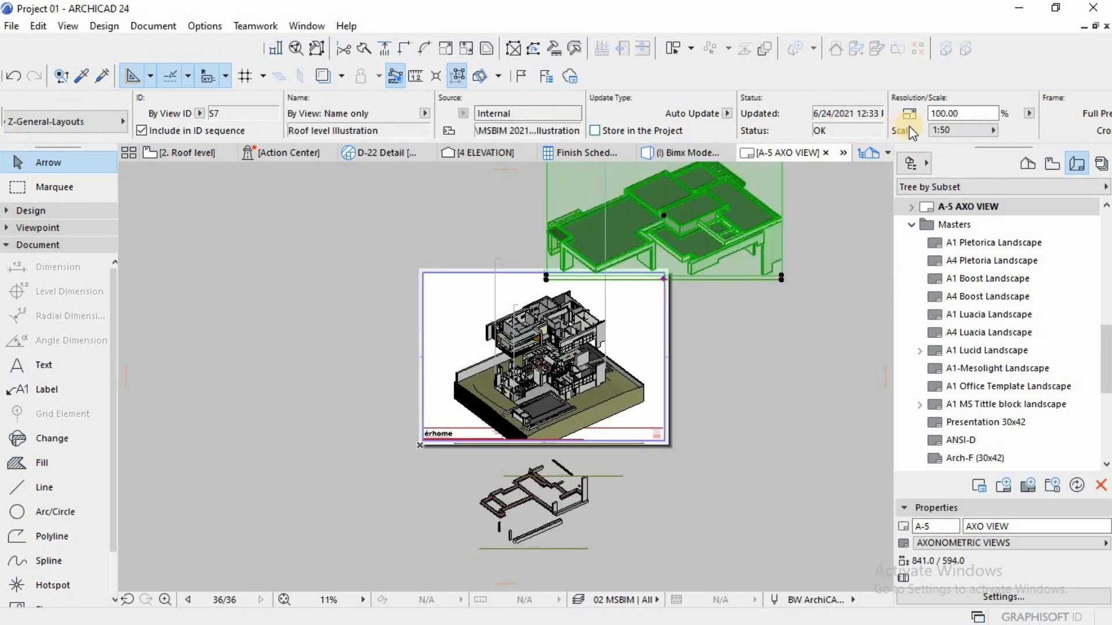
click(947, 130)
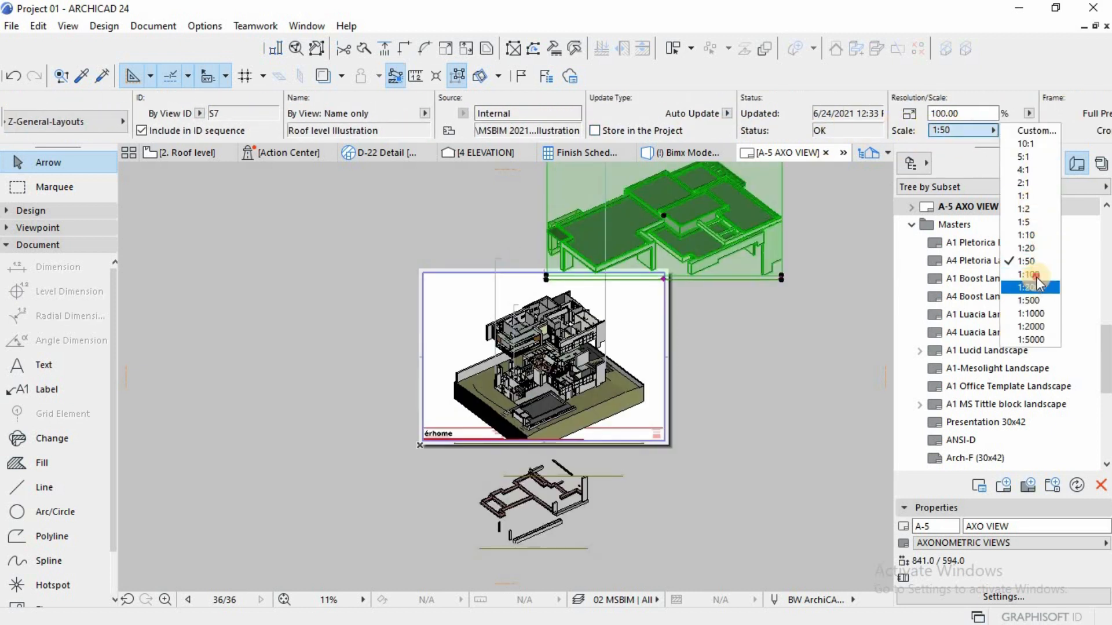
key(Return)
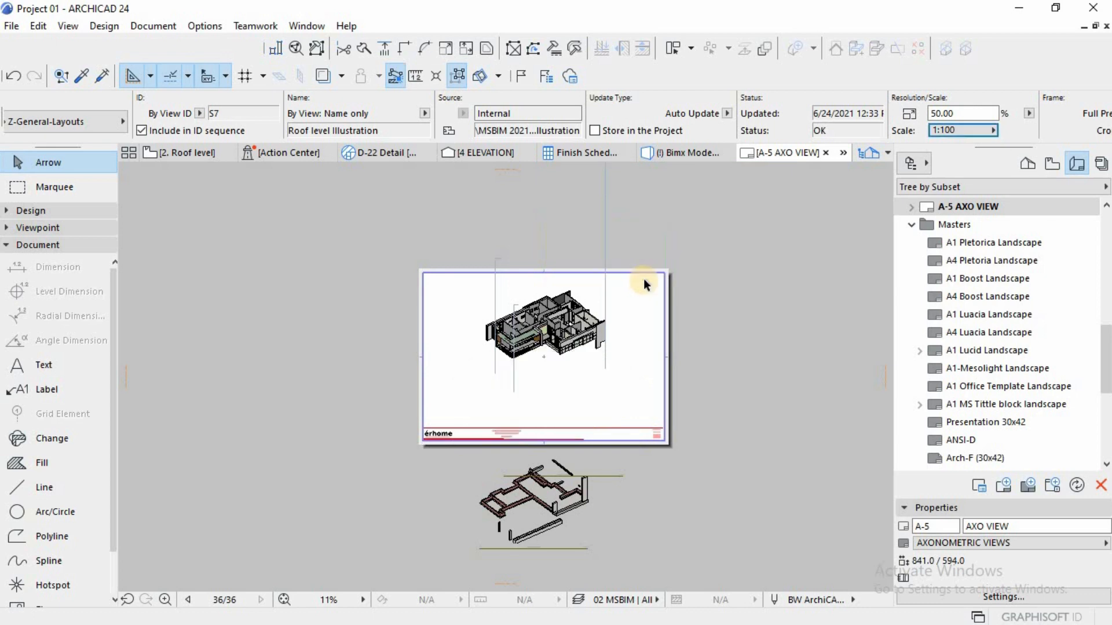
scroll(645, 272, up, 2)
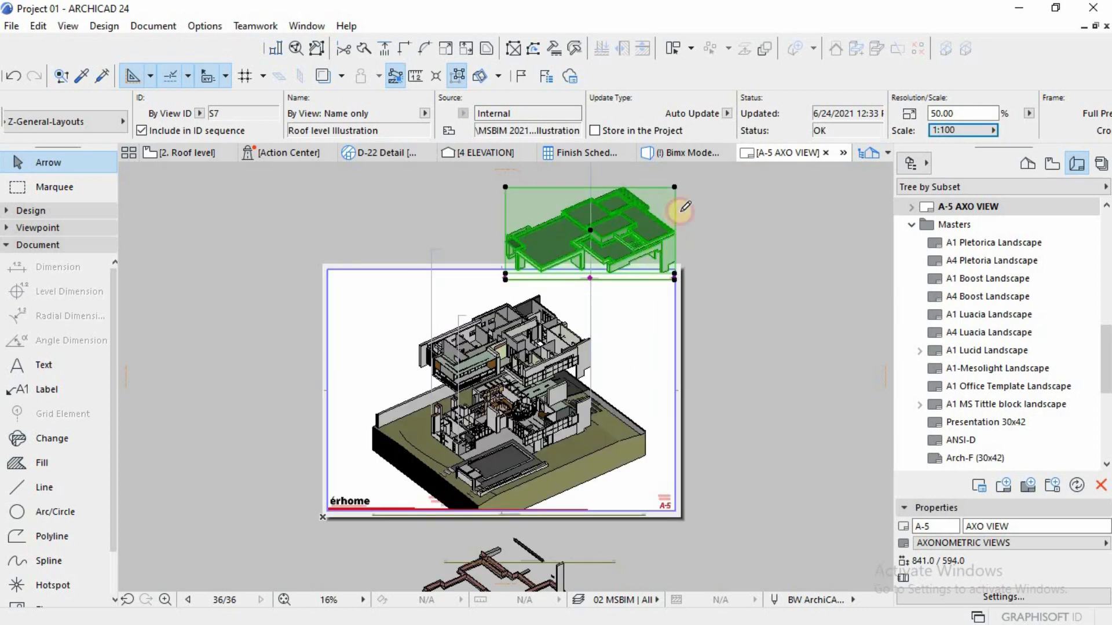
Step: Offset the right edge of the roof level drawing's frame outward and update the drawing to the frame
click(676, 211)
click(887, 277)
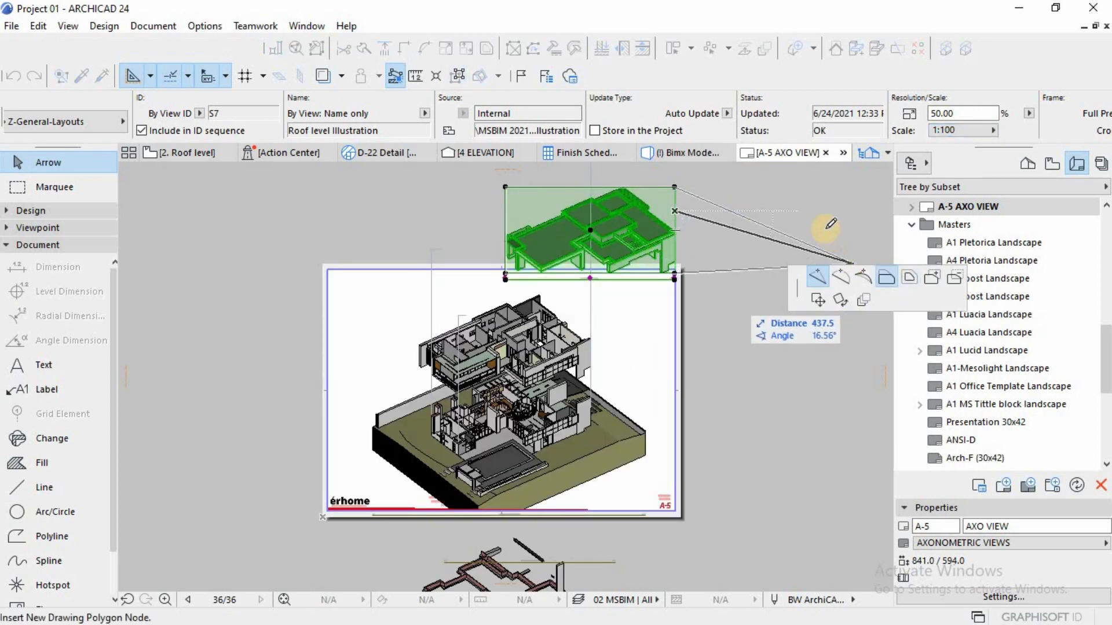
click(824, 272)
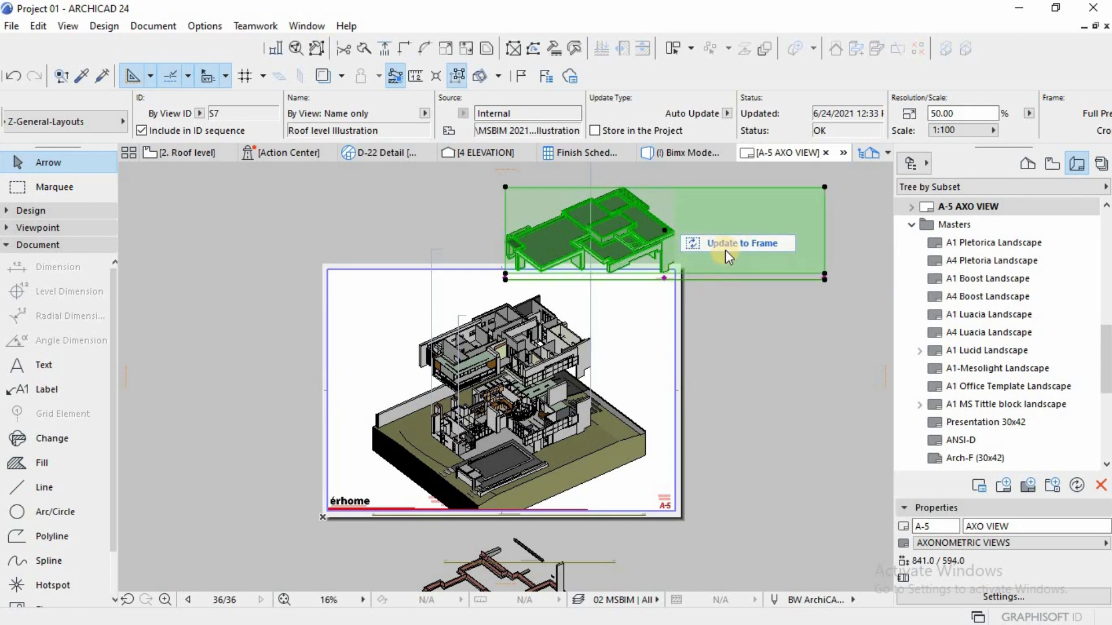
click(726, 249)
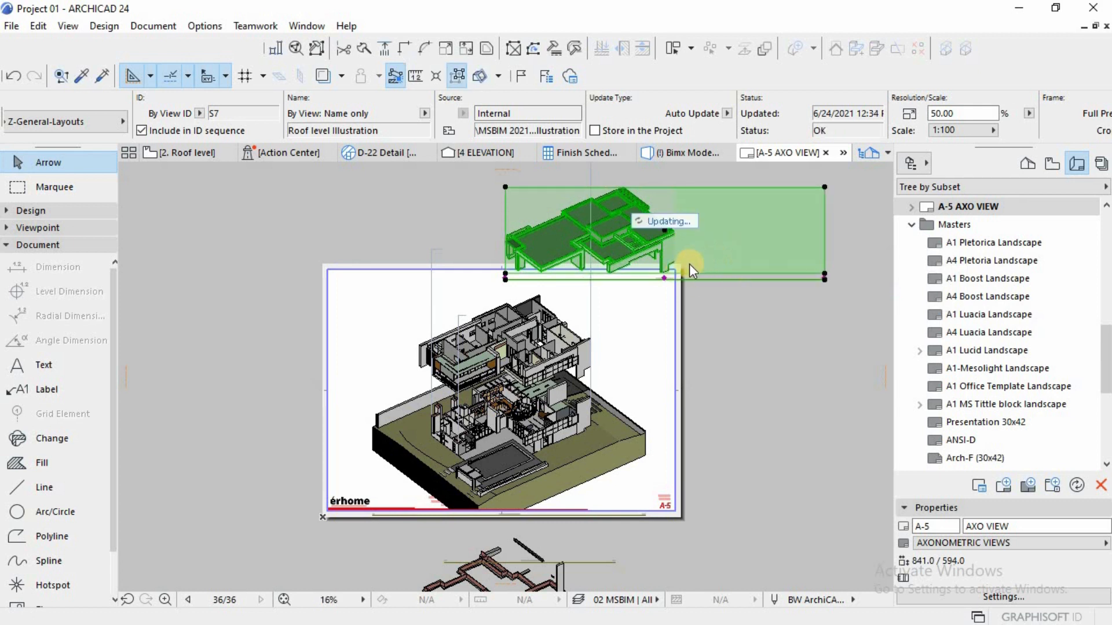
Step: Offset the right edge of the first floor drawing's frame outward to near the sheet's right margin and update the drawing to the frame
click(578, 321)
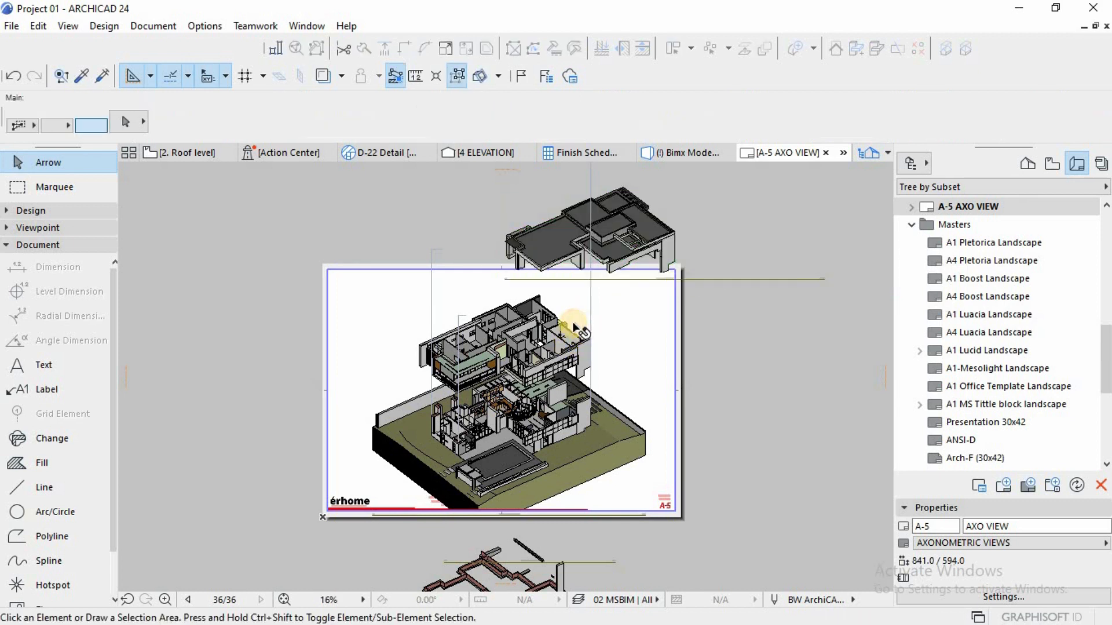
click(590, 325)
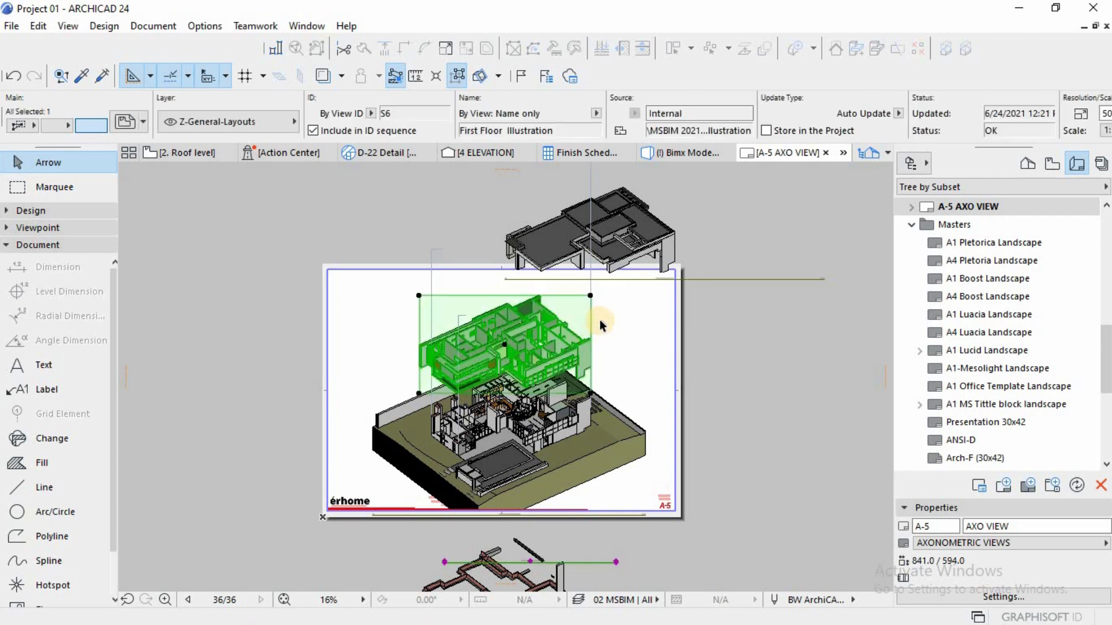
click(591, 322)
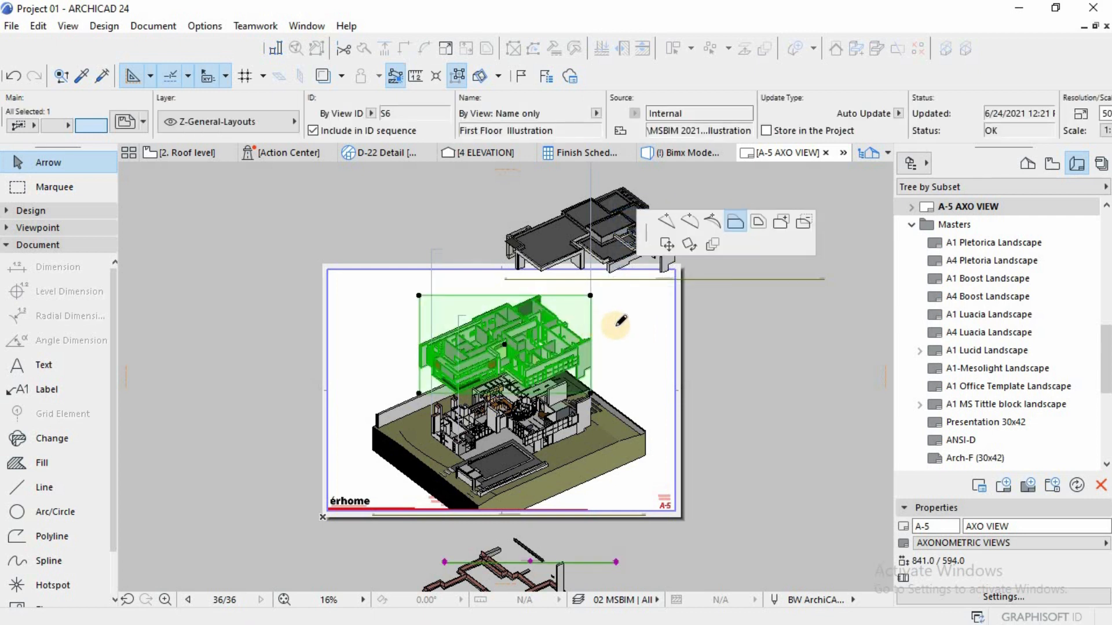
key(Escape)
click(592, 319)
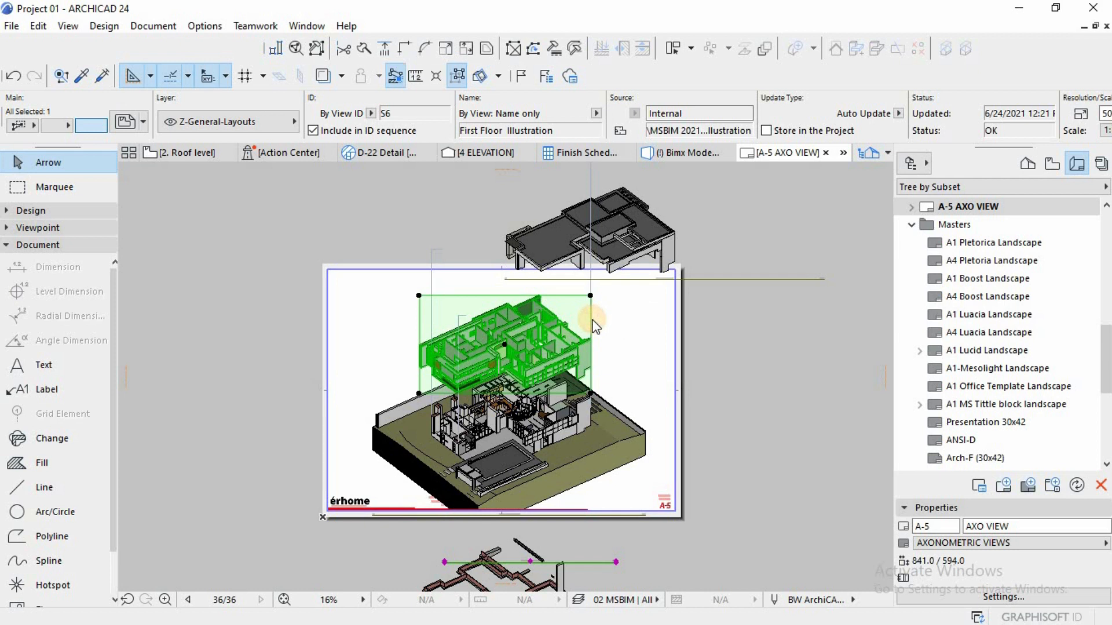
click(672, 318)
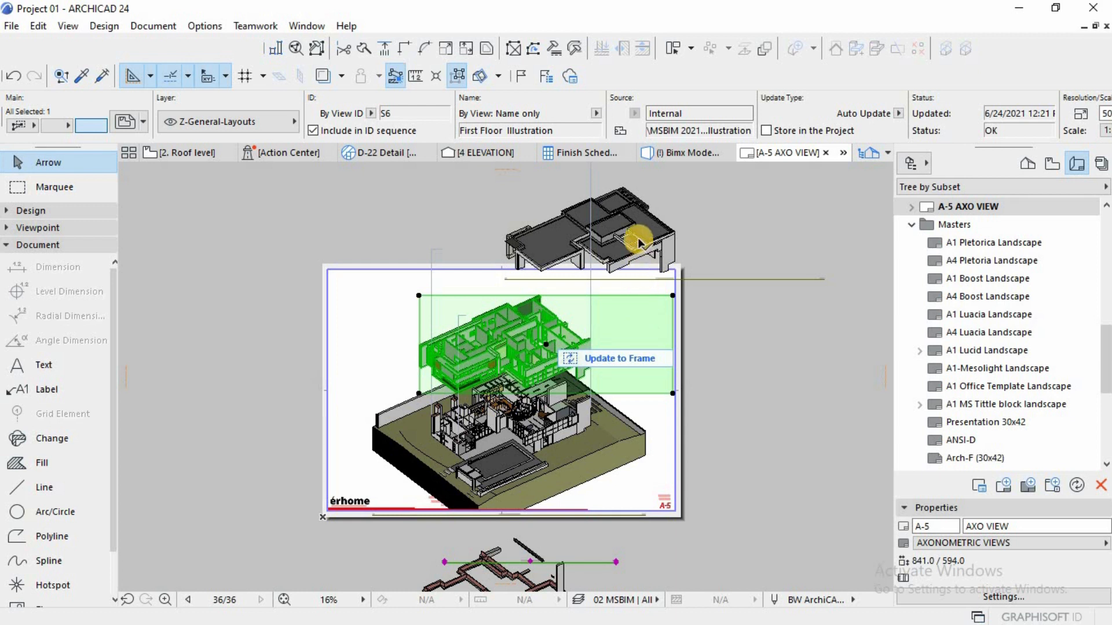
click(619, 360)
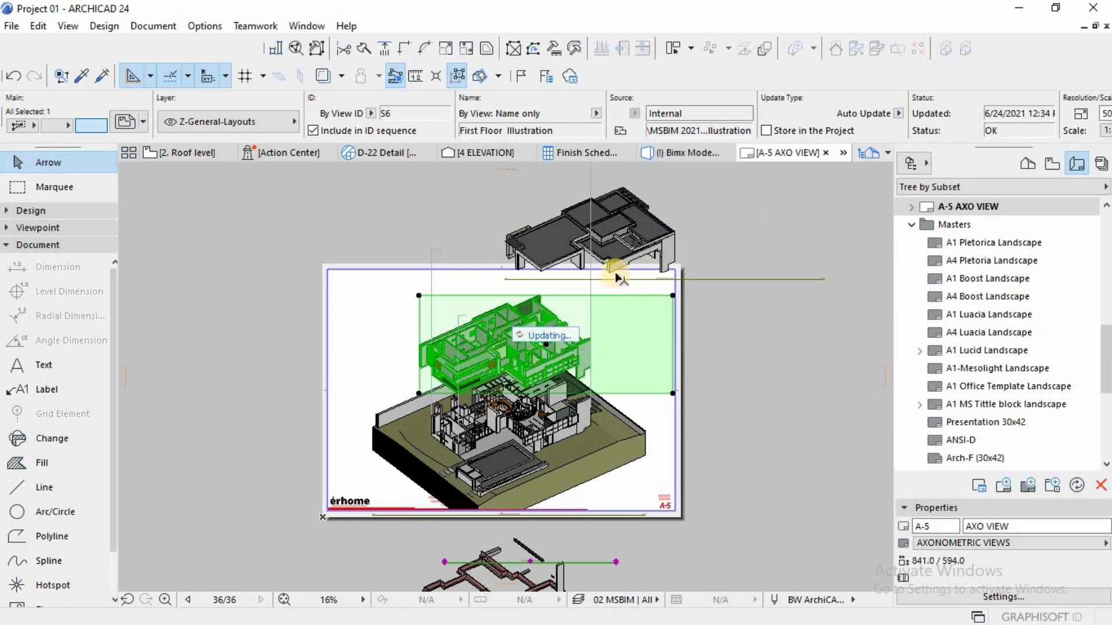
key(Escape)
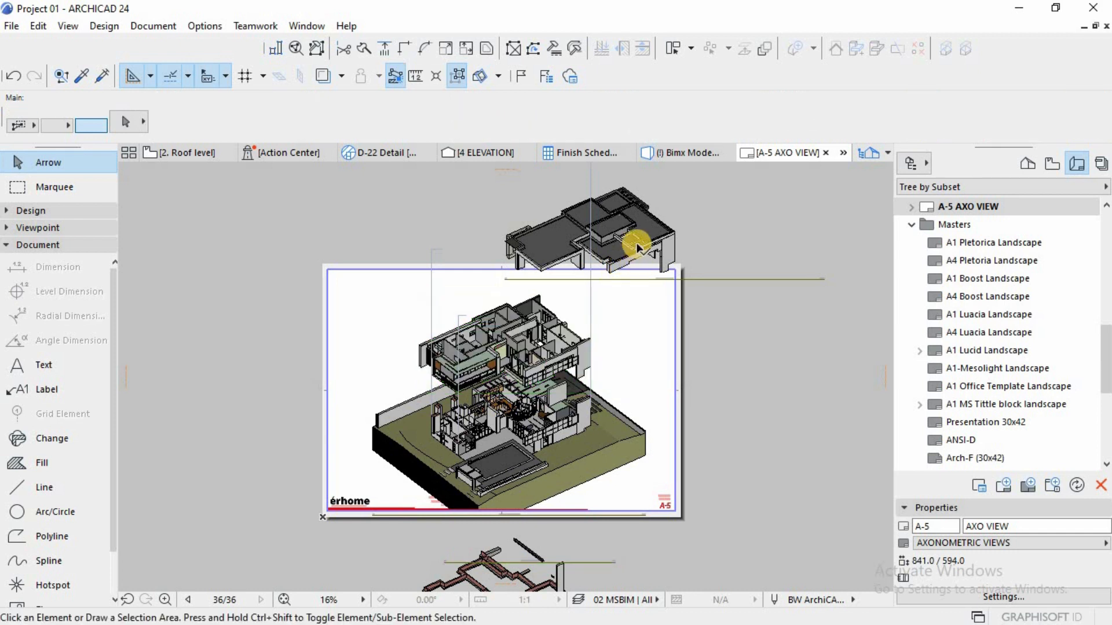
Step: Move the roof level drawing horizontally left about 198 mm so its right corner aligns with the right vertical guide line
click(636, 245)
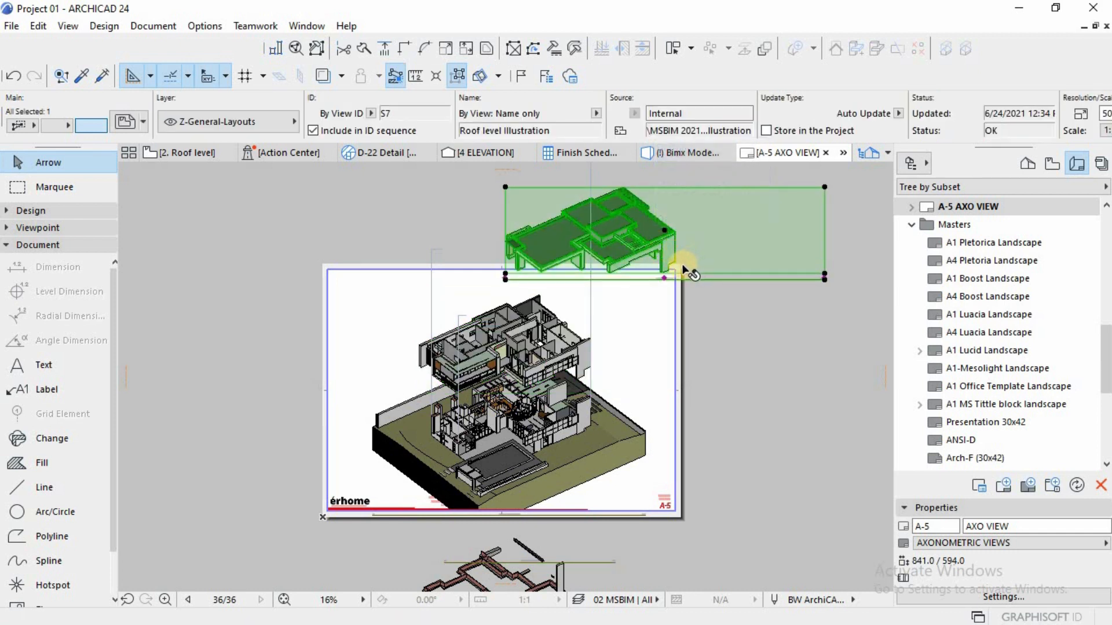
key(ctrl+d)
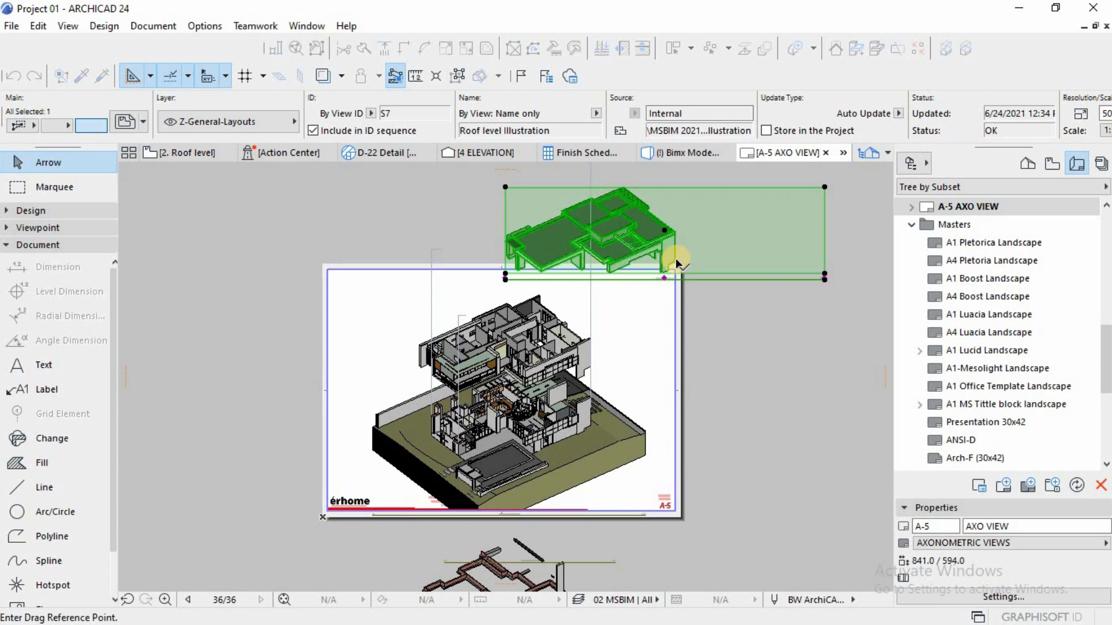
click(674, 261)
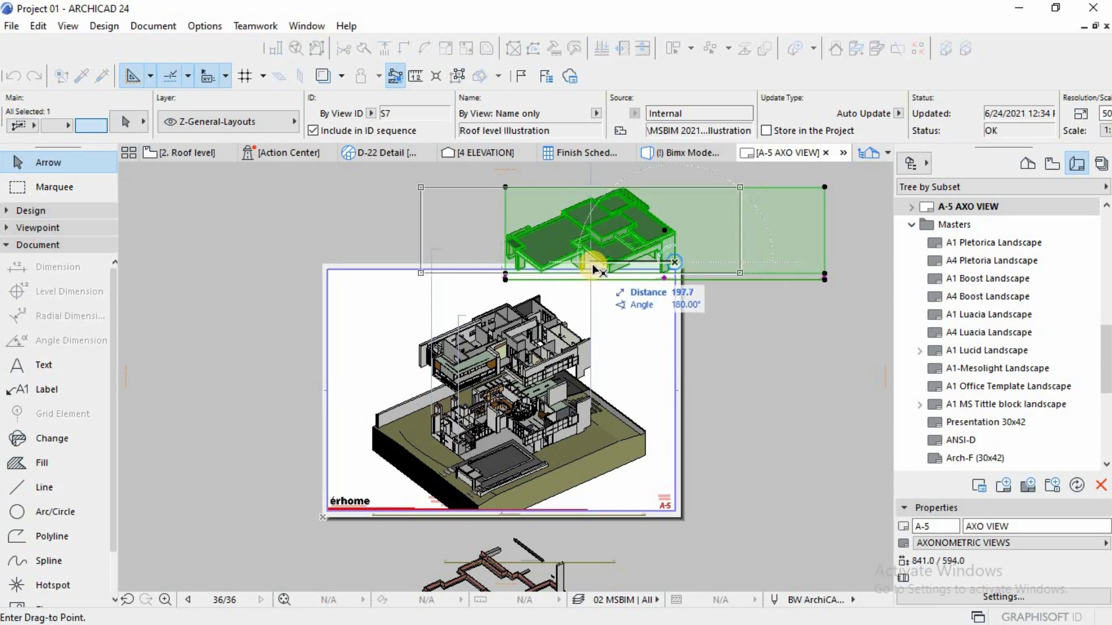
click(592, 263)
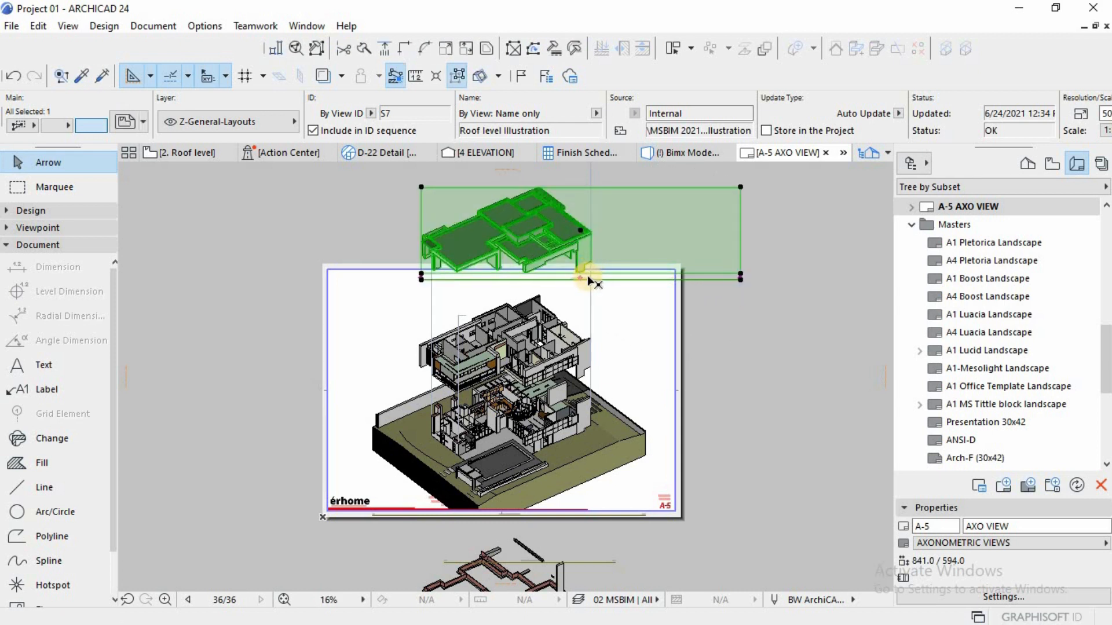
key(Escape)
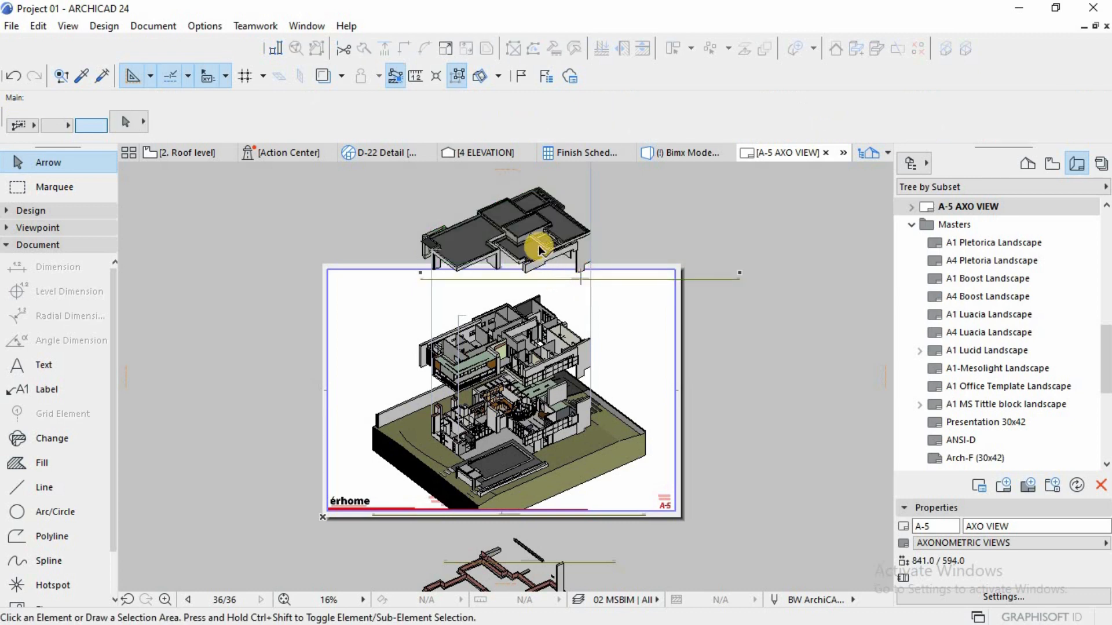
Step: Move the roof level drawing's title straight down about 703 mm, off the sheet beside the drawing below it
click(539, 248)
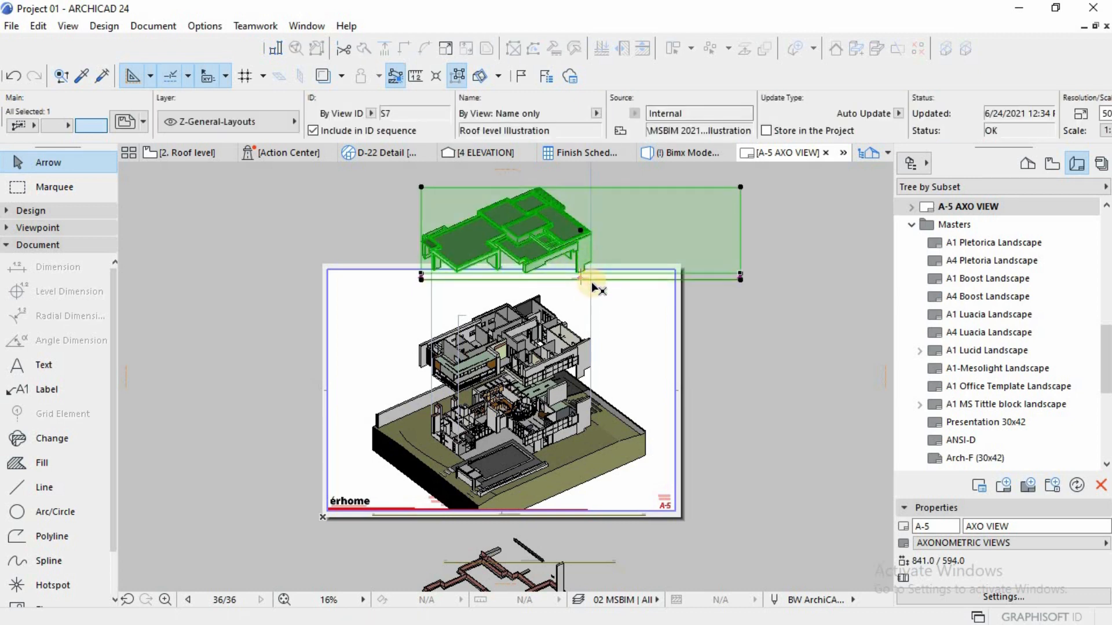
scroll(597, 288, up, 3)
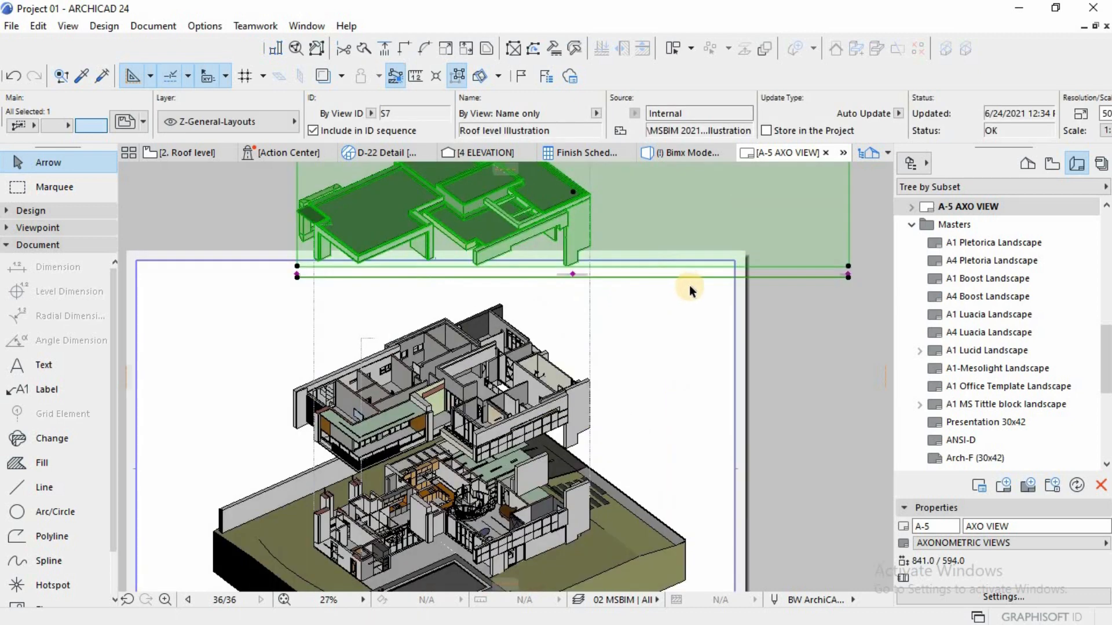
click(849, 276)
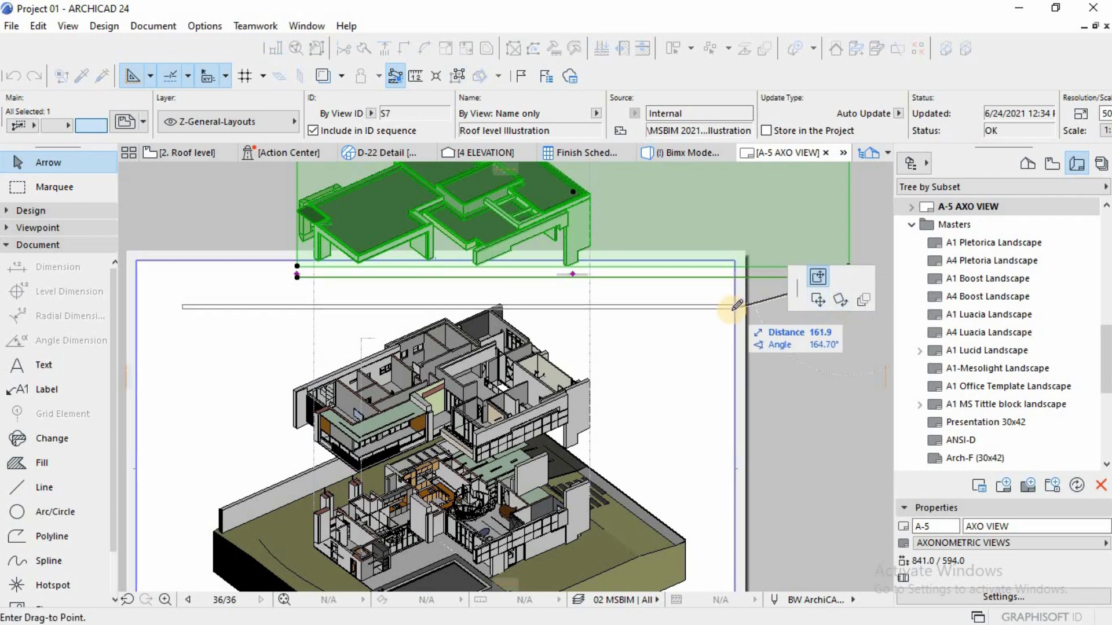
scroll(739, 325, down, 3)
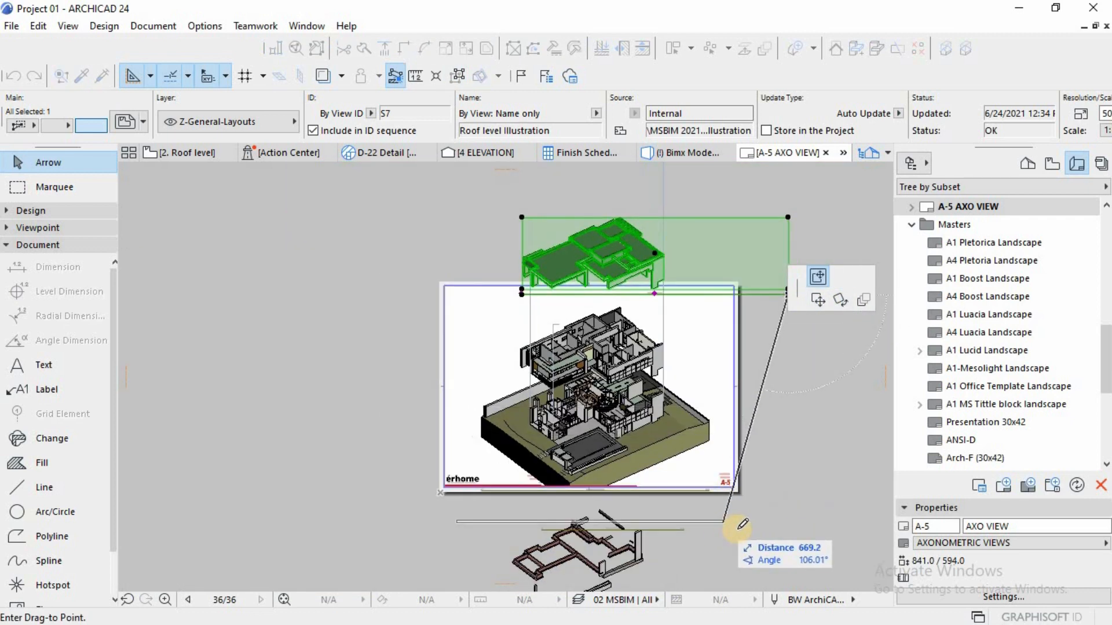
click(760, 542)
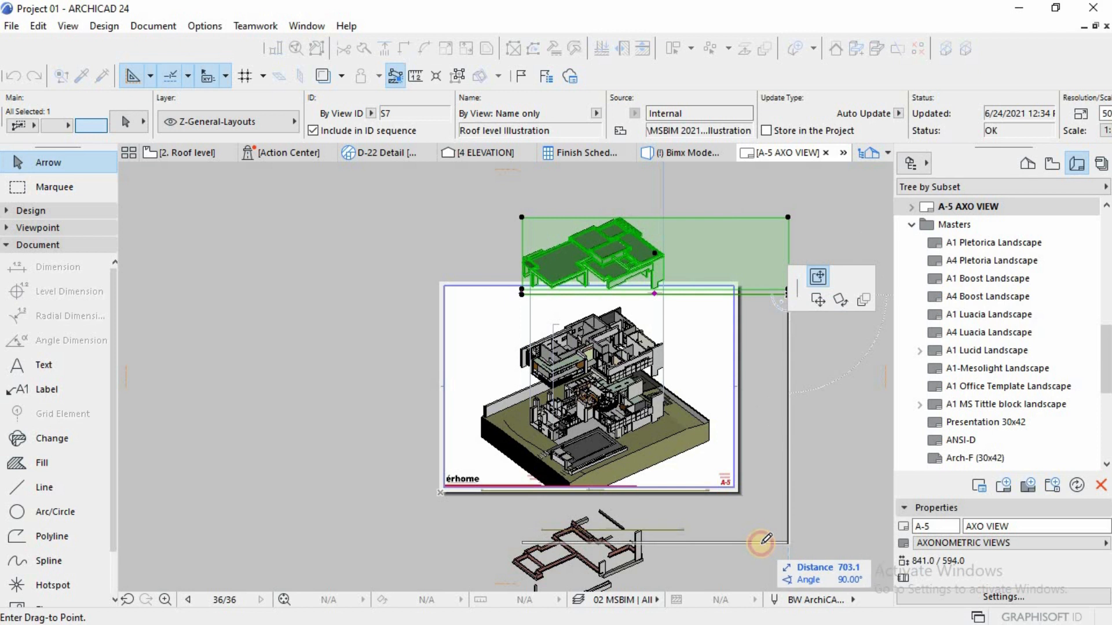
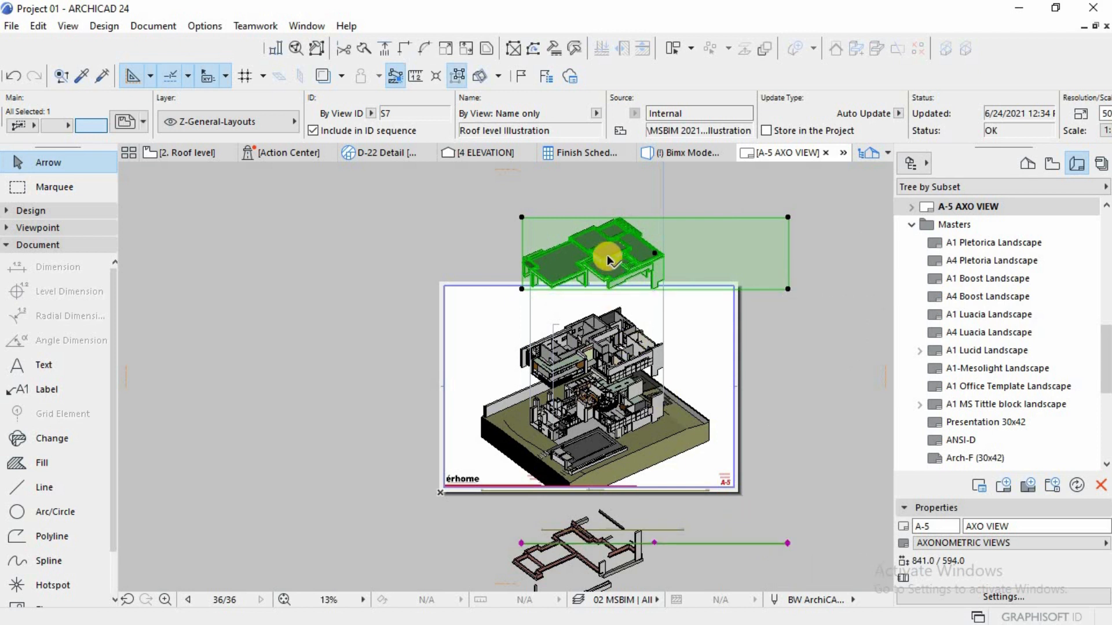
Step: Move the roof level drawing straight down about 87 mm, closer to the first floor drawing
click(663, 289)
click(817, 300)
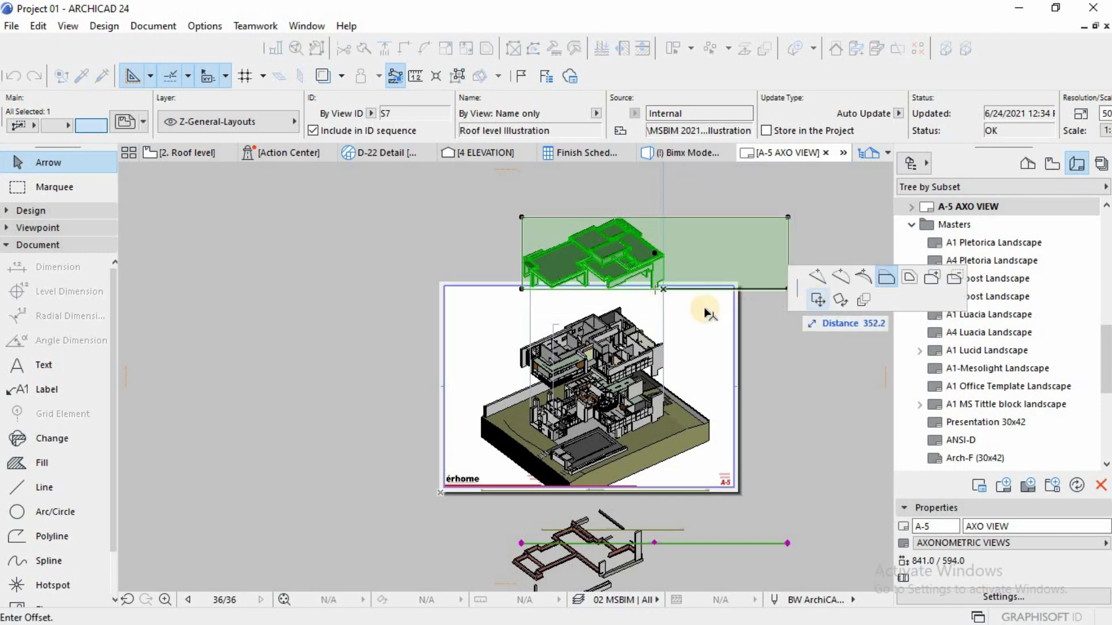
click(664, 319)
click(648, 350)
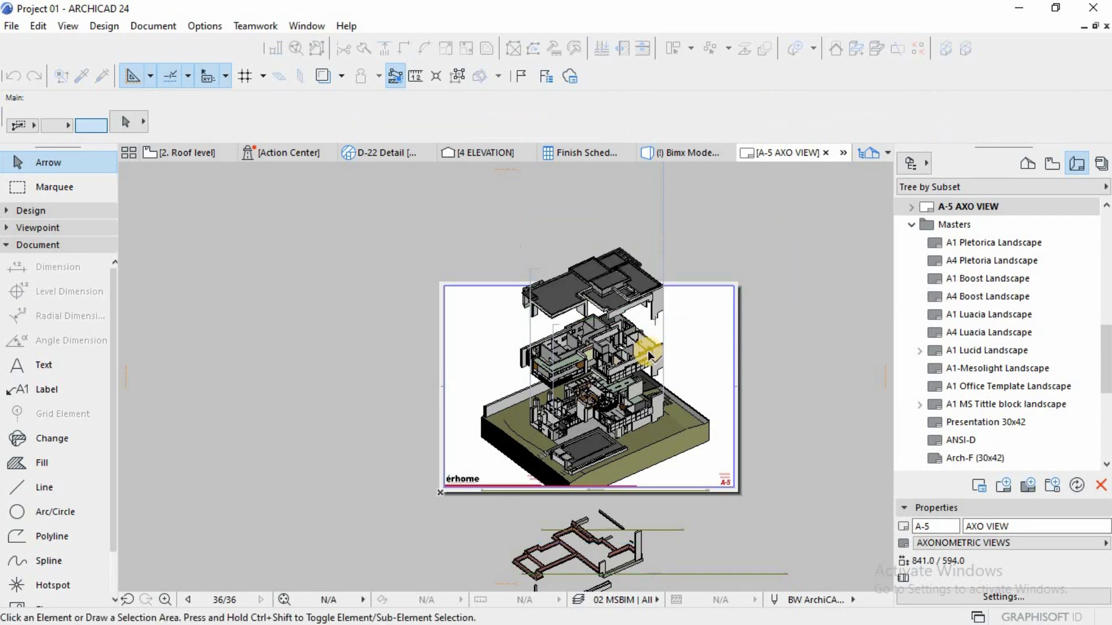
Step: Move the dashed vertical guide line at the first floor drawing straight up so it reaches the roof level drawing
scroll(648, 350, up, 3)
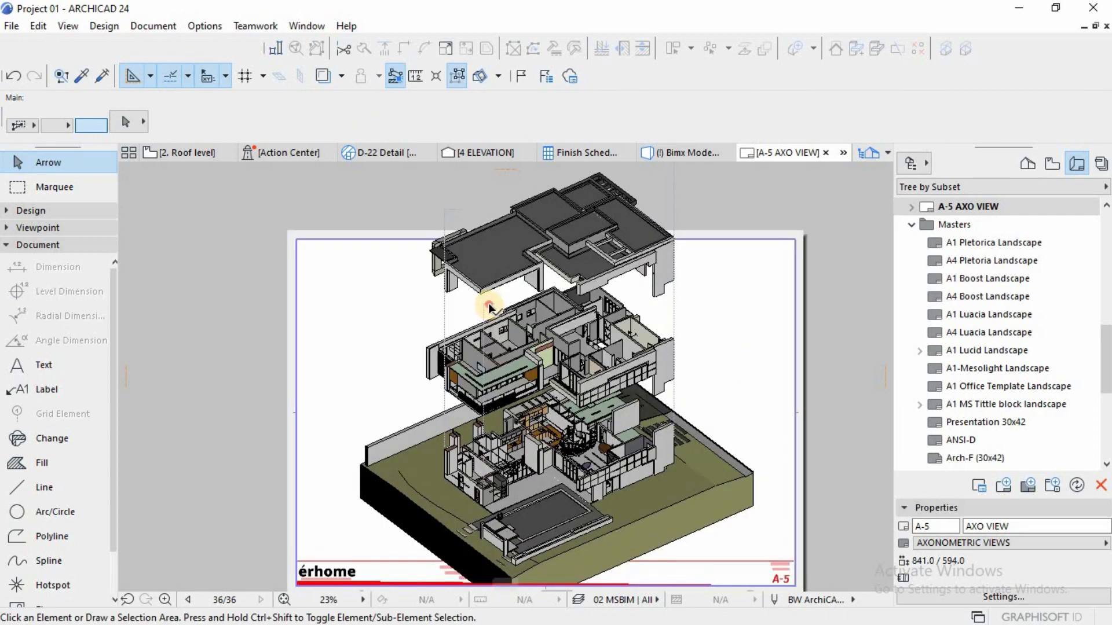
click(488, 303)
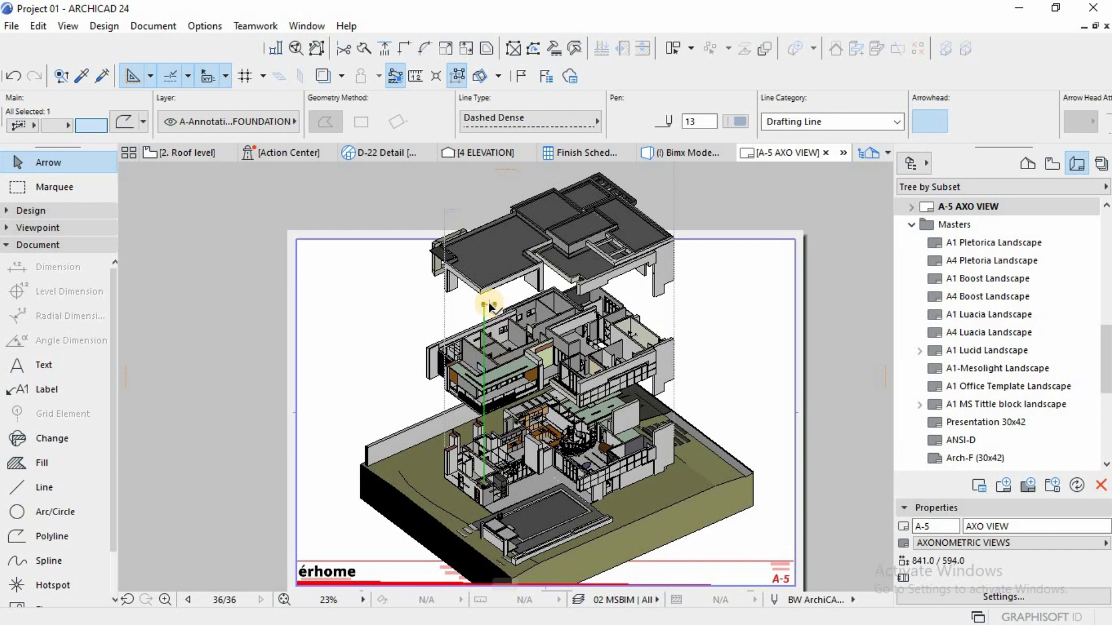
click(488, 304)
click(818, 300)
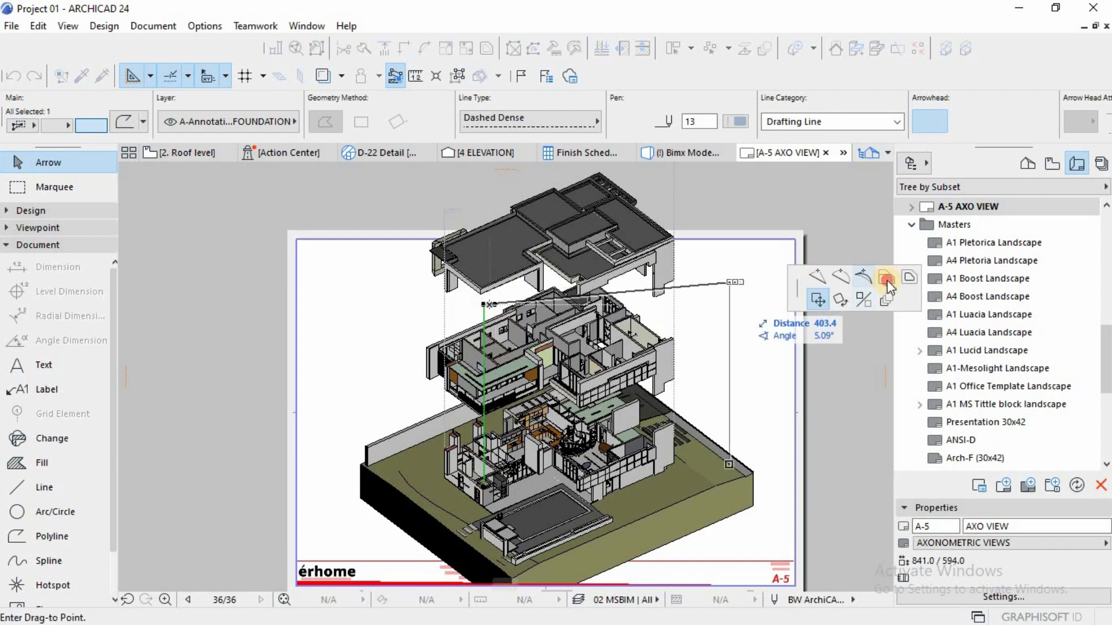
click(501, 194)
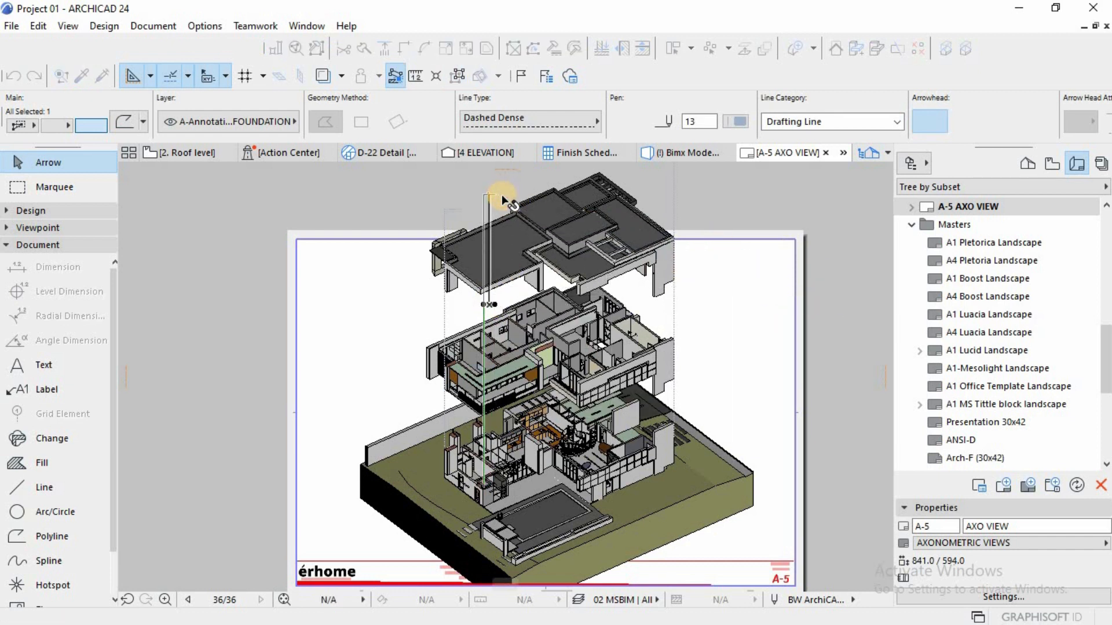
key(Escape)
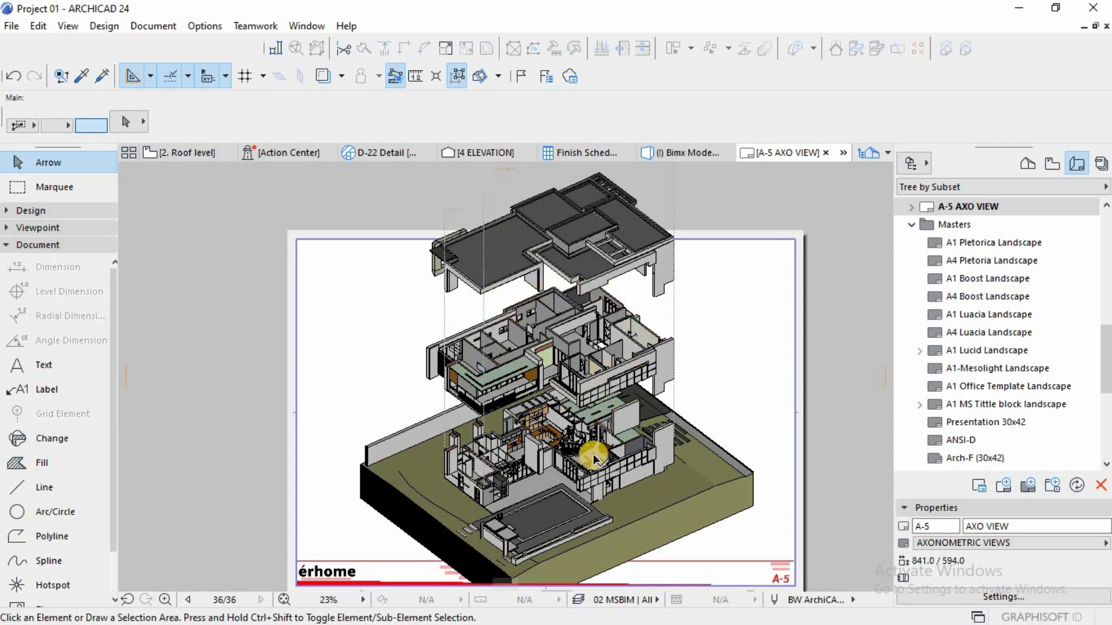
Step: Examine how the three stacked axonometric drawings line up with the dashed guide lines, up close and across the whole sheet
scroll(593, 454, up, 3)
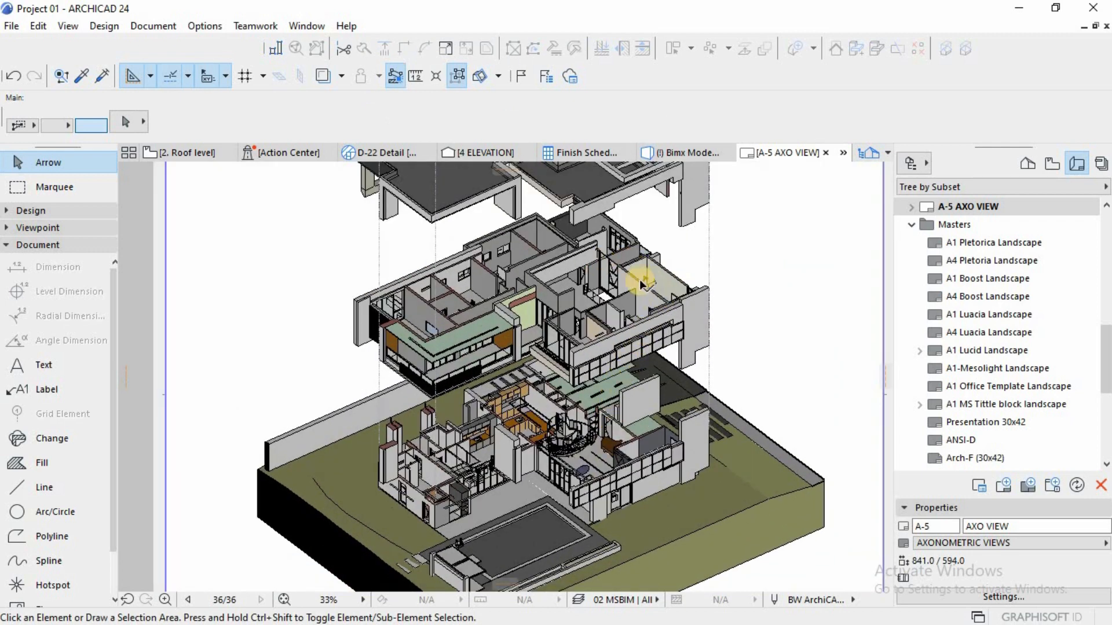
scroll(665, 467, down, 3)
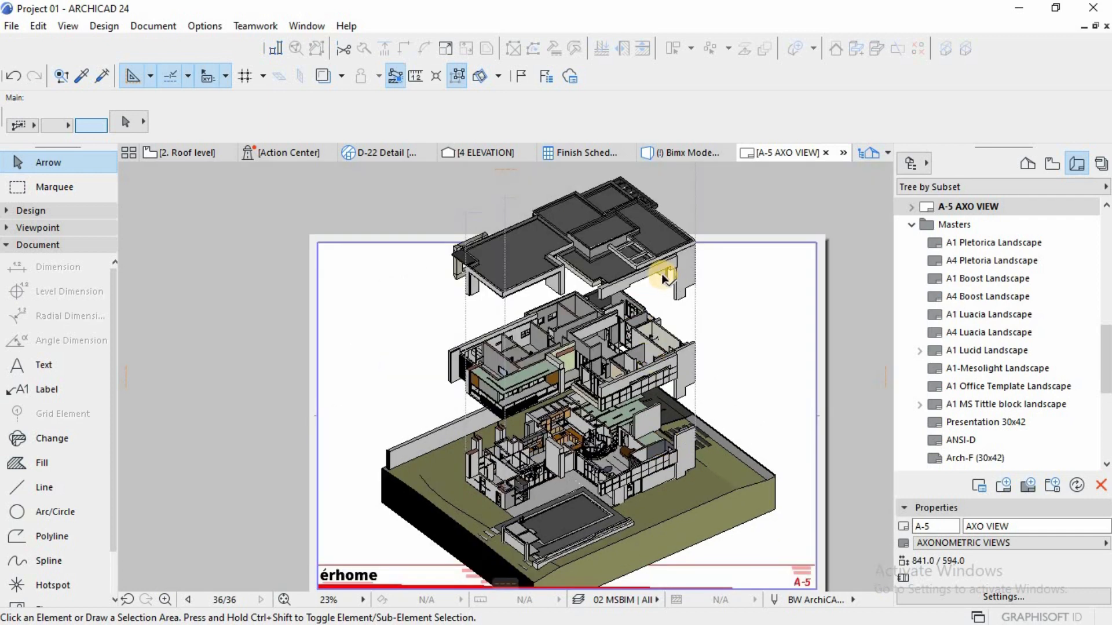
scroll(631, 363, down, 2)
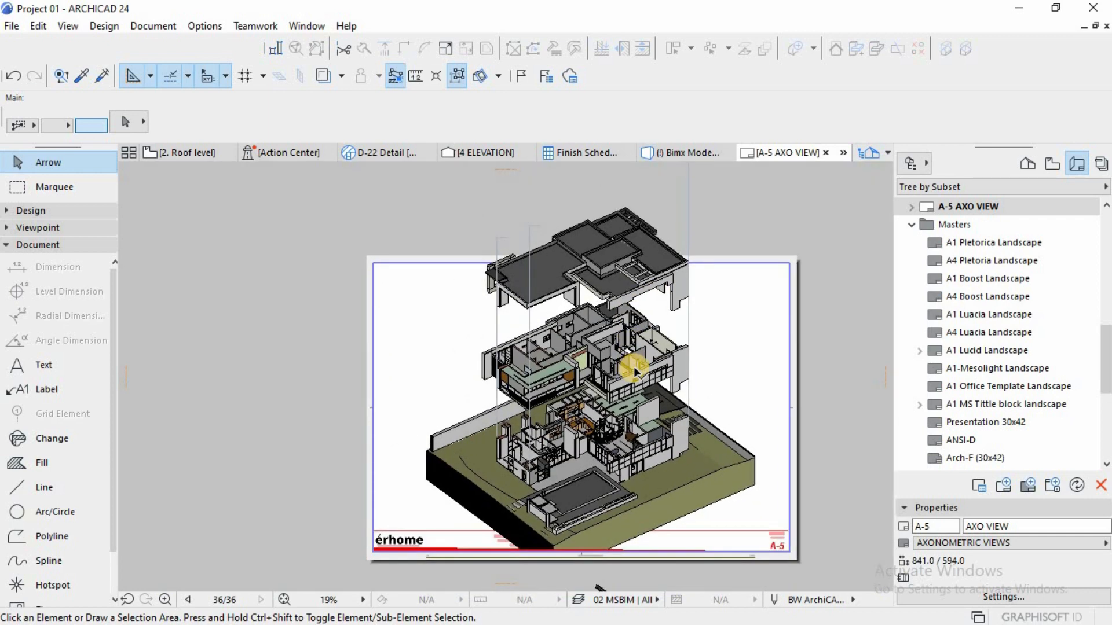
scroll(634, 366, up, 1)
scroll(639, 431, up, 3)
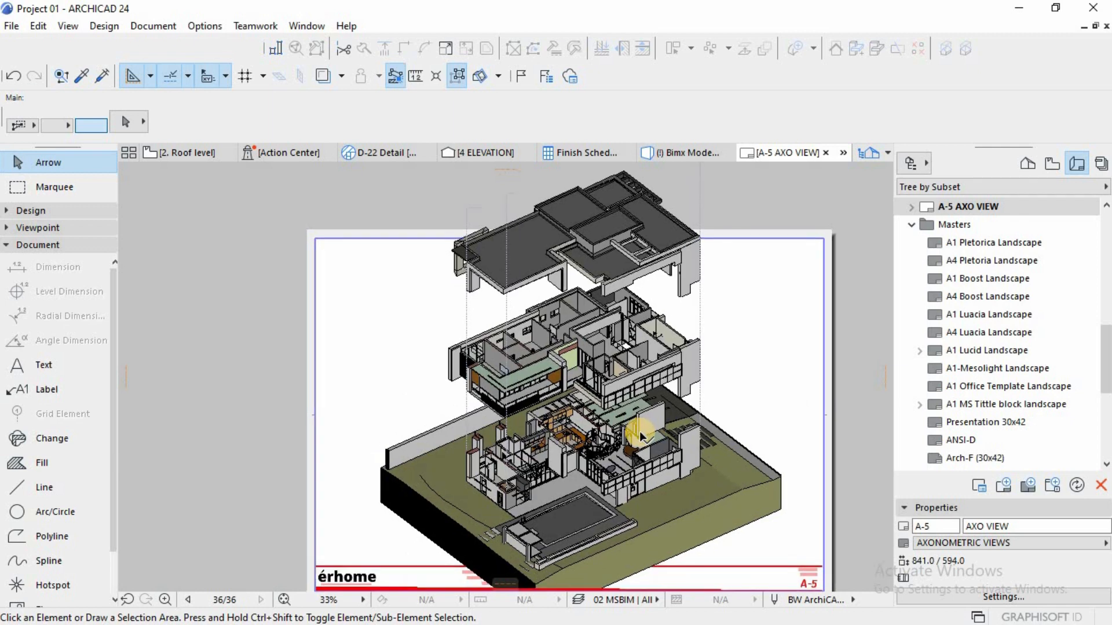
scroll(638, 434, down, 2)
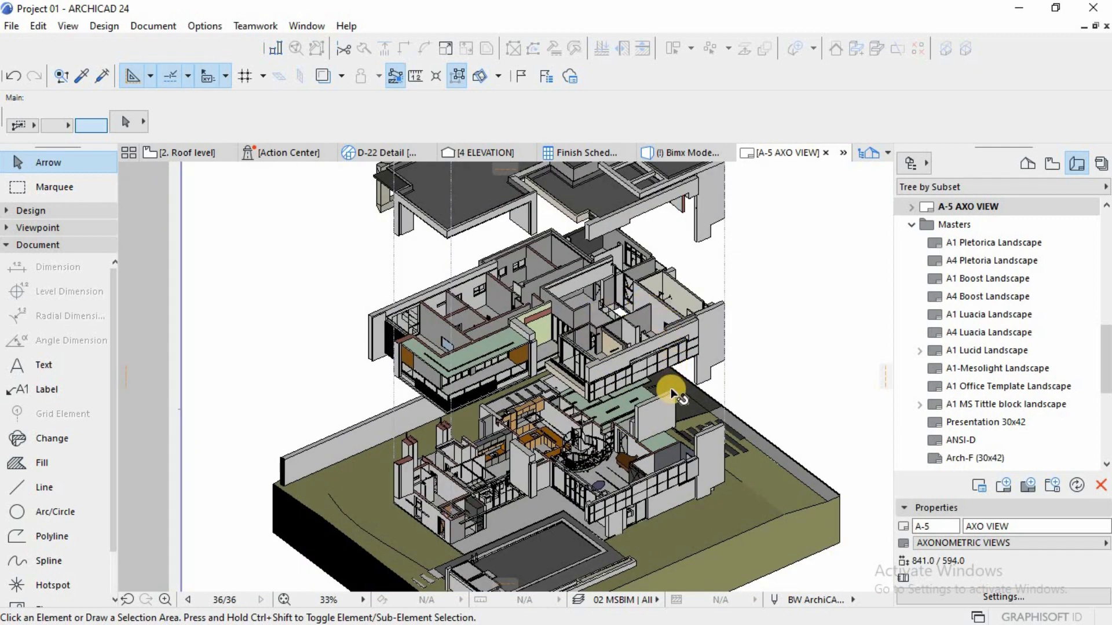
scroll(670, 388, down, 2)
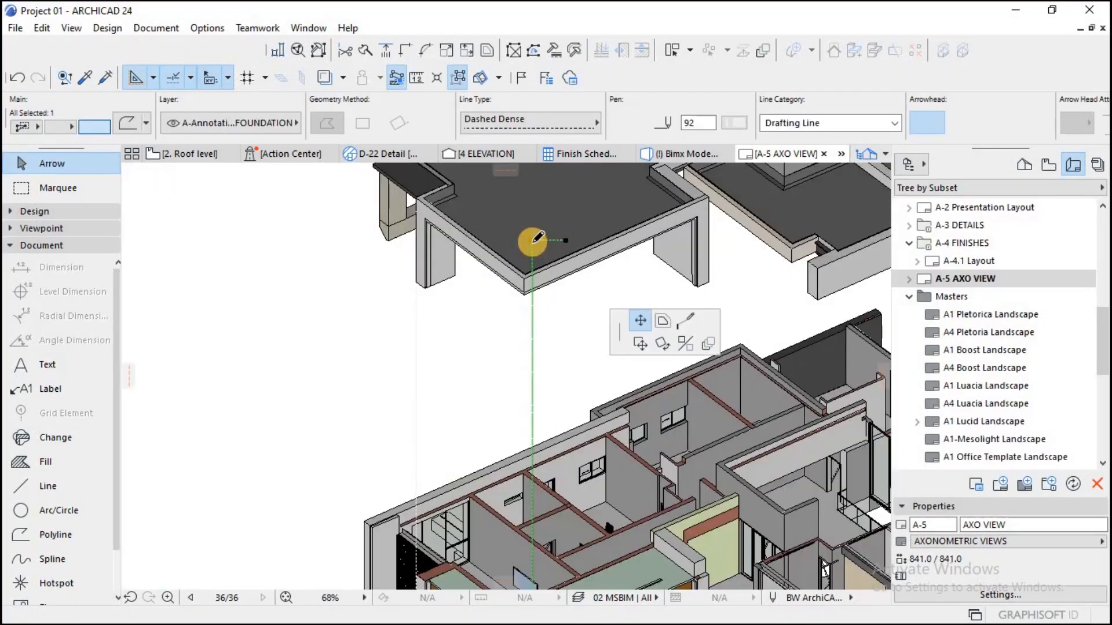
Step: Collapse the short horizontal segment atop the inner guide line and move the line horizontally left to the first floor drawing's lowest balcony corner
drag(566, 240, 533, 245)
click(532, 242)
scroll(536, 307, down, 5)
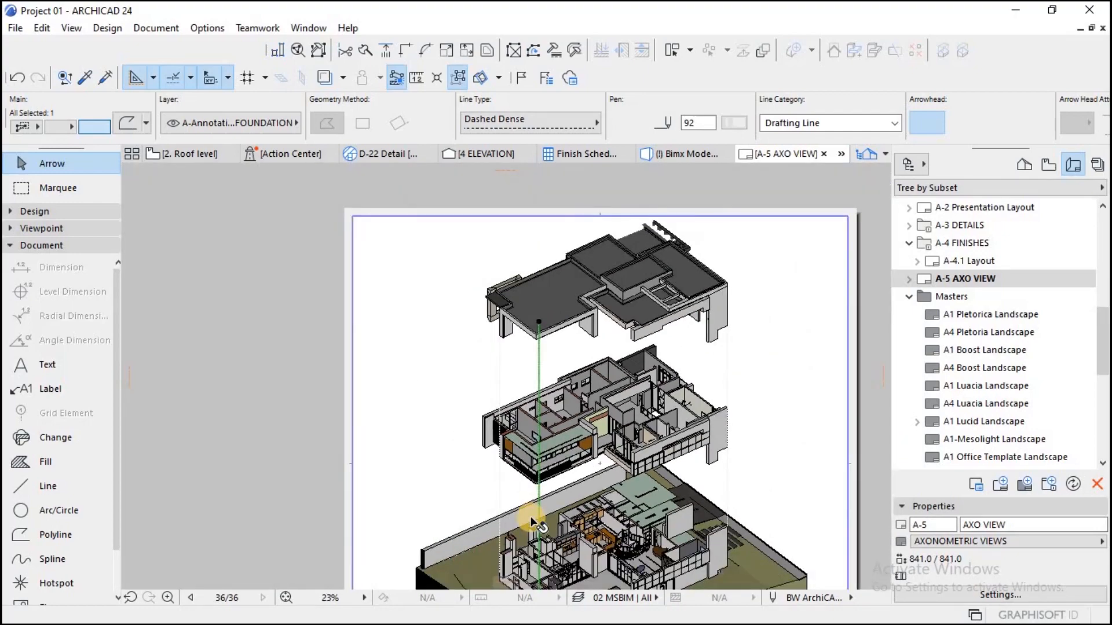
scroll(534, 523, up, 6)
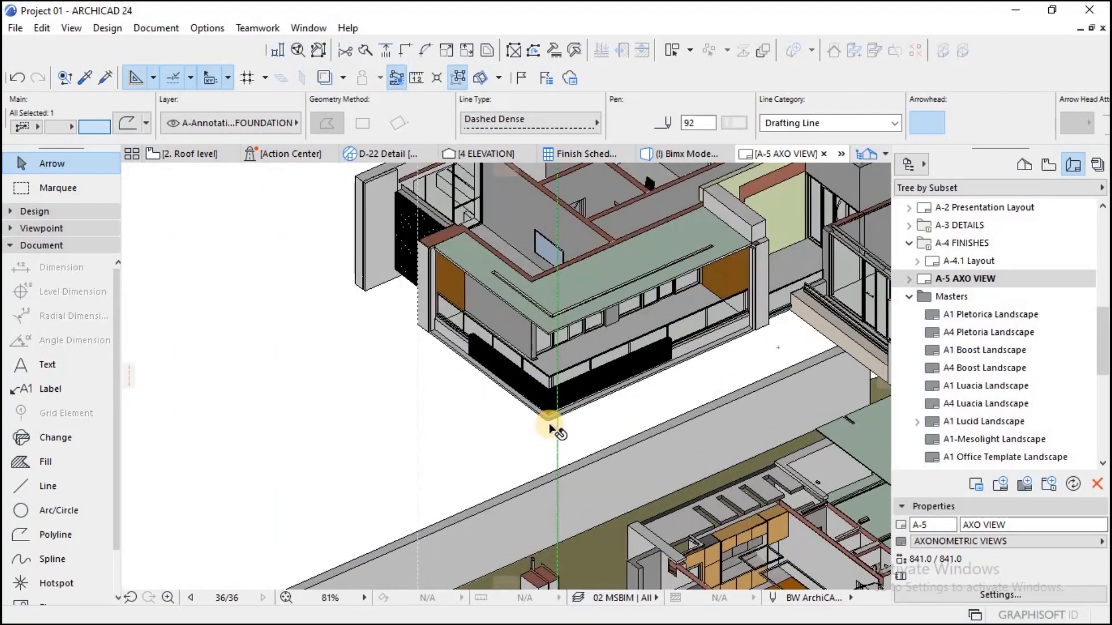
scroll(549, 426, up, 3)
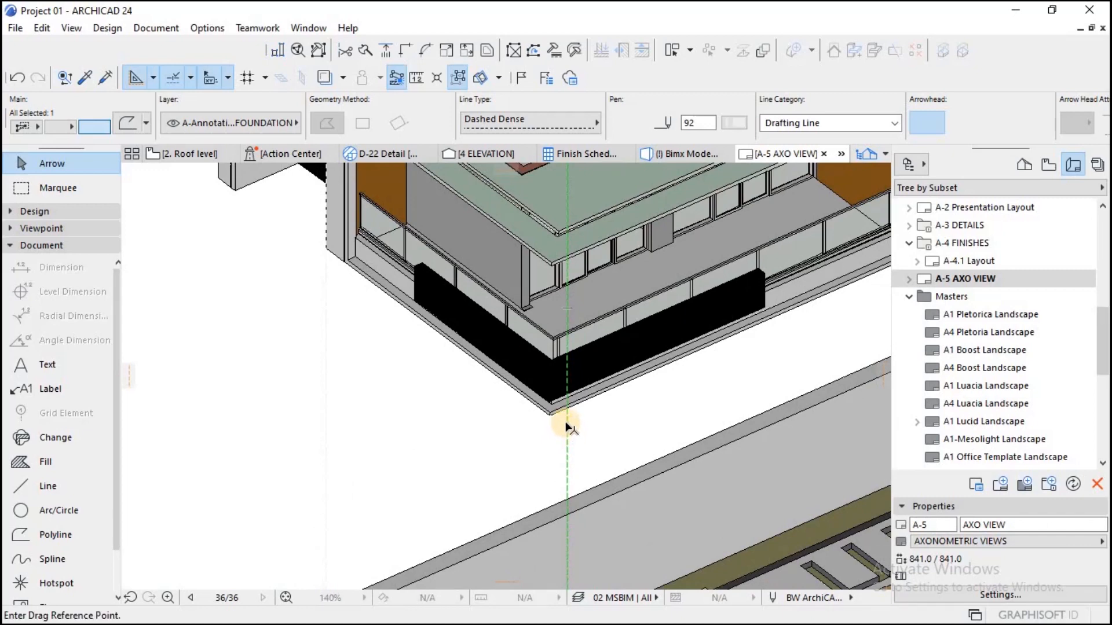
click(567, 423)
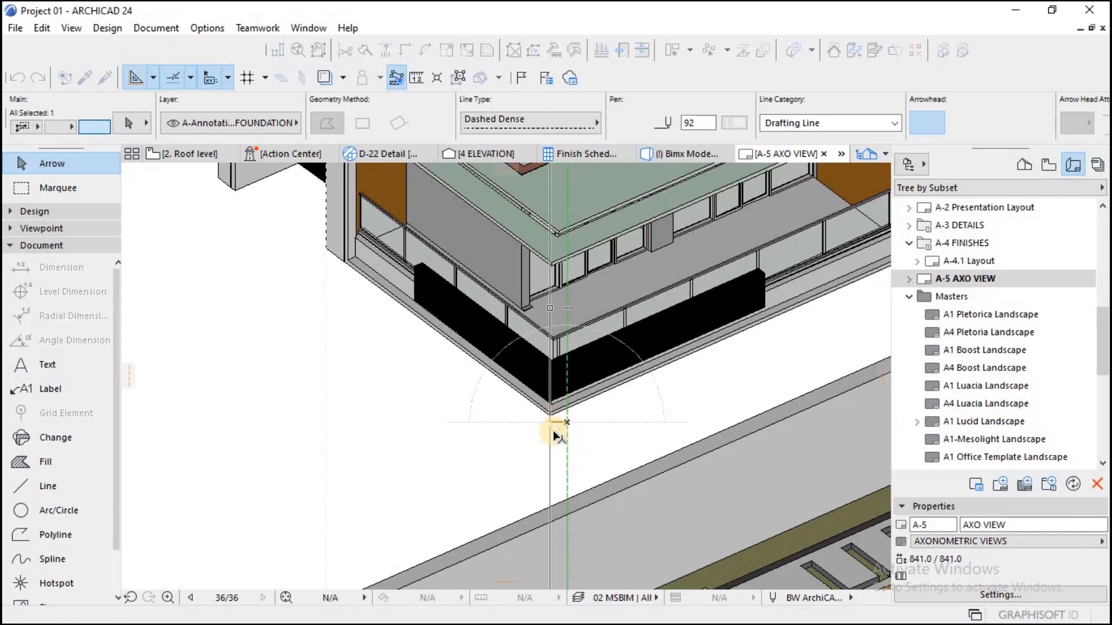
scroll(554, 434, down, 6)
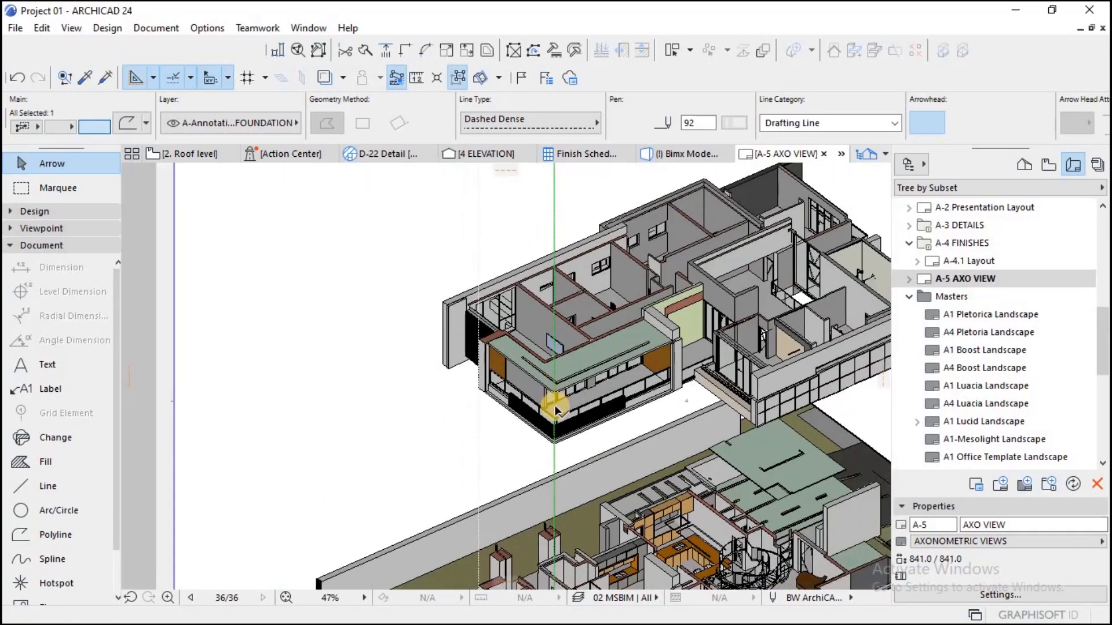
Step: Shorten the inner guide line by moving its top node straight down about 11 mm to the roof drawing's lower front corner
scroll(554, 409, down, 4)
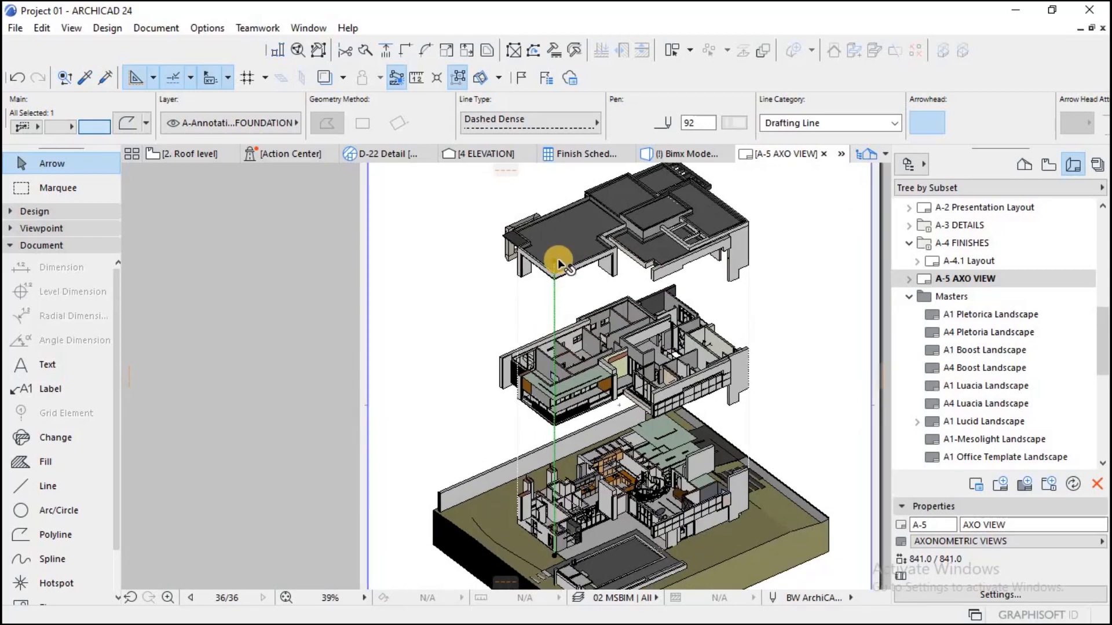
scroll(557, 258, up, 5)
click(544, 269)
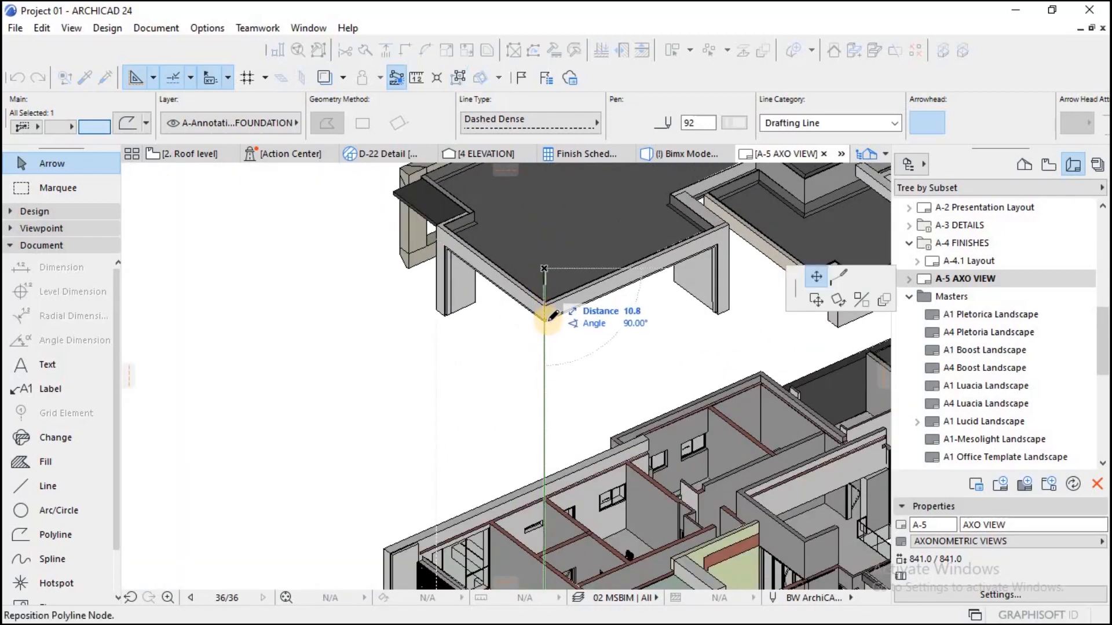
key(Escape)
key(Escape)
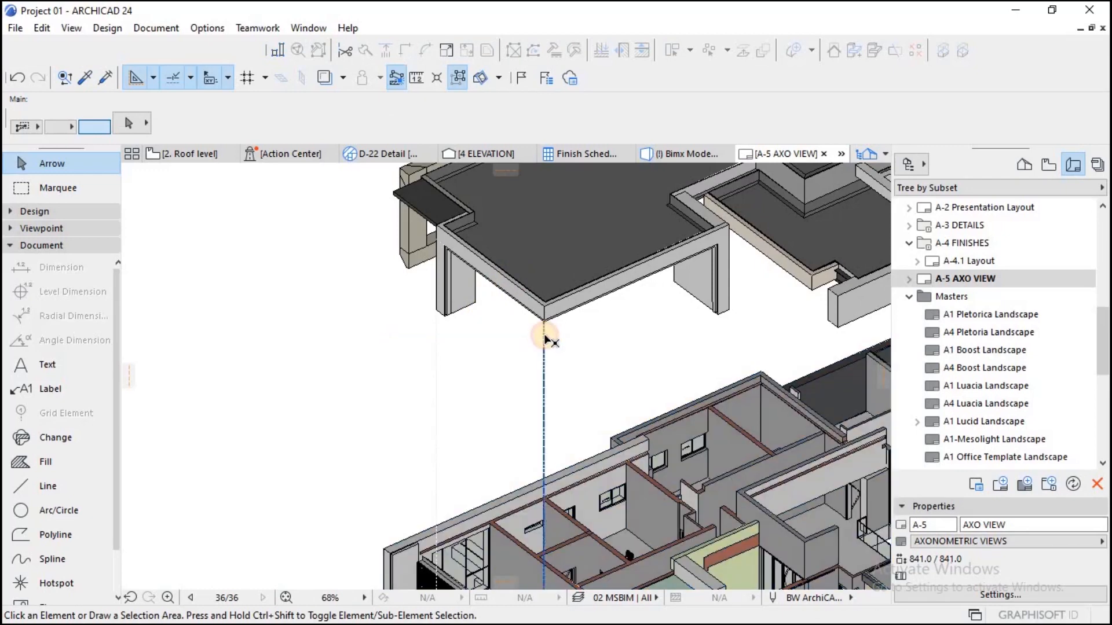
Step: Drag a copy of the inner guide line about 102 mm right to the base of the roof's adjacent support
click(543, 335)
key(ctrl+shift+d)
click(544, 321)
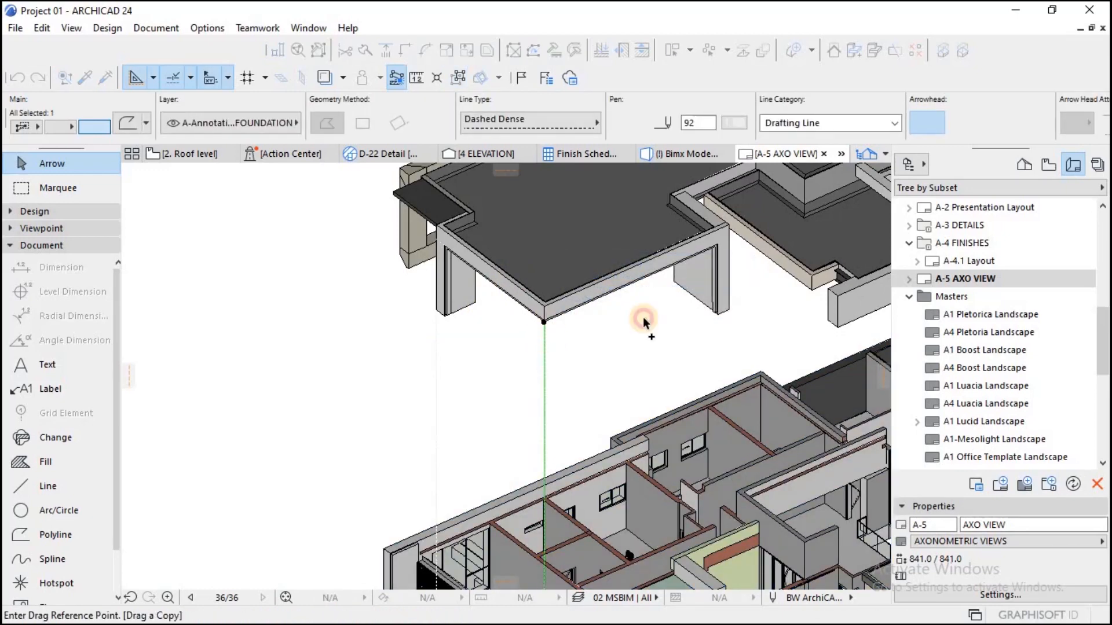
click(729, 308)
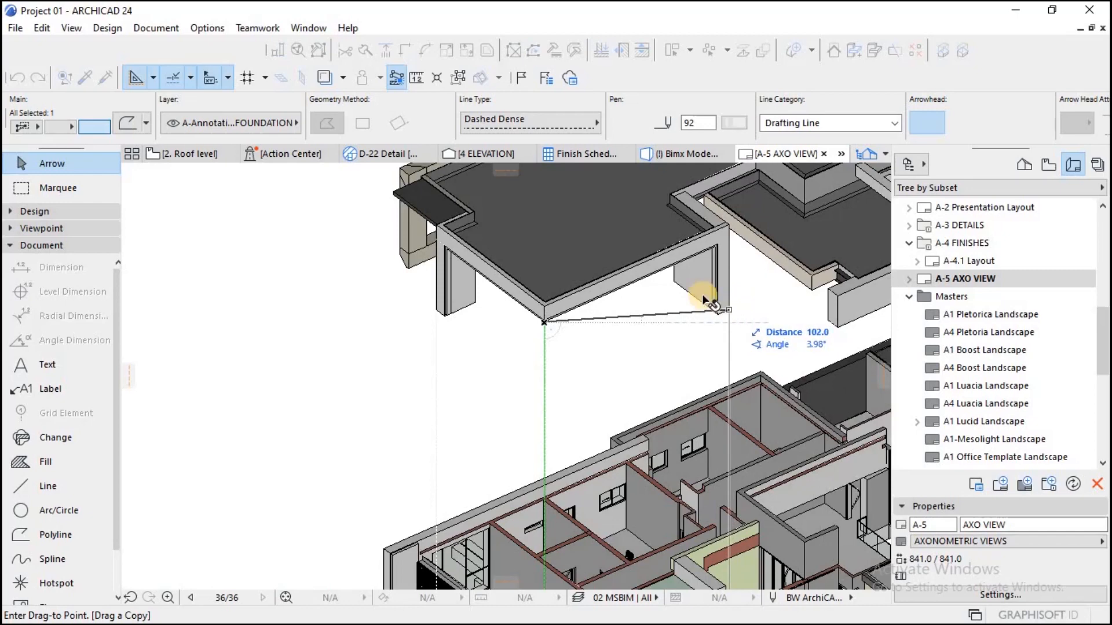
Step: Start saving the layout as a PDF named AXO VIEW in the Axonometric Diagram folder
scroll(686, 284, down, 6)
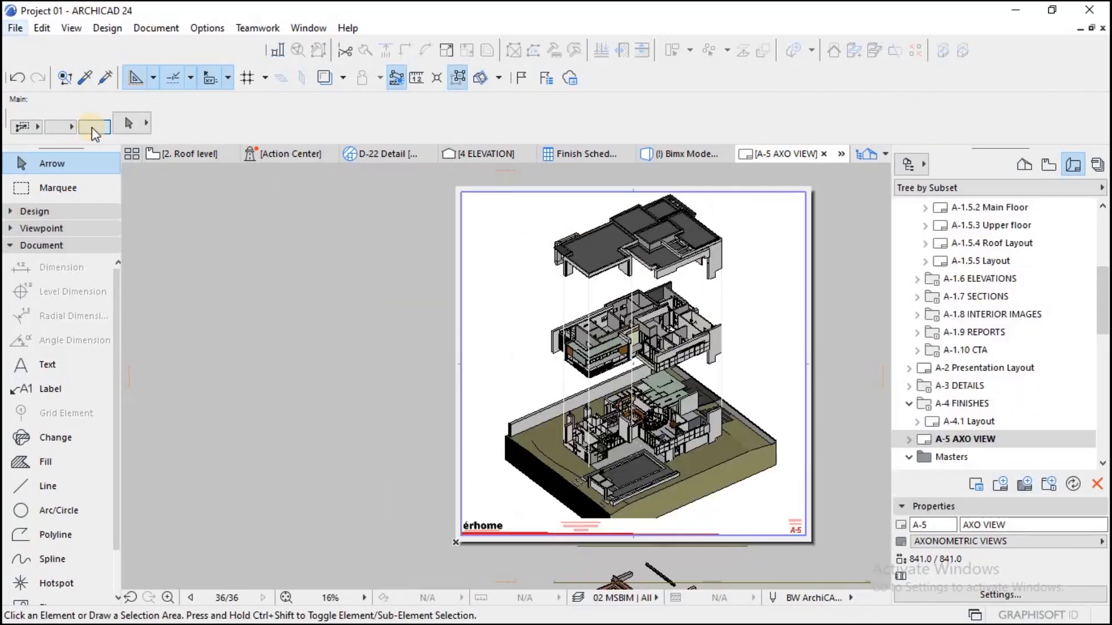
click(15, 28)
click(96, 155)
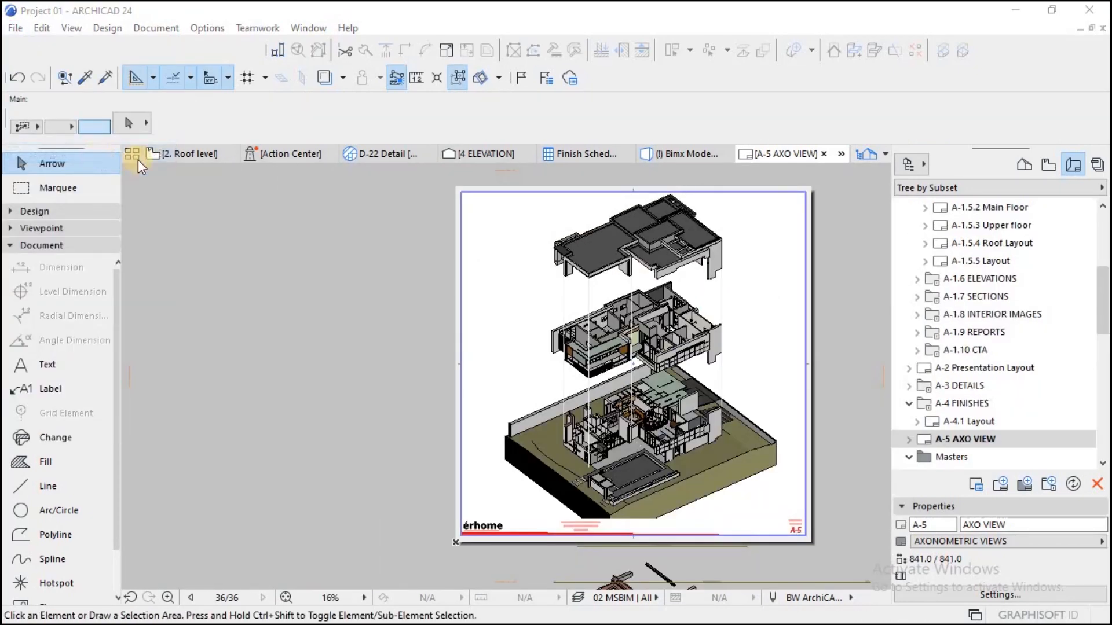
click(247, 136)
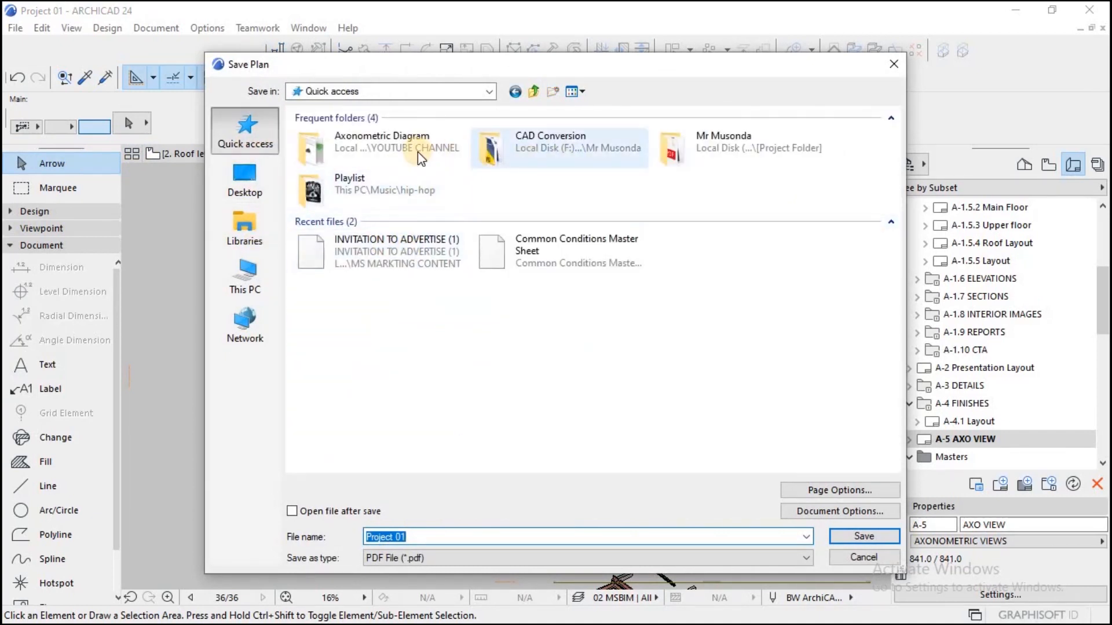
double_click(418, 150)
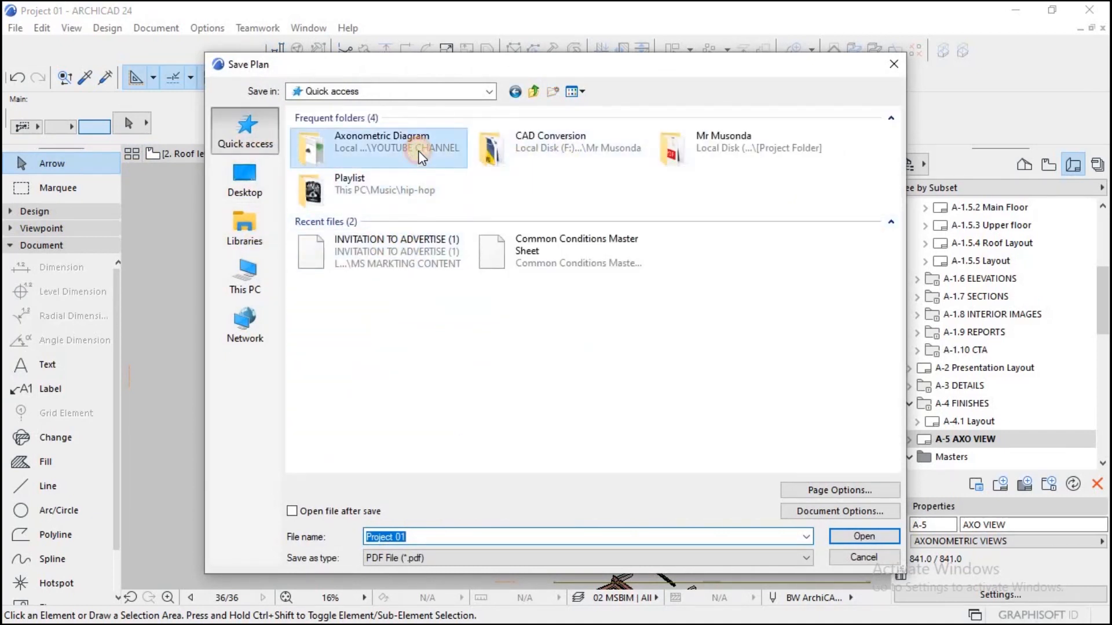
click(452, 537)
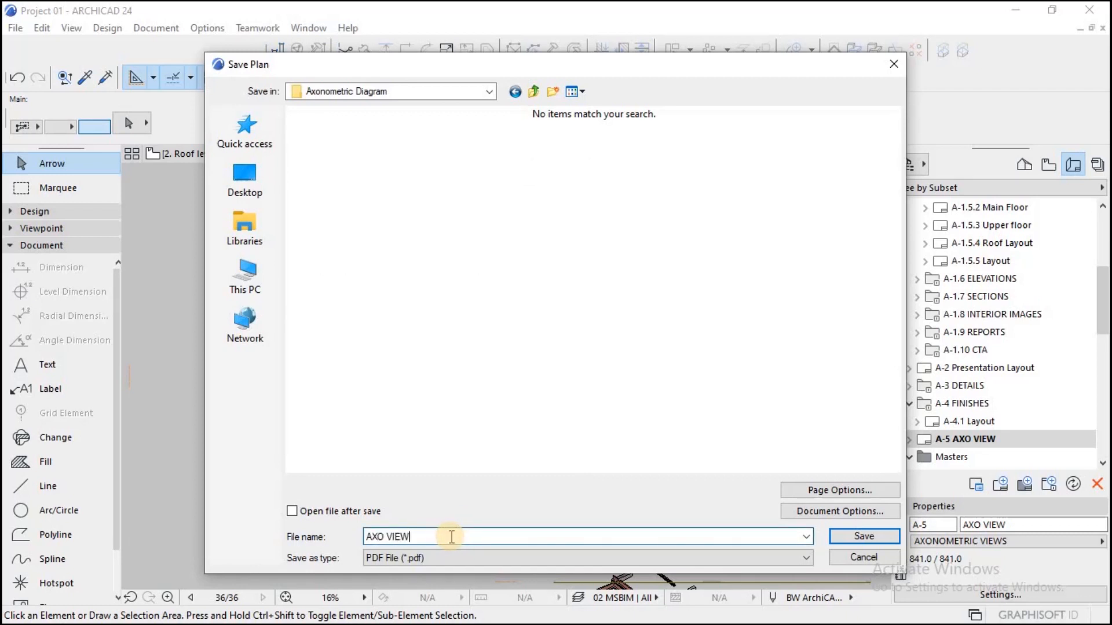
Step: Enable opening the file after saving, and set the PDF's page orientation to Landscape and its output to Color
click(829, 492)
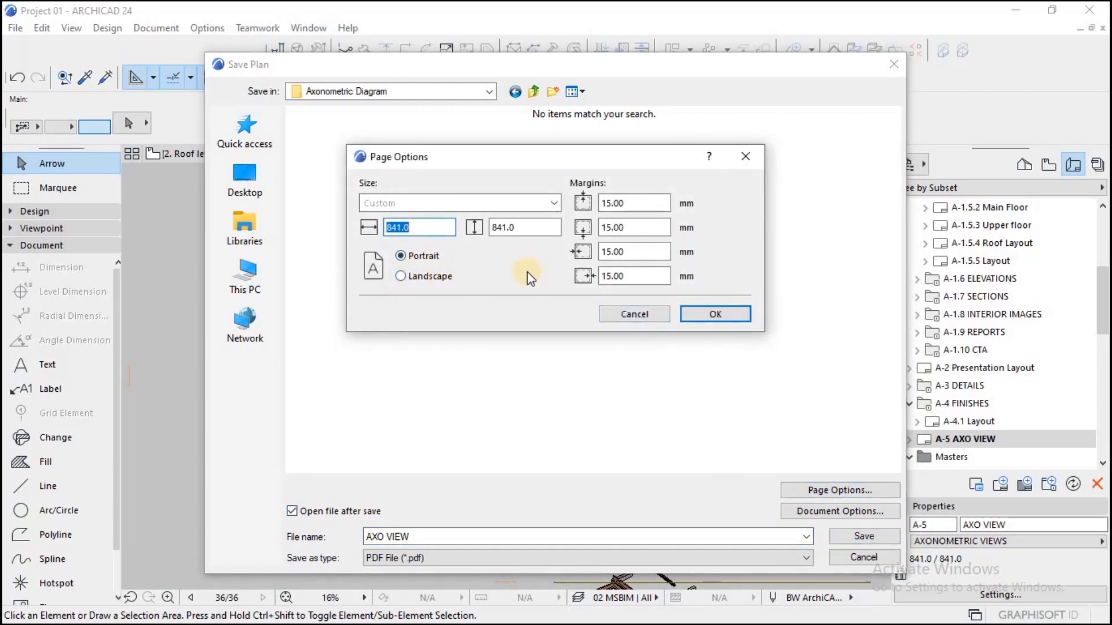
click(402, 277)
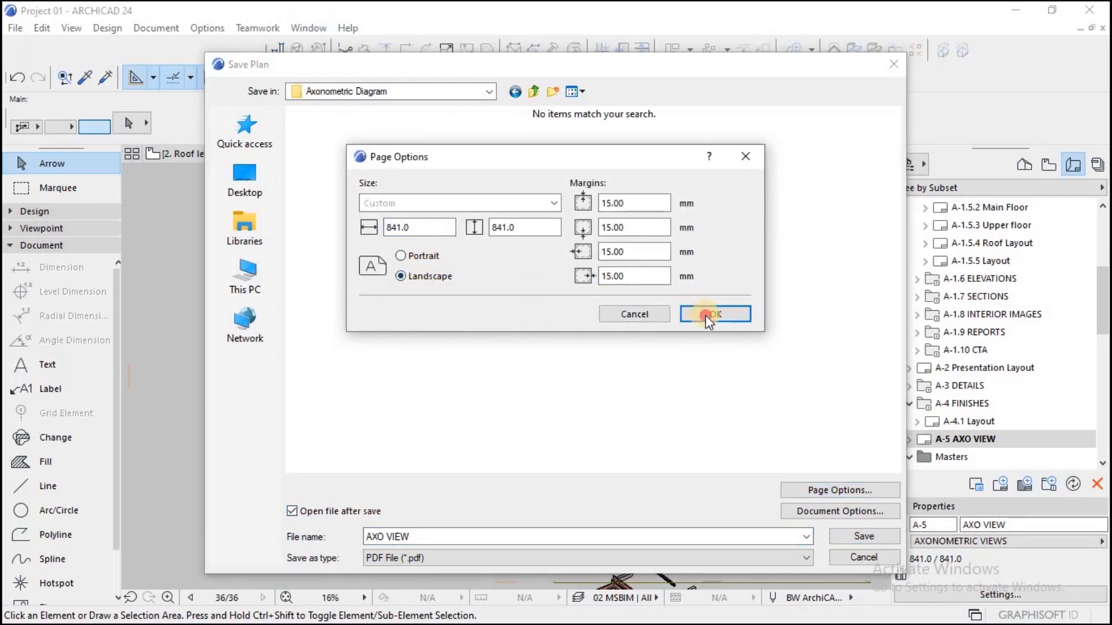
click(706, 314)
click(864, 513)
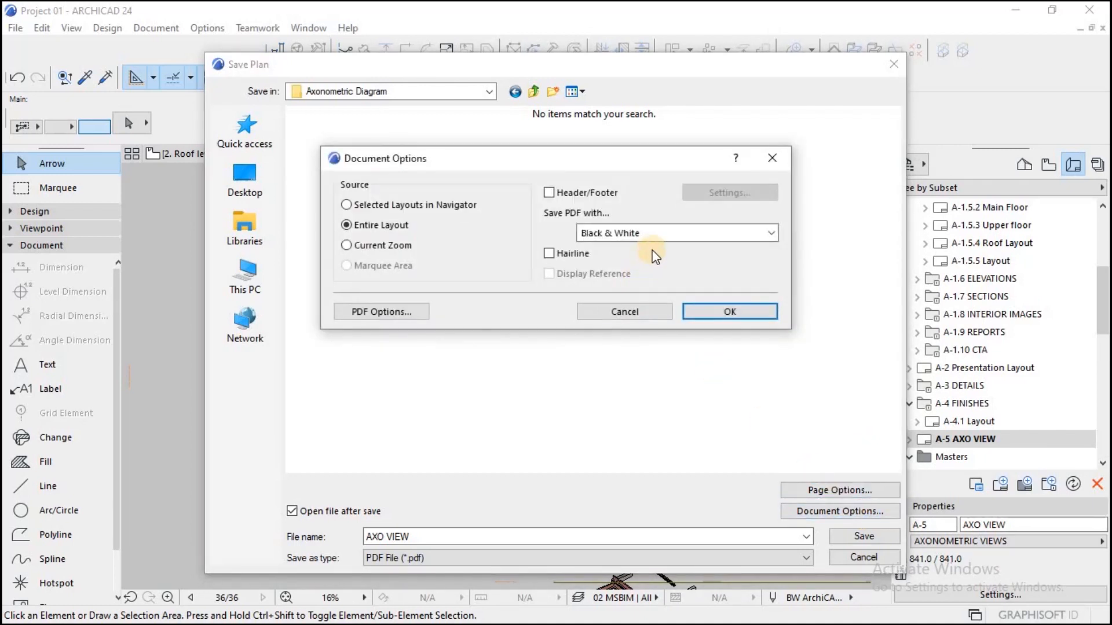
click(659, 235)
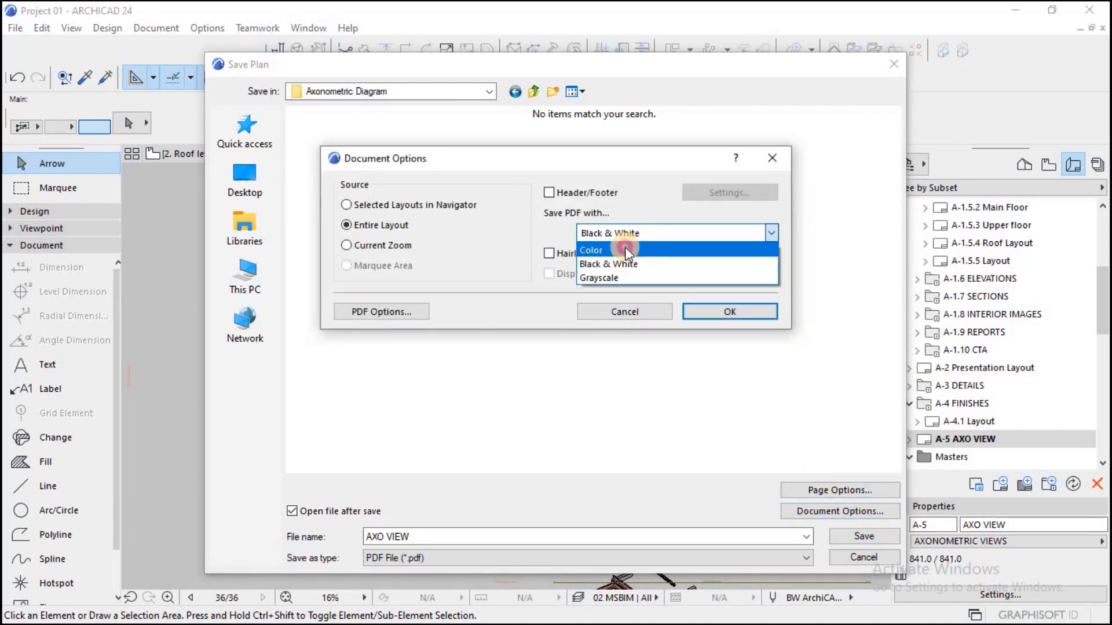
click(625, 247)
click(719, 307)
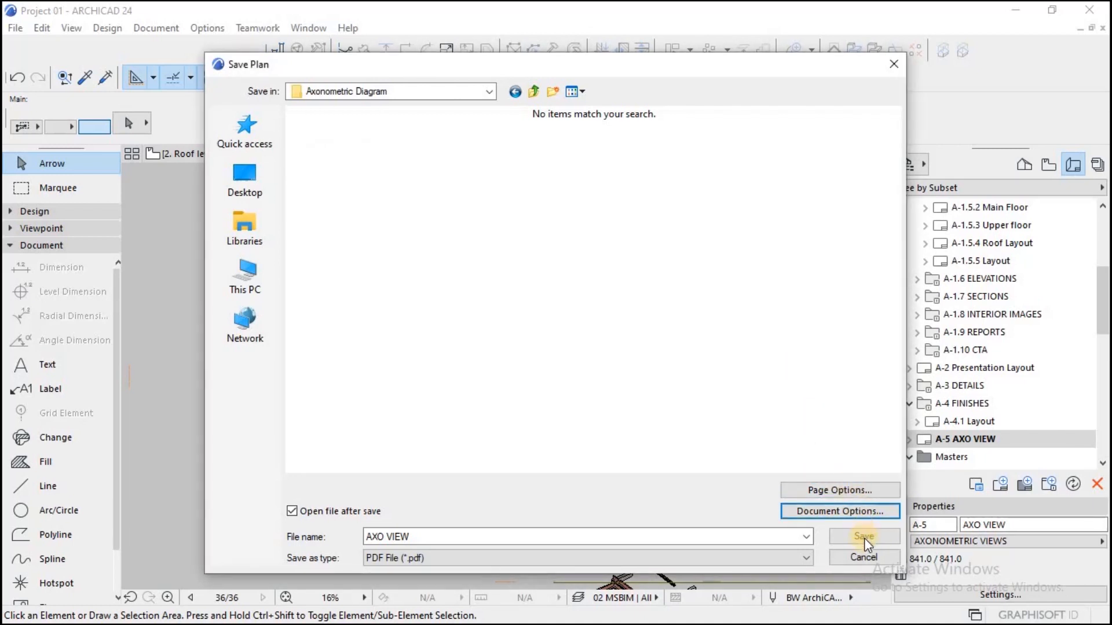
Step: Save the AXO VIEW PDF and view the exported file in a maximised window
click(860, 536)
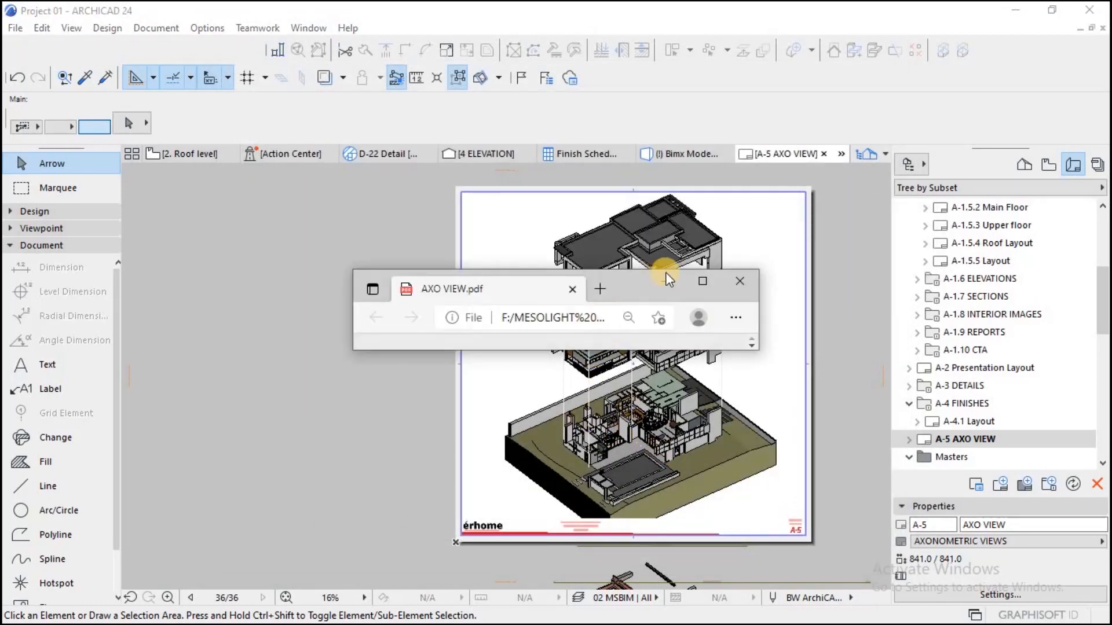
click(704, 281)
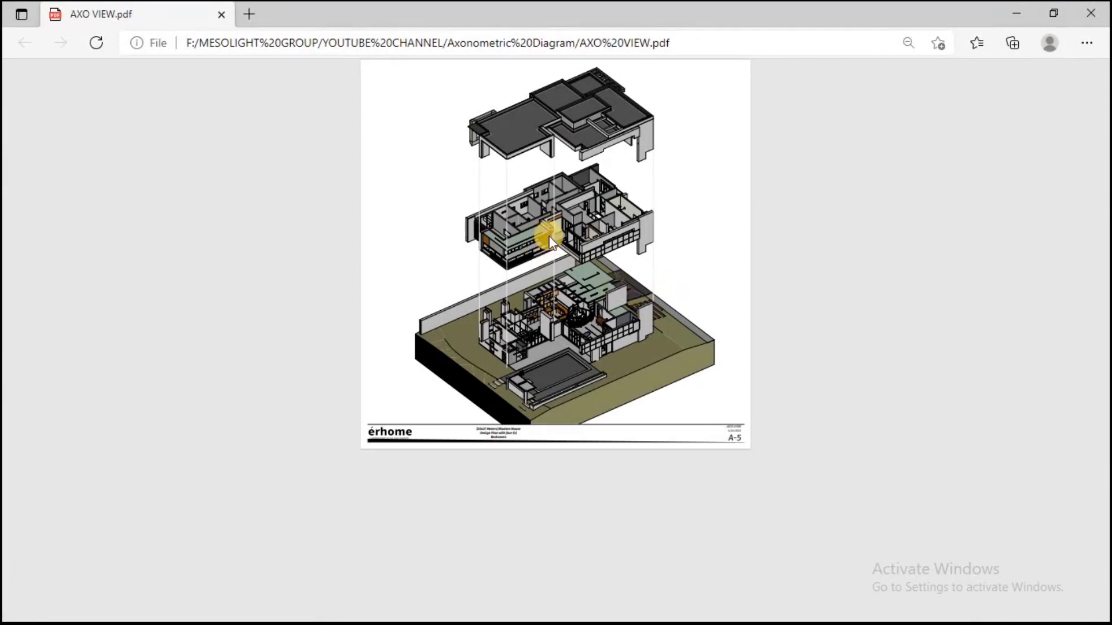
Step: Examine the stacked floor views and the vertical guide lines in the exported AXO VIEW PDF
ctrl+scroll(582, 224, up, 5)
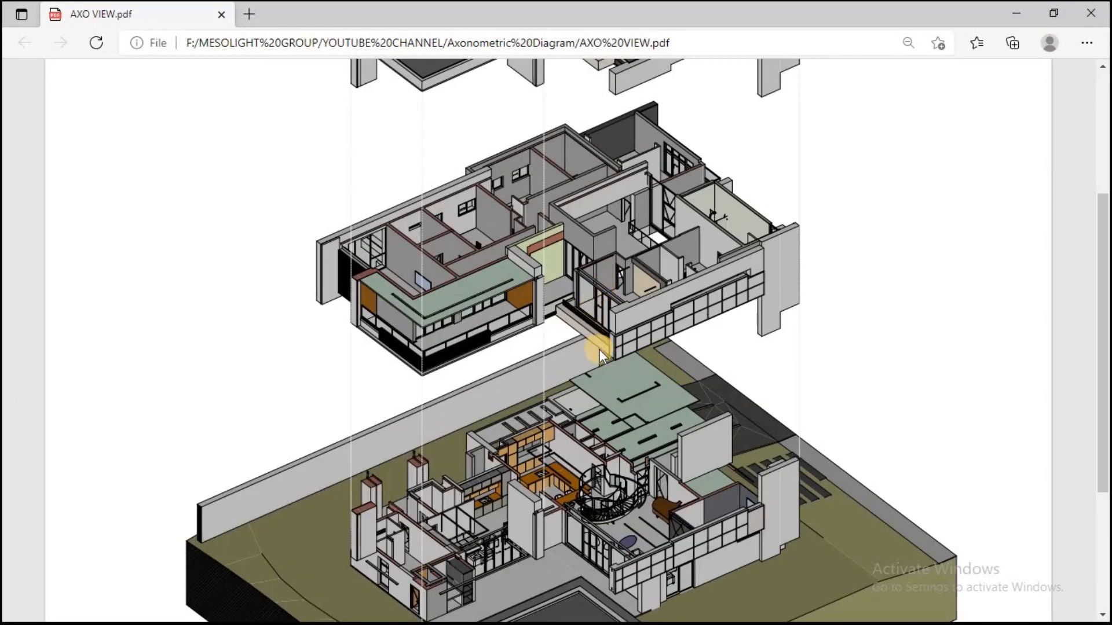
scroll(599, 352, down, 2)
scroll(598, 351, up, 4)
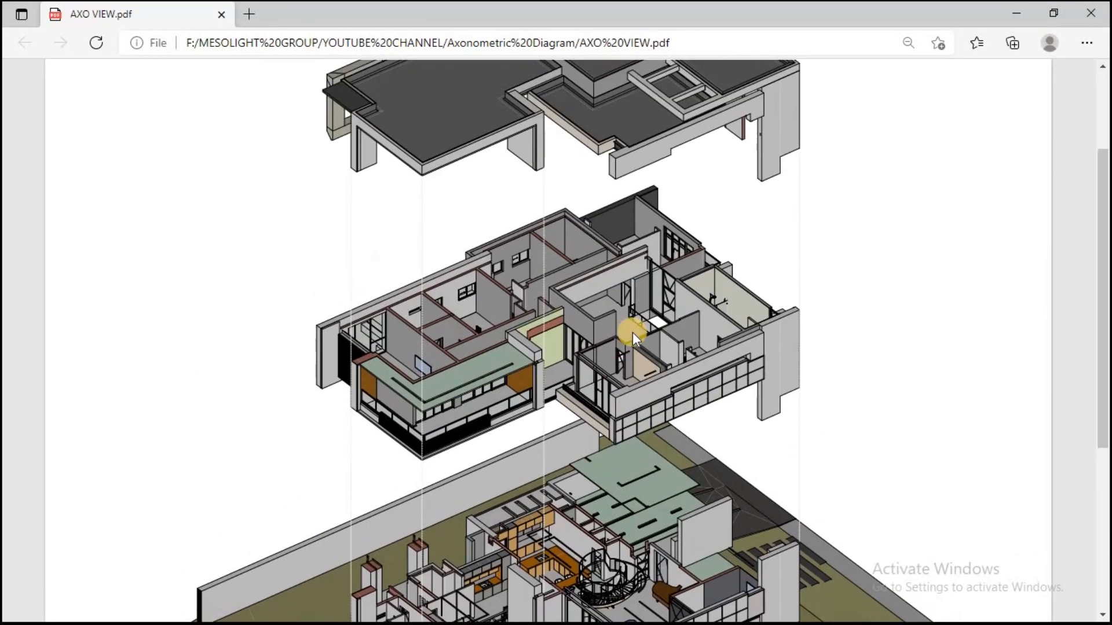
scroll(599, 236, down, 1)
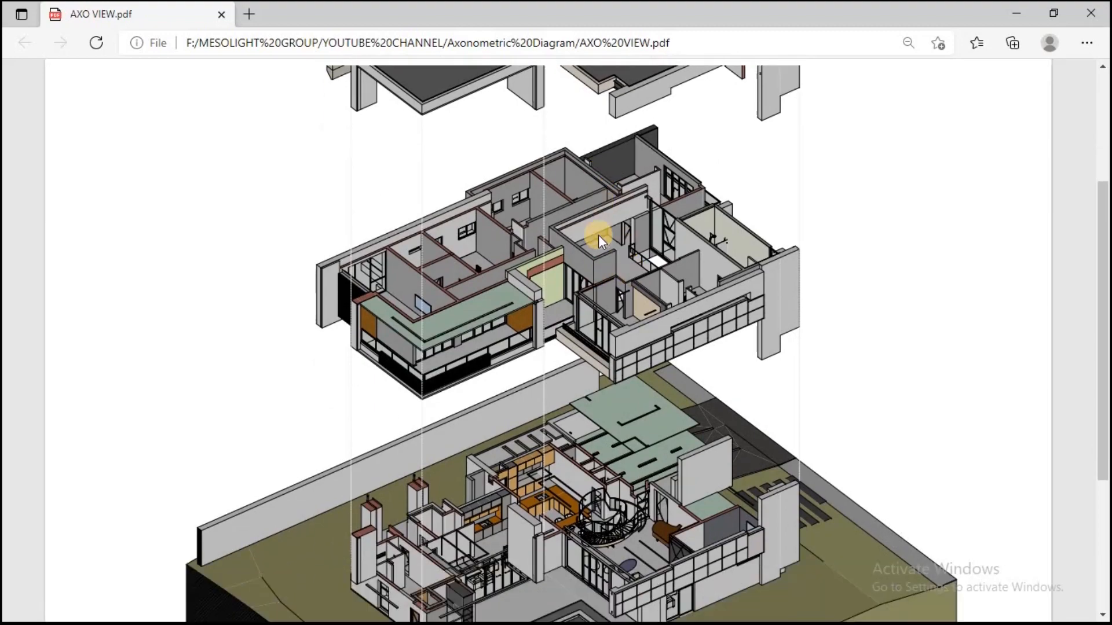
scroll(599, 236, up, 1)
scroll(590, 278, down, 4)
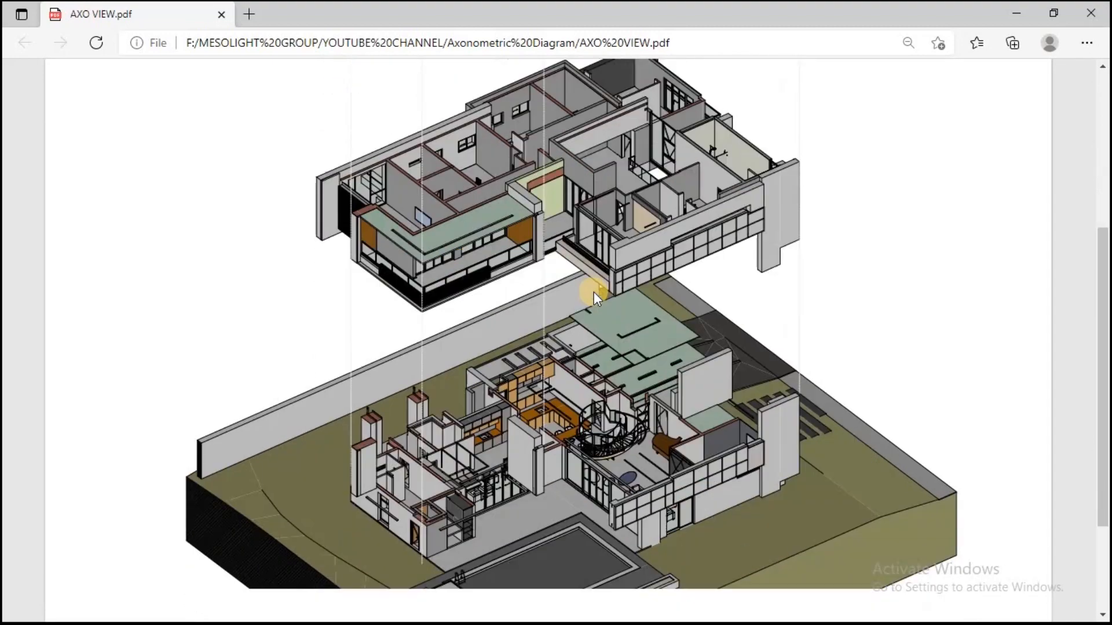
scroll(593, 293, up, 2)
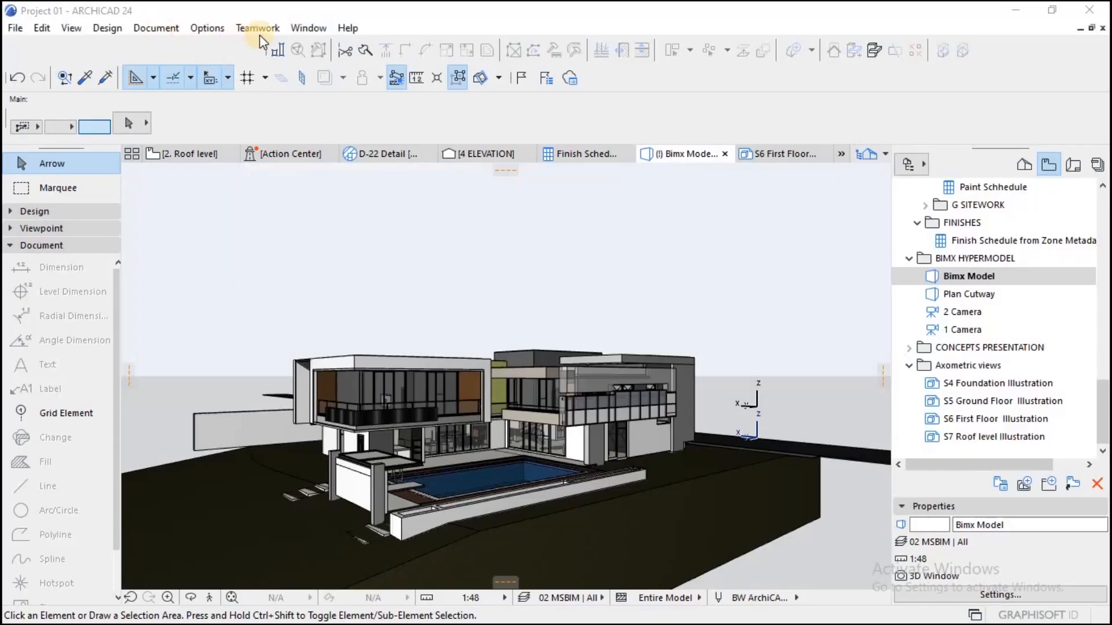
Step: Switch to ARCHICAD, show the 3D Visualization toolbar and place it just above the 3D viewport
click(308, 28)
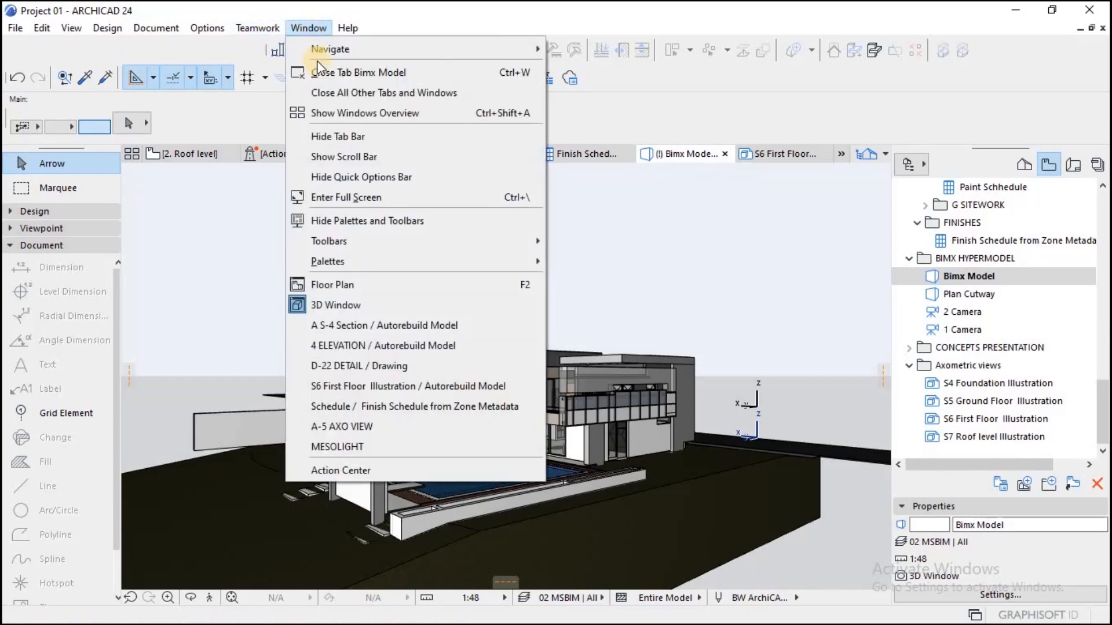
mouse_move(505, 265)
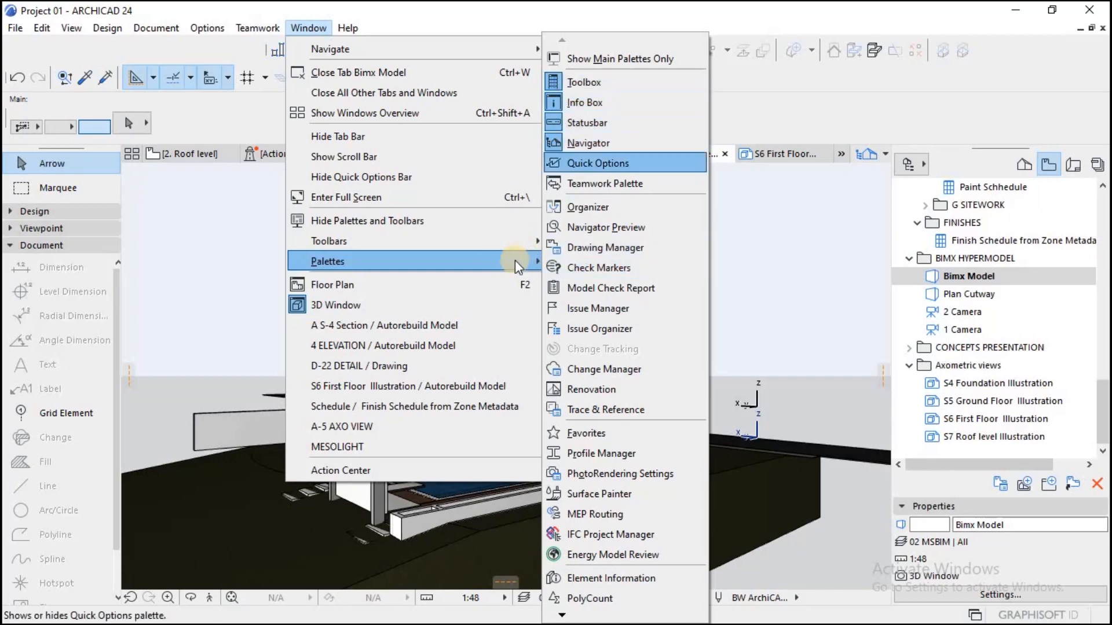
mouse_move(534, 250)
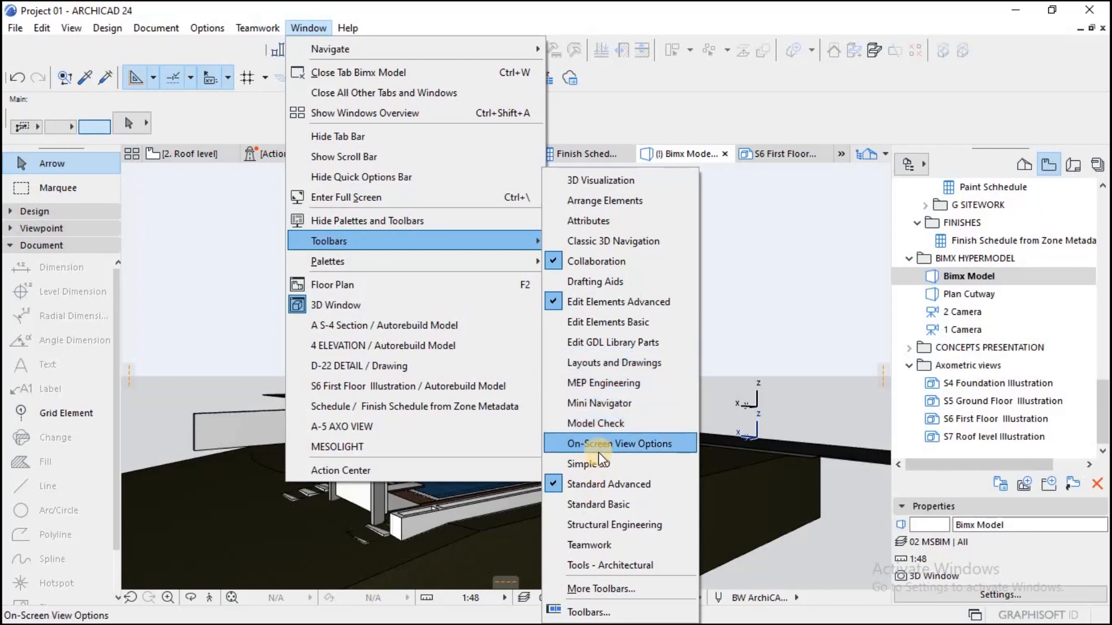
click(599, 181)
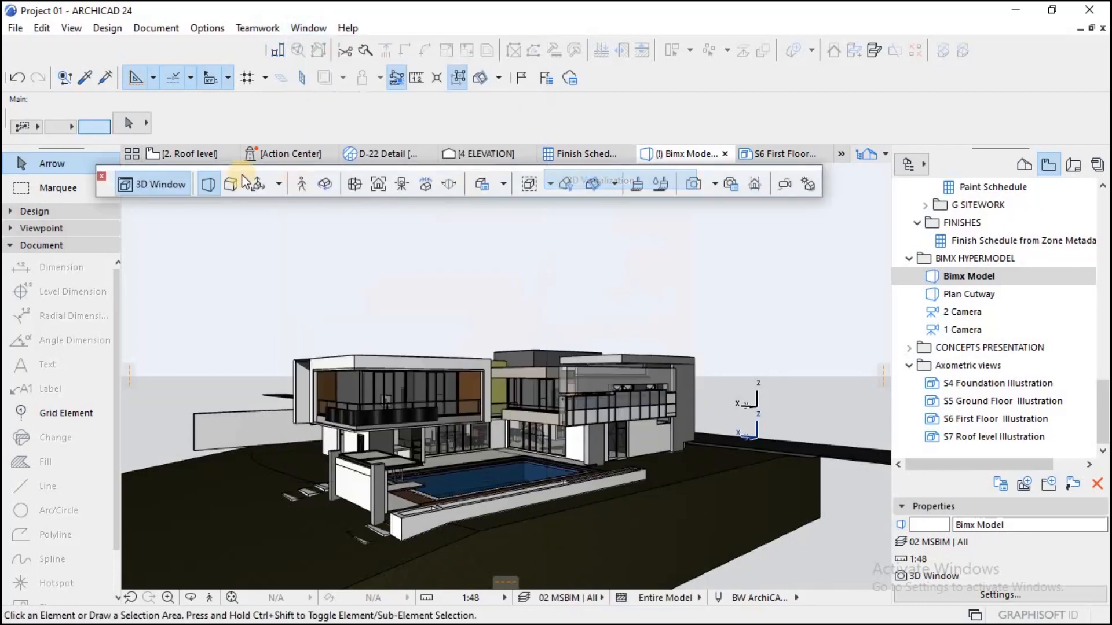
drag(105, 191, 193, 127)
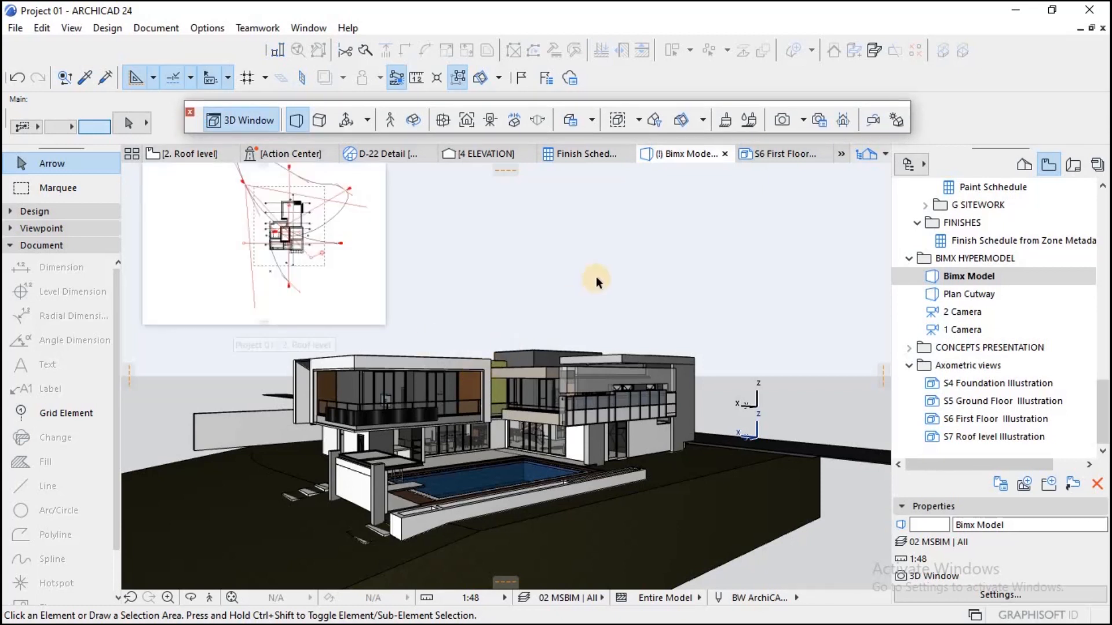
Step: Switch the 3D view of the house from perspective to axonometric projection
click(320, 120)
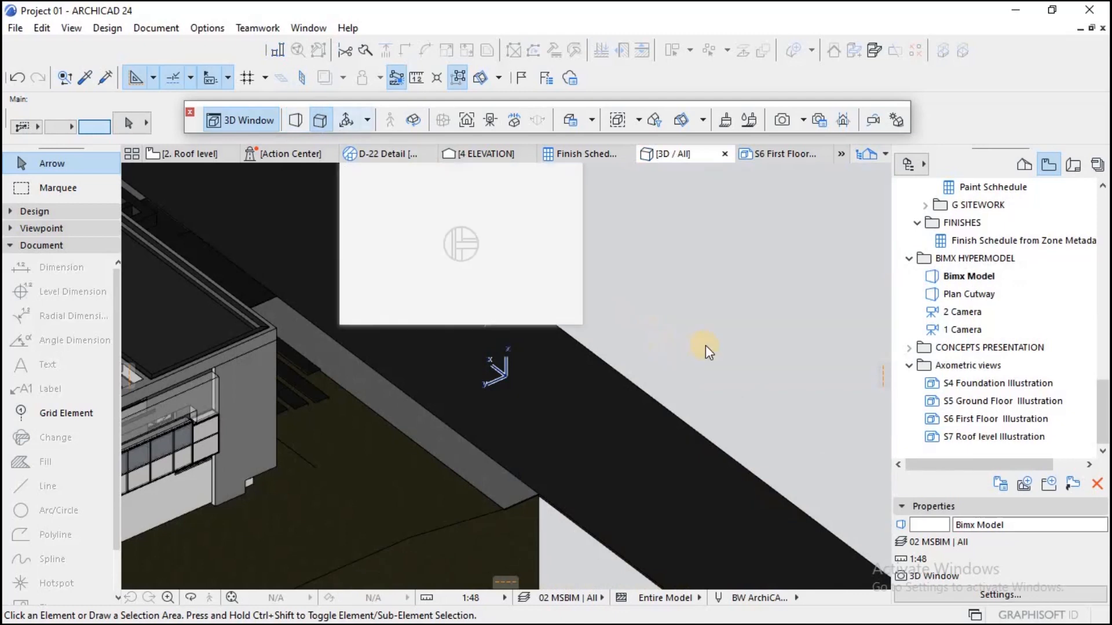
scroll(721, 333, down, 5)
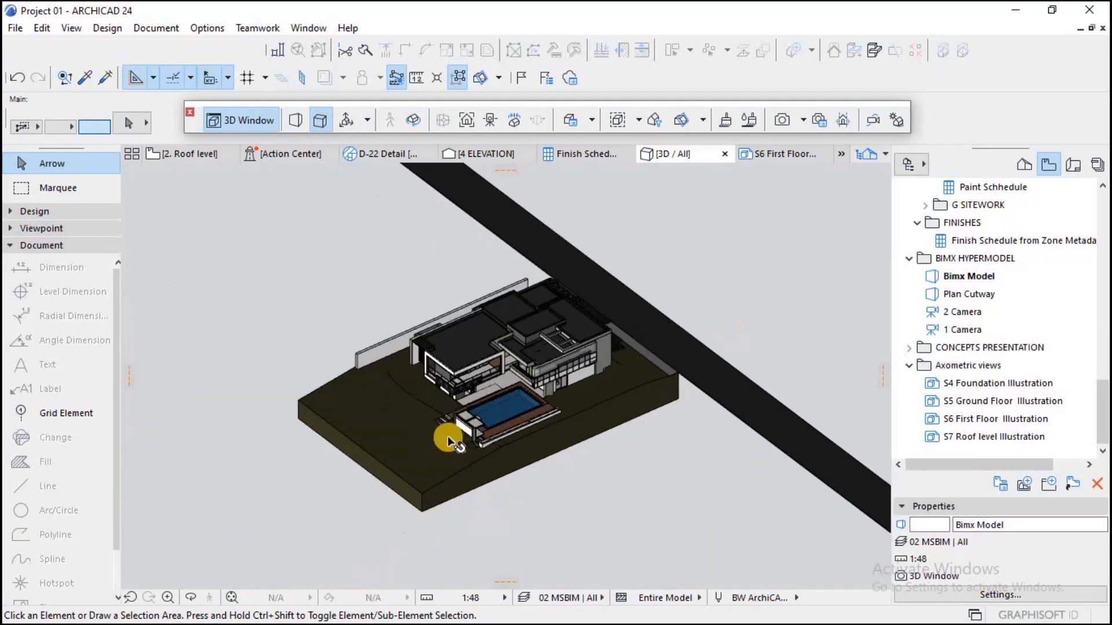
scroll(447, 436, up, 4)
scroll(510, 301, up, 2)
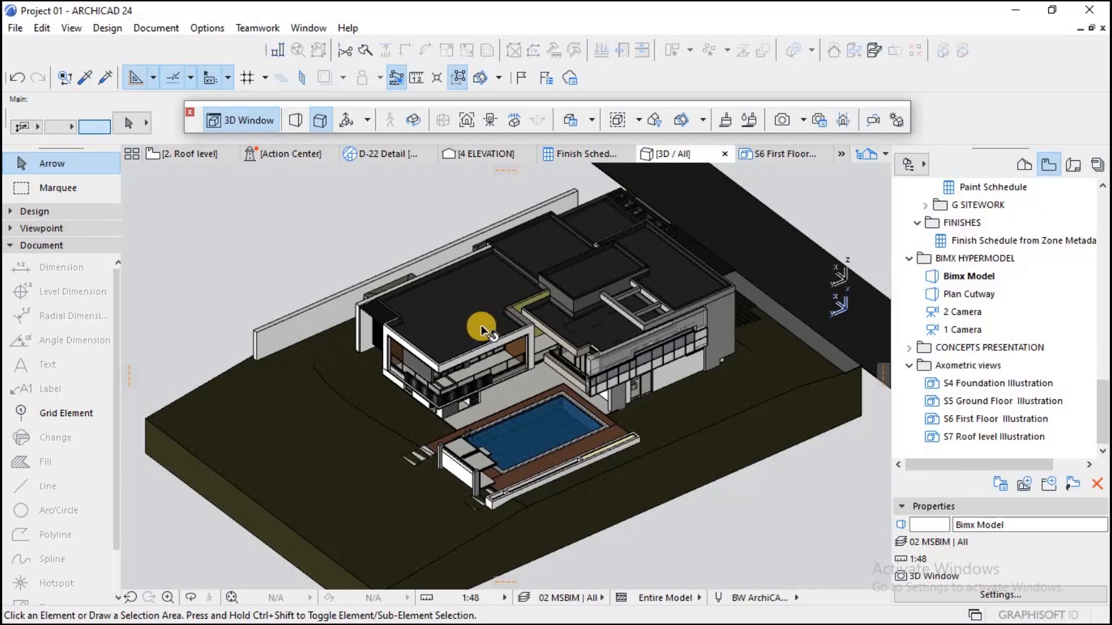
Step: Limit the stories to show in 3D to the range from 0. Grd Floor level to 0. Grd Floor level
click(654, 120)
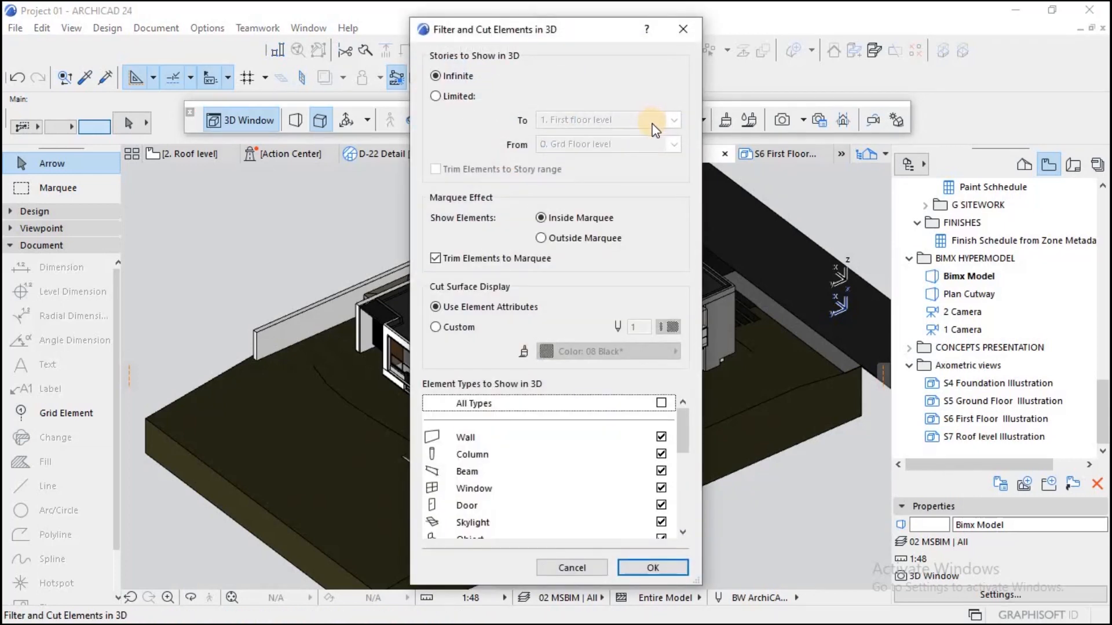
click(435, 96)
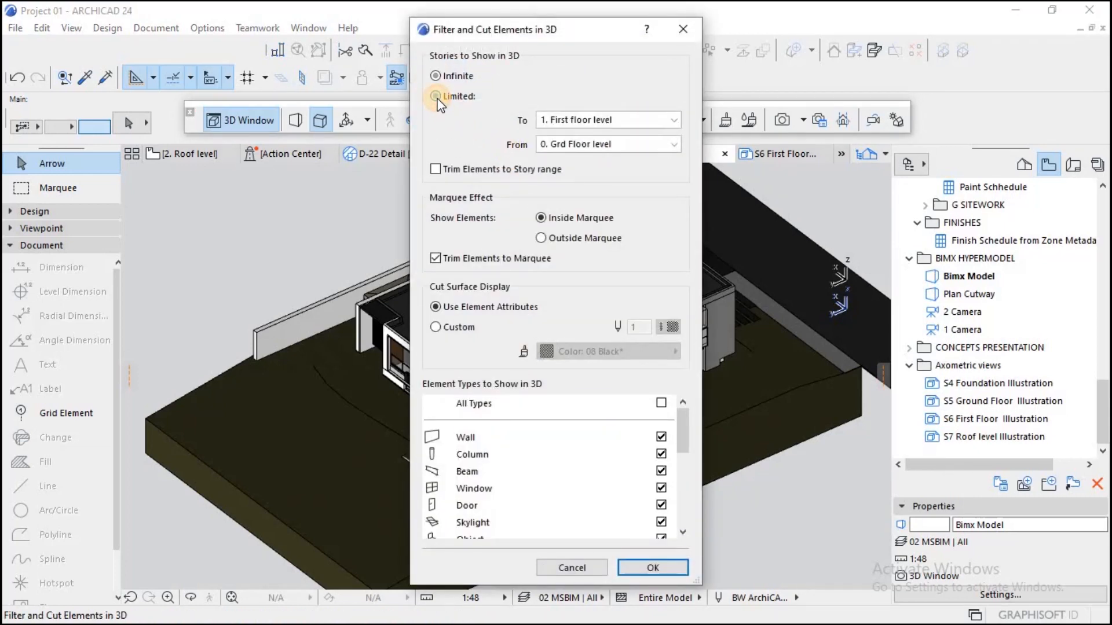
click(579, 145)
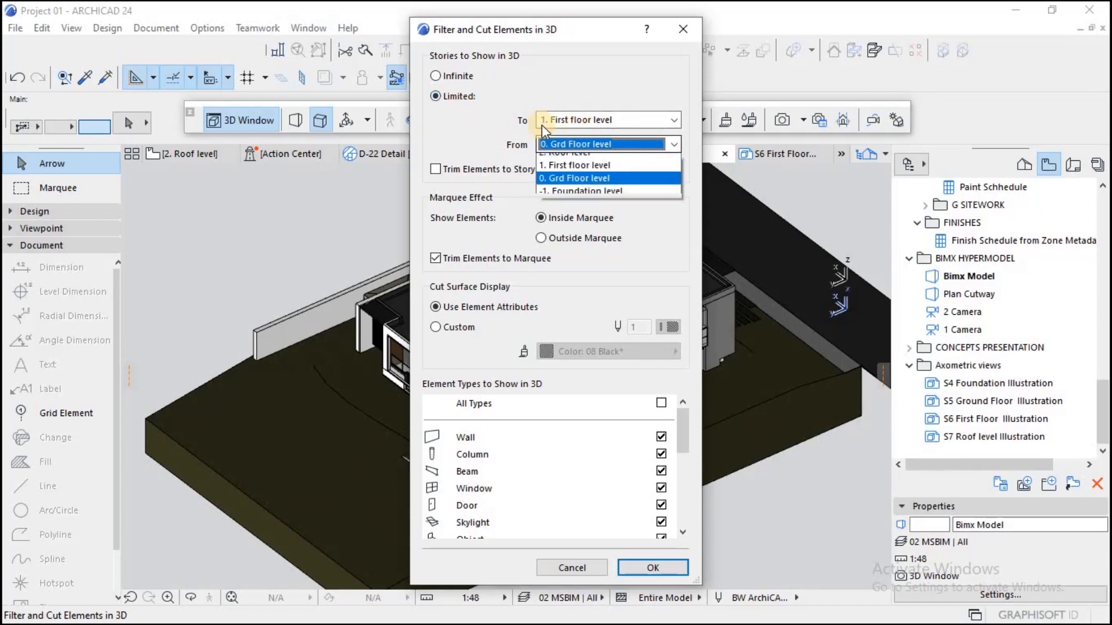
click(573, 128)
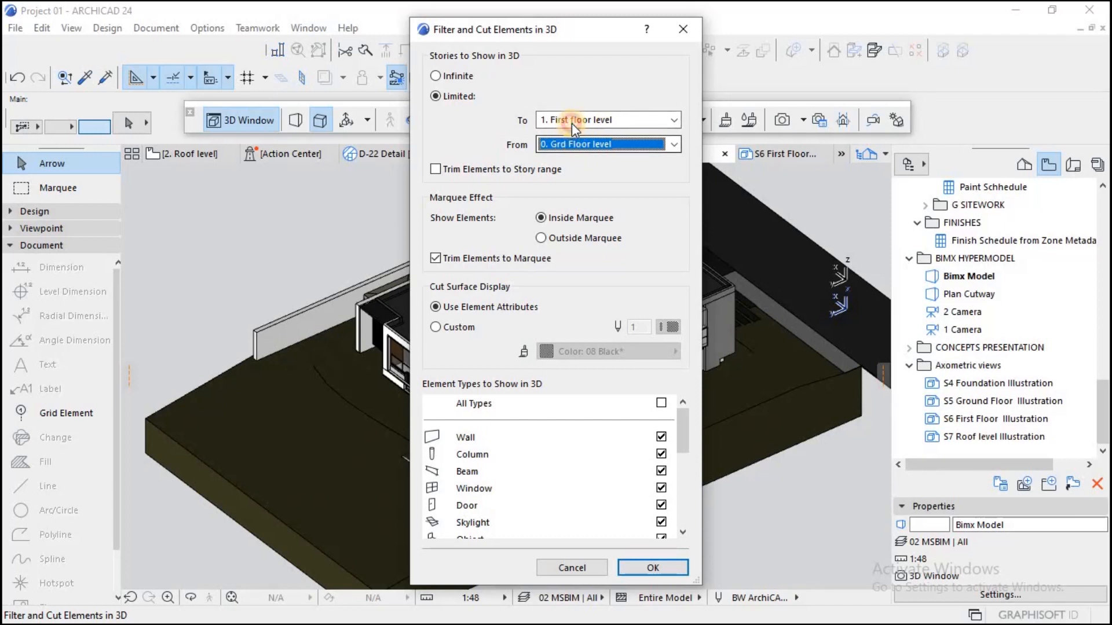
click(571, 122)
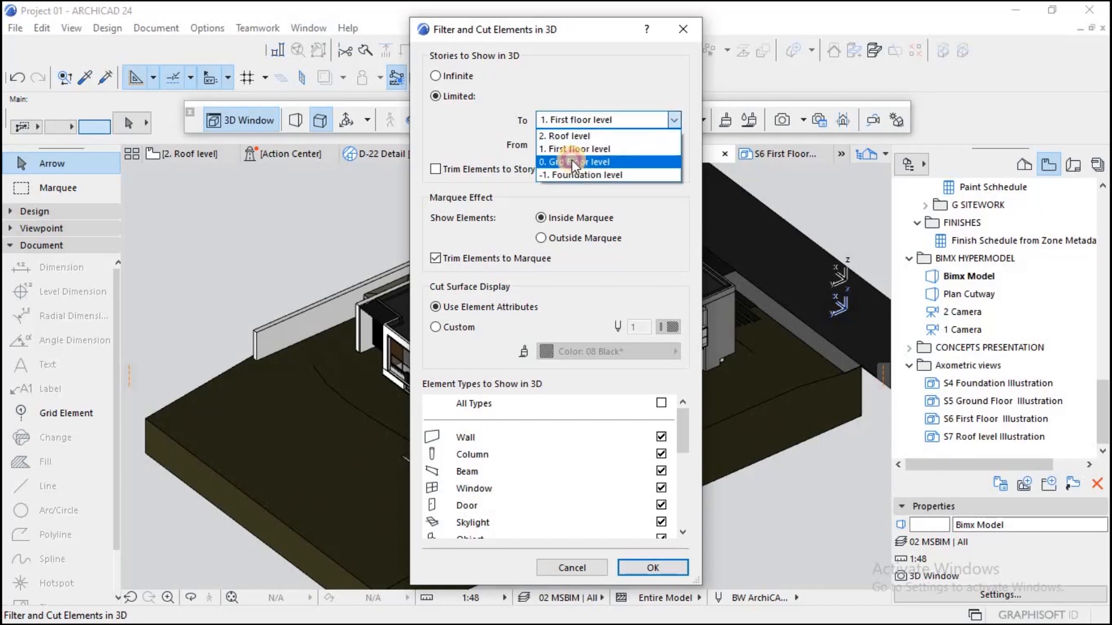
click(571, 160)
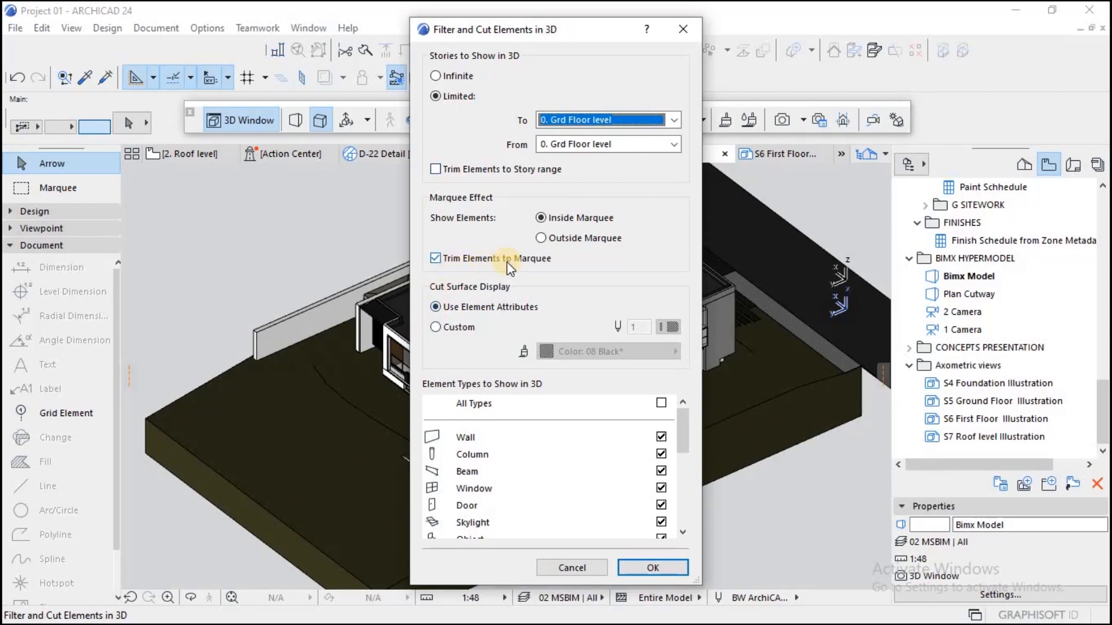
Step: Trim the elements to the story range and apply the 3D filter and cut settings
click(437, 172)
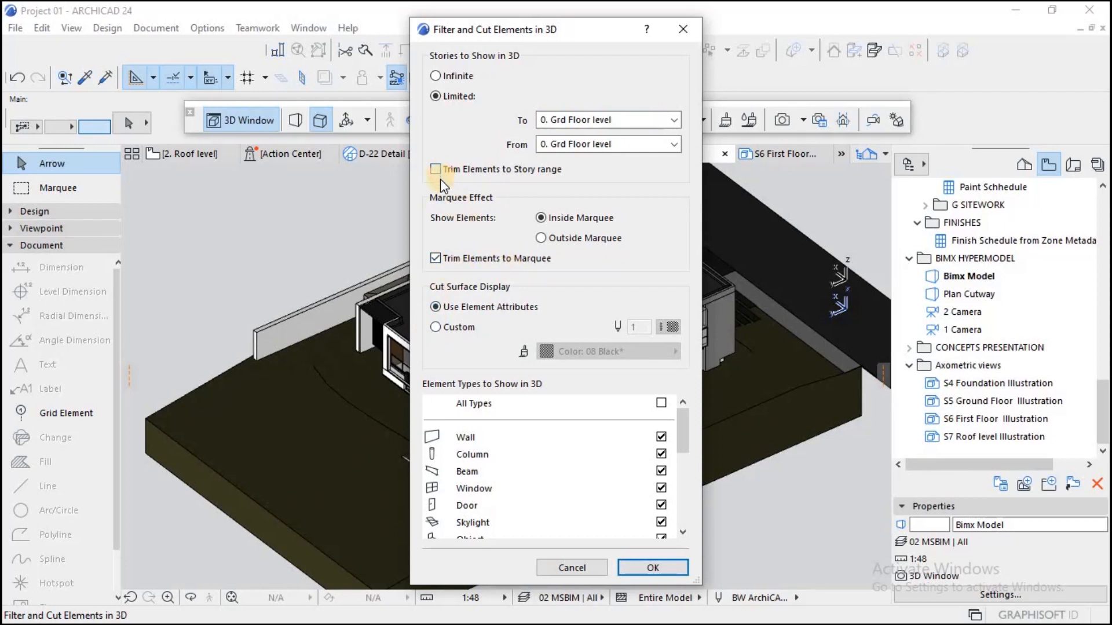
click(444, 254)
click(439, 302)
click(437, 261)
click(664, 559)
click(653, 570)
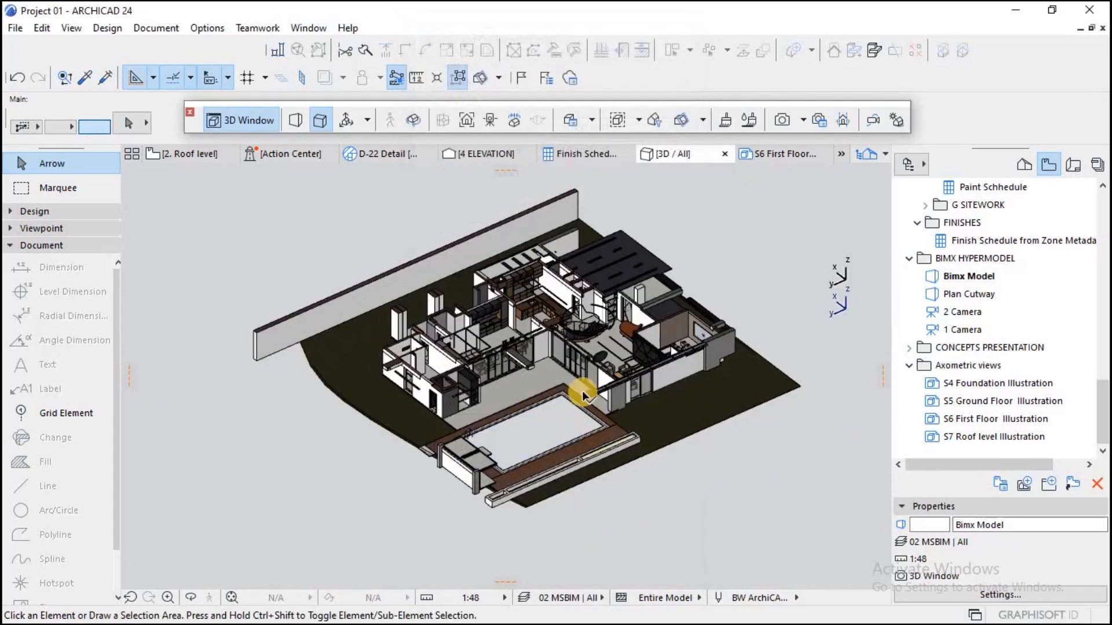
Step: Examine the interior and the trimmed walls of the ground floor axonometry
scroll(568, 346, up, 5)
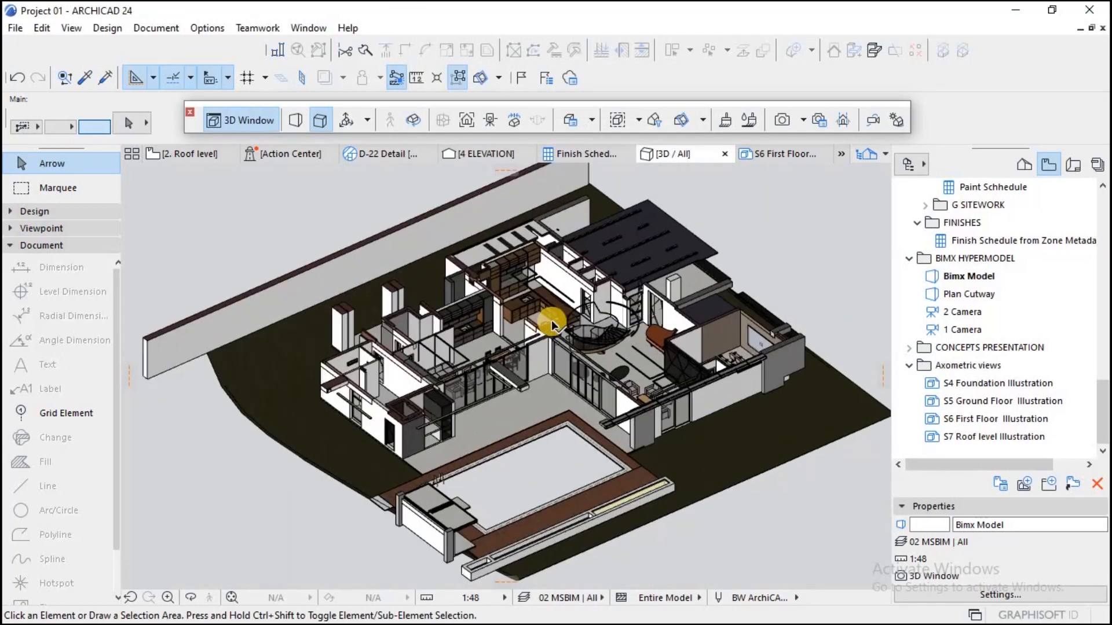
scroll(577, 328, up, 2)
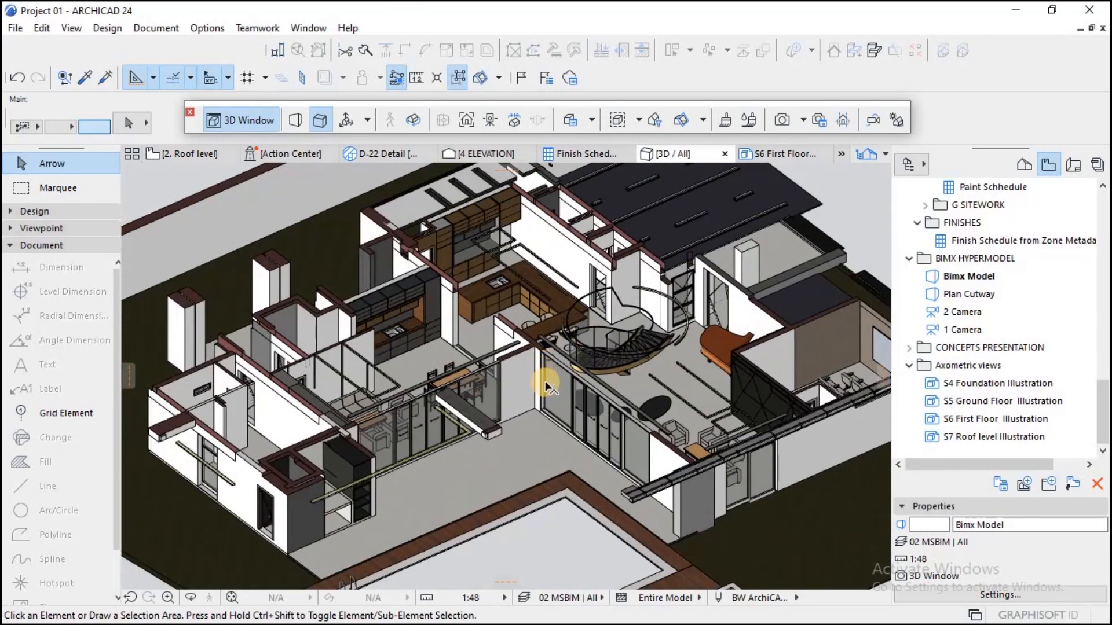
scroll(547, 387, down, 4)
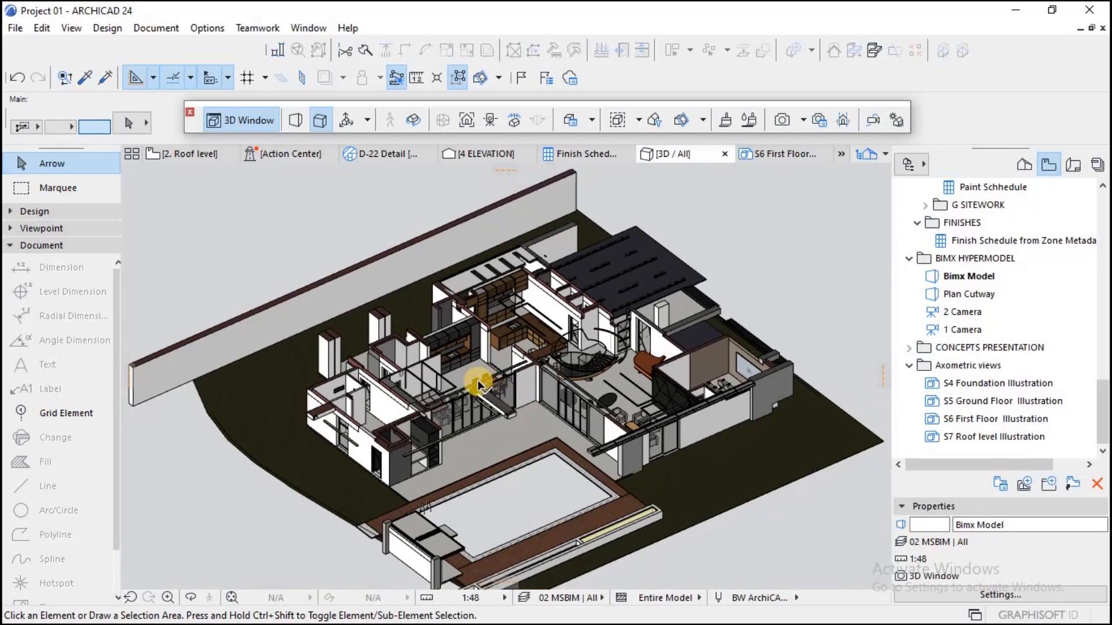
scroll(479, 385, up, 2)
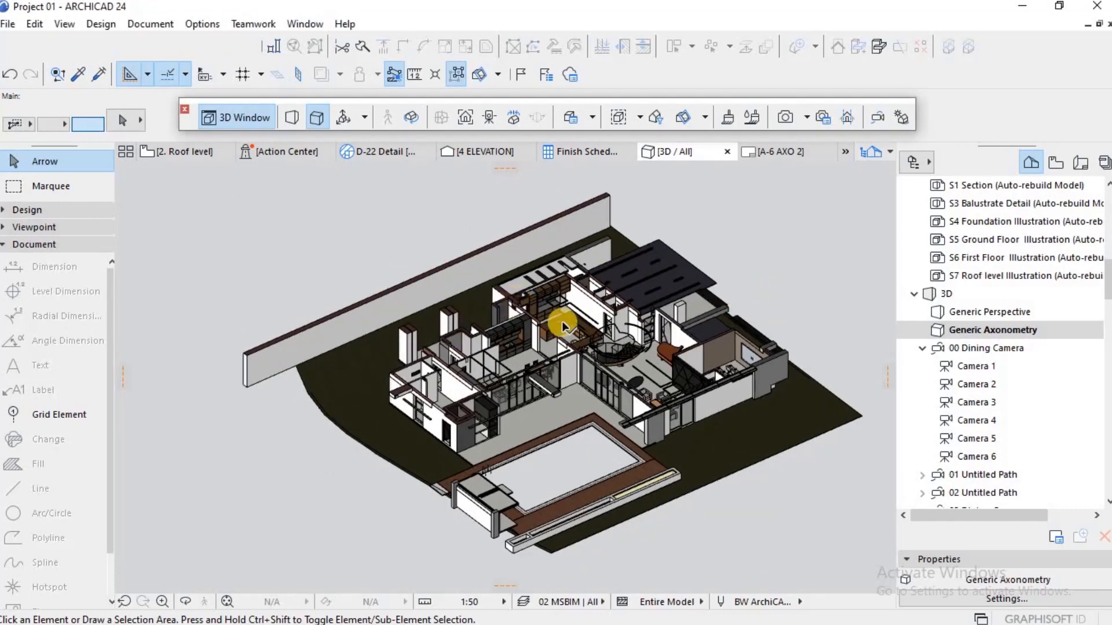
scroll(716, 350, down, 2)
scroll(716, 350, up, 2)
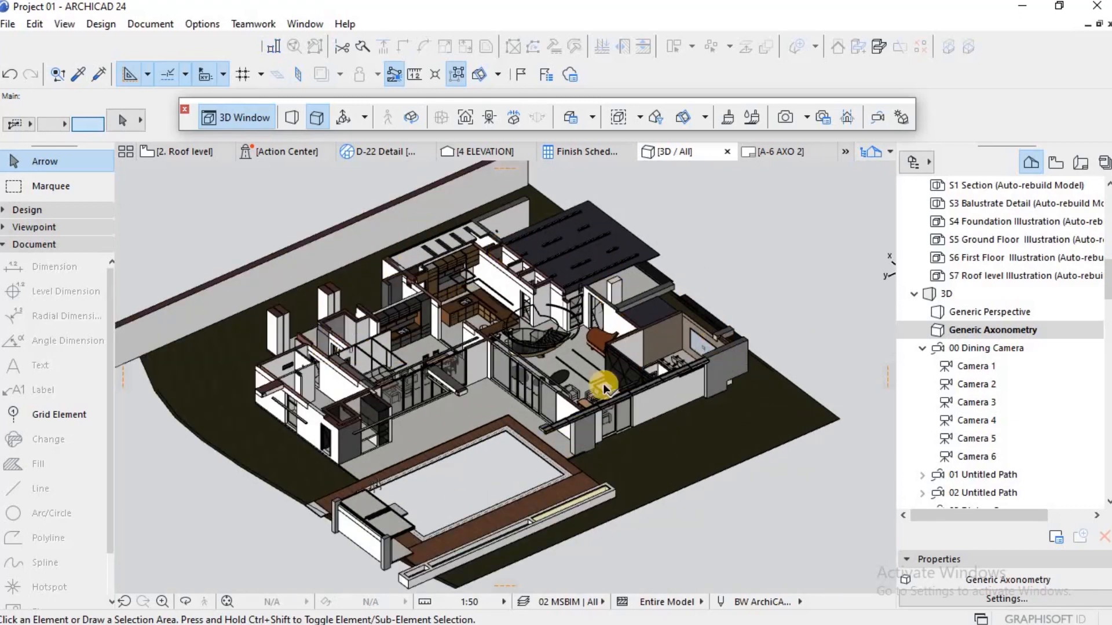
click(471, 254)
scroll(350, 313, up, 3)
scroll(388, 309, down, 3)
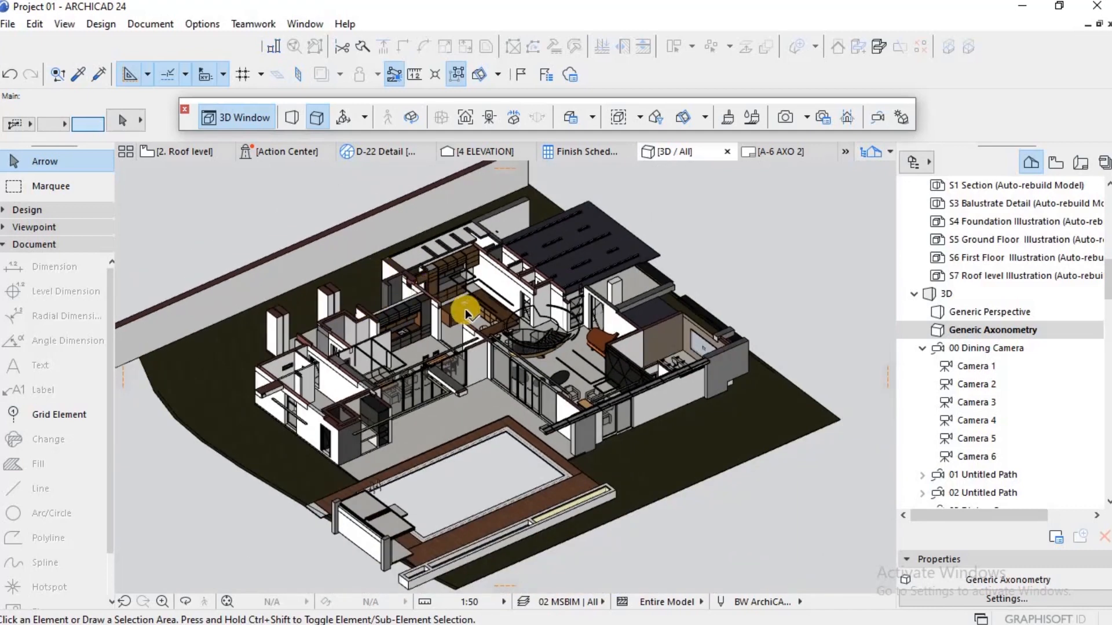
scroll(322, 239, down, 1)
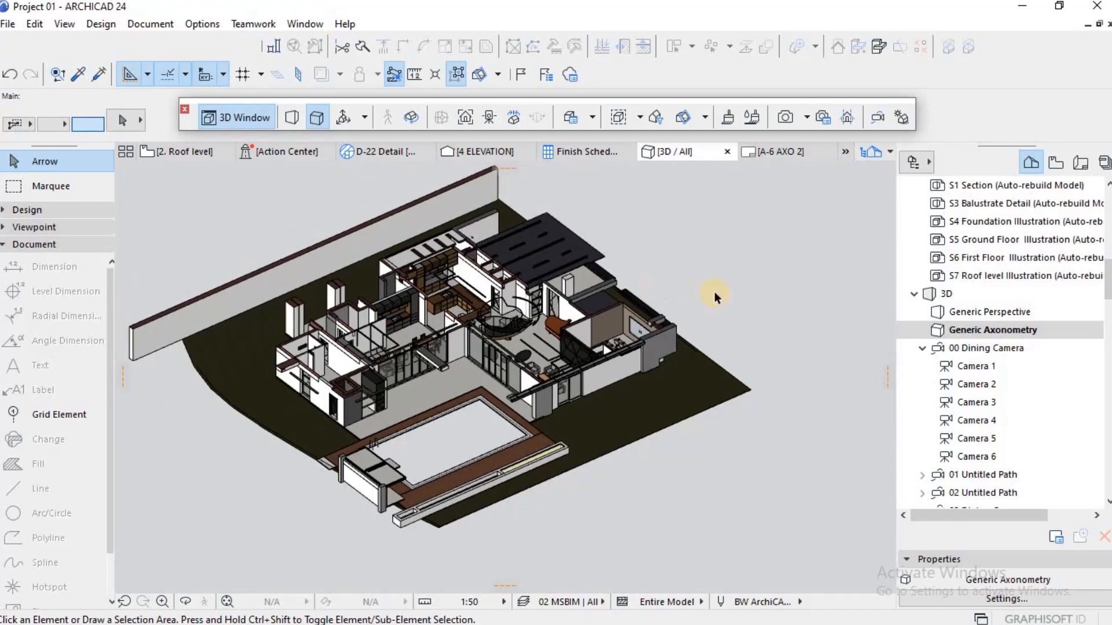
Step: Create a new 3D document from the ground floor axonometry, named Ground floor Illustration 02
right_click(739, 279)
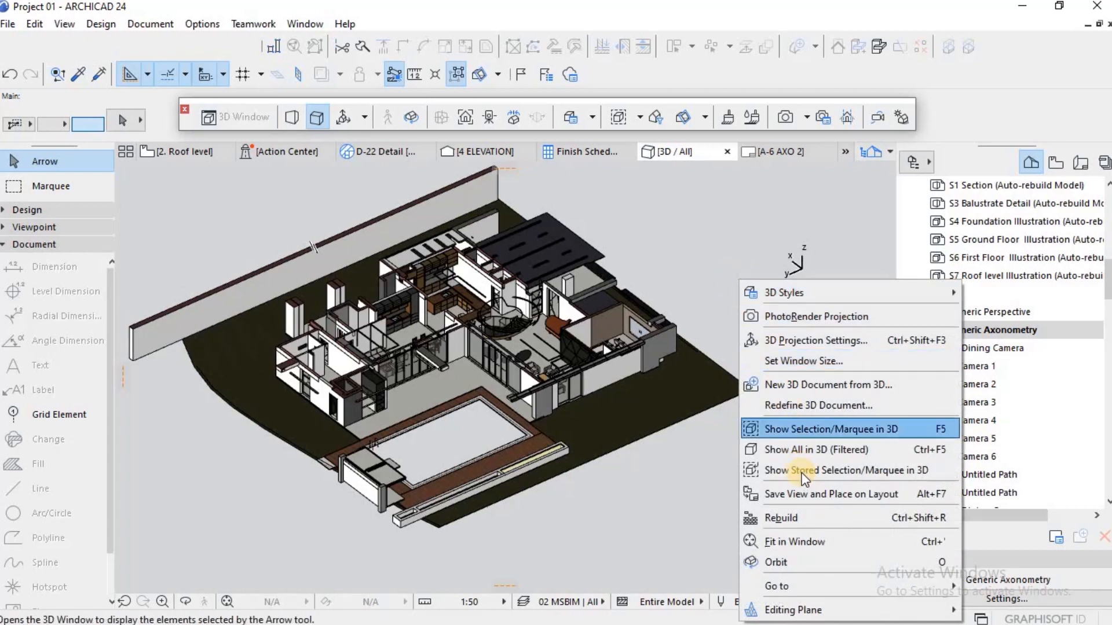
click(808, 385)
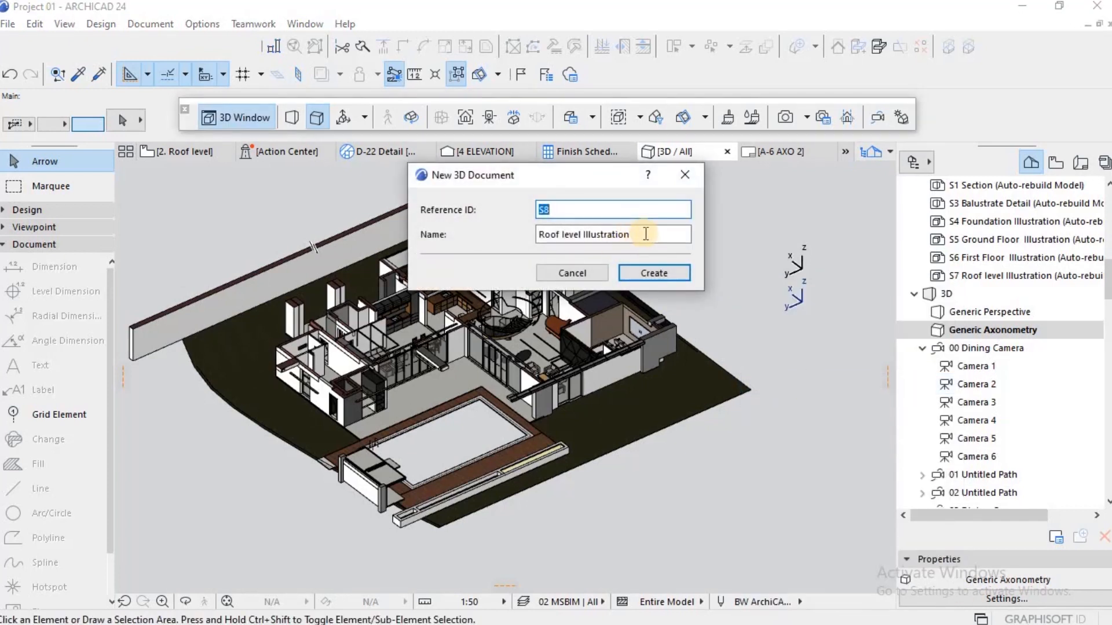
click(581, 235)
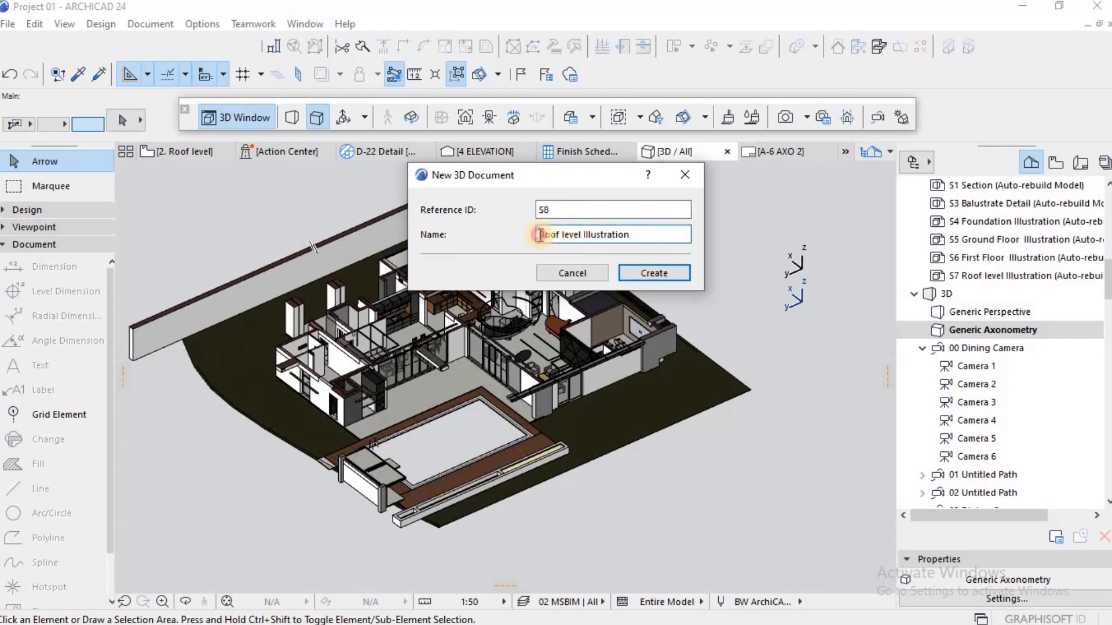
drag(540, 234, 518, 236)
text(G)
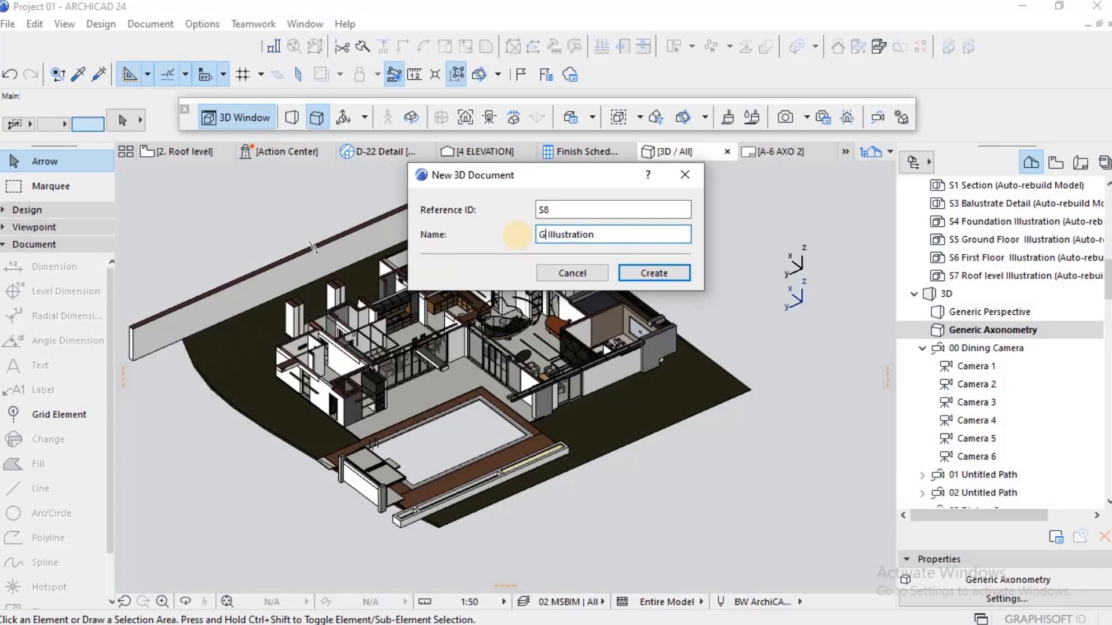
text(round floor)
click(651, 240)
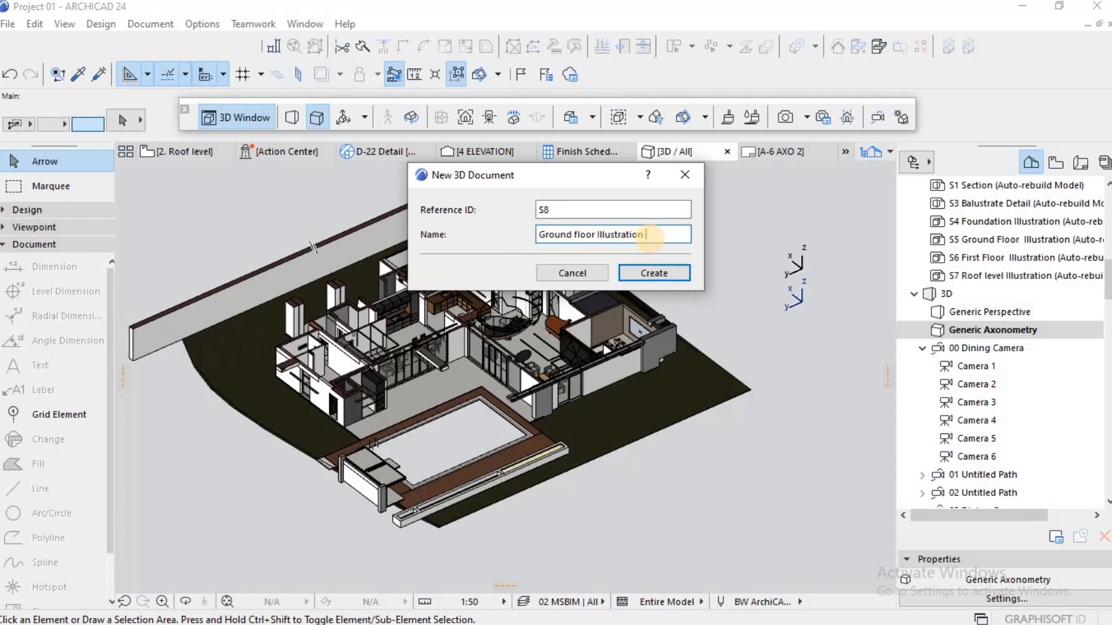
text(02)
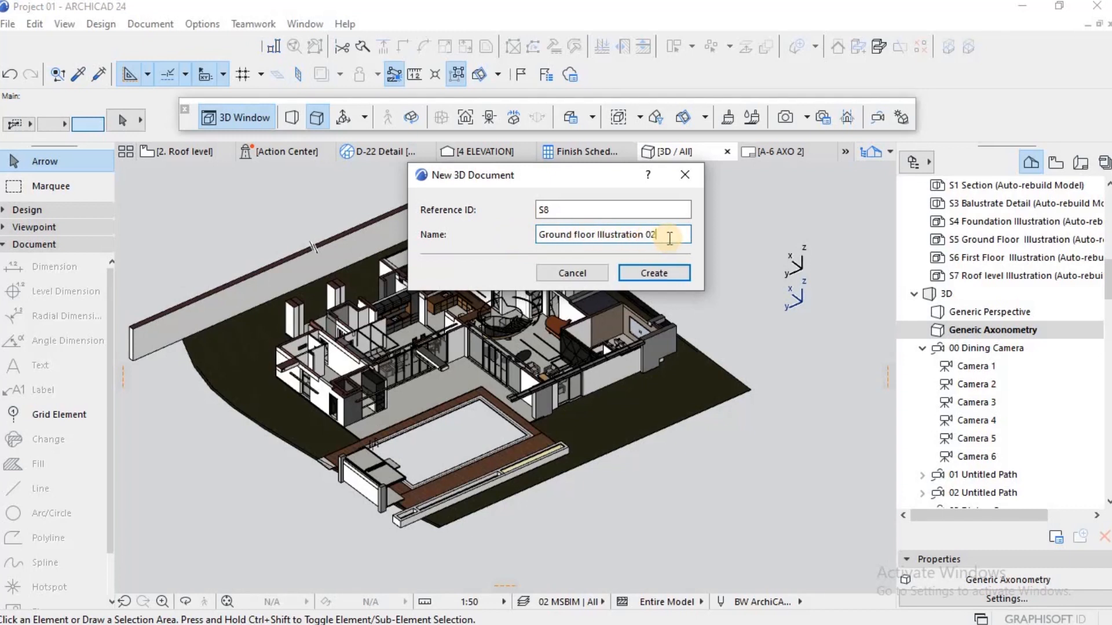
click(651, 273)
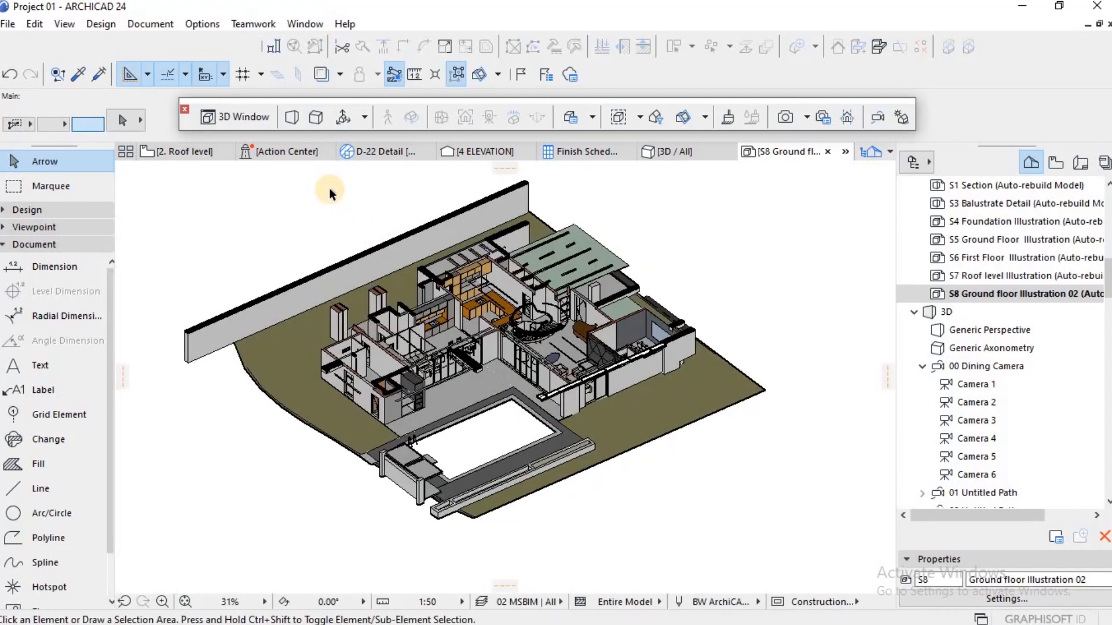
Step: Examine the kitchen, spiral stair and cut walls in the Ground floor Illustration 02 3D document
scroll(330, 190, up, 3)
scroll(338, 205, down, 2)
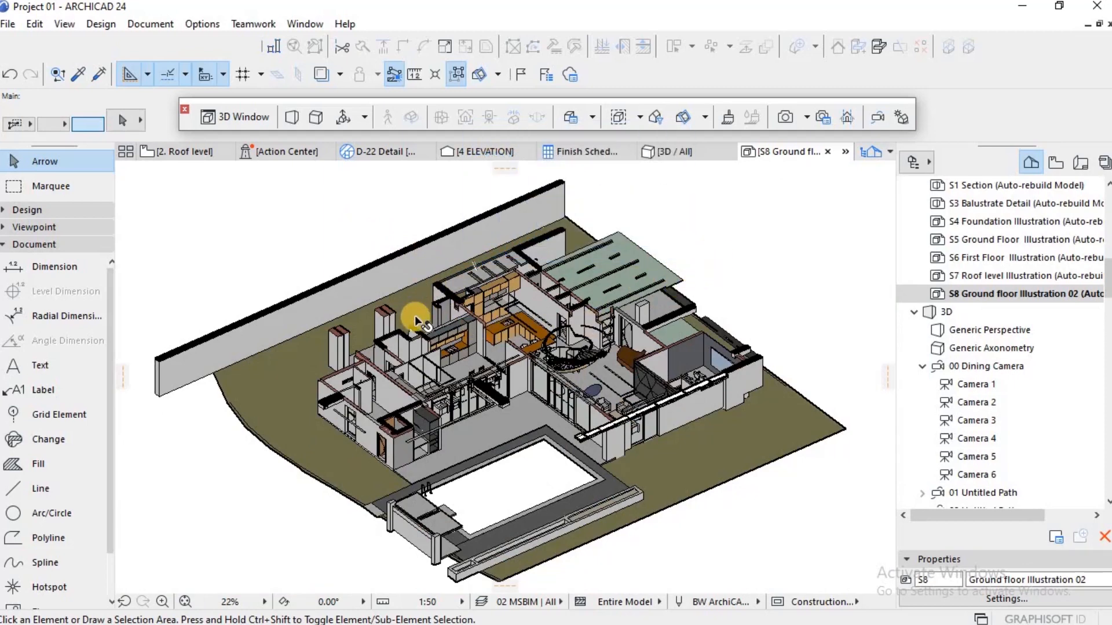
scroll(414, 315, up, 3)
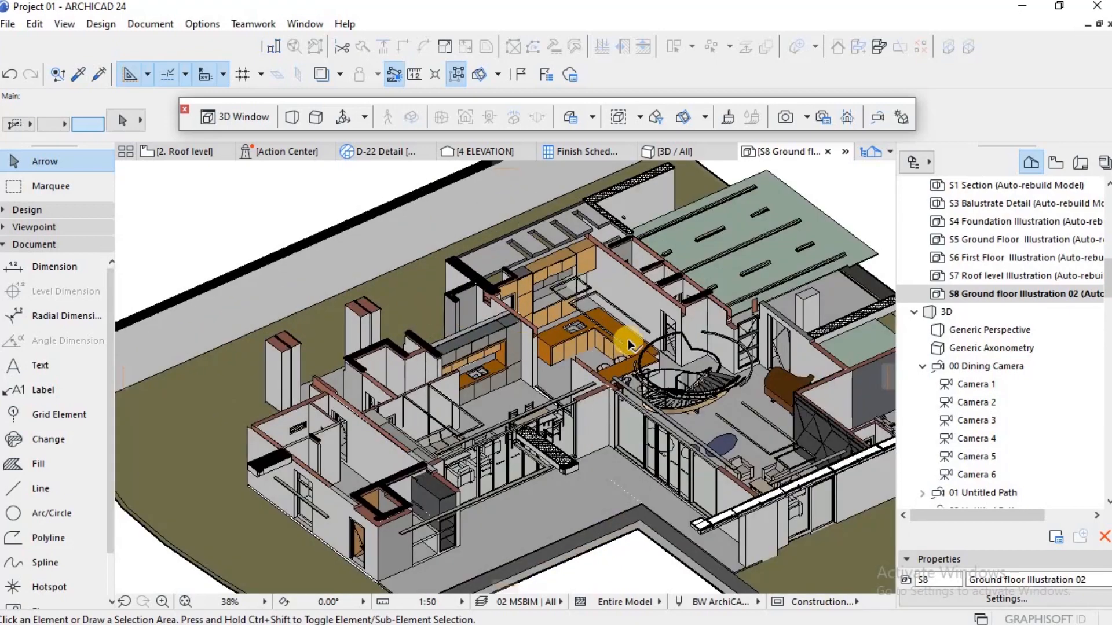
scroll(508, 290, up, 2)
scroll(507, 290, down, 4)
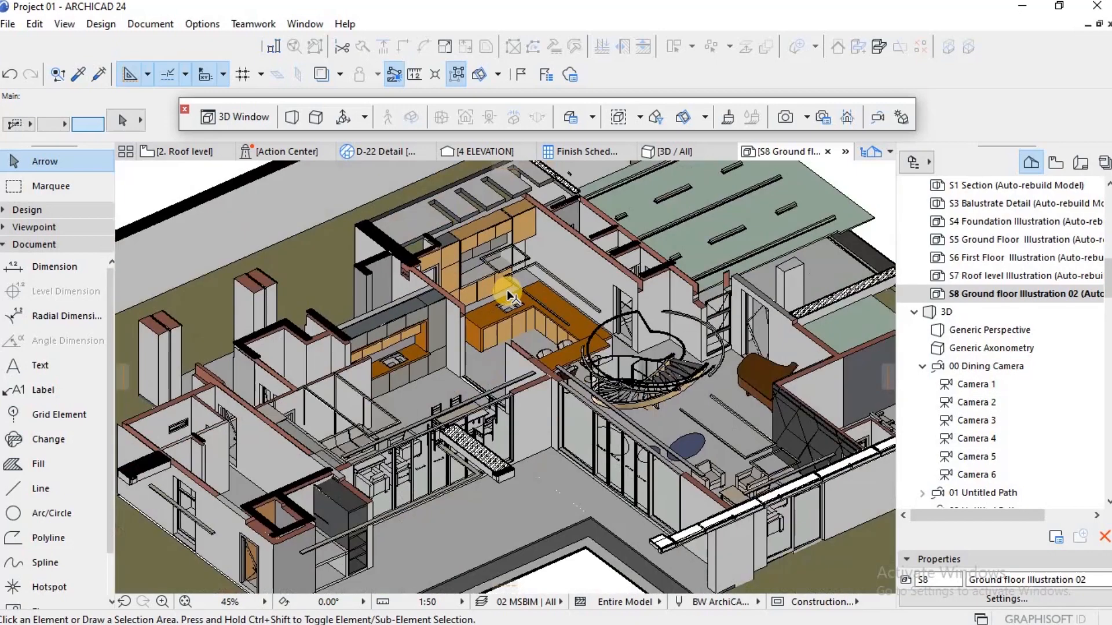
scroll(534, 297, down, 1)
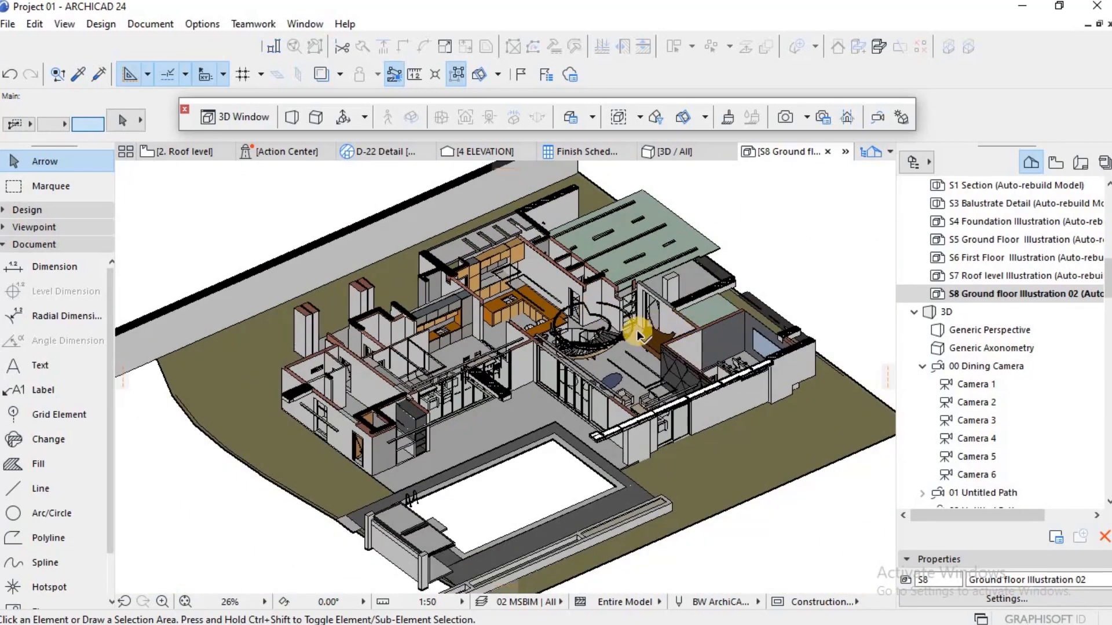
scroll(618, 359, up, 4)
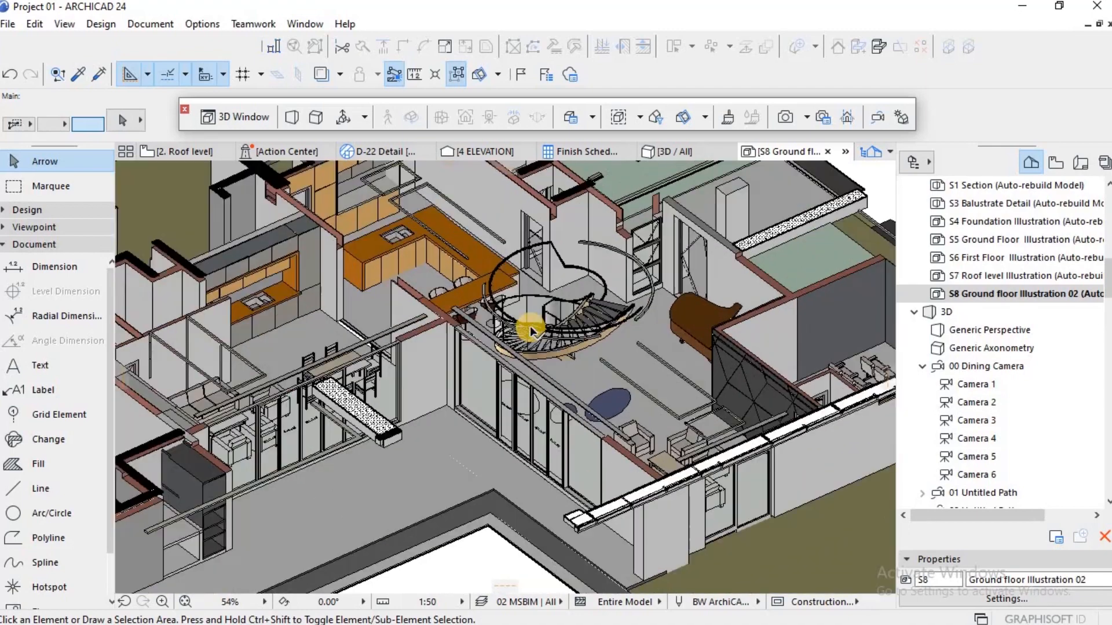
scroll(528, 330, down, 1)
scroll(529, 330, down, 7)
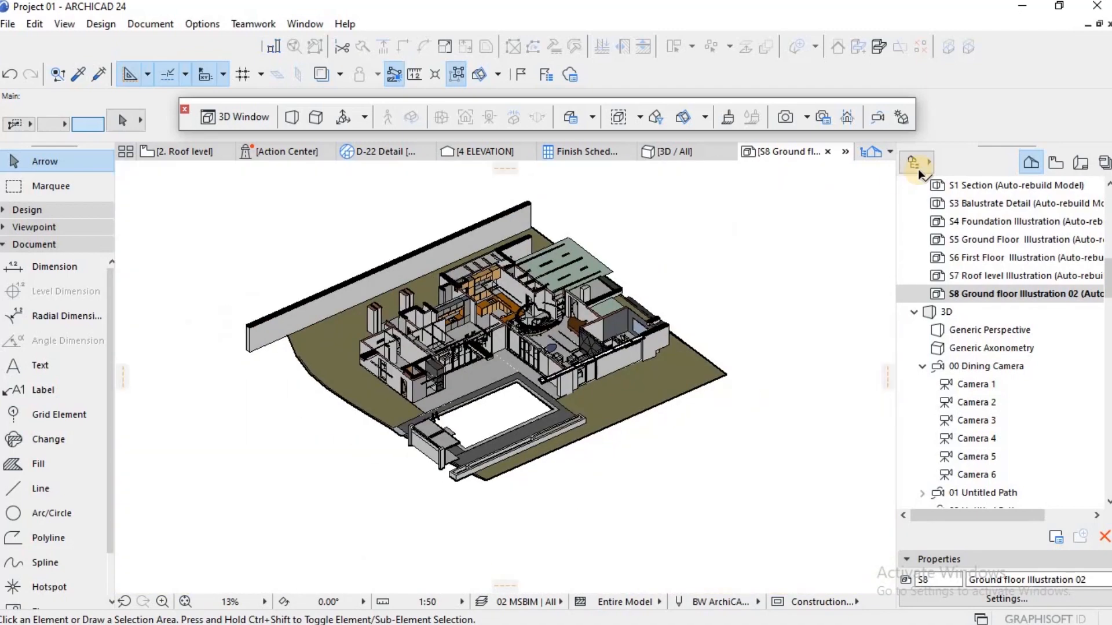
Step: Save the current view of the S8 3D document under the name Ground floor Illustration 02
right_click(1013, 296)
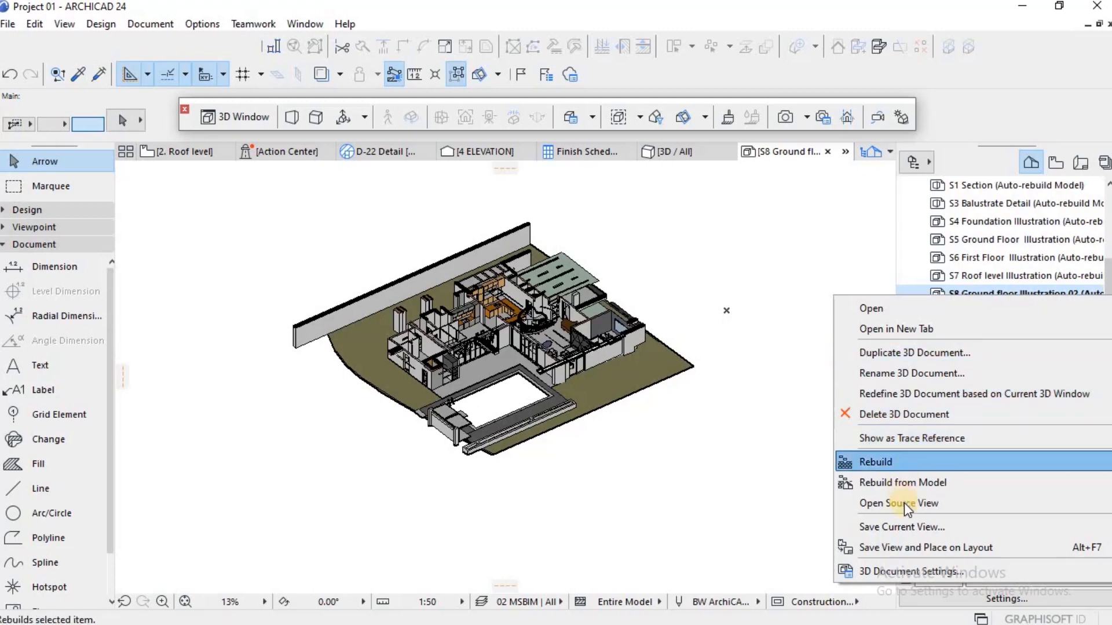
click(901, 521)
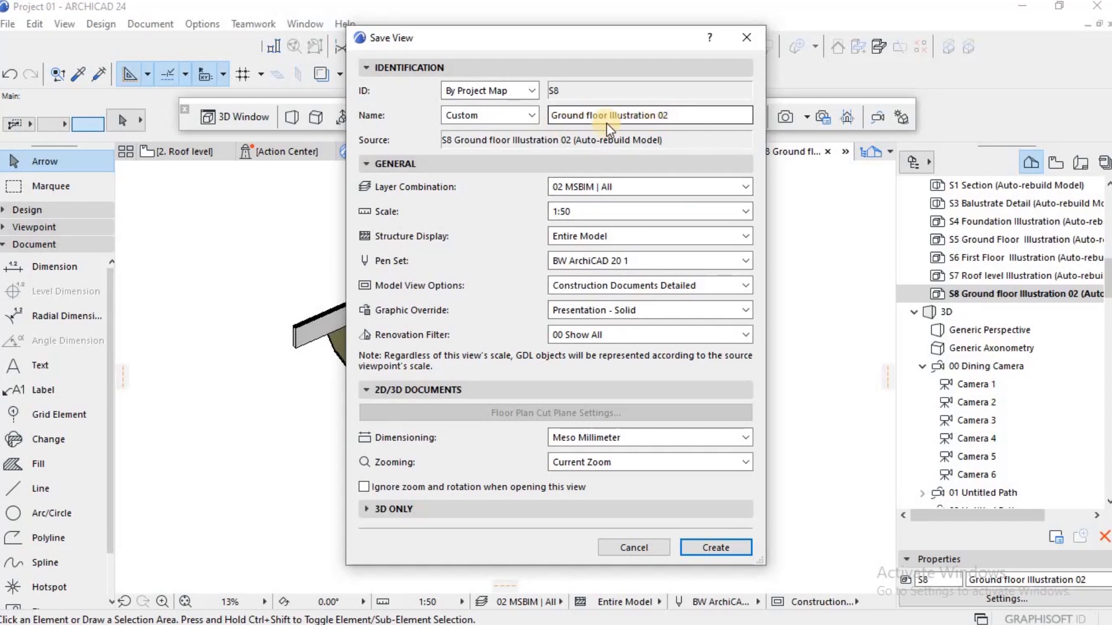
click(718, 548)
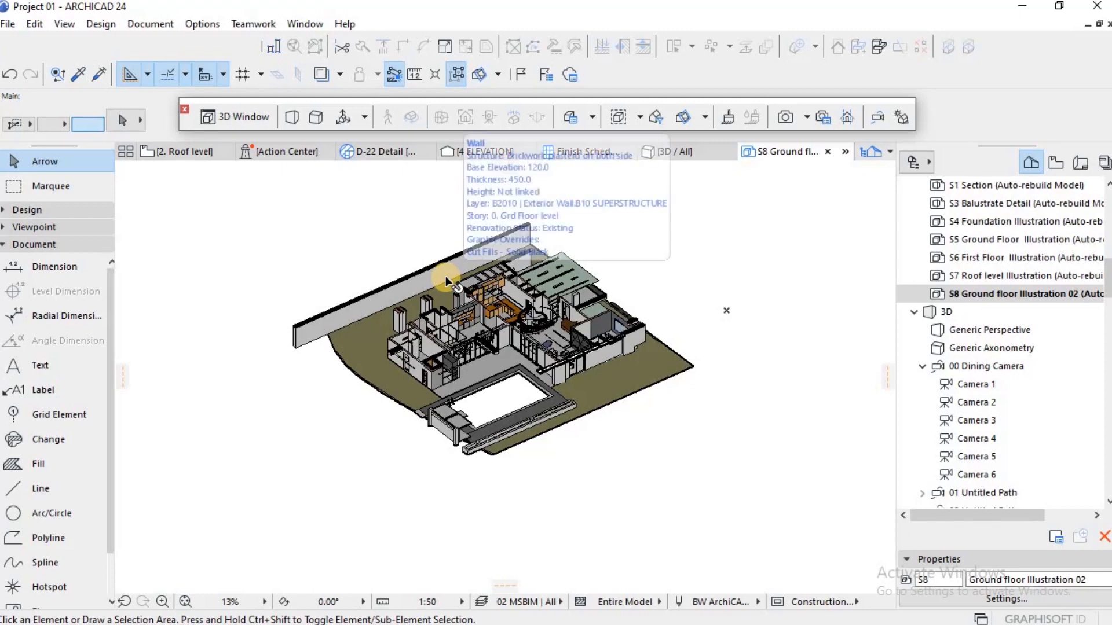
scroll(438, 274, up, 2)
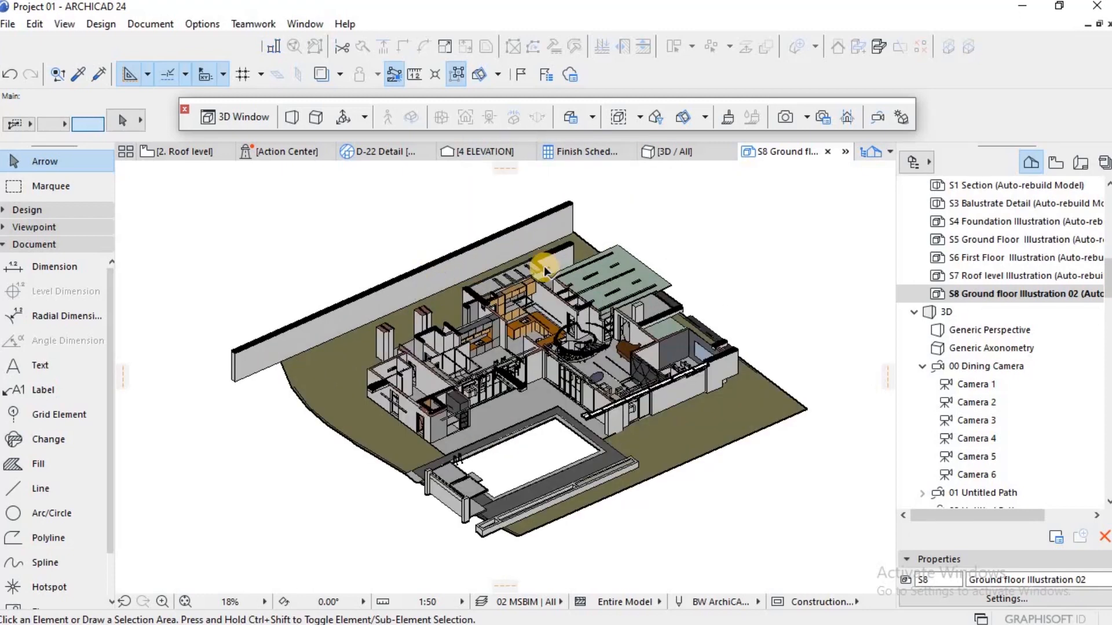
mouse_move(615, 272)
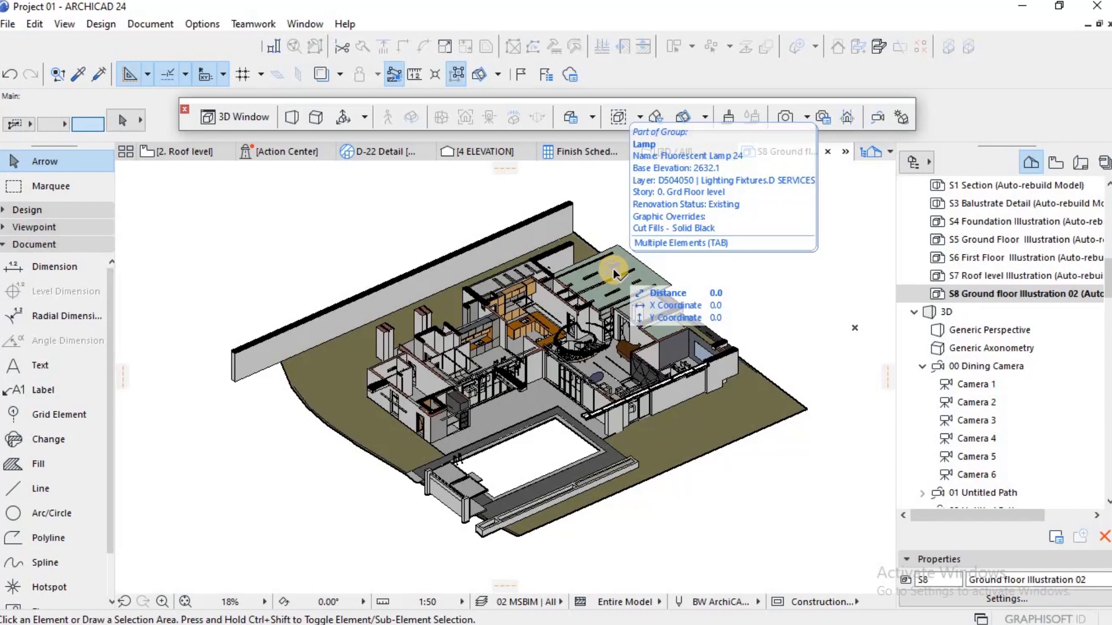
Step: Limit the stories shown in the 3D window to the range from 1. First floor level to 1. First floor level
key(F3)
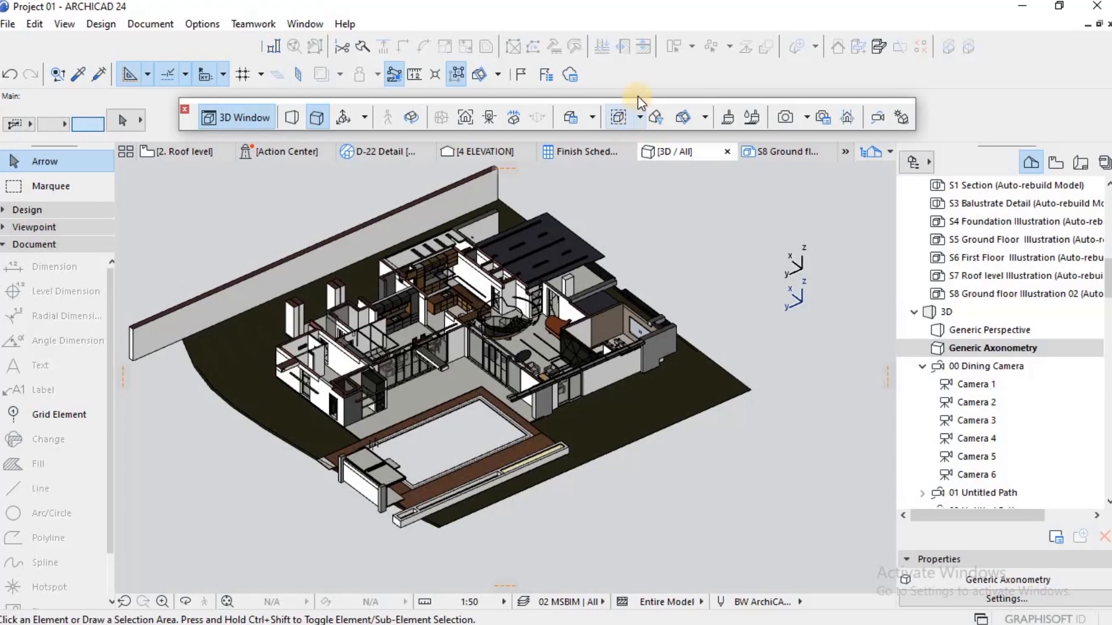
click(659, 117)
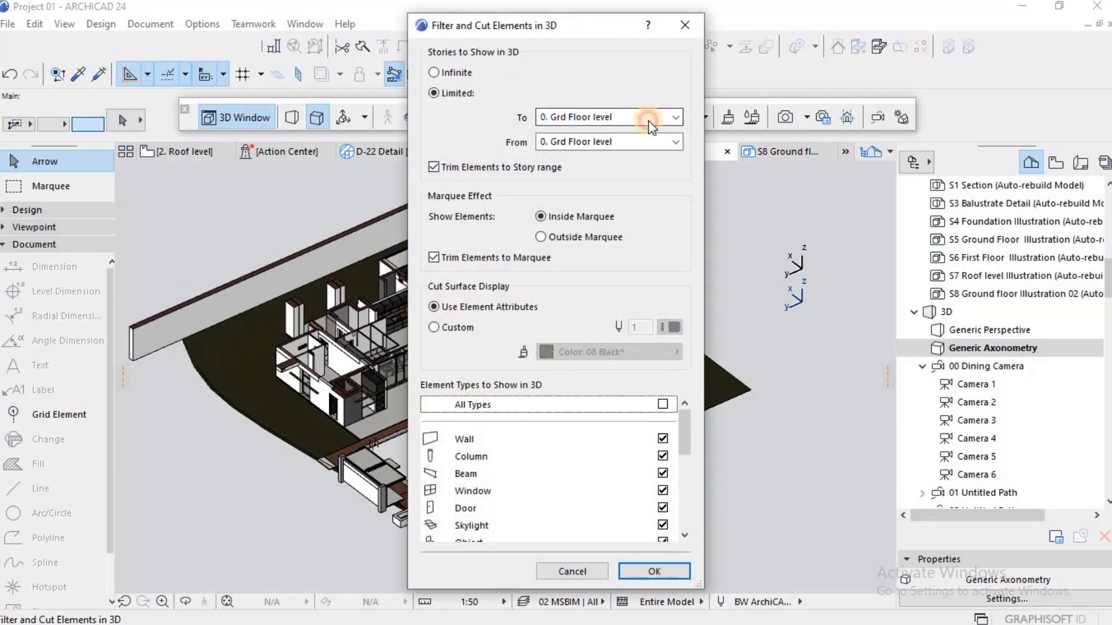
click(649, 118)
click(600, 145)
click(602, 143)
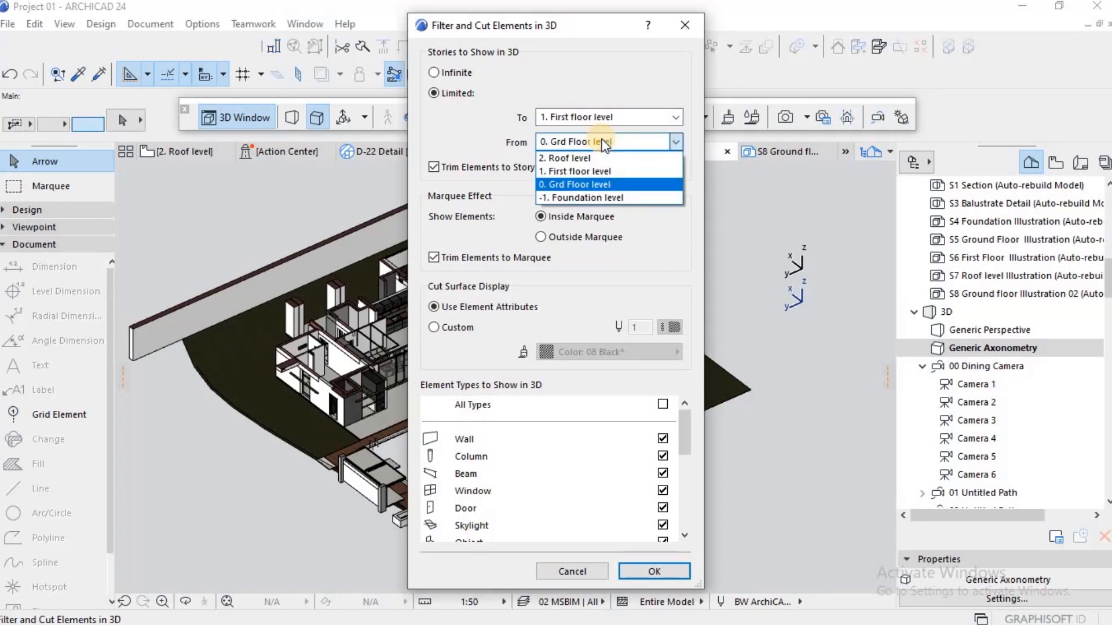
click(585, 171)
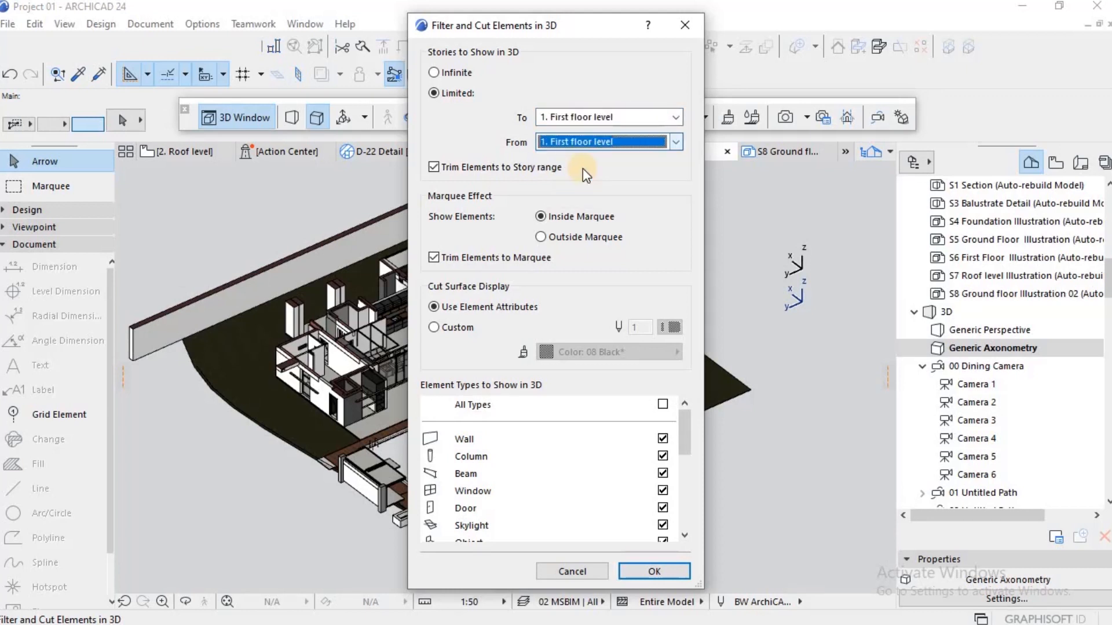
click(651, 571)
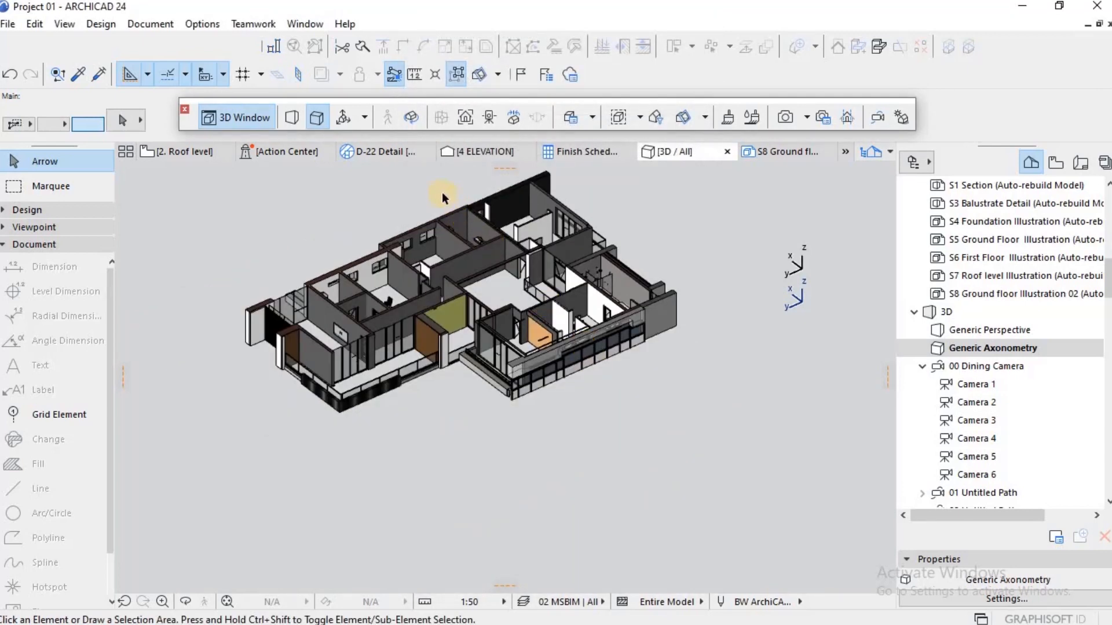
Step: Create a new 3D document from the first floor axonometry, named First floor Illustration 02
right_click(679, 250)
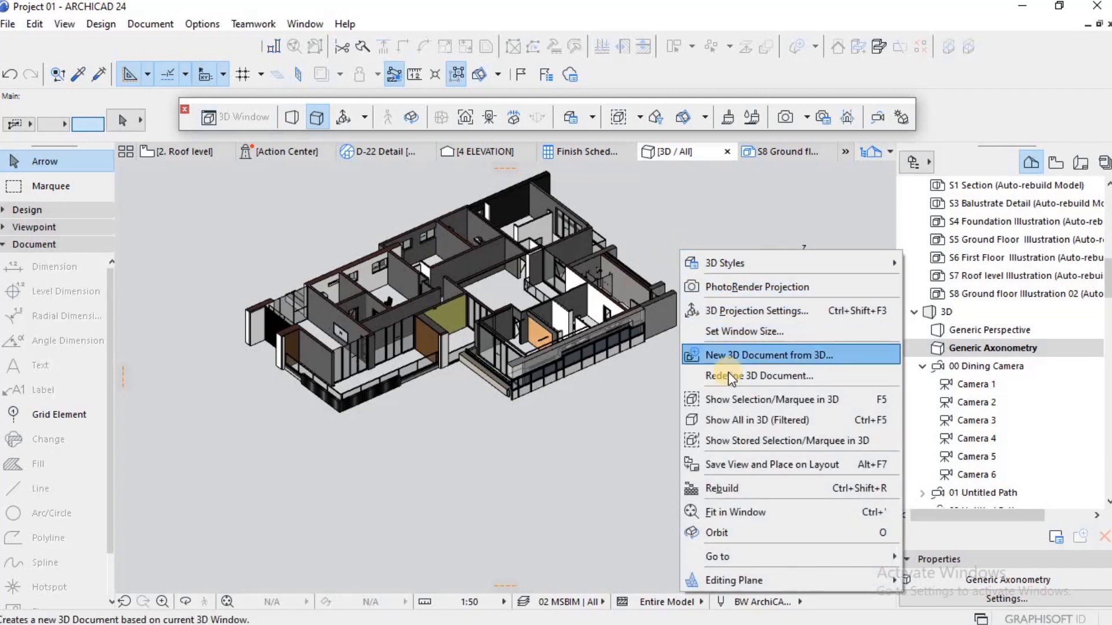
click(731, 358)
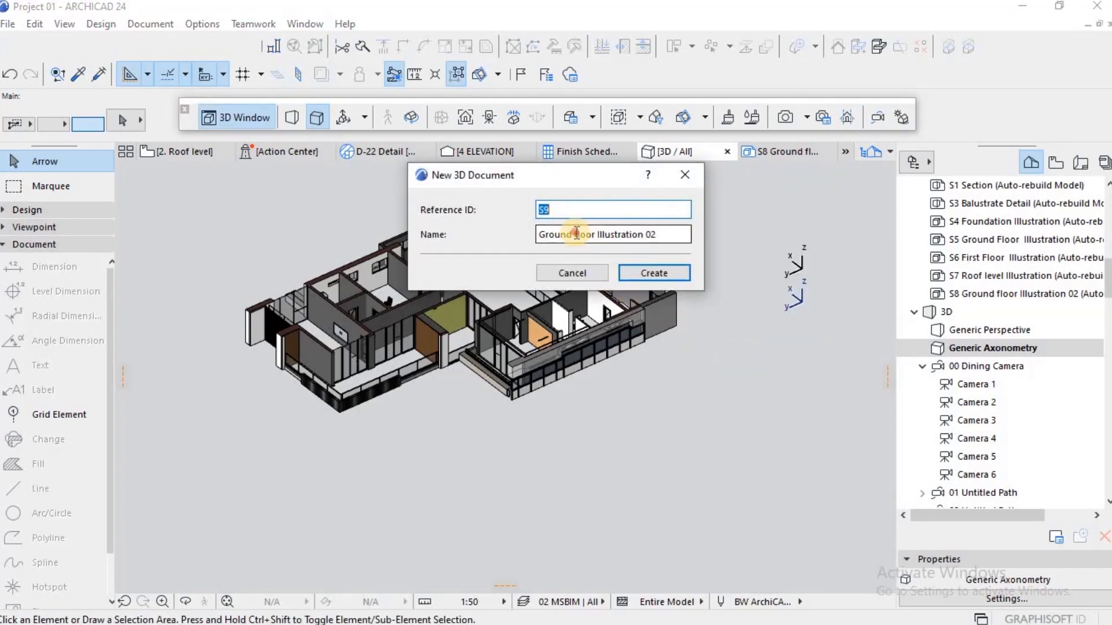
drag(576, 234, 493, 241)
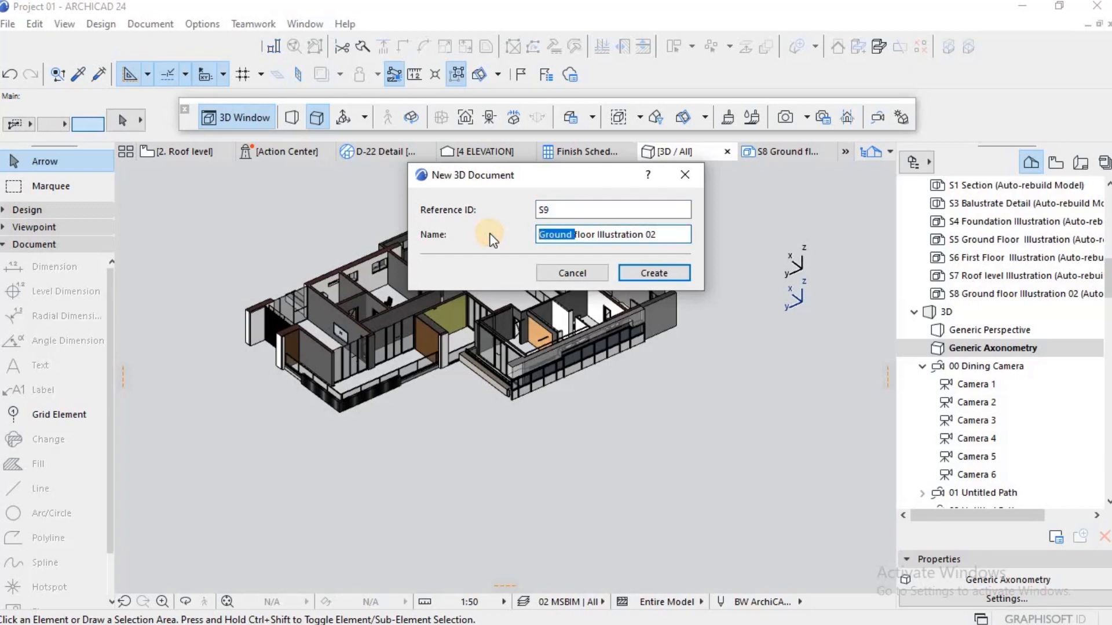
key(BackSpace)
text(F)
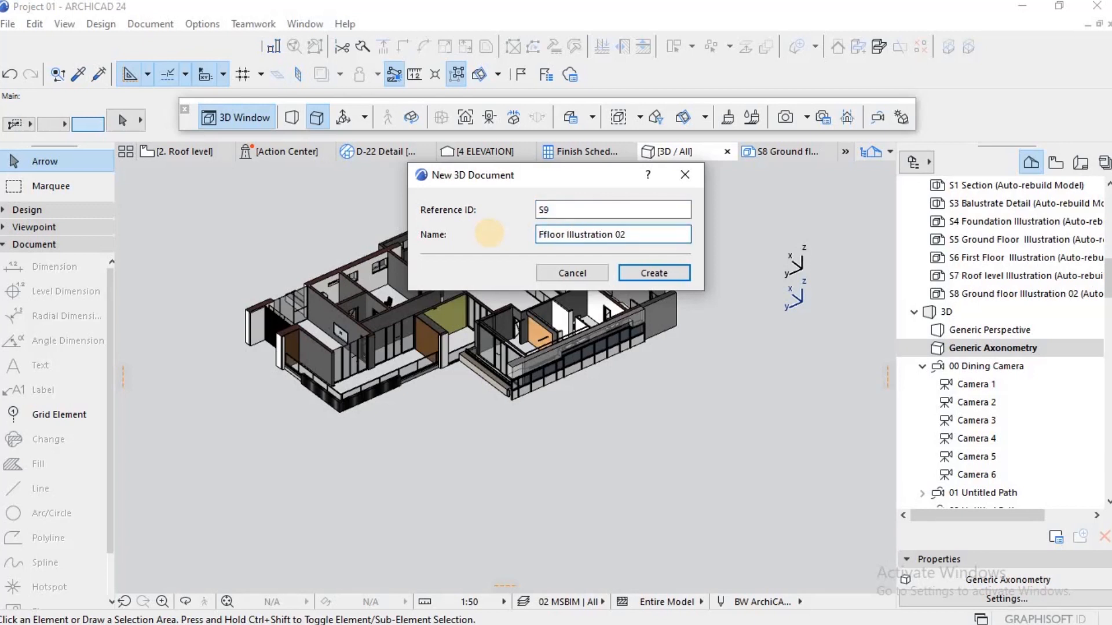
text(irst)
click(661, 276)
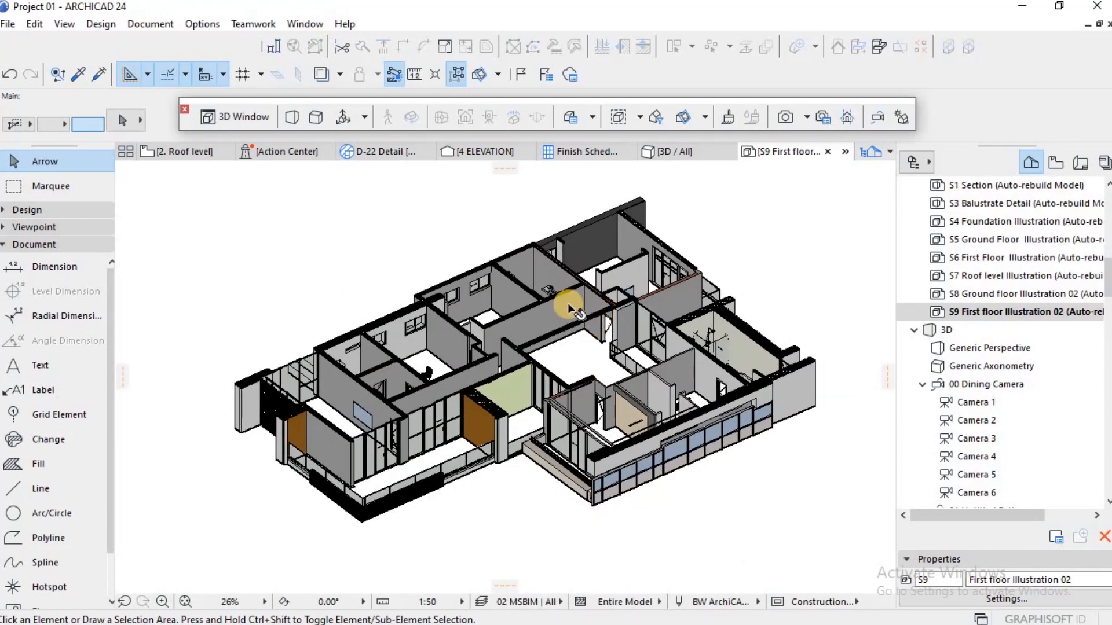
scroll(567, 302, down, 3)
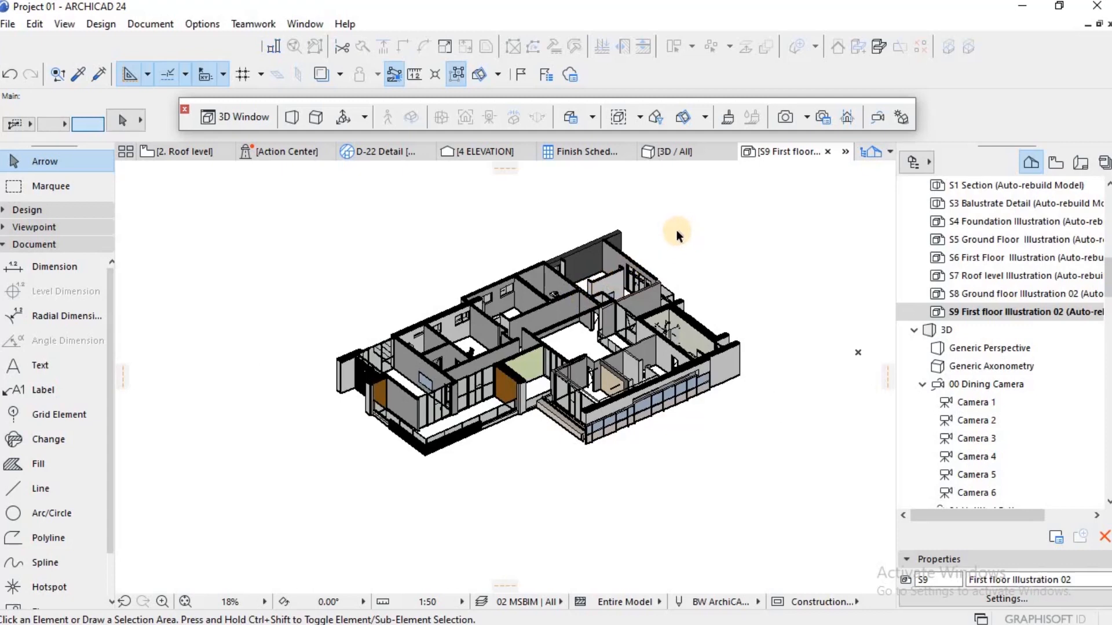
Step: Limit the stories to show in 3D to the range from 2. Roof level to 2. Roof level
key(F2)
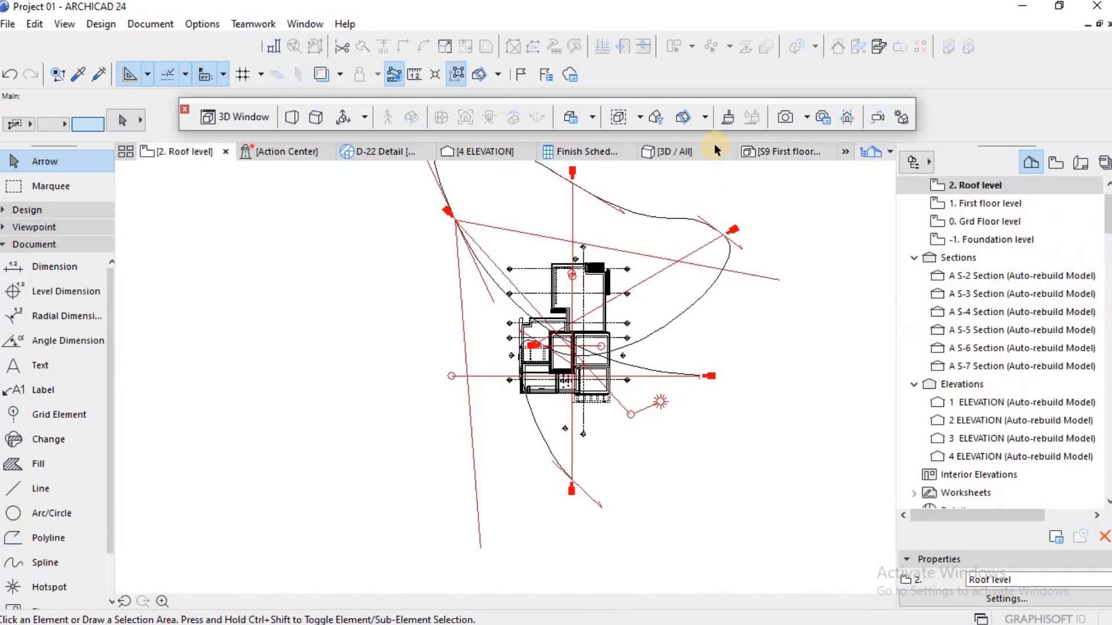
click(657, 116)
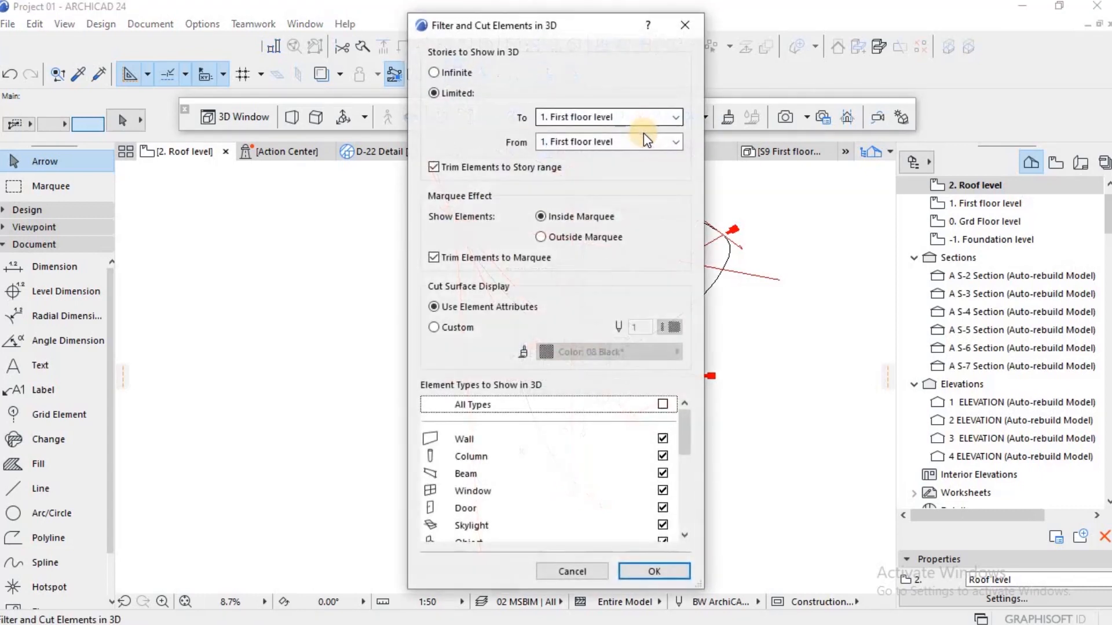
click(647, 117)
click(610, 130)
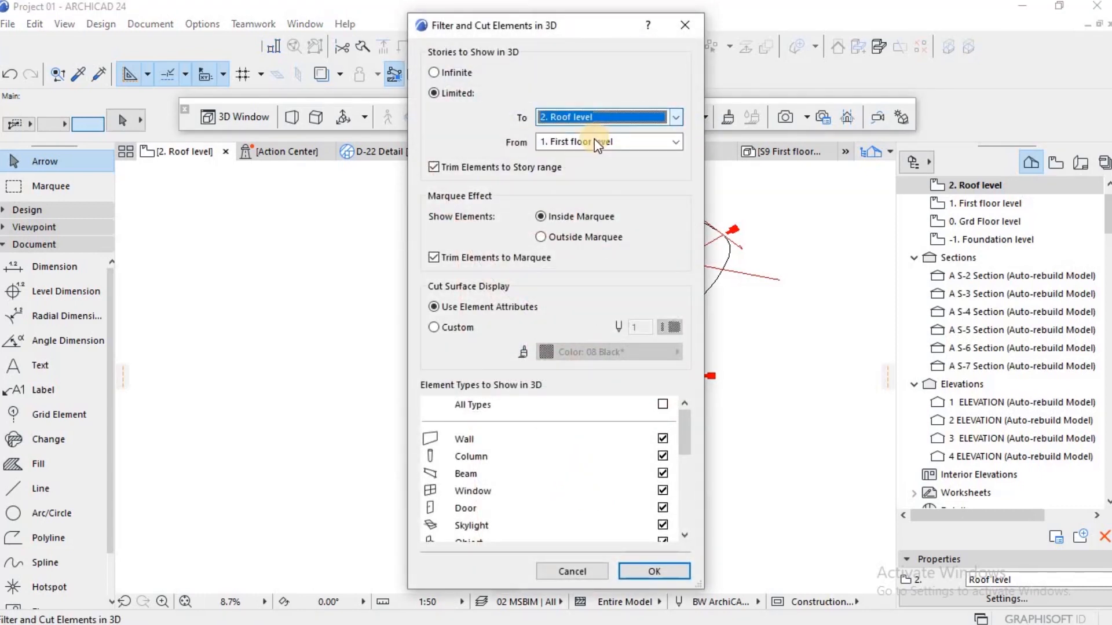
click(589, 142)
click(602, 154)
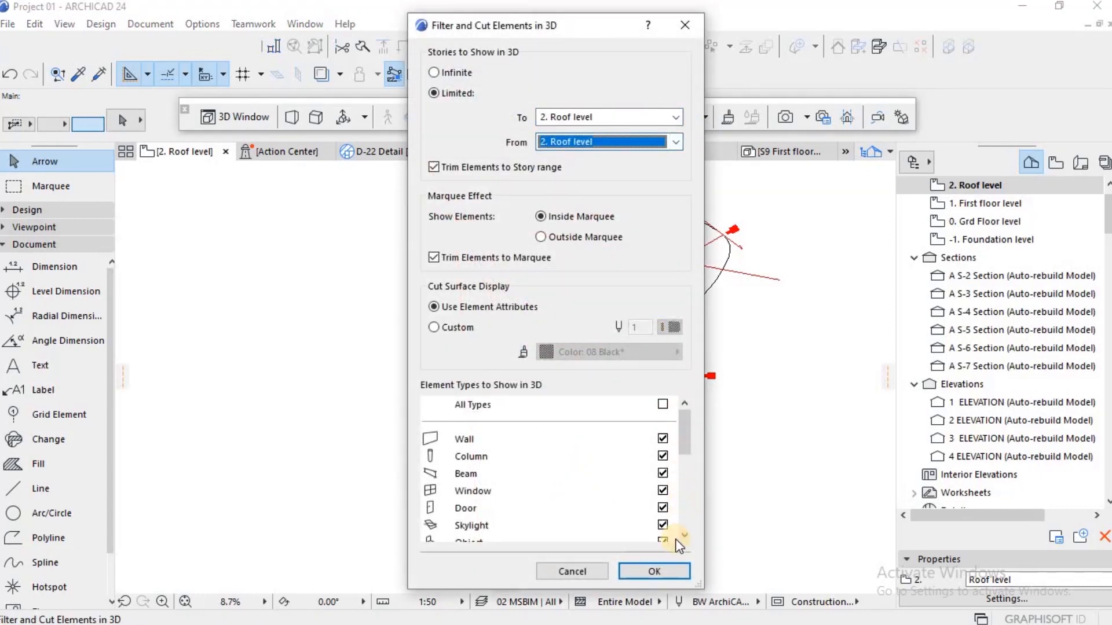
click(655, 572)
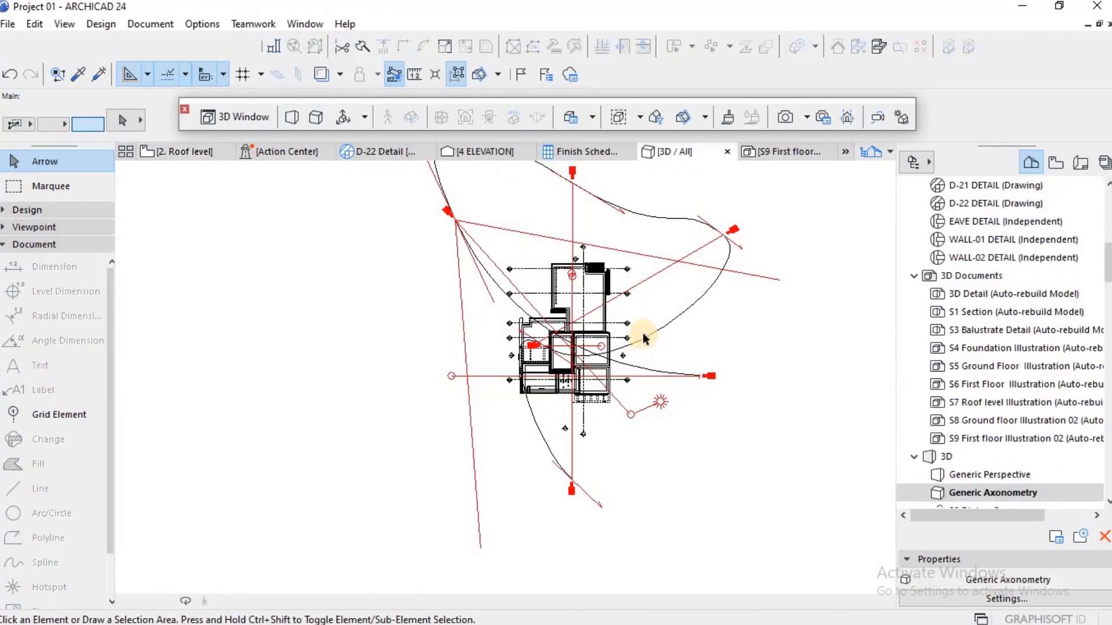
scroll(667, 330, down, 3)
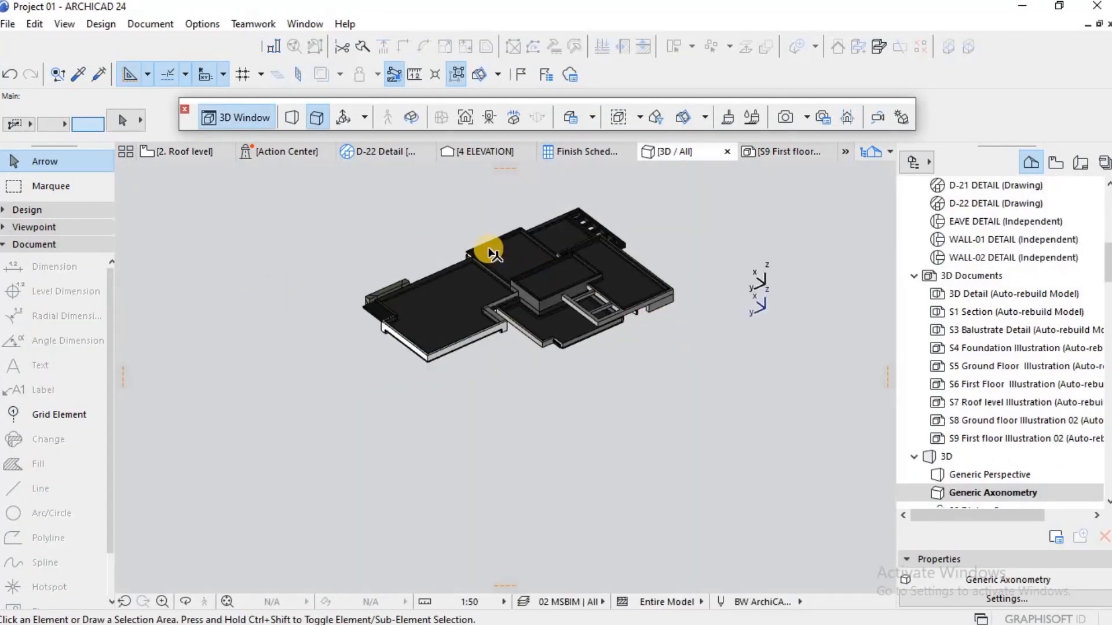
scroll(491, 252, up, 2)
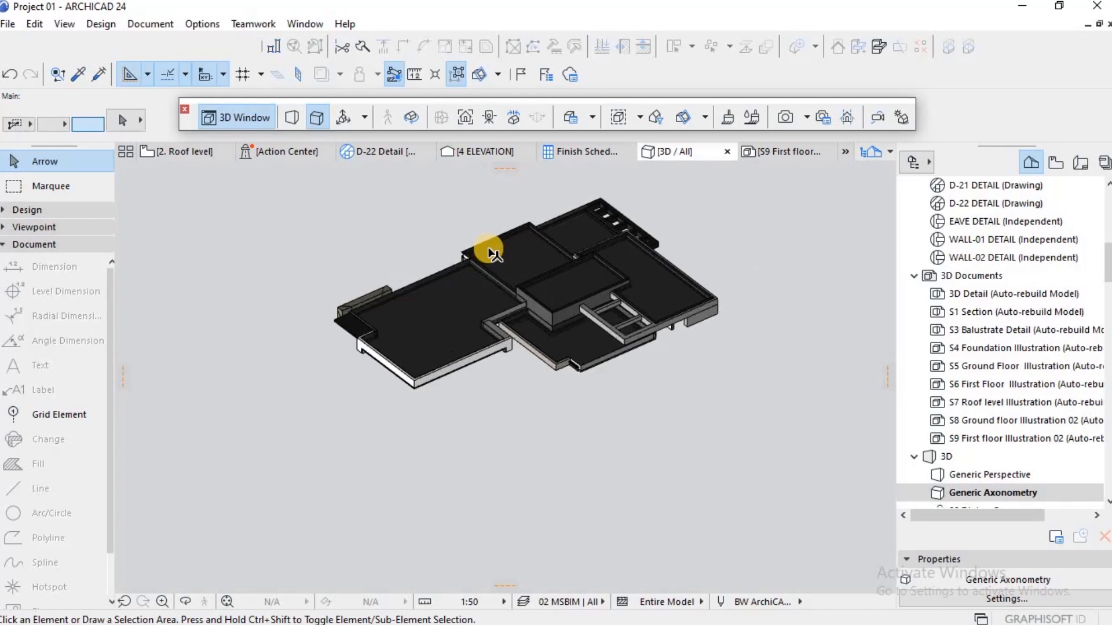
right_click(715, 247)
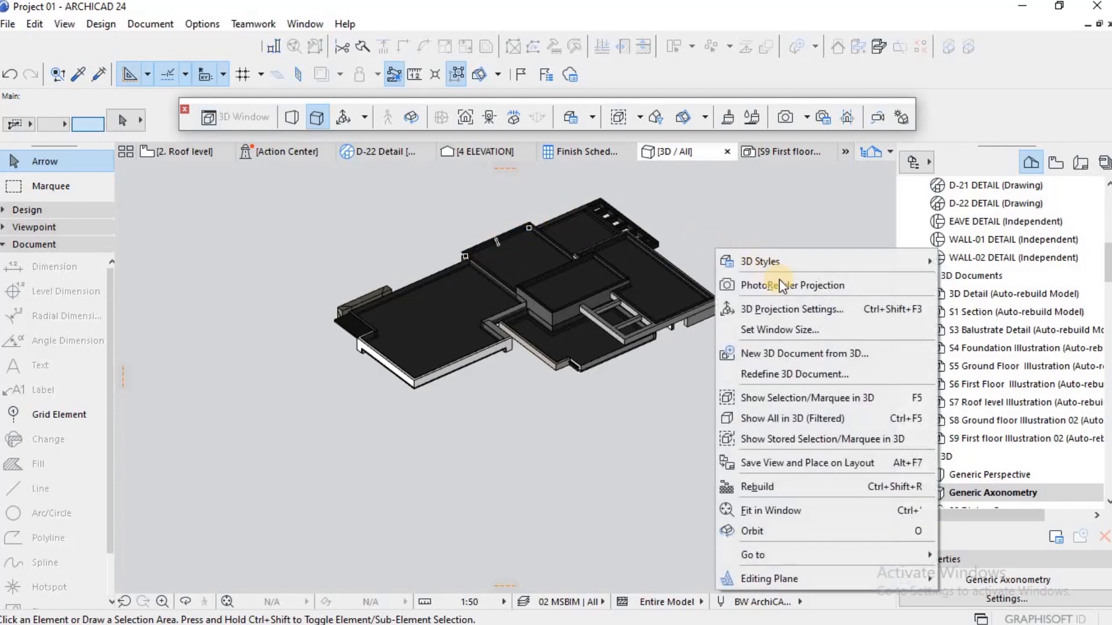
click(784, 352)
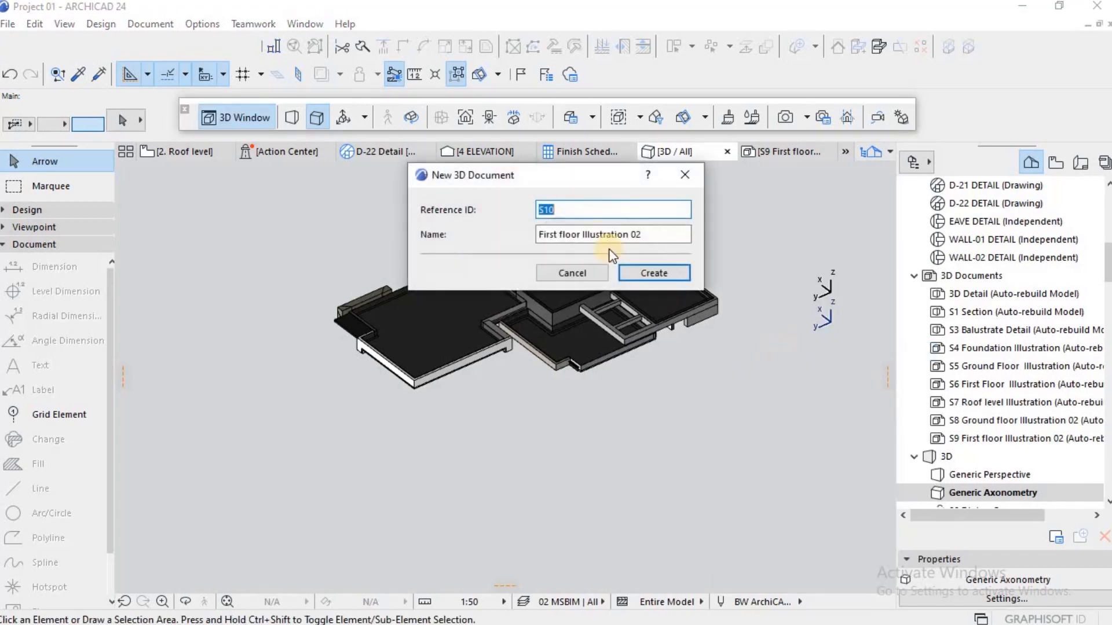
key(Return)
Step: Create a new 3D document from the roof-level axonometry with reference ID S10, named Floor Illustration 02
right_click(721, 265)
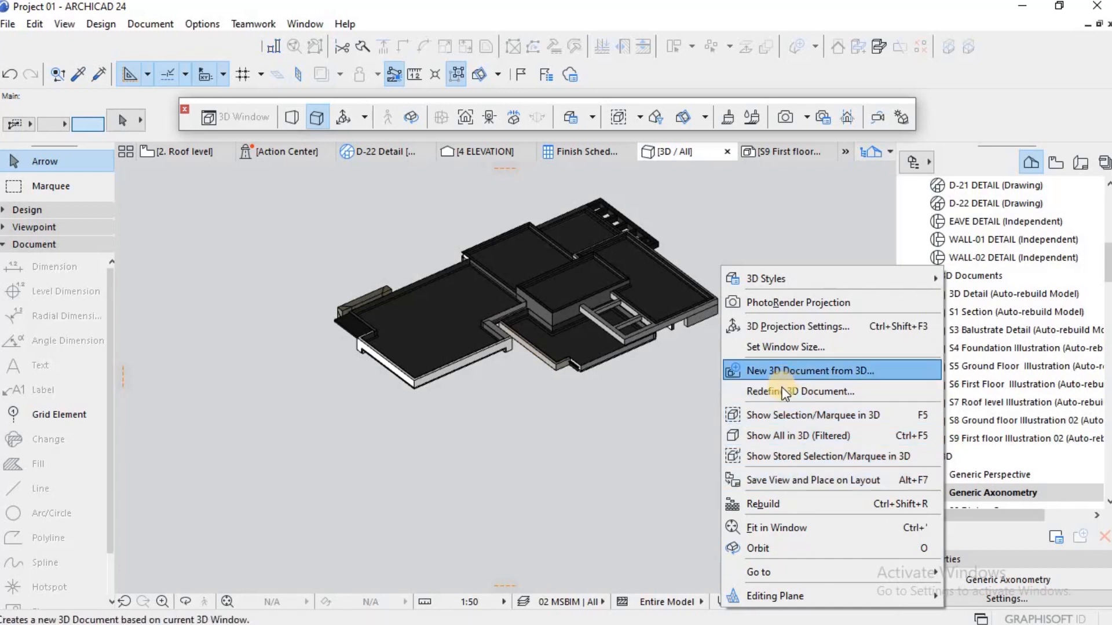
click(781, 371)
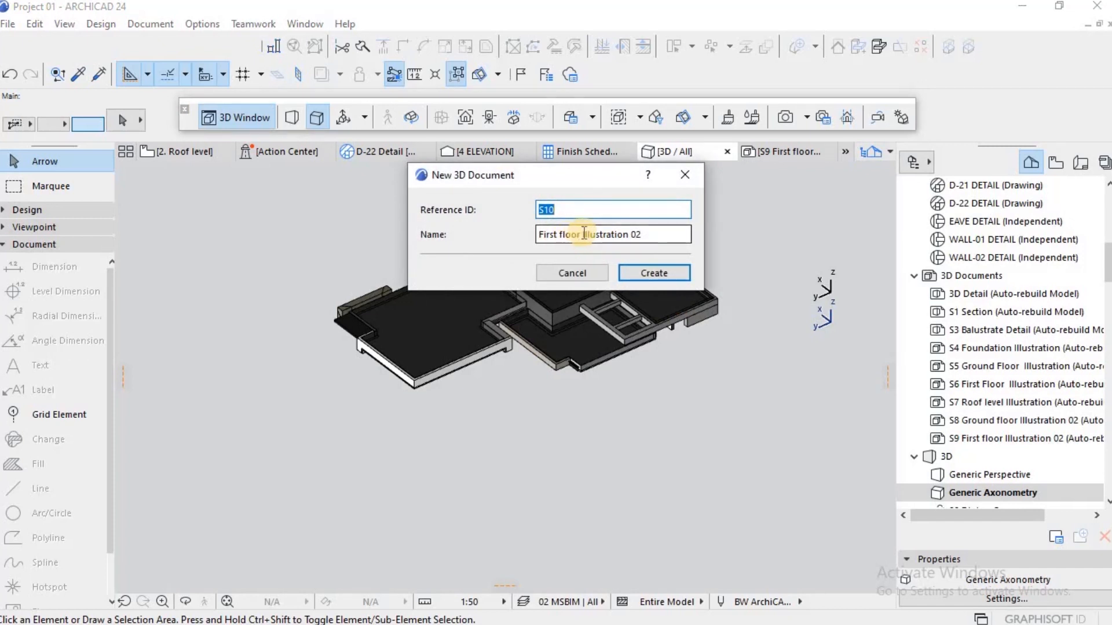
click(584, 233)
drag(583, 233, 513, 231)
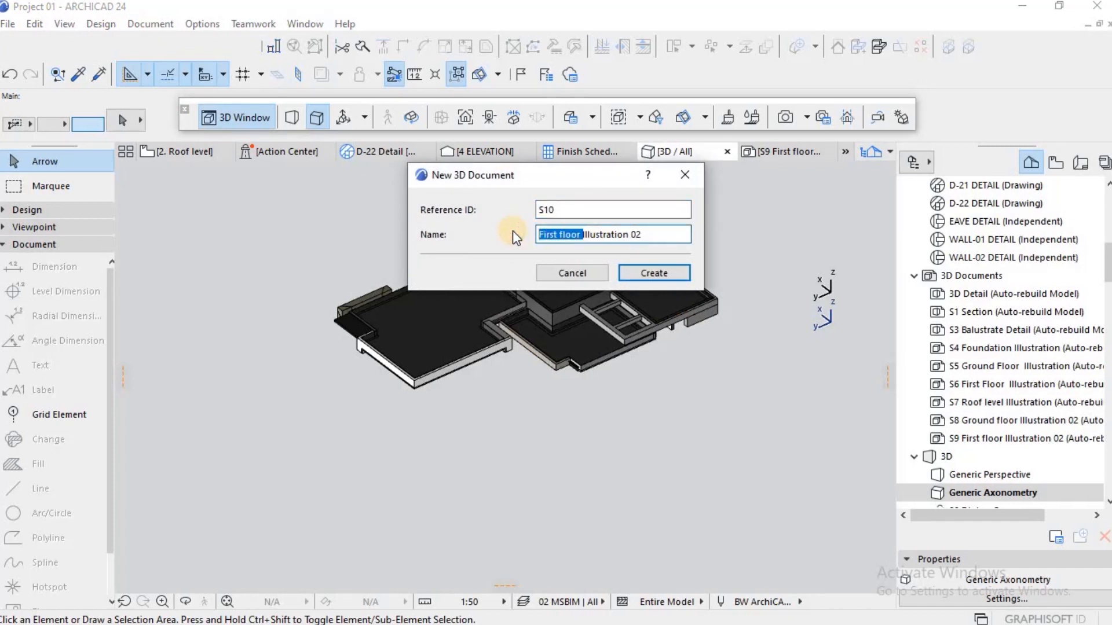
text(F)
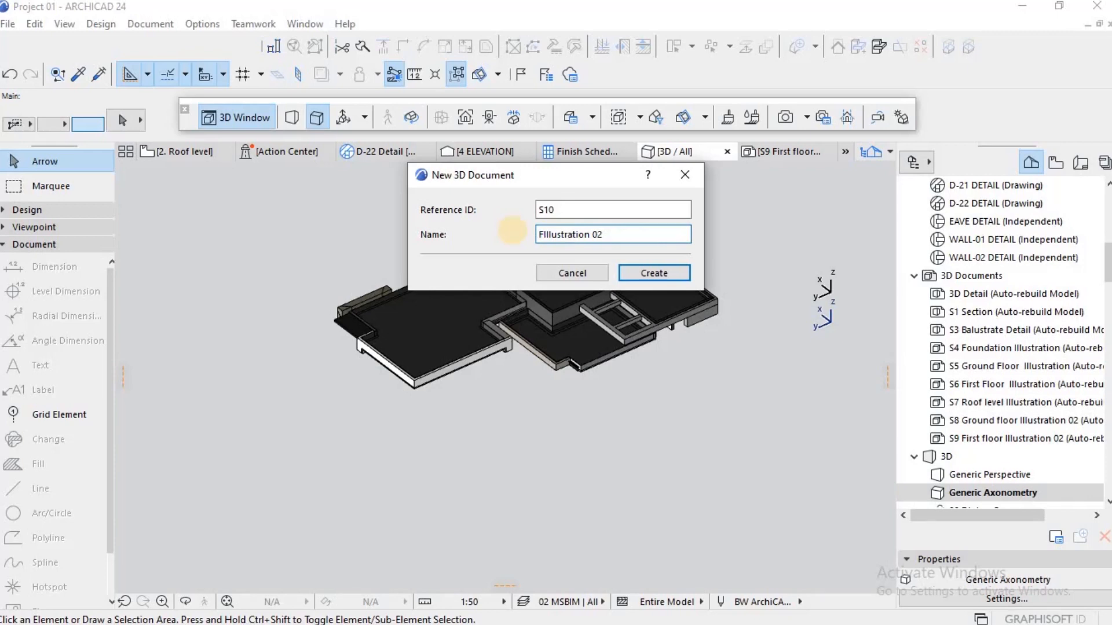
text(loor)
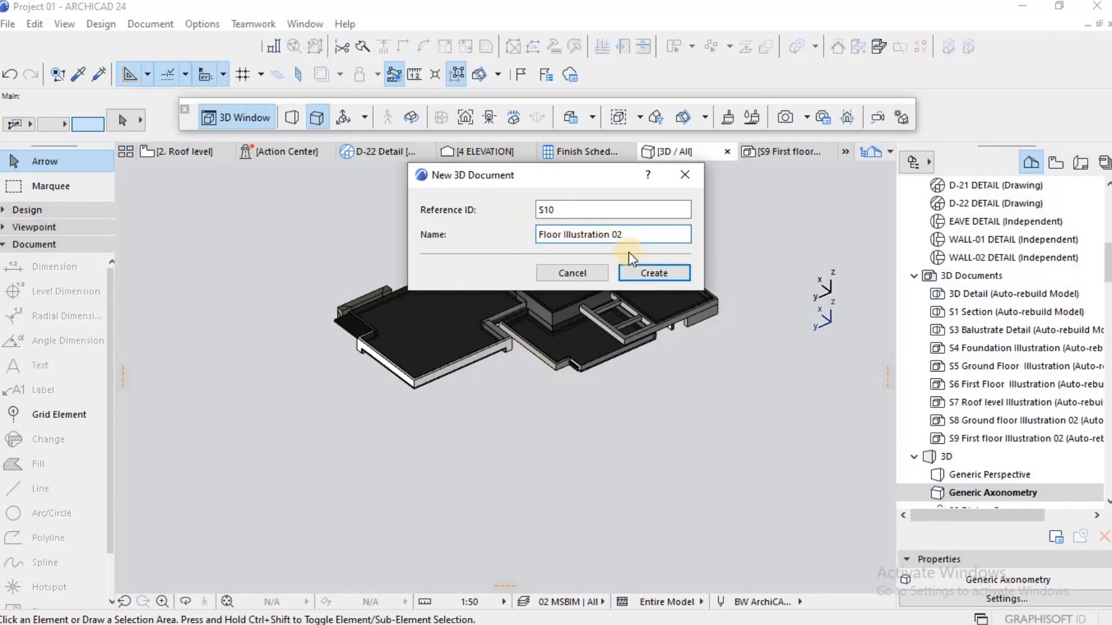
click(650, 271)
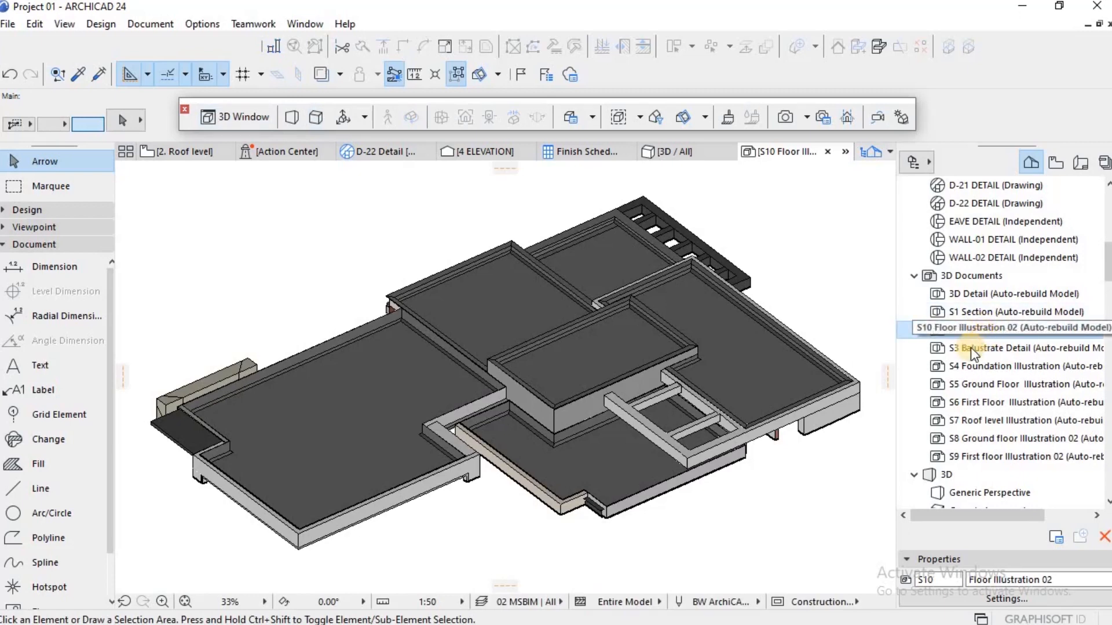
Step: Rename the S10 3D document as Roof Illustration 02
right_click(970, 347)
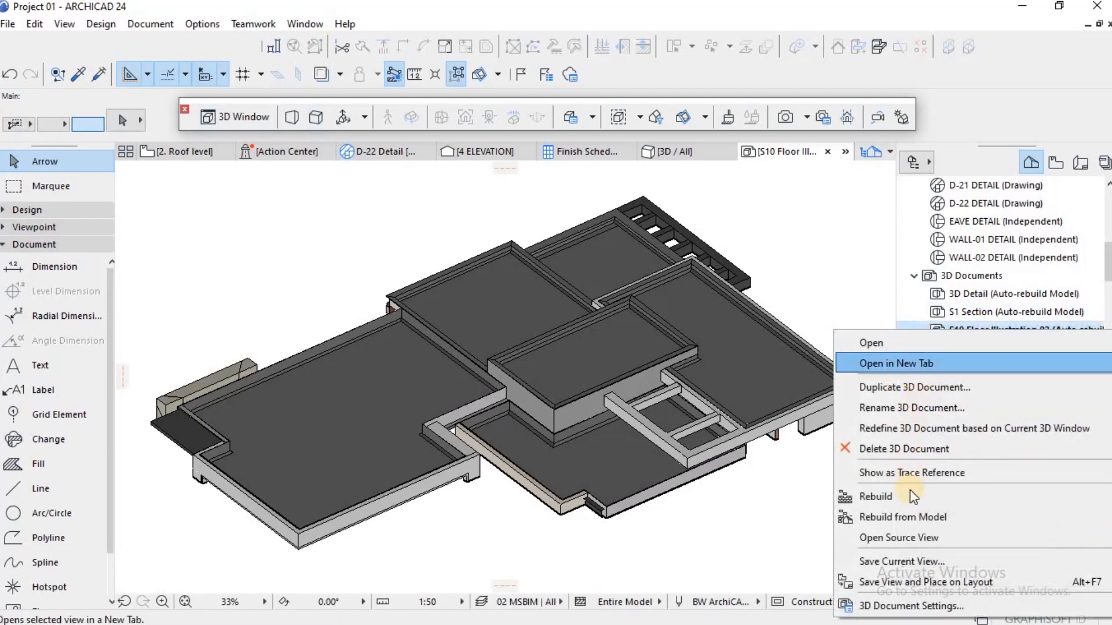
click(906, 408)
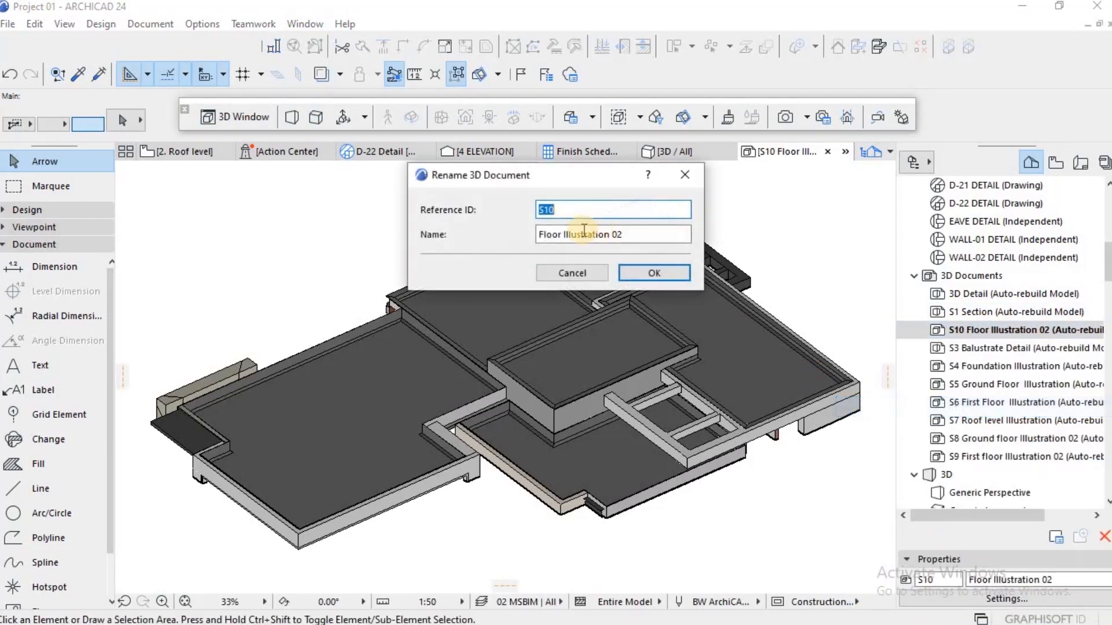
double_click(557, 234)
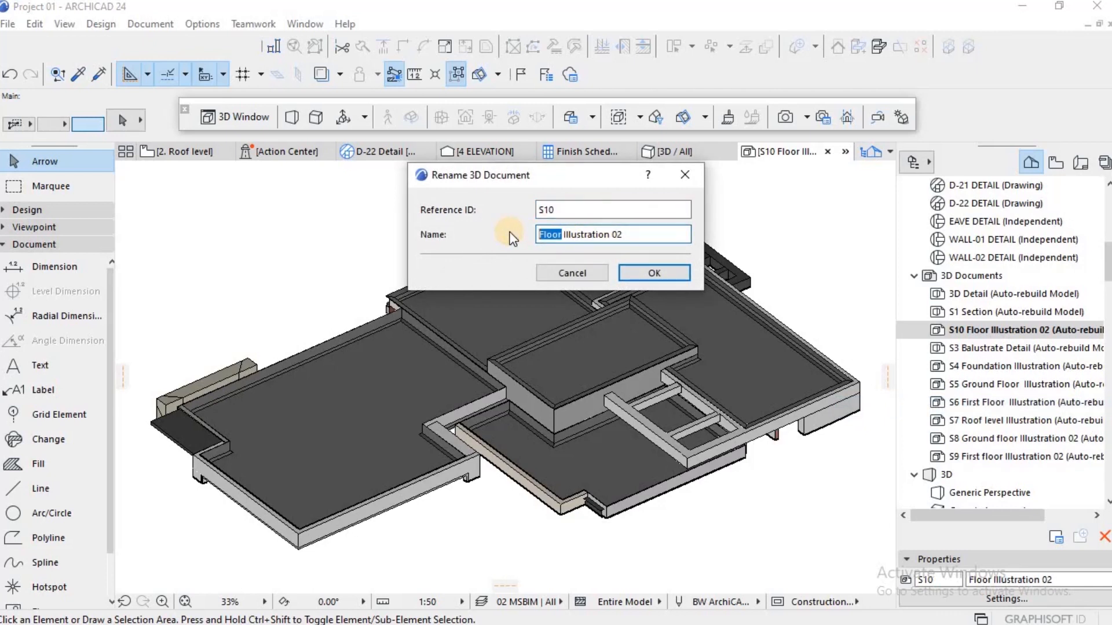
text(Roof)
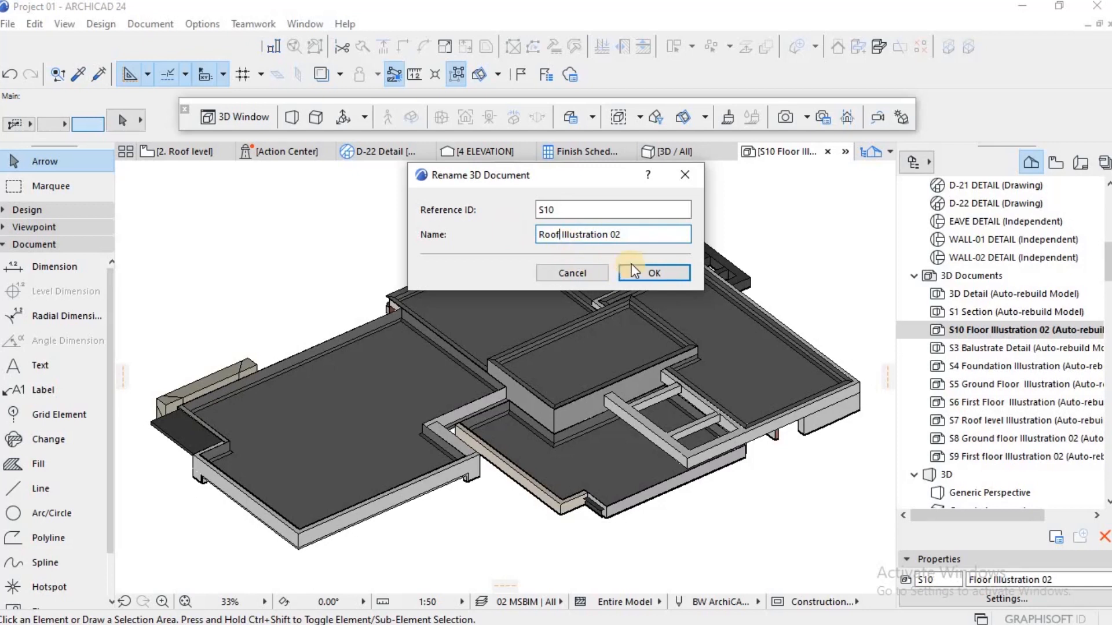
click(633, 271)
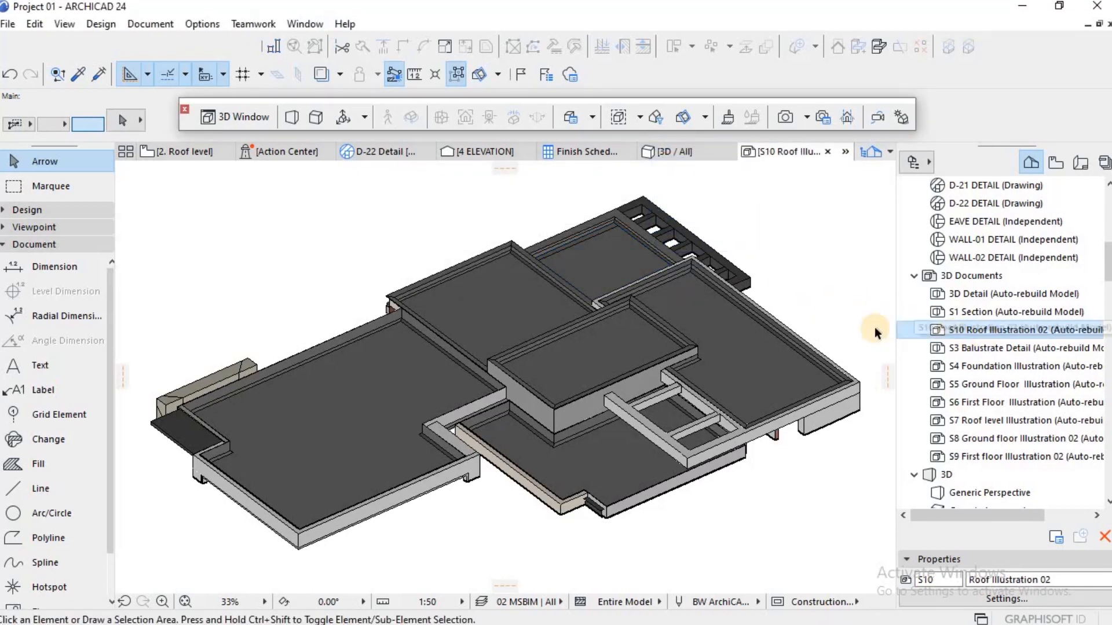
Step: Save the current view of the S10 3D document under the name Roof Illustration 02
scroll(723, 289, down, 2)
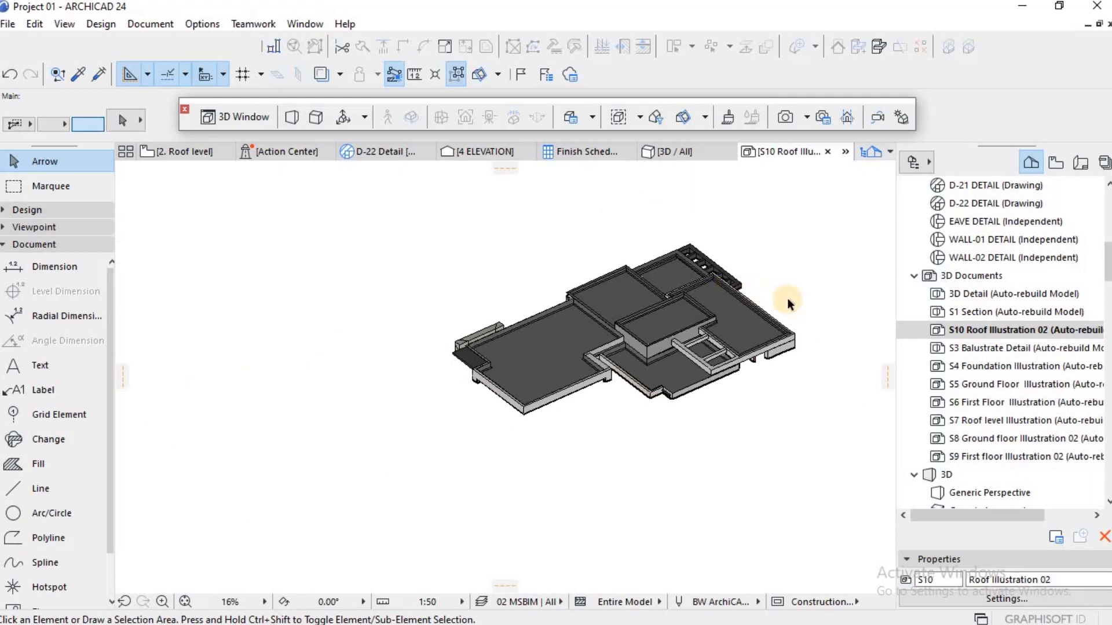
scroll(789, 302, up, 1)
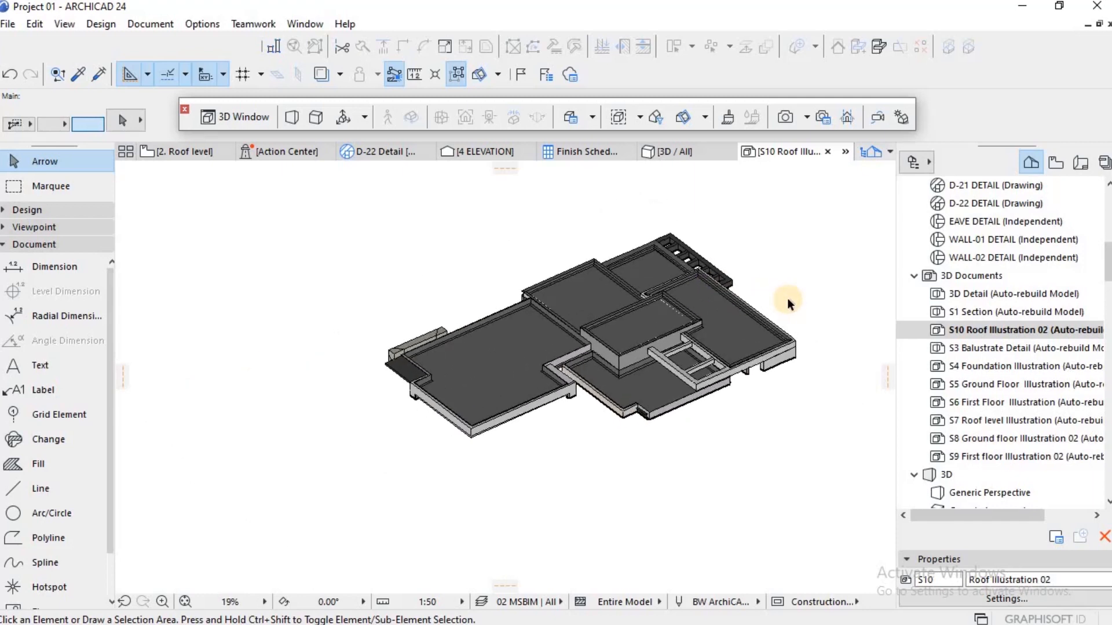
right_click(973, 328)
click(890, 551)
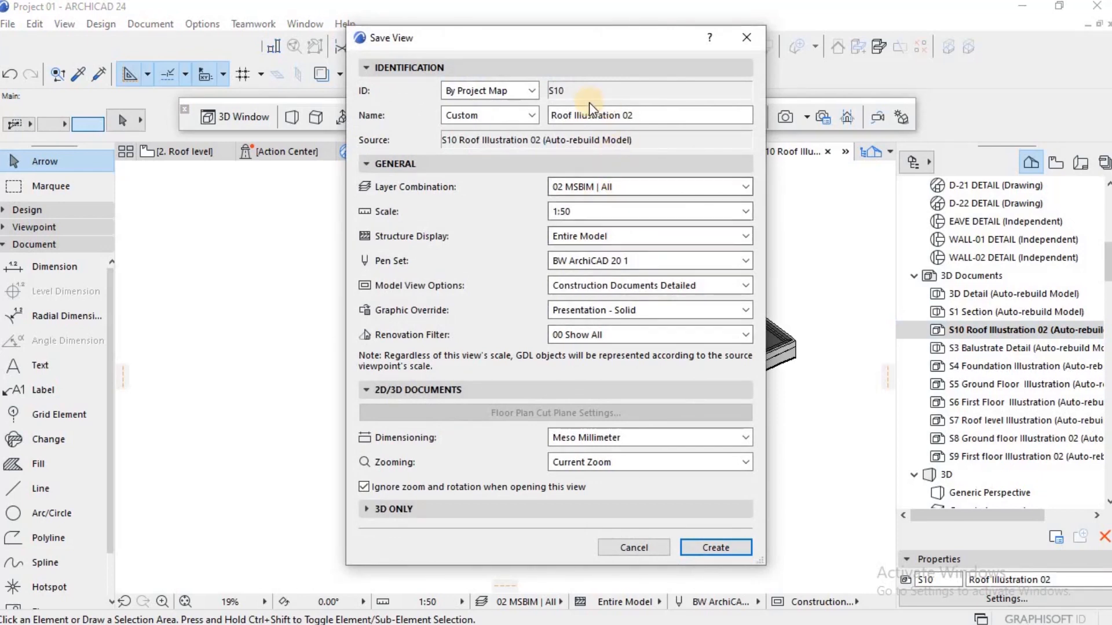
click(704, 546)
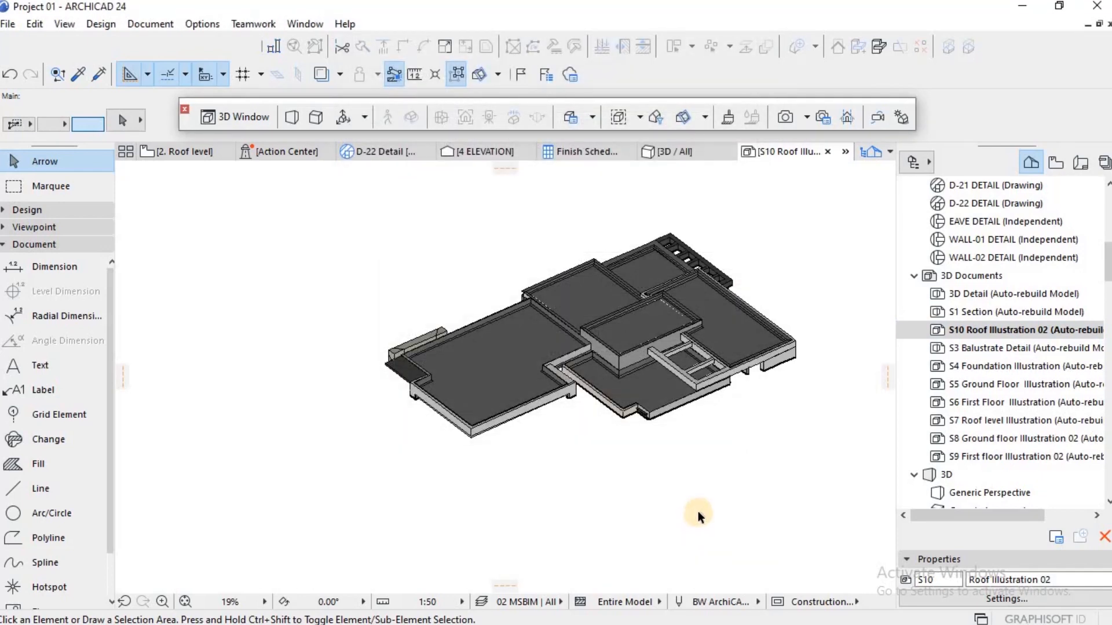
Step: Open the S9 3D document and save its current view under the name First floor Illustration 02
double_click(989, 439)
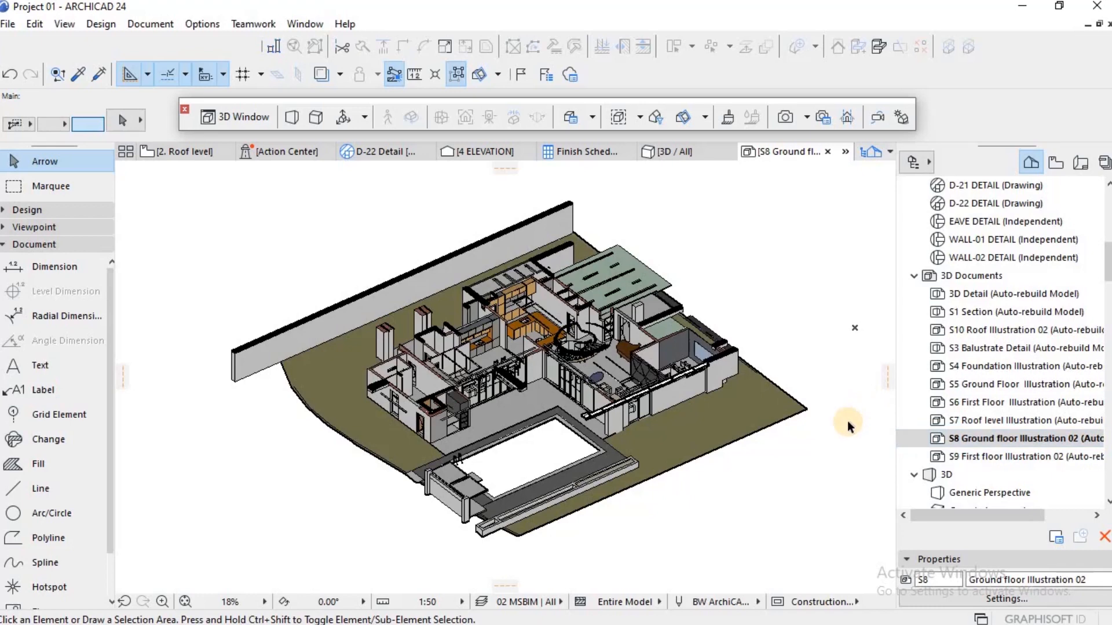
click(984, 456)
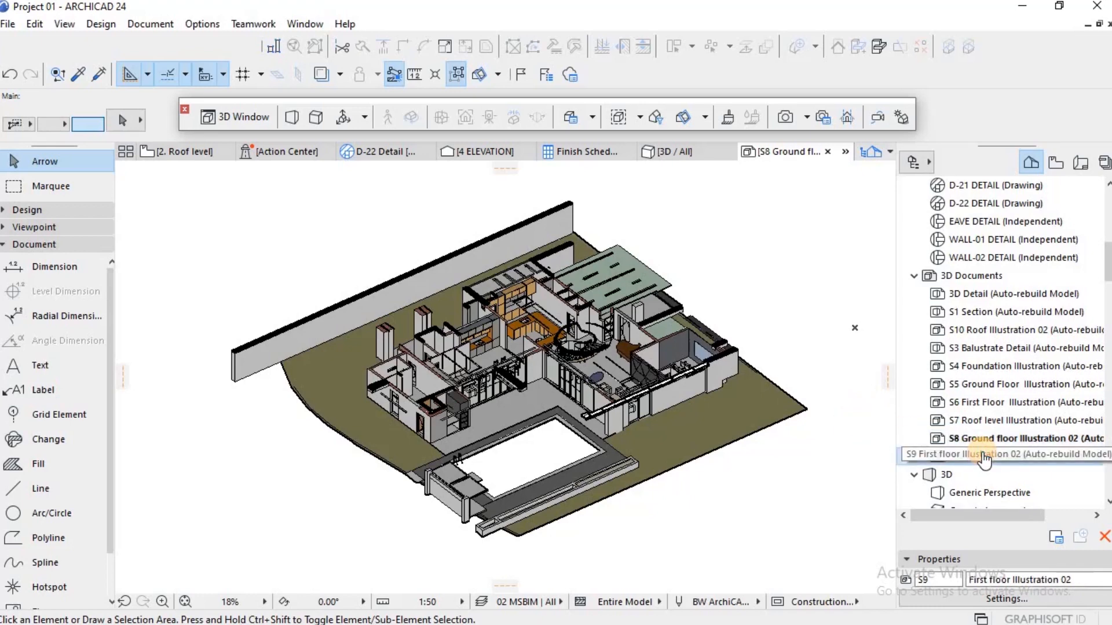
double_click(984, 456)
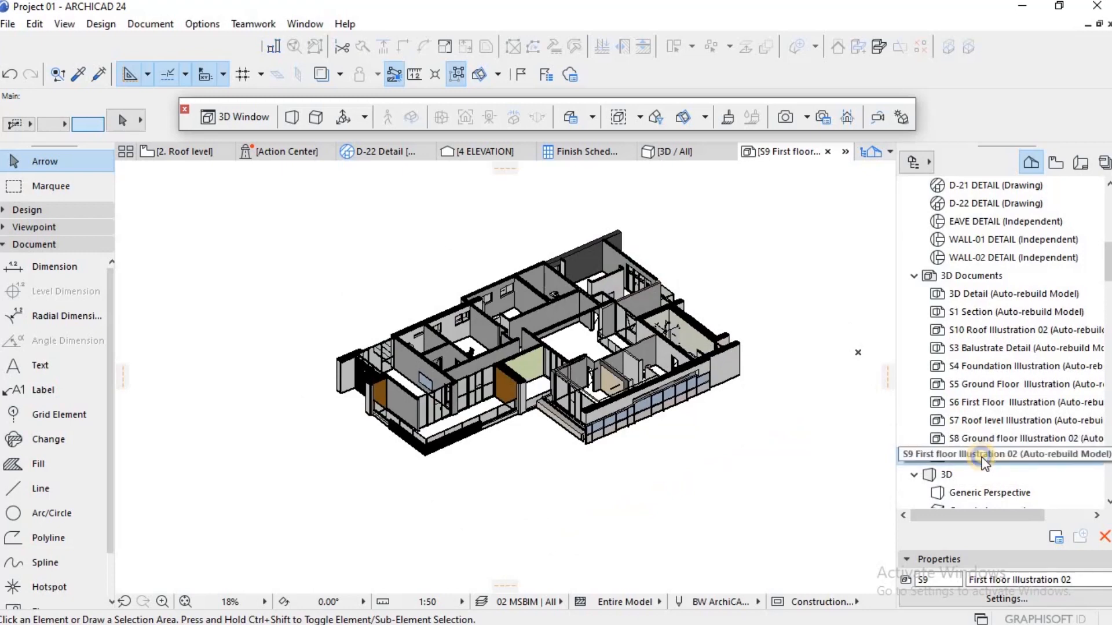
right_click(982, 457)
click(789, 372)
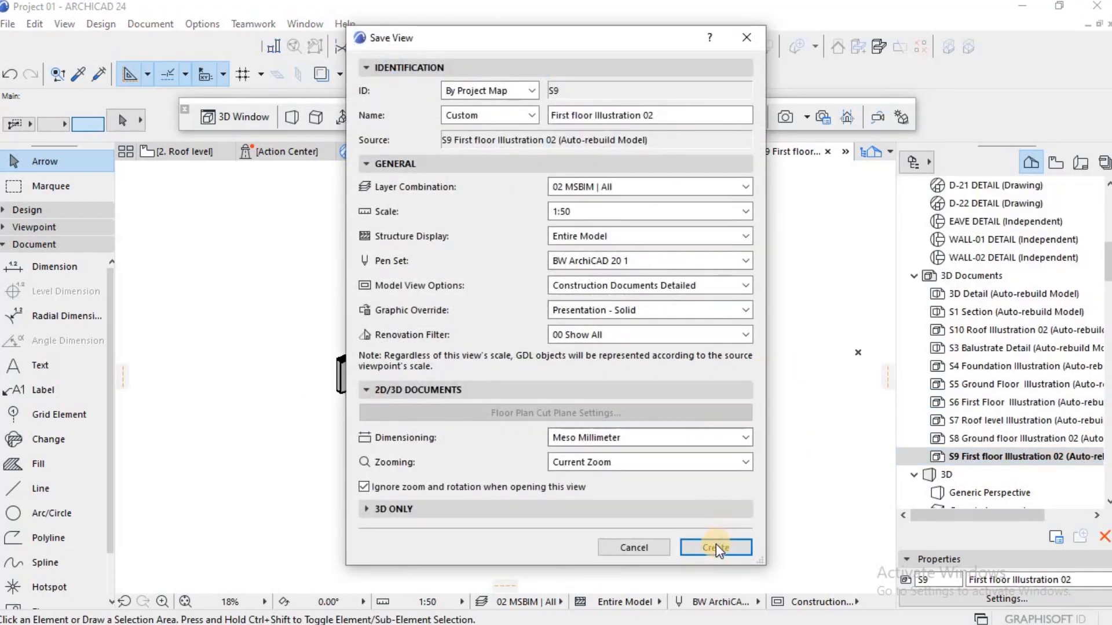
click(716, 547)
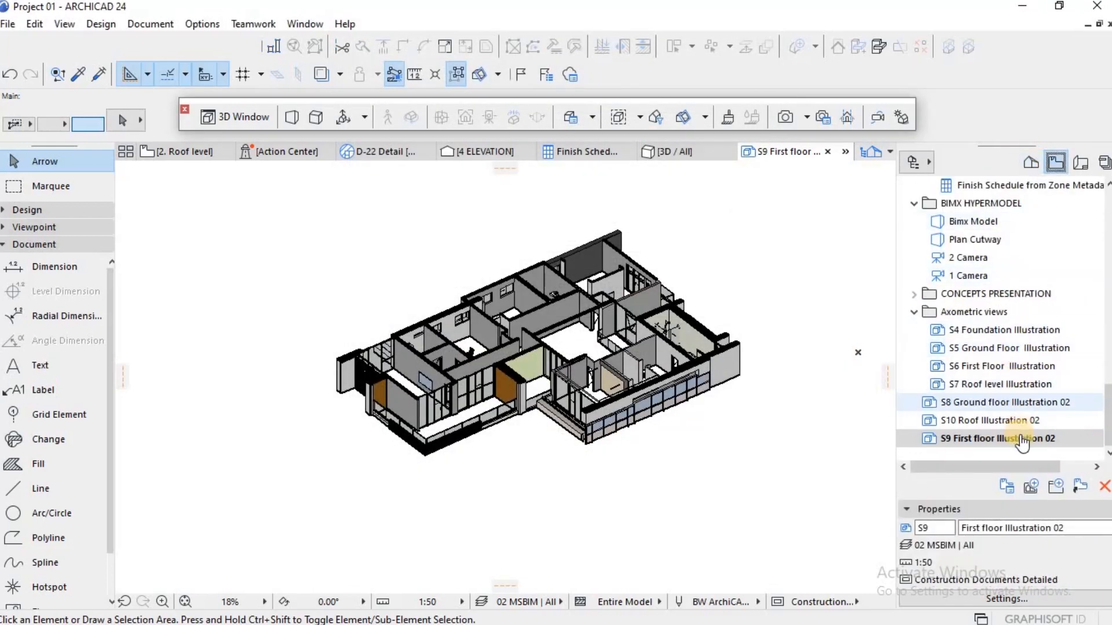
Step: Place the S8 Ground floor Illustration 02 view on the A-6 AXO 2 layout and set the drawing's scale to 1:100
click(1001, 402)
double_click(1002, 404)
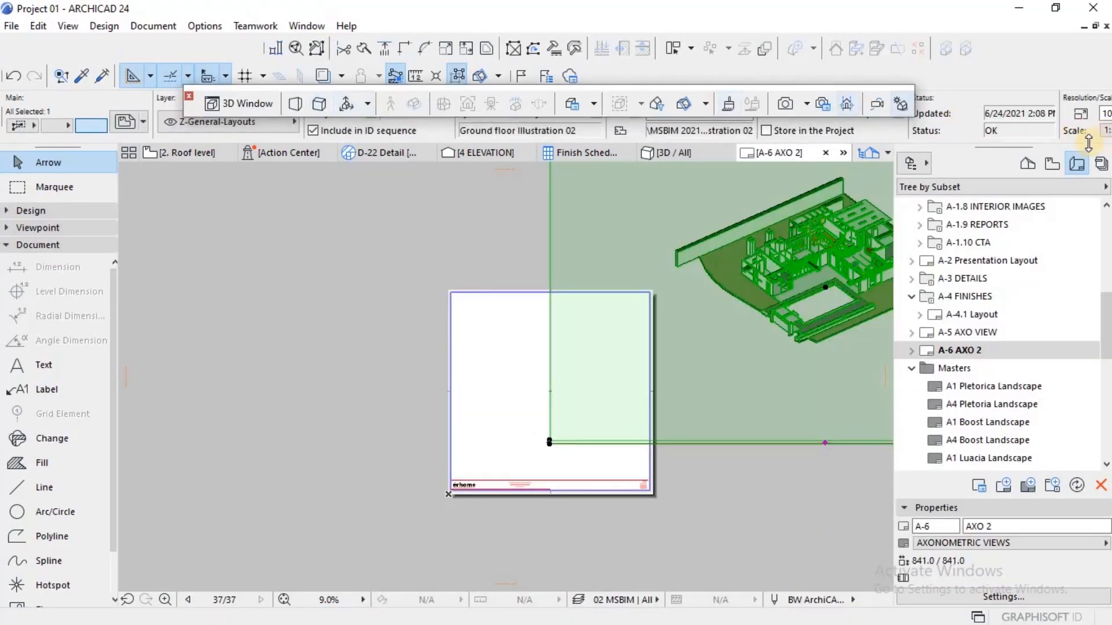
click(812, 131)
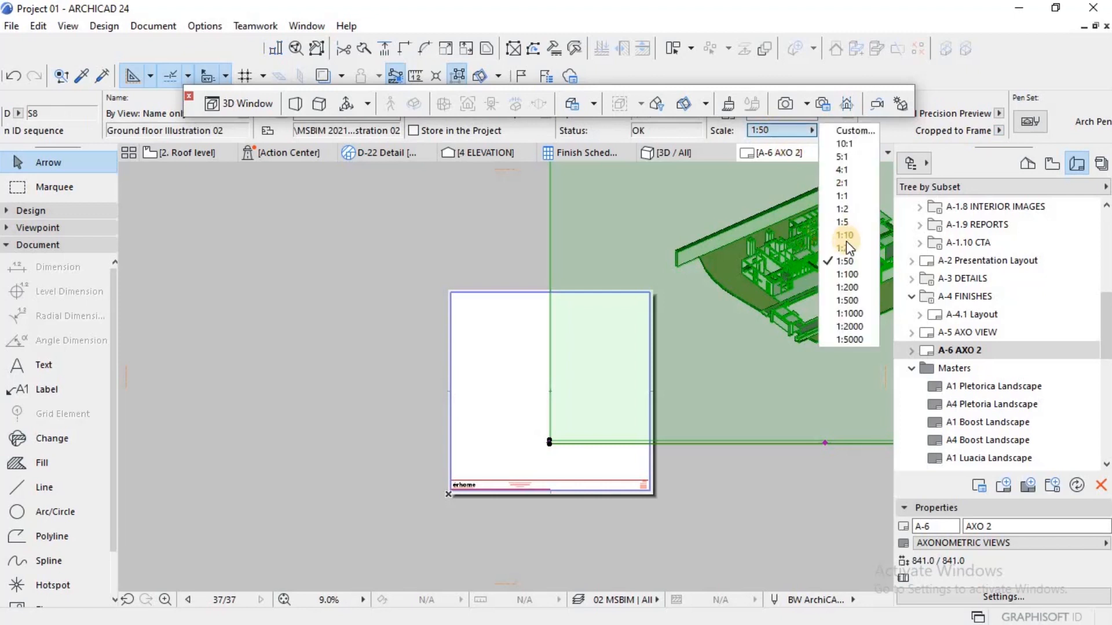
click(845, 274)
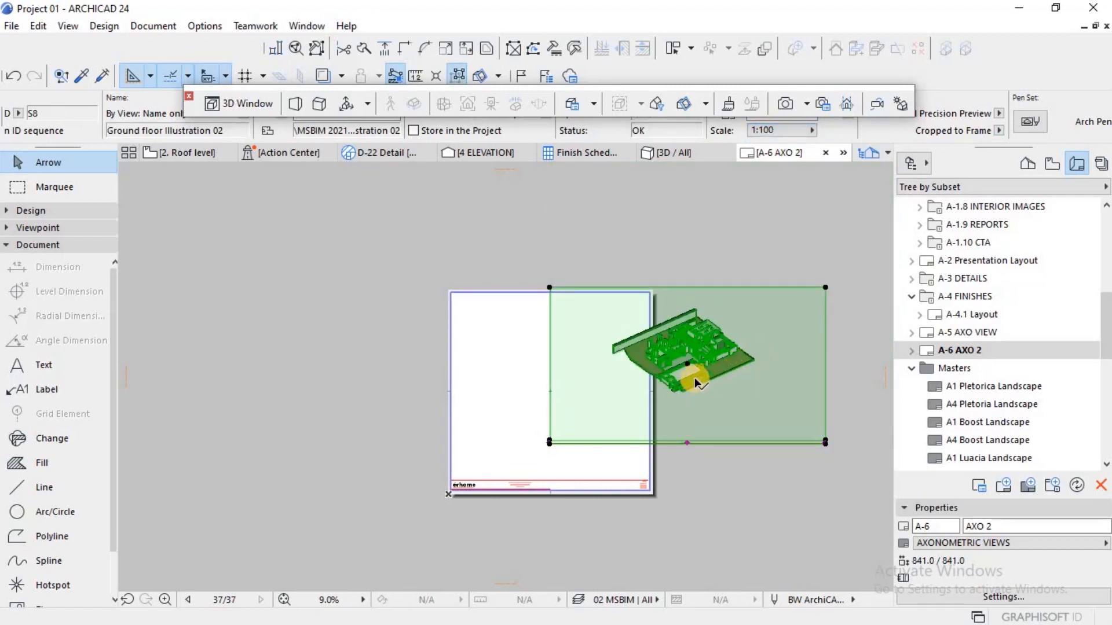
key(ctrl+d)
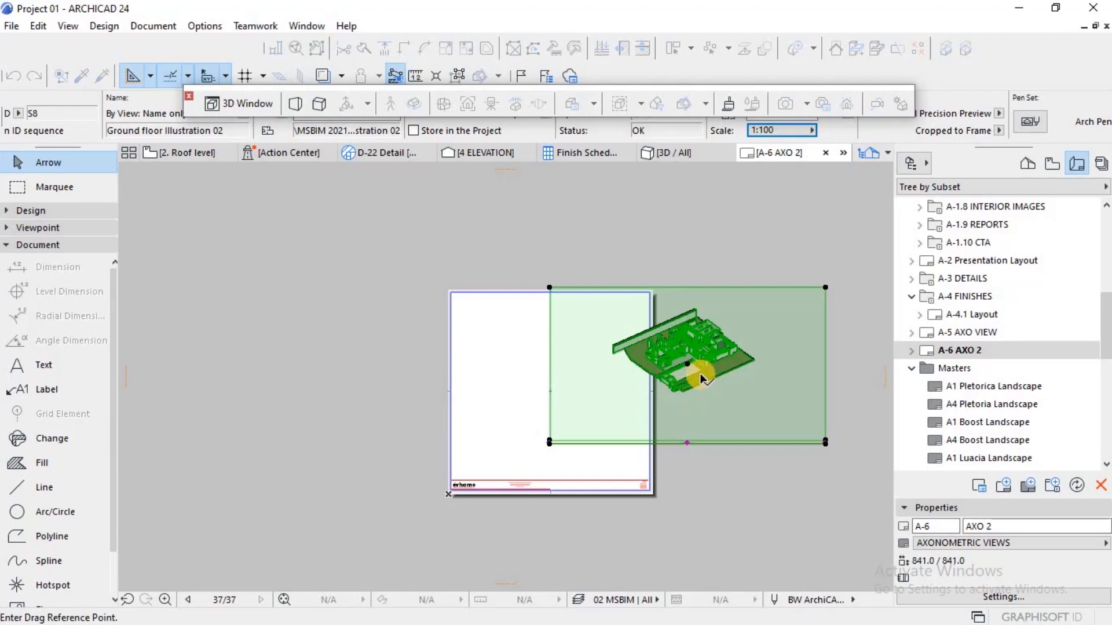
key(Escape)
key(Escape)
click(694, 376)
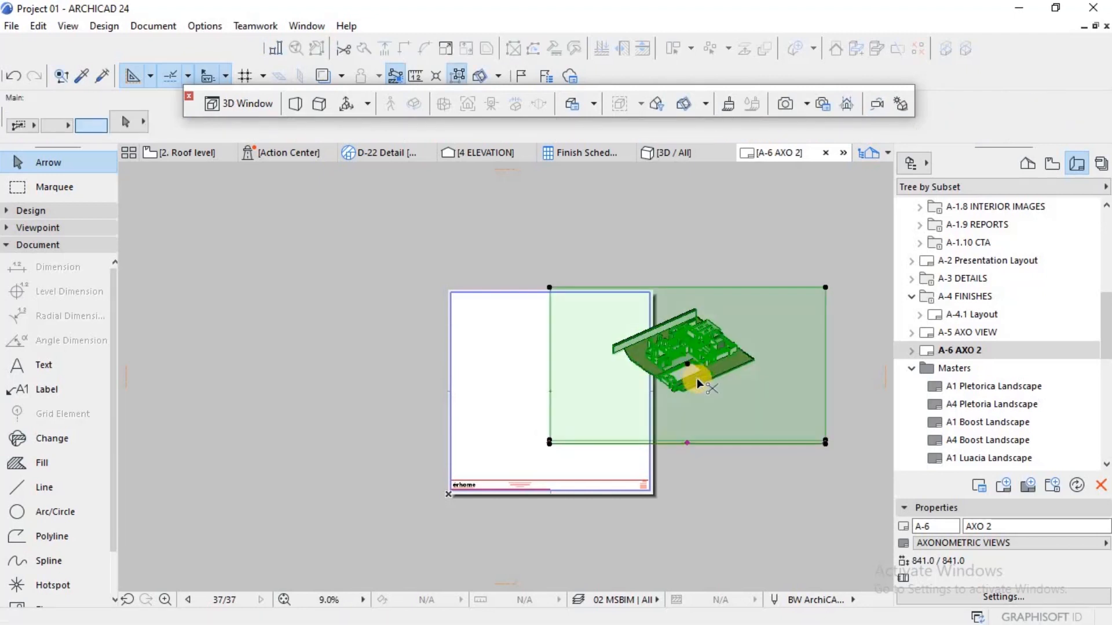
key(ctrl+d)
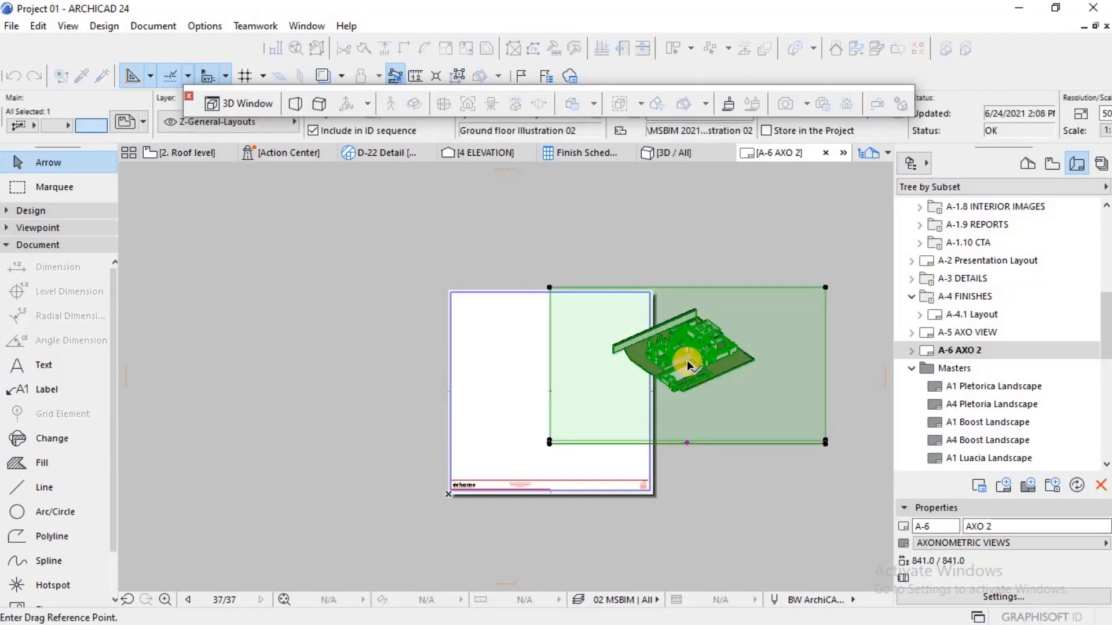
click(687, 360)
key(Escape)
key(Escape)
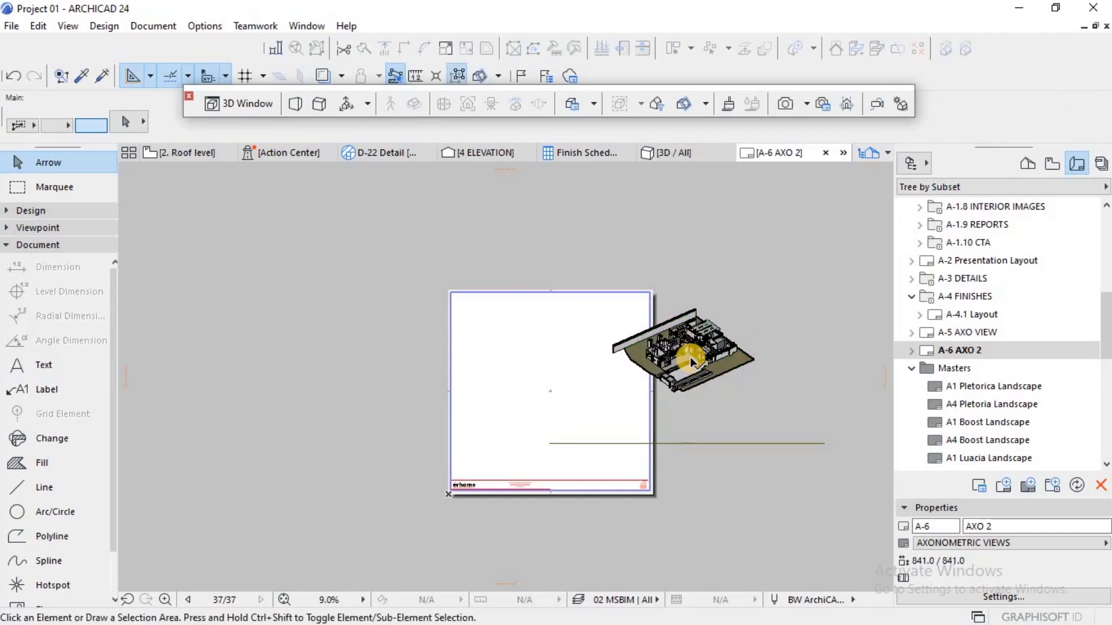
Step: Draw a vertical polyline about 707 long upward from the layout's centre, and stretch its lower end past the sheet's bottom edge
key(w)
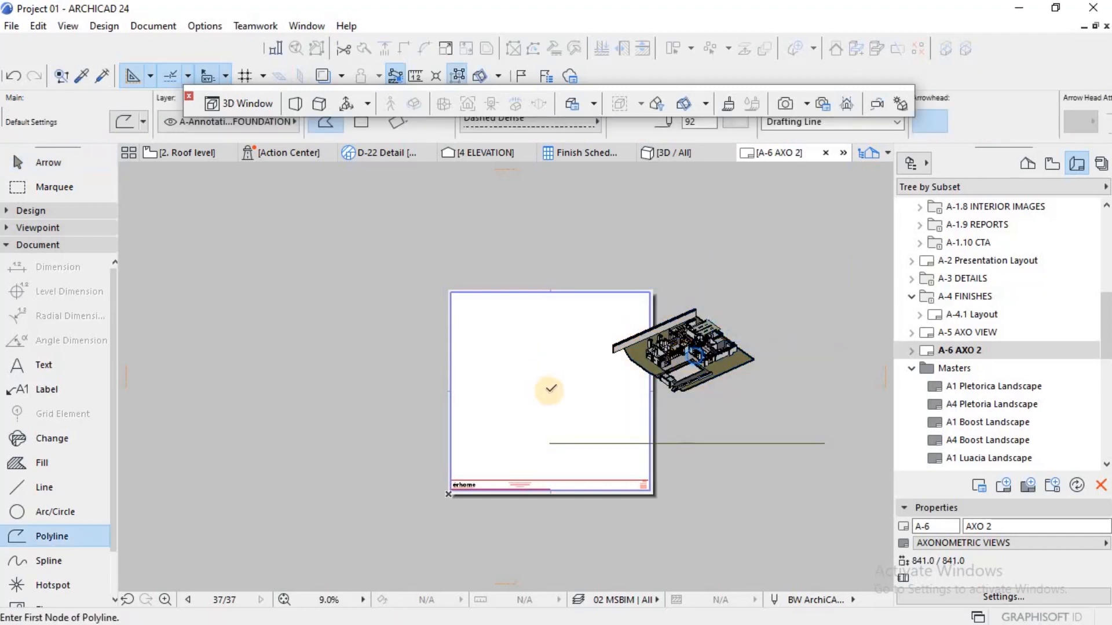
click(550, 391)
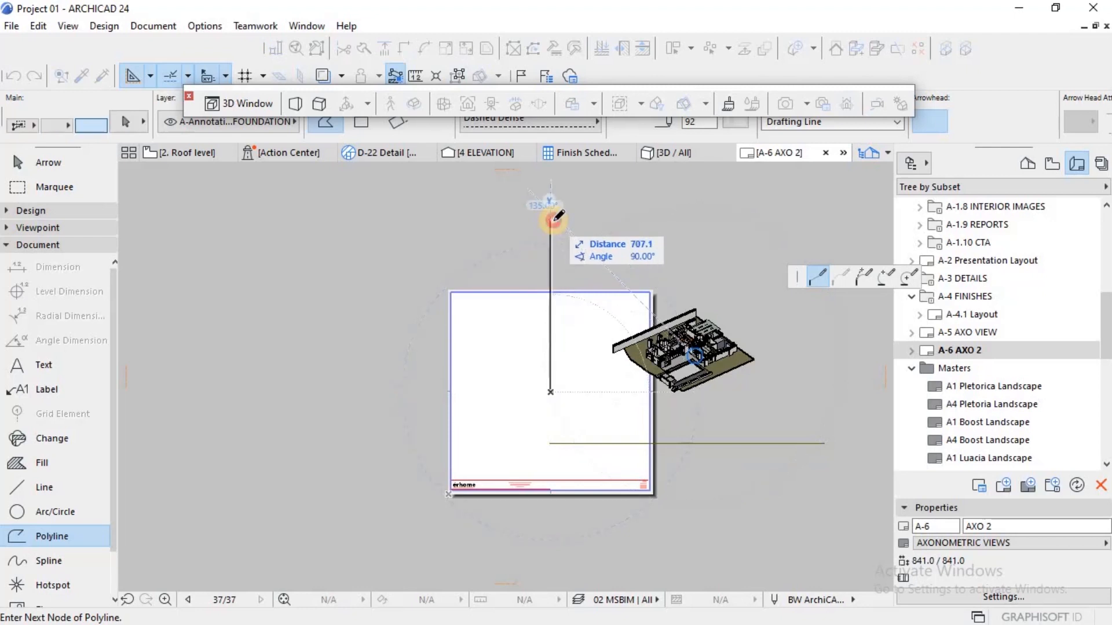
double_click(554, 220)
key(Escape)
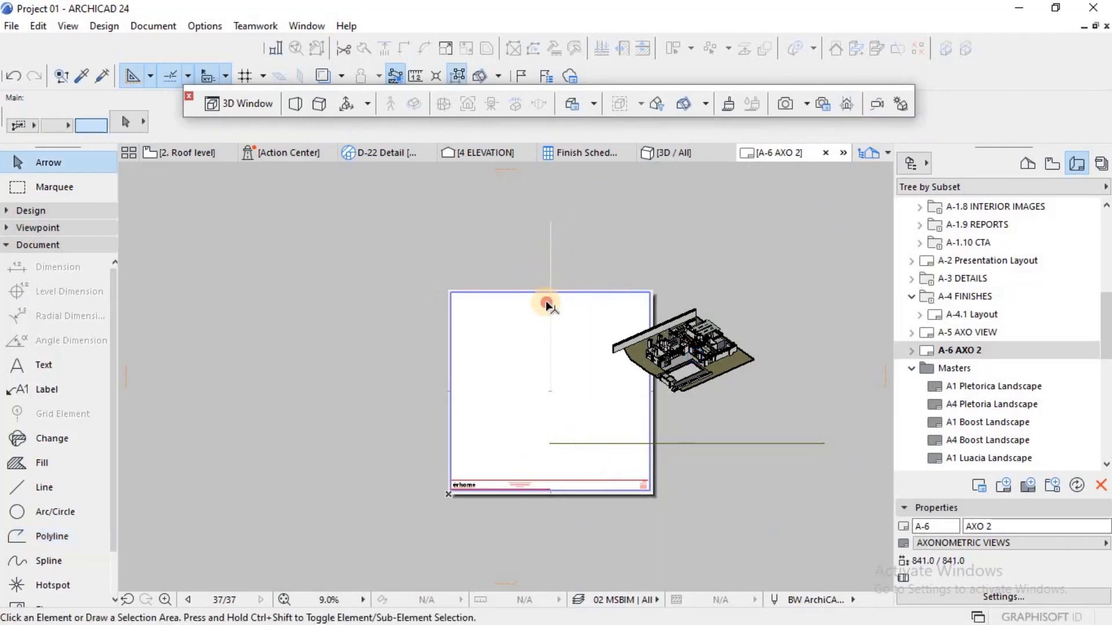
click(550, 252)
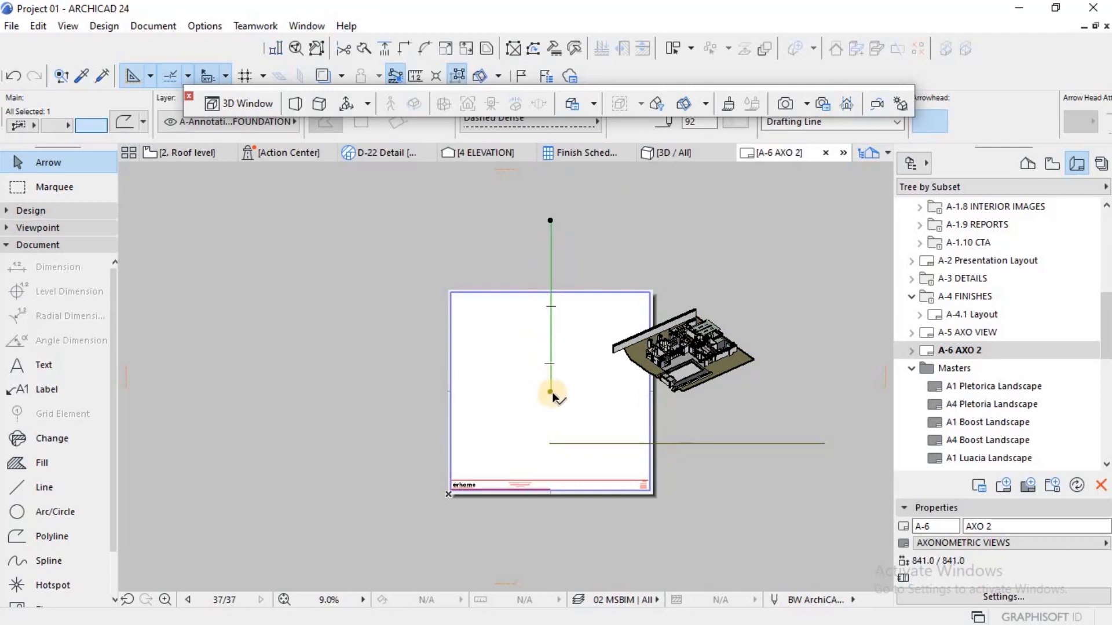
drag(551, 392, 561, 518)
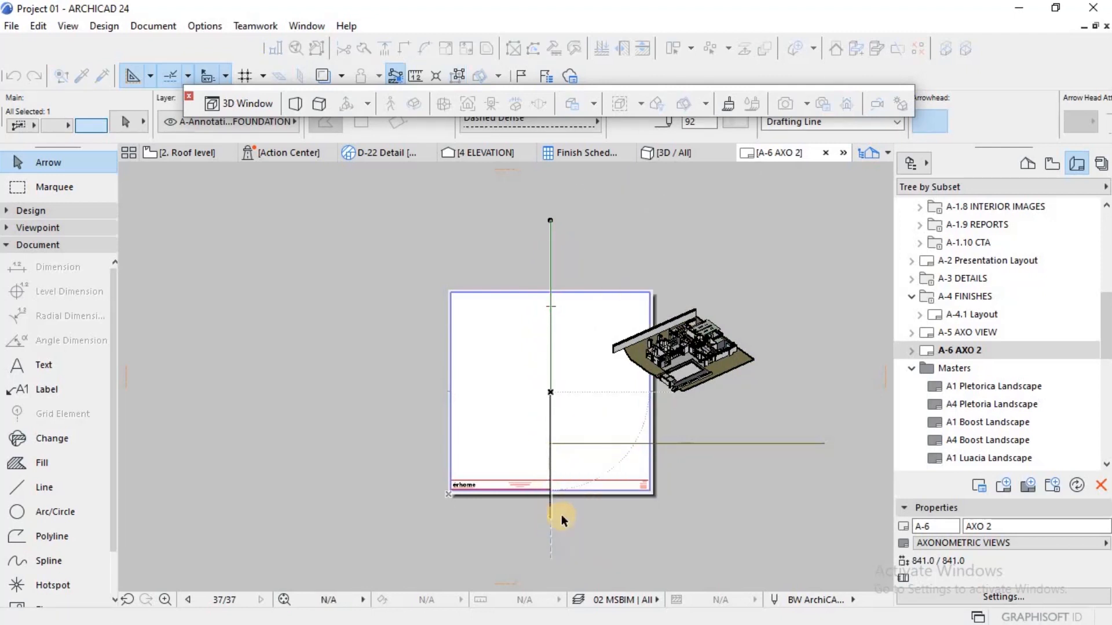
Step: Move the Ground floor Illustration 02 drawing about 568 to the left onto the vertical line, and down into the sheet's lower half
click(686, 370)
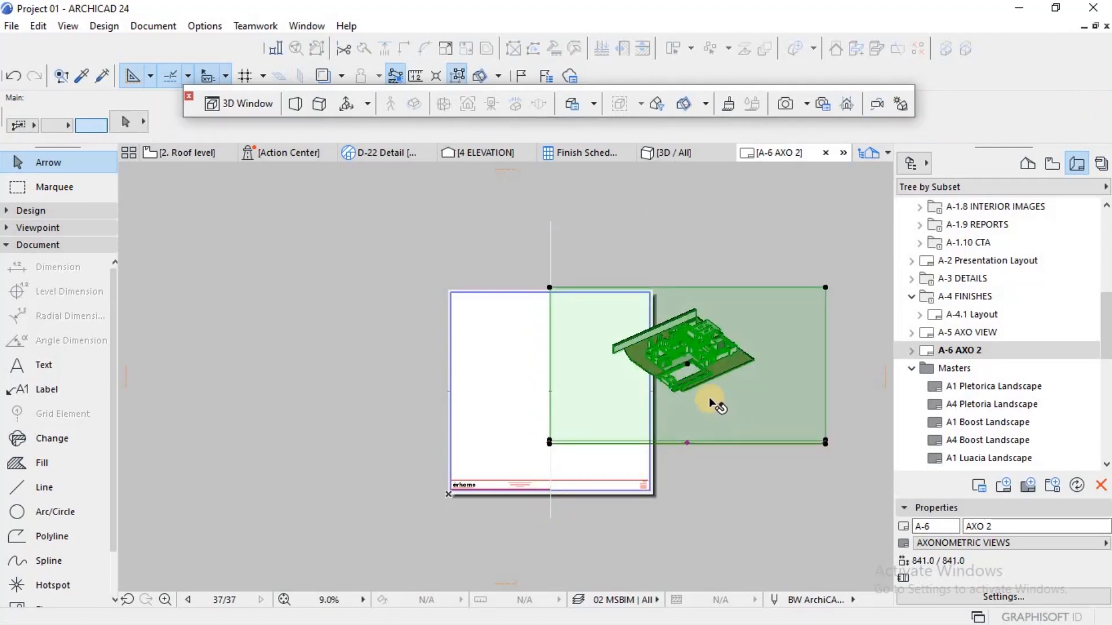
key(ctrl+d)
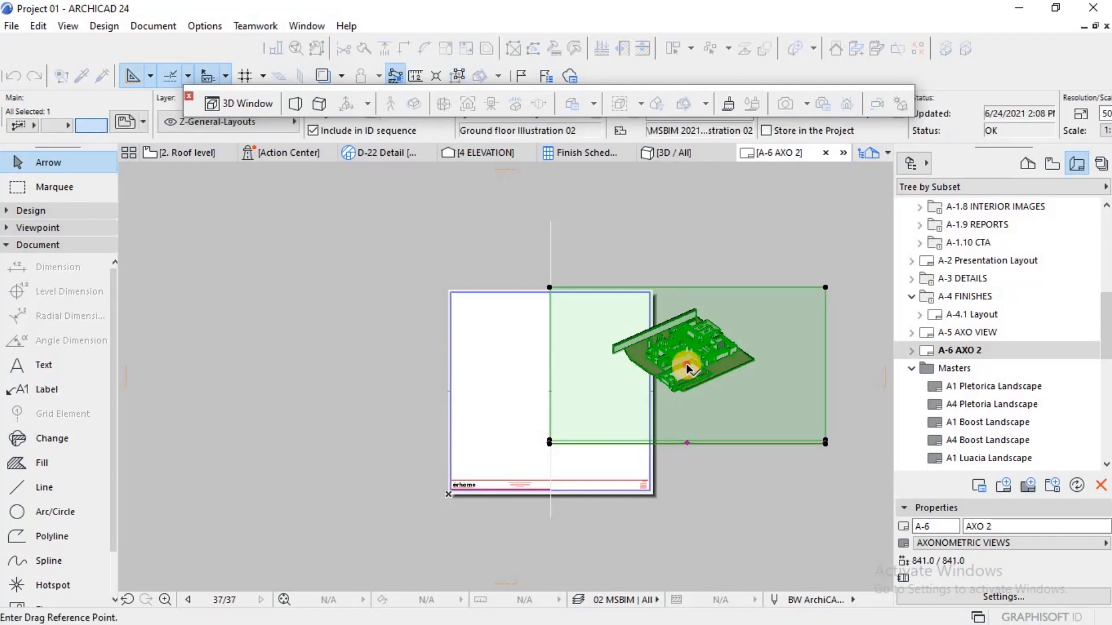
click(686, 364)
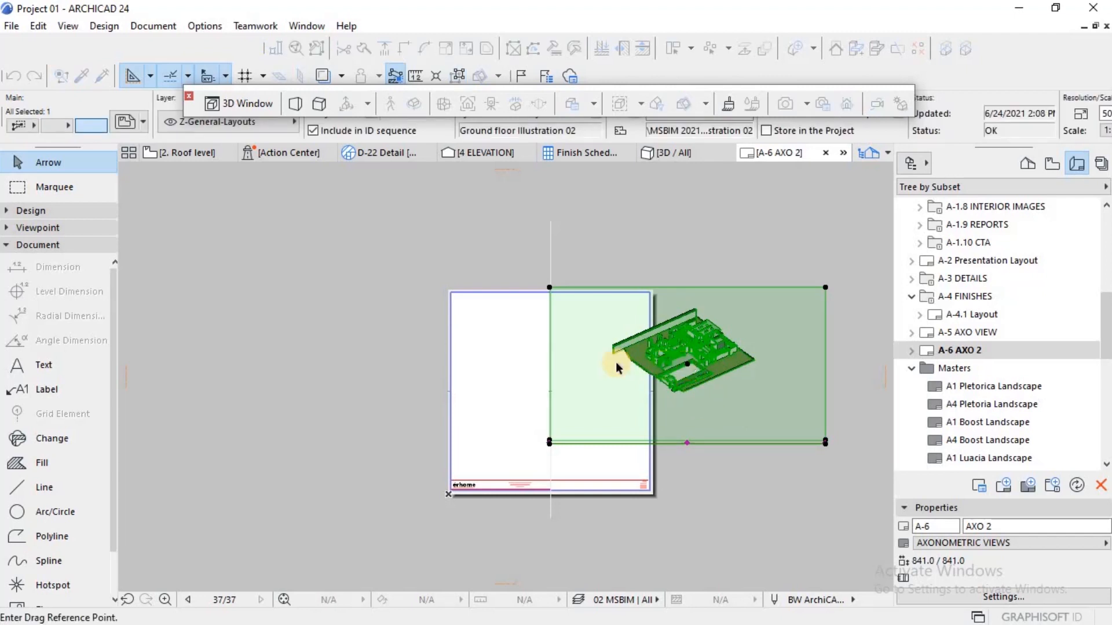
click(550, 363)
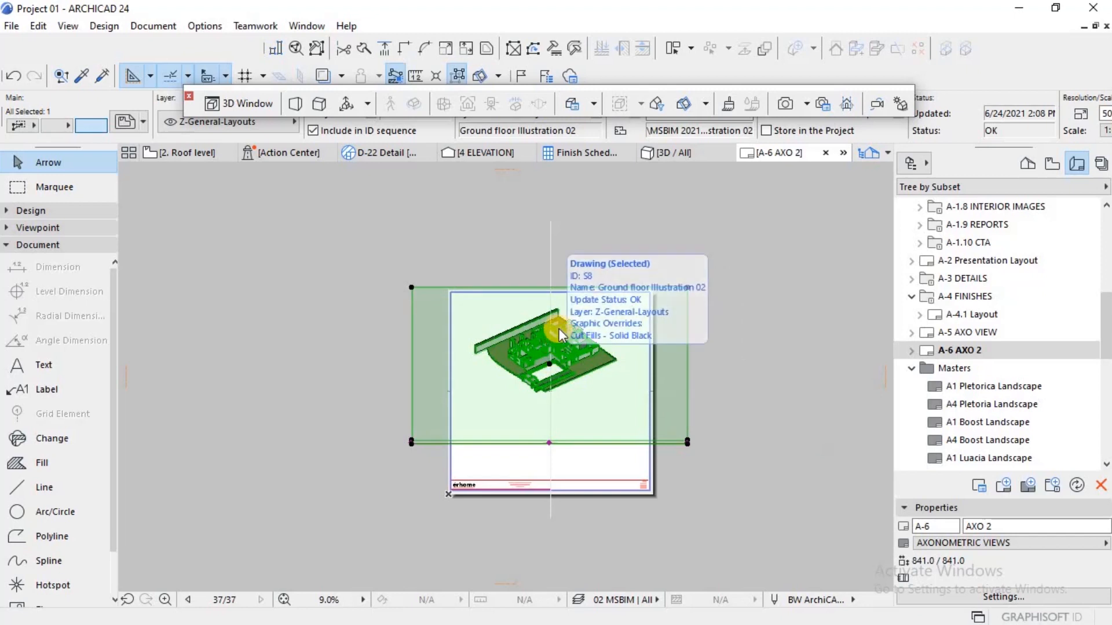
key(ctrl+d)
click(550, 365)
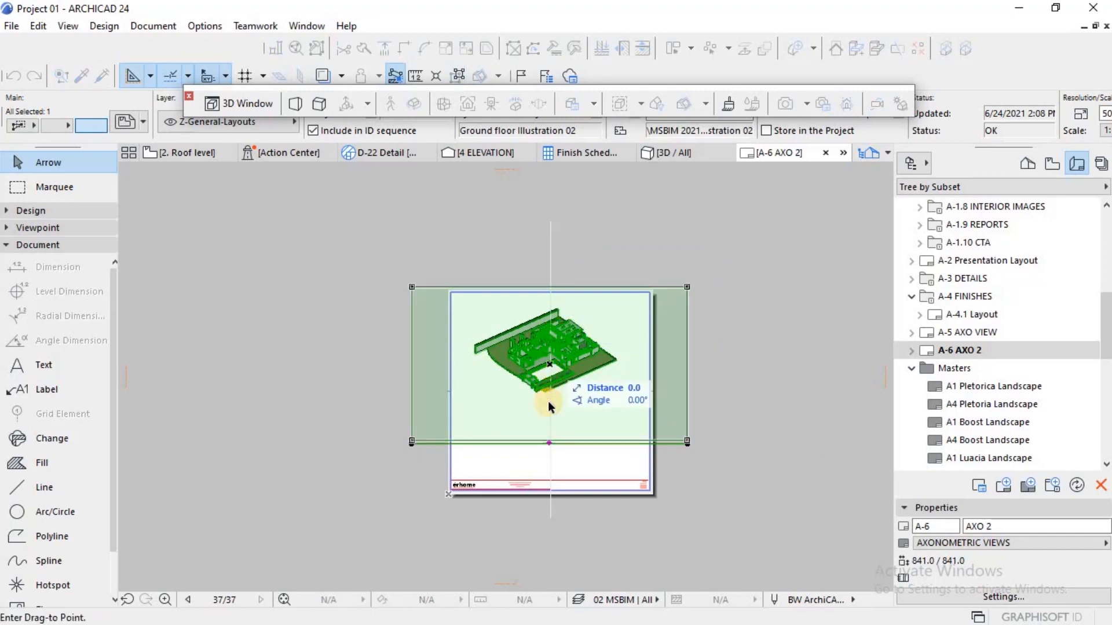
click(547, 441)
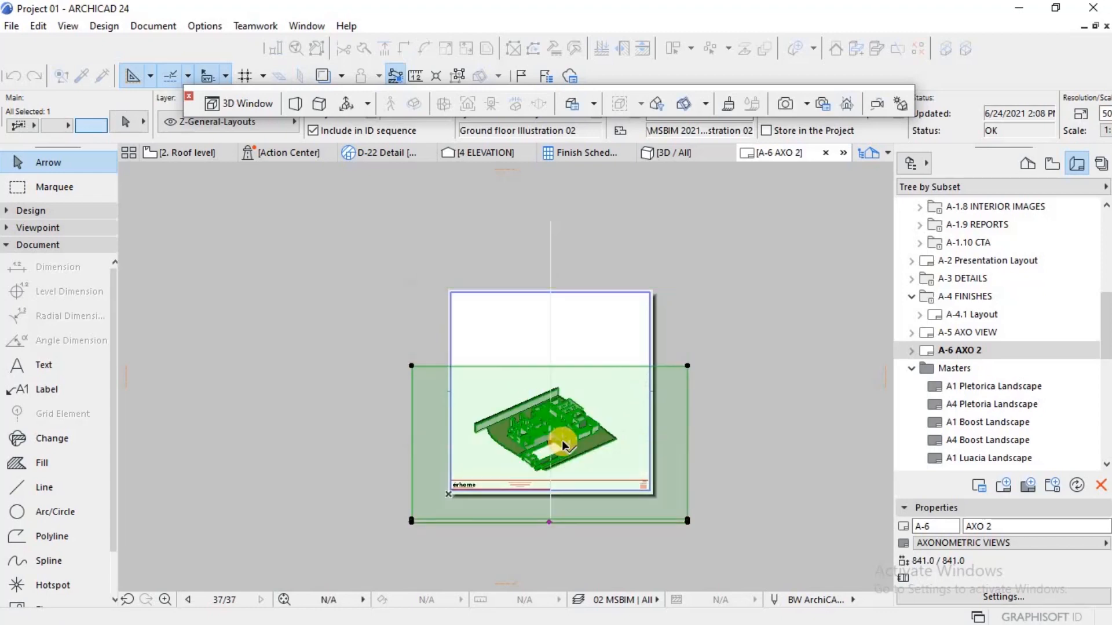
Step: Shift the ground floor drawing slightly farther down along the vertical line, placing it just above the title strip
scroll(549, 495, up, 3)
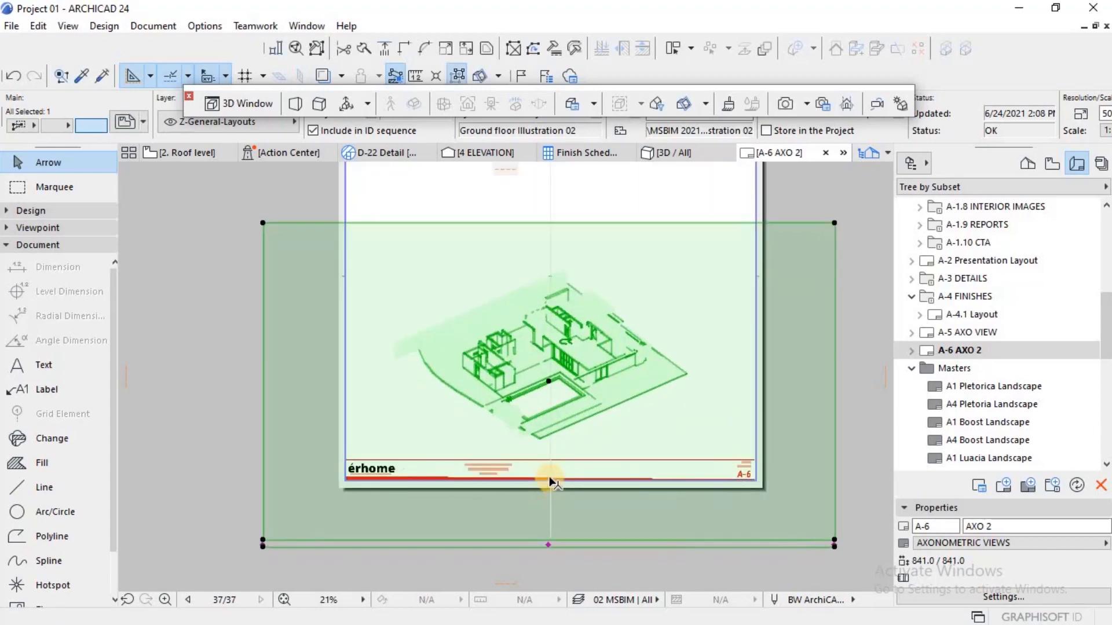
scroll(554, 440, up, 2)
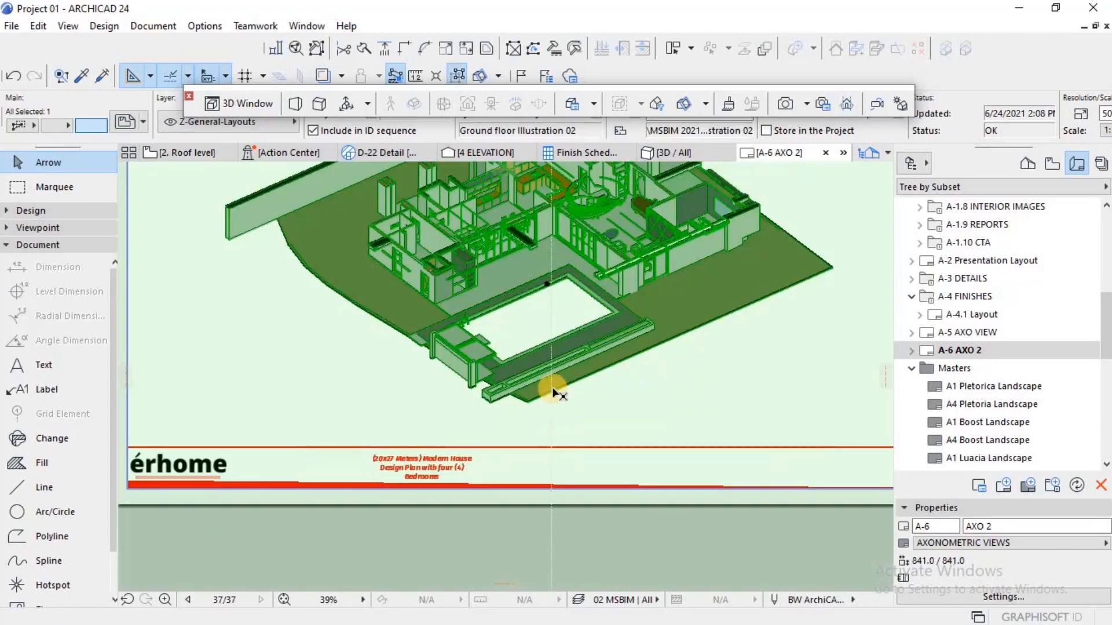
scroll(550, 284, up, 3)
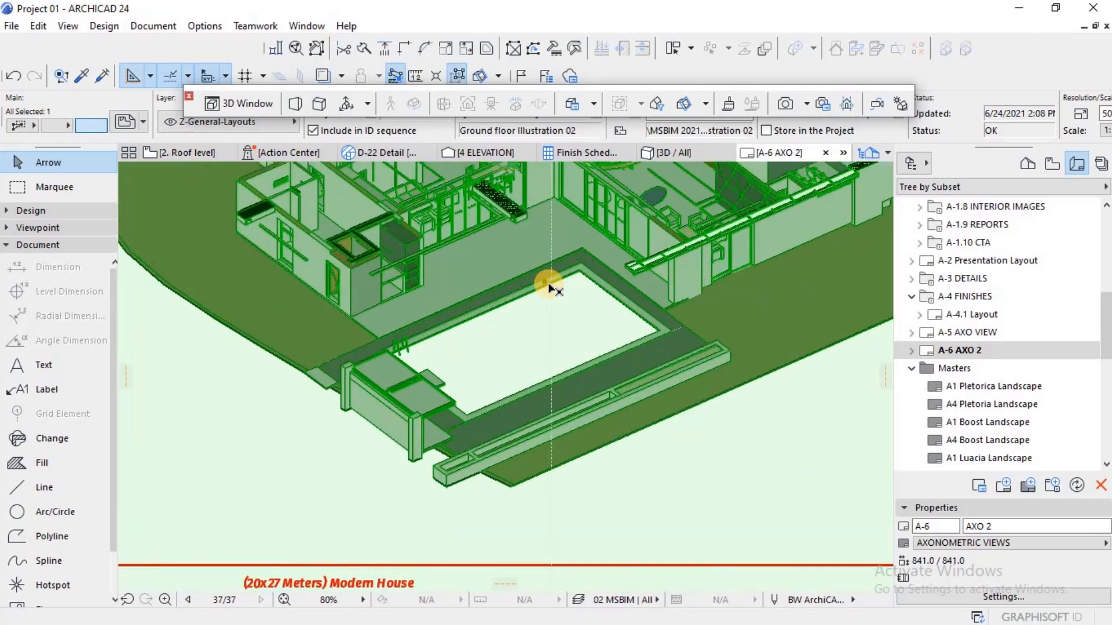
click(543, 280)
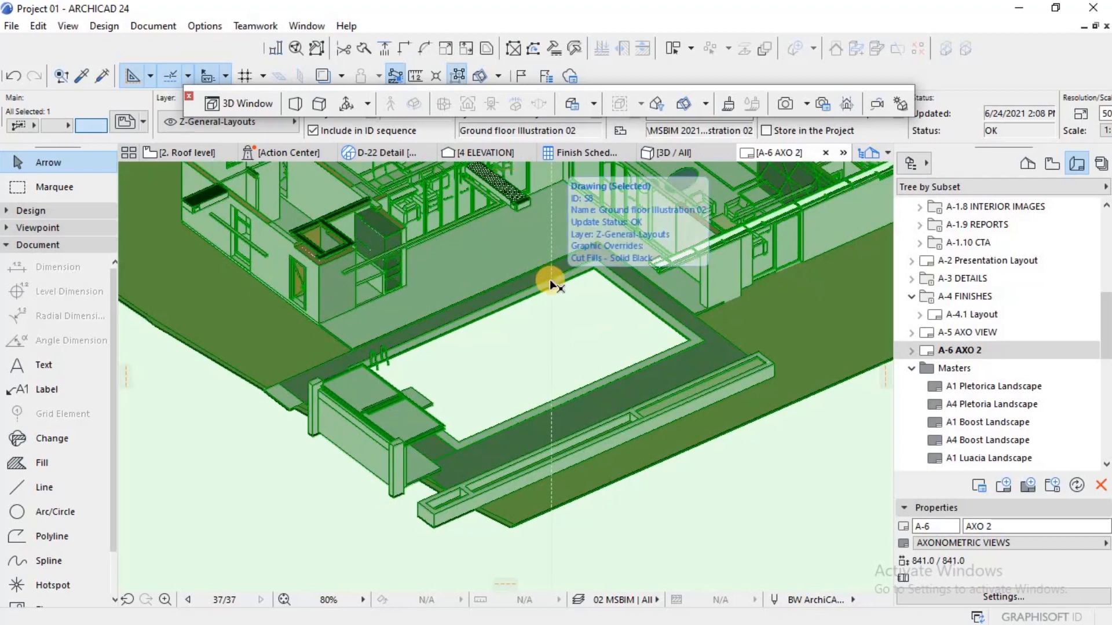
scroll(550, 281, down, 4)
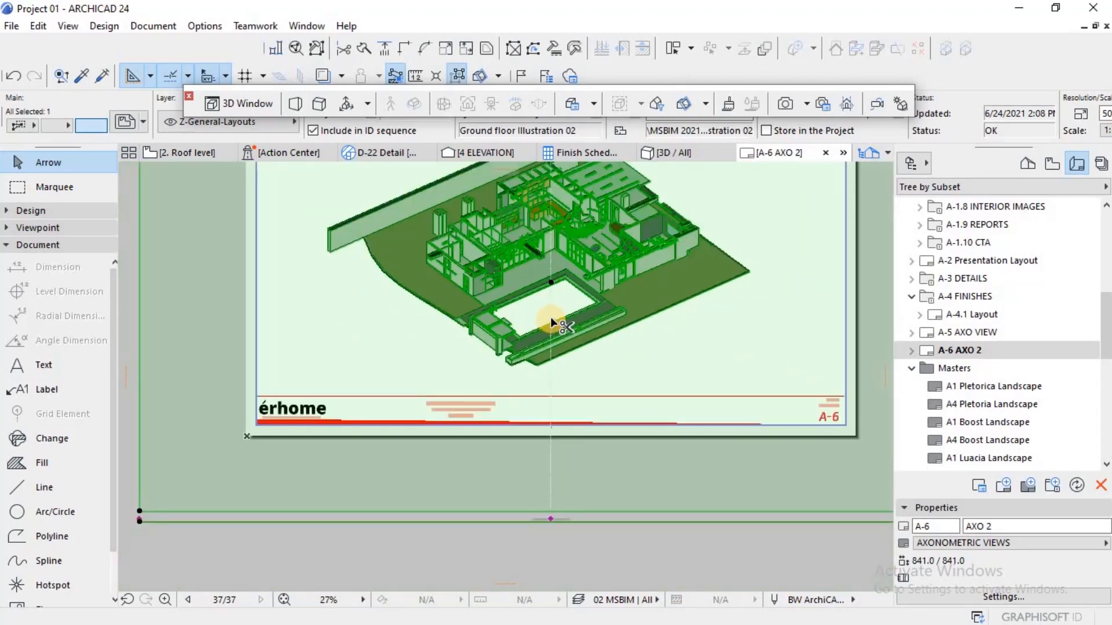
key(ctrl+d)
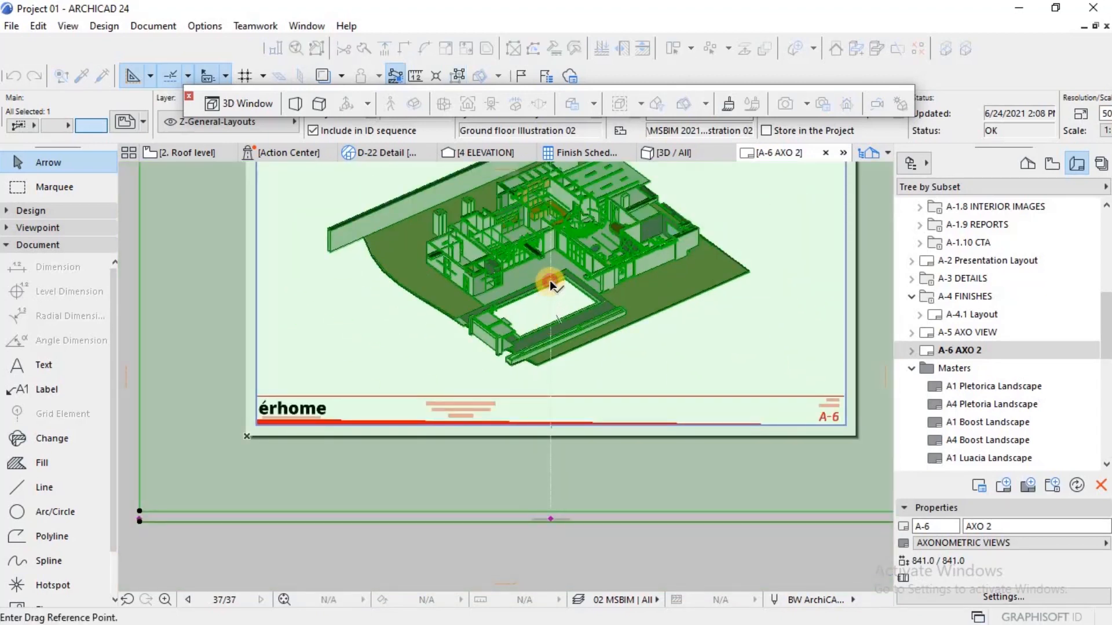
click(551, 283)
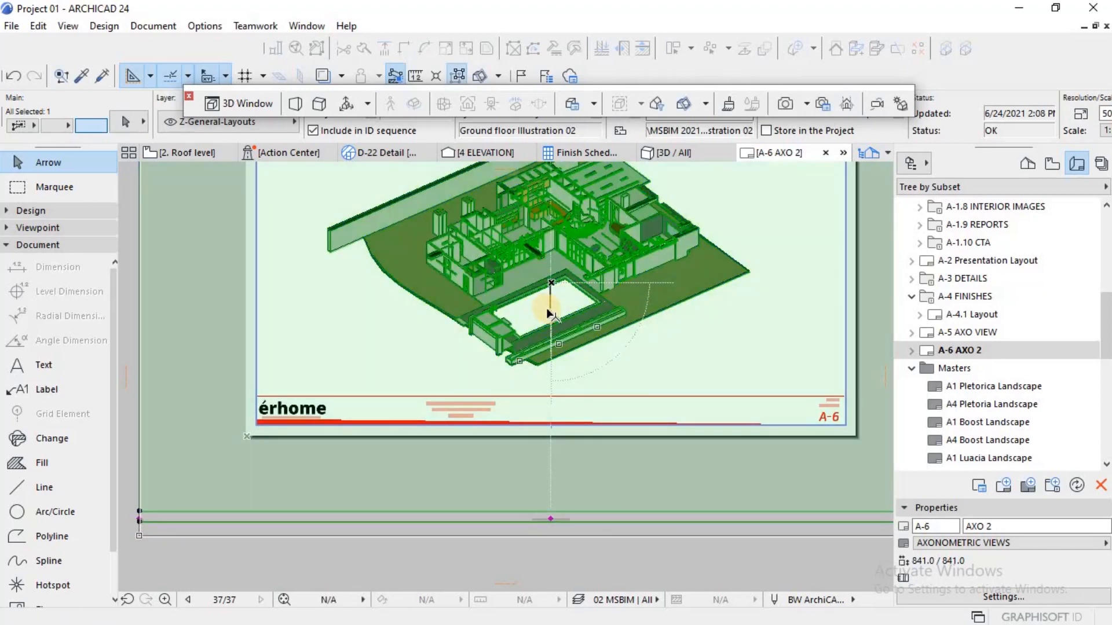
click(539, 310)
scroll(533, 311, down, 2)
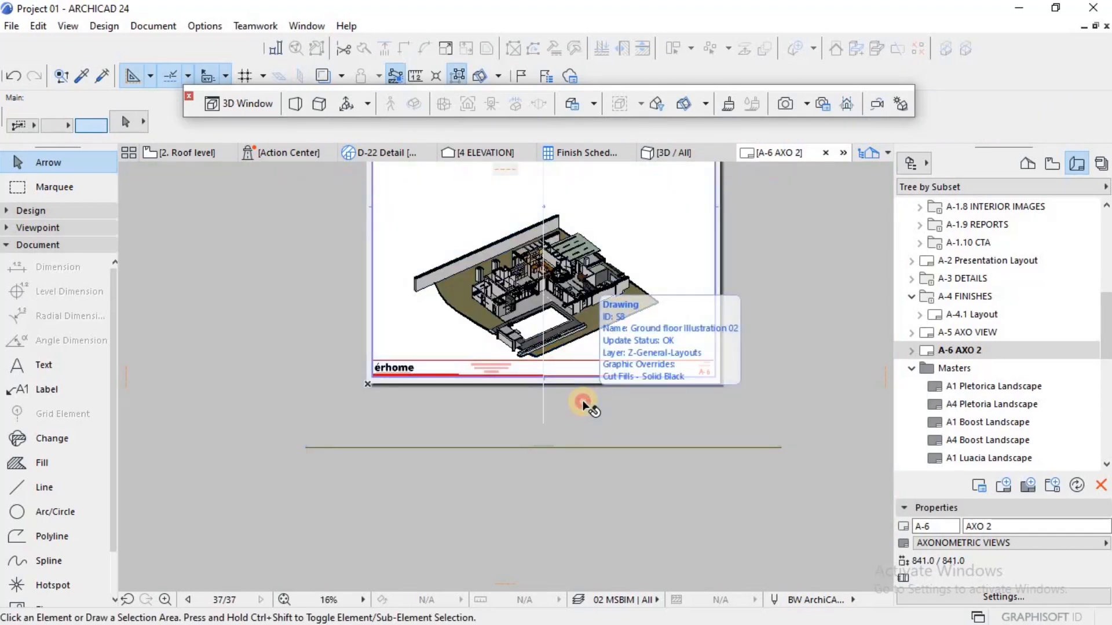
click(581, 400)
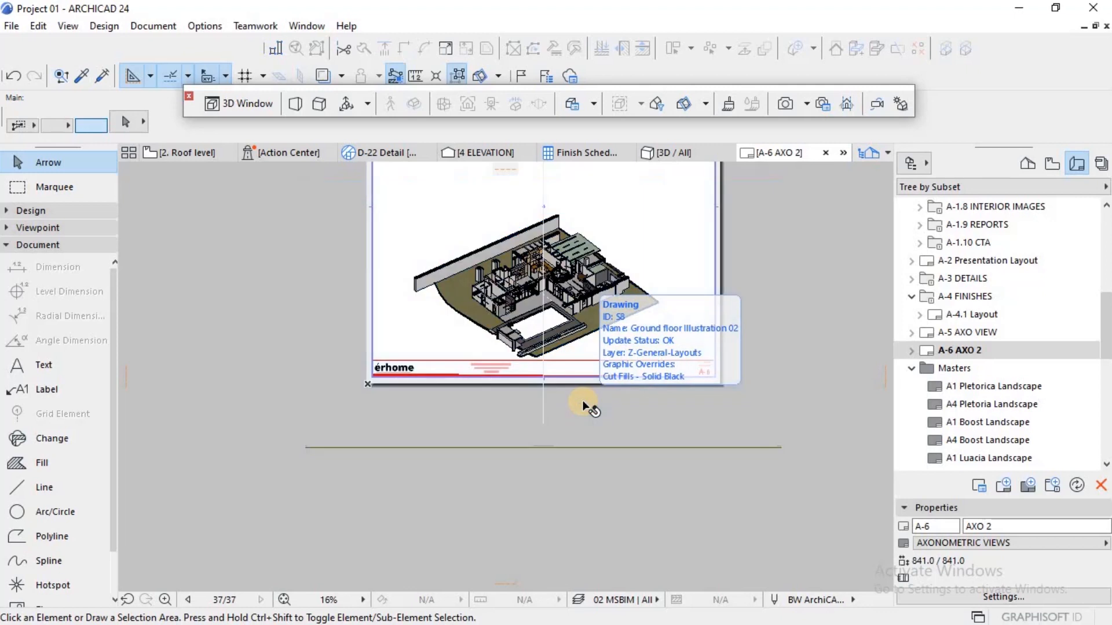
click(307, 323)
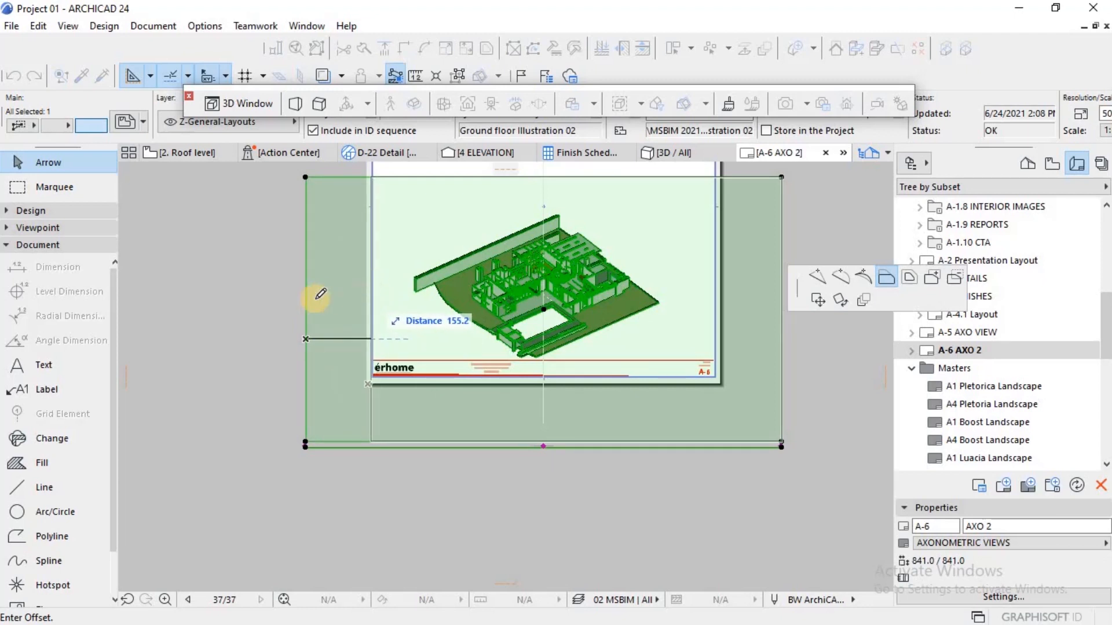
key(Escape)
key(Escape)
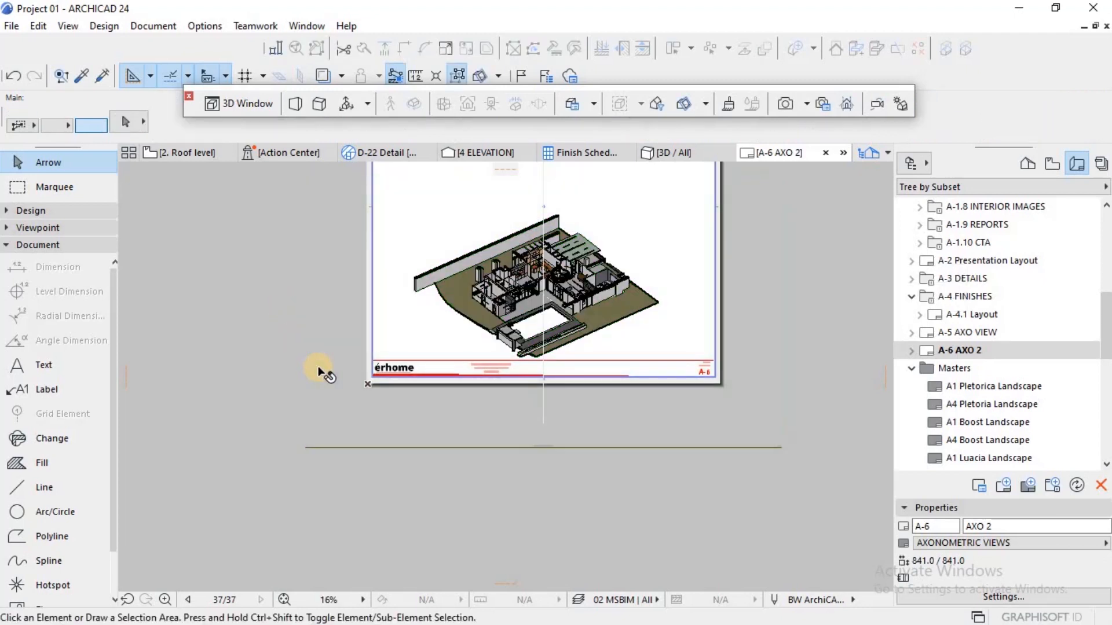
Step: Place the S9 First floor Illustration 02 view on the A-6 AXO 2 layout and set the drawing's scale to 1:100
scroll(319, 368, down, 3)
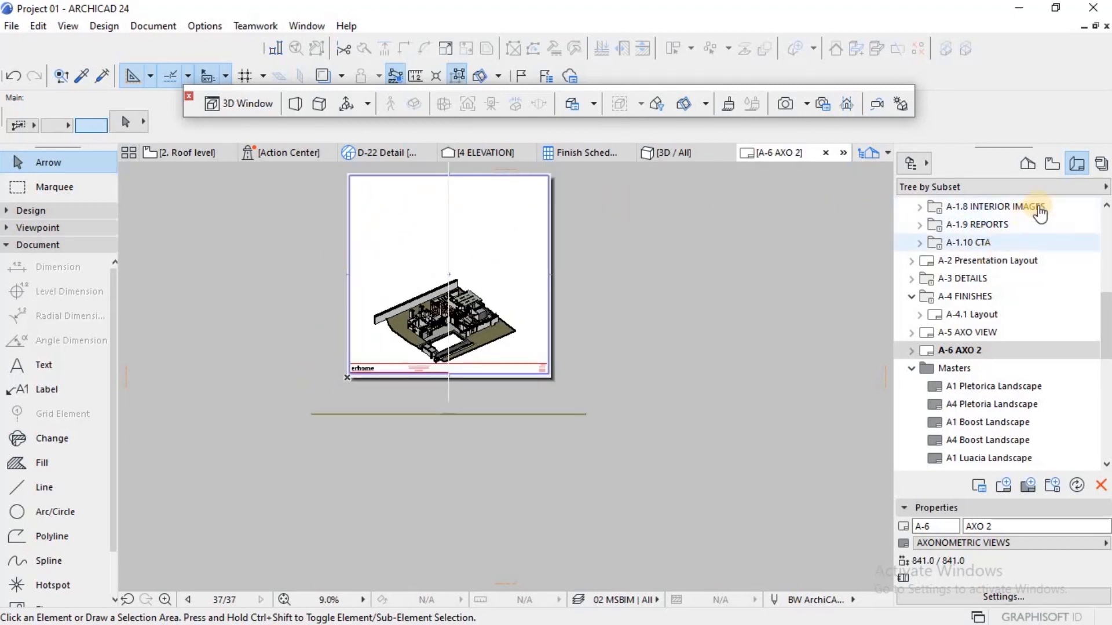
click(1052, 164)
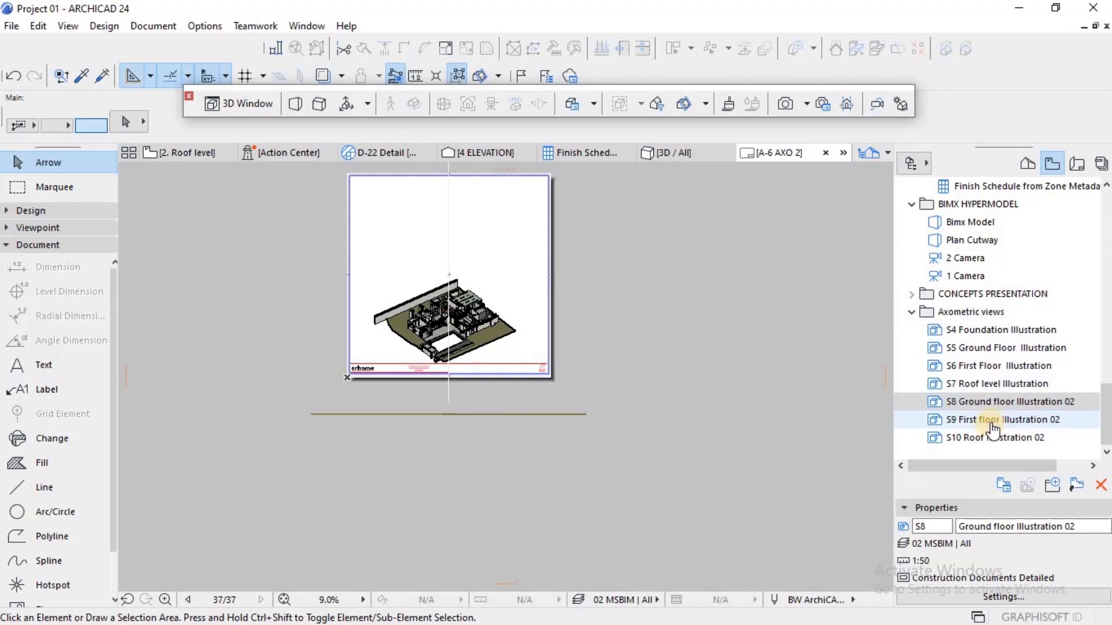
drag(994, 429, 504, 241)
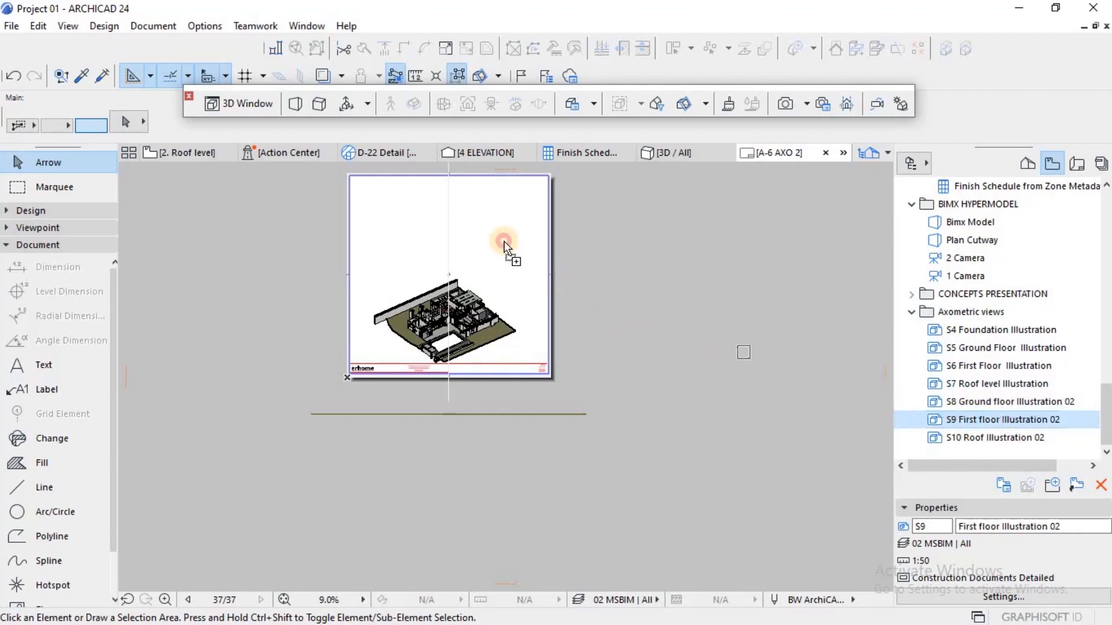
drag(436, 214, 436, 213)
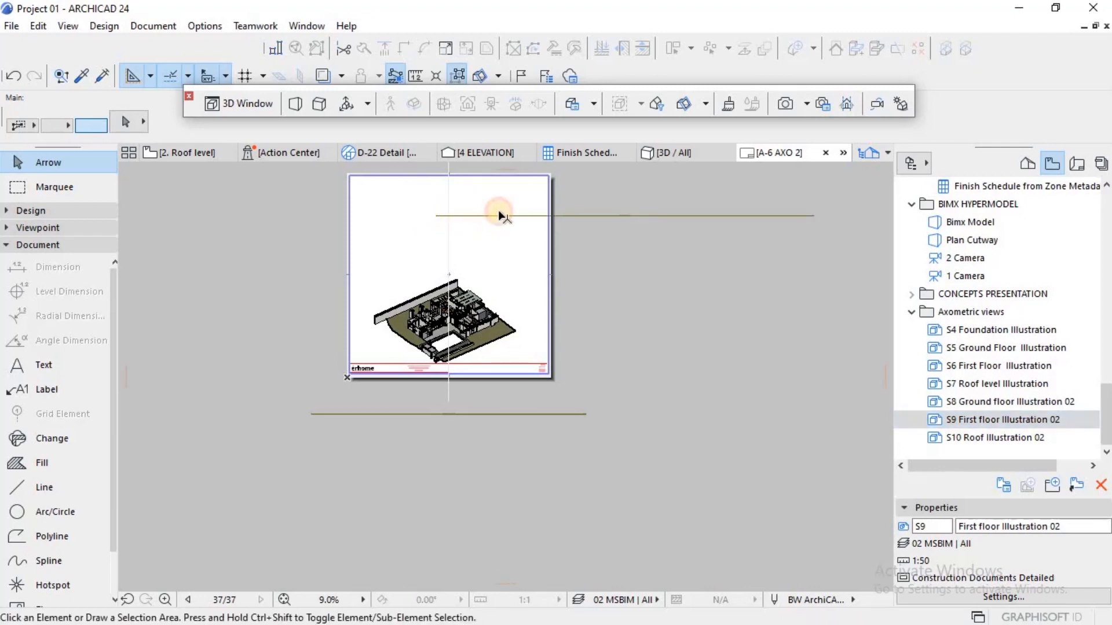
click(499, 213)
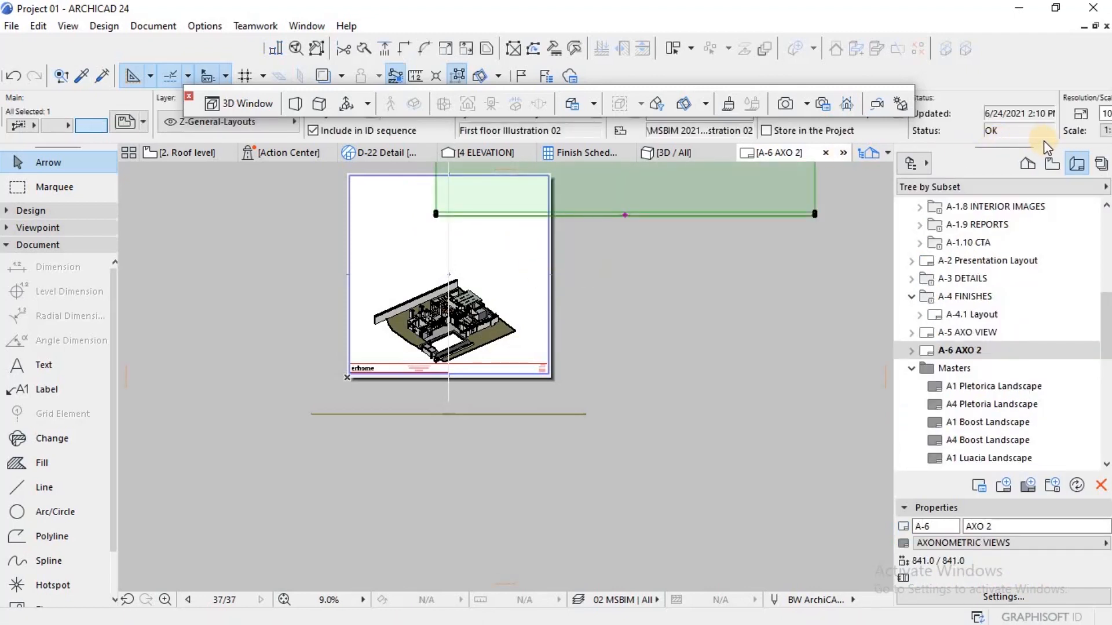
click(967, 129)
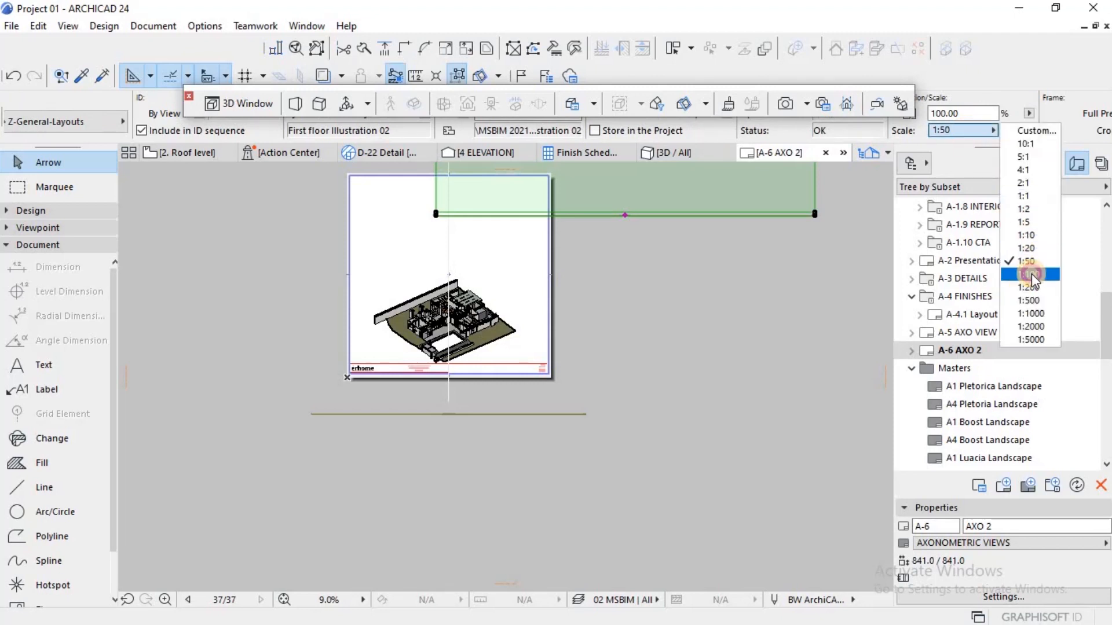
click(1029, 274)
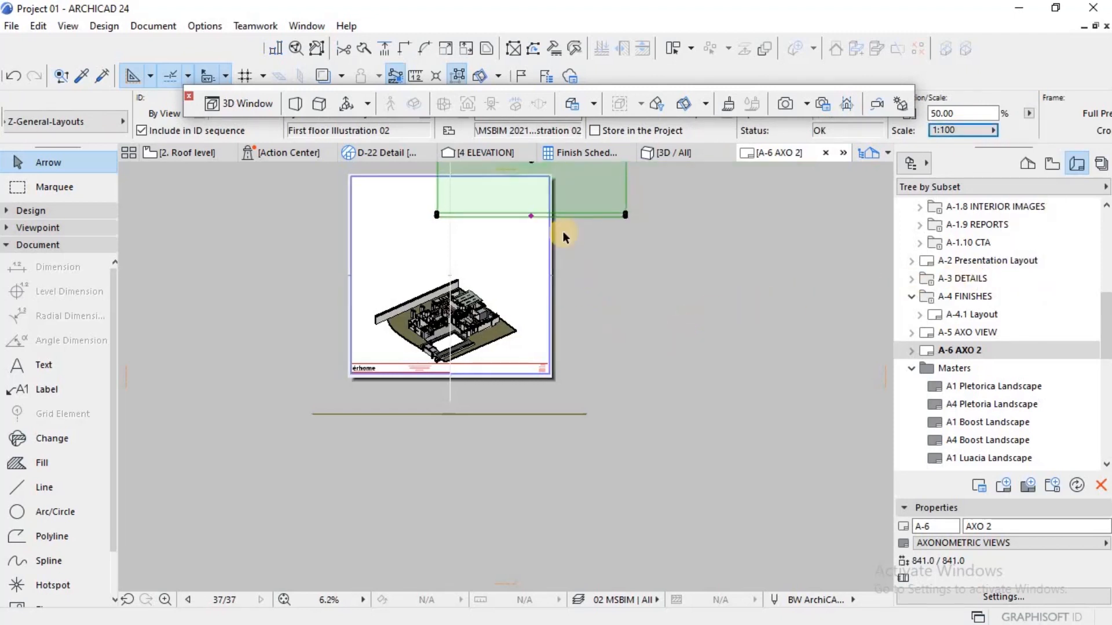
Step: Move the first floor drawing by its centre onto the vertical line, directly above the ground floor drawing
scroll(570, 219, up, 2)
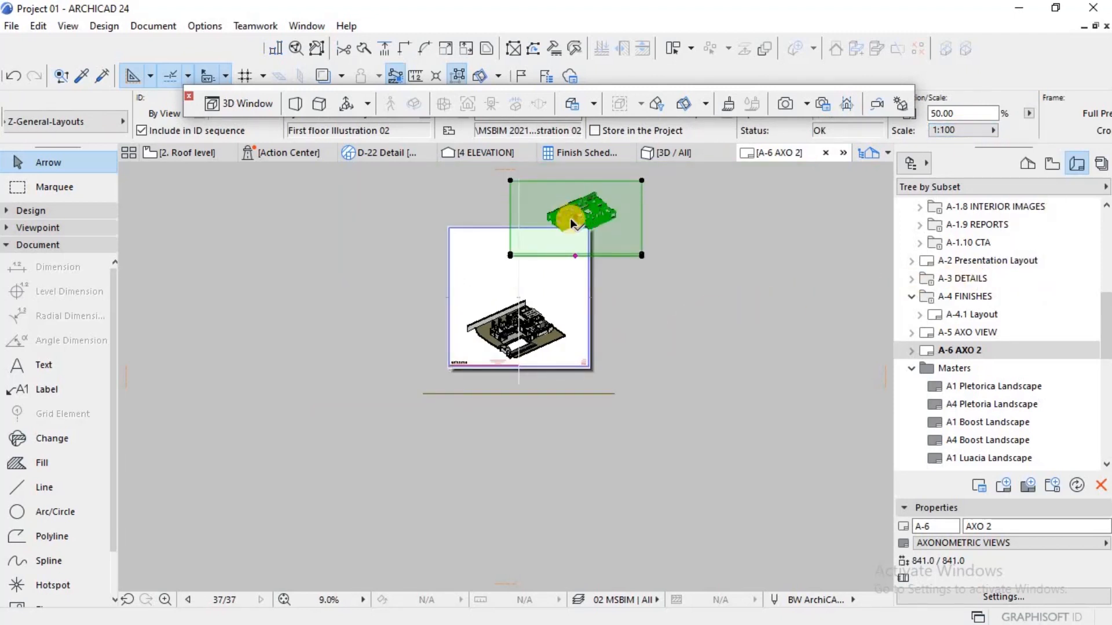
scroll(571, 222, up, 1)
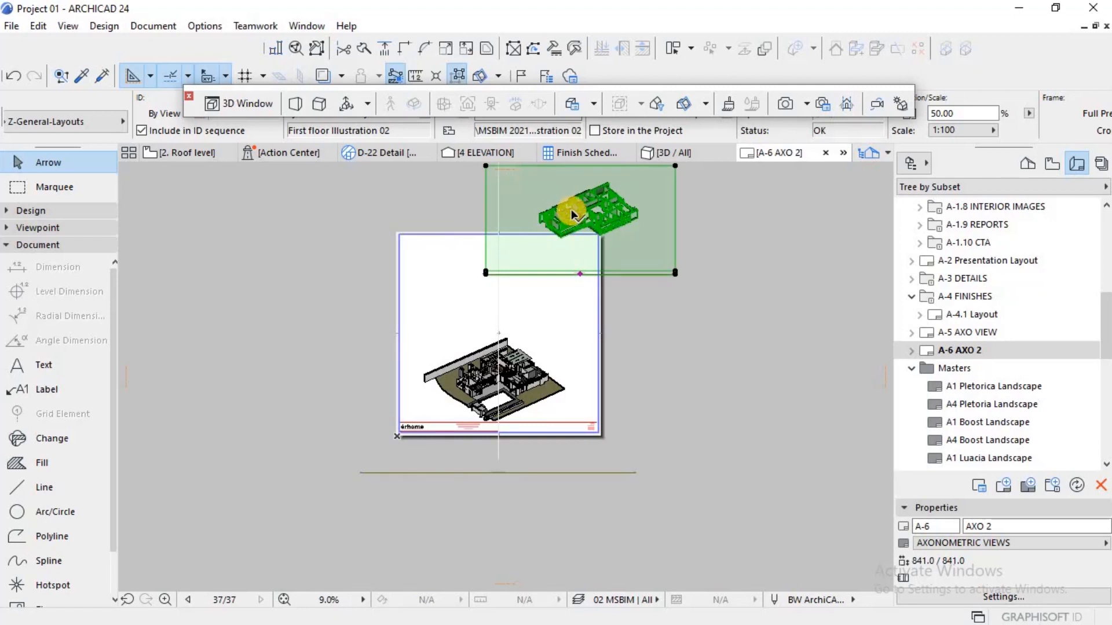
scroll(570, 209, up, 2)
key(ctrl+d)
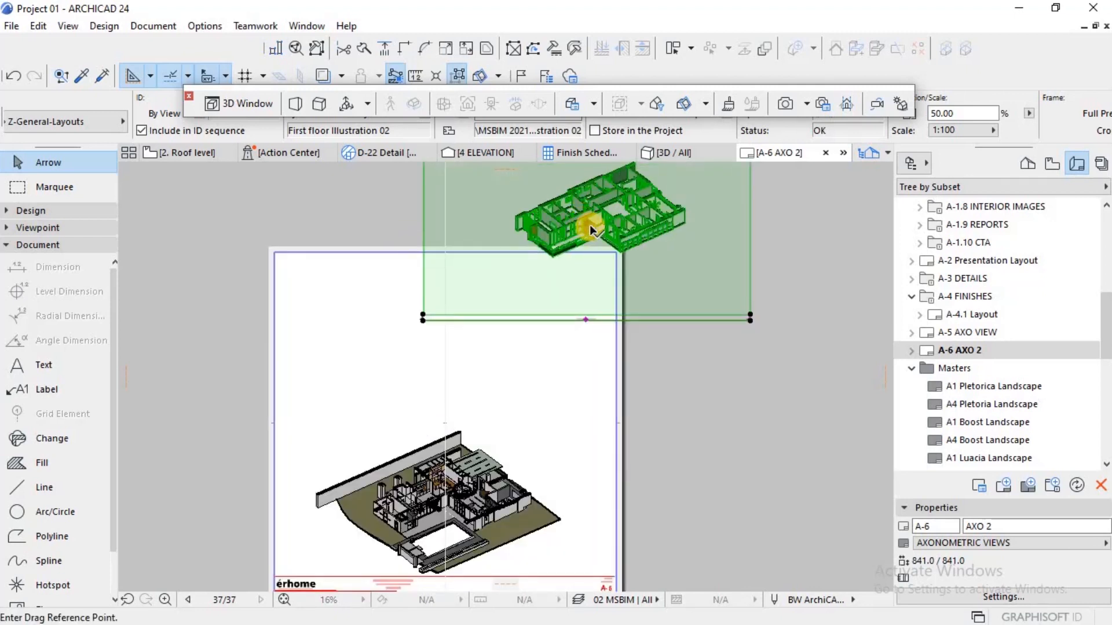
click(587, 224)
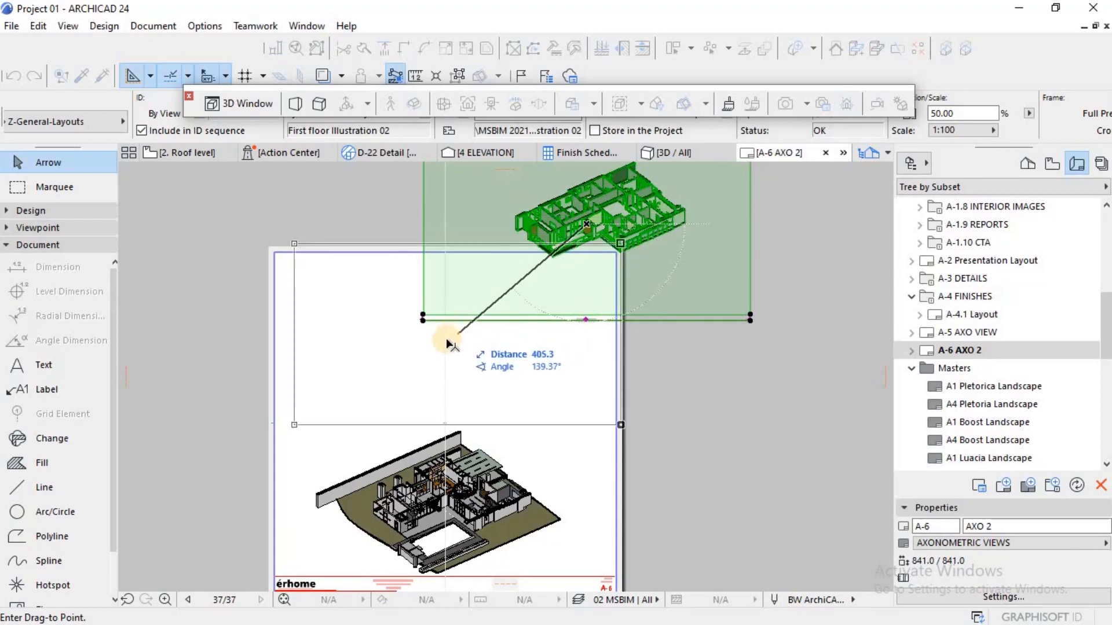
click(435, 396)
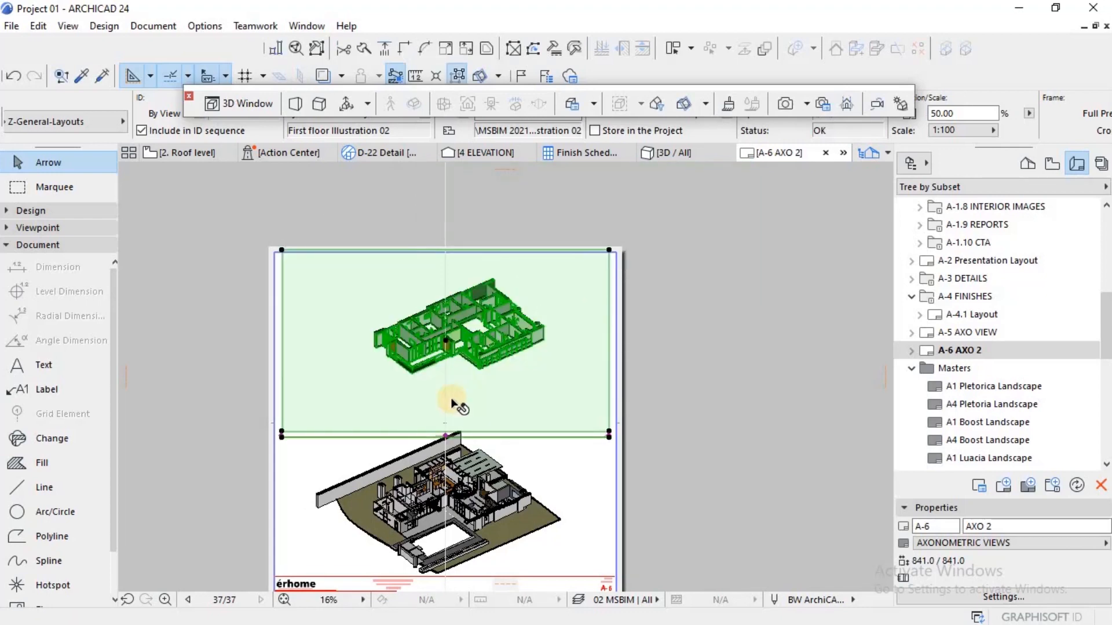
scroll(443, 313, up, 5)
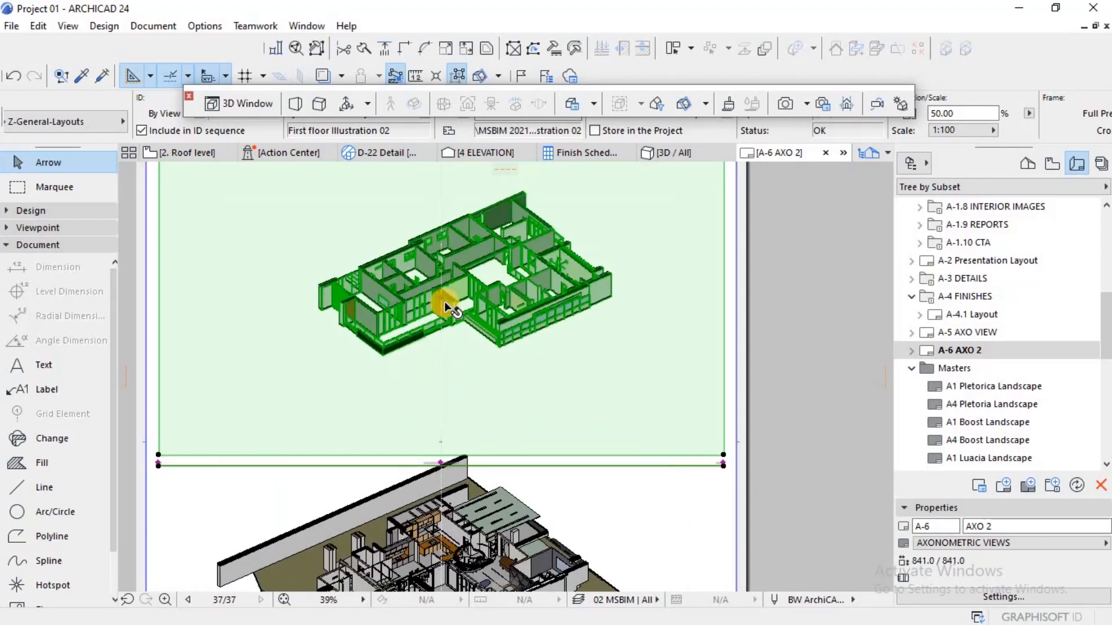
scroll(446, 289, up, 3)
key(Escape)
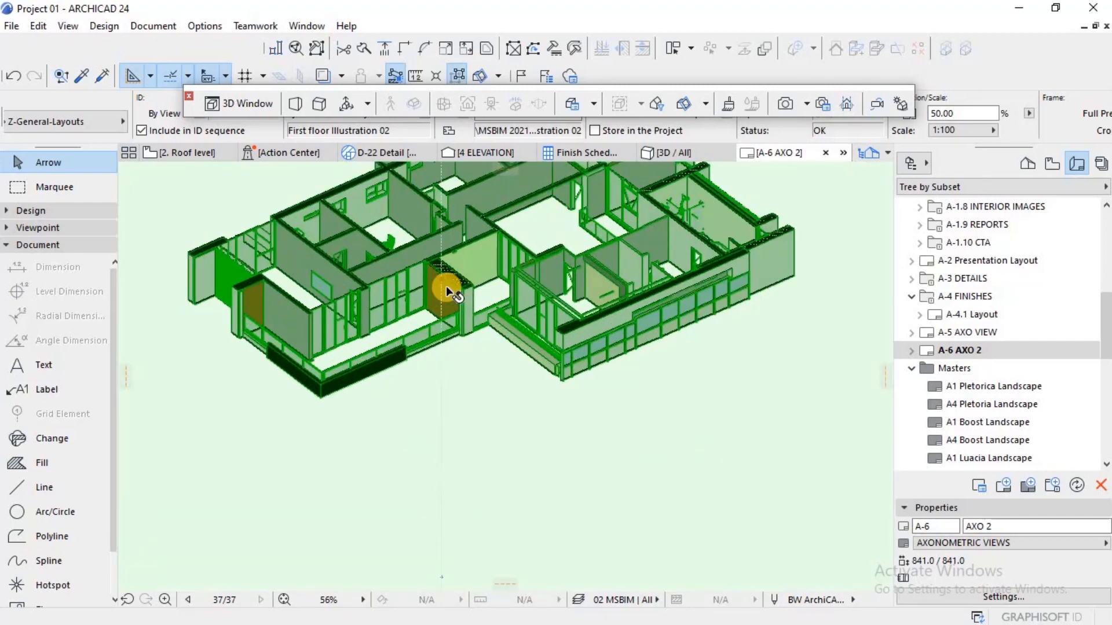
scroll(448, 285, down, 5)
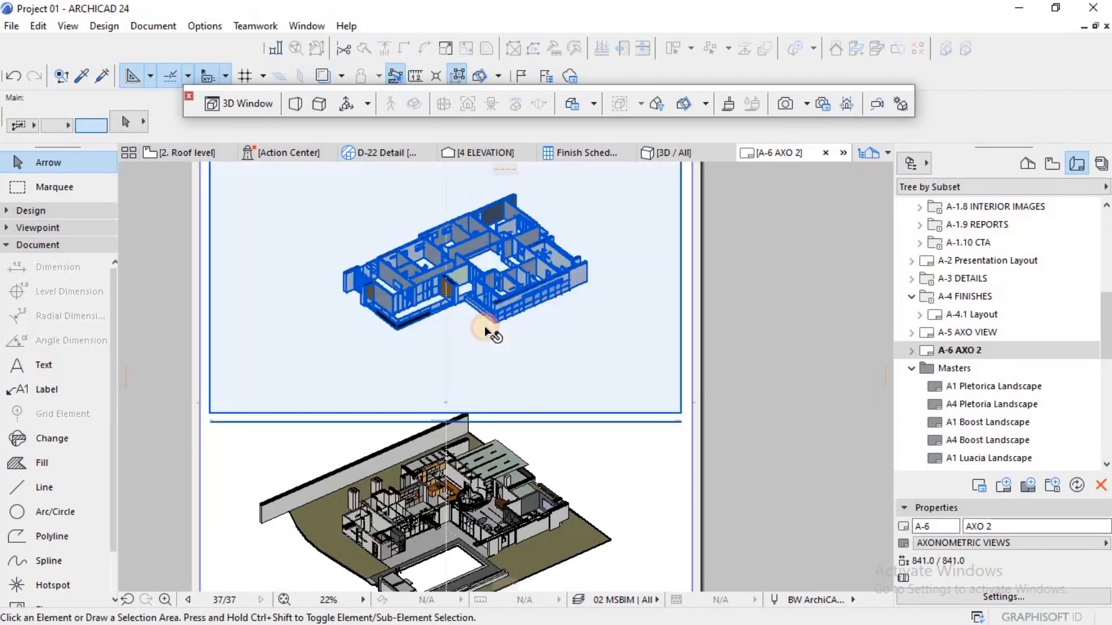
Step: Move the First floor Illustration 02 drawing's title straight down, away from the drawing to below the sheet
click(487, 279)
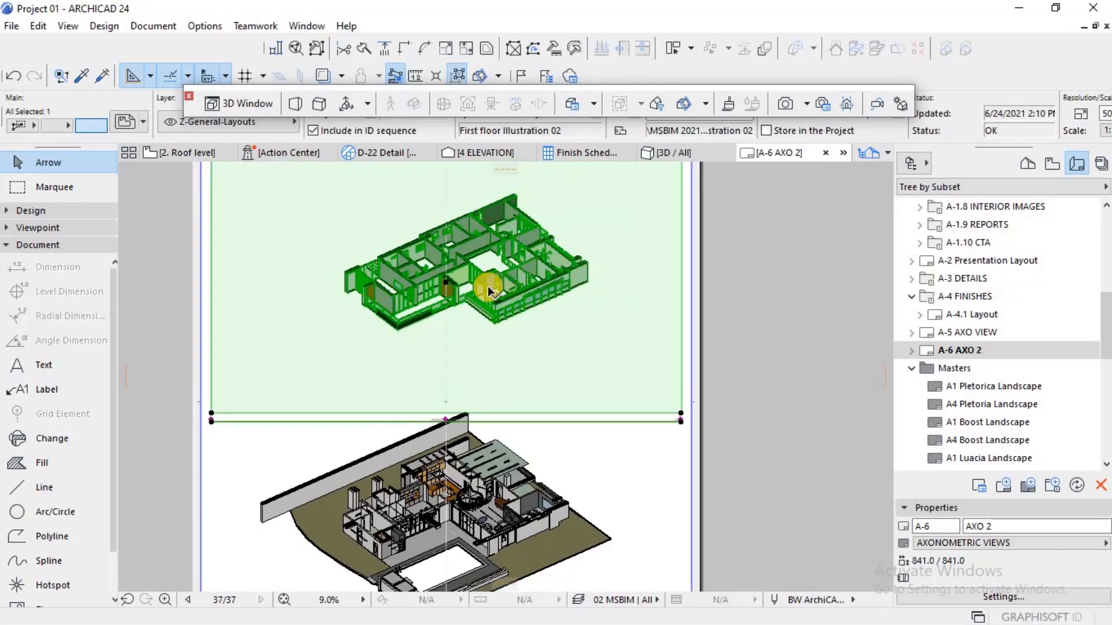
scroll(492, 284, down, 3)
scroll(581, 352, down, 1)
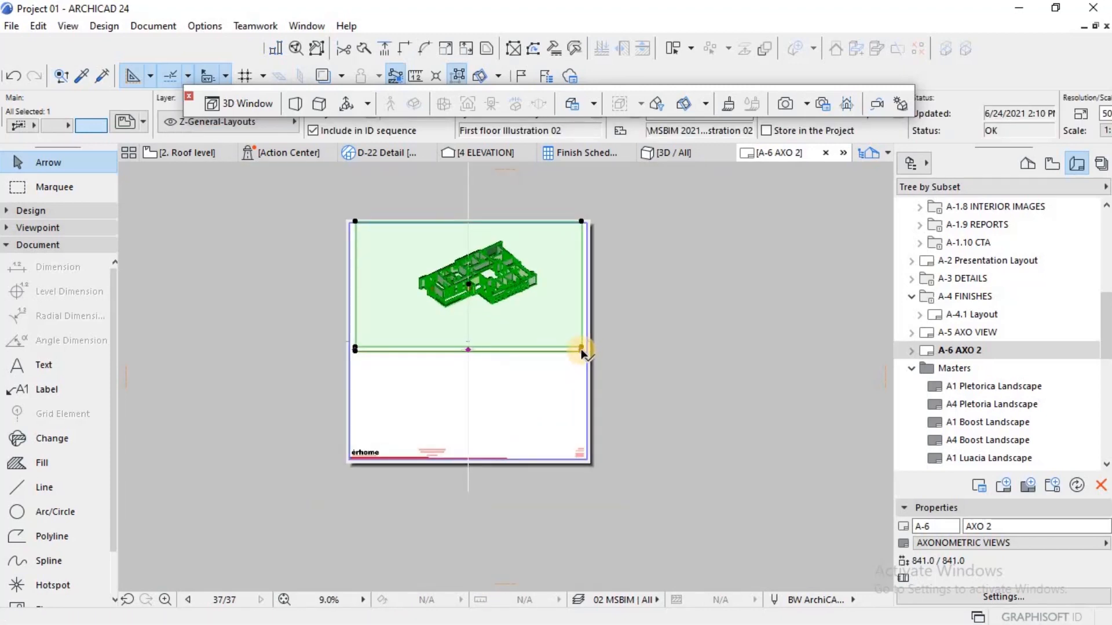
click(582, 348)
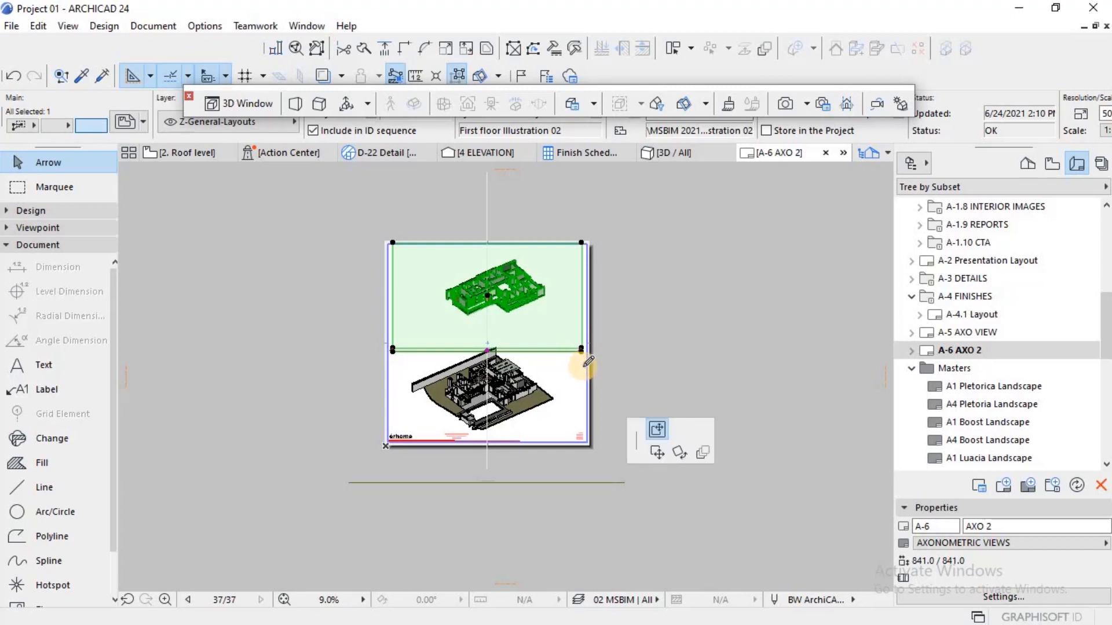
click(582, 512)
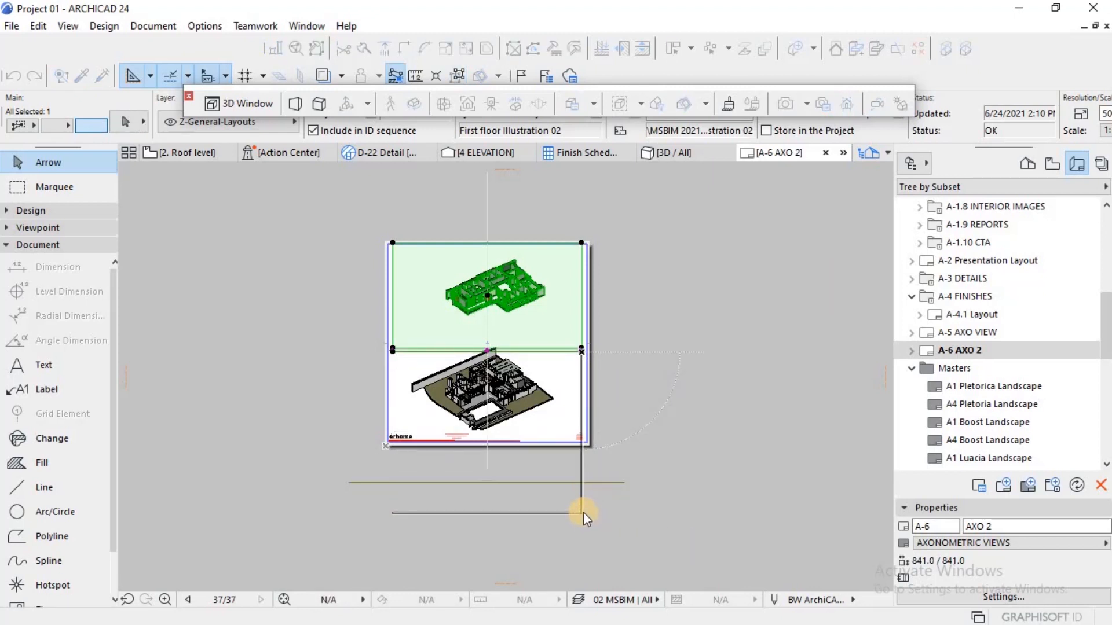
key(Escape)
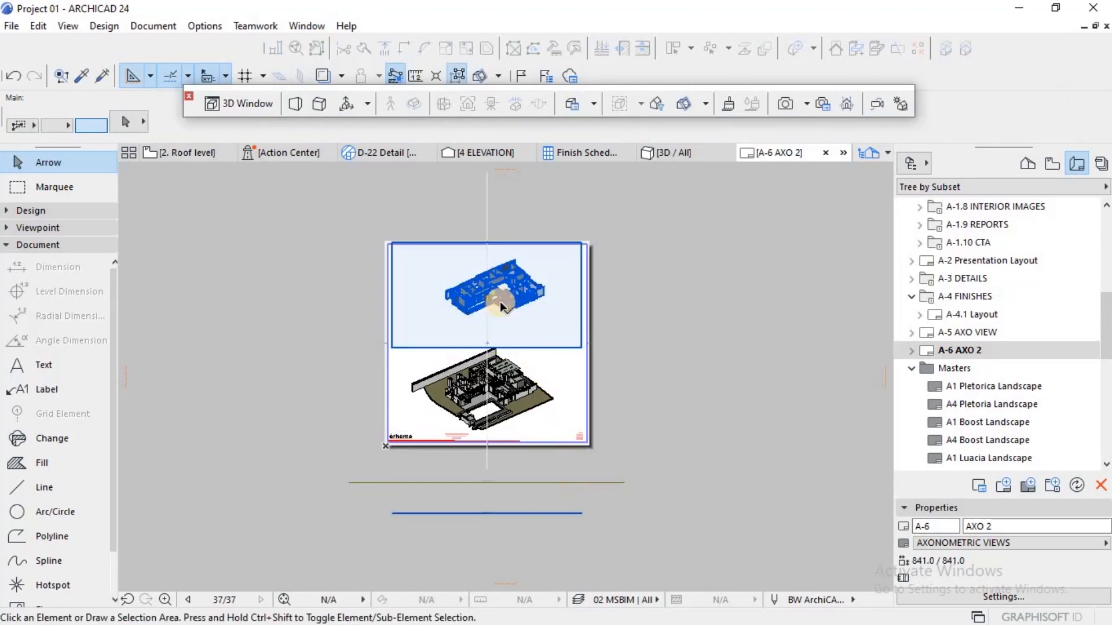
Step: Move the first floor drawing straight down along the vertical line so the model sits just above the ground floor model
click(492, 303)
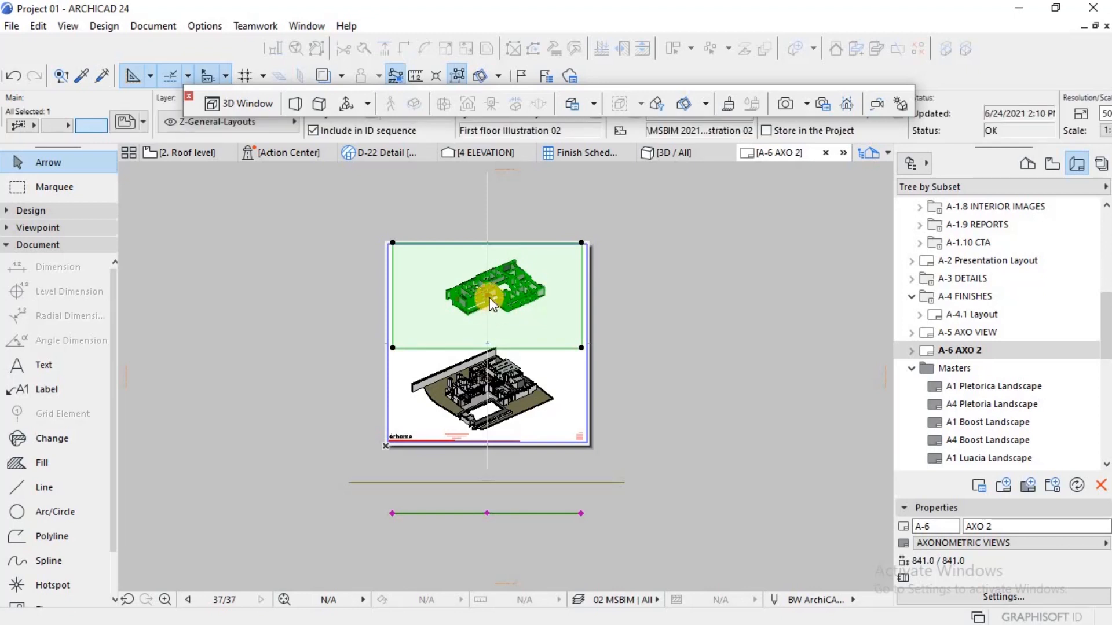
scroll(486, 330, up, 1)
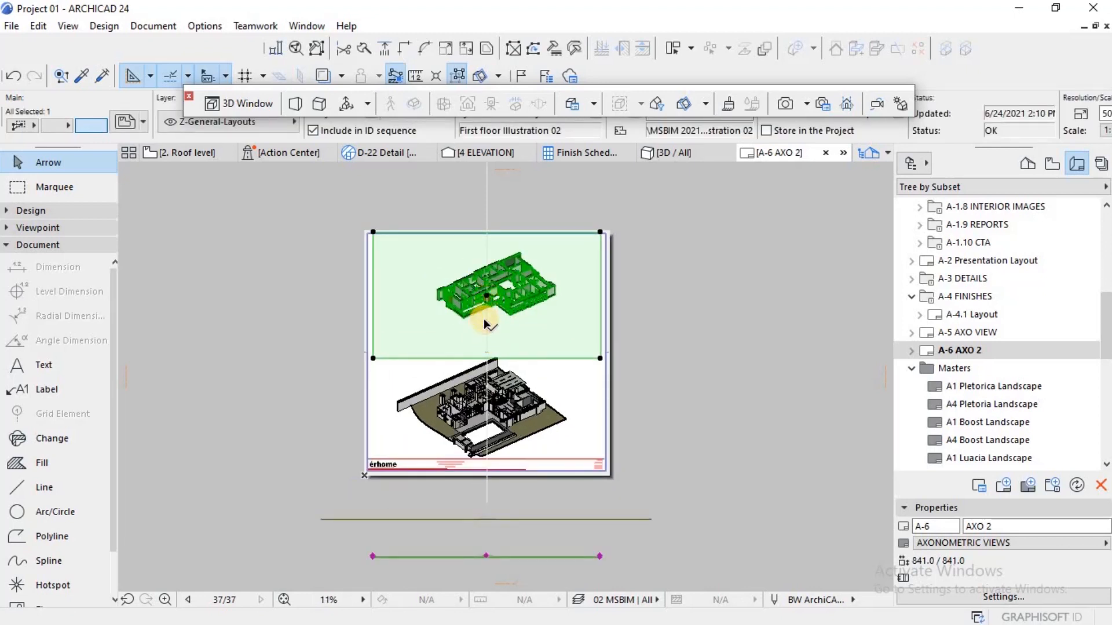
click(480, 324)
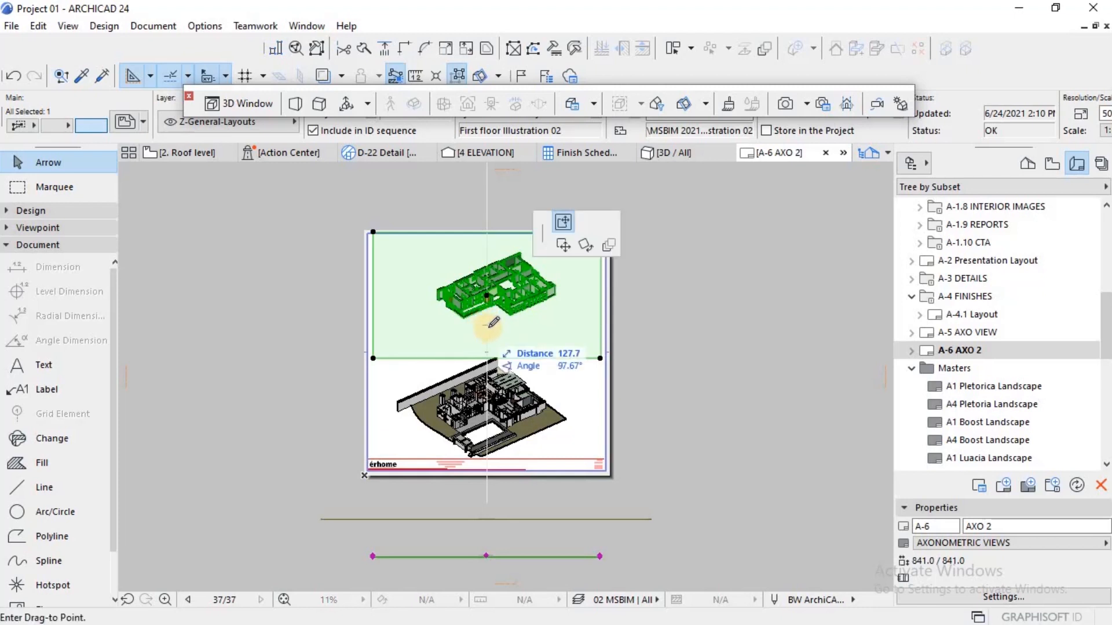
click(492, 296)
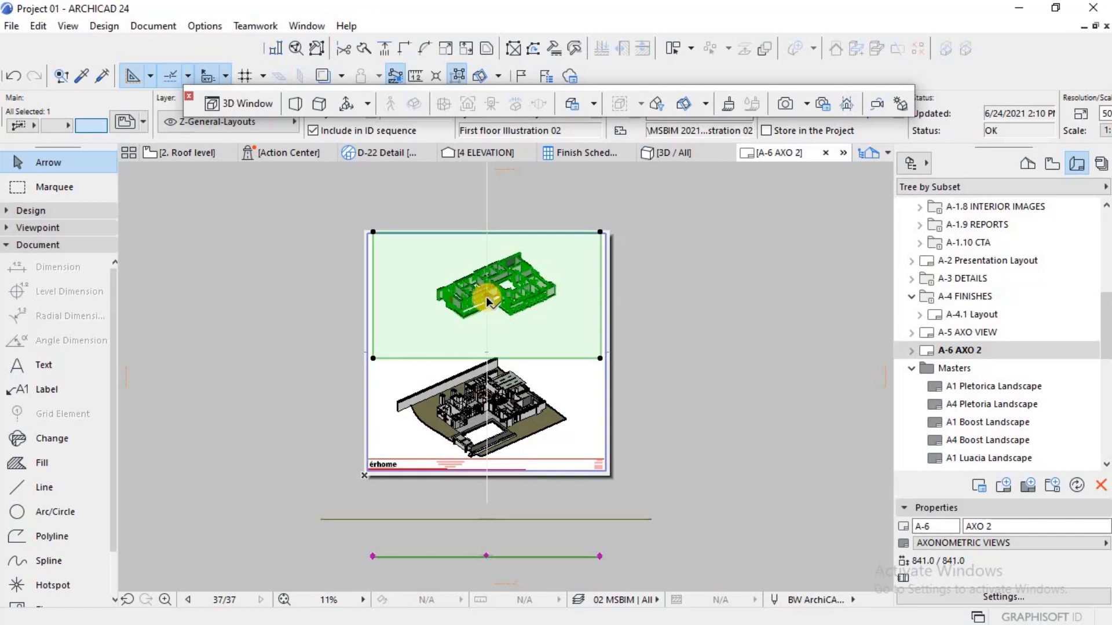
click(476, 304)
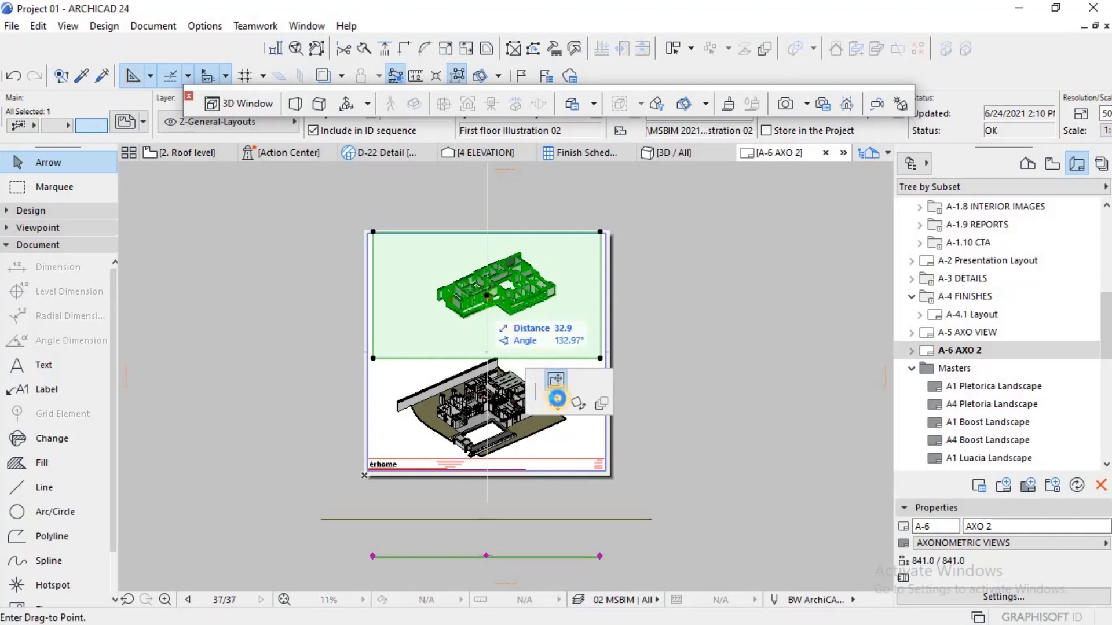
click(817, 303)
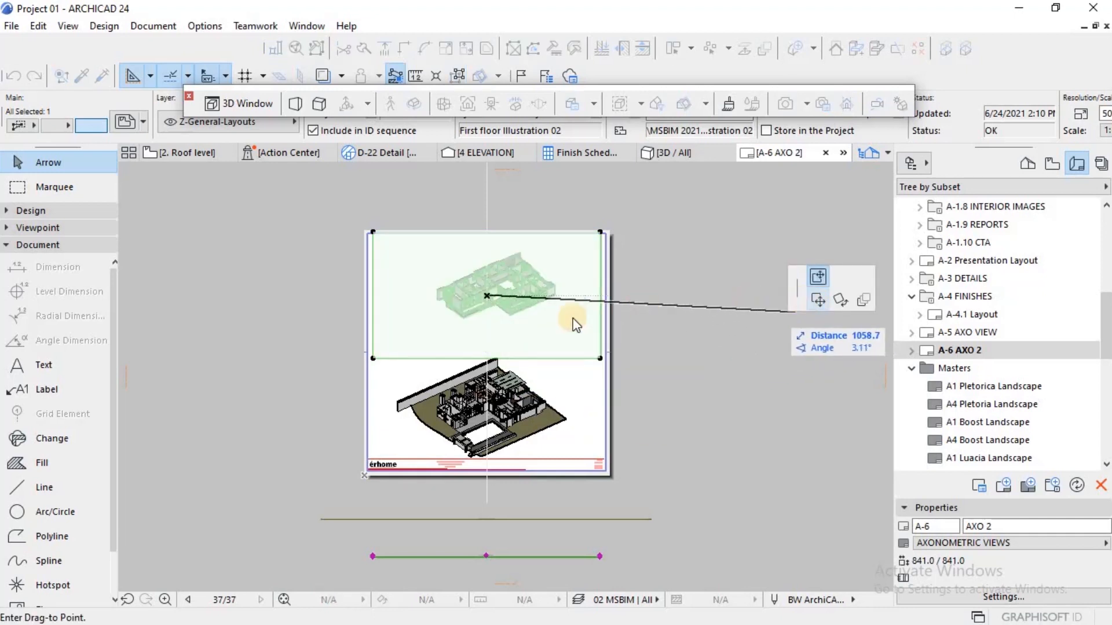
click(489, 351)
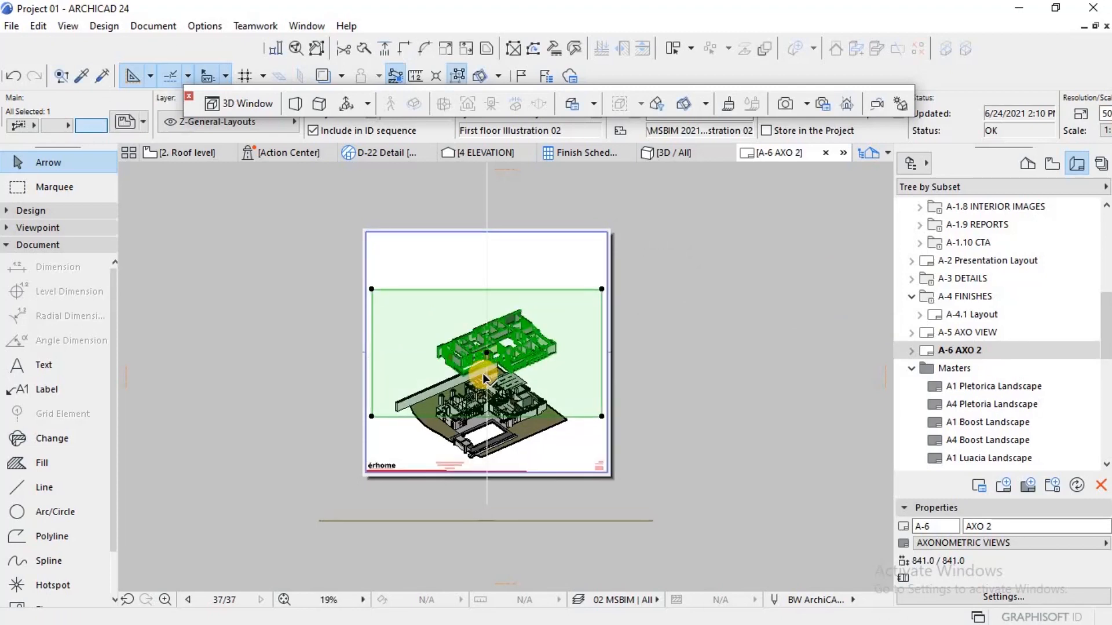
scroll(484, 378, up, 3)
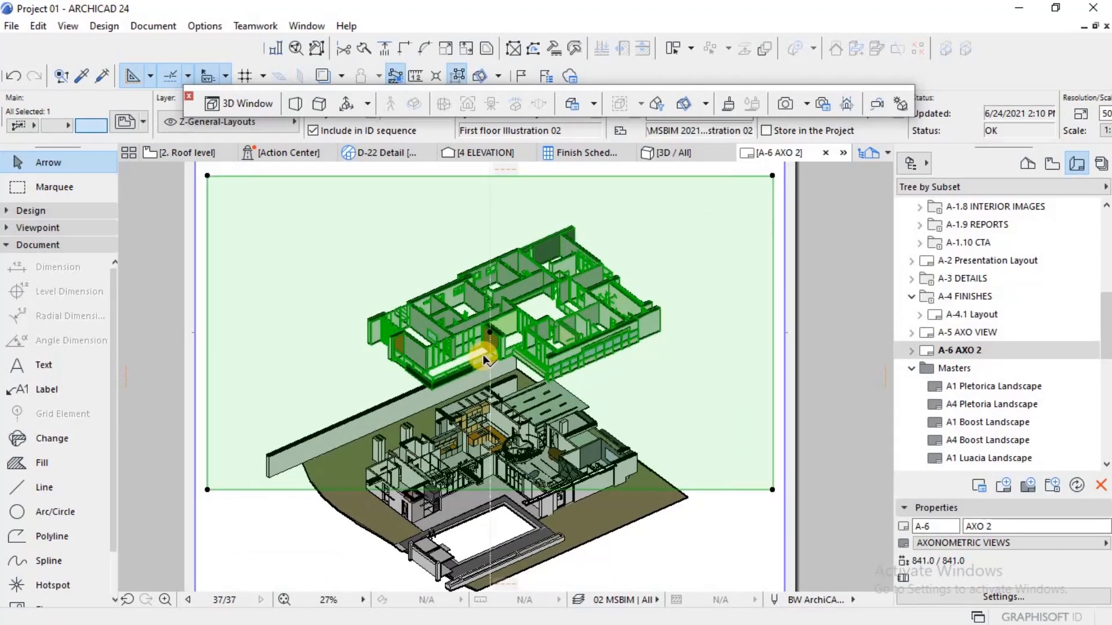
key(Escape)
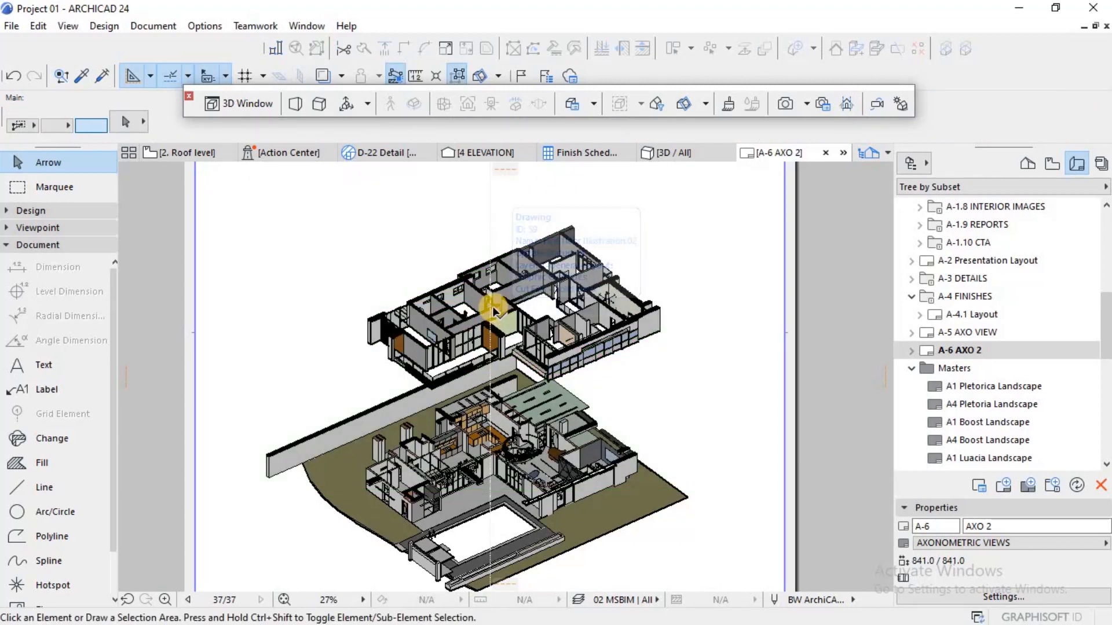
Step: Raise the lower edge of the first floor drawing's frame to reduce its overlap with the ground floor drawing
click(495, 304)
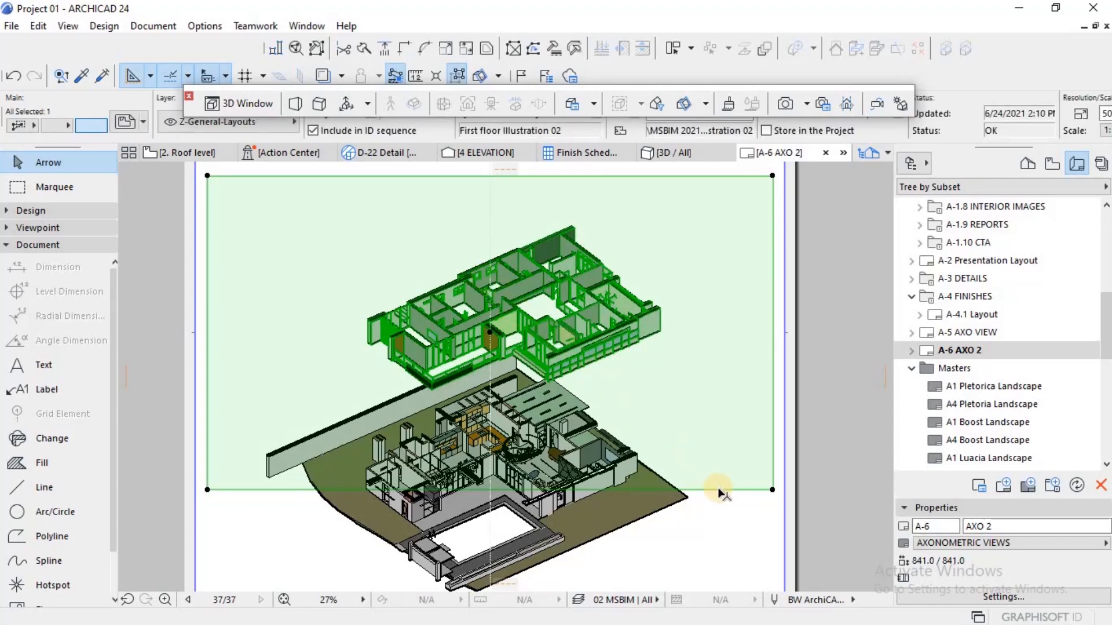
scroll(719, 491, down, 3)
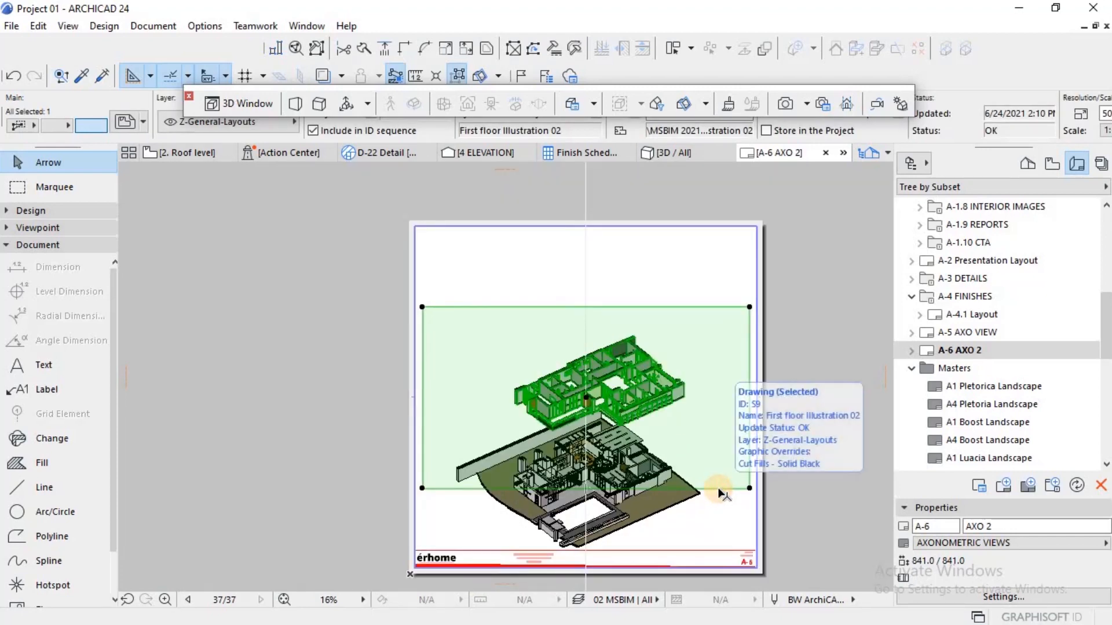
click(716, 488)
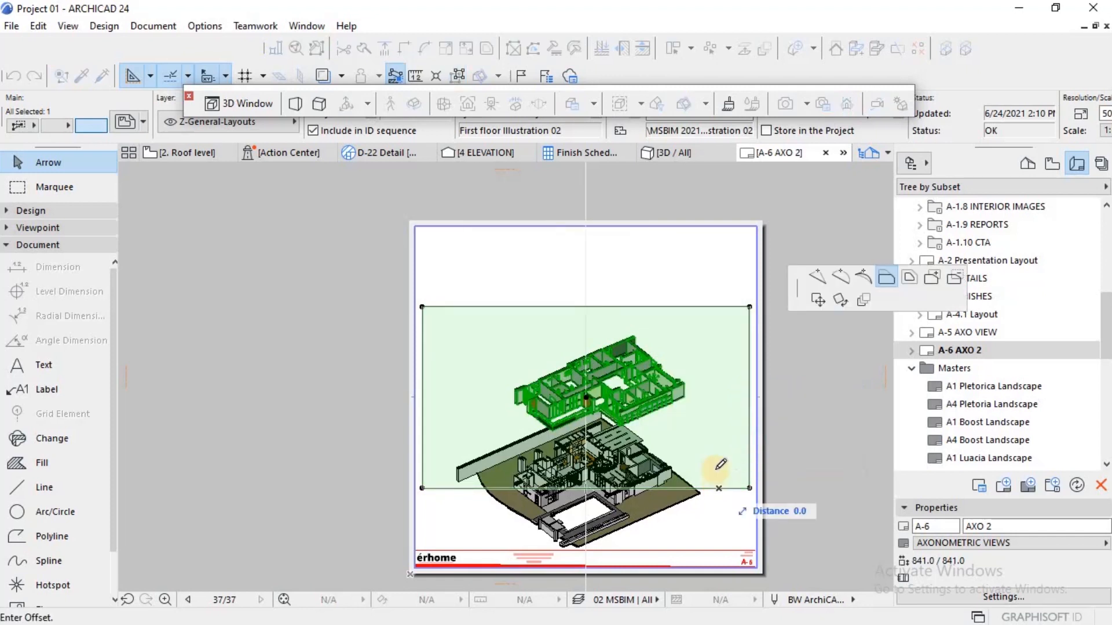
click(701, 437)
scroll(582, 381, up, 4)
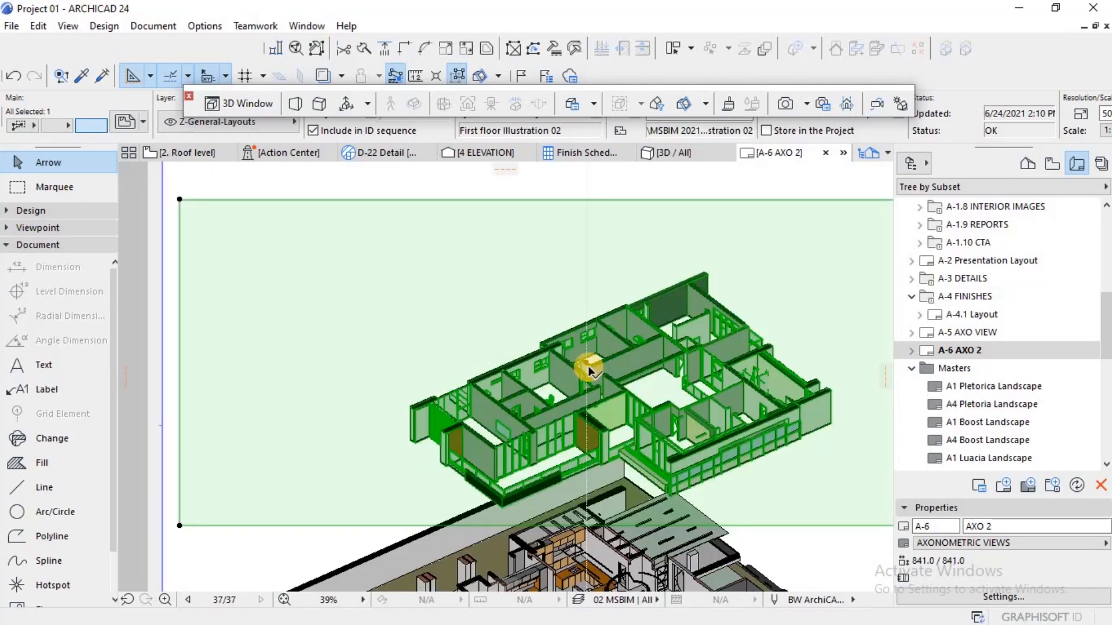
scroll(589, 366, up, 3)
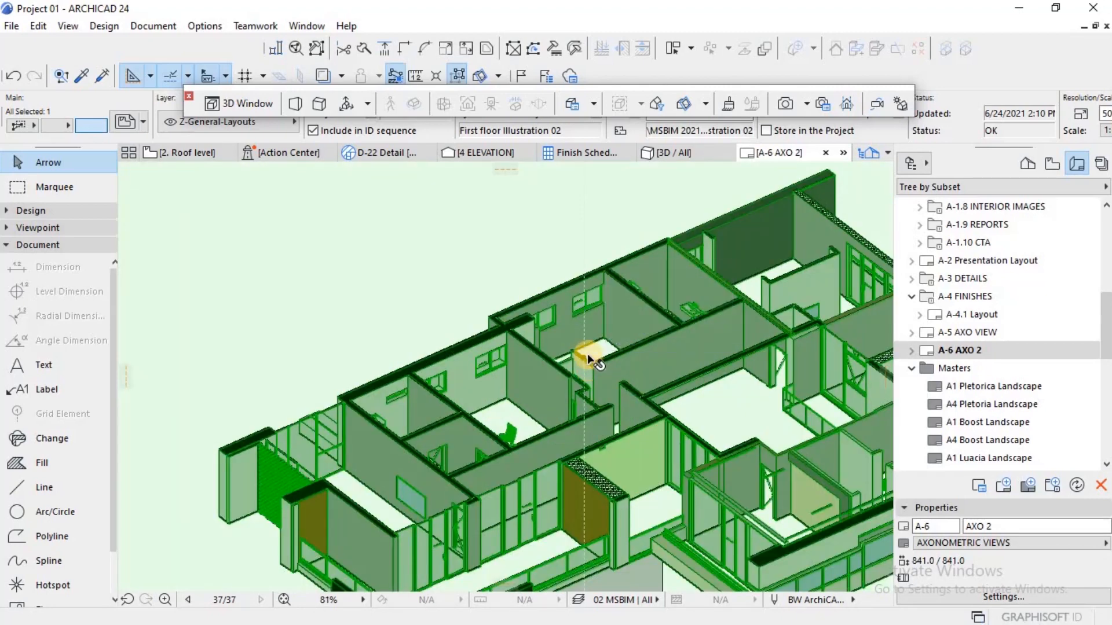
scroll(588, 359, up, 2)
scroll(582, 366, down, 7)
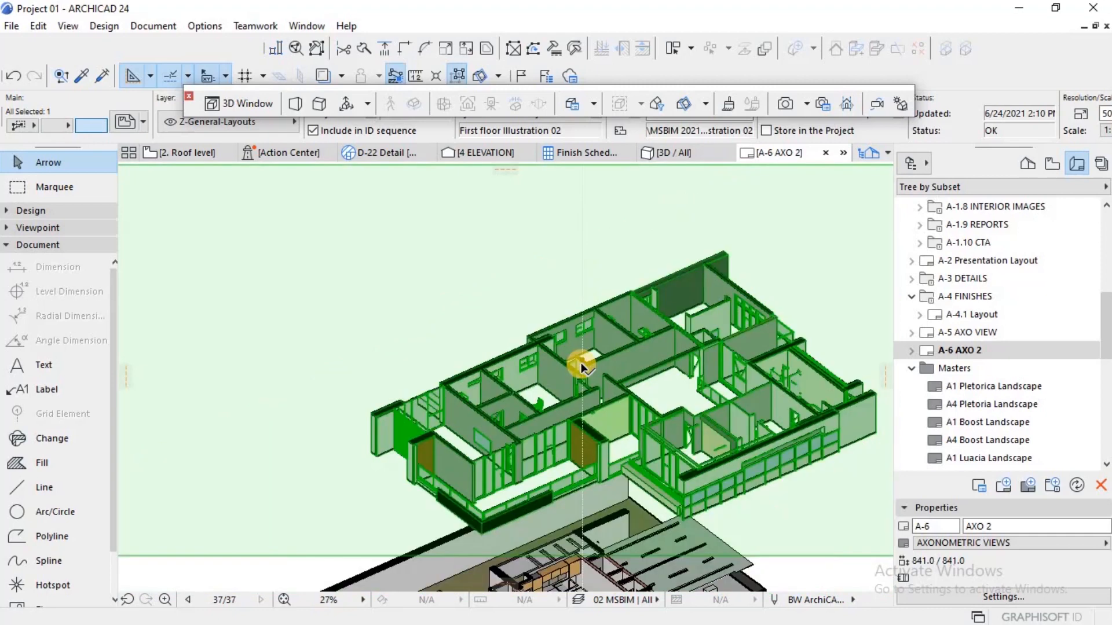
key(Escape)
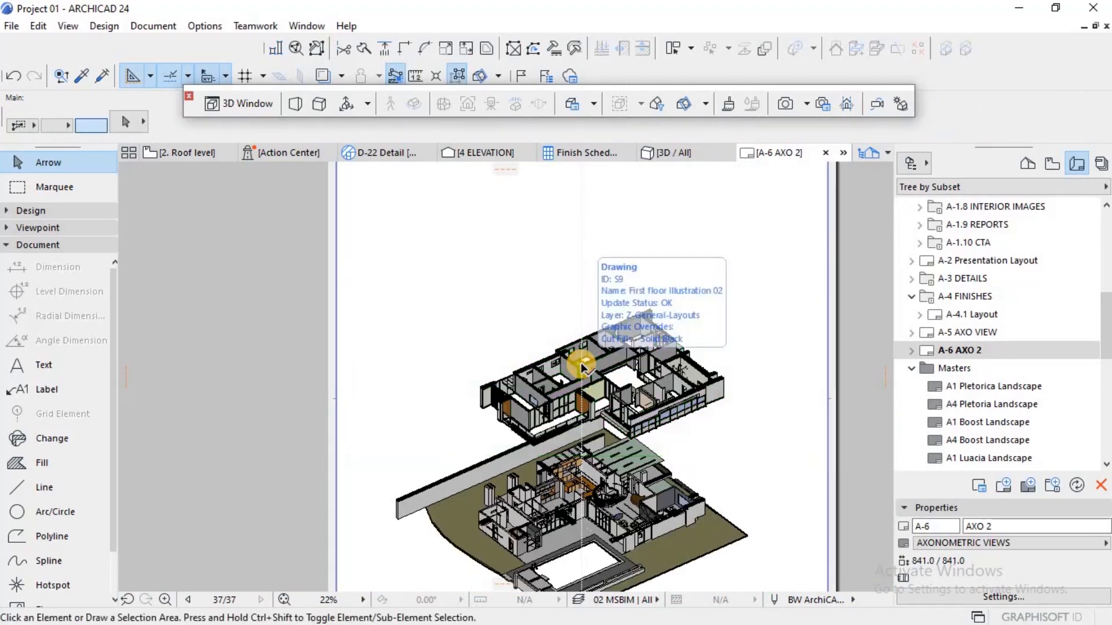
scroll(622, 394, down, 1)
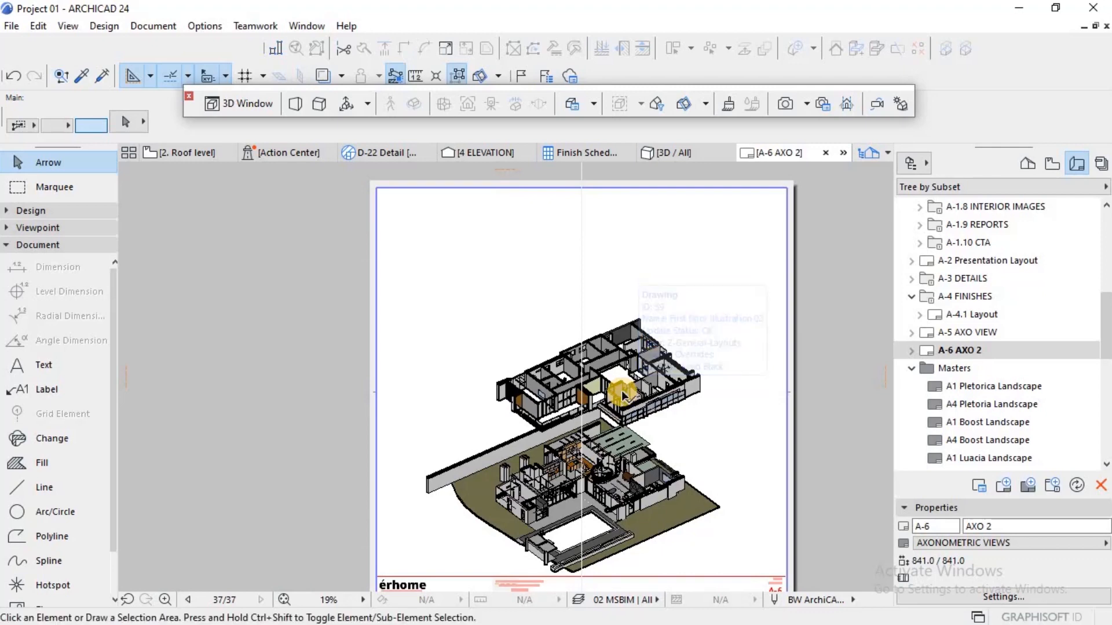
Step: Draw a vertical polyline from the ground floor's right outer wall corner up past the first floor to near the sheet's upper edge
key(p)
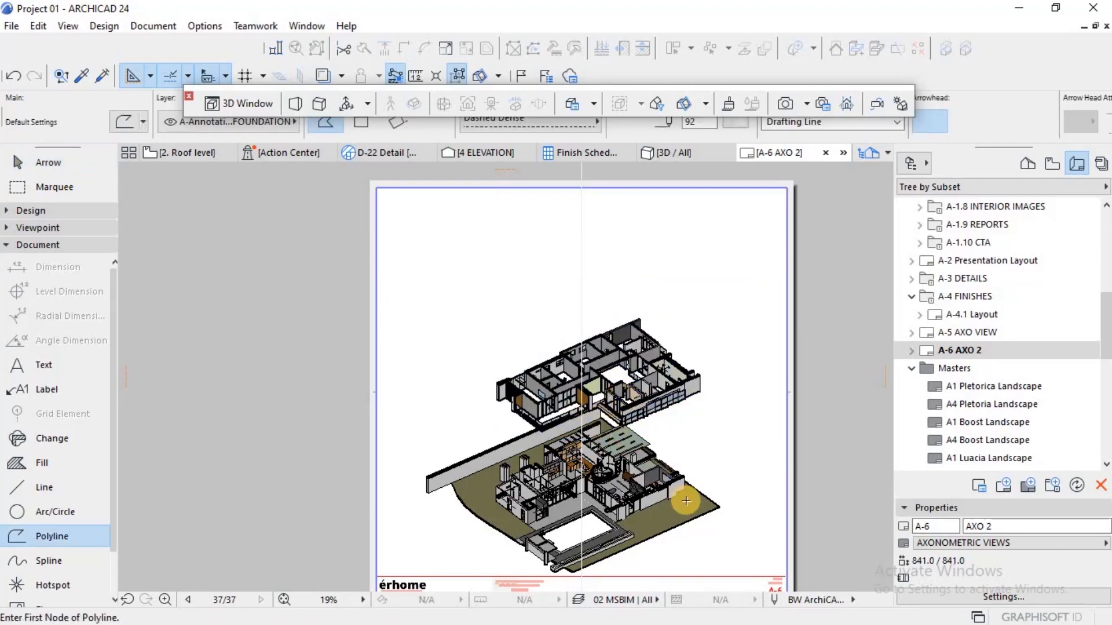
scroll(678, 486, up, 10)
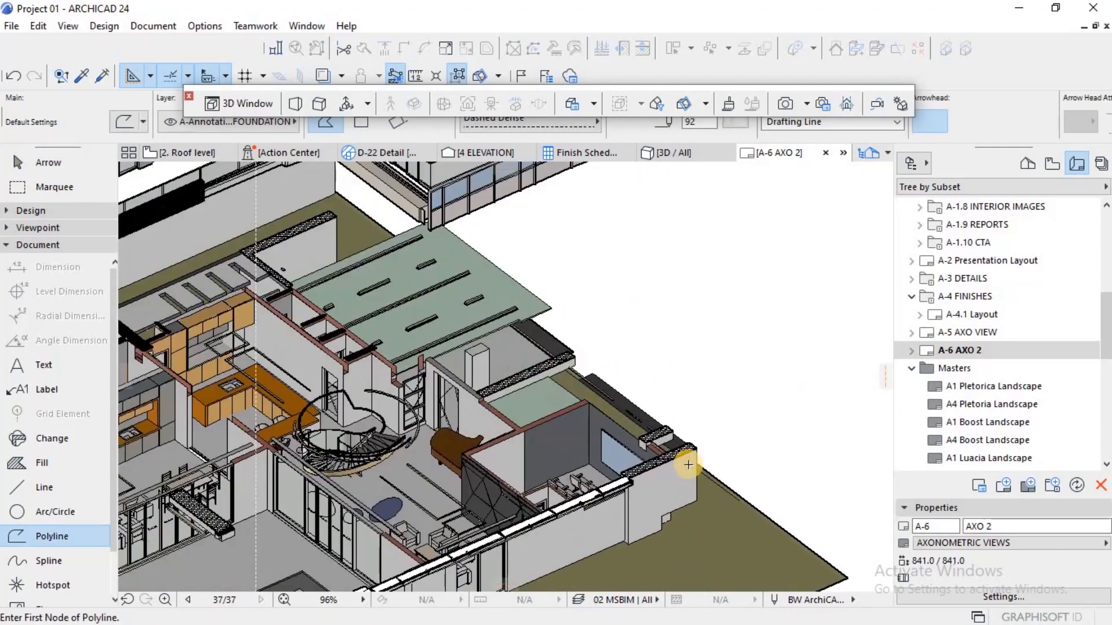
scroll(701, 448, up, 2)
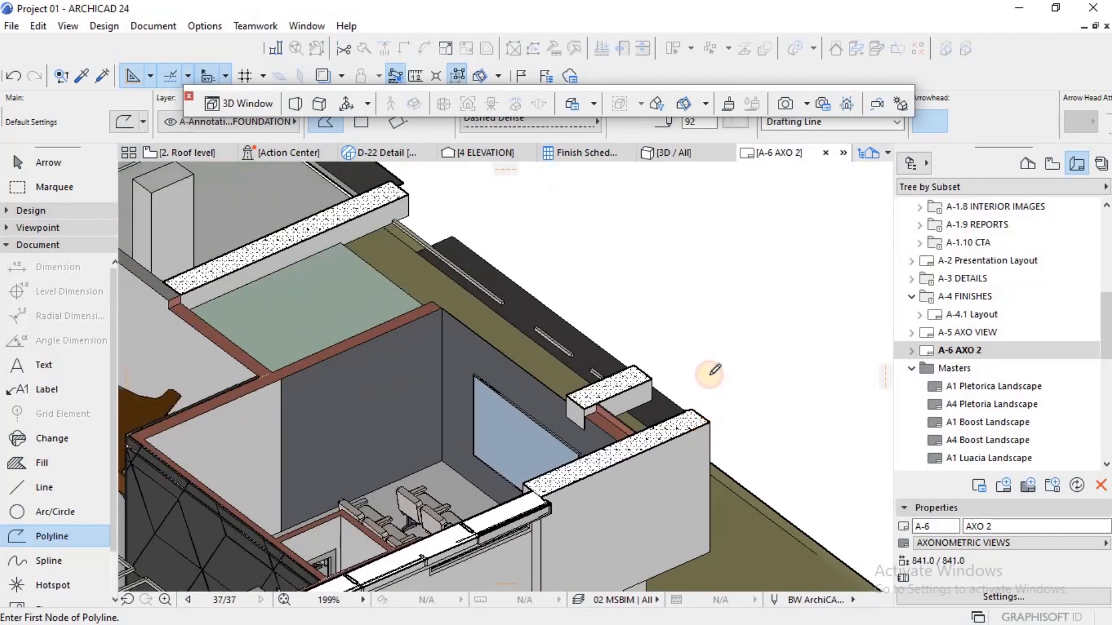
click(710, 421)
scroll(715, 422, down, 4)
scroll(718, 405, down, 6)
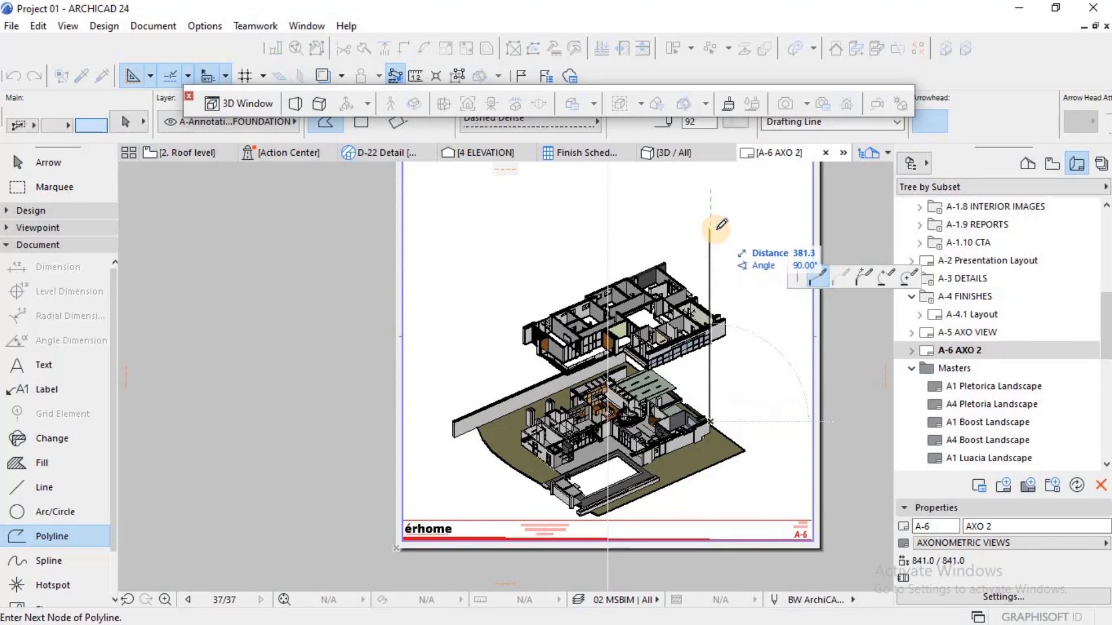
click(711, 230)
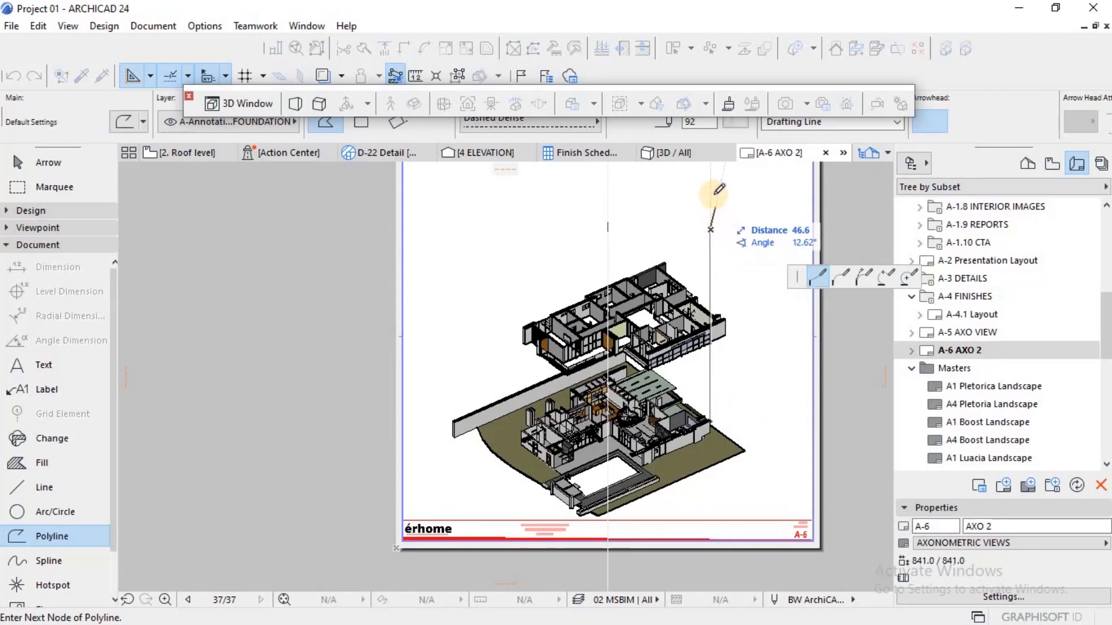
scroll(726, 236, down, 2)
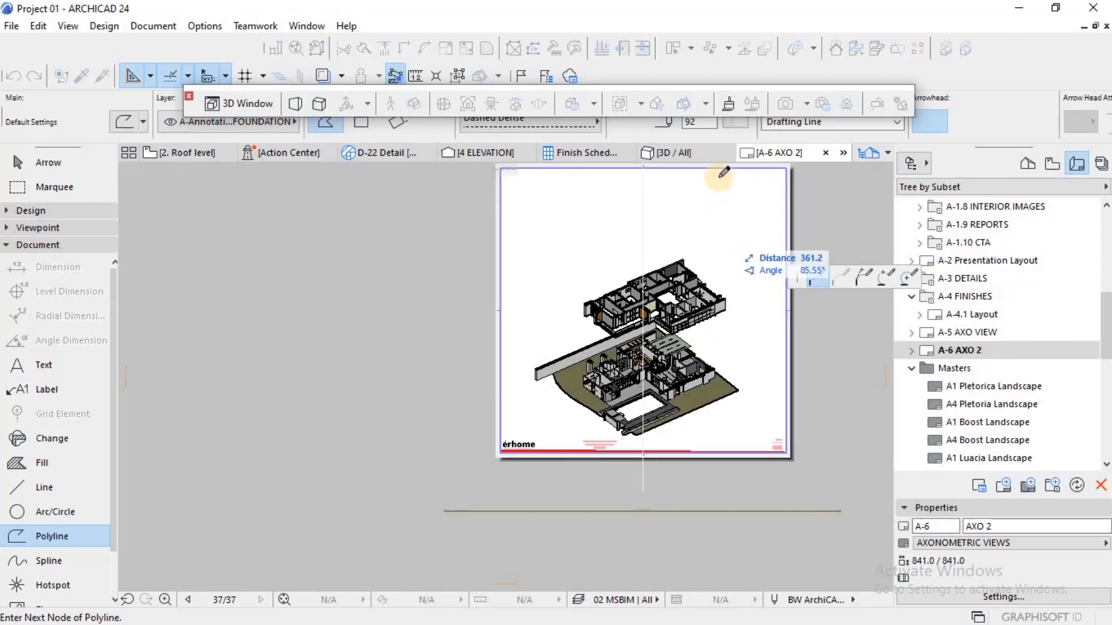
double_click(715, 173)
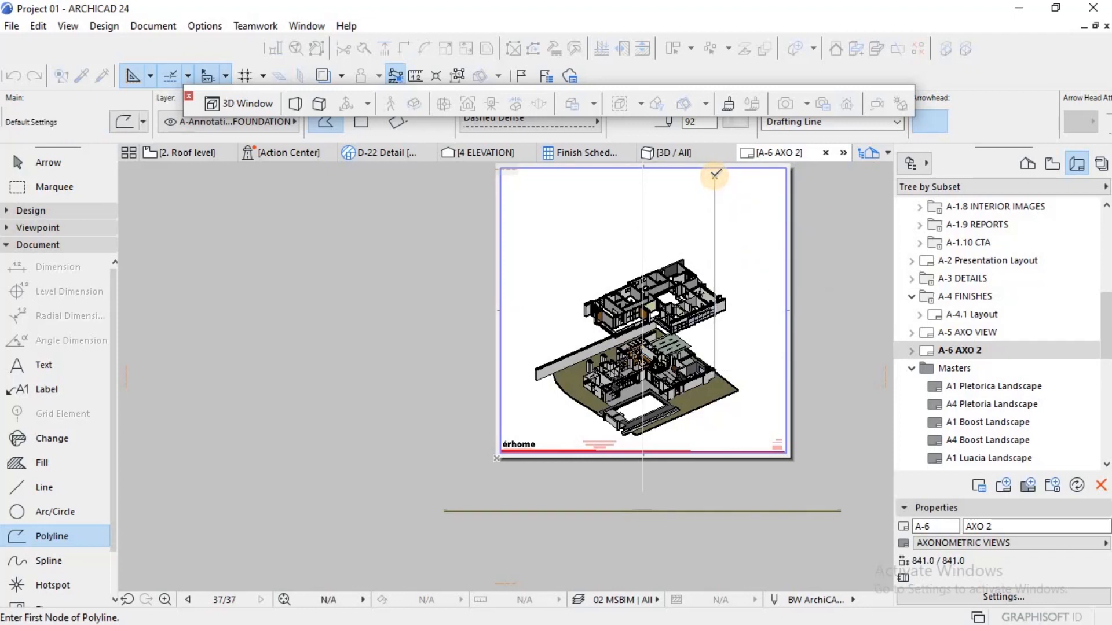
key(Escape)
Step: Set the pen of the vertical polyline at the ground floor's right outer corner to 100
click(715, 200)
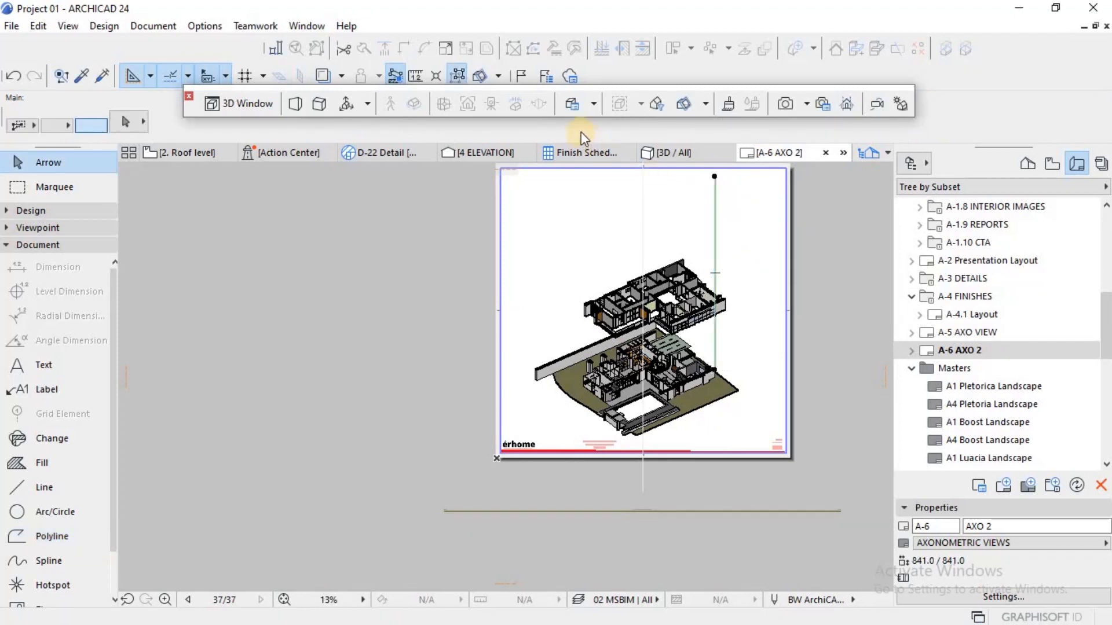
click(736, 124)
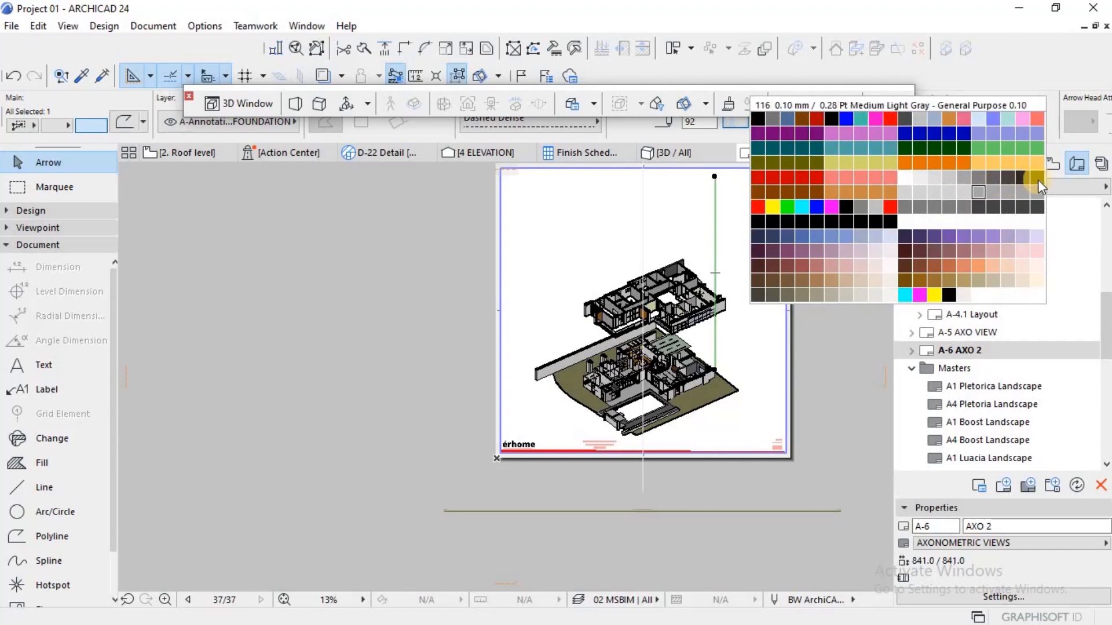
click(999, 175)
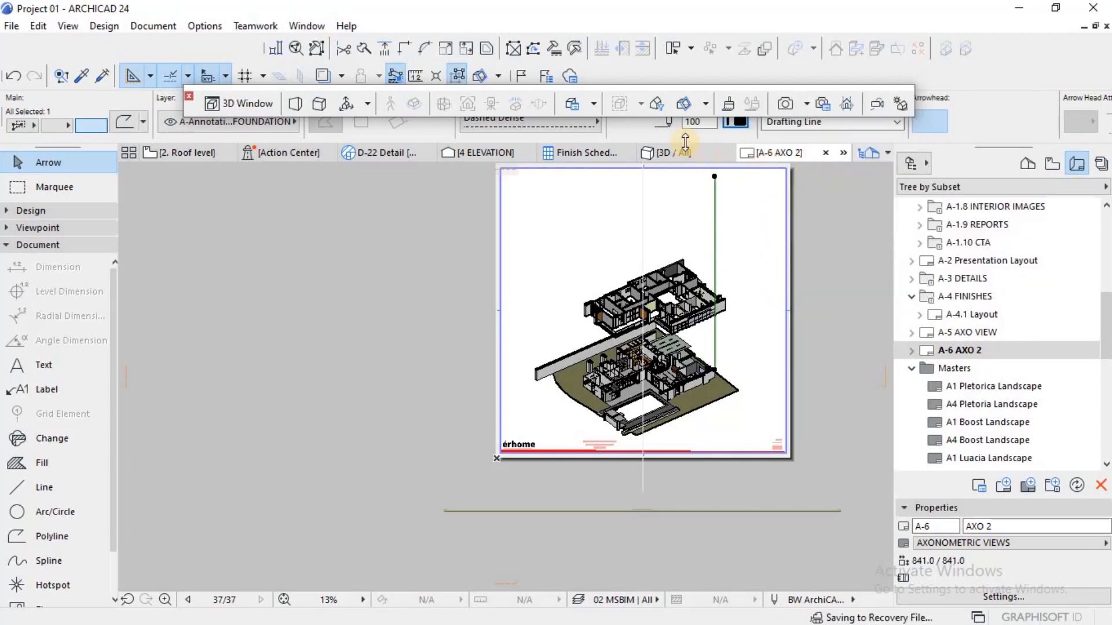
Step: Change the line type of the right vertical polyline to DASHED2
click(577, 125)
click(720, 217)
key(Escape)
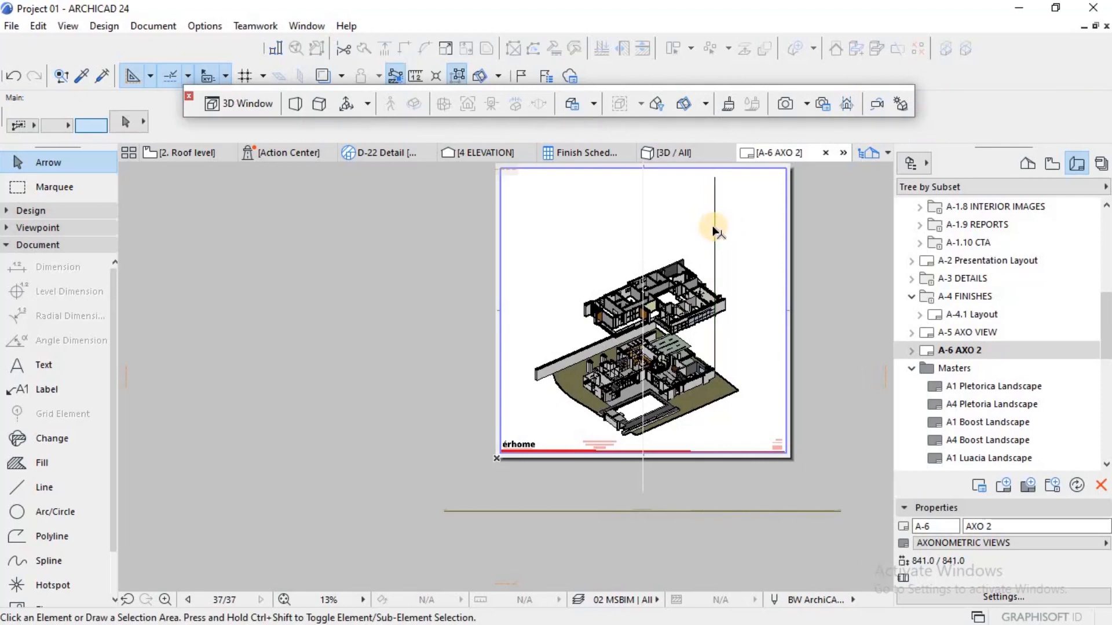
scroll(713, 231, up, 6)
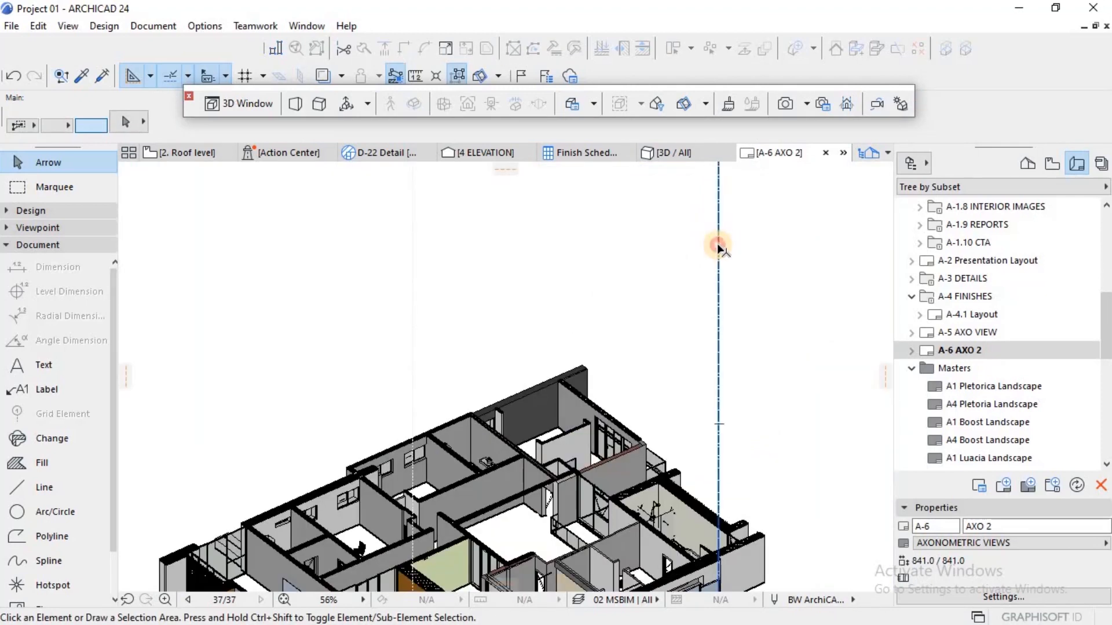
click(718, 247)
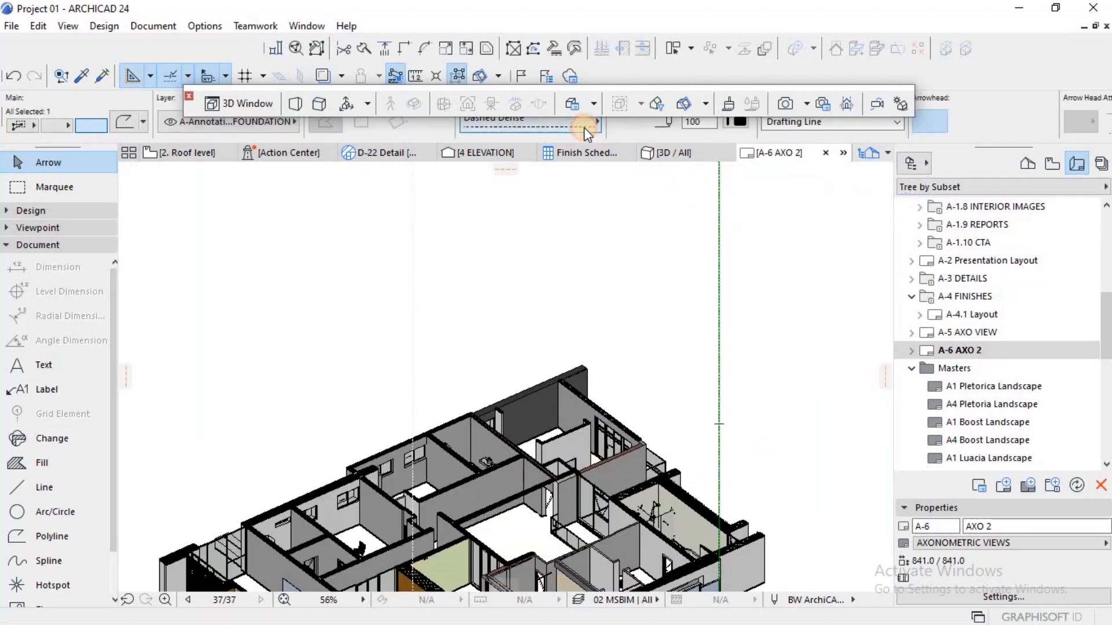
click(584, 128)
click(703, 197)
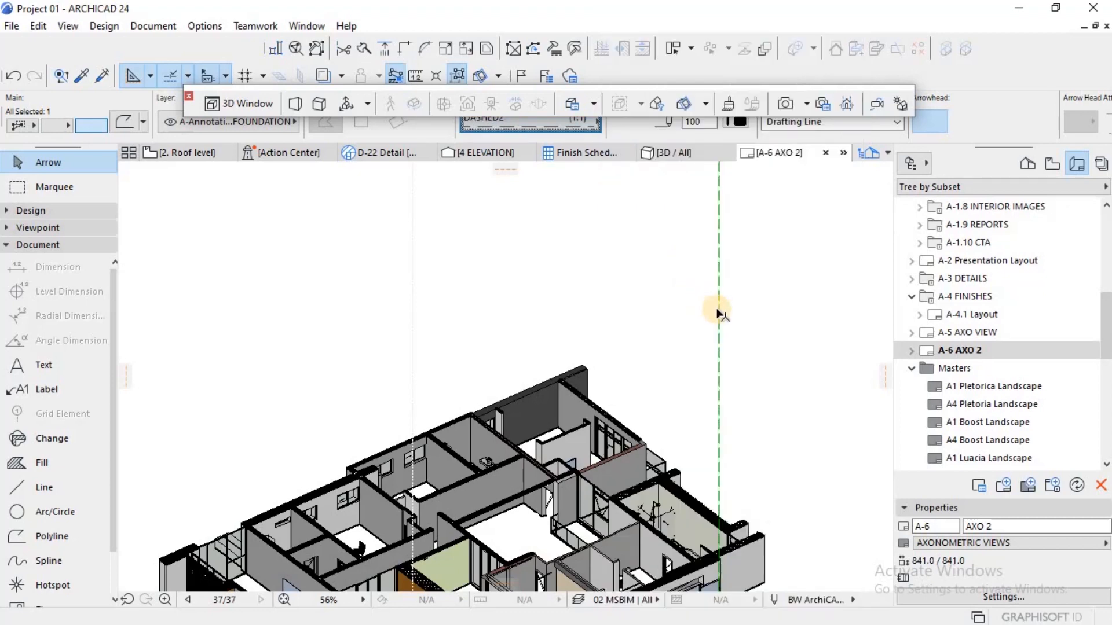
click(755, 299)
Step: Move the first floor drawing horizontally left so its rightmost wall edge lines up with the dashed vertical line
scroll(754, 306, down, 3)
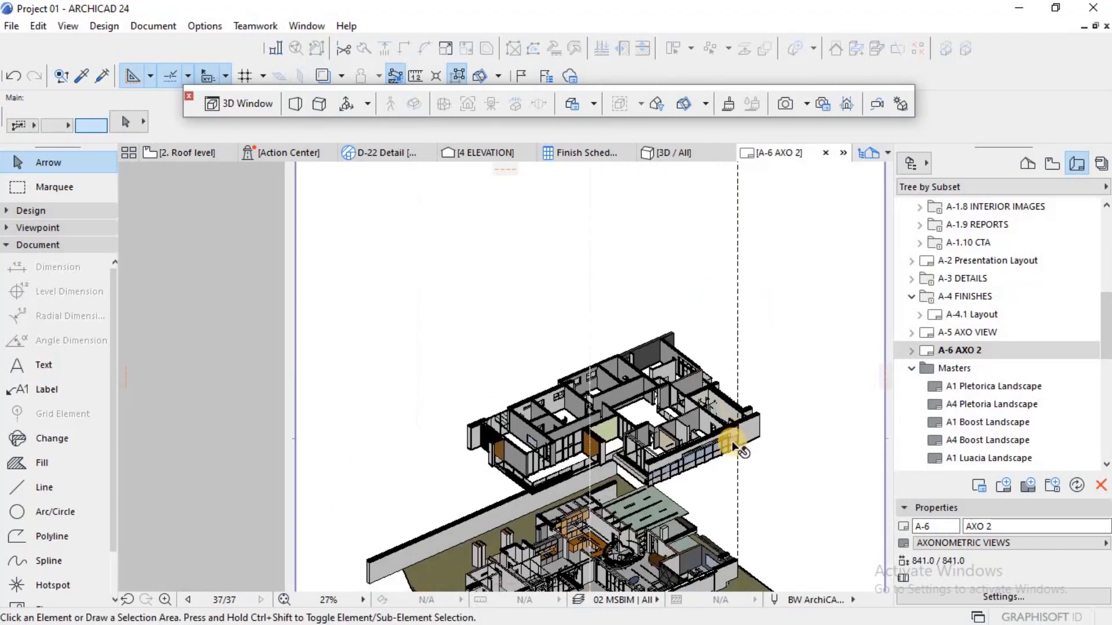
scroll(736, 446, down, 2)
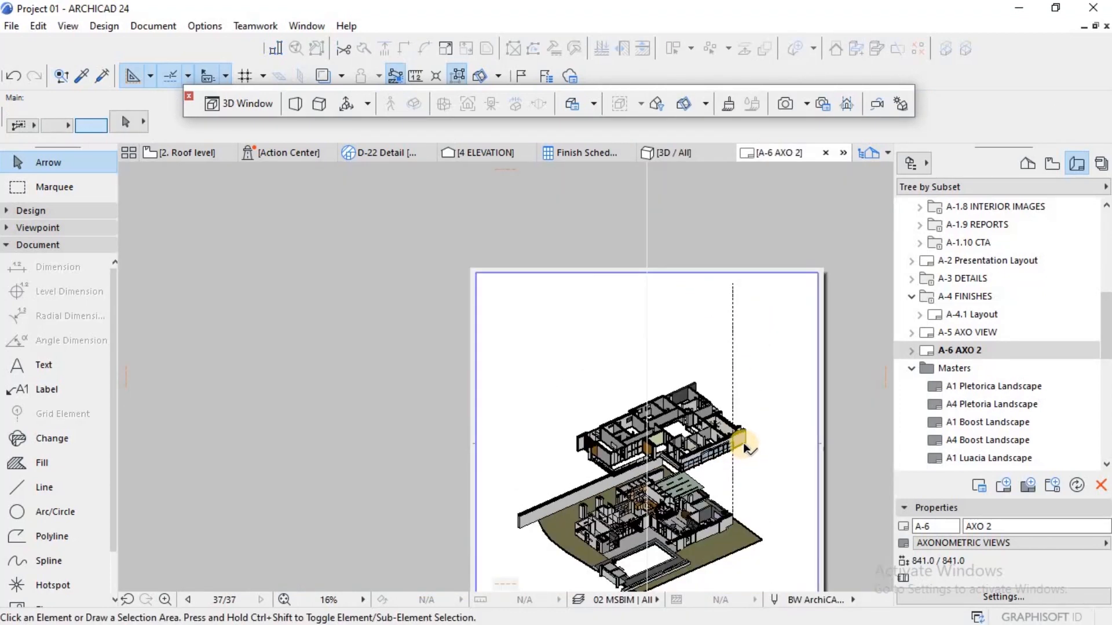
click(742, 449)
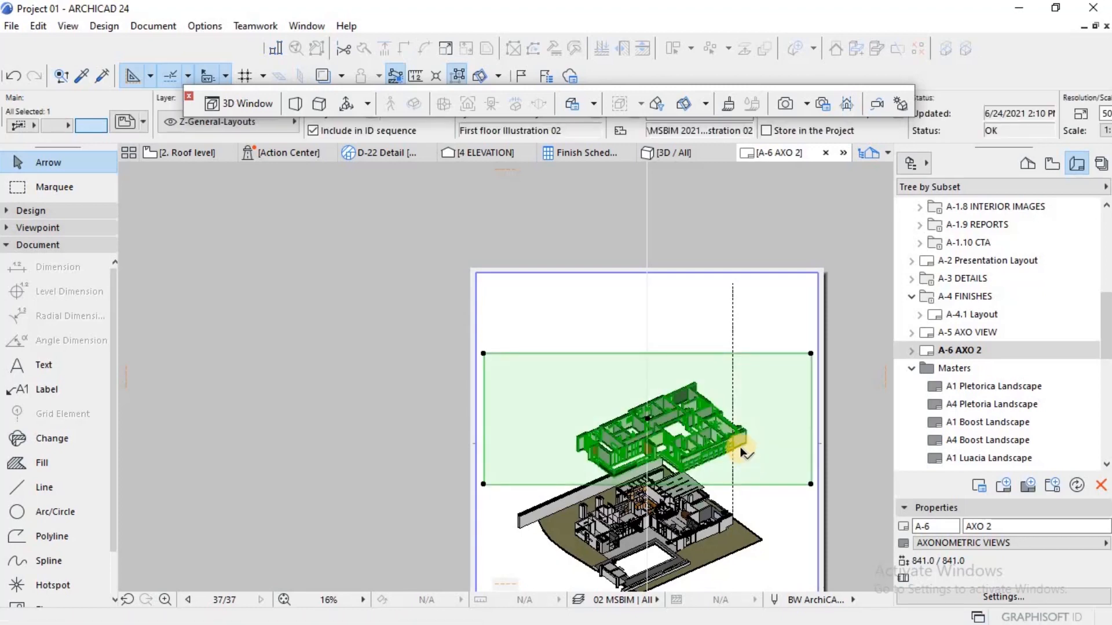
scroll(743, 447, up, 9)
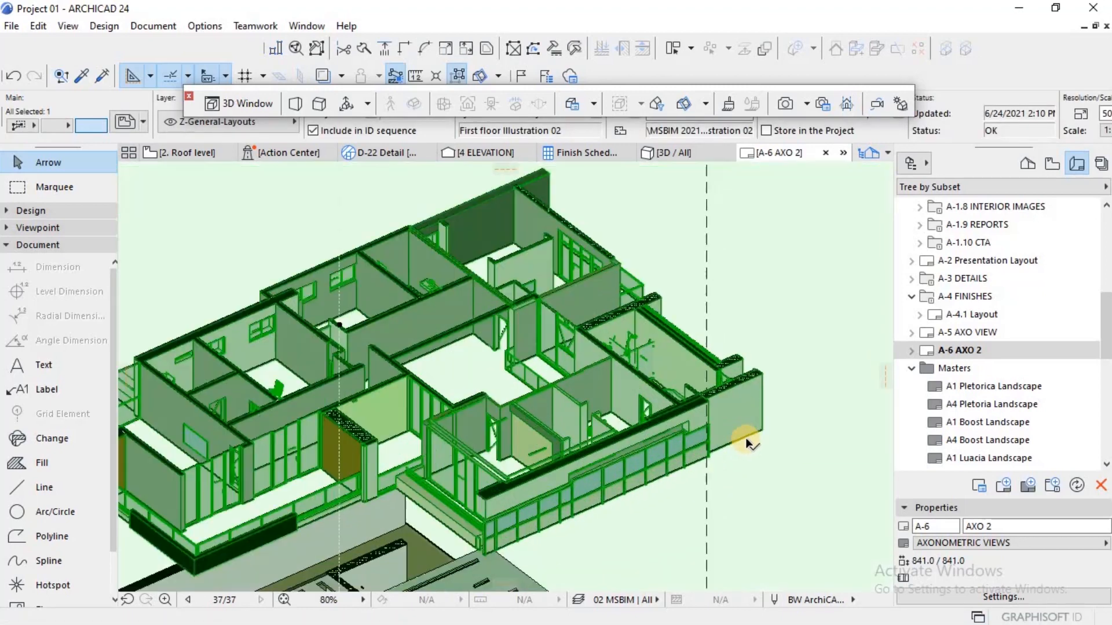
scroll(766, 426, up, 2)
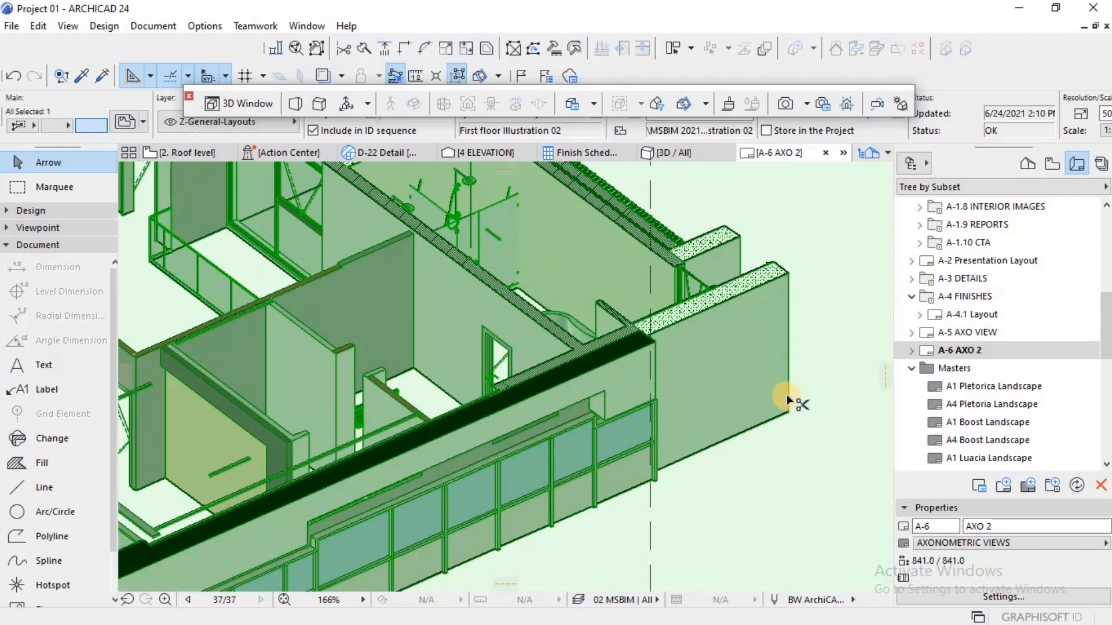
click(788, 343)
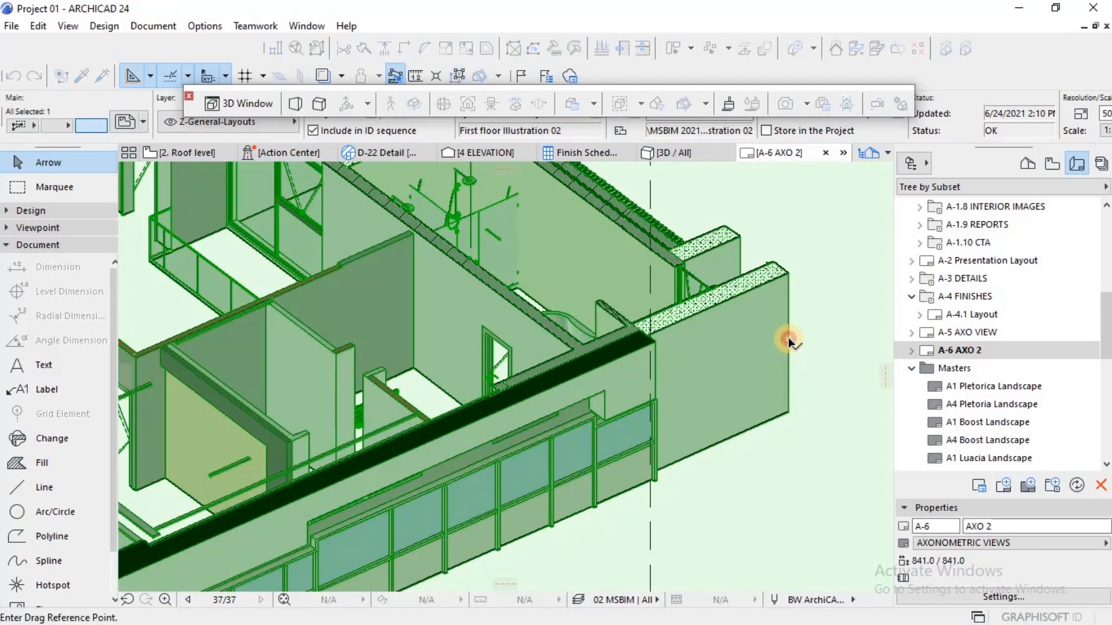
click(652, 354)
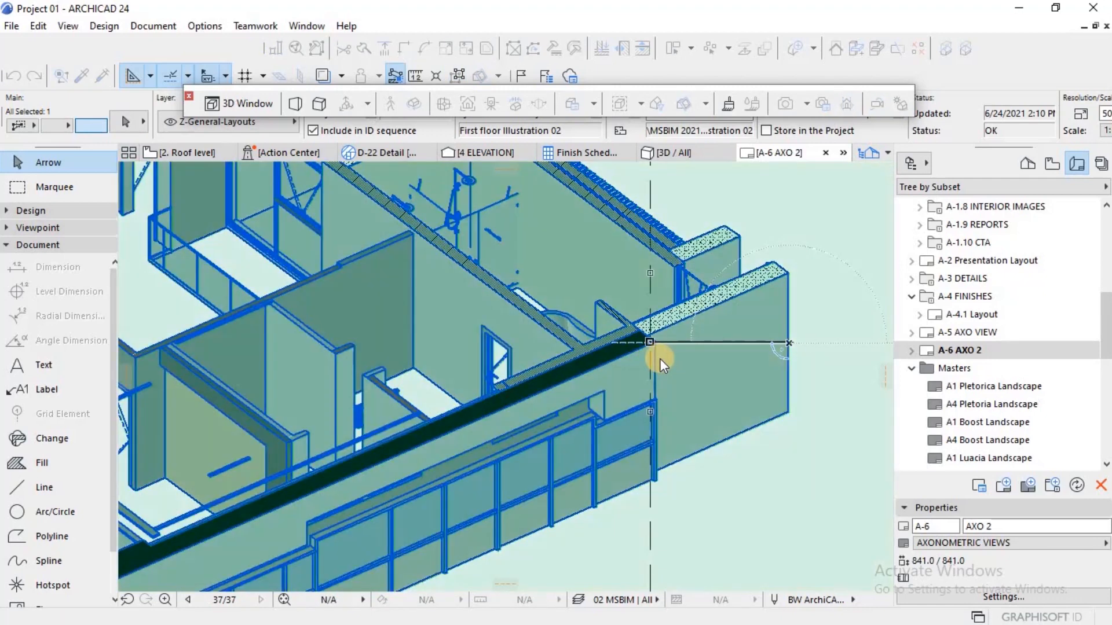
scroll(718, 368, down, 10)
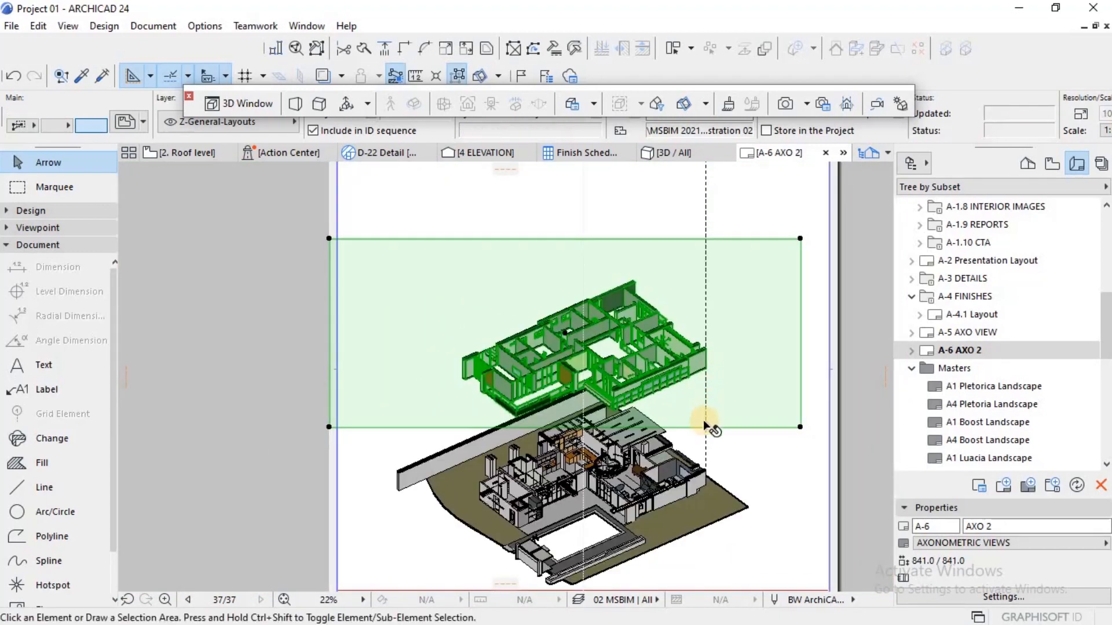
key(Escape)
Step: Copy the dashed vertical line horizontally to the outer wall corner on the ground floor model's left side
click(704, 439)
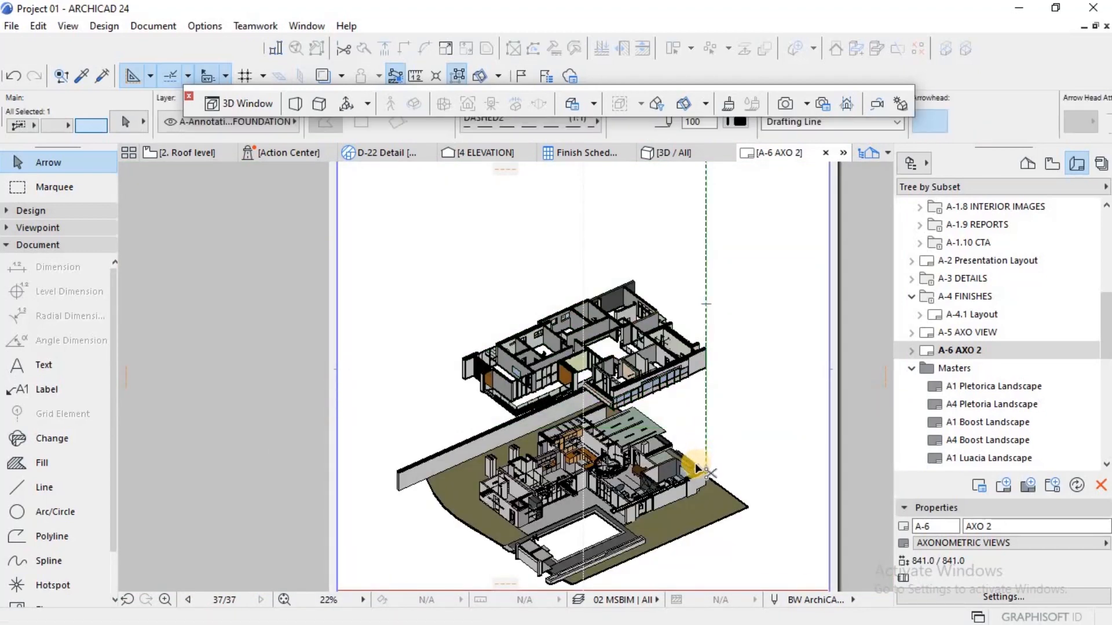
key(ctrl+d)
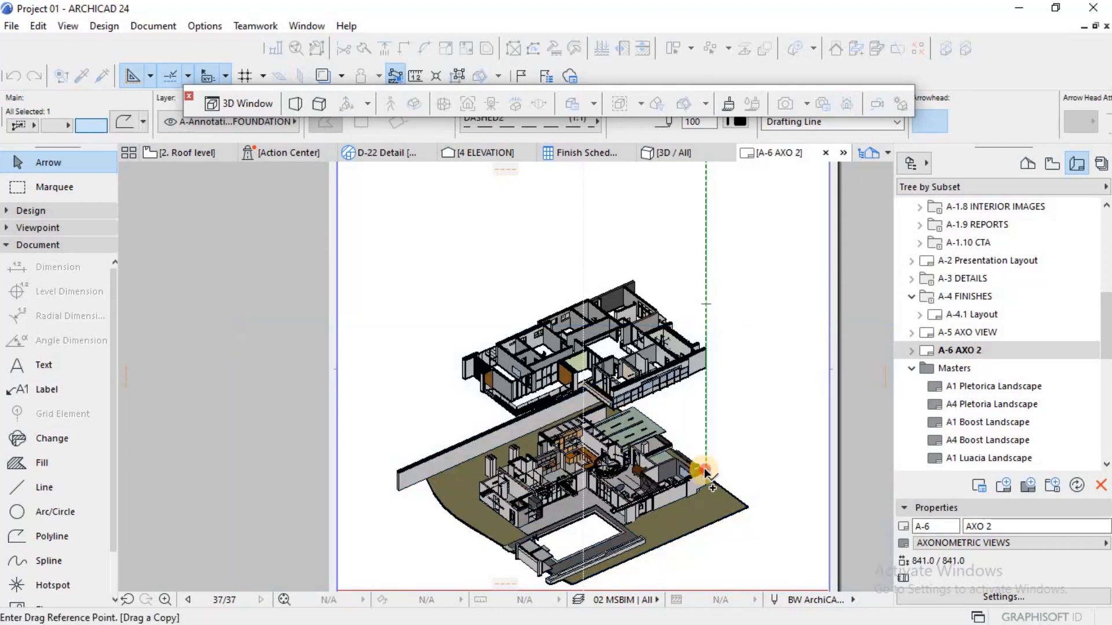
click(705, 472)
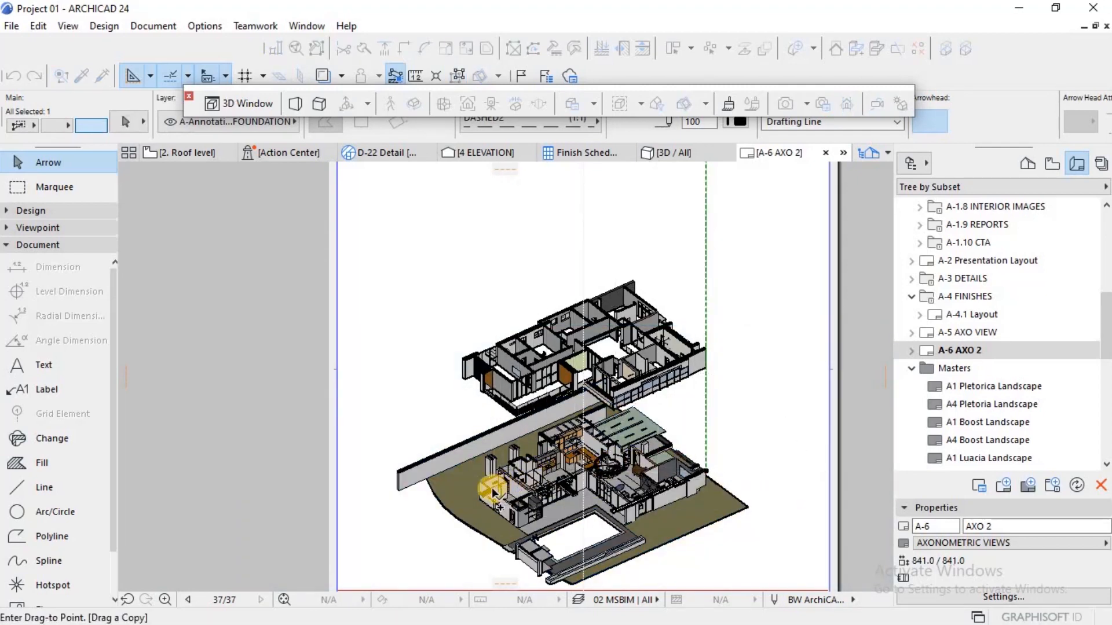
scroll(492, 492, up, 4)
click(457, 461)
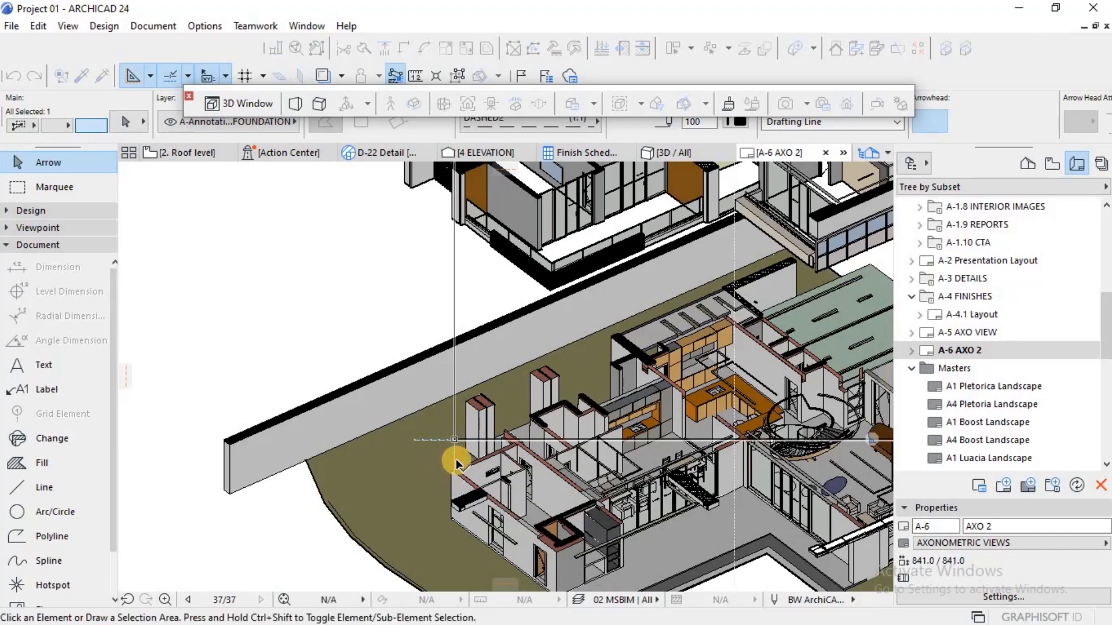
scroll(455, 457, down, 4)
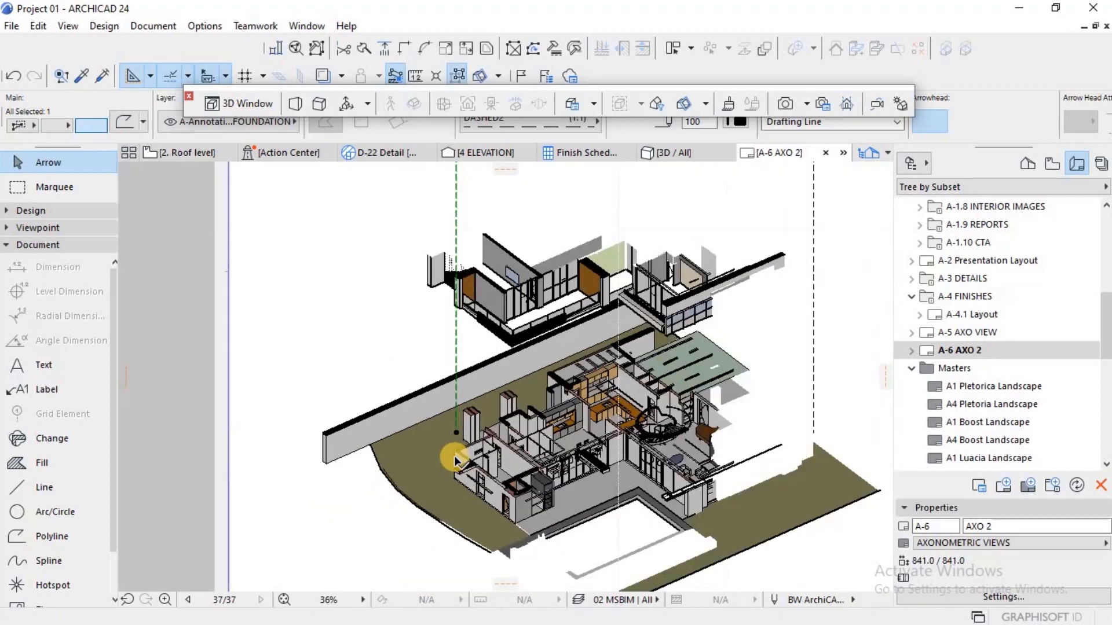
Step: Extend the lower end of the left dashed line straight down to the top corner of the ground floor wall
scroll(454, 456, up, 4)
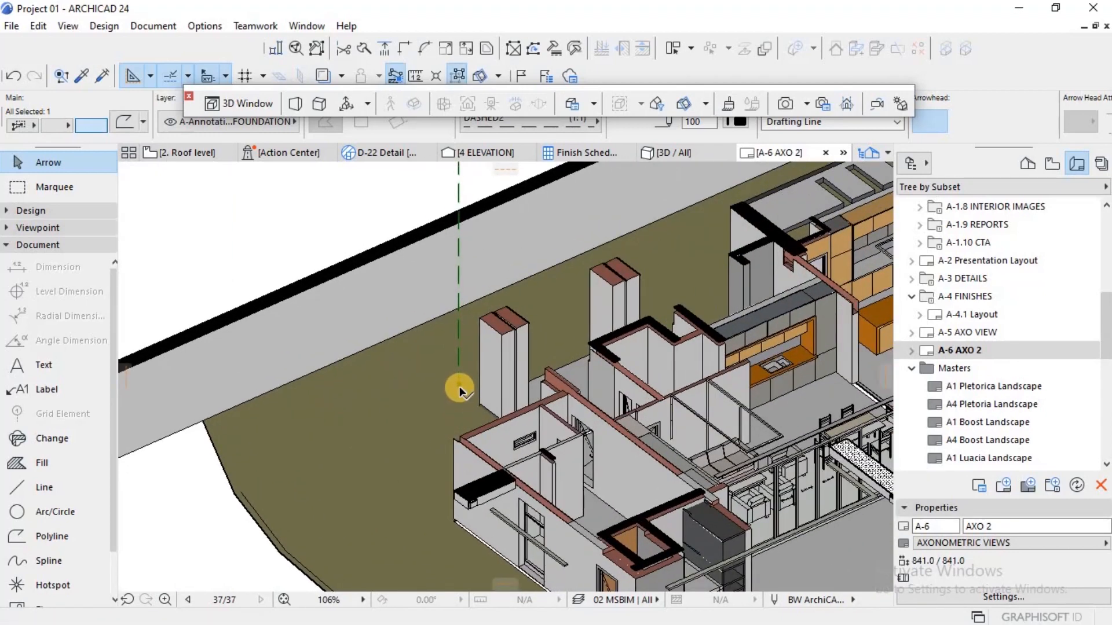
click(459, 389)
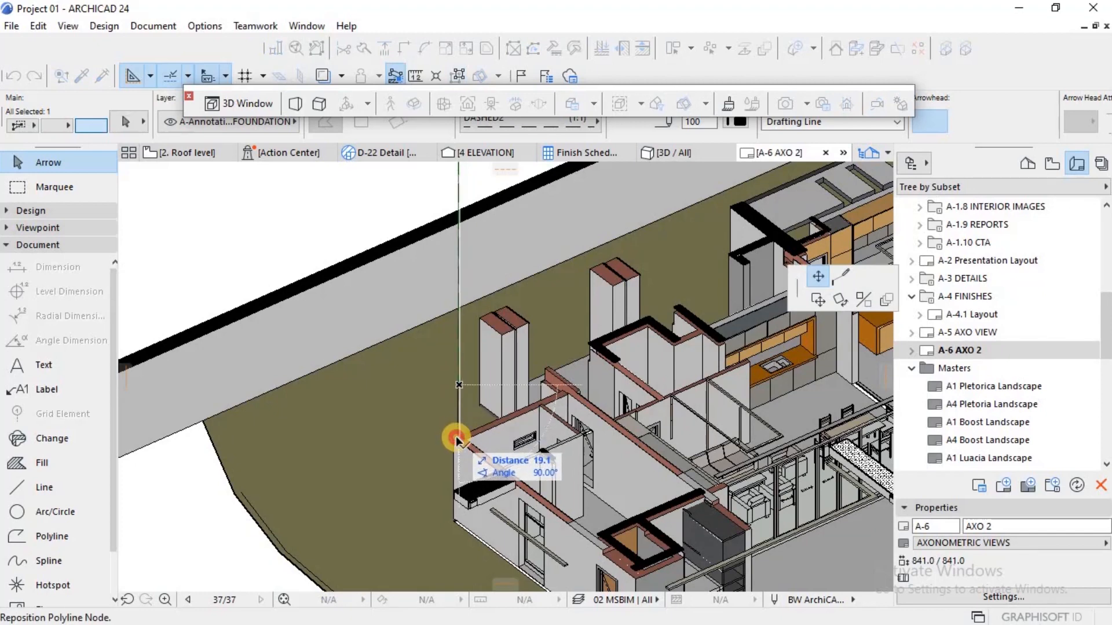
click(456, 445)
scroll(462, 442, up, 2)
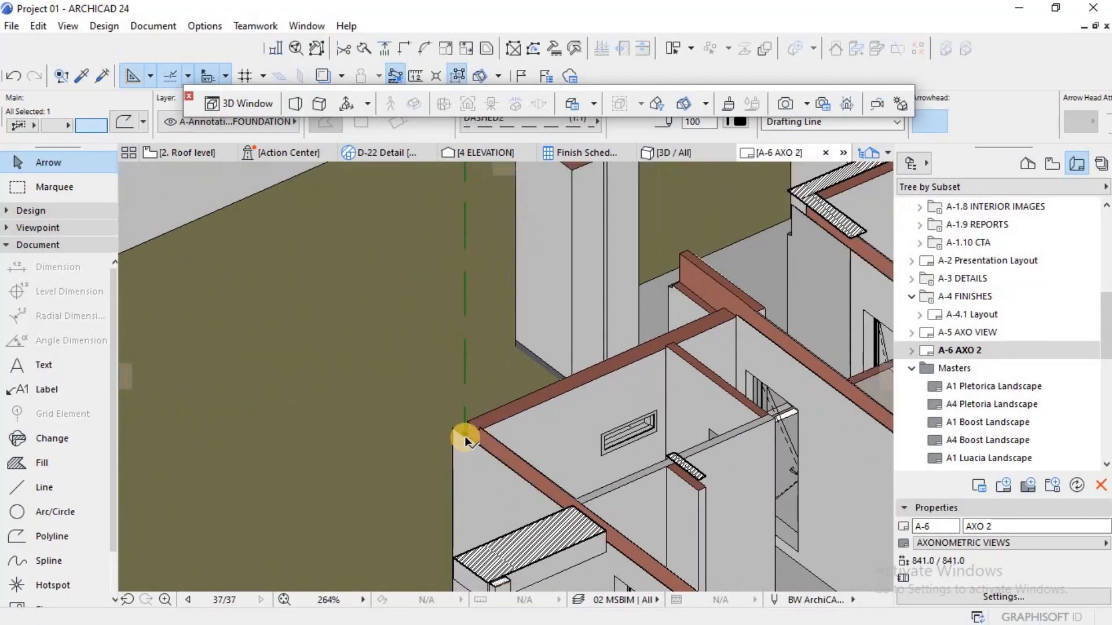
scroll(486, 409, down, 10)
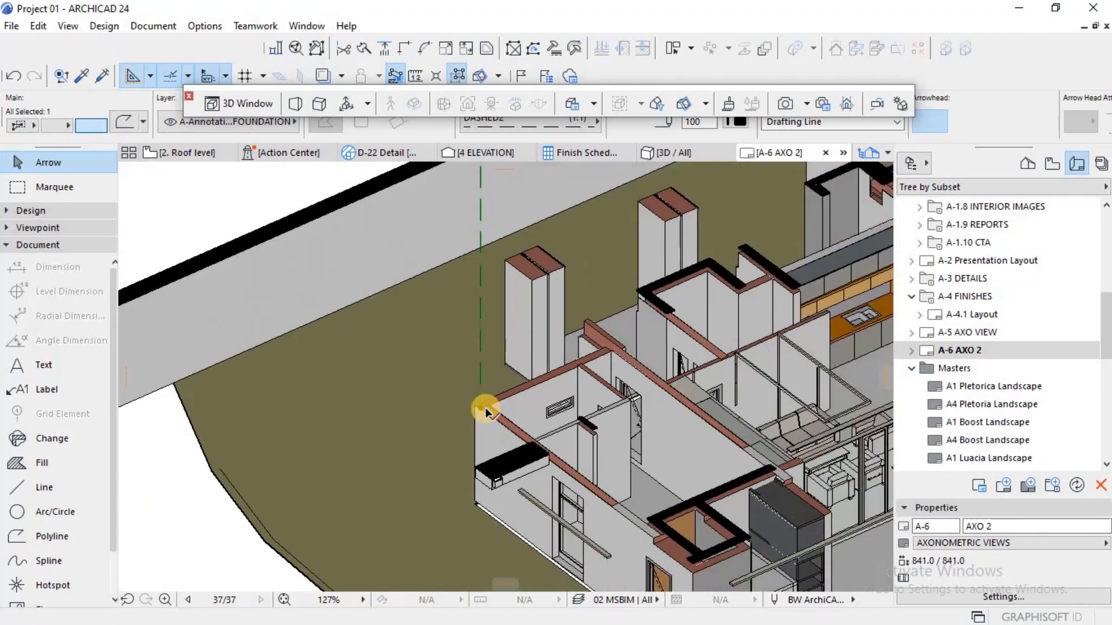
scroll(488, 429, down, 10)
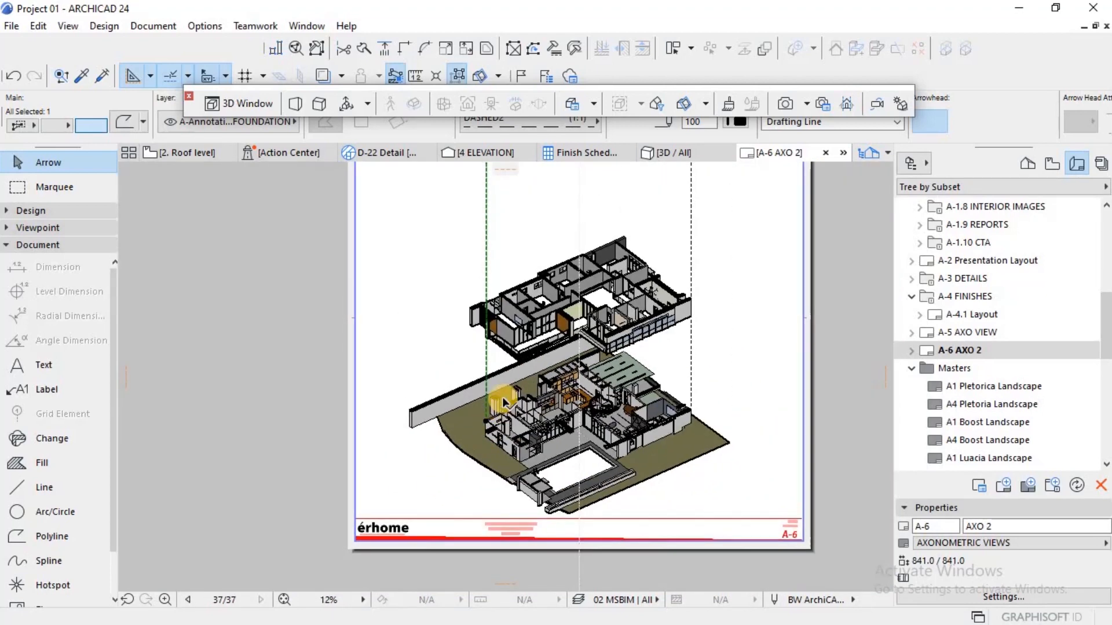
Step: Move the left dashed line about 1.5 mm left to line up with the outer edge of the first floor's left front wall
scroll(491, 361, up, 4)
scroll(490, 368, up, 5)
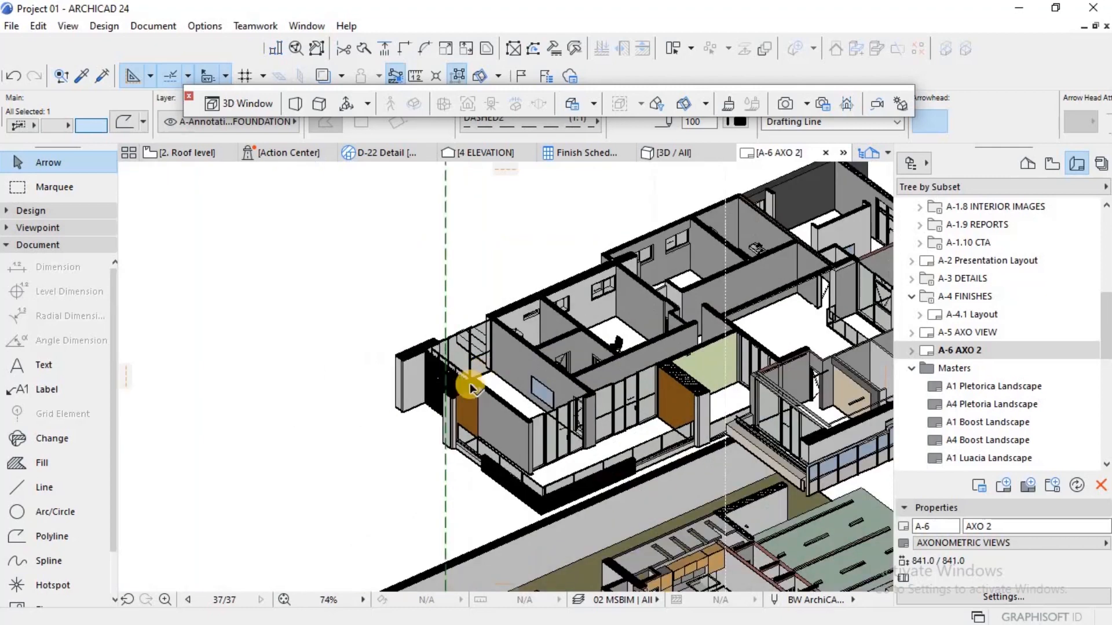
scroll(453, 426, up, 1)
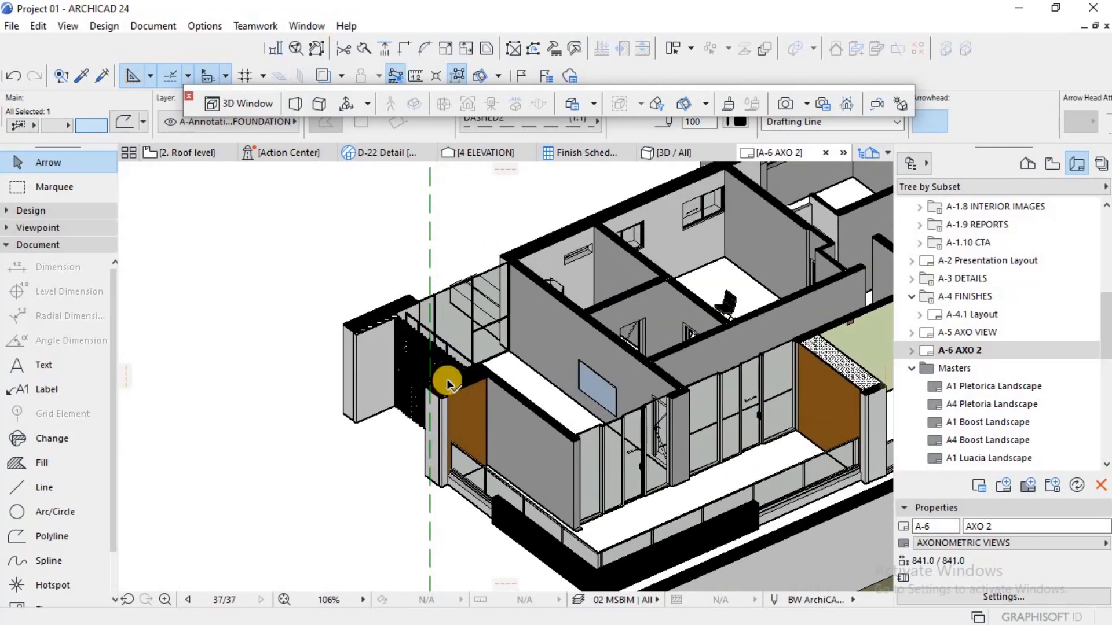
scroll(464, 349, down, 6)
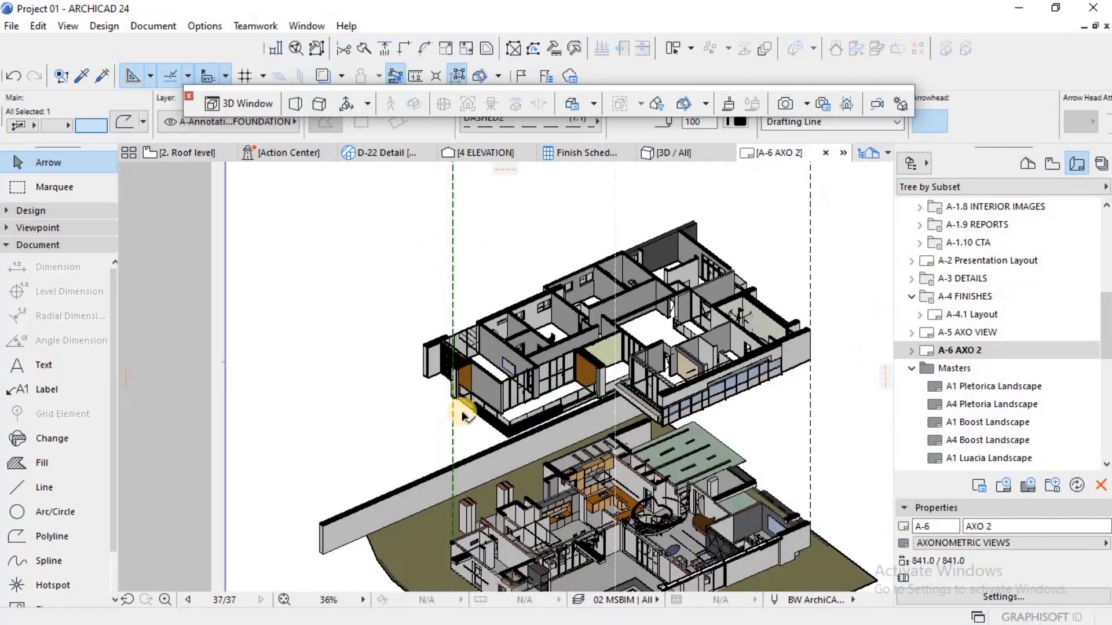
scroll(464, 517, down, 4)
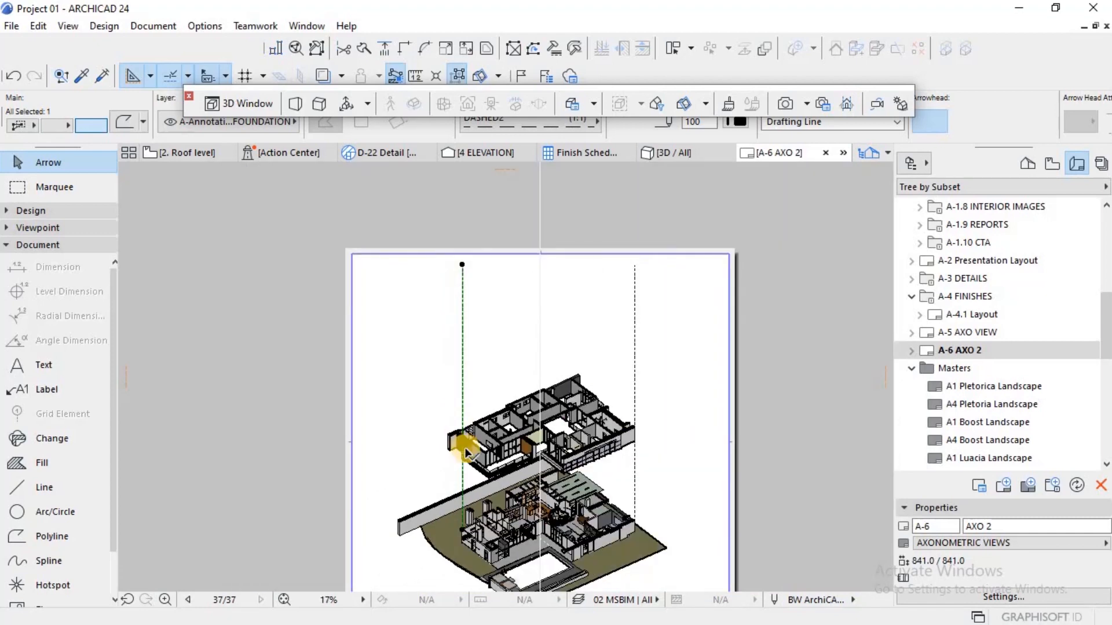
scroll(466, 449, up, 12)
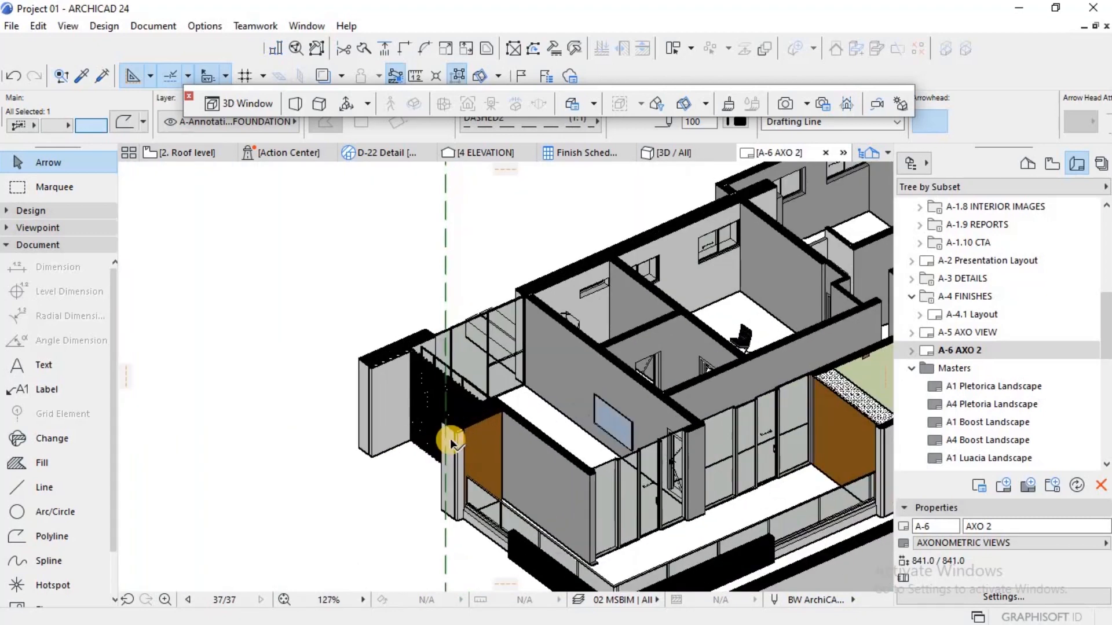
scroll(443, 430, up, 3)
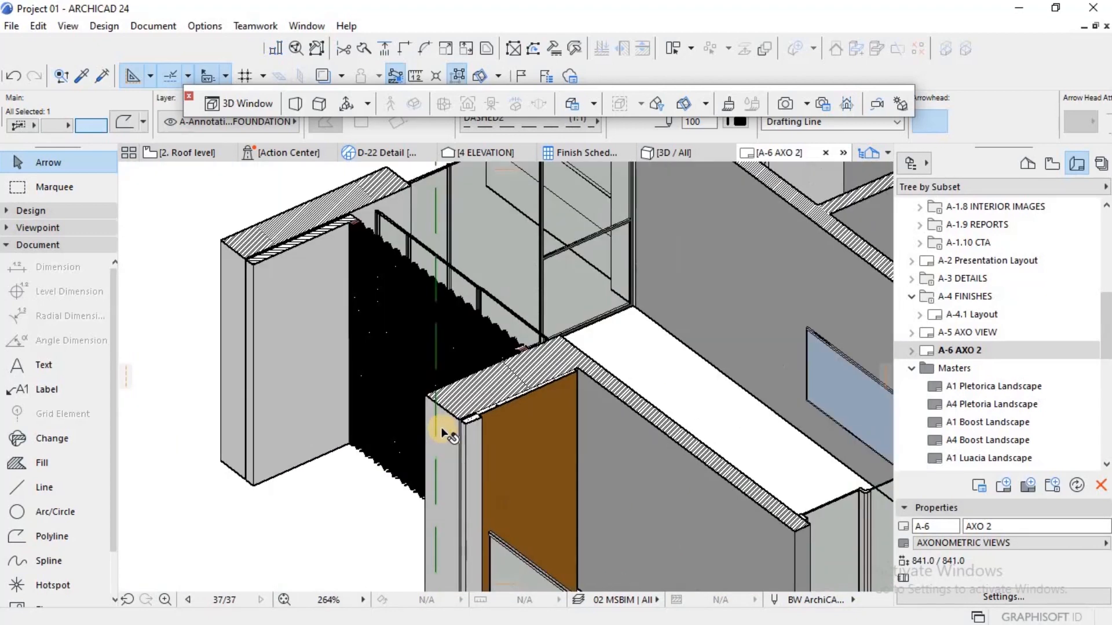
key(ctrl+d)
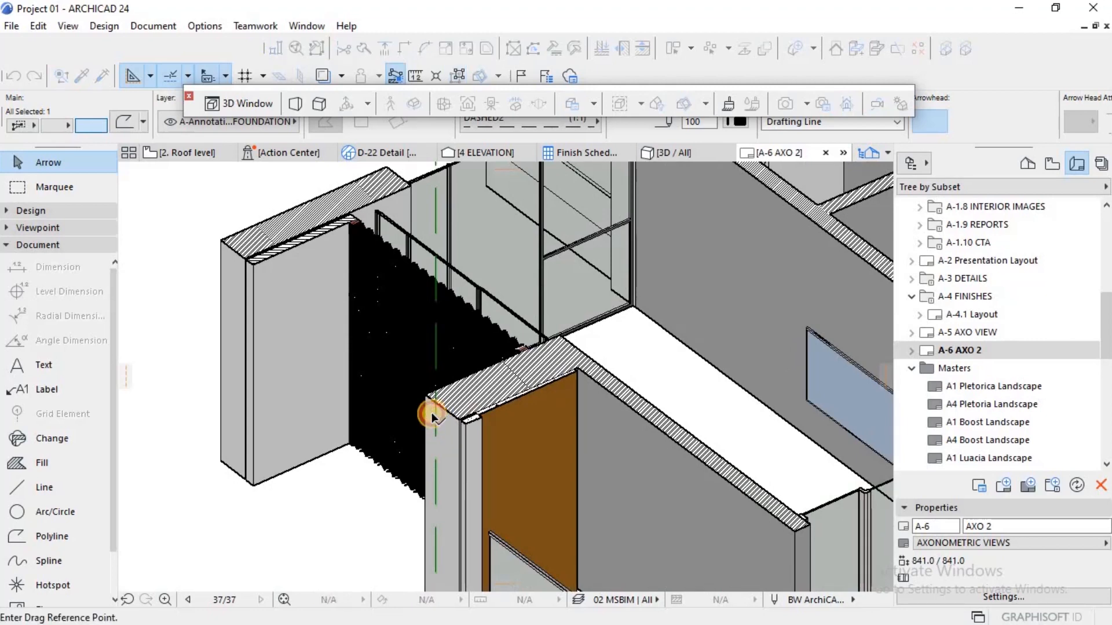
click(429, 407)
click(429, 397)
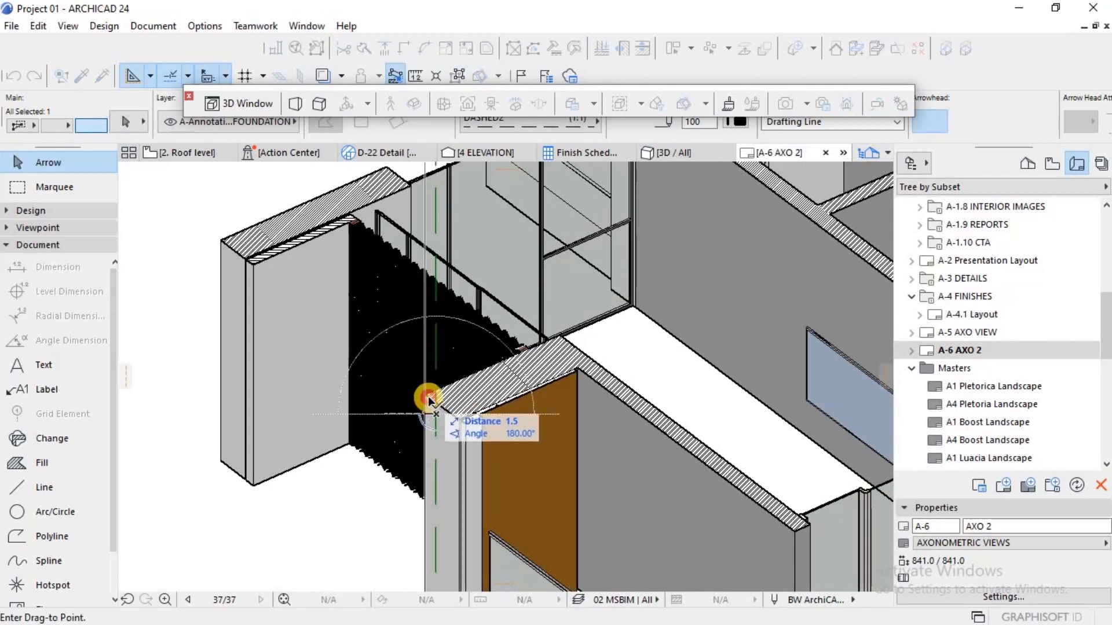
scroll(460, 363, down, 5)
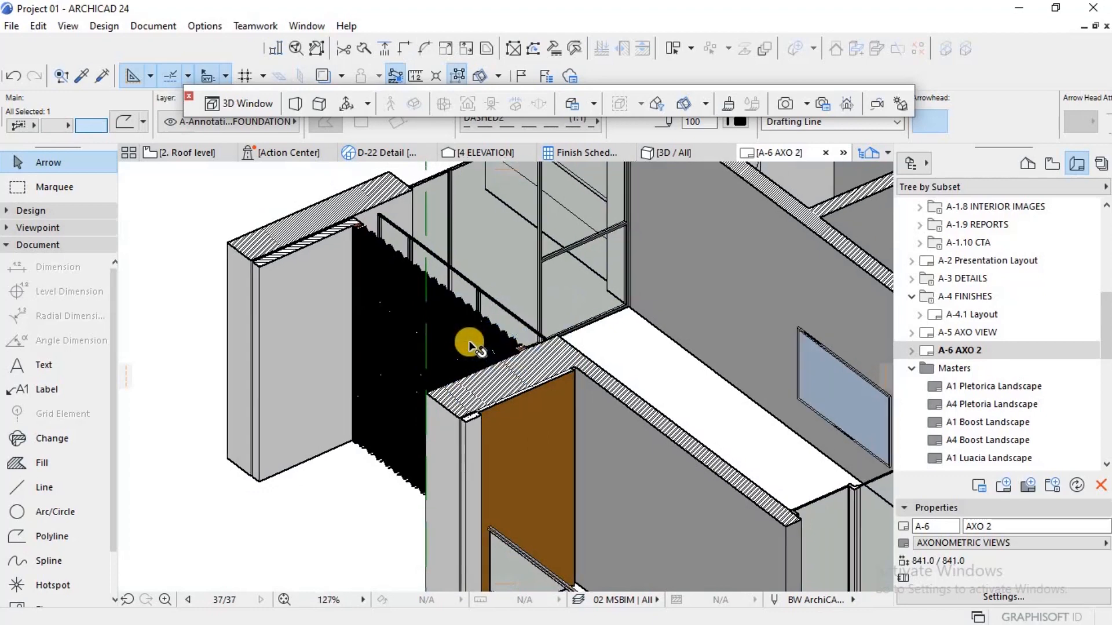
scroll(476, 366, down, 6)
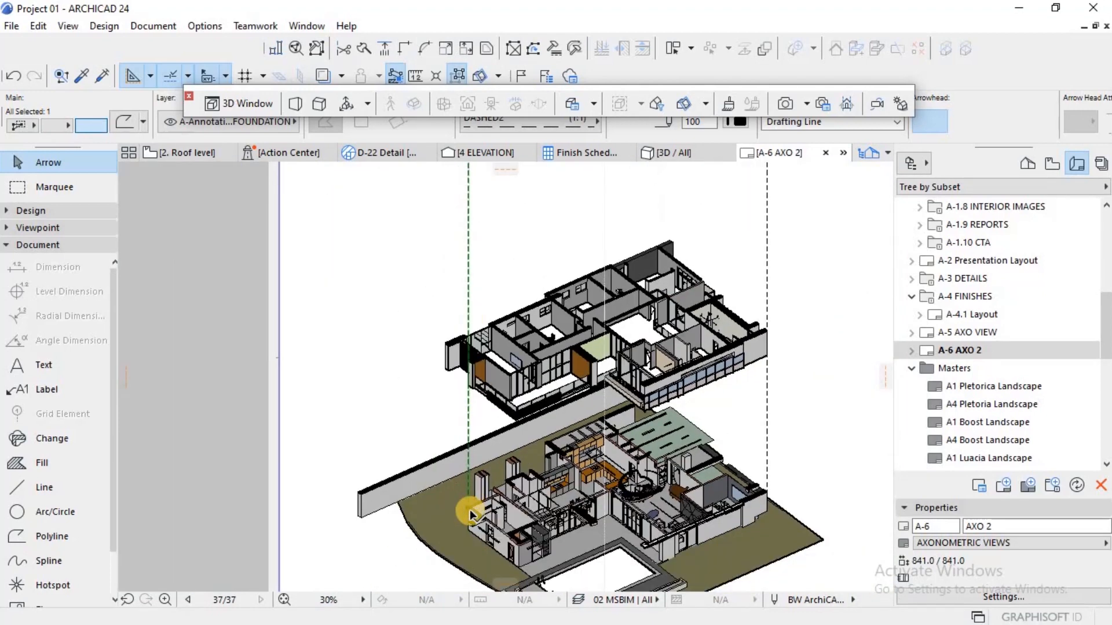
scroll(471, 512, up, 10)
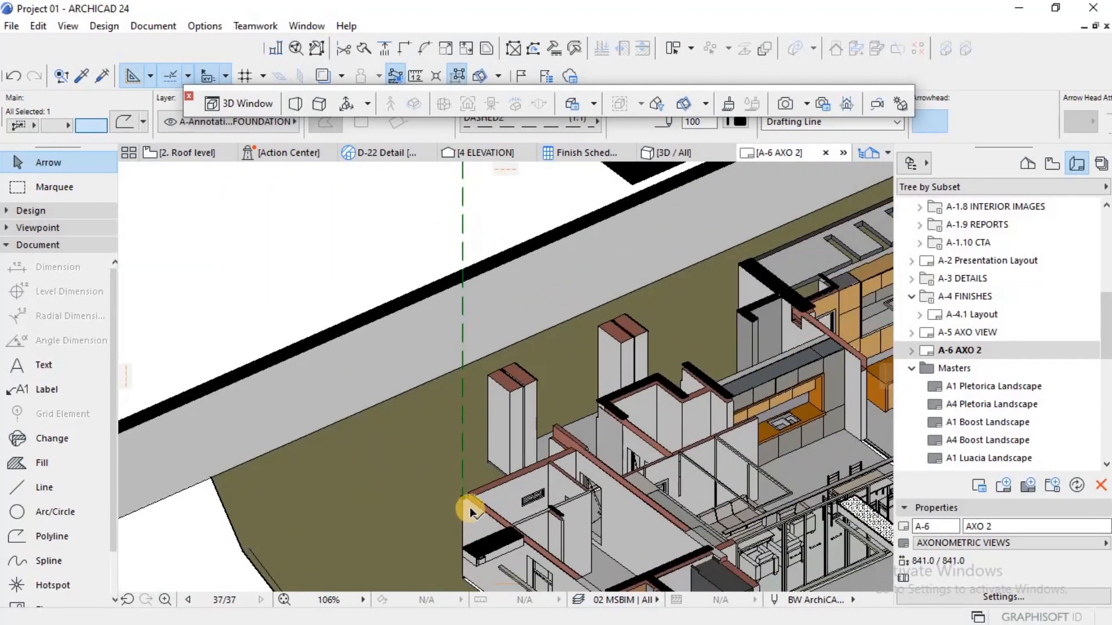
scroll(454, 480, up, 5)
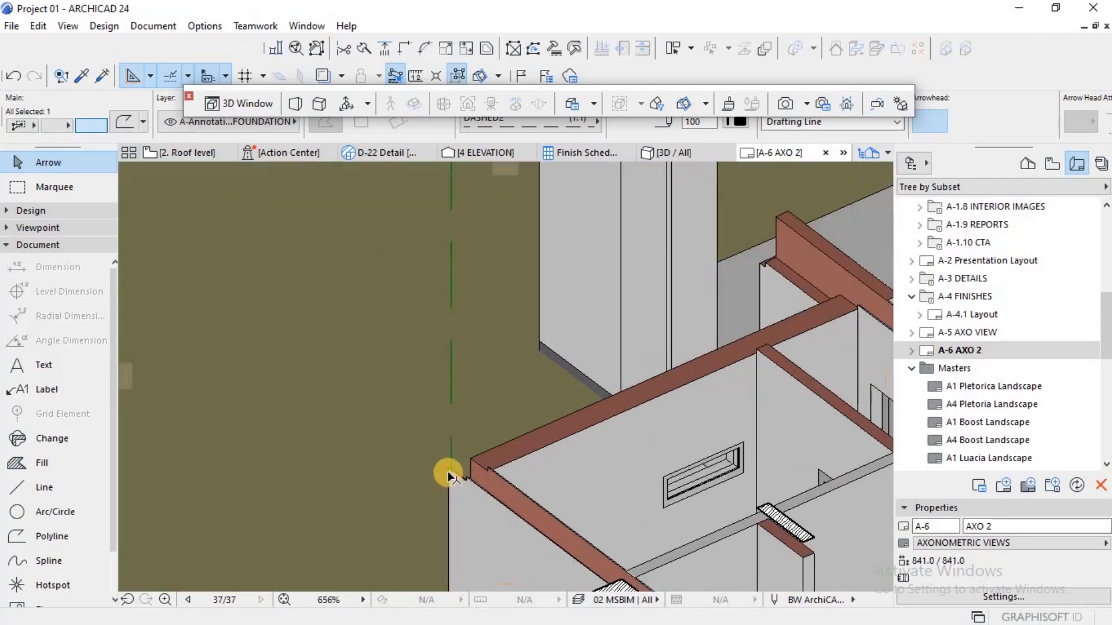
click(447, 454)
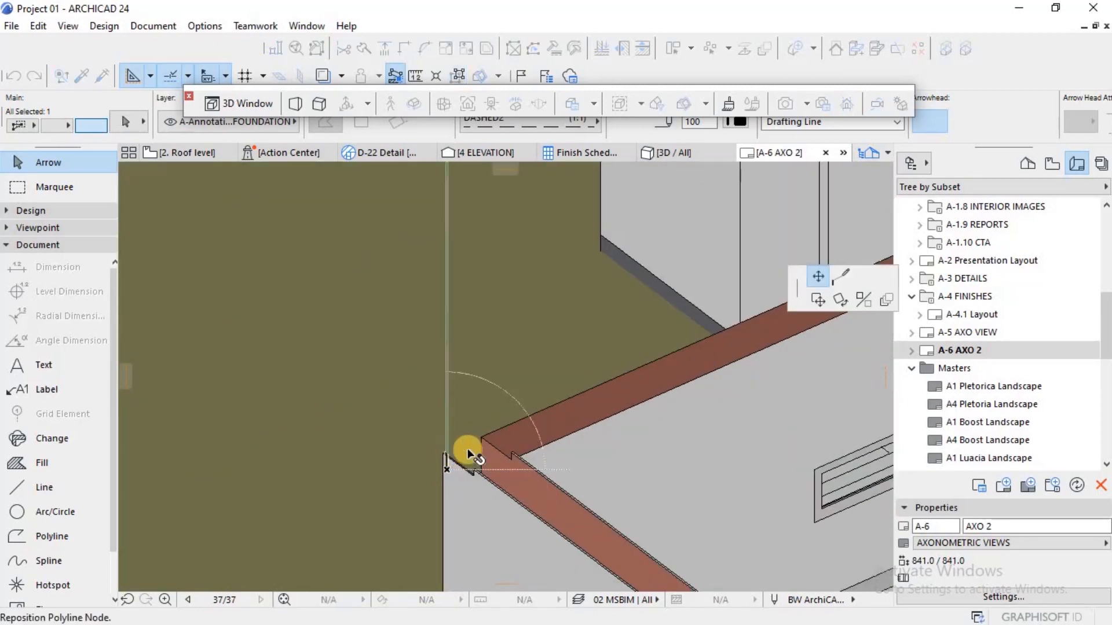
key(Escape)
Step: Place the S10 Roof Illustration 02 view on the A-6 AXO 2 layout, above the first floor drawing
scroll(489, 434, down, 12)
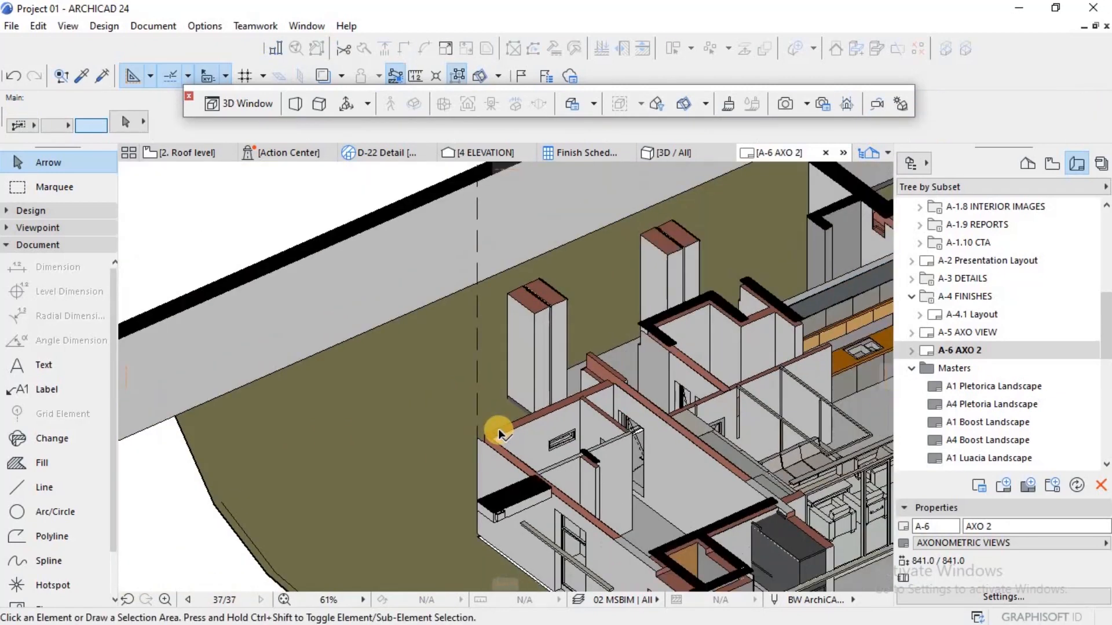
scroll(499, 434, down, 3)
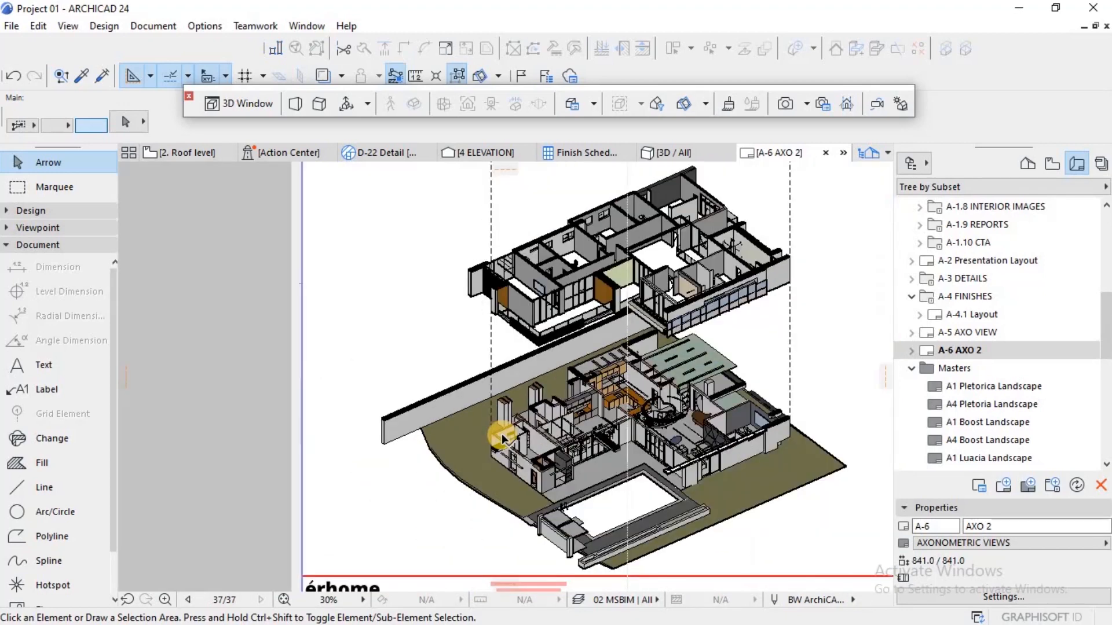
scroll(502, 438, down, 3)
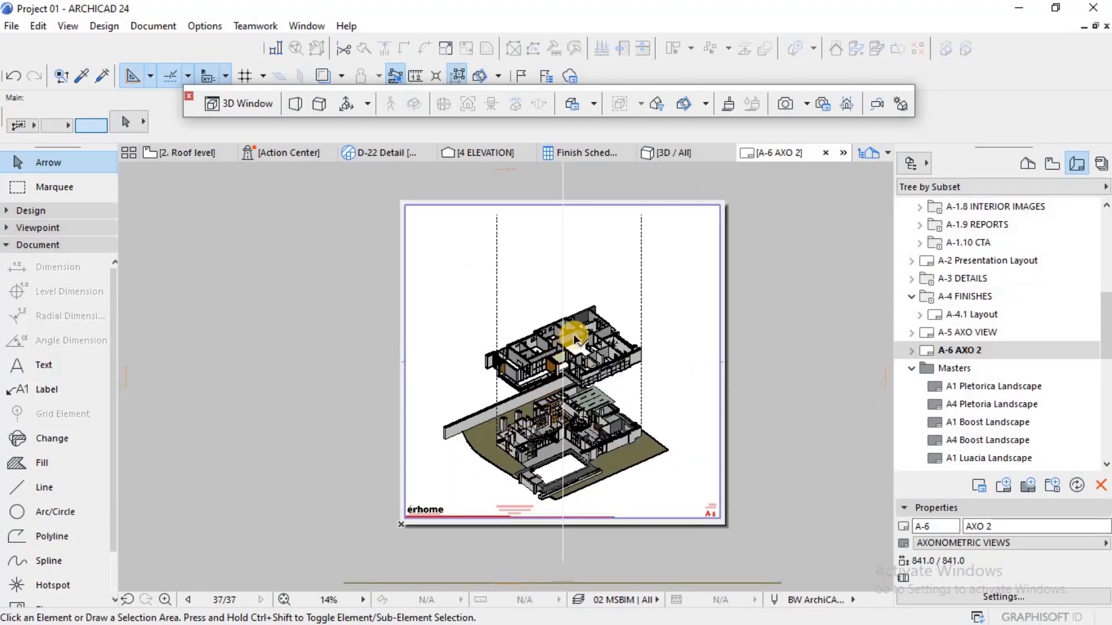
click(1052, 164)
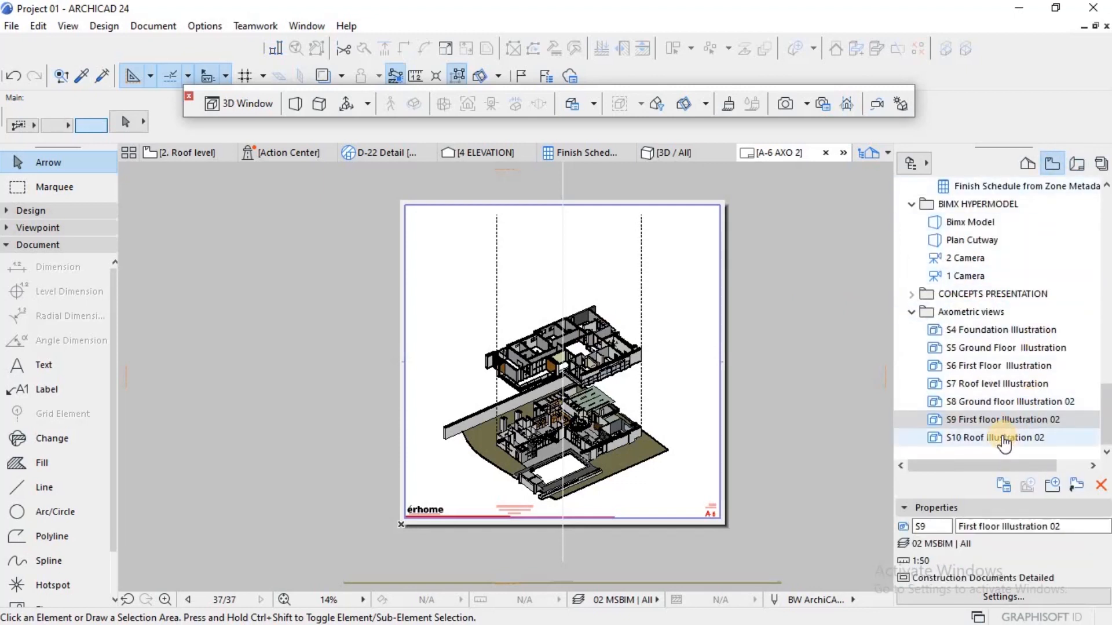
drag(853, 414, 561, 260)
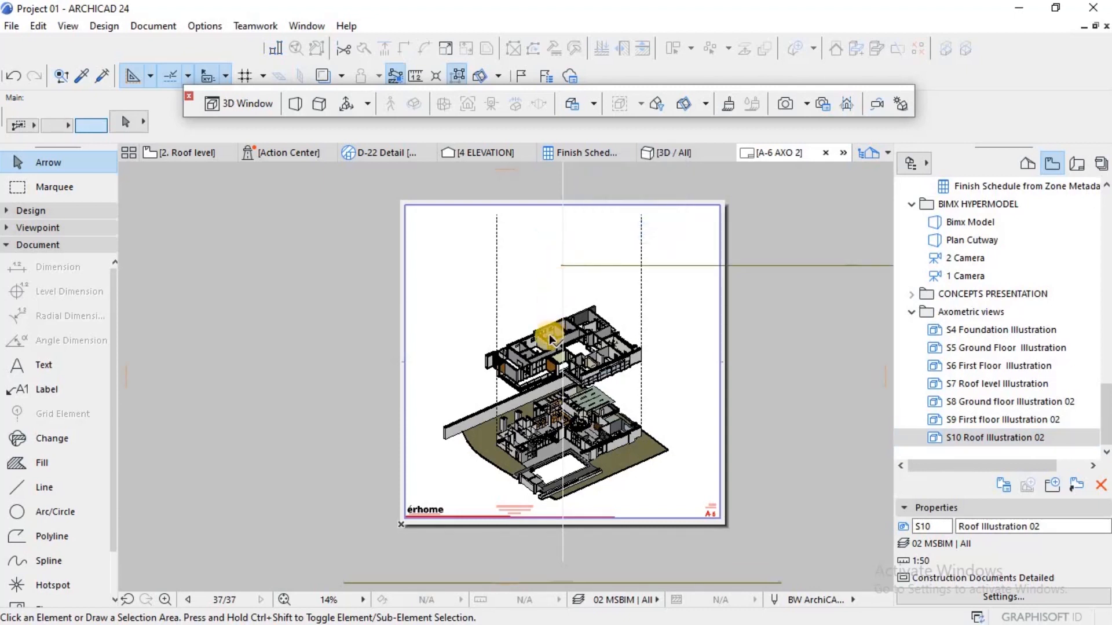
scroll(569, 318, down, 1)
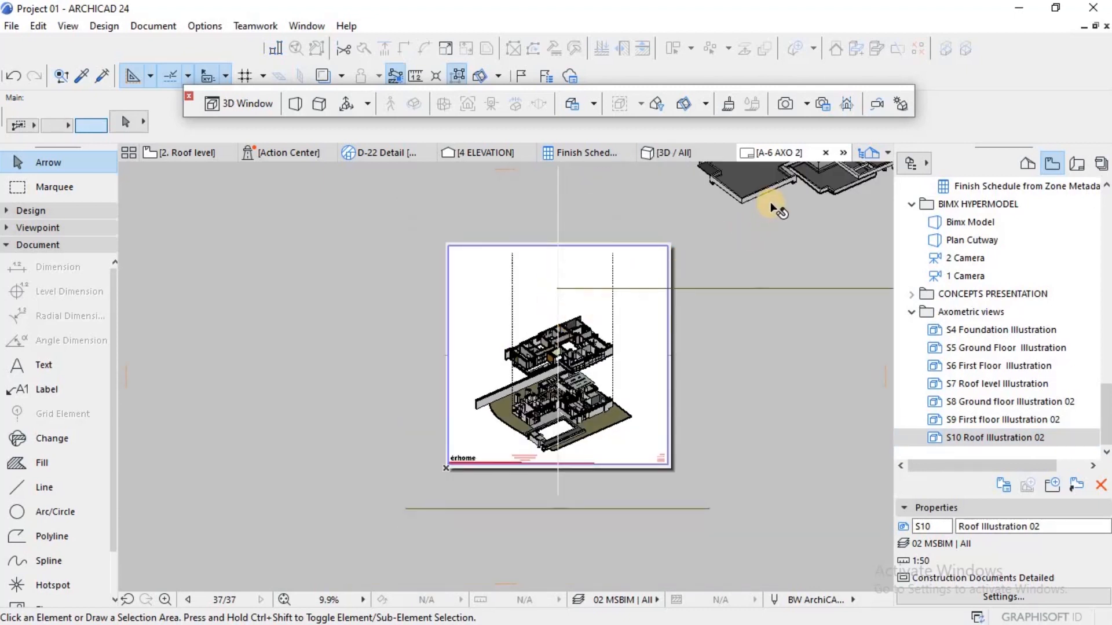
Step: Move the roof drawing's title line down below the sheet, beside the ground floor drawing's title
click(684, 250)
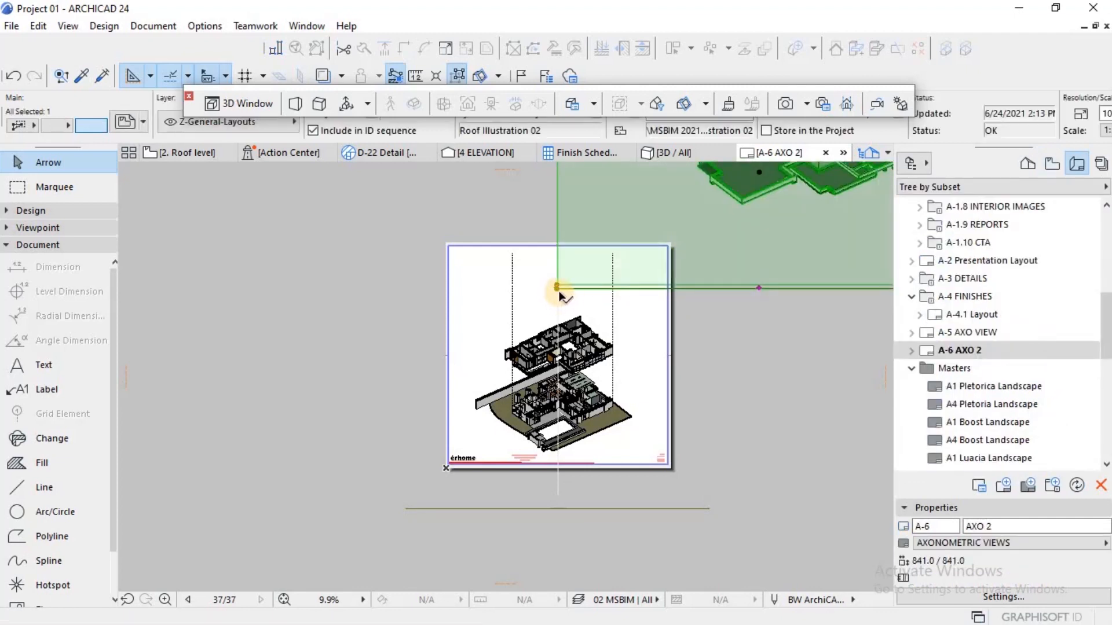
click(556, 286)
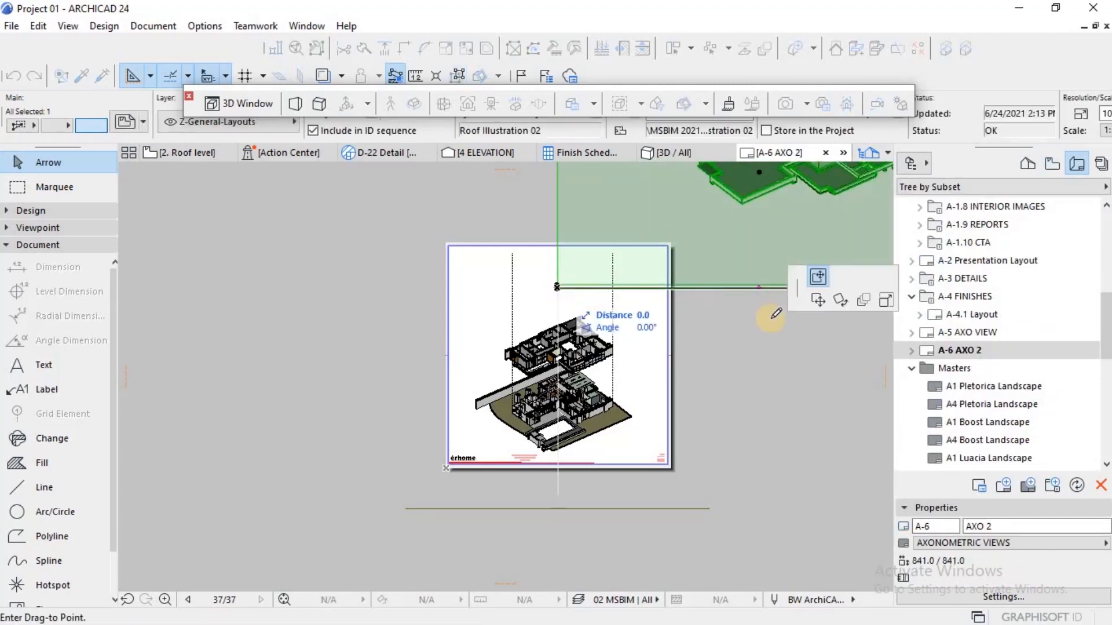
click(818, 300)
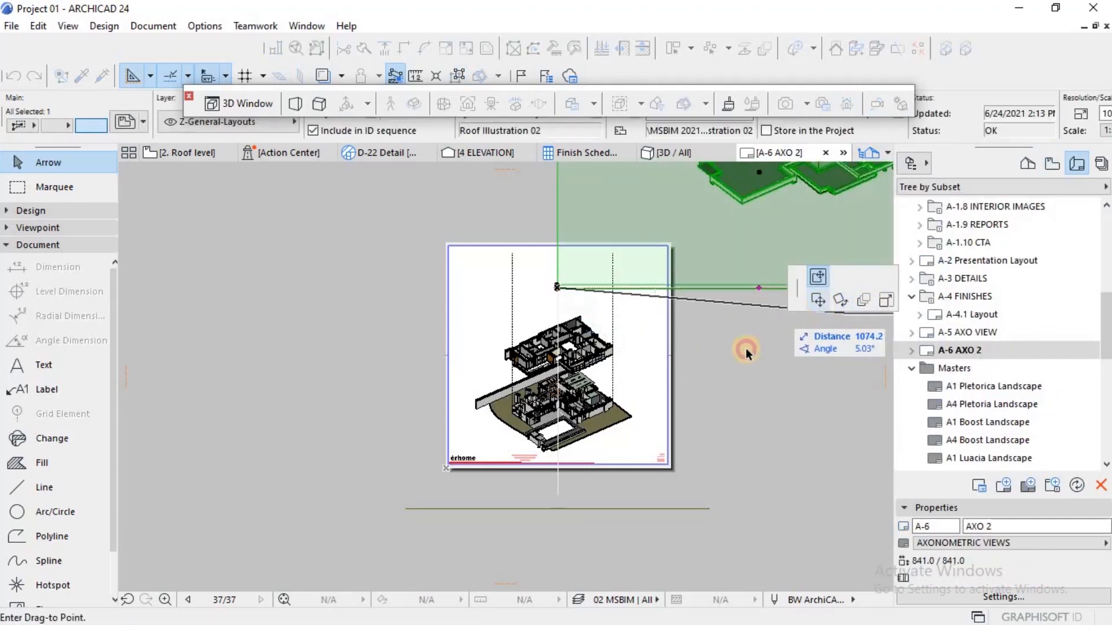
click(817, 276)
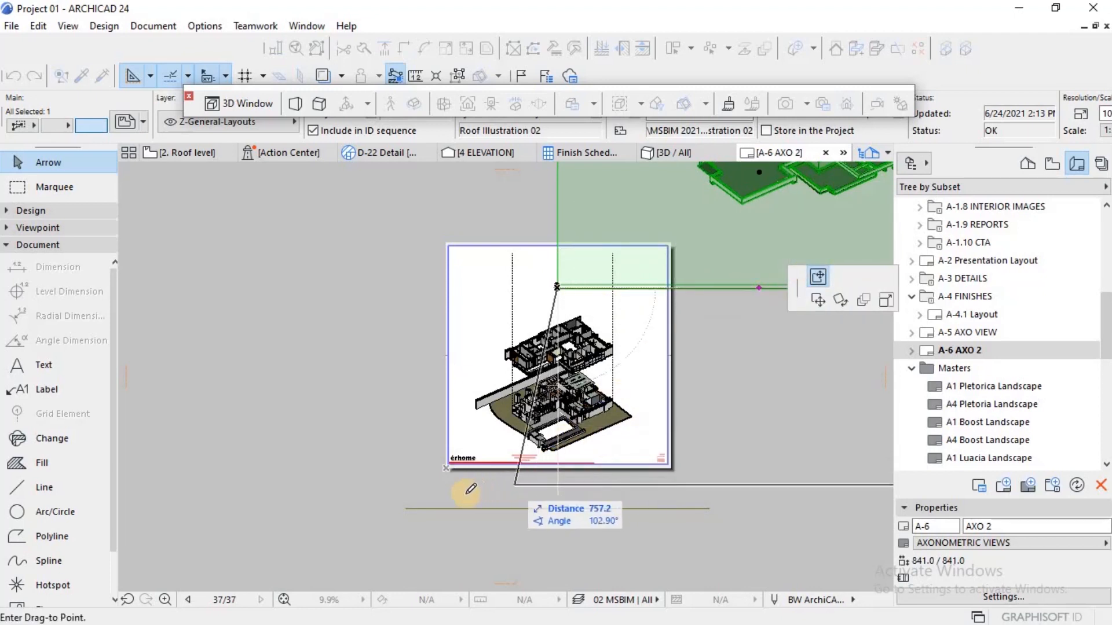
click(420, 496)
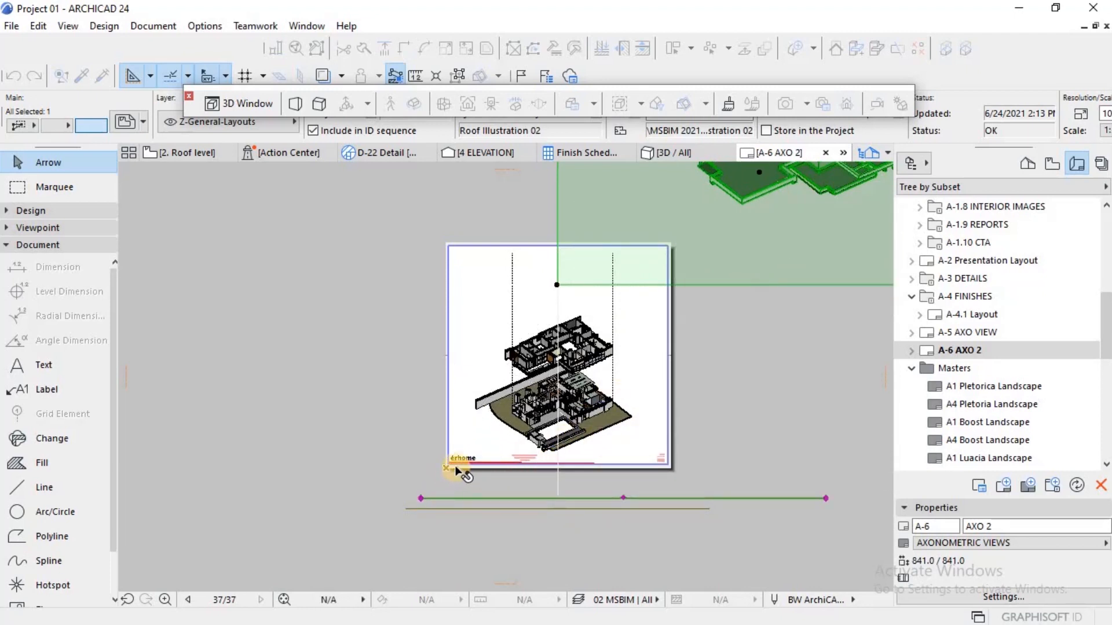
Step: Move the roof drawing horizontally left so its rightmost corner lines up with the right dashed vertical line
scroll(443, 470, down, 2)
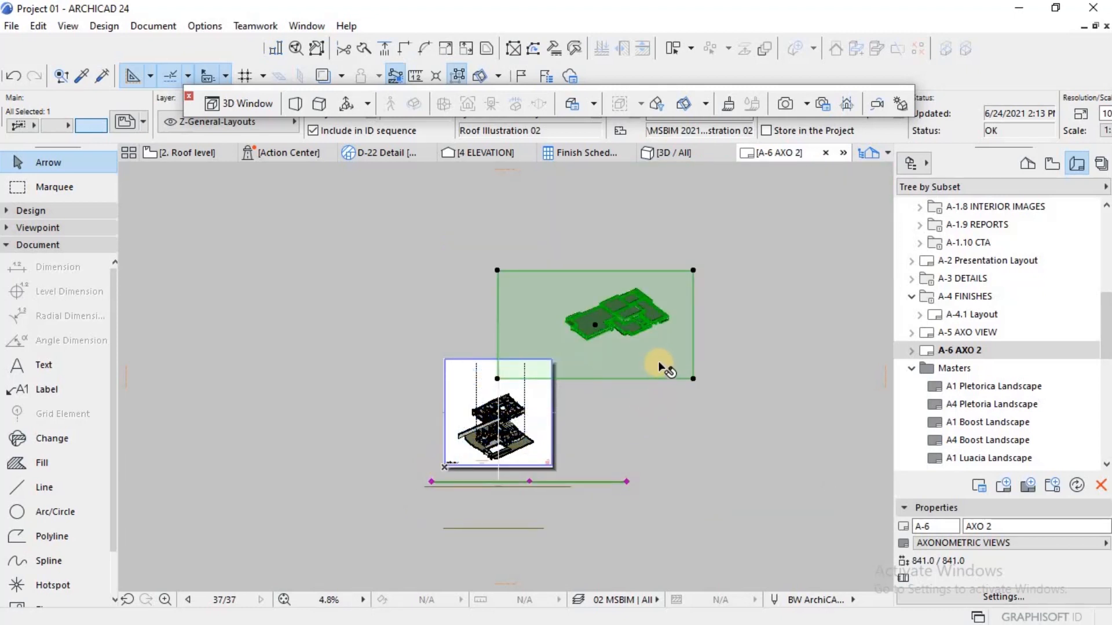
key(ctrl+d)
click(668, 318)
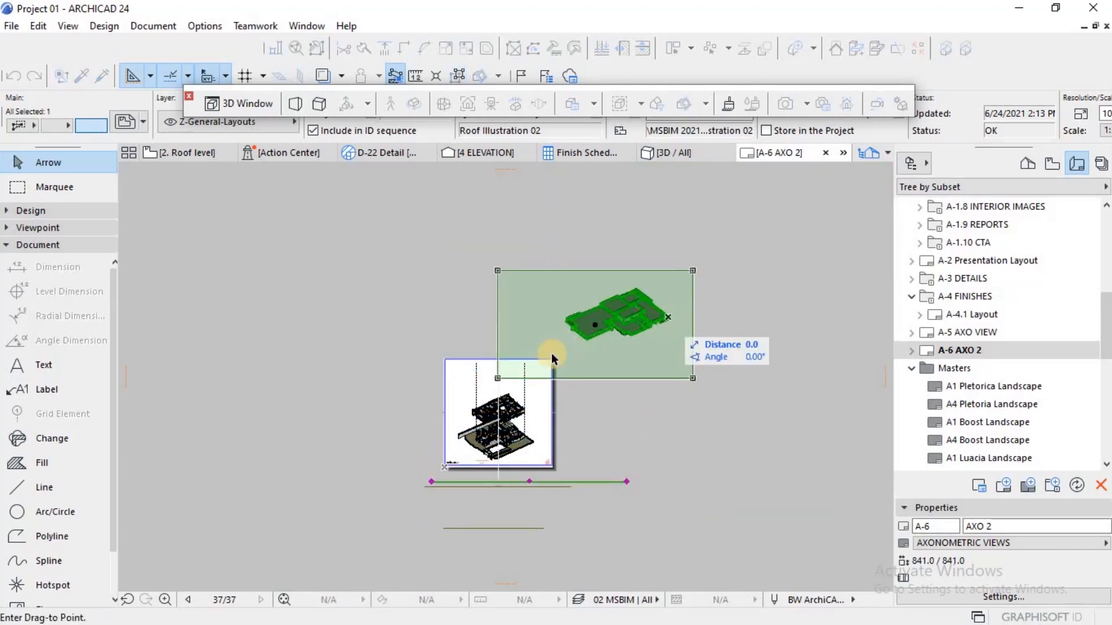
click(528, 371)
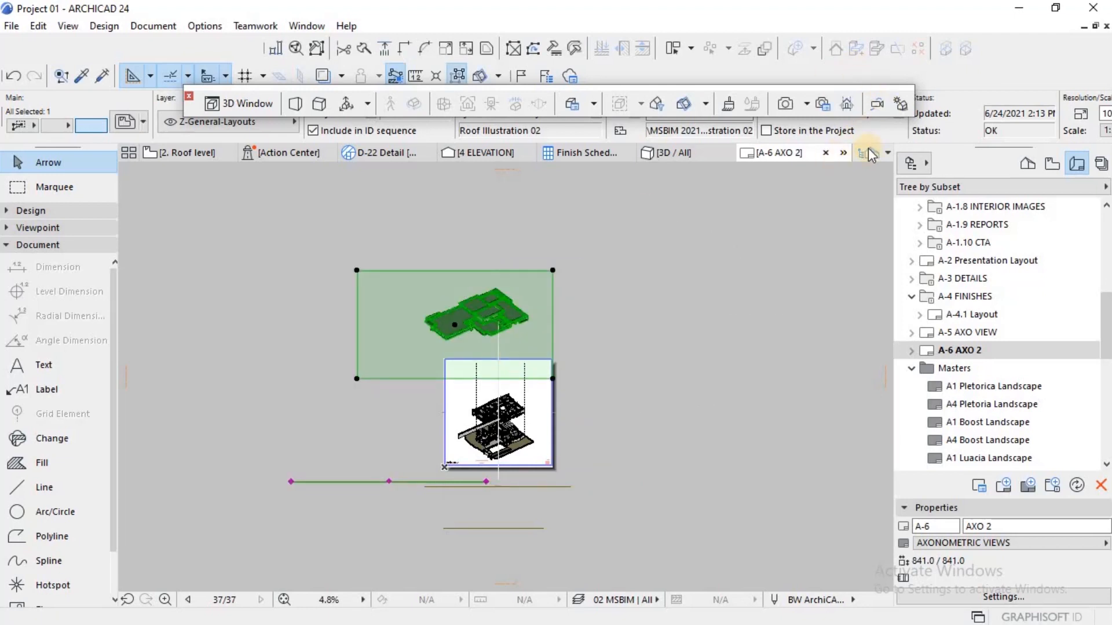
Step: Check the scale of the ground and first floor drawings and set the roof drawing's scale to 1:100
click(527, 445)
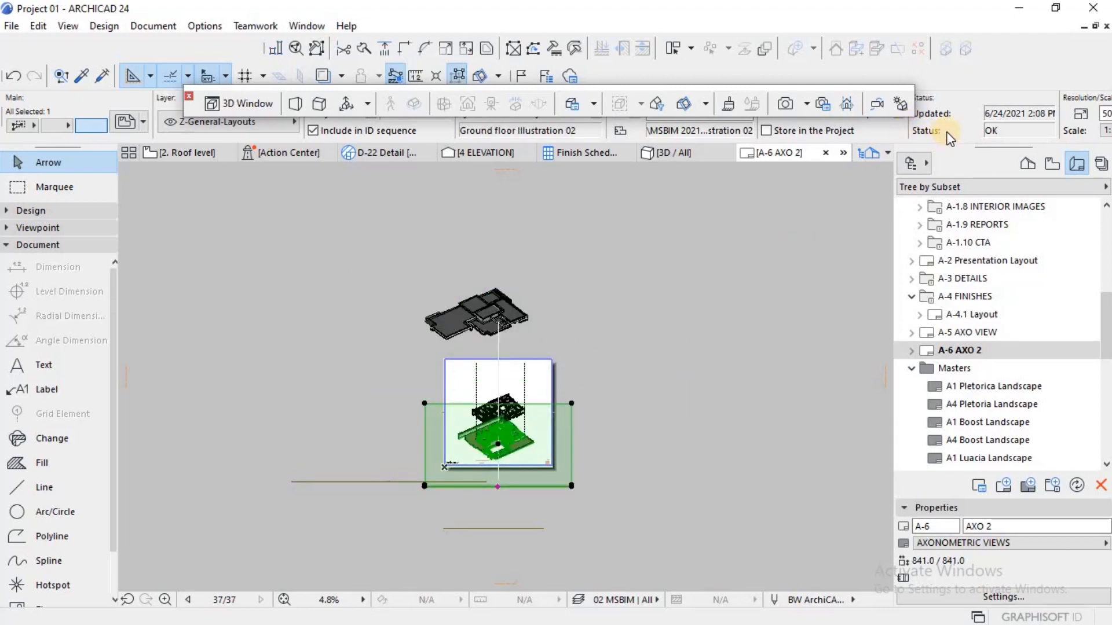
scroll(948, 138, down, 7)
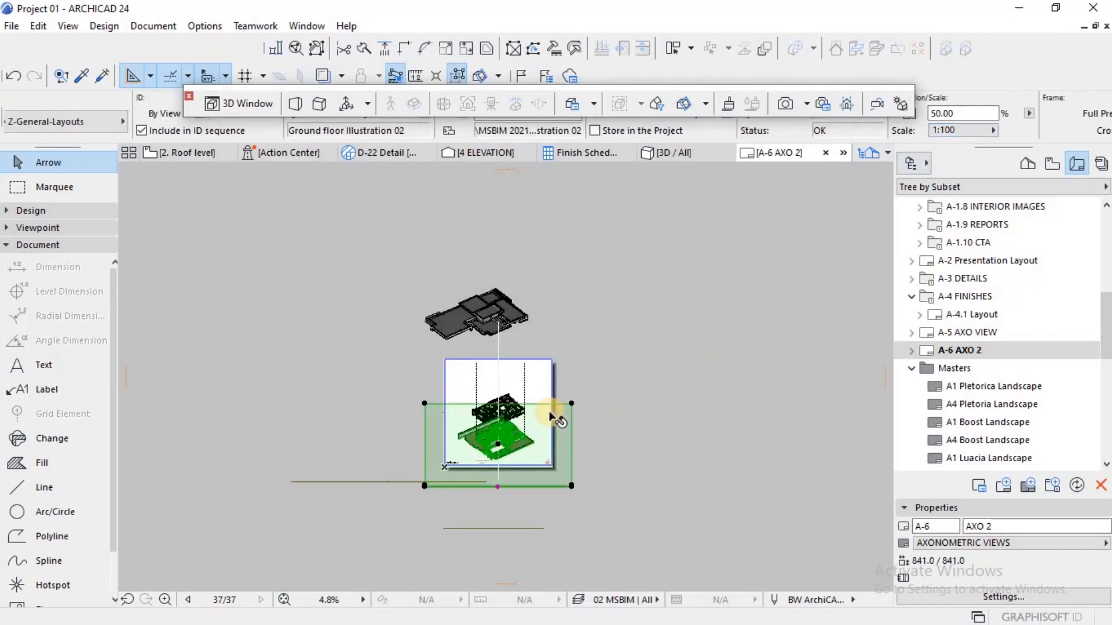
click(509, 400)
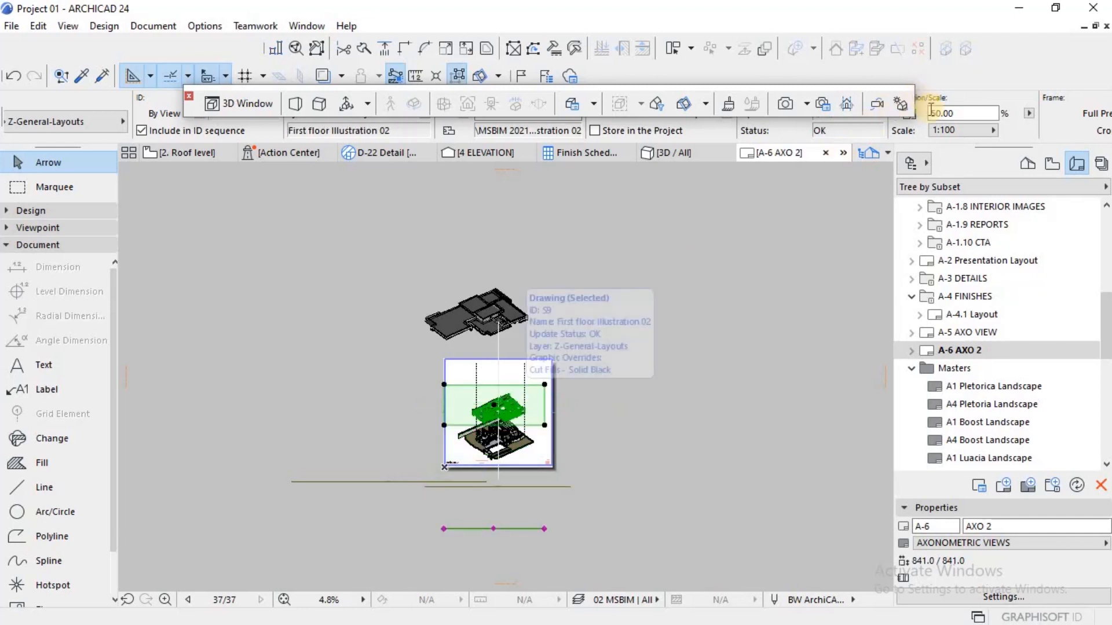
click(509, 318)
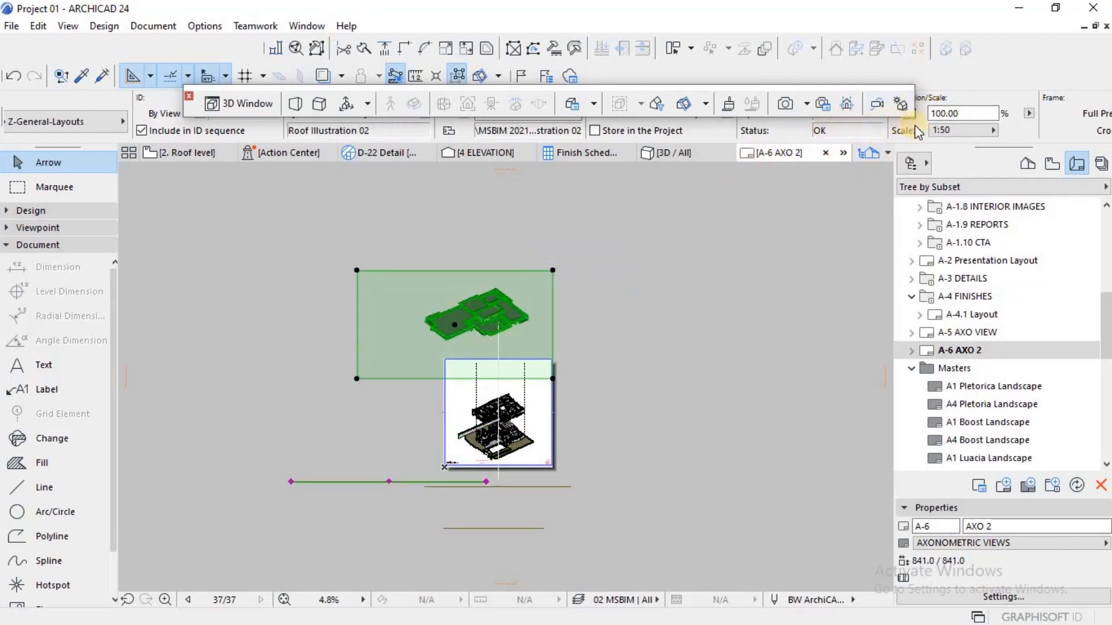
click(944, 129)
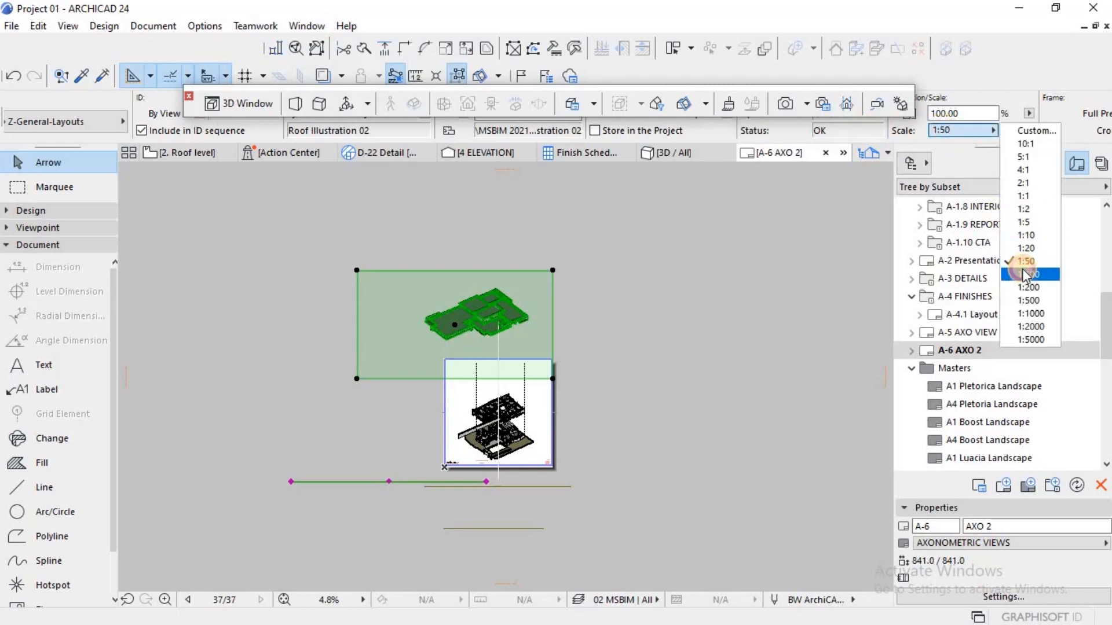
click(1028, 273)
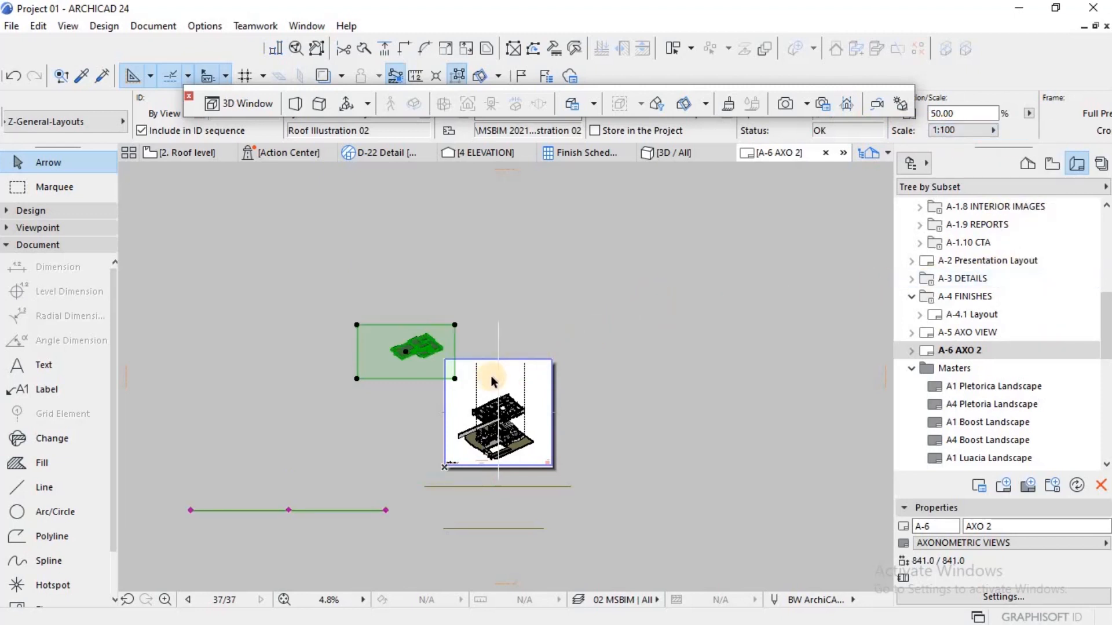
Step: Move the rescaled roof drawing horizontally right so its rightmost corner lines up with the right dashed vertical line
click(396, 379)
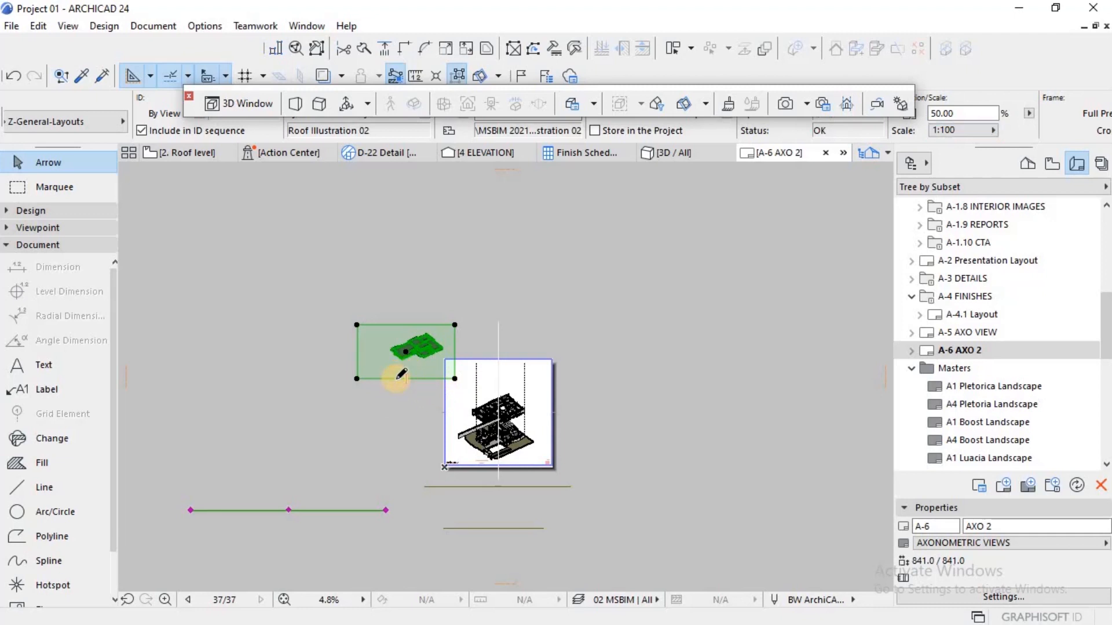
click(405, 365)
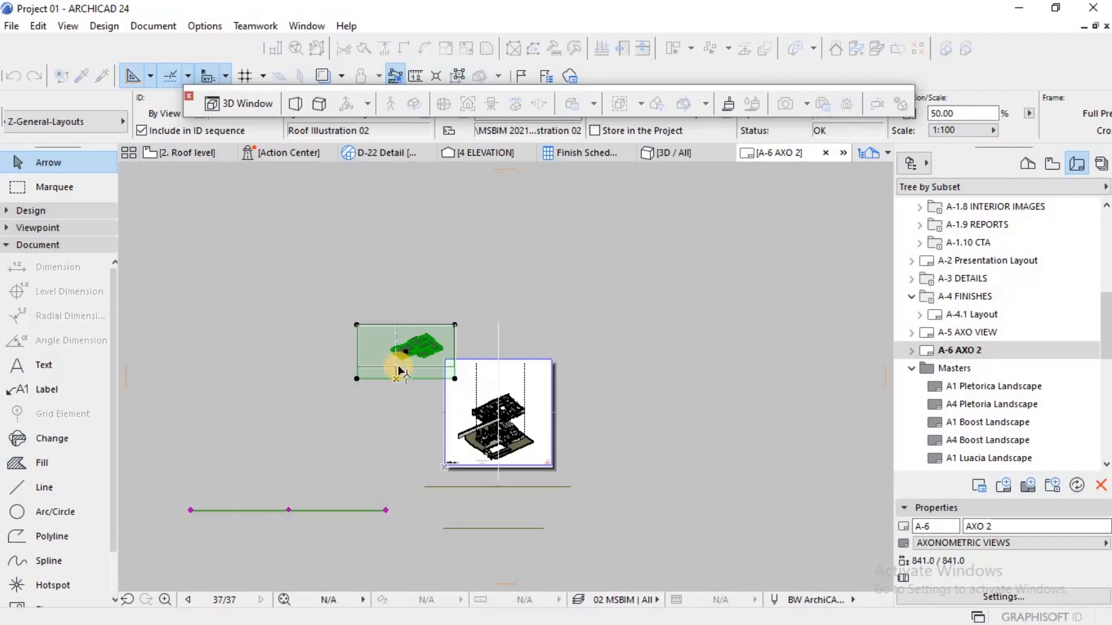
scroll(434, 349, up, 6)
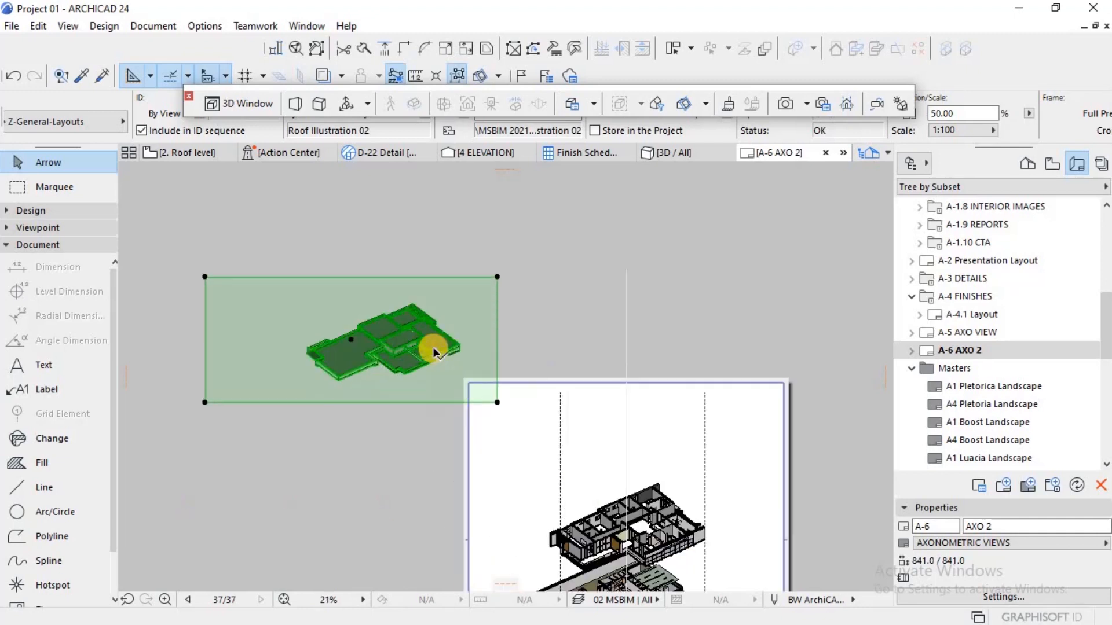
scroll(490, 362, up, 2)
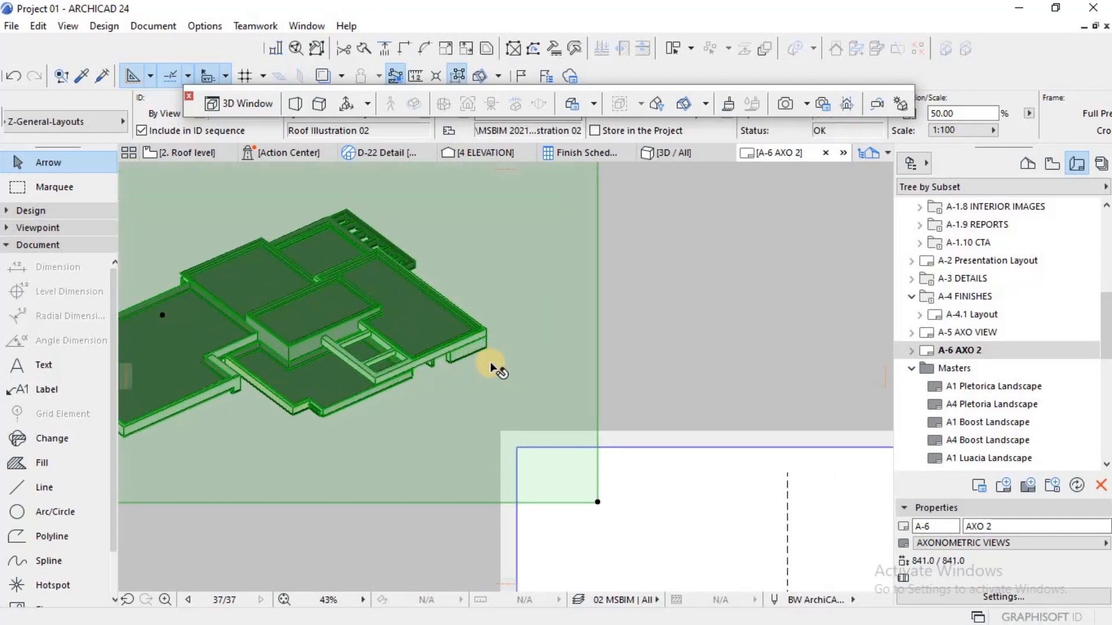
key(ctrl+d)
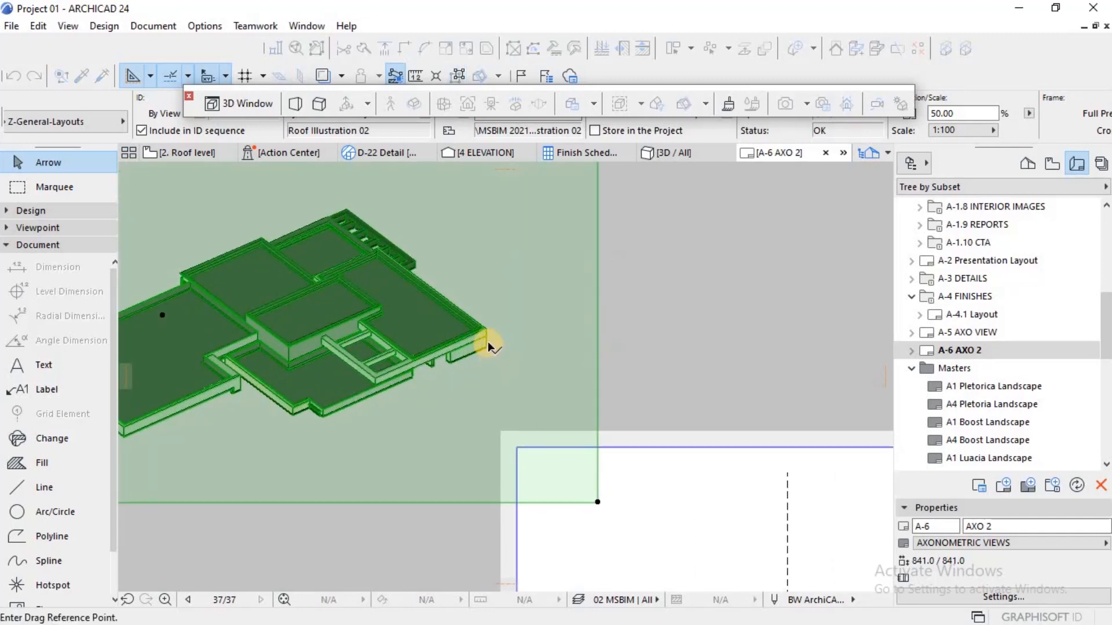
click(505, 343)
scroll(508, 342, down, 3)
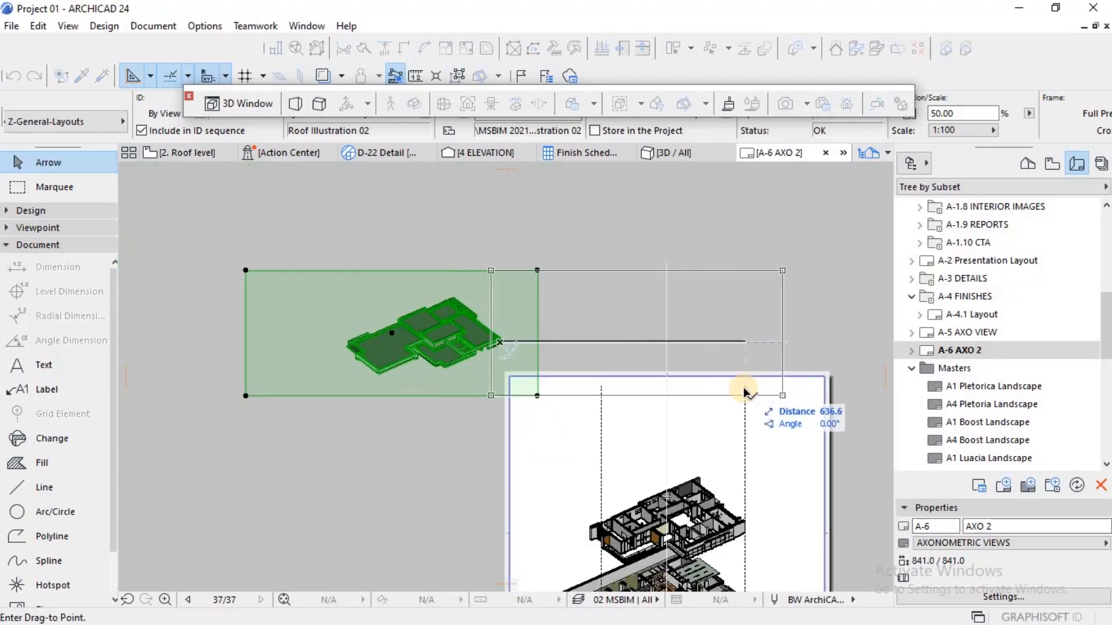
click(745, 392)
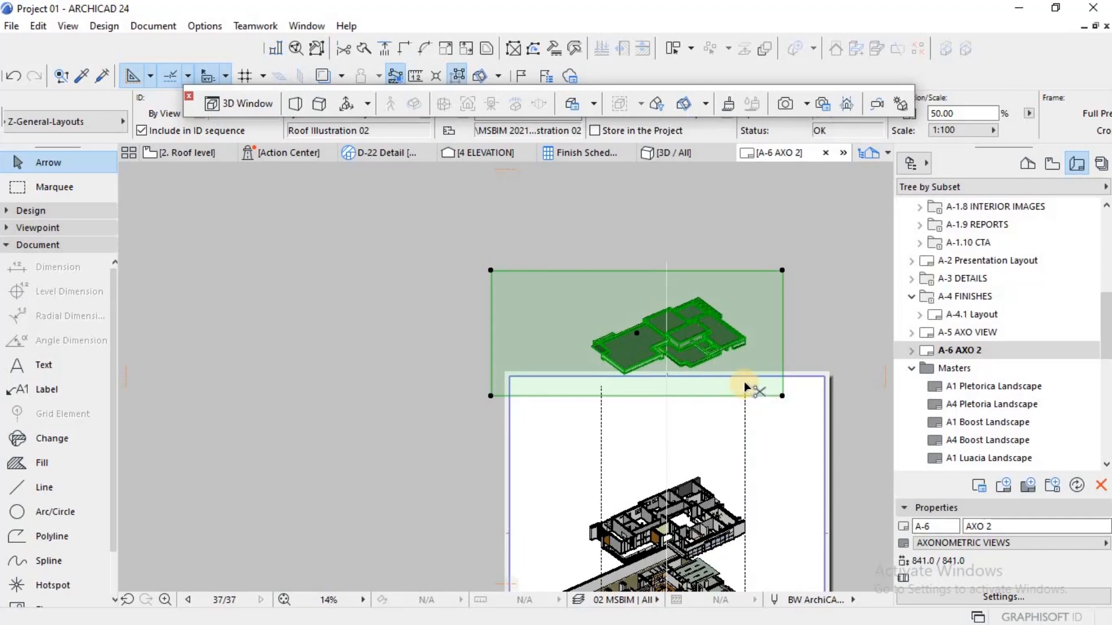
Step: Move the roof drawing straight down onto the sheet, just above the first floor drawing, and deselect it
key(ctrl+d)
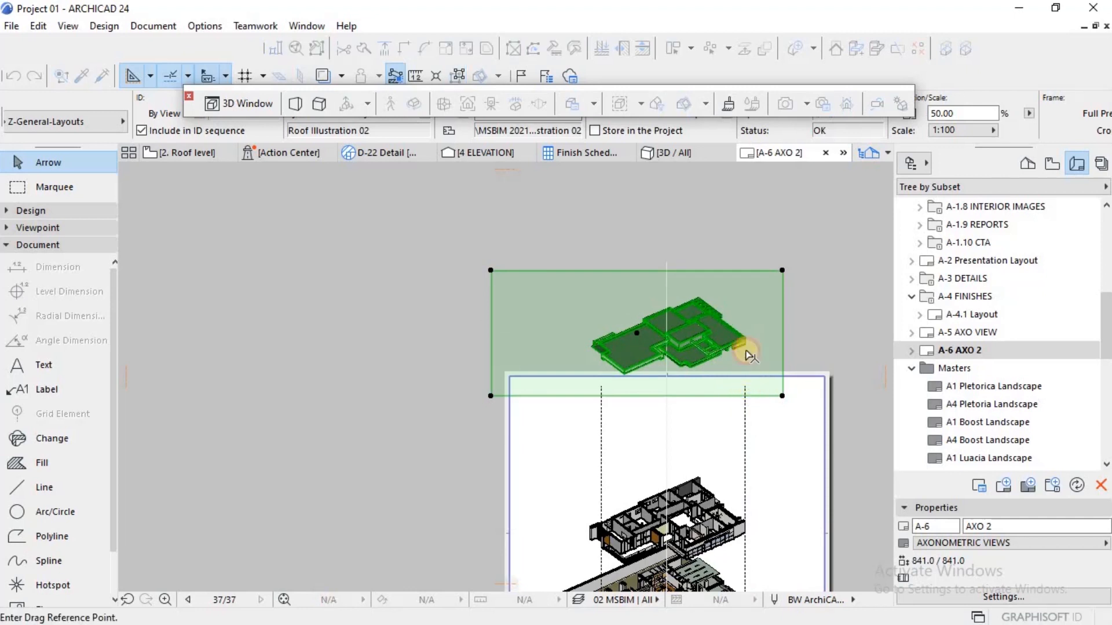
click(744, 338)
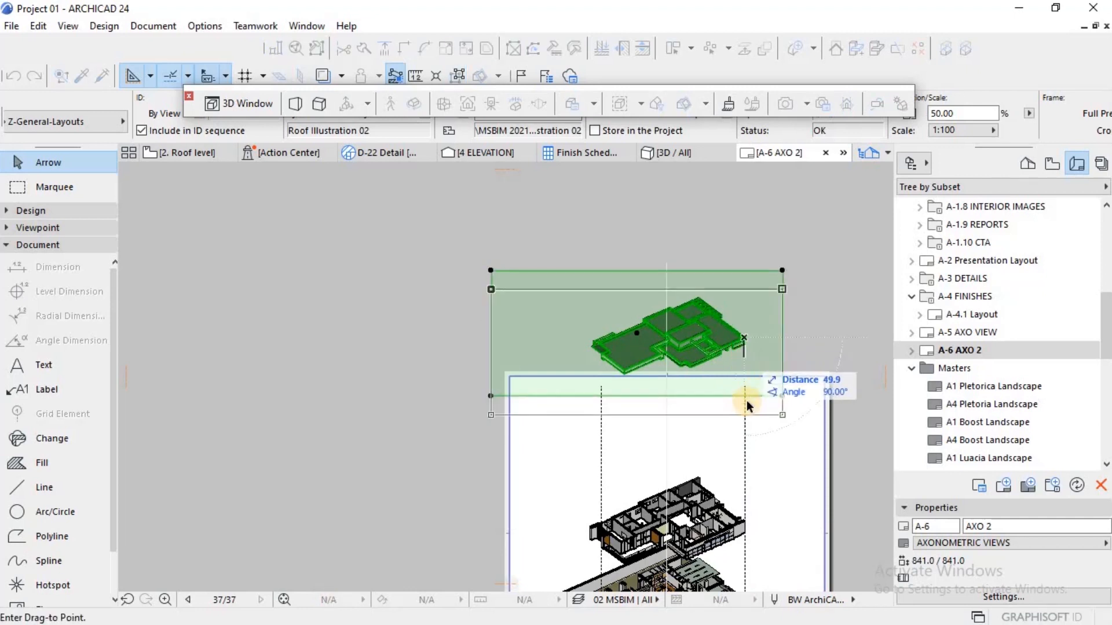
click(743, 452)
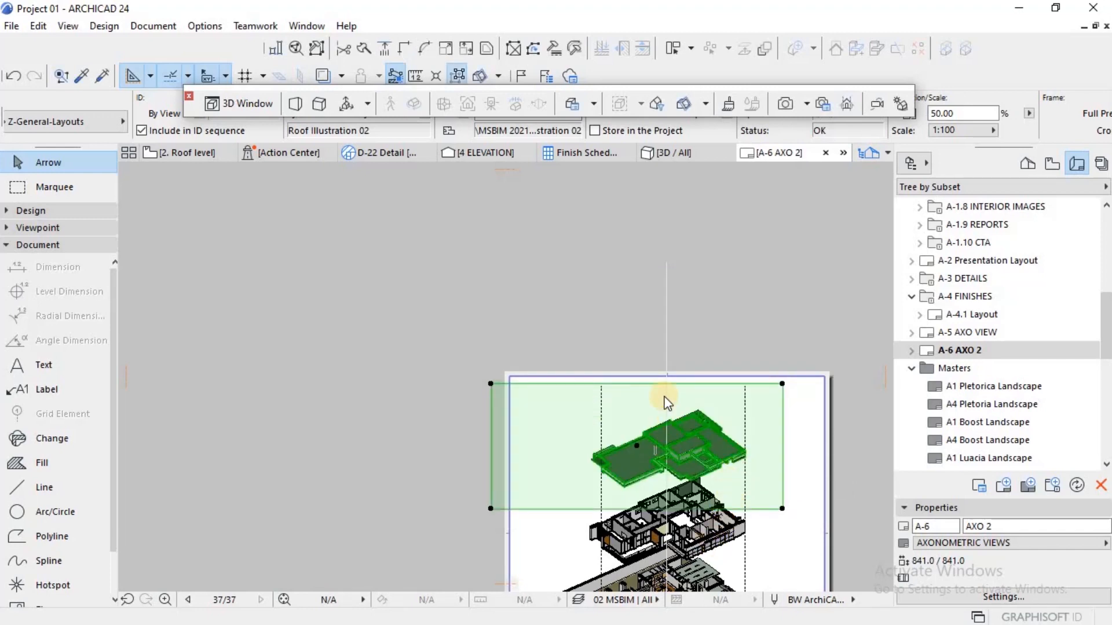
click(645, 351)
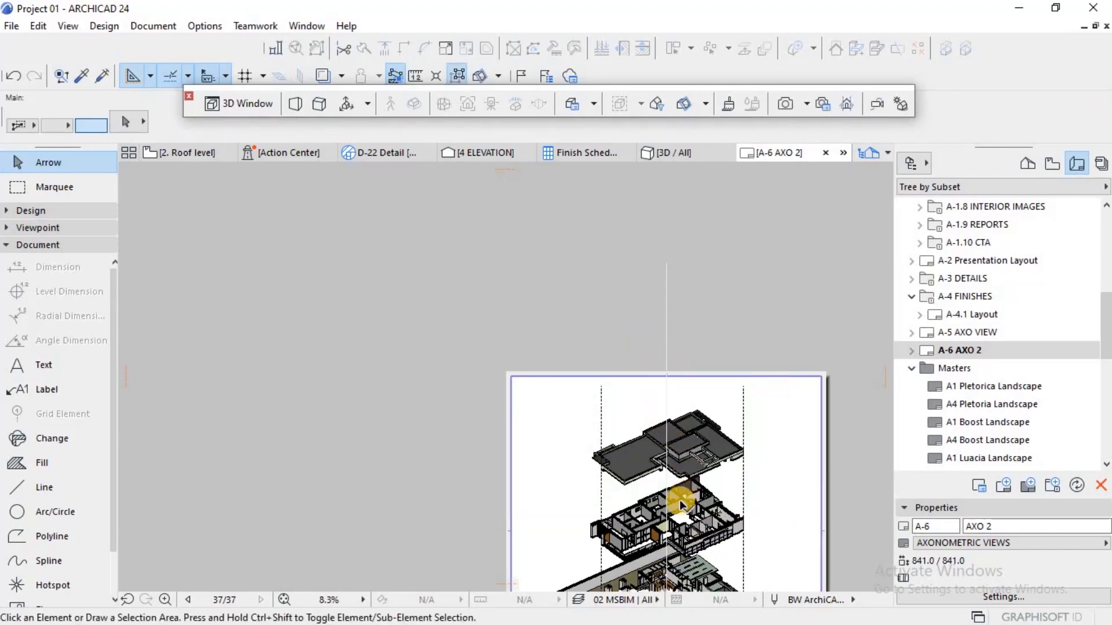
Step: Check the roof drawing's rightmost corner against the right dashed vertical line
scroll(678, 505, down, 3)
scroll(680, 507, up, 4)
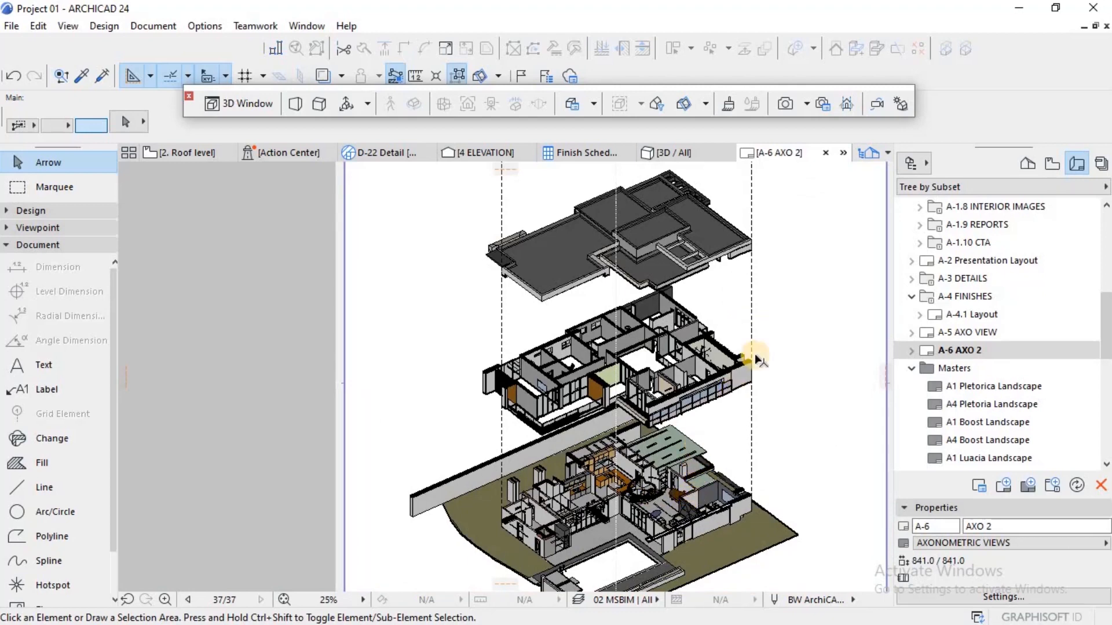
scroll(746, 247, up, 3)
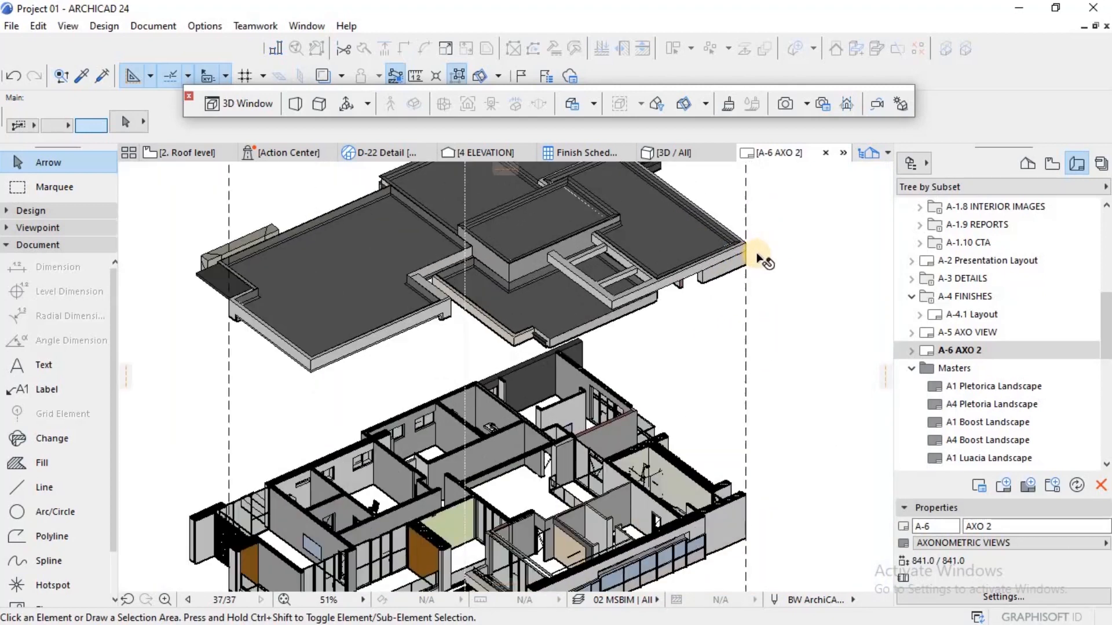
click(706, 264)
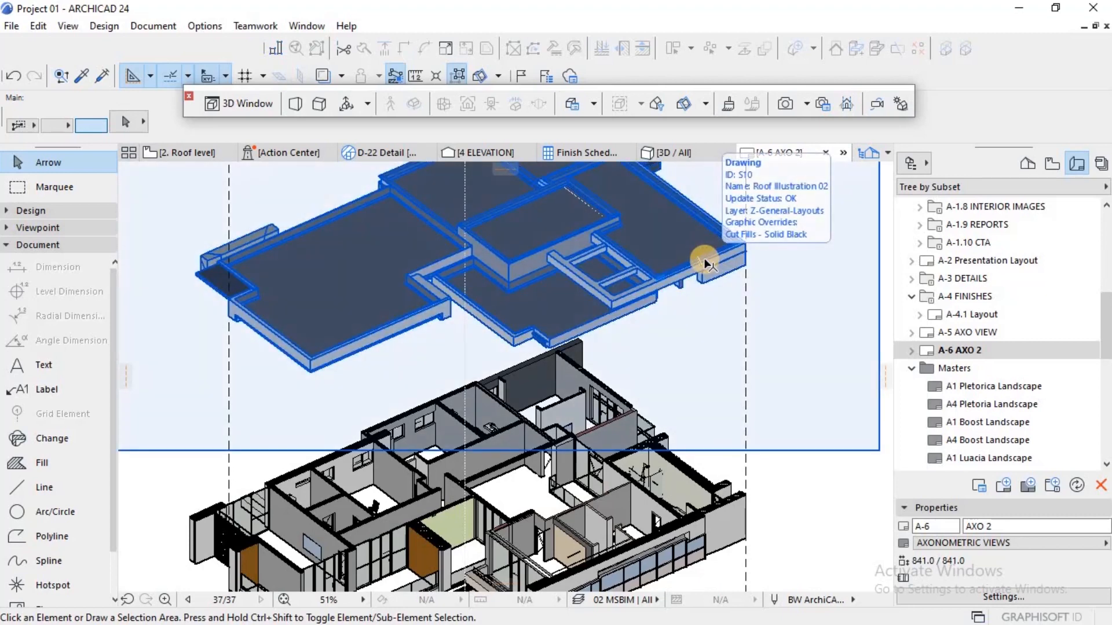
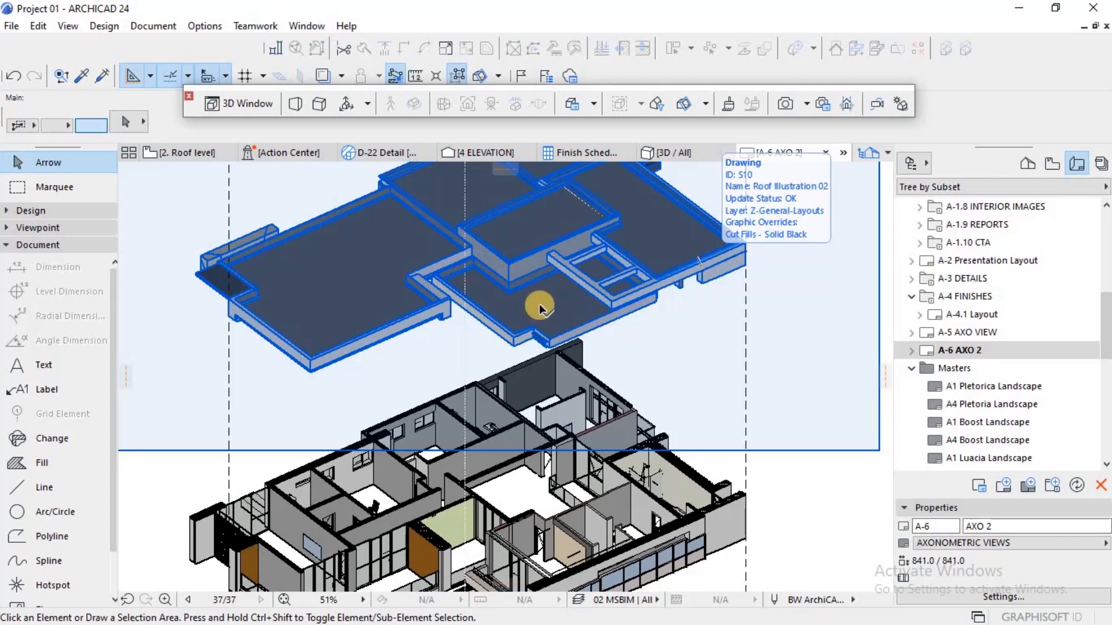
click(640, 345)
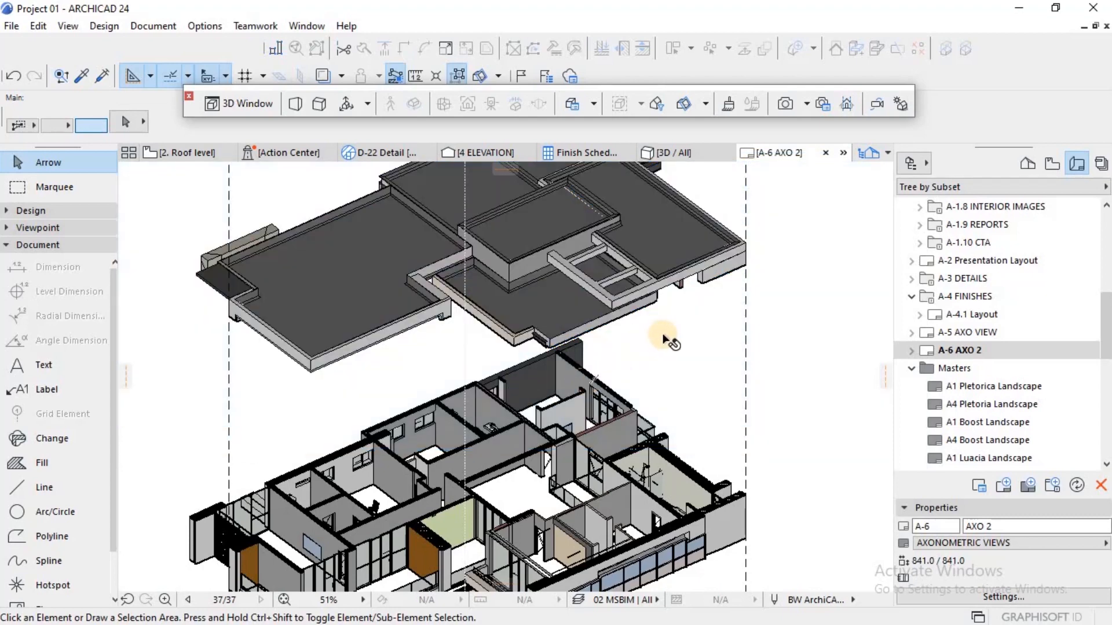
scroll(644, 352, down, 3)
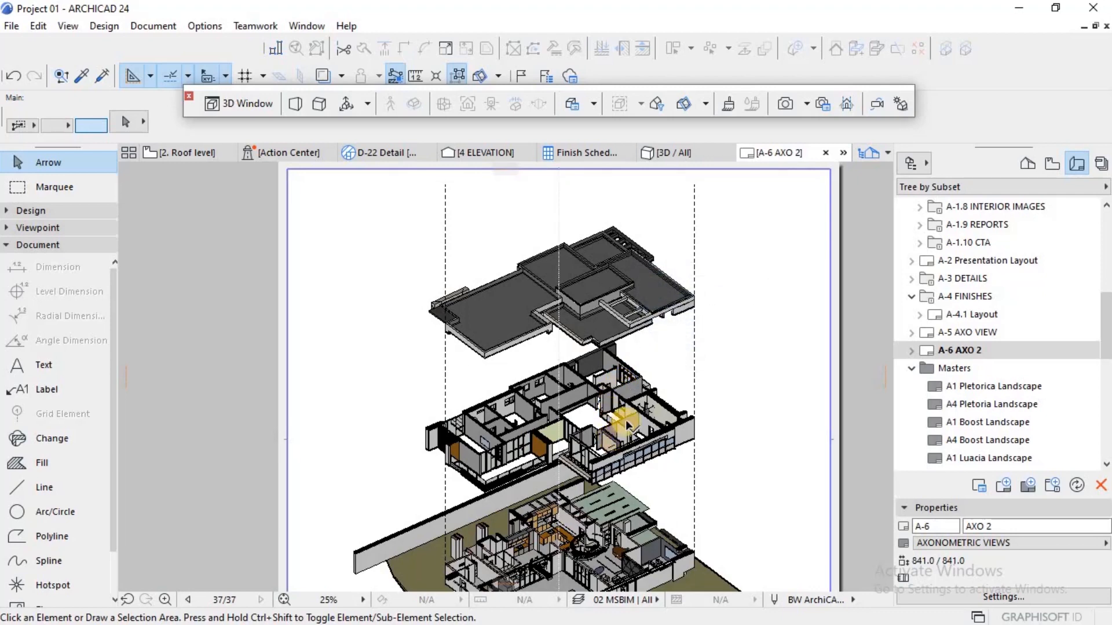
click(624, 434)
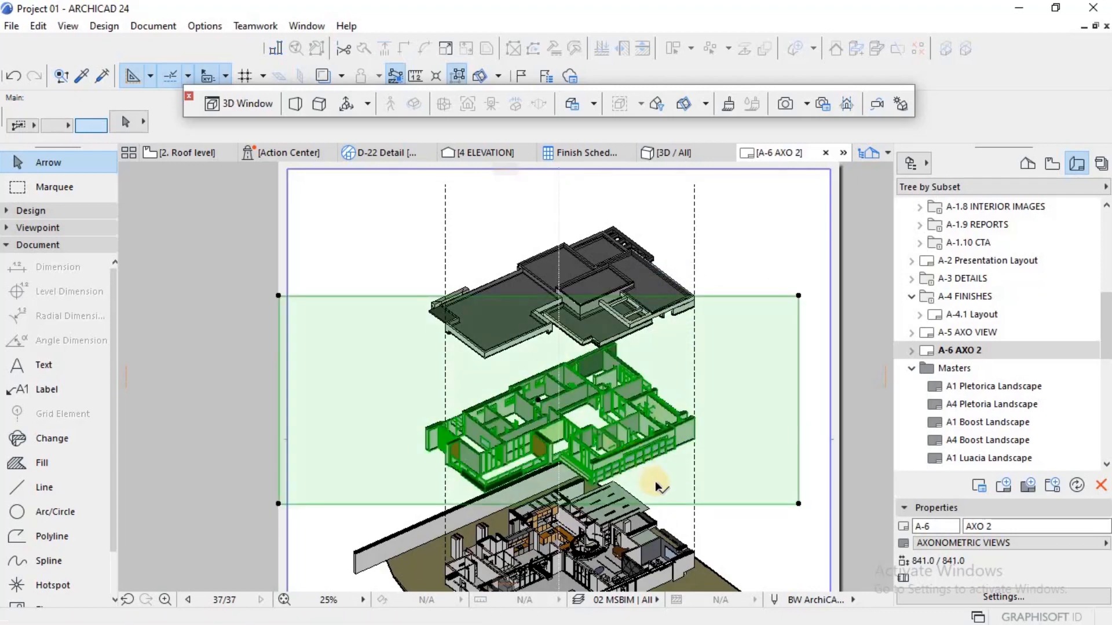
key(Escape)
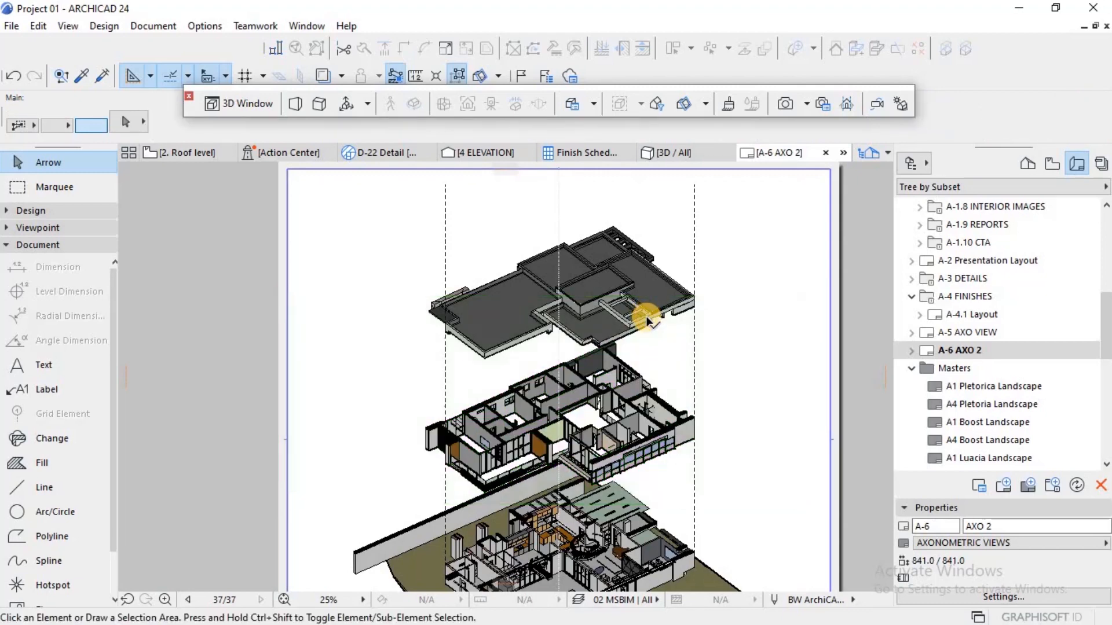
scroll(540, 303, down, 2)
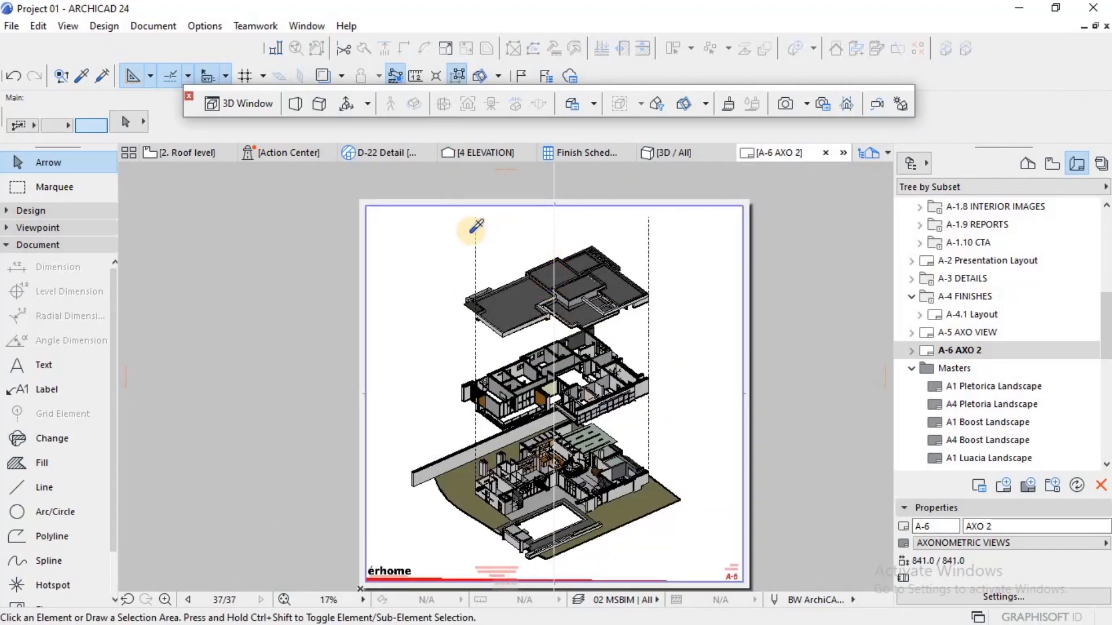
alt+click(478, 232)
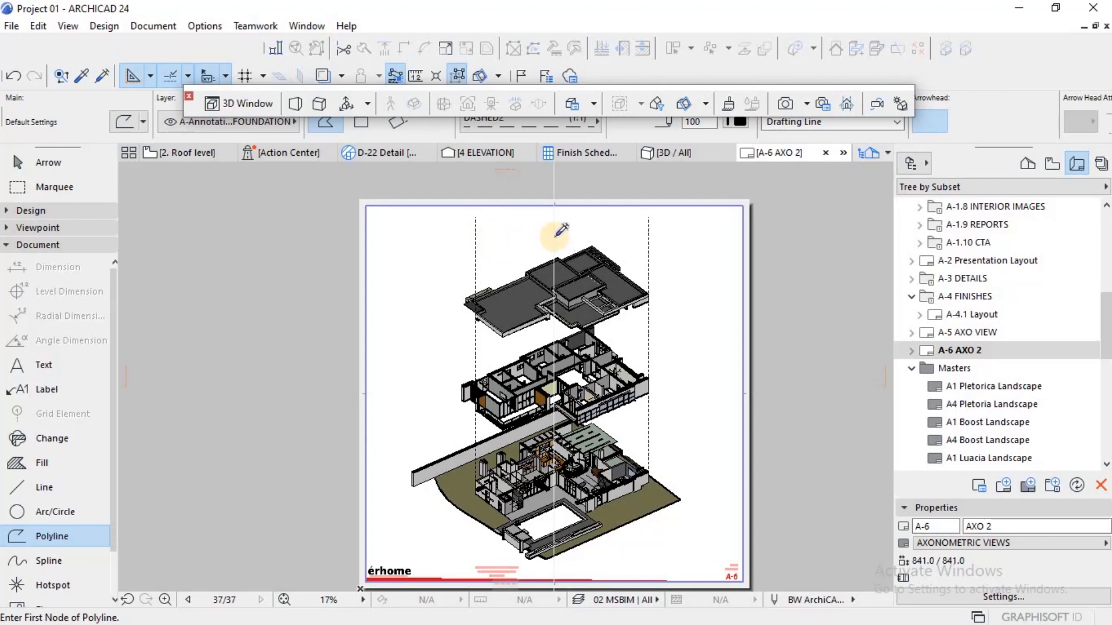
key(Escape)
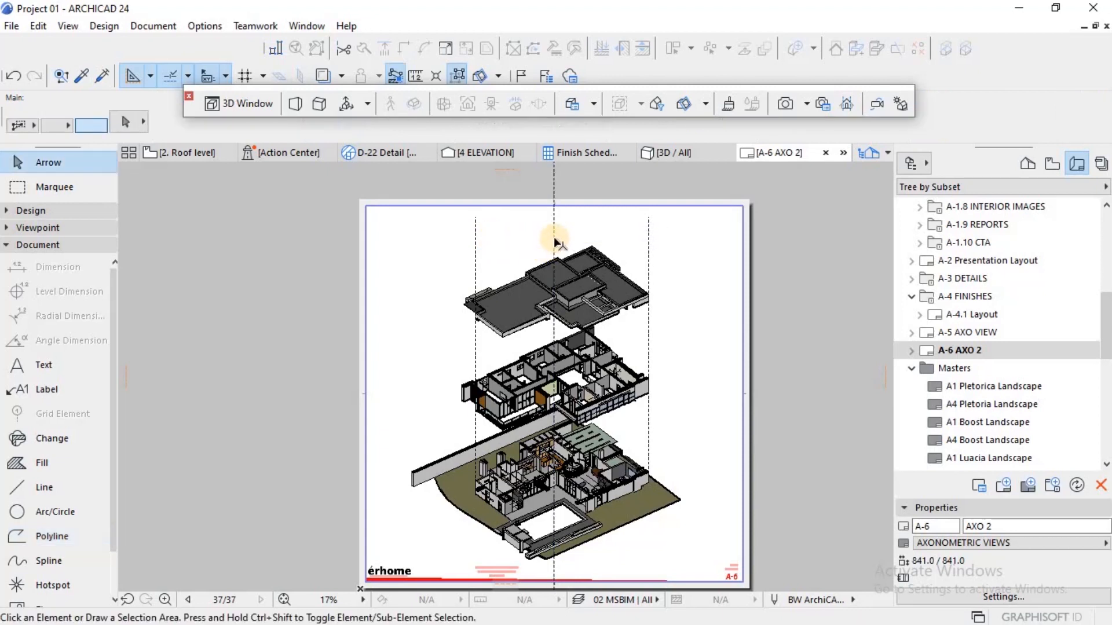
Step: Shorten the centre dashed vertical line by moving its lower endpoint straight up to the rear wall corner of the ground floor drawing's kitchen
click(552, 247)
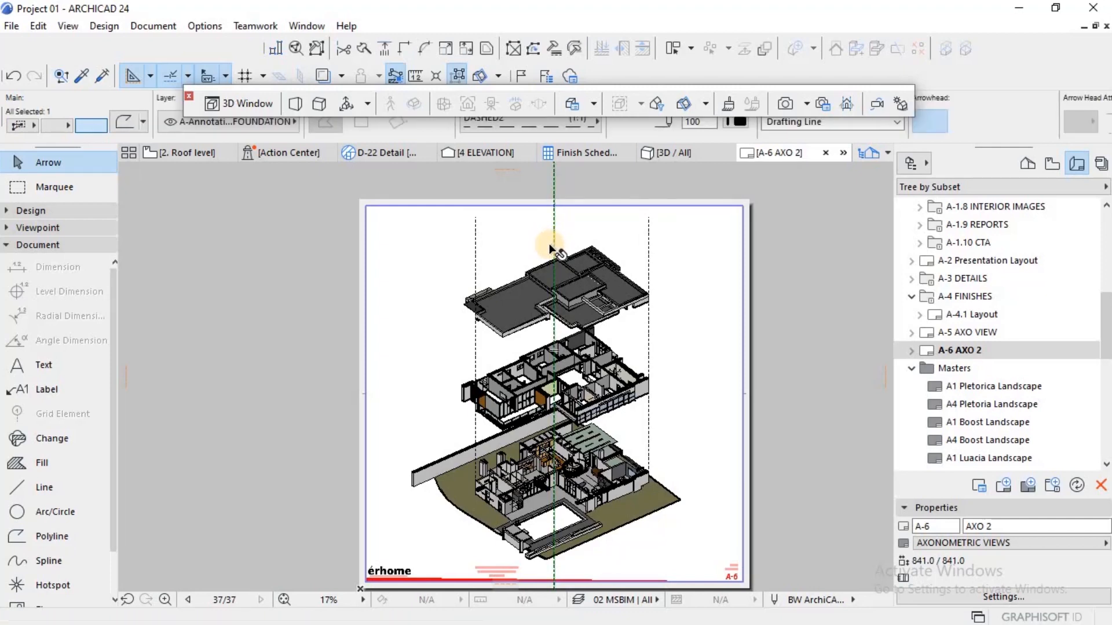
scroll(549, 250, down, 2)
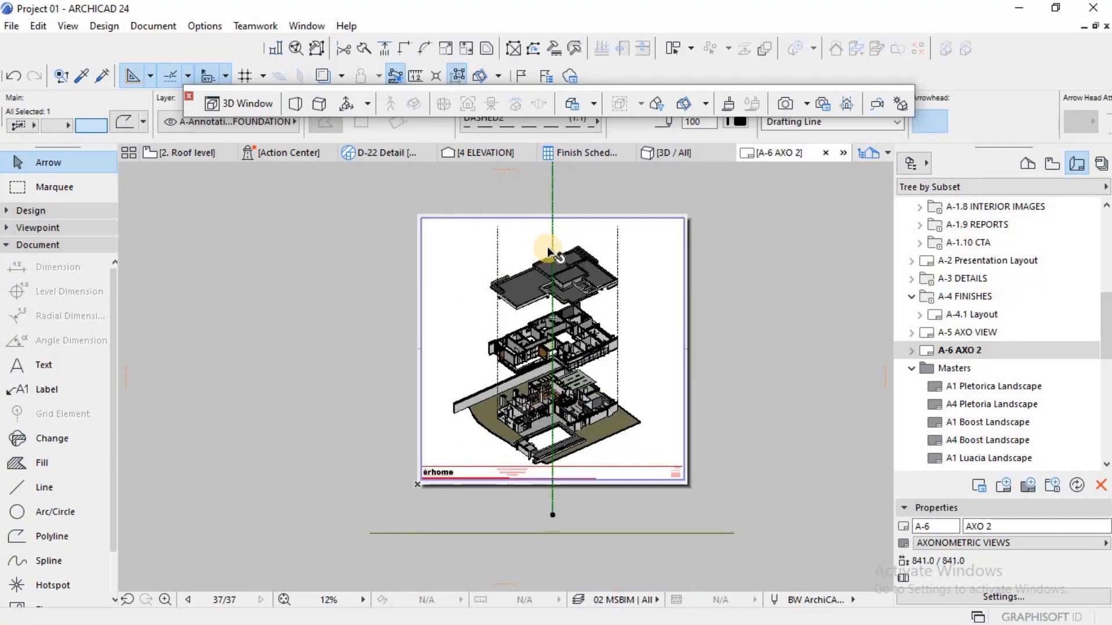
scroll(540, 350, down, 2)
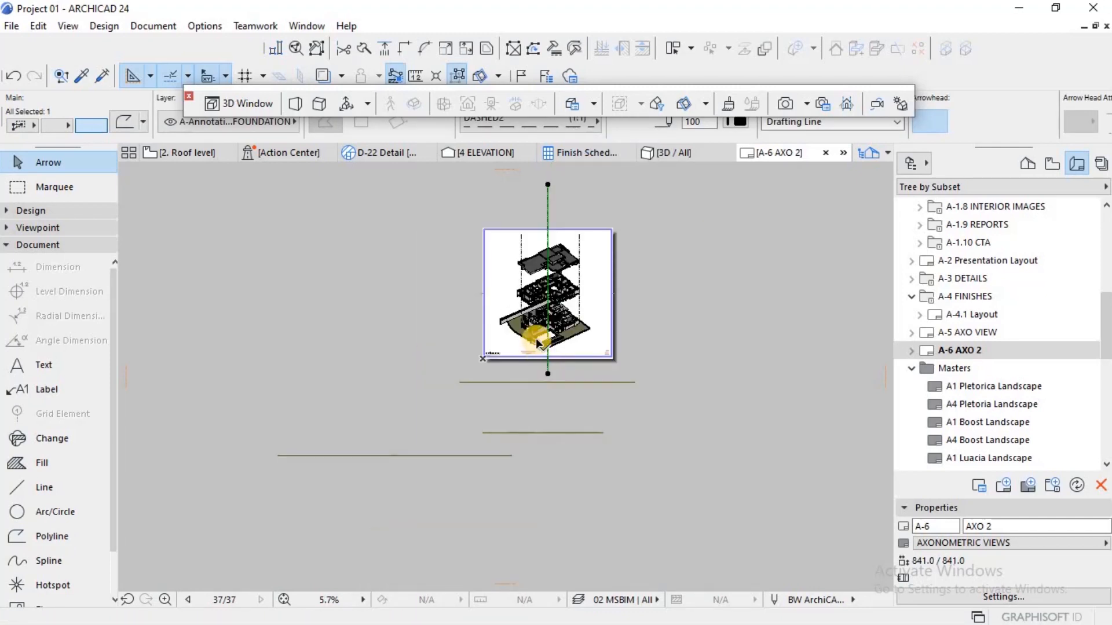
scroll(536, 342, up, 3)
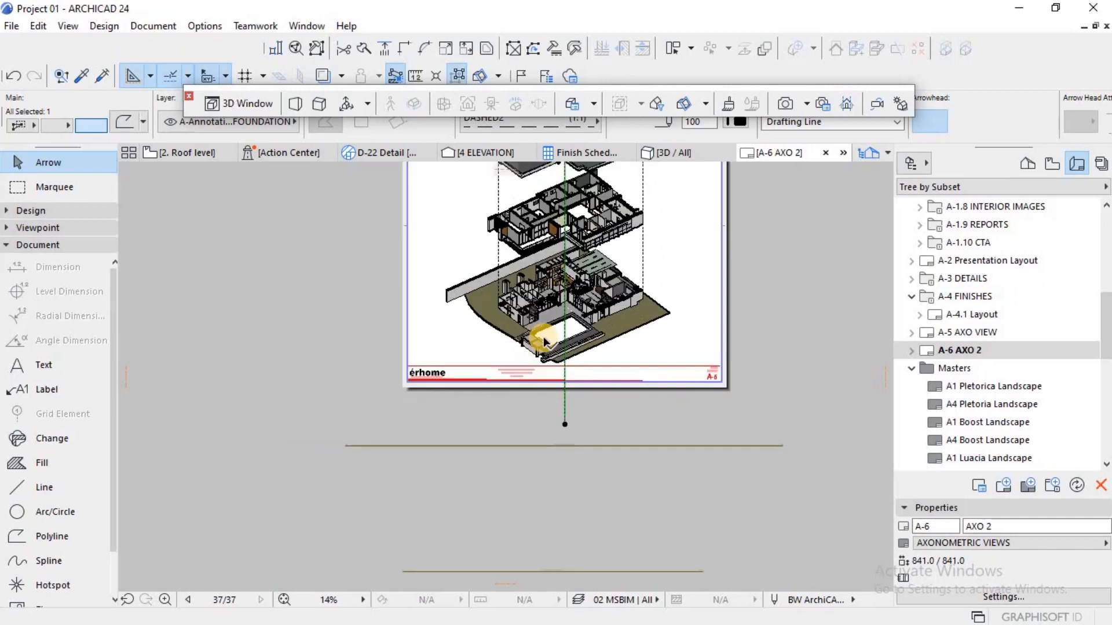
scroll(567, 425, up, 1)
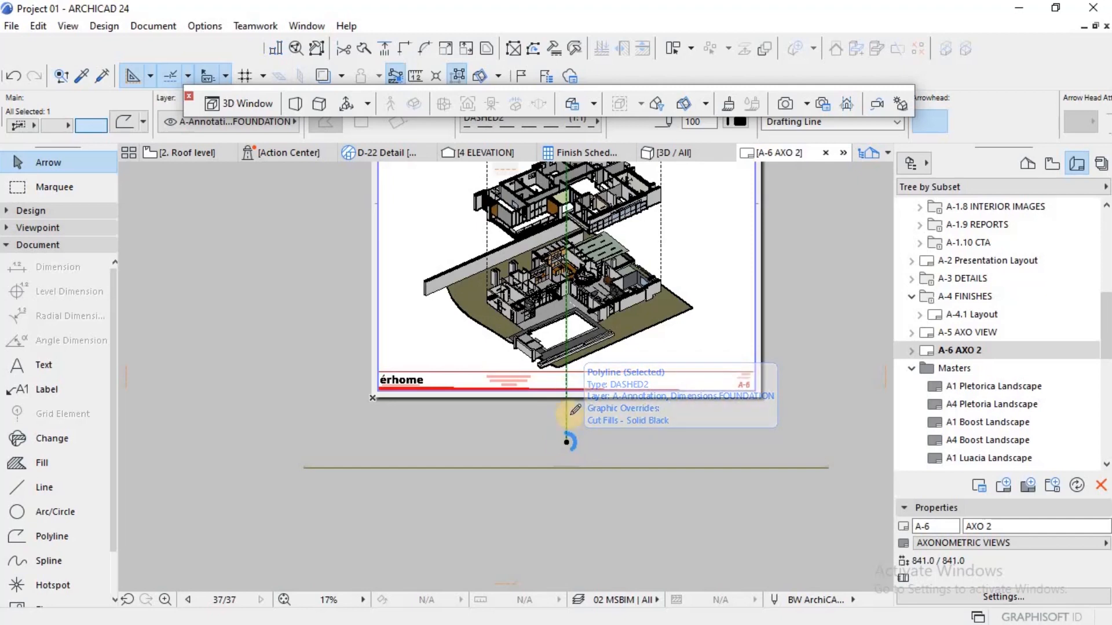
click(567, 443)
scroll(570, 248, up, 7)
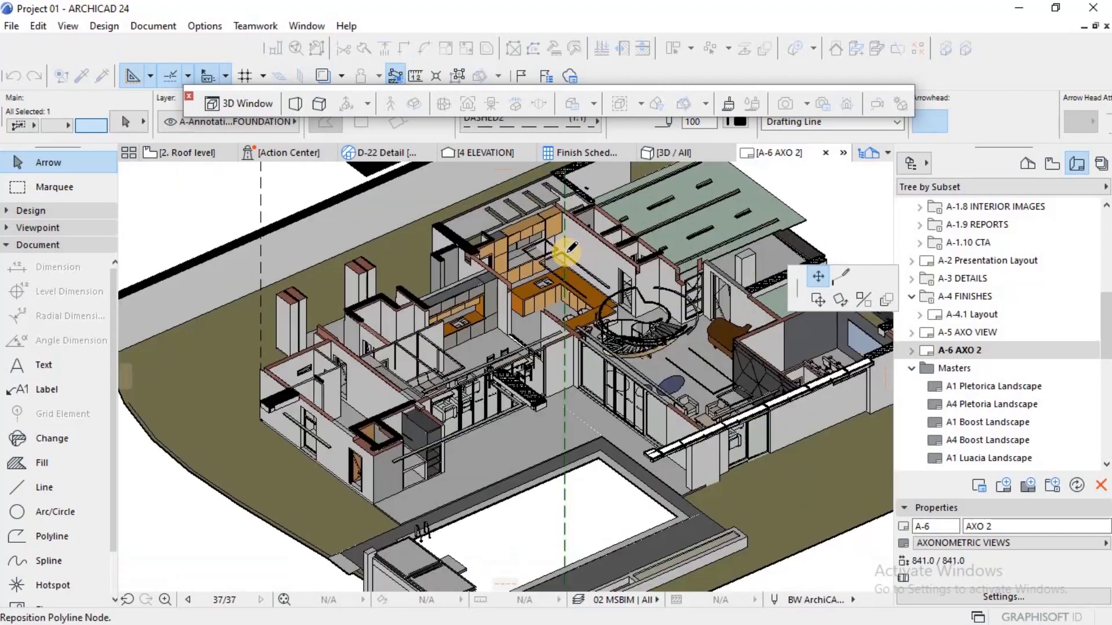
click(557, 207)
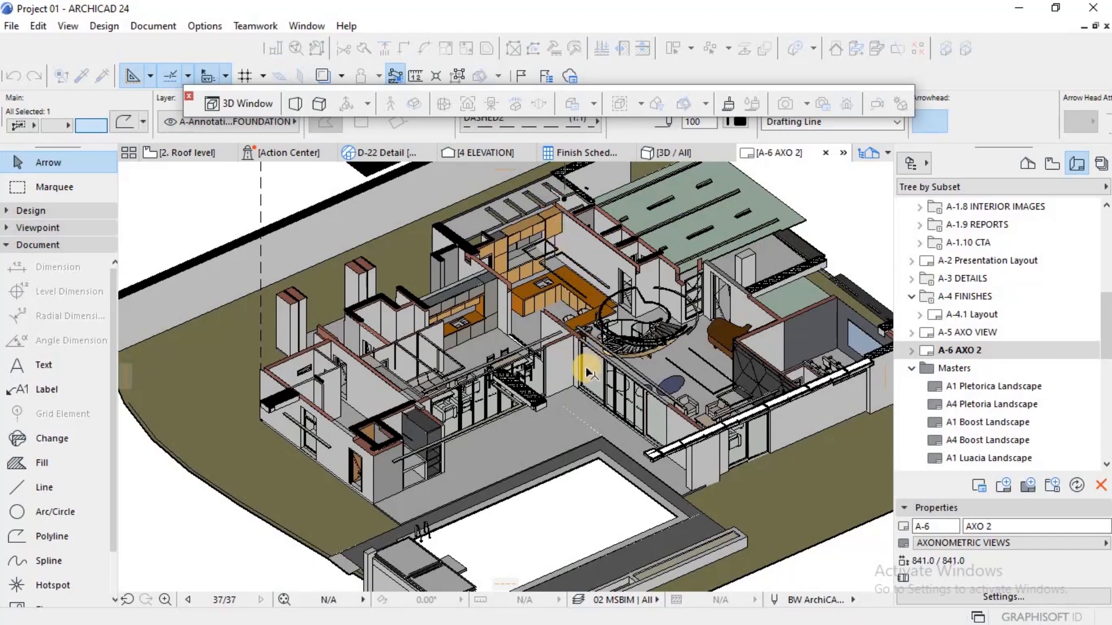
Step: Bring the centre dashed line's upper endpoint straight down to the front edge of the roof drawing
scroll(586, 369, down, 8)
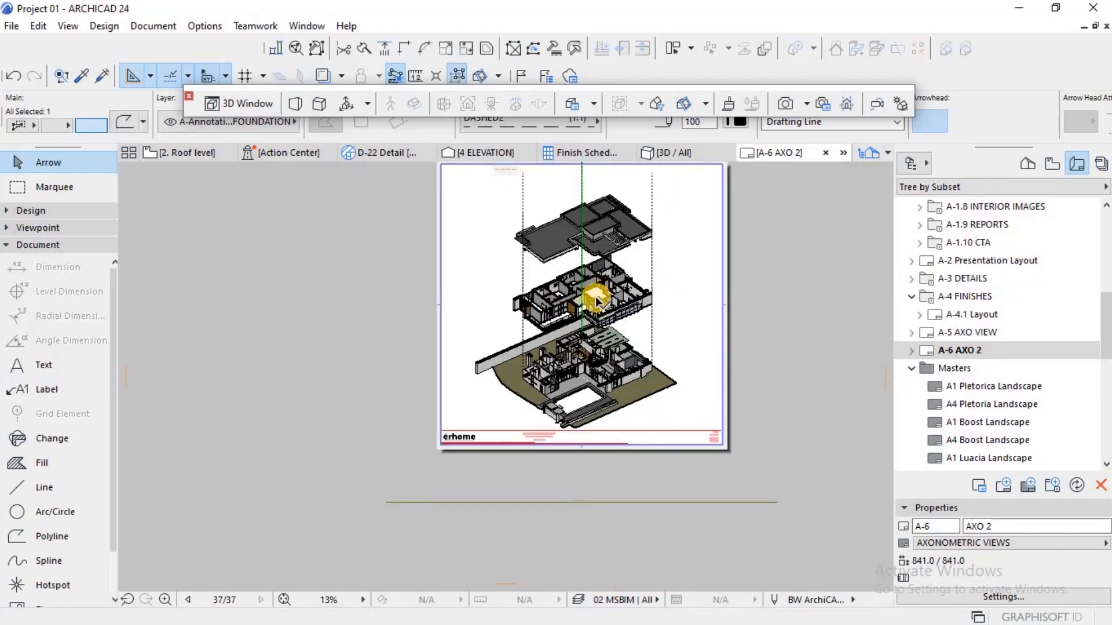
scroll(596, 298, down, 2)
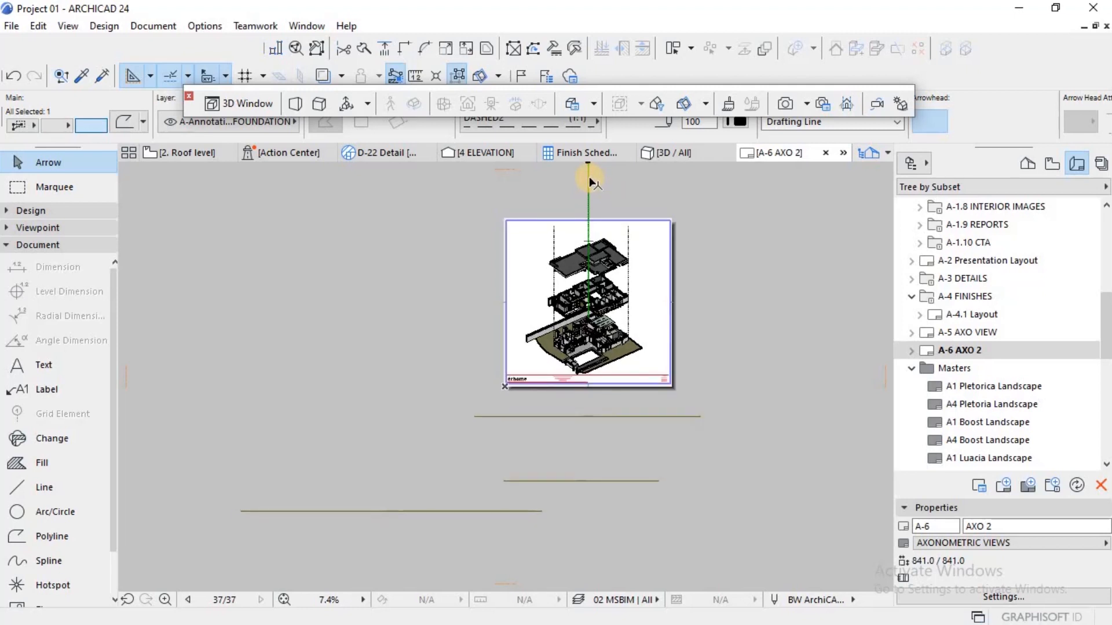
scroll(584, 189, down, 1)
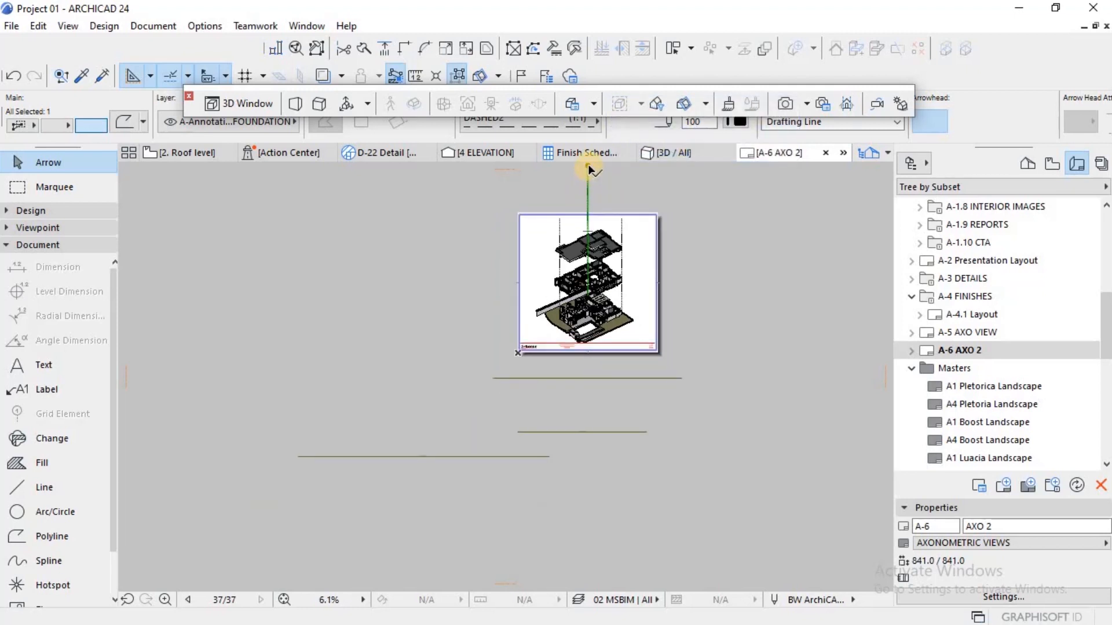
click(588, 167)
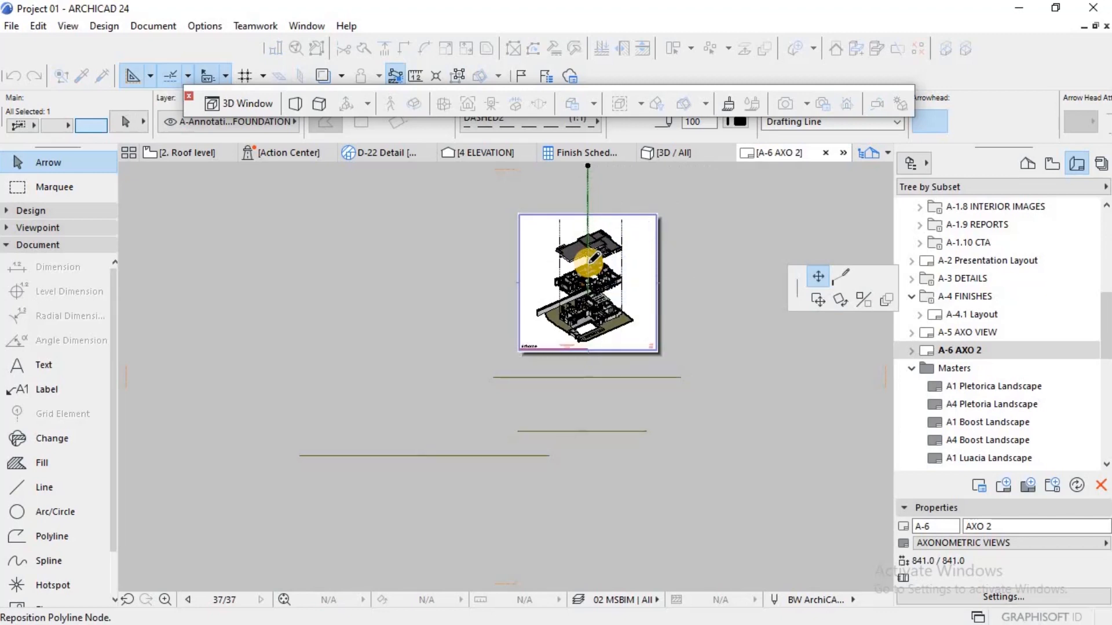
scroll(590, 259, up, 5)
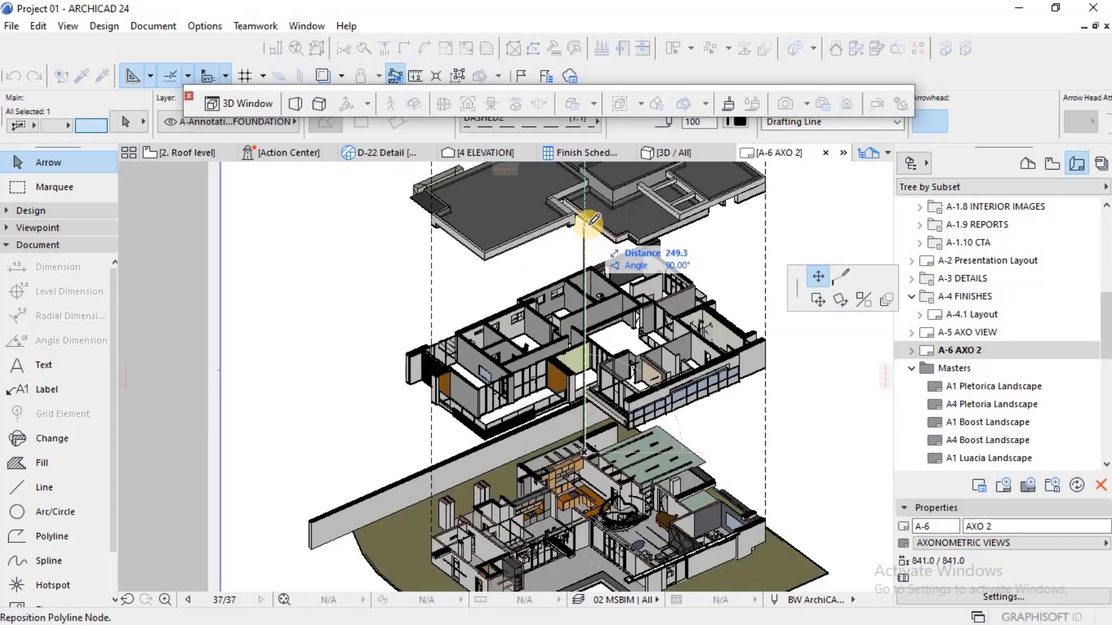
click(583, 220)
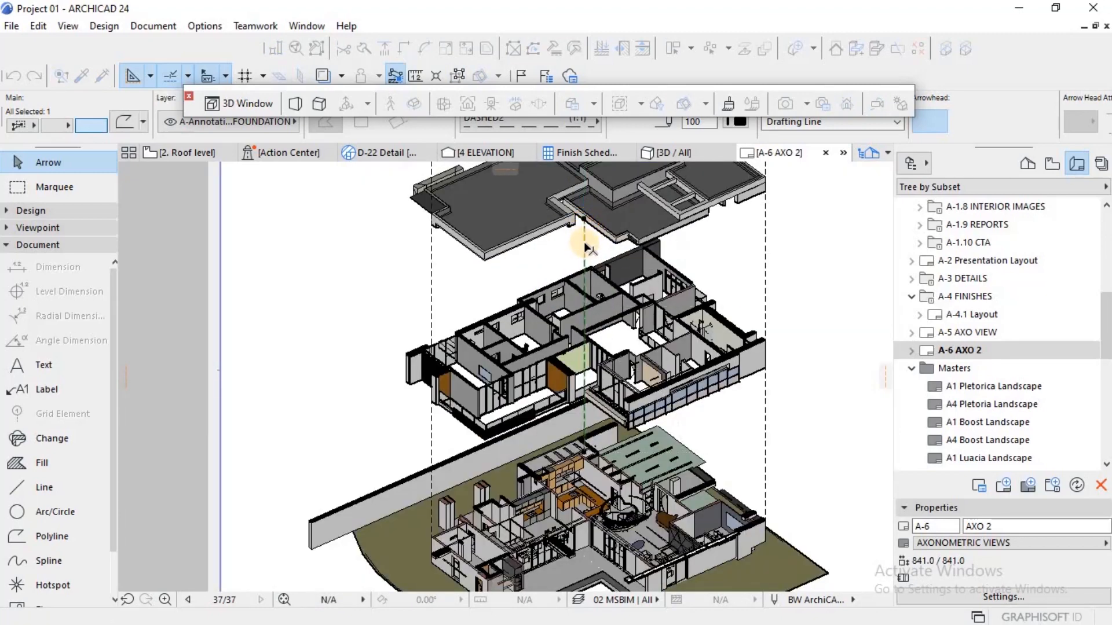
Step: Shorten the right dashed vertical line by moving its upper endpoint down to the lower edge of the roof drawing's rightmost corner
click(761, 228)
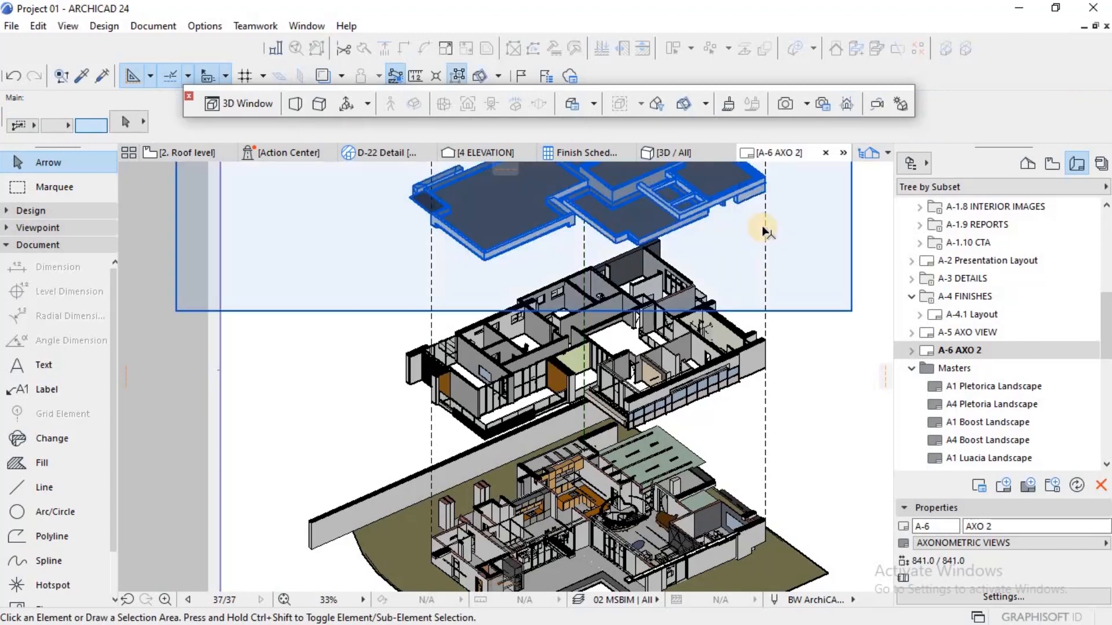
click(764, 228)
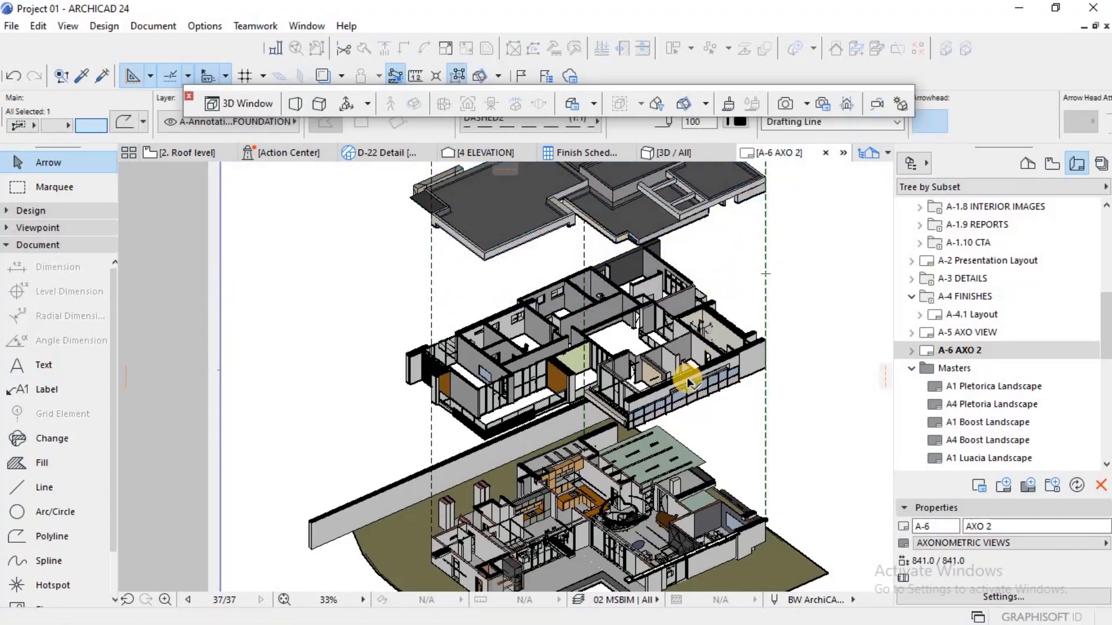
scroll(687, 377, down, 3)
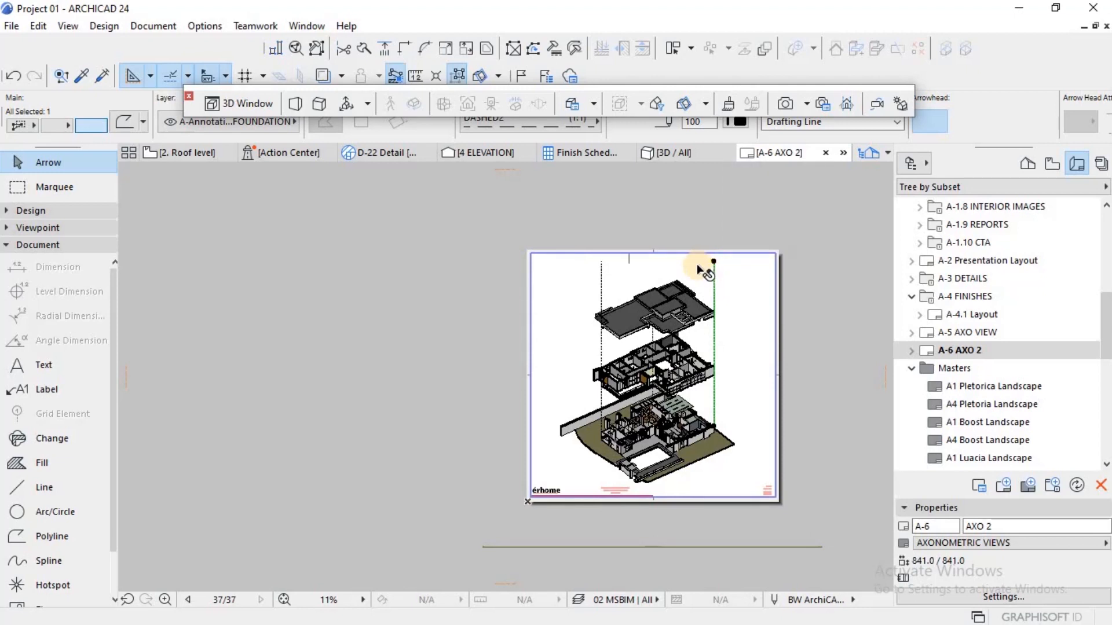
scroll(704, 268, down, 1)
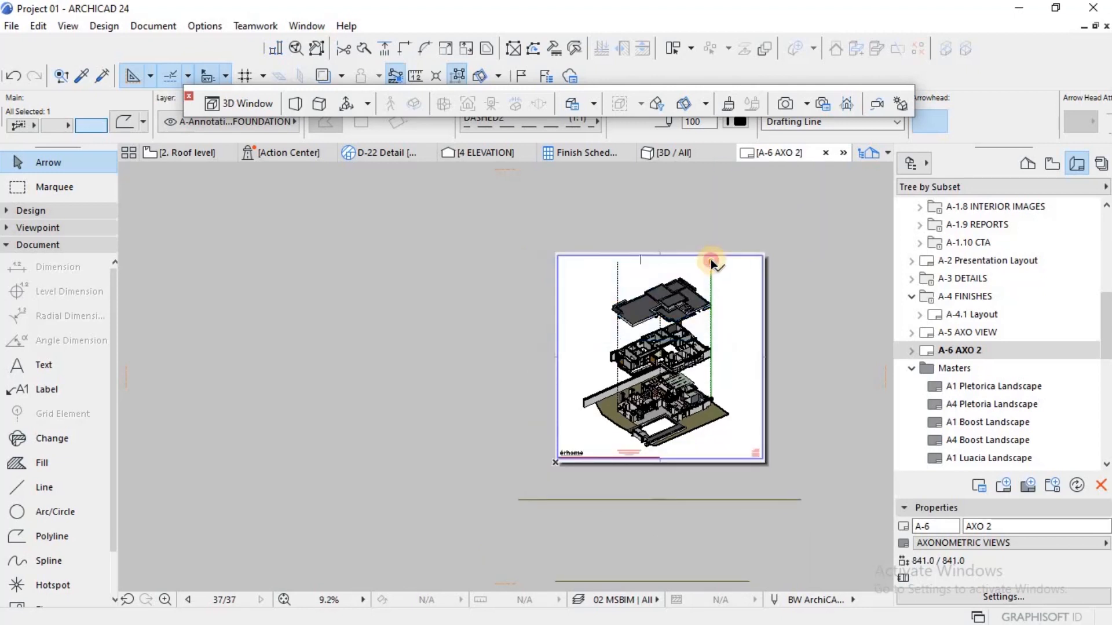
click(710, 258)
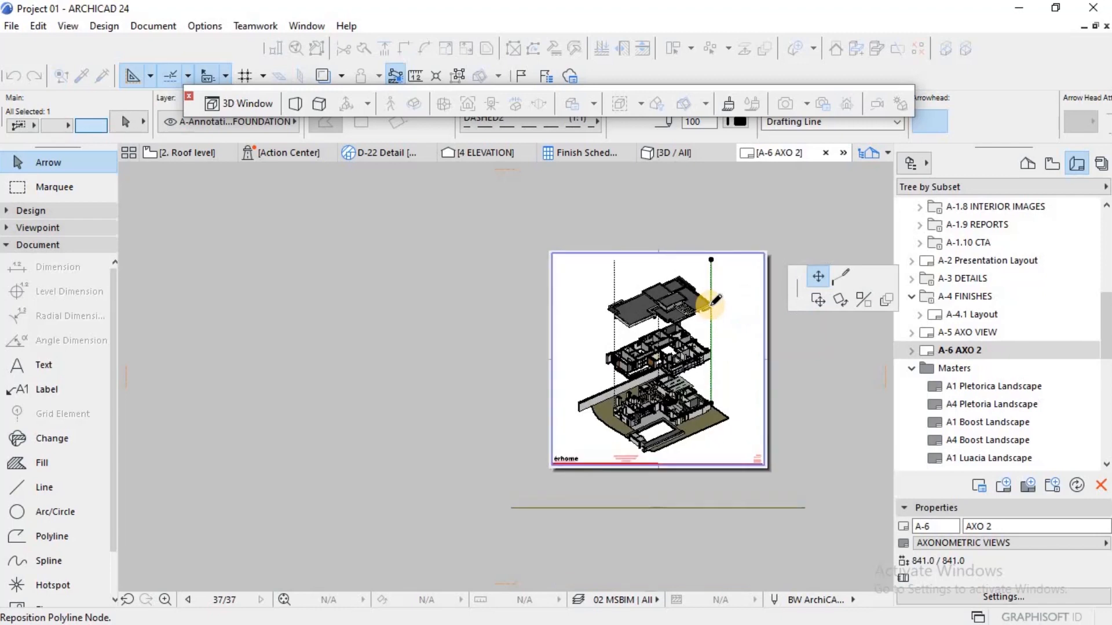
scroll(714, 301, up, 5)
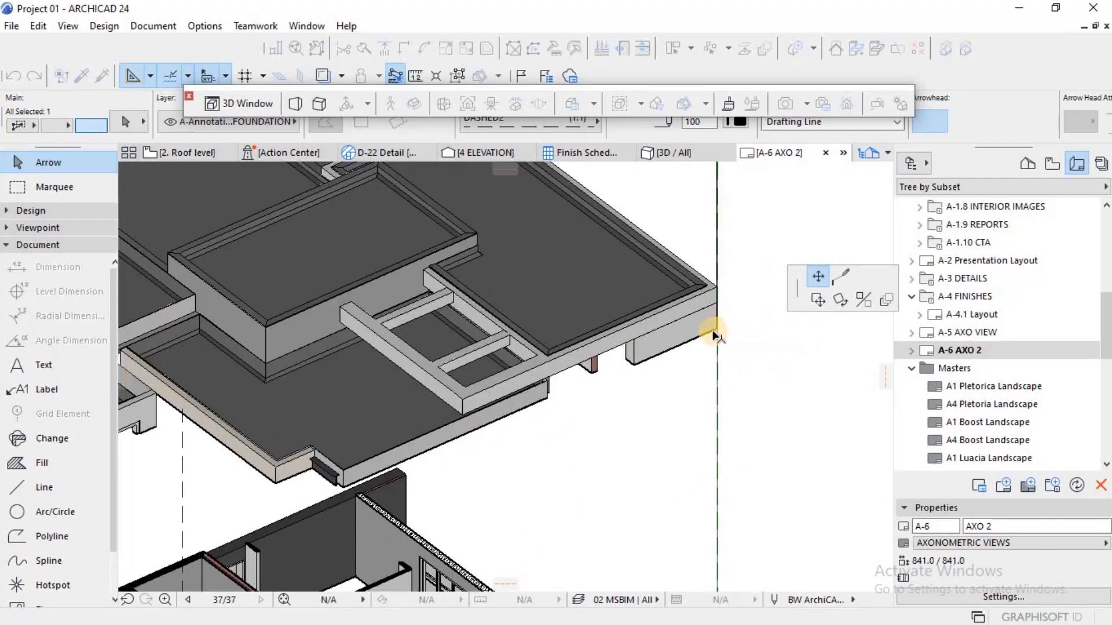
click(717, 330)
scroll(719, 346, down, 6)
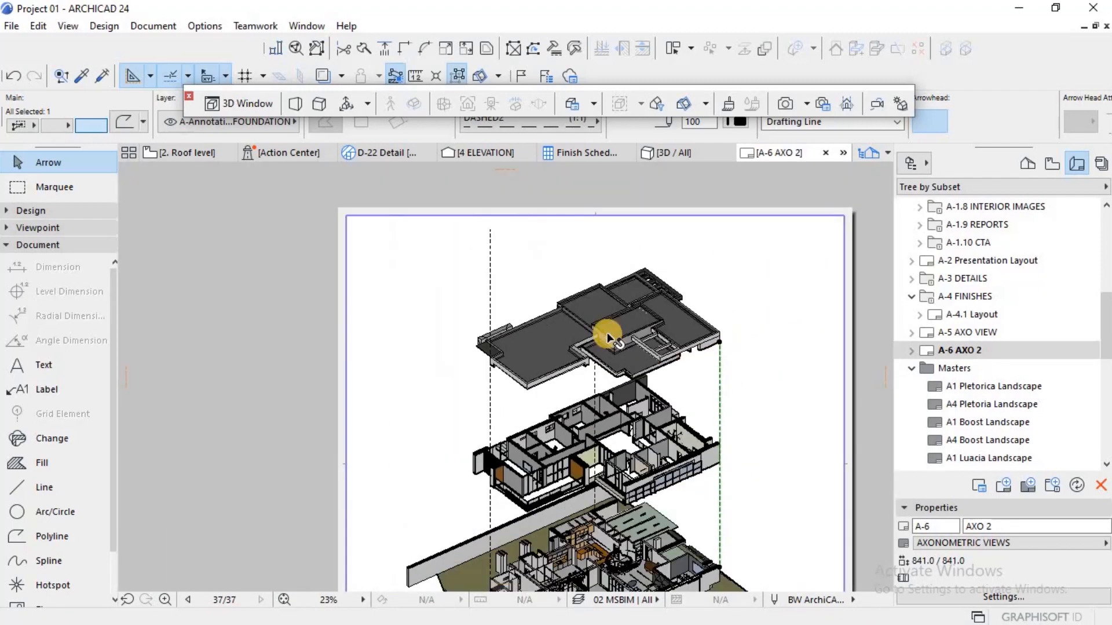
Step: Lower the left dashed vertical line's upper endpoint to the left corner of the roof drawing
click(490, 232)
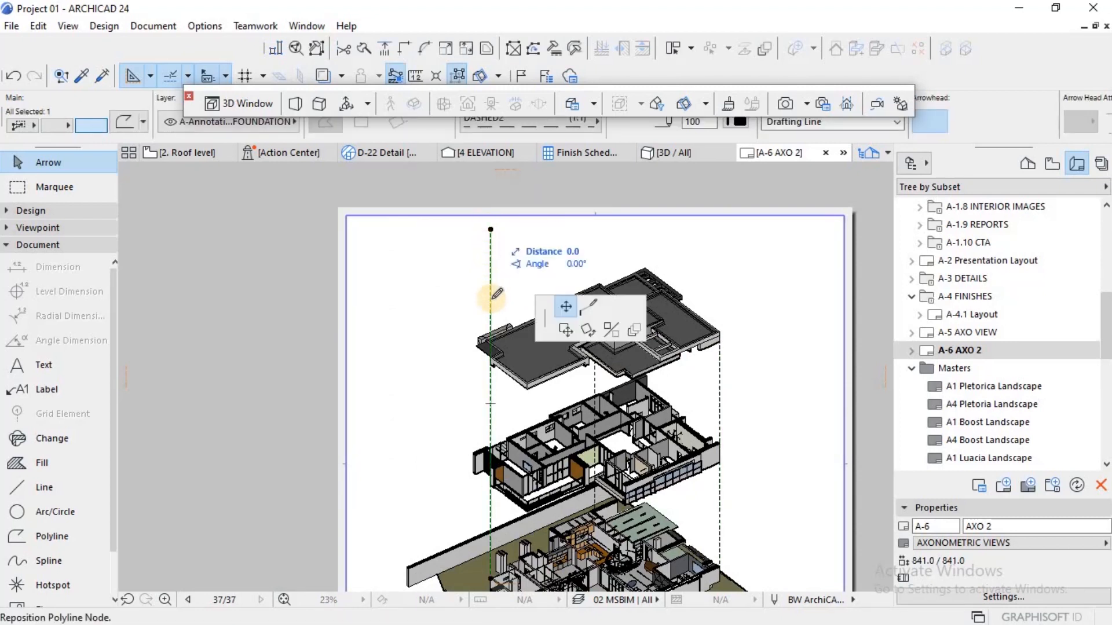
click(491, 355)
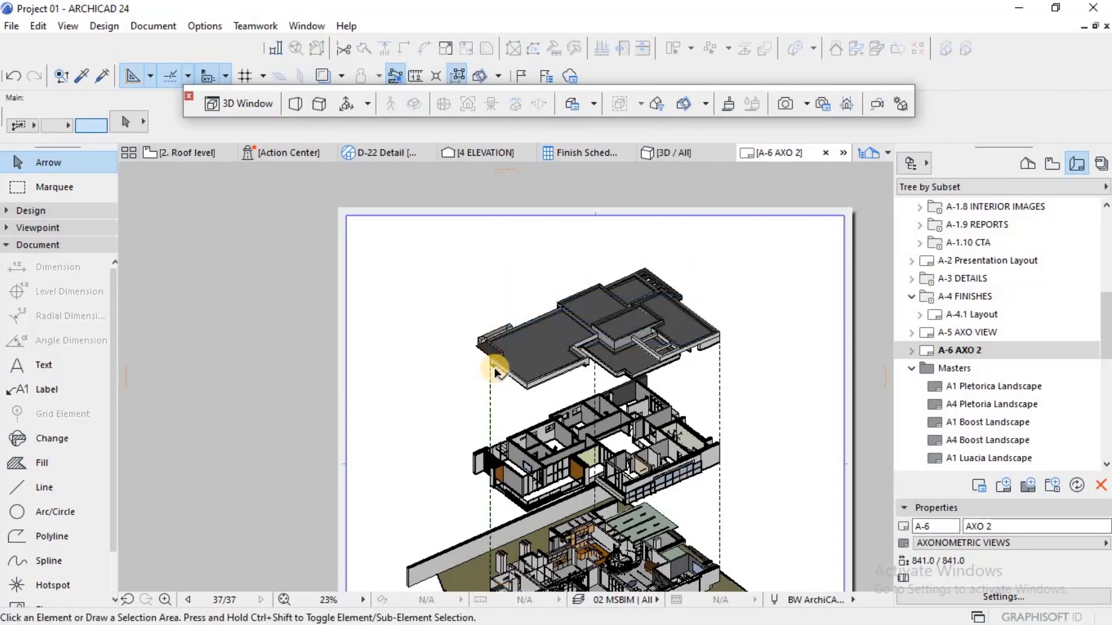
scroll(496, 371, up, 3)
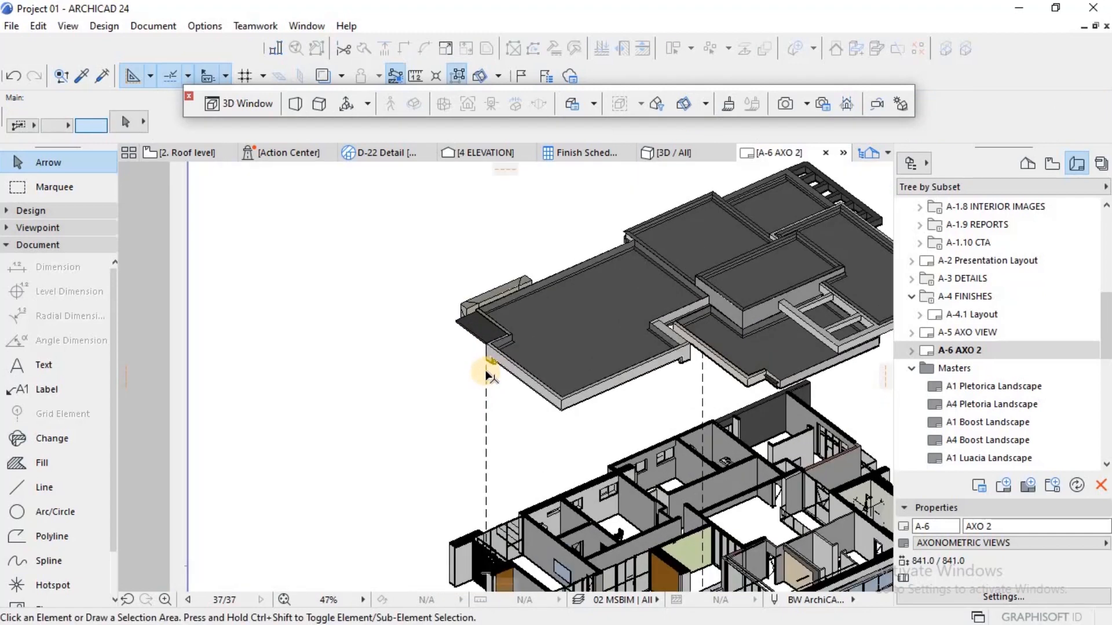
Step: Copy the left dashed line horizontally left to the leftmost wall corner of the first floor drawing
click(485, 362)
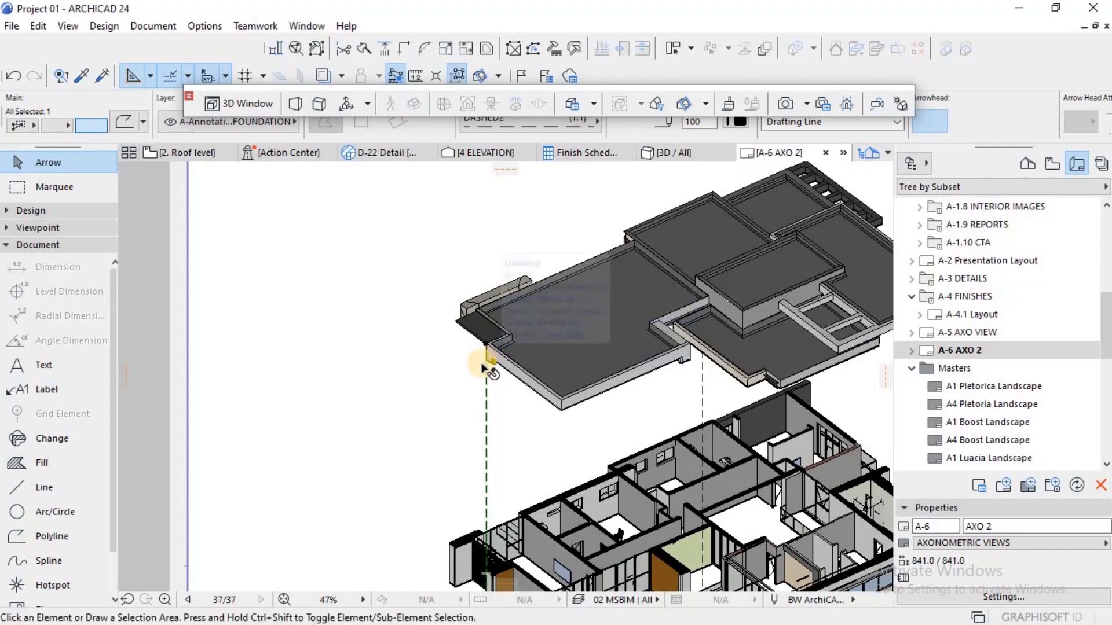
key(ctrl+shift+d)
click(471, 393)
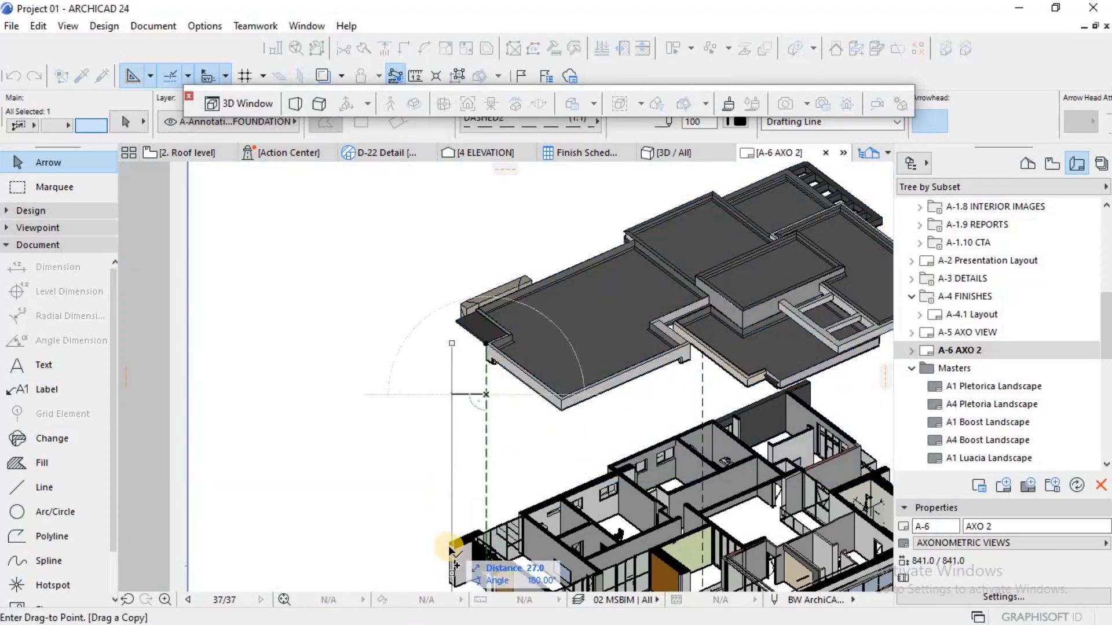
scroll(455, 547, up, 3)
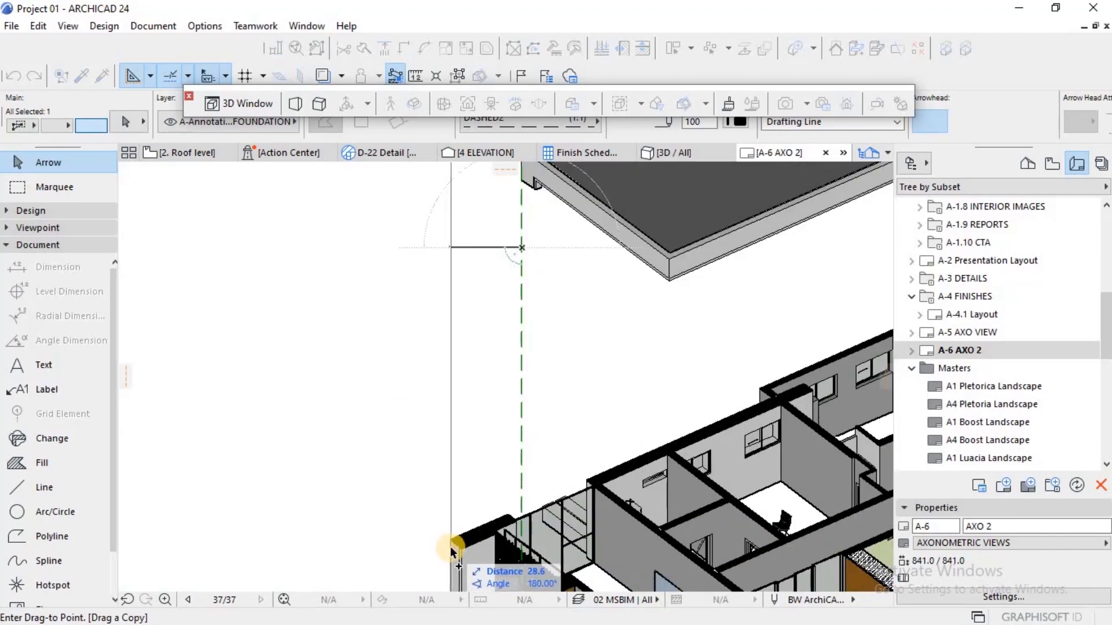
scroll(455, 547, up, 4)
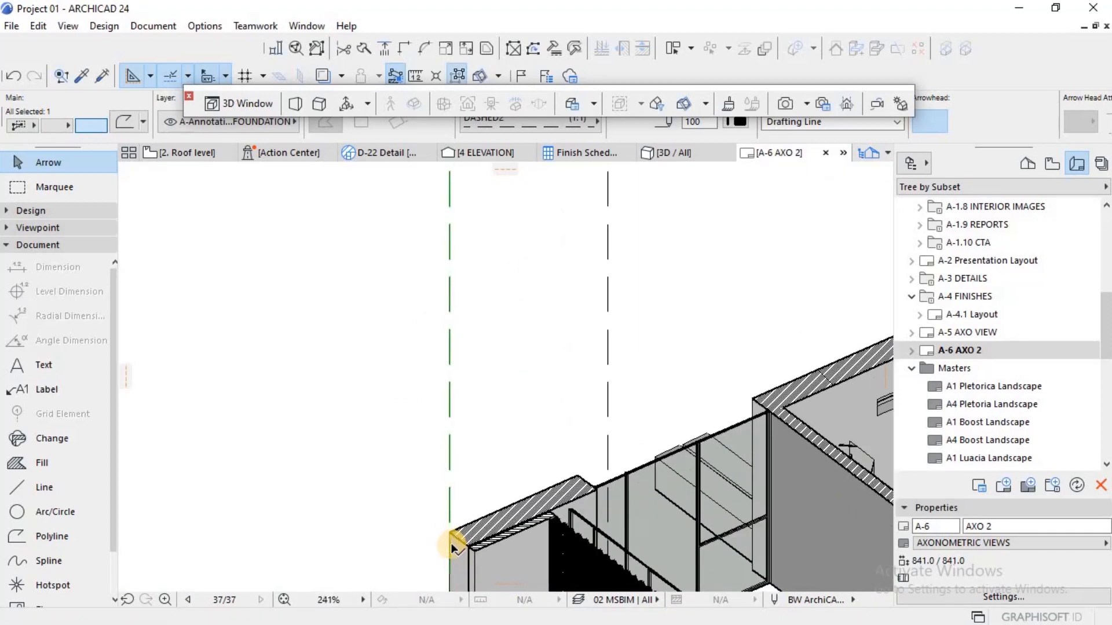
scroll(447, 531, up, 5)
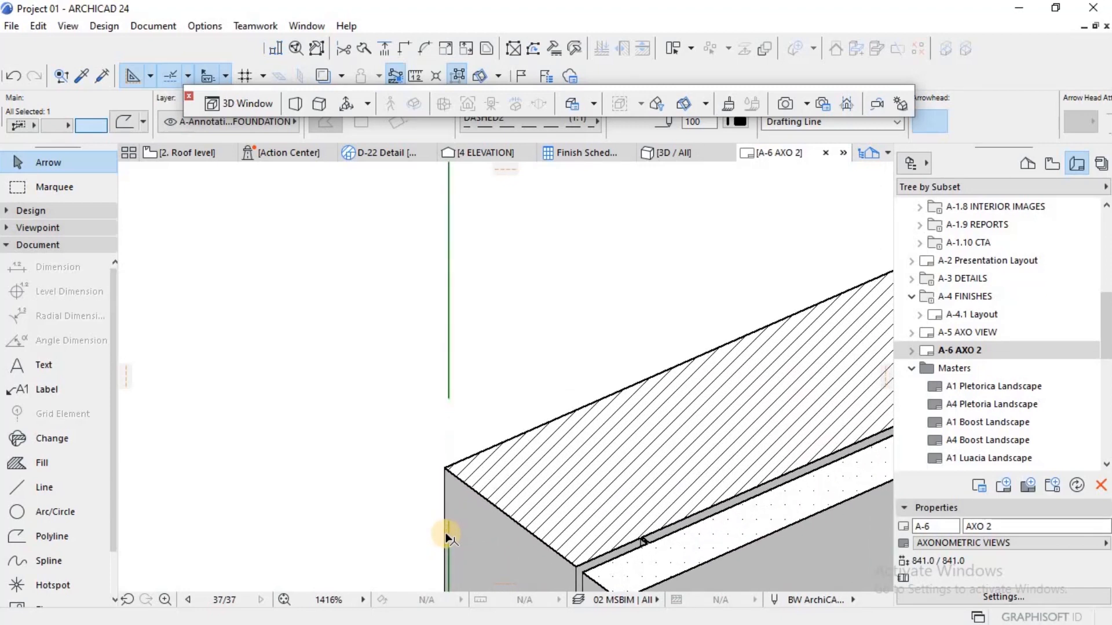
Step: Align the copied left dashed line exactly with the leftmost wall corner of the first floor drawing
scroll(446, 532, up, 1)
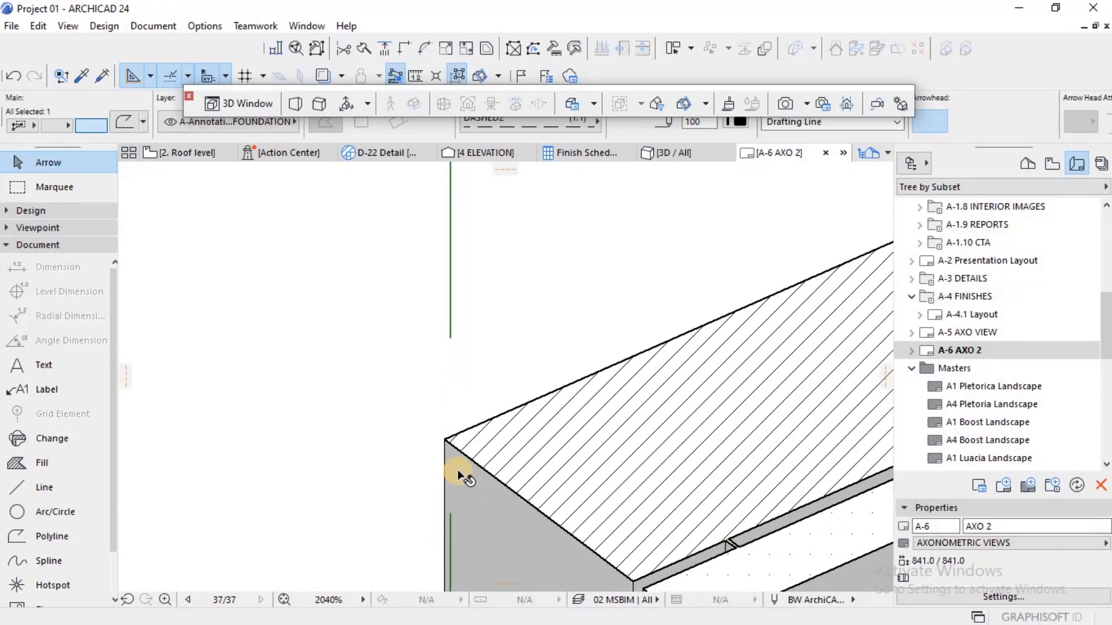
key(ctrl+d)
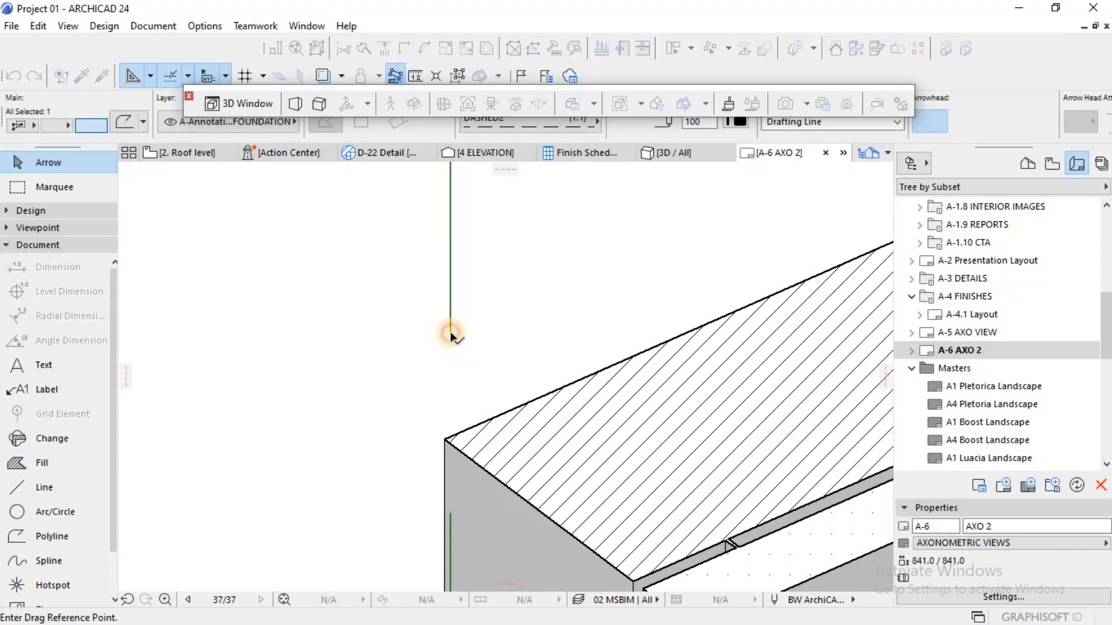
click(450, 332)
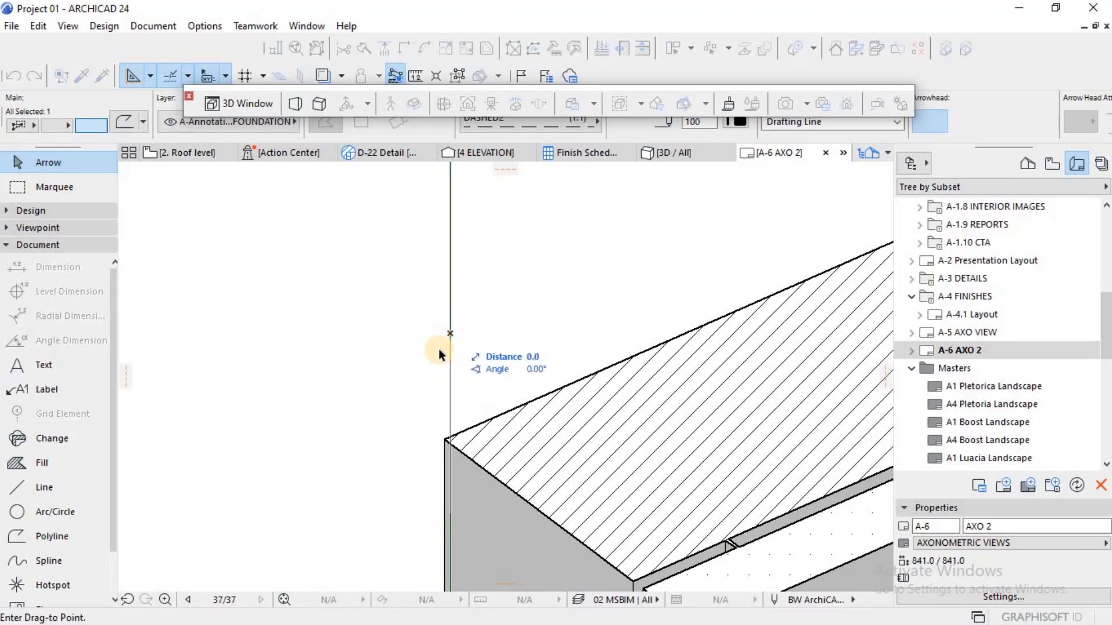
click(446, 441)
scroll(500, 431, down, 15)
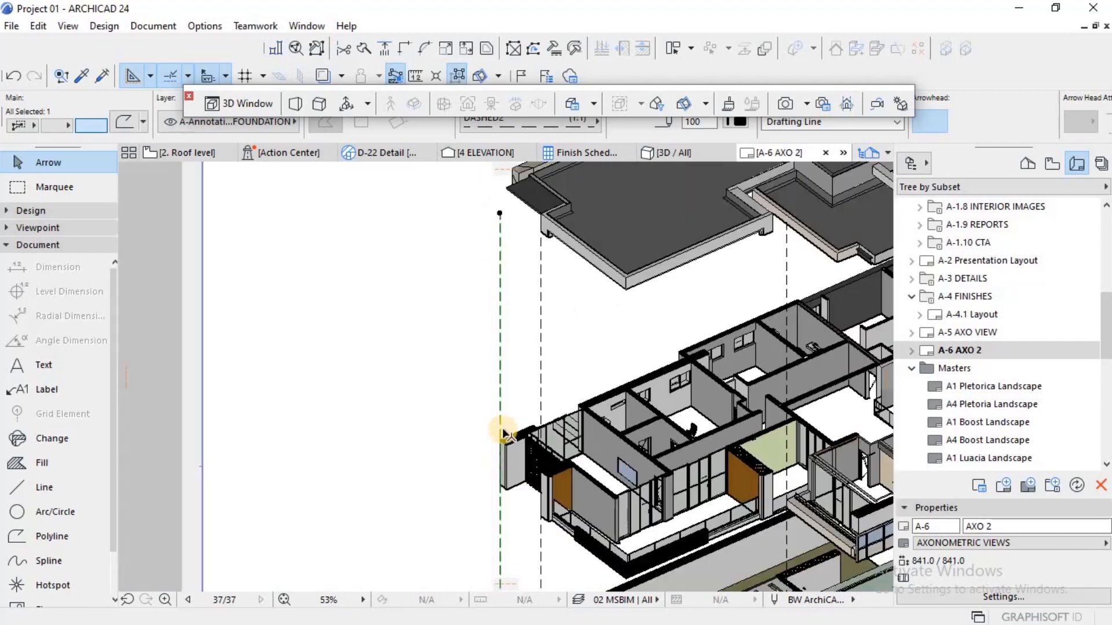
Step: Move the copied leftmost dashed line by its lower endpoint to the front corner of the ground floor drawing's left wing
scroll(505, 428, down, 3)
scroll(504, 320, up, 2)
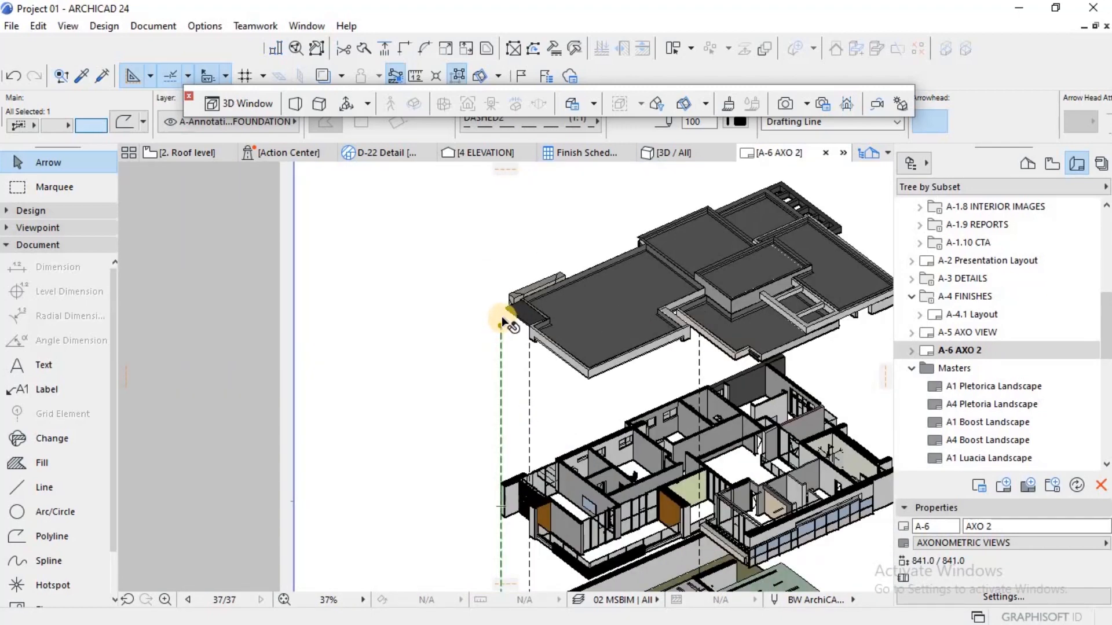
scroll(497, 370, down, 4)
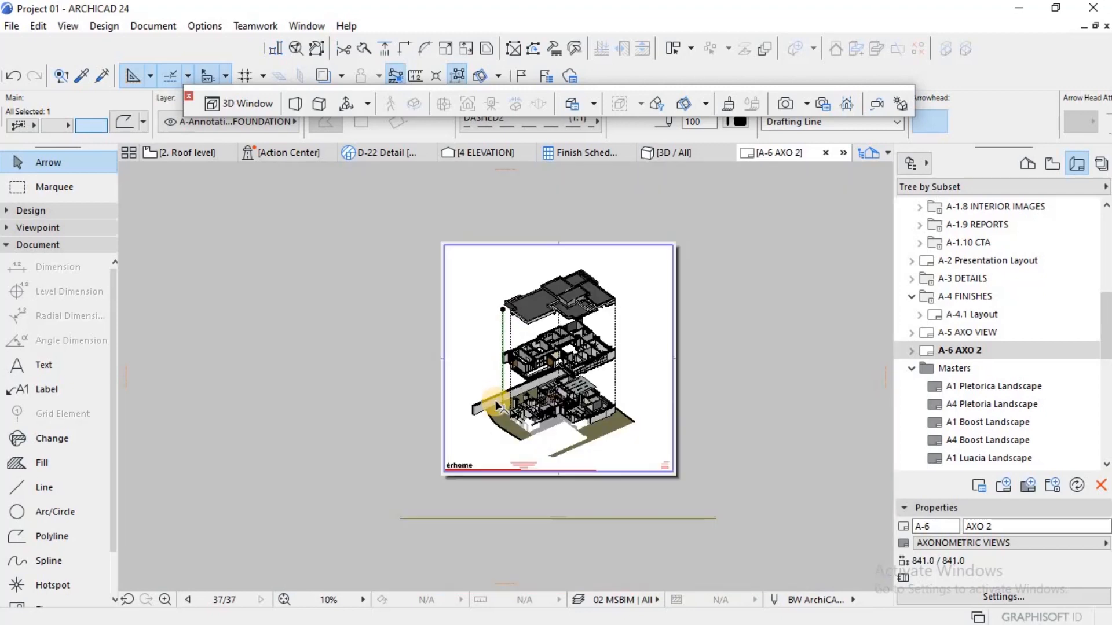
scroll(499, 402, up, 5)
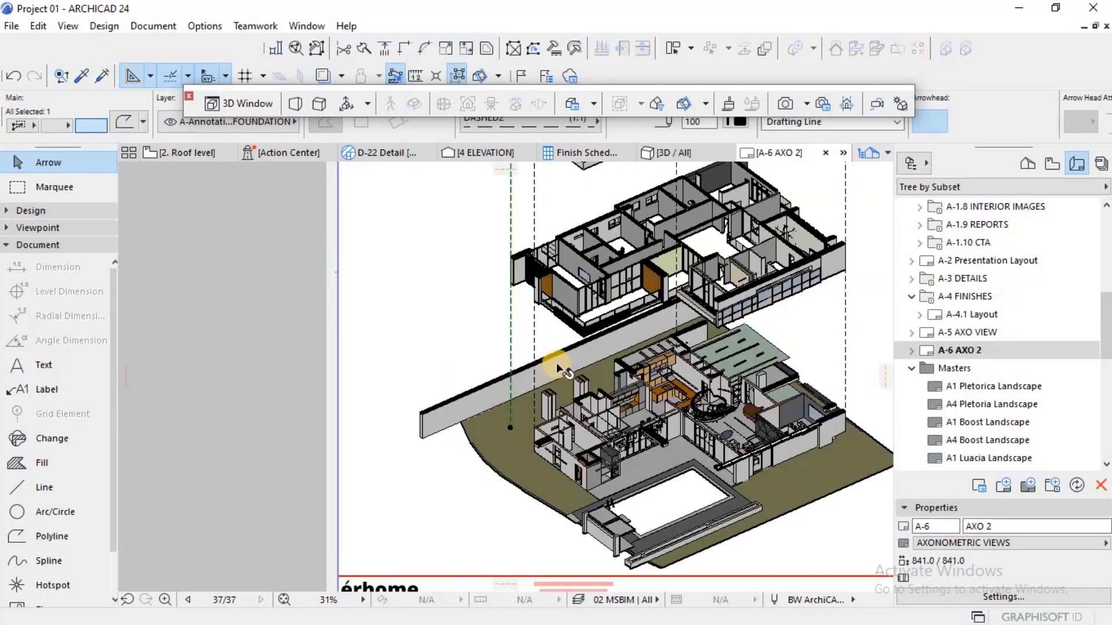
scroll(586, 465, down, 1)
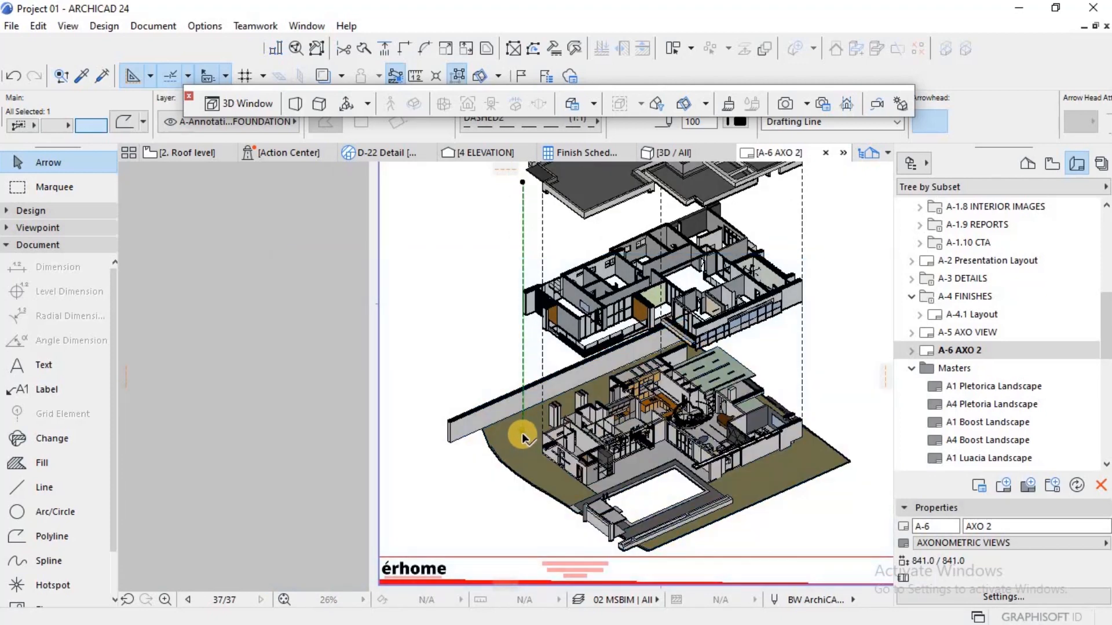
key(ctrl+d)
click(523, 433)
scroll(591, 480, up, 5)
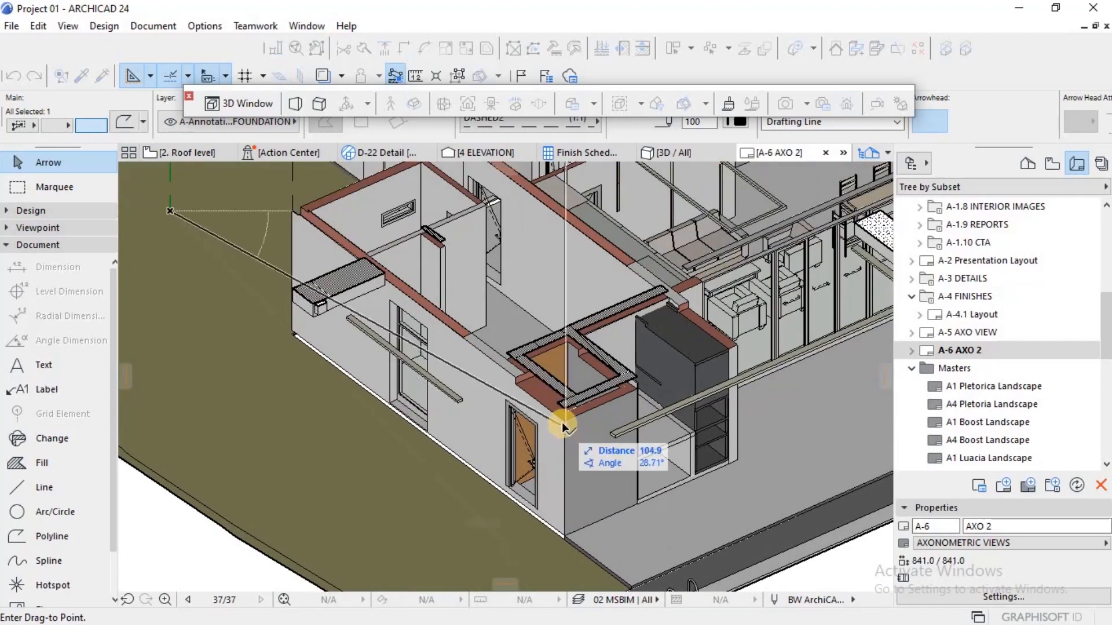
click(565, 438)
scroll(566, 460, down, 10)
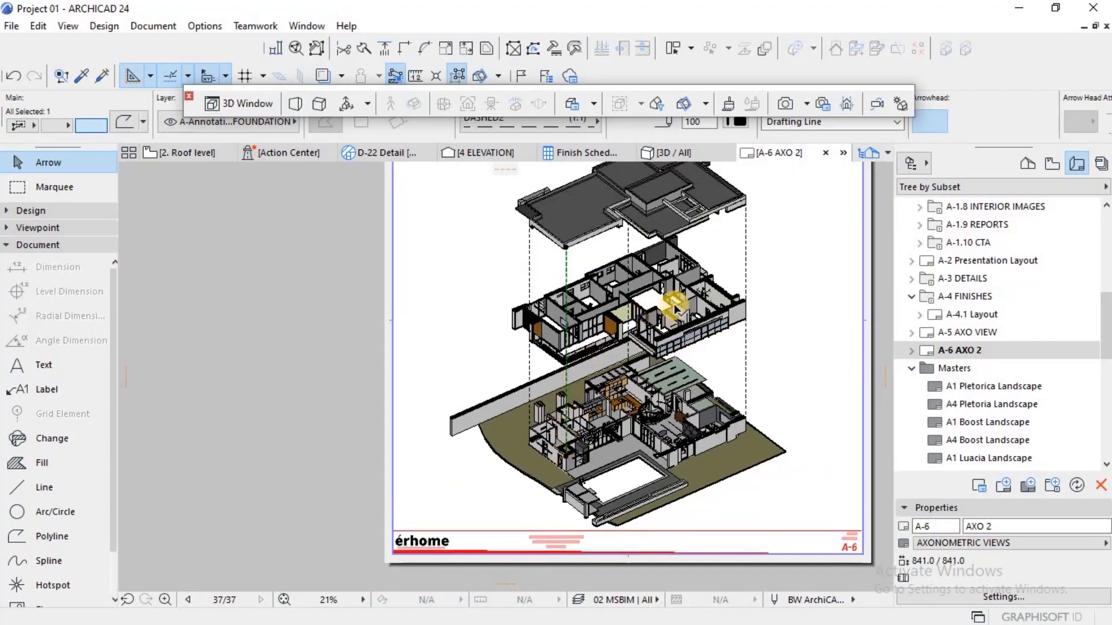
key(Escape)
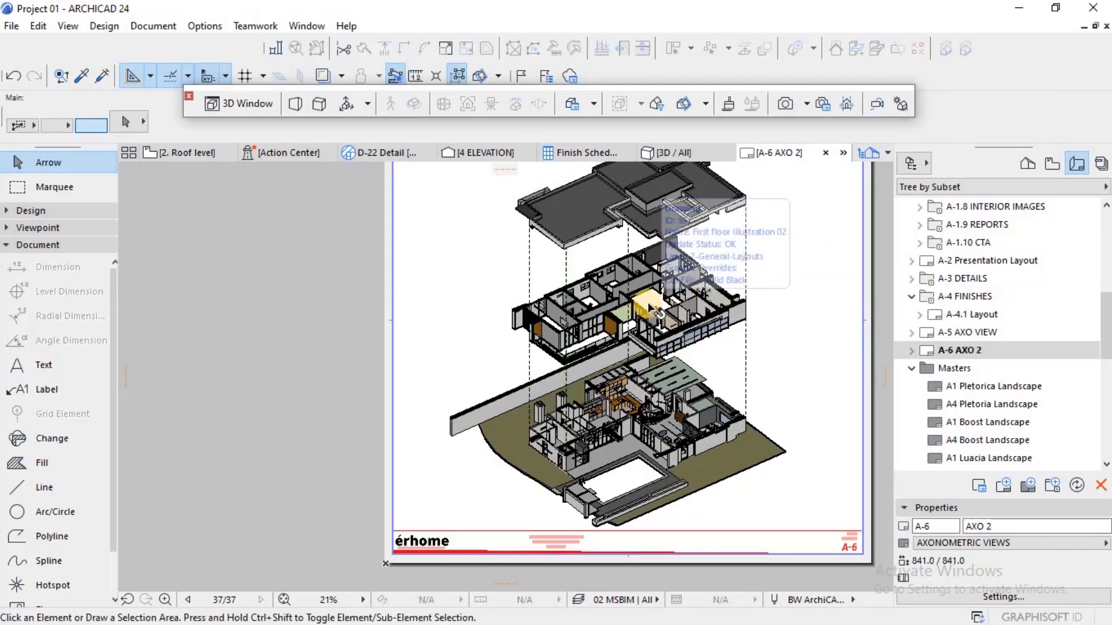
Step: Examine how the dashed guides connect the three stacked drawings across the whole layout
scroll(689, 220, down, 2)
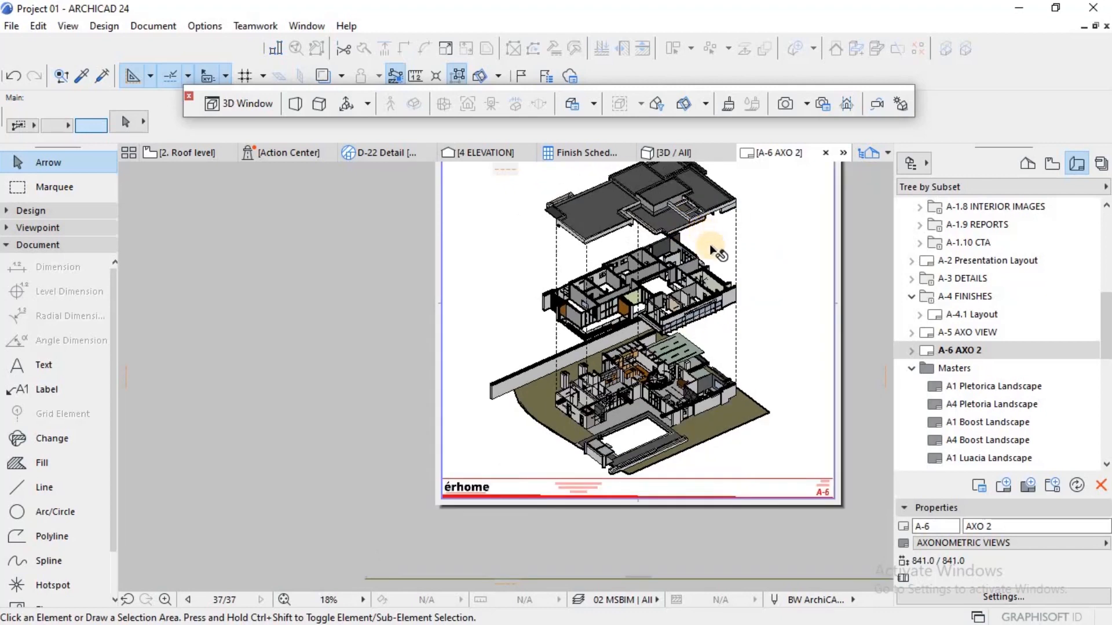
scroll(701, 331, down, 3)
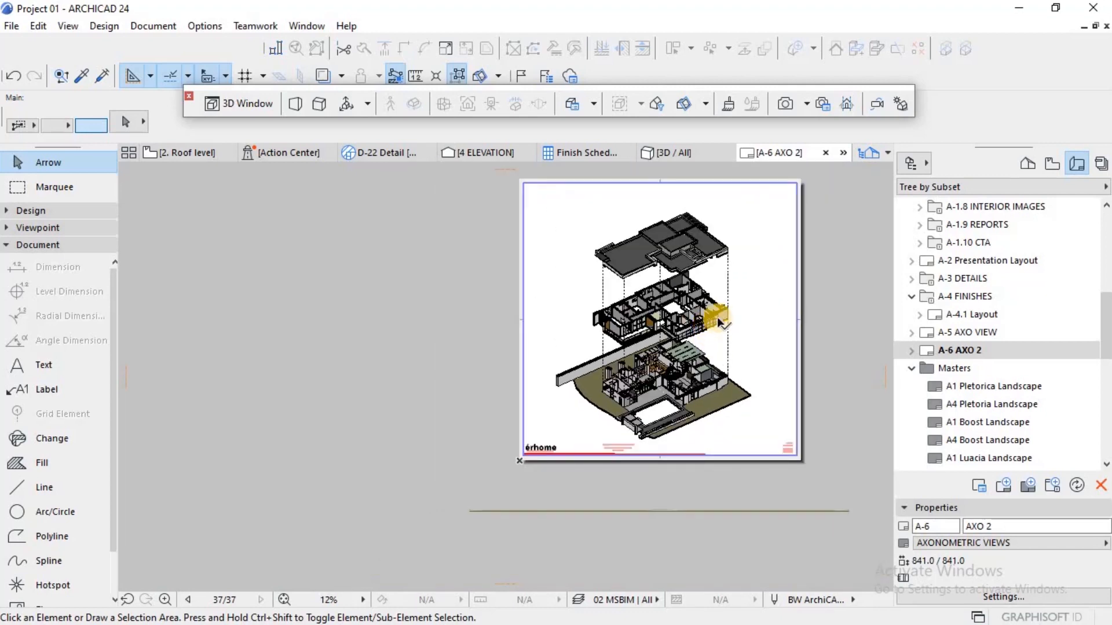
scroll(718, 316, up, 4)
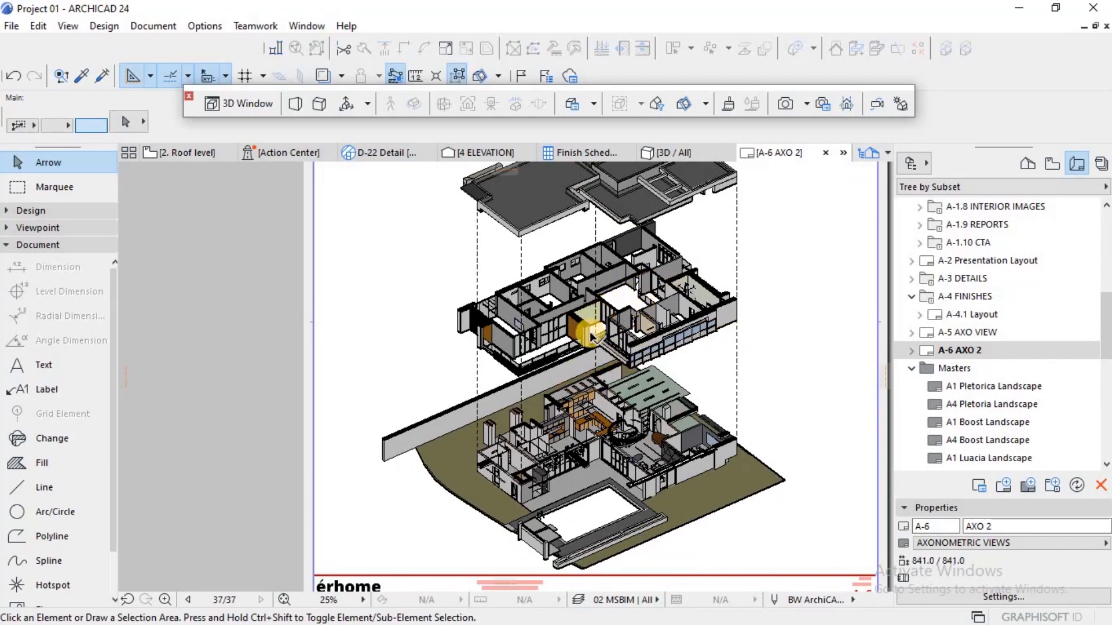
scroll(590, 336, down, 2)
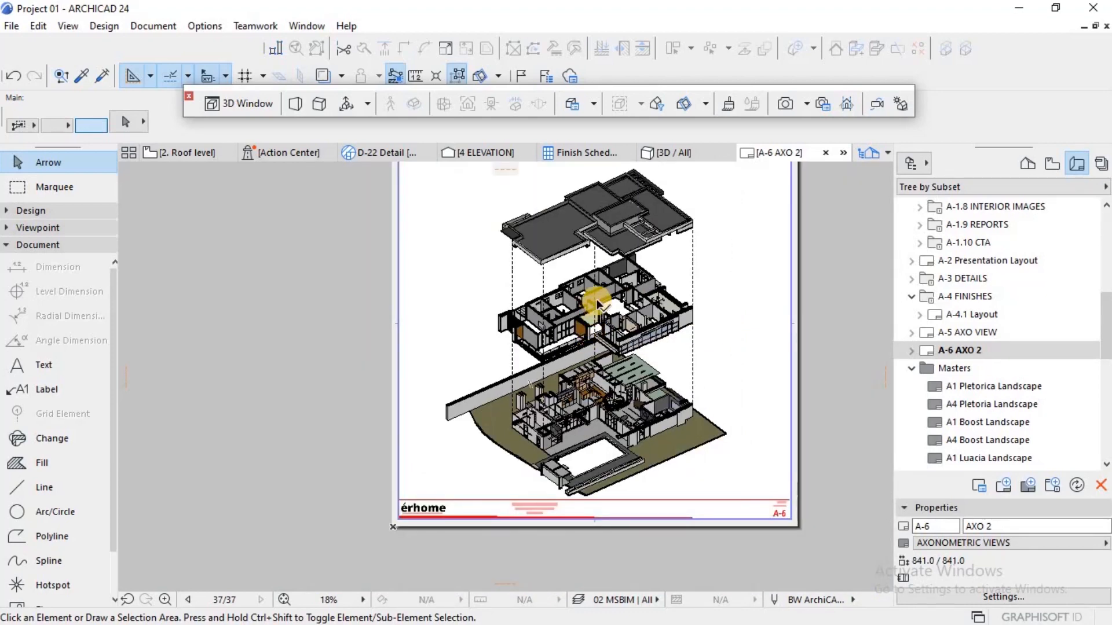
scroll(595, 426, down, 1)
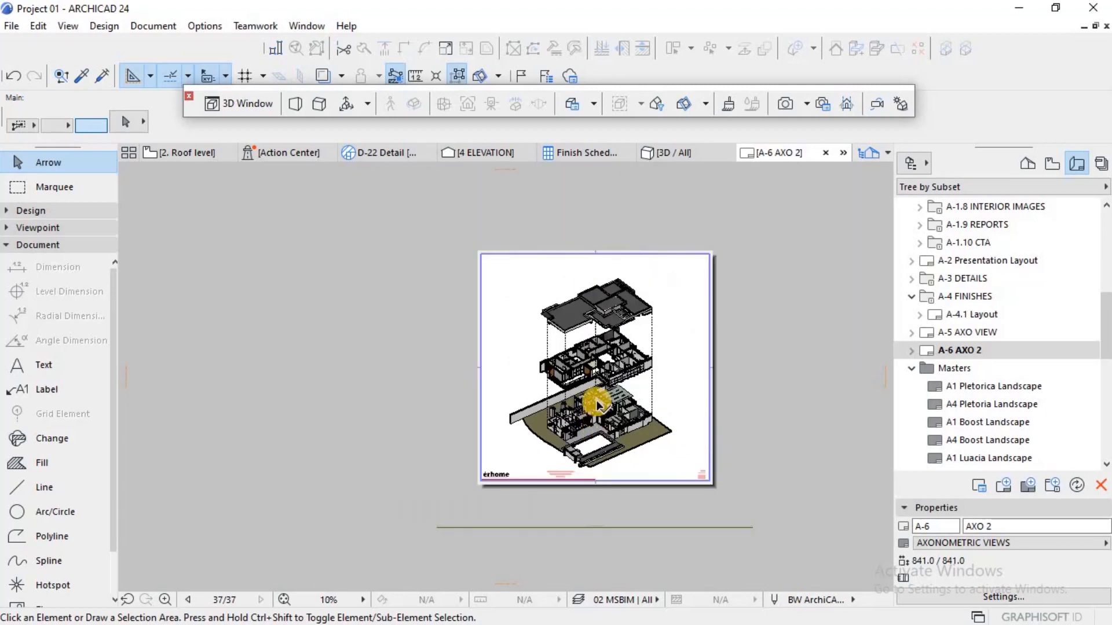
scroll(602, 381, up, 2)
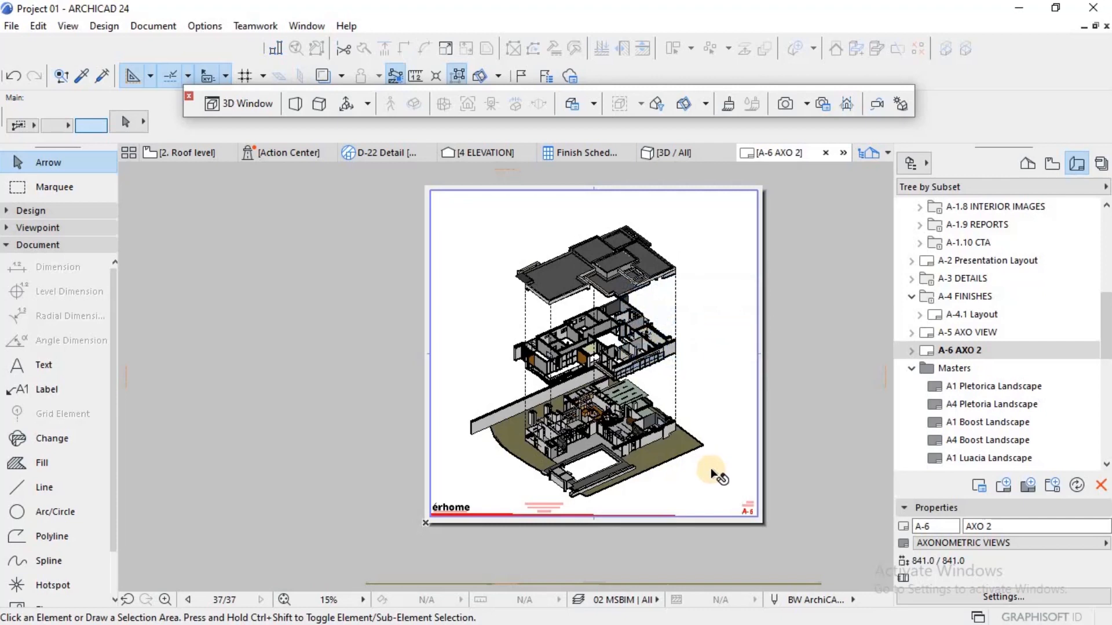
mouse_move(700, 458)
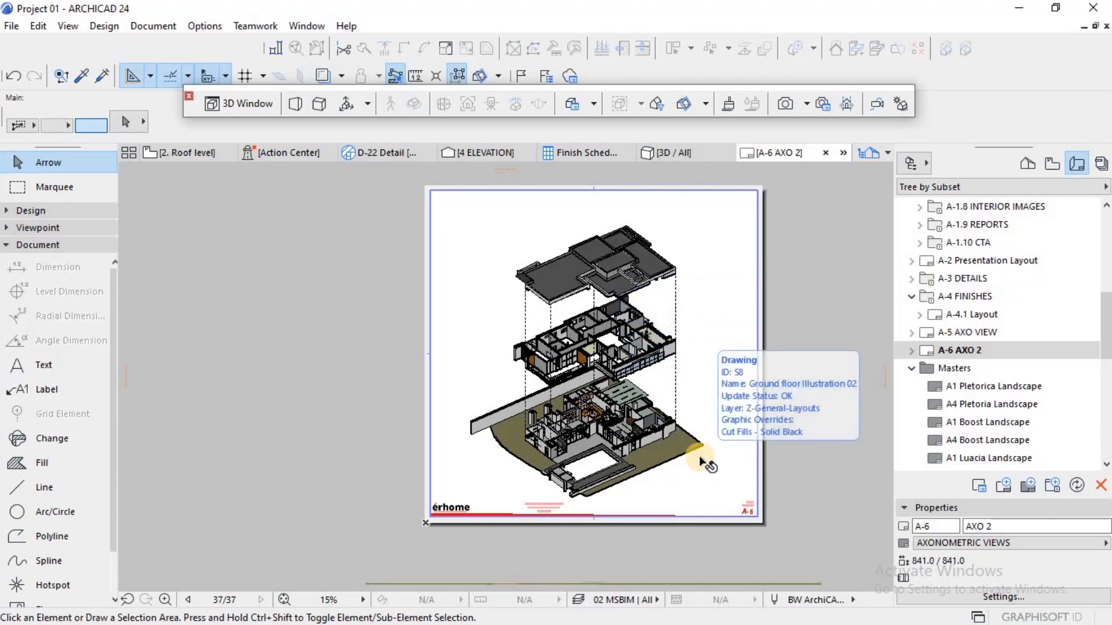
Step: Copy the centre dashed line about 50 mm horizontally right to the front corner of the first floor drawing's right wing
scroll(634, 381, up, 2)
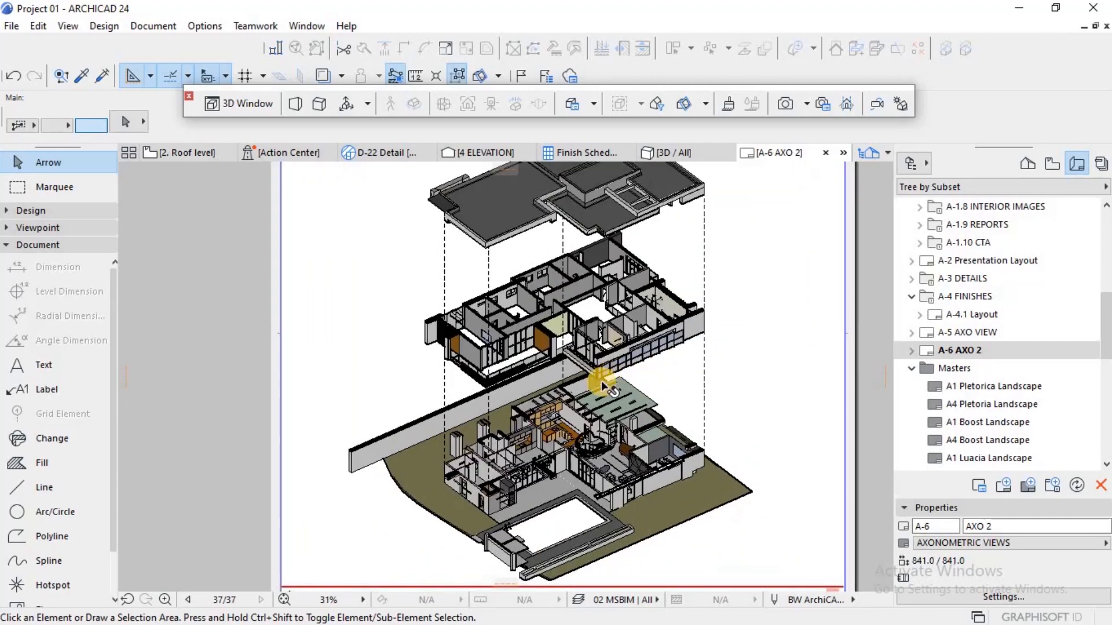
scroll(601, 381, up, 1)
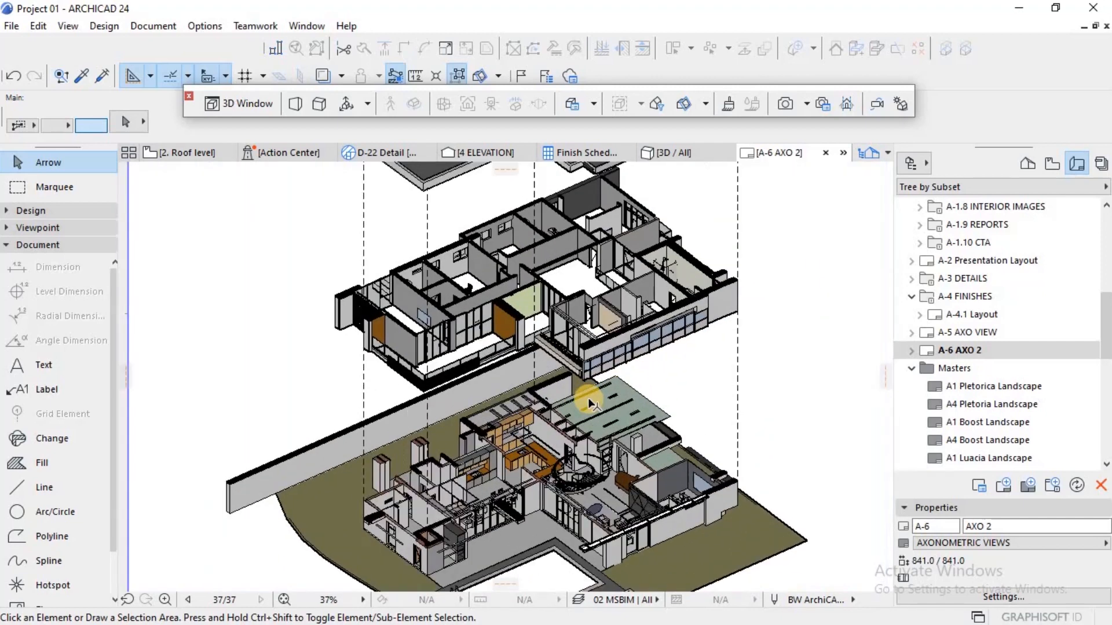
click(533, 370)
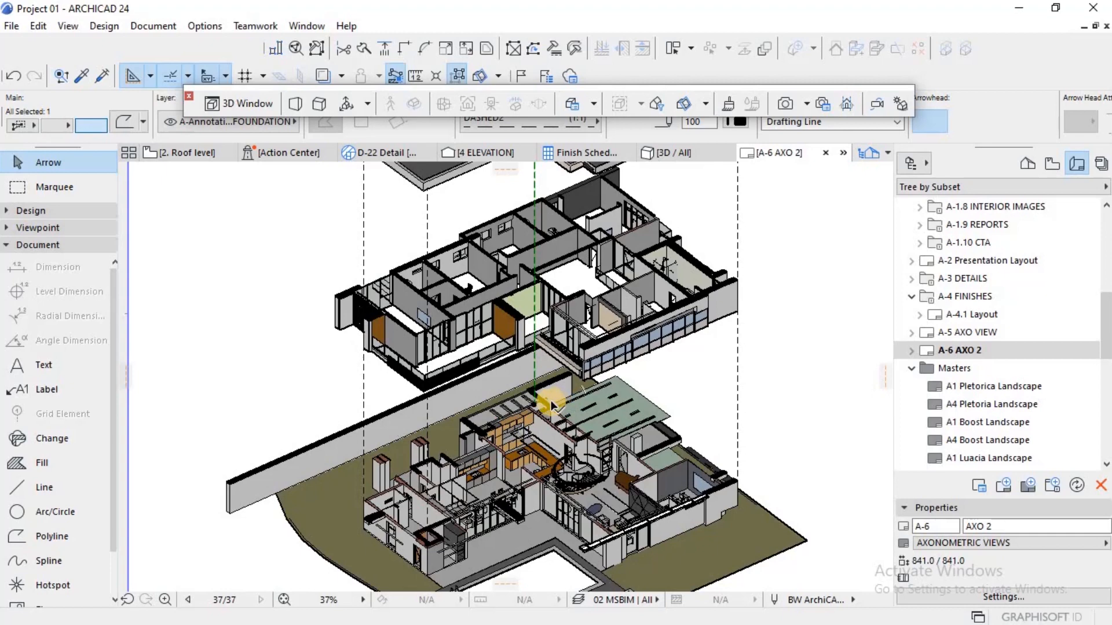
key(ctrl+alt+d)
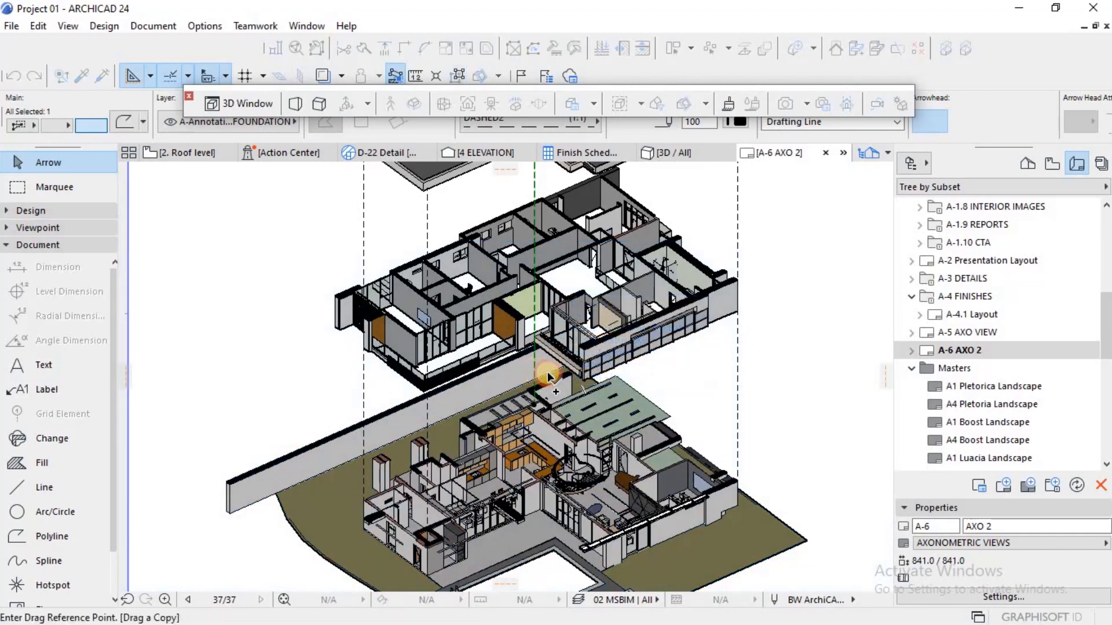
click(534, 371)
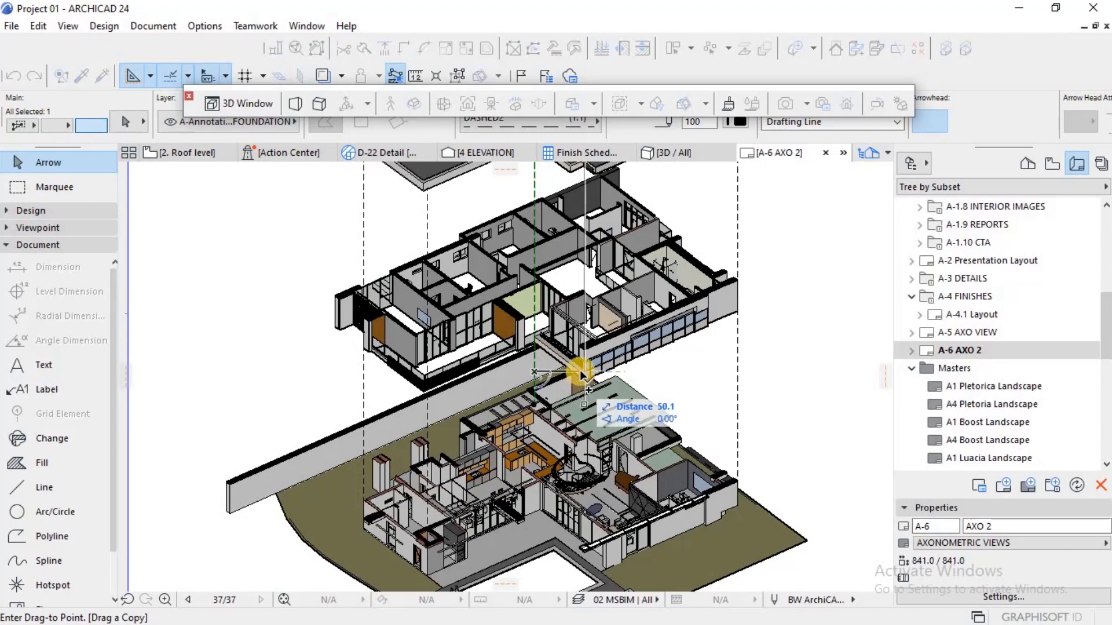
scroll(578, 373, up, 5)
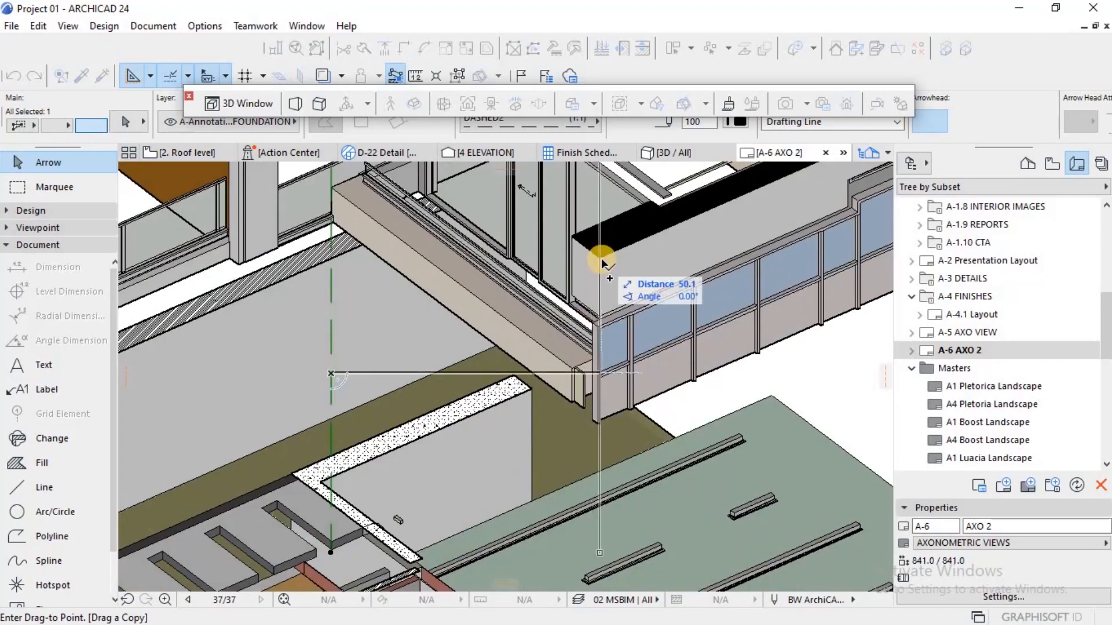
click(599, 268)
scroll(595, 288, down, 5)
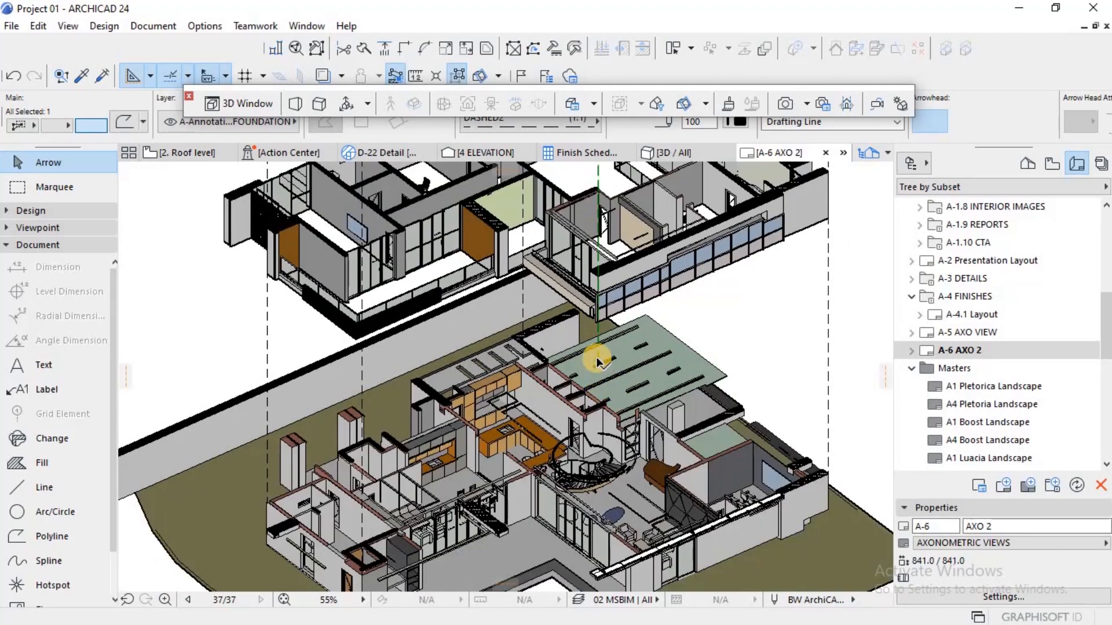
Step: Extend the new dashed line's lower endpoint straight down to the front facade of the ground floor drawing
click(598, 360)
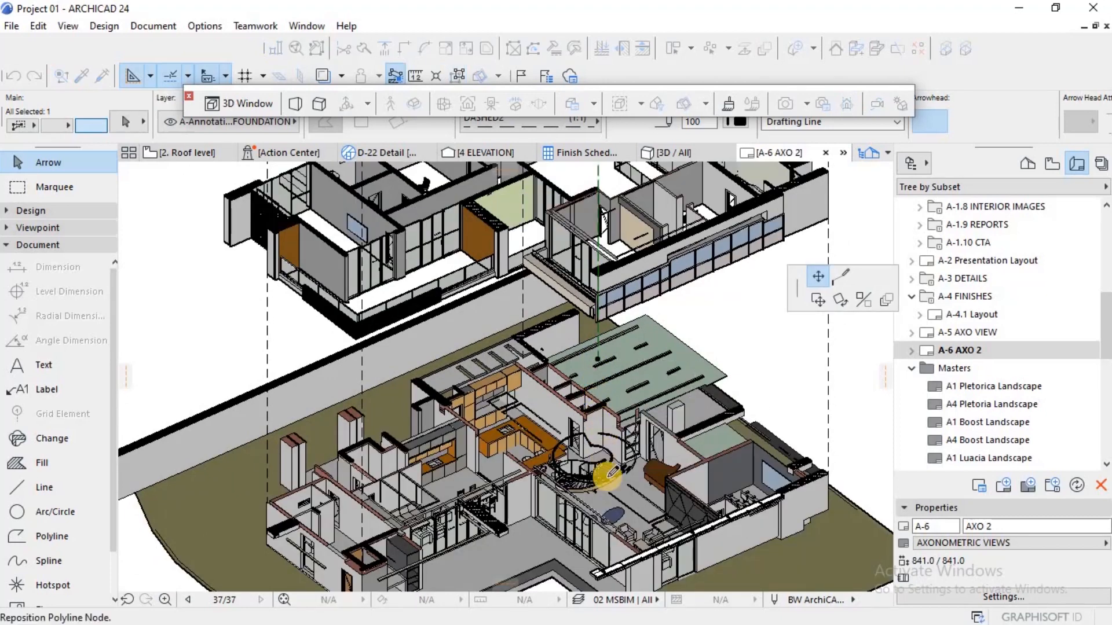
scroll(606, 472, down, 5)
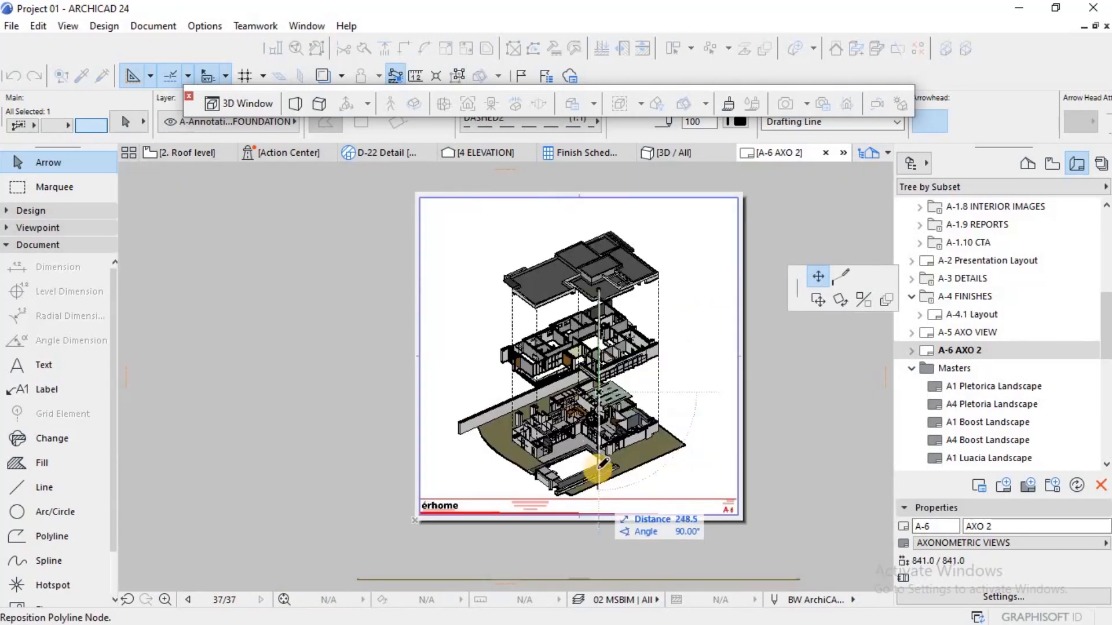
scroll(596, 452, up, 2)
scroll(598, 447, up, 7)
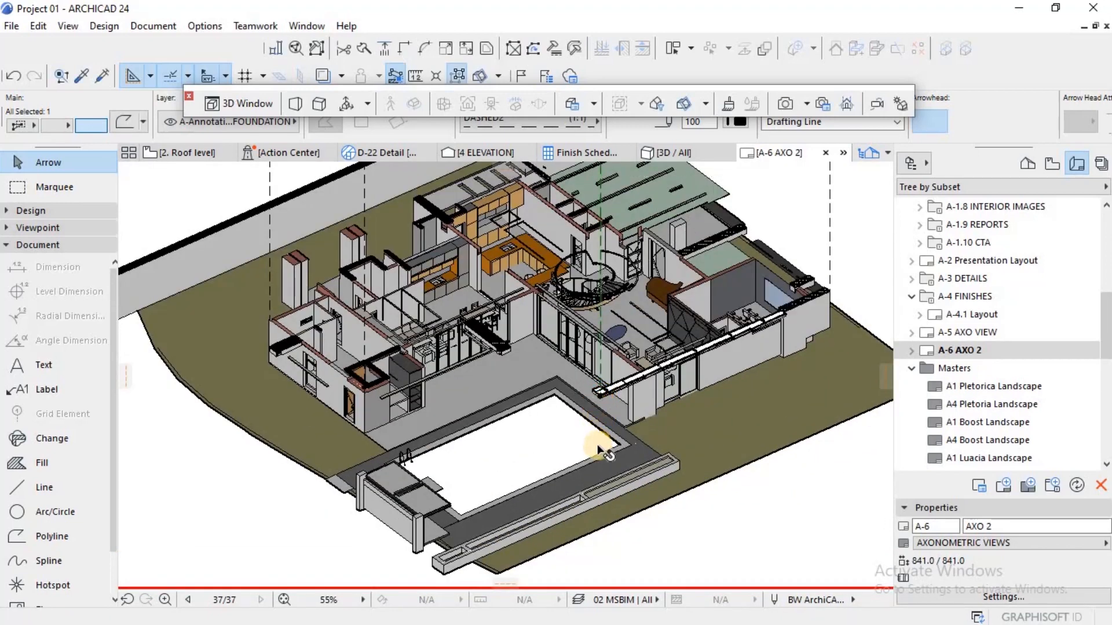
Step: Lower the new dashed line's upper endpoint to the front edge of the roof drawing
scroll(597, 443, down, 3)
scroll(597, 444, down, 2)
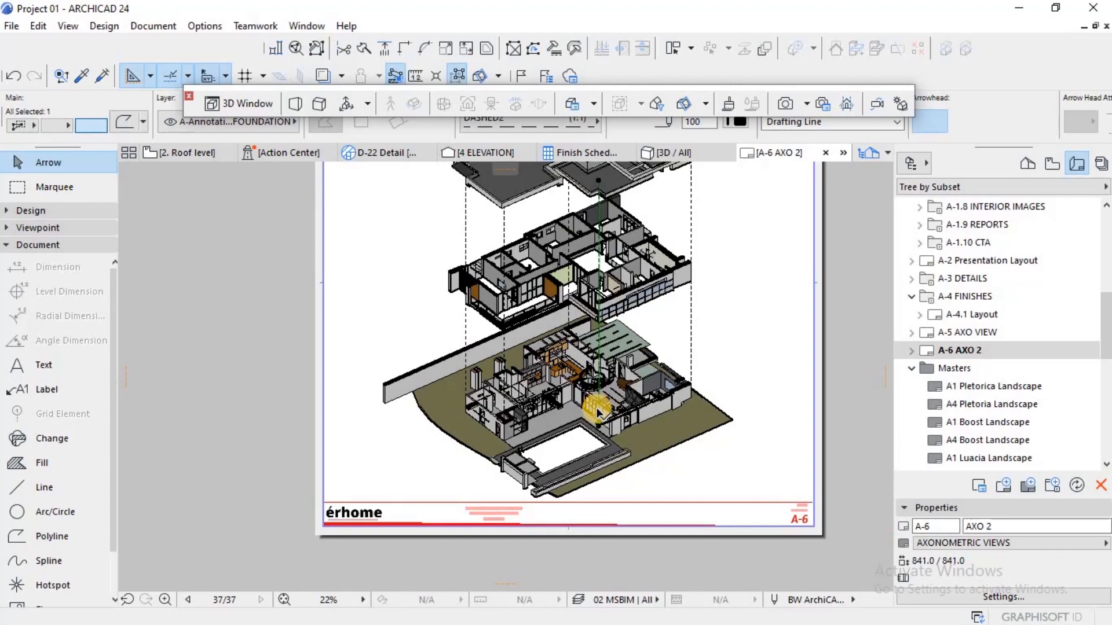
scroll(598, 412, down, 2)
scroll(593, 288, up, 4)
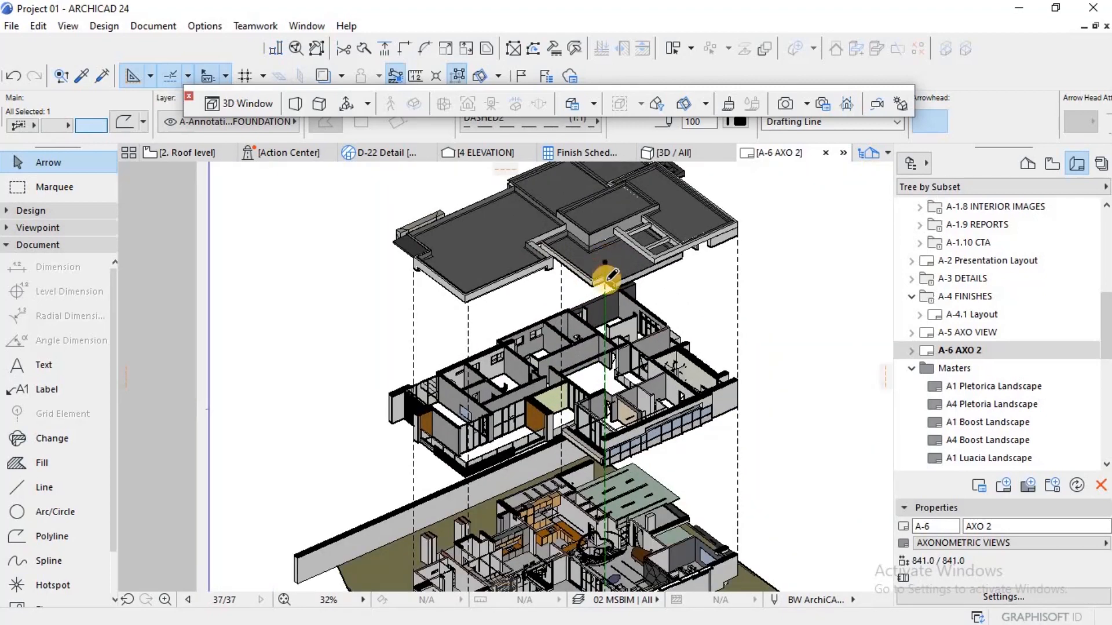
click(606, 276)
click(606, 299)
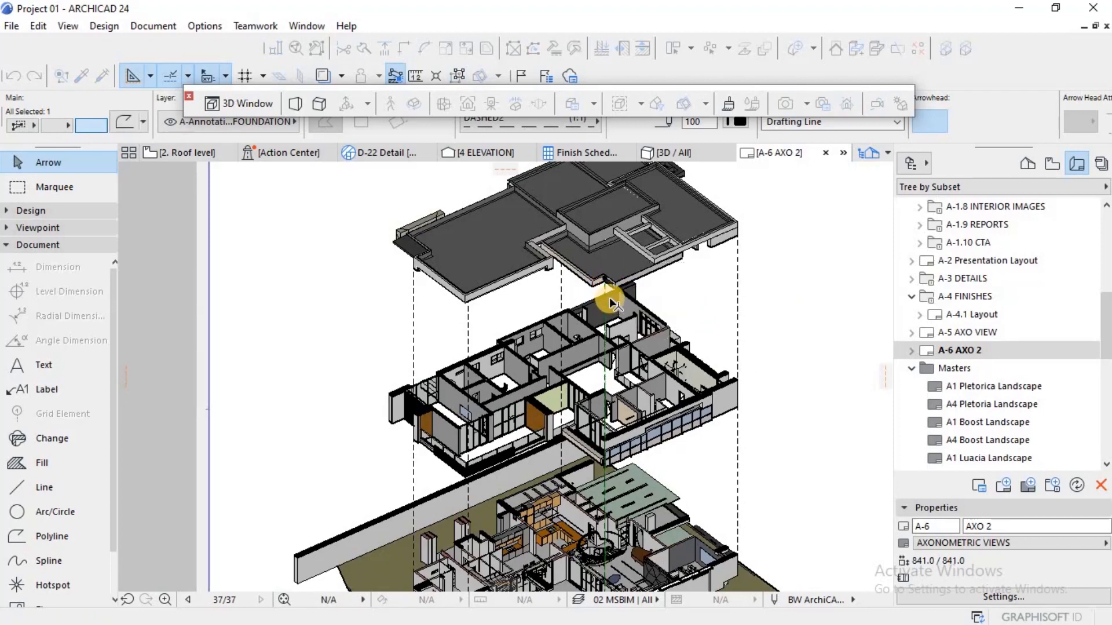
key(Escape)
Step: Pull the left and right frame edges of the ground floor drawing inward so they sit inside the sheet border
scroll(593, 300, down, 2)
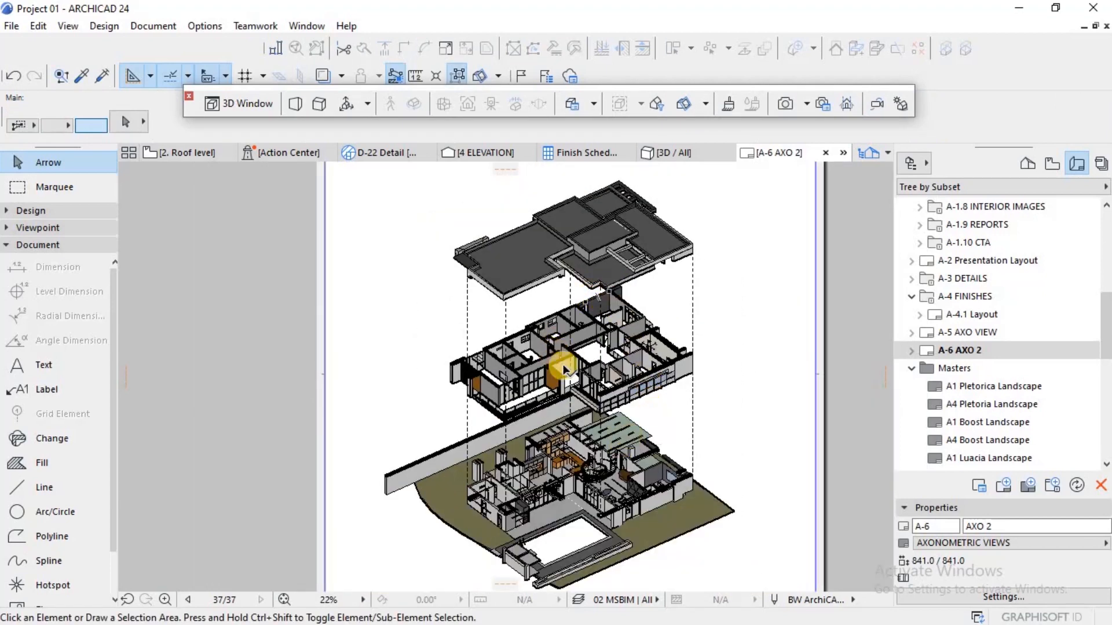
scroll(586, 421, down, 2)
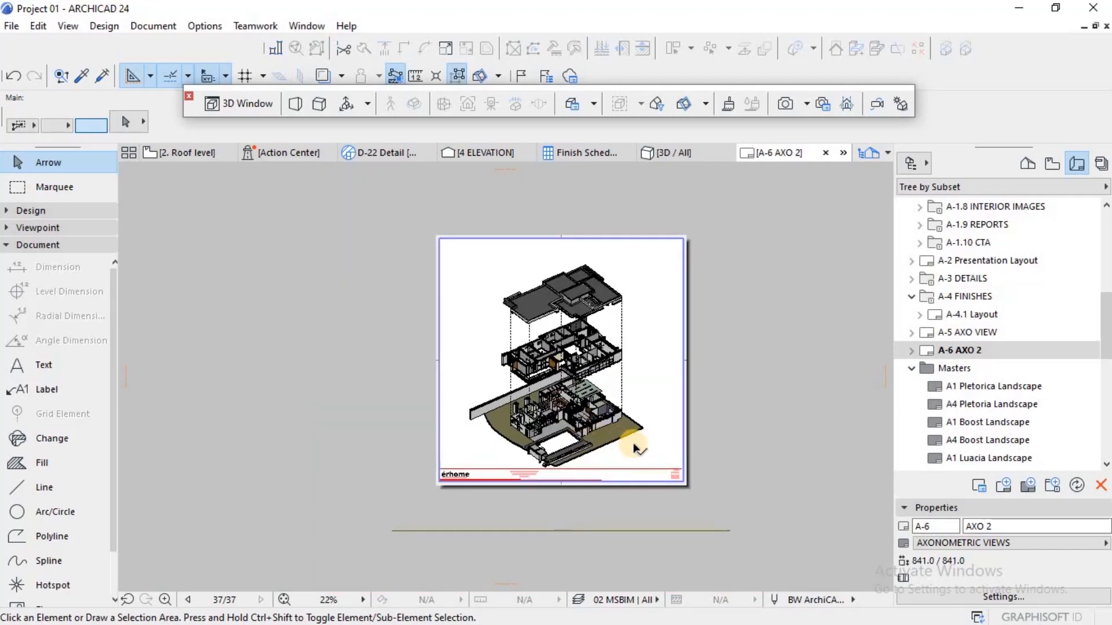
scroll(637, 449, up, 2)
click(643, 428)
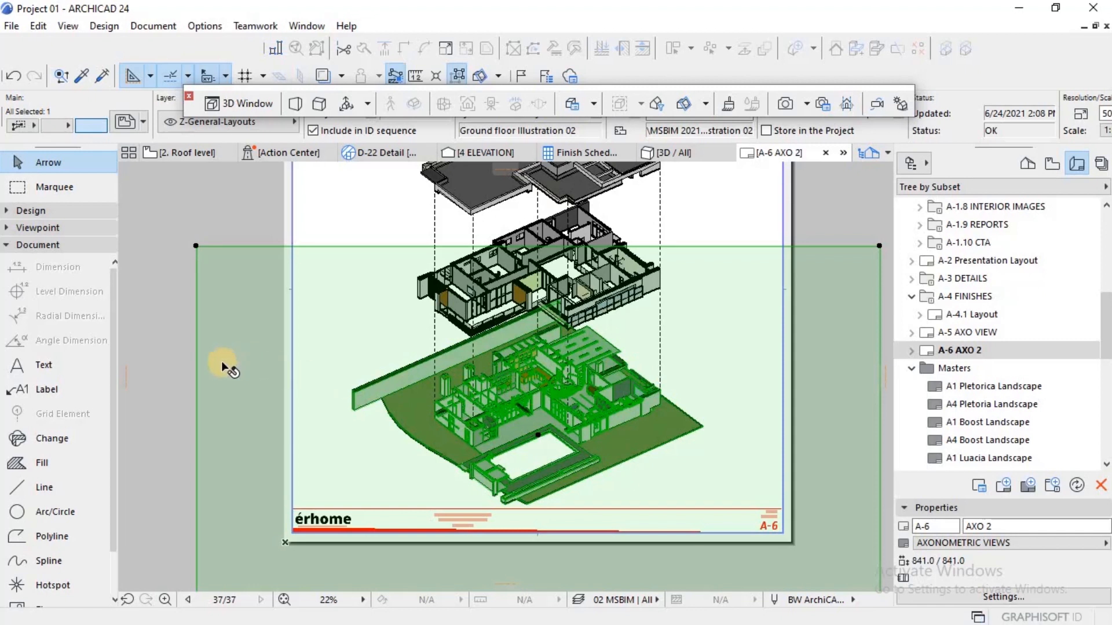
click(196, 345)
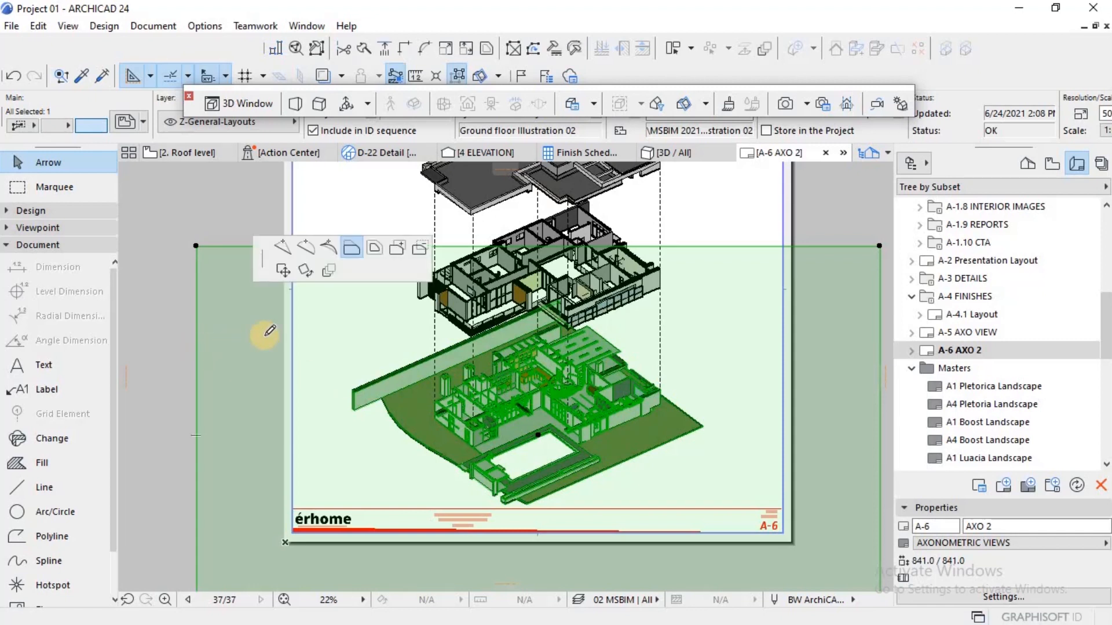
click(296, 261)
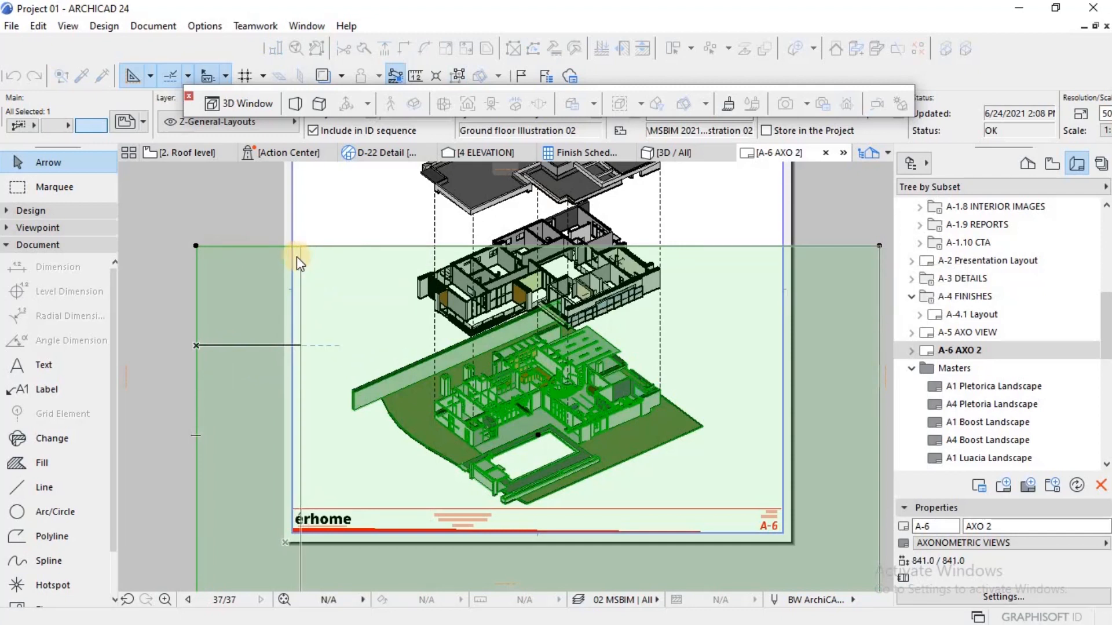
click(879, 280)
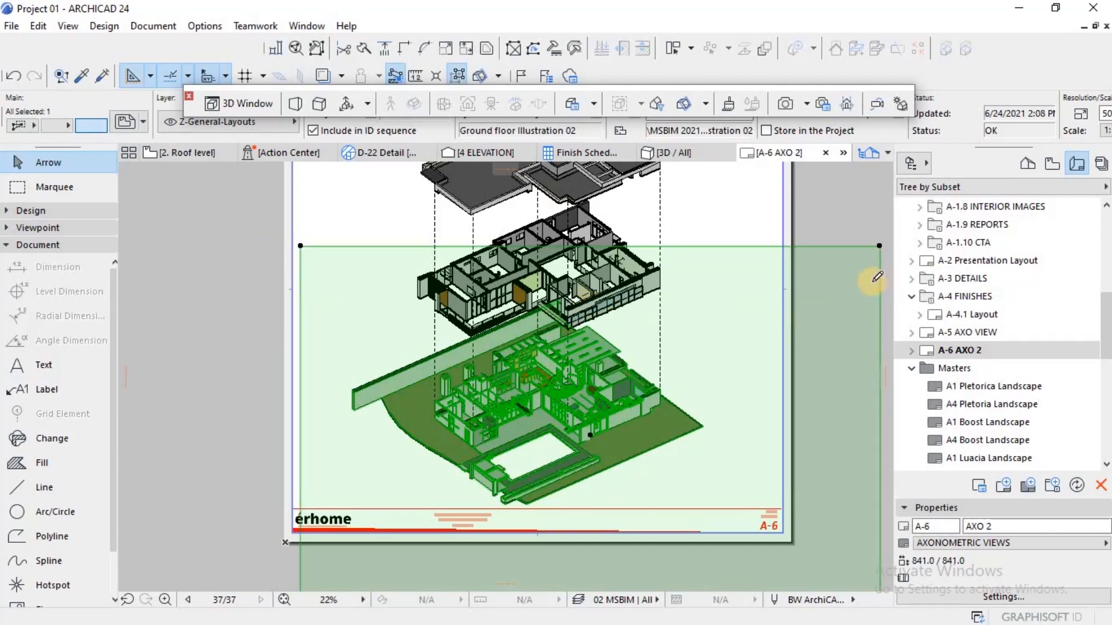
click(771, 260)
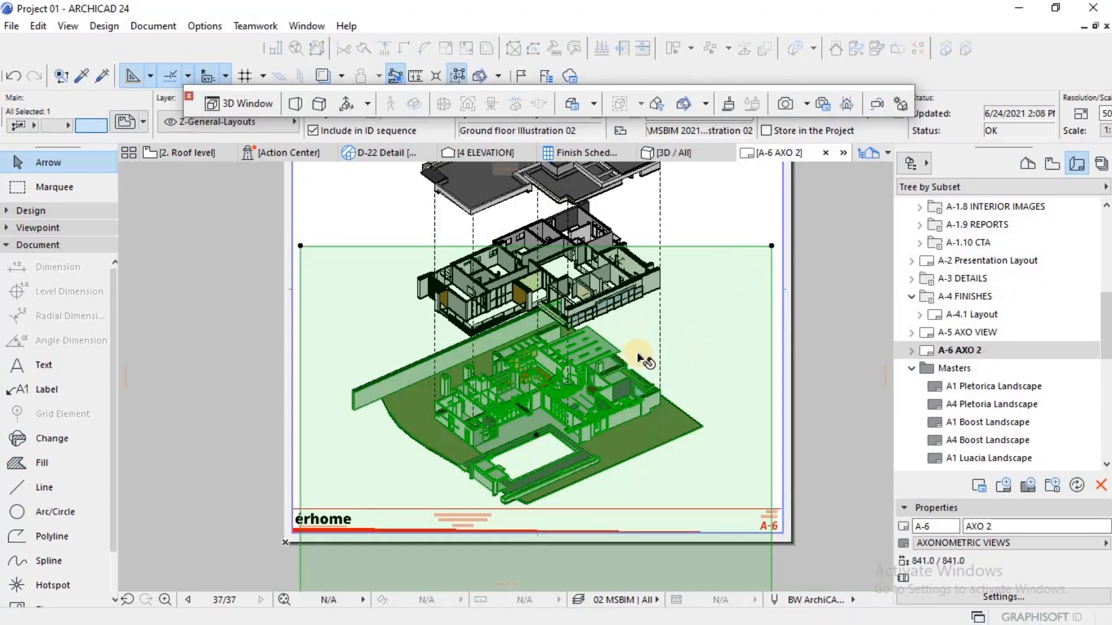
Step: Raise the ground floor drawing's lower frame edge about 202 mm to just above the title block line
scroll(643, 359, down, 2)
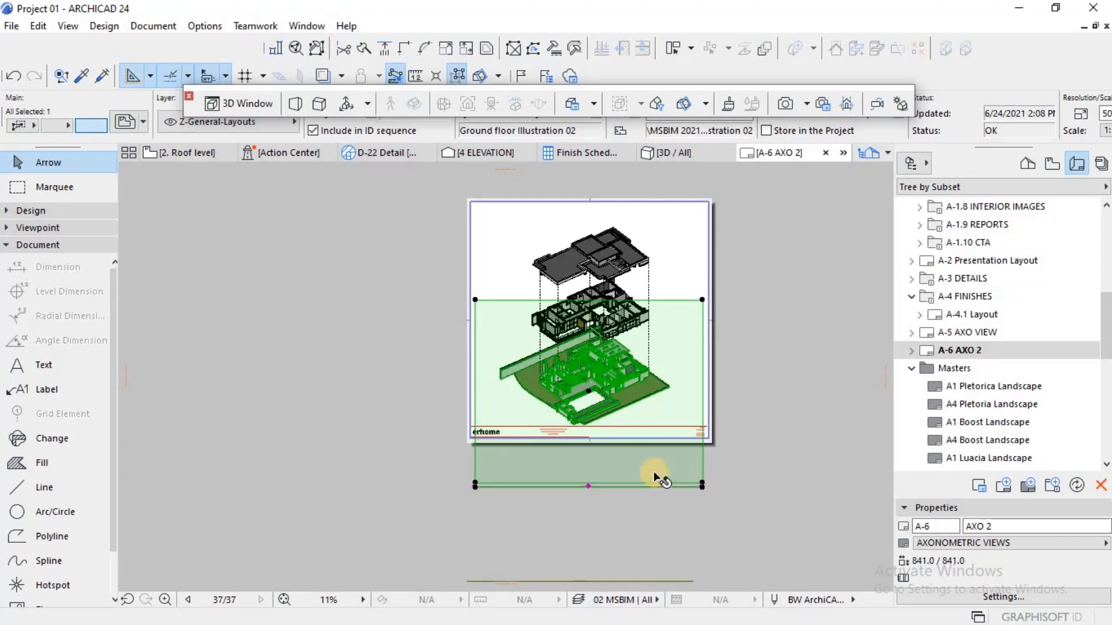
scroll(653, 474, up, 2)
click(642, 489)
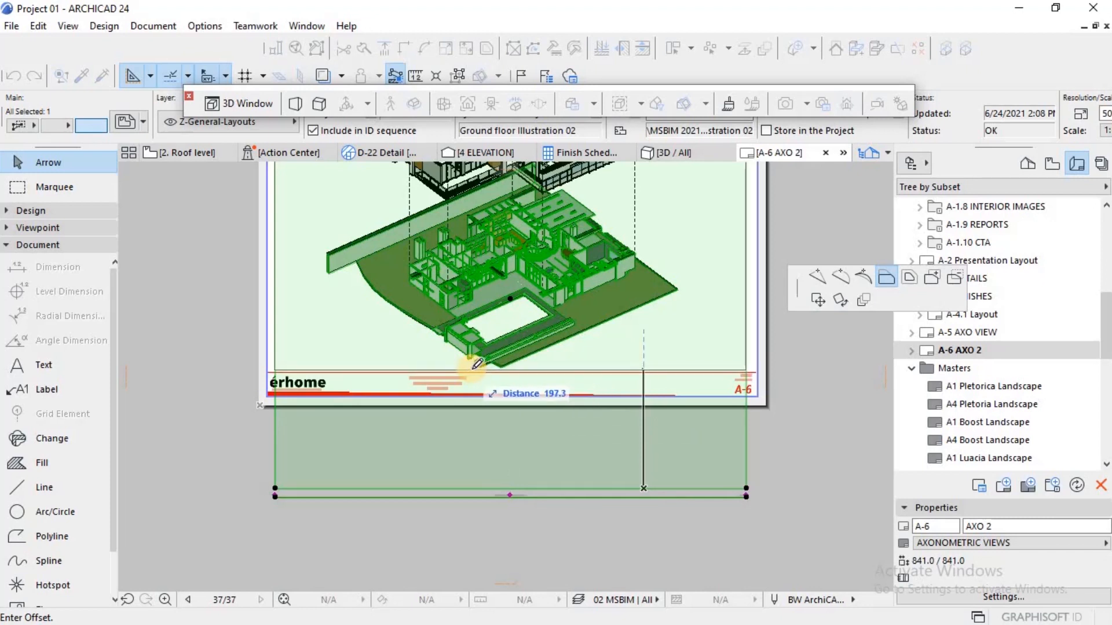
scroll(472, 365, up, 1)
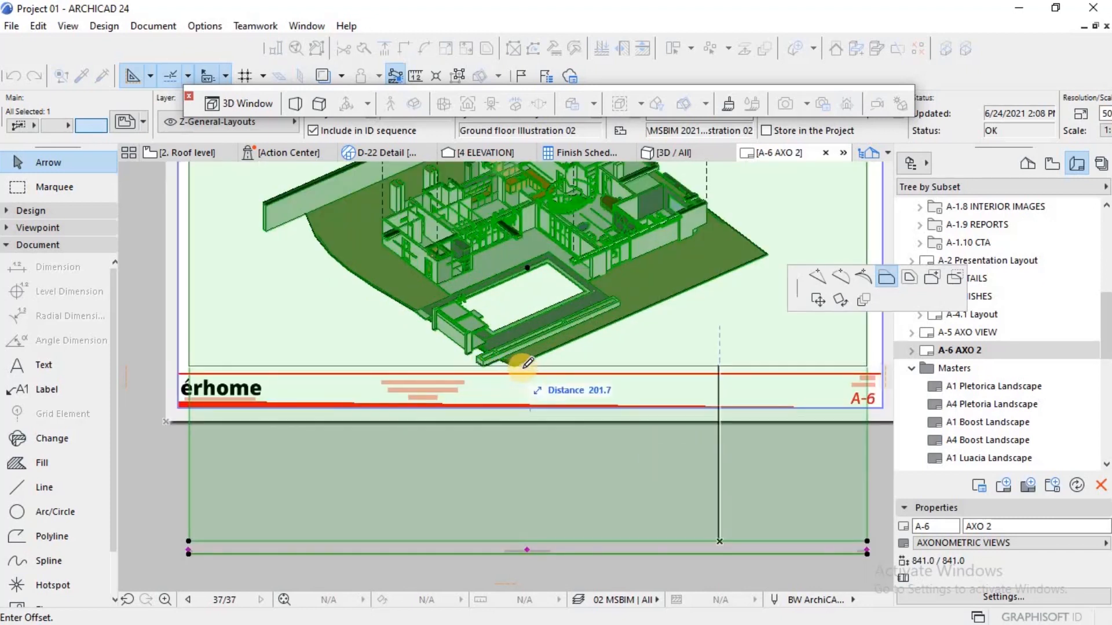
click(521, 367)
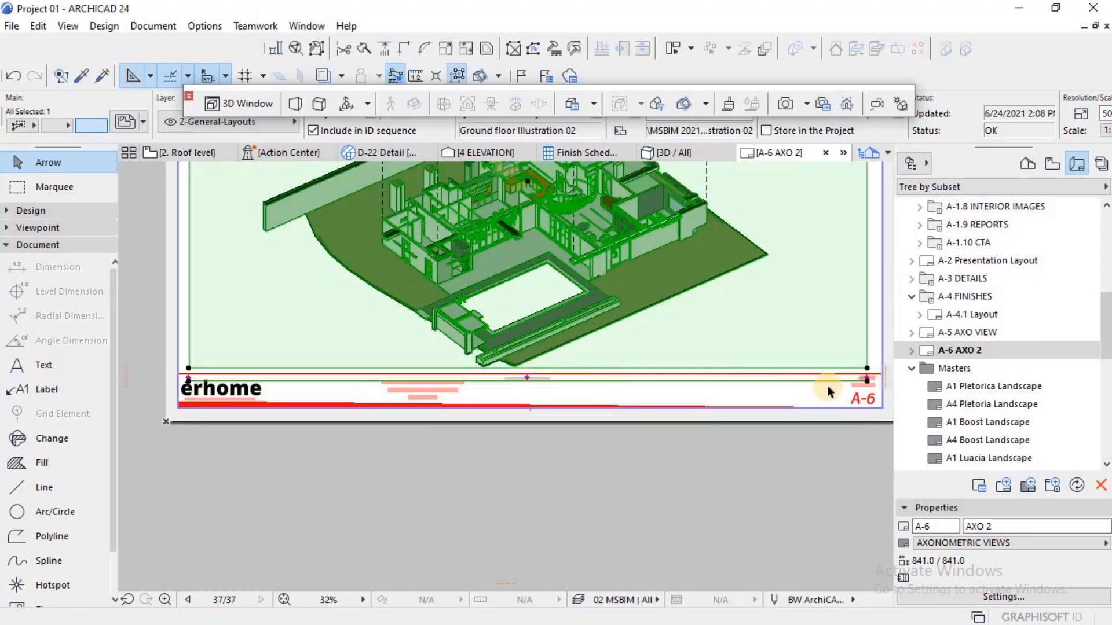
Step: Move the ground floor drawing's title straight down out of the title block to below the sheet, and deselect the drawing
click(867, 381)
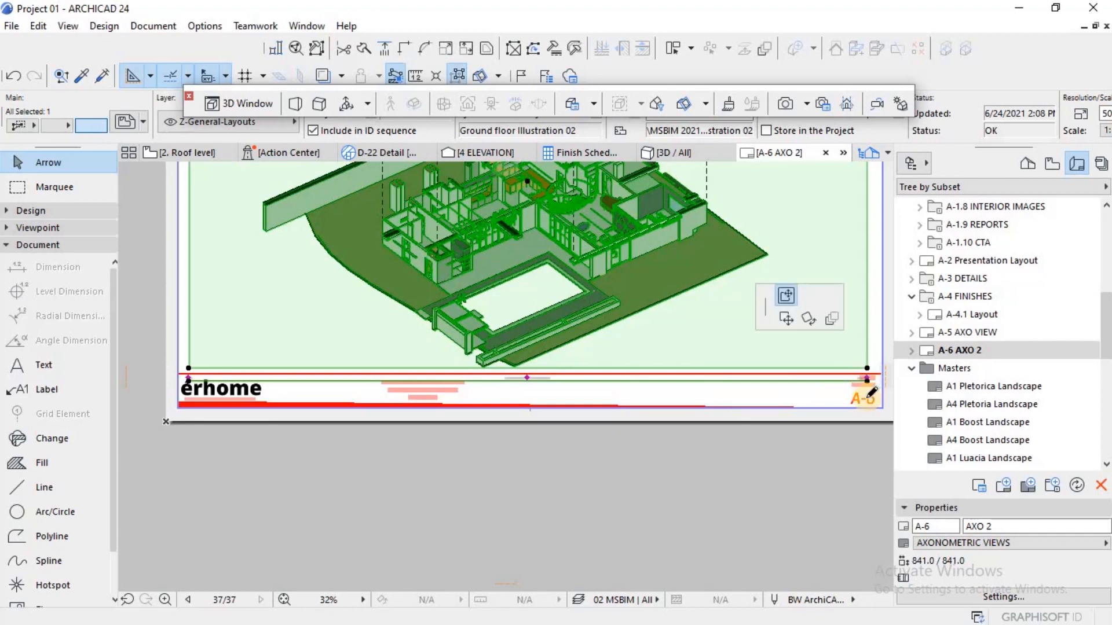
click(863, 462)
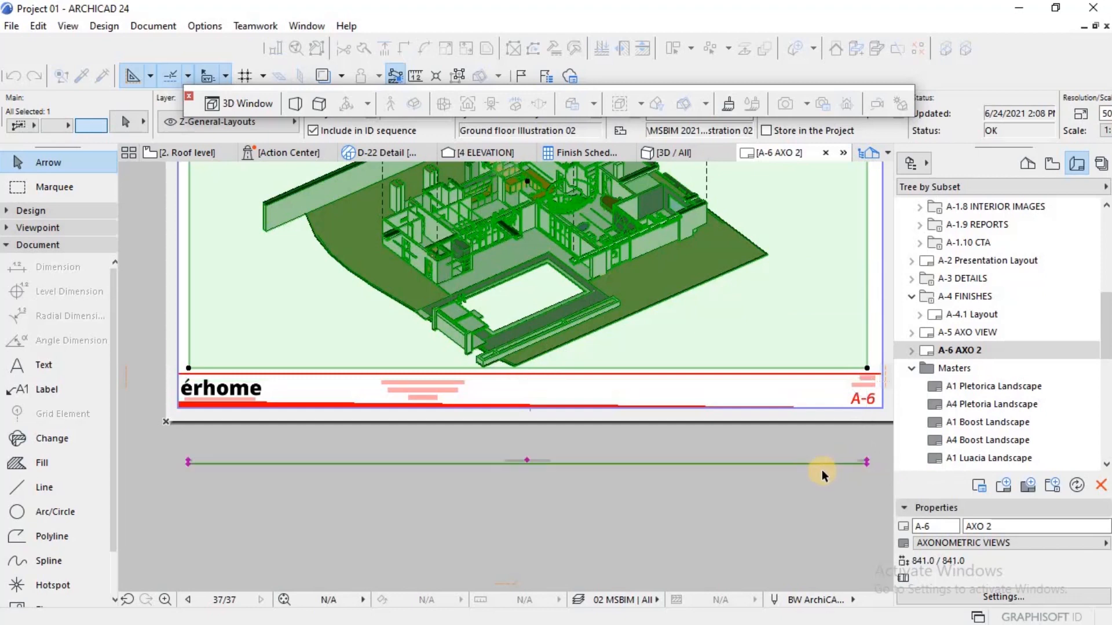
click(675, 444)
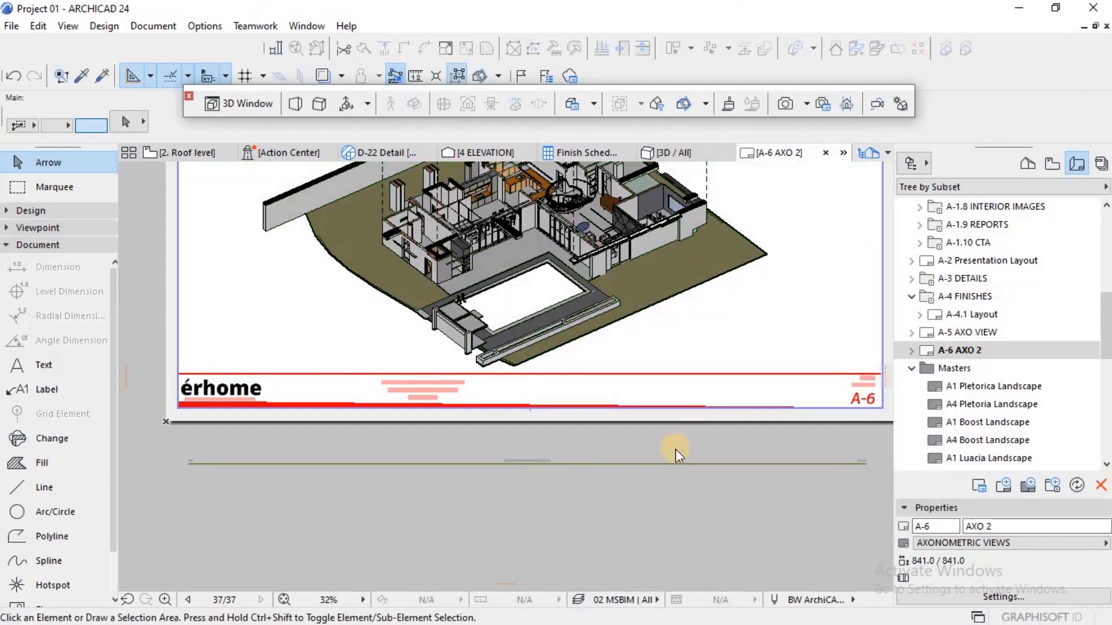
Step: Shift the first floor drawing's left frame edge inward and its right edge outward to line up with the ground floor frame
scroll(675, 453, down, 3)
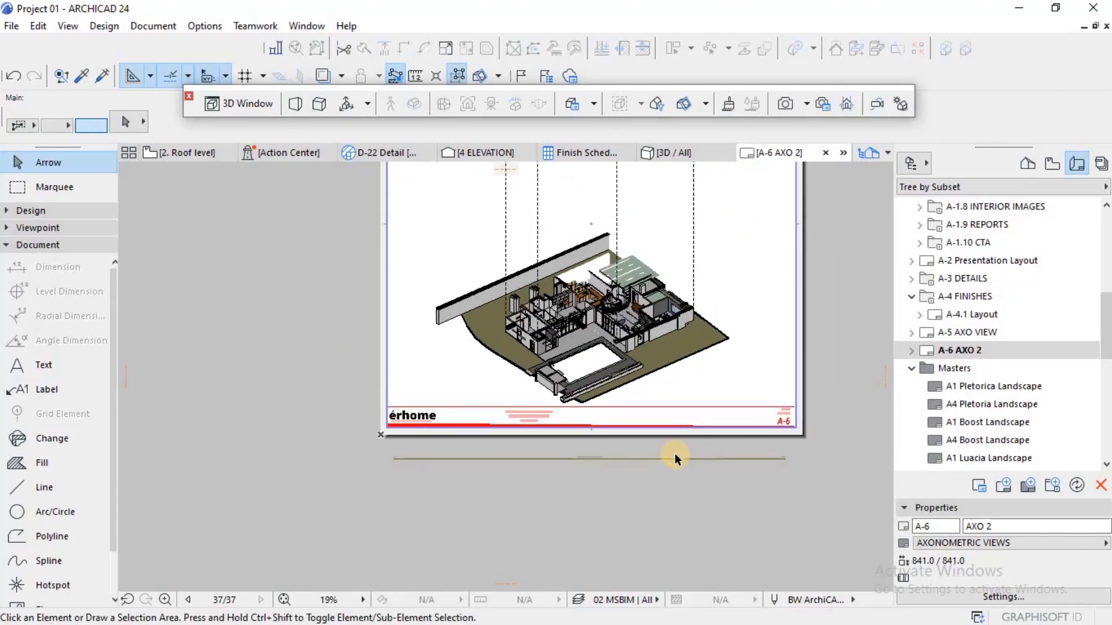
scroll(670, 439, down, 2)
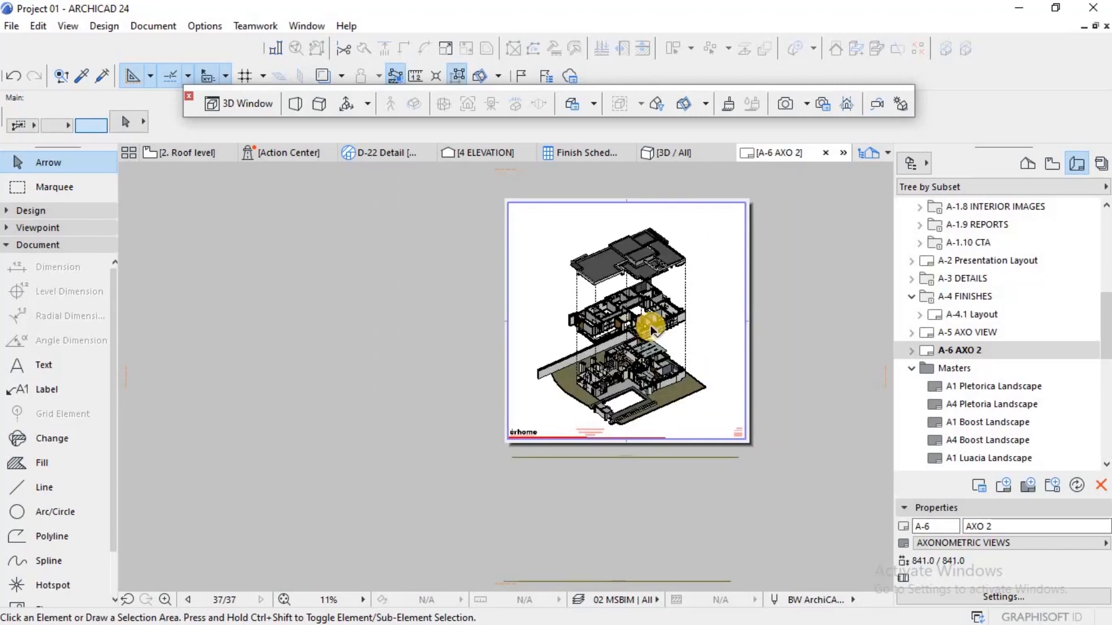
scroll(675, 317, up, 2)
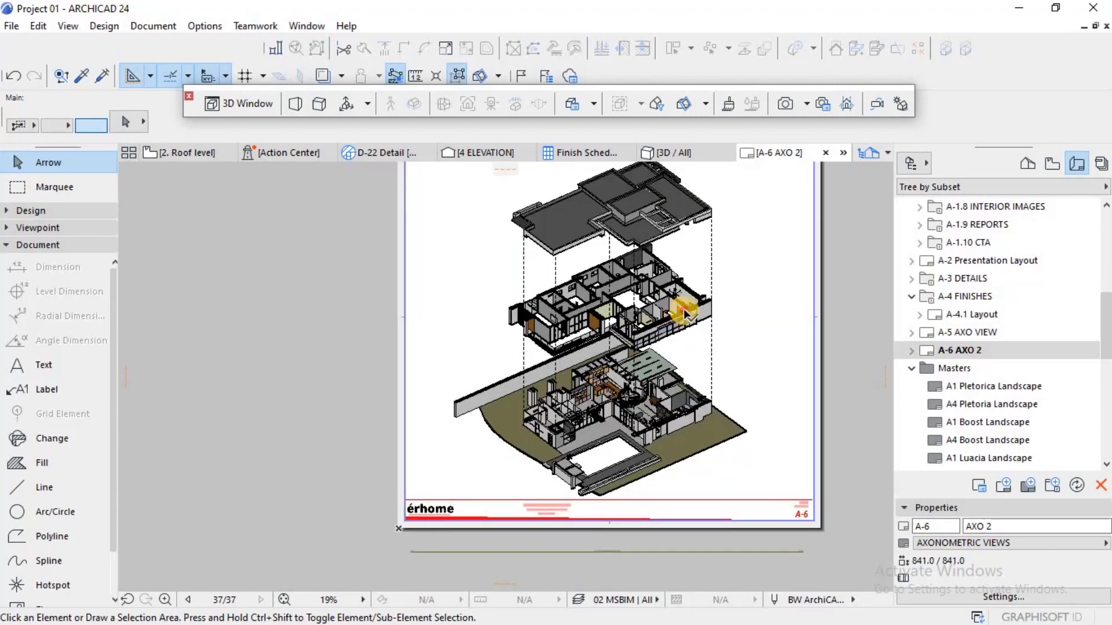
click(684, 312)
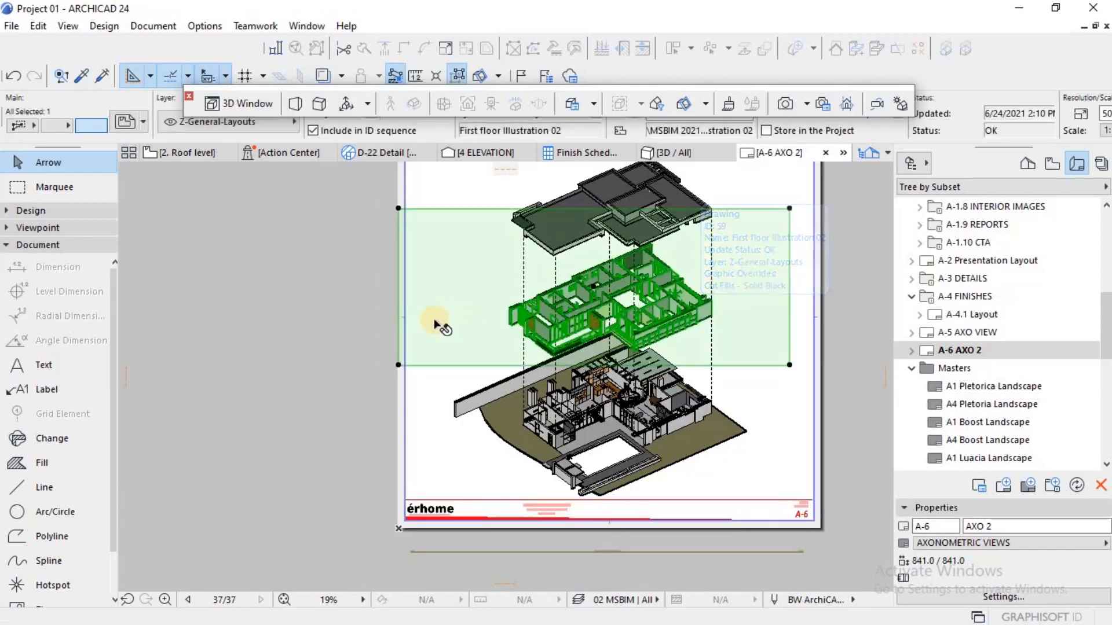
click(399, 312)
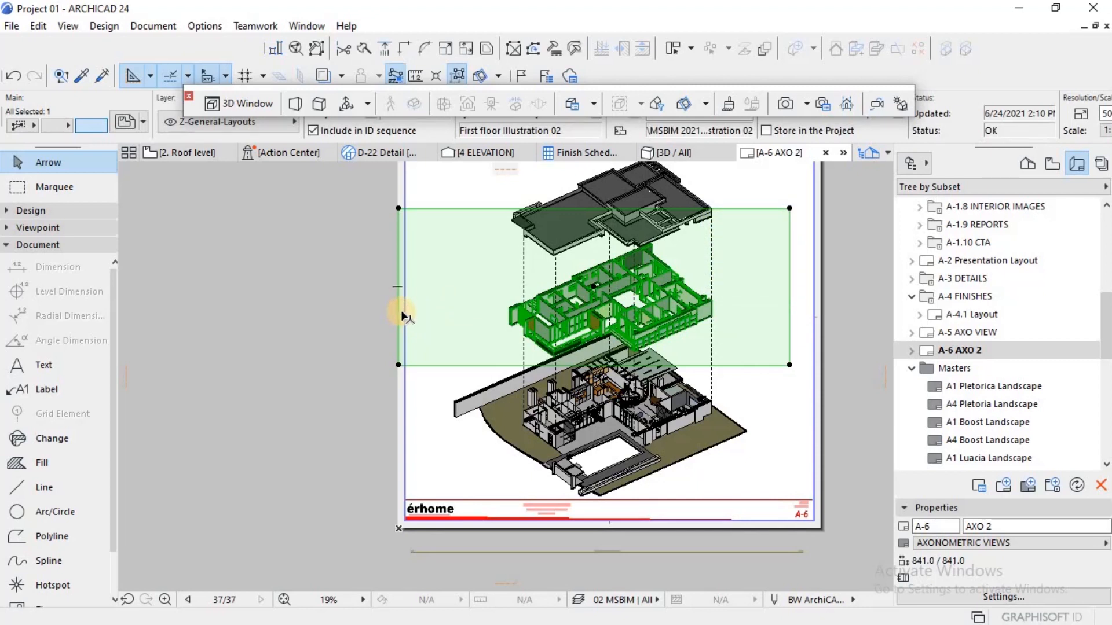
click(410, 358)
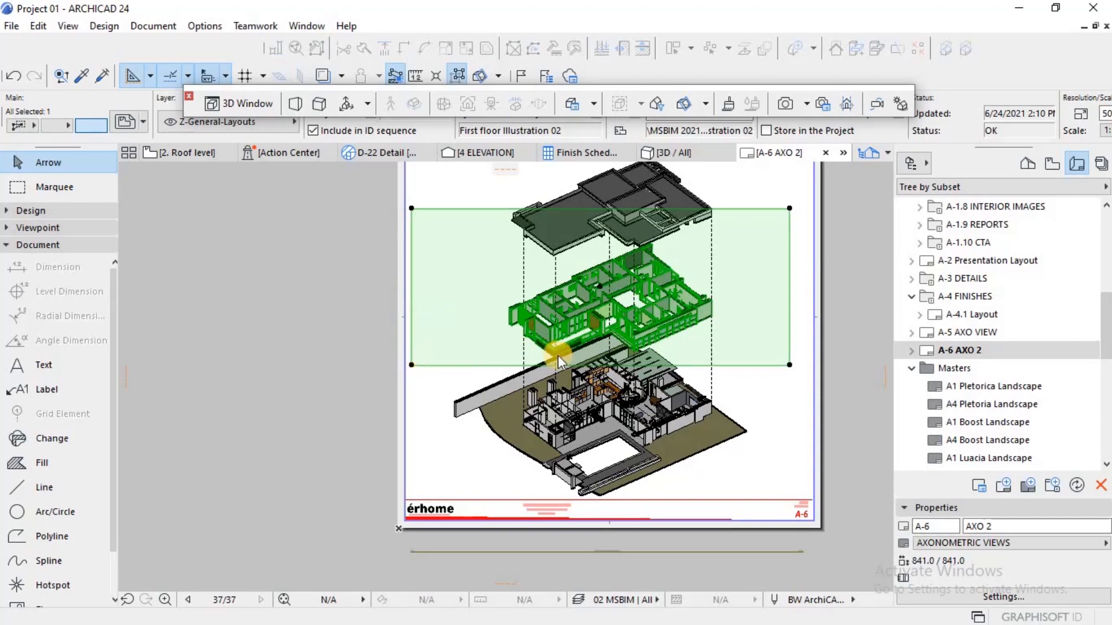
click(788, 311)
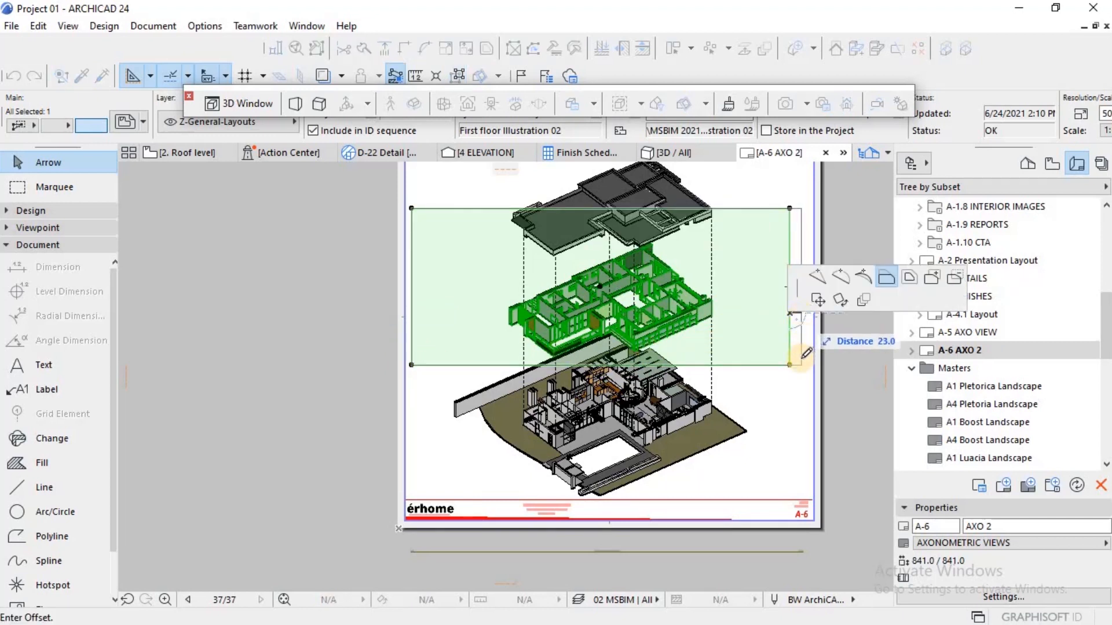
click(802, 377)
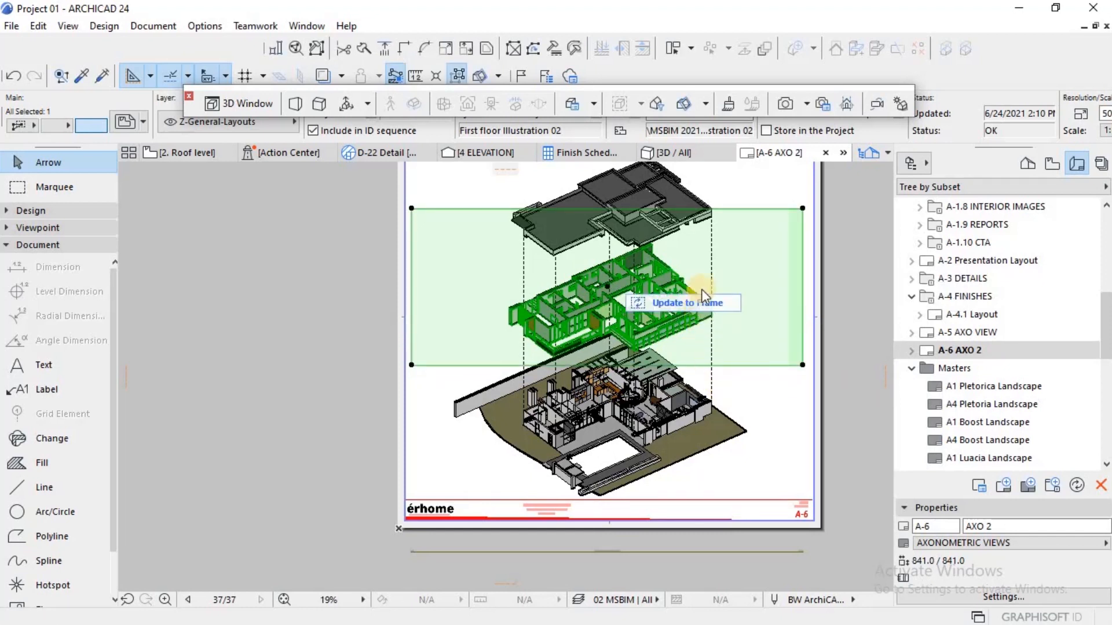
Step: Move the roof drawing's left frame edge inward and its right edge outward to match the frames below, and clear the selection
click(725, 200)
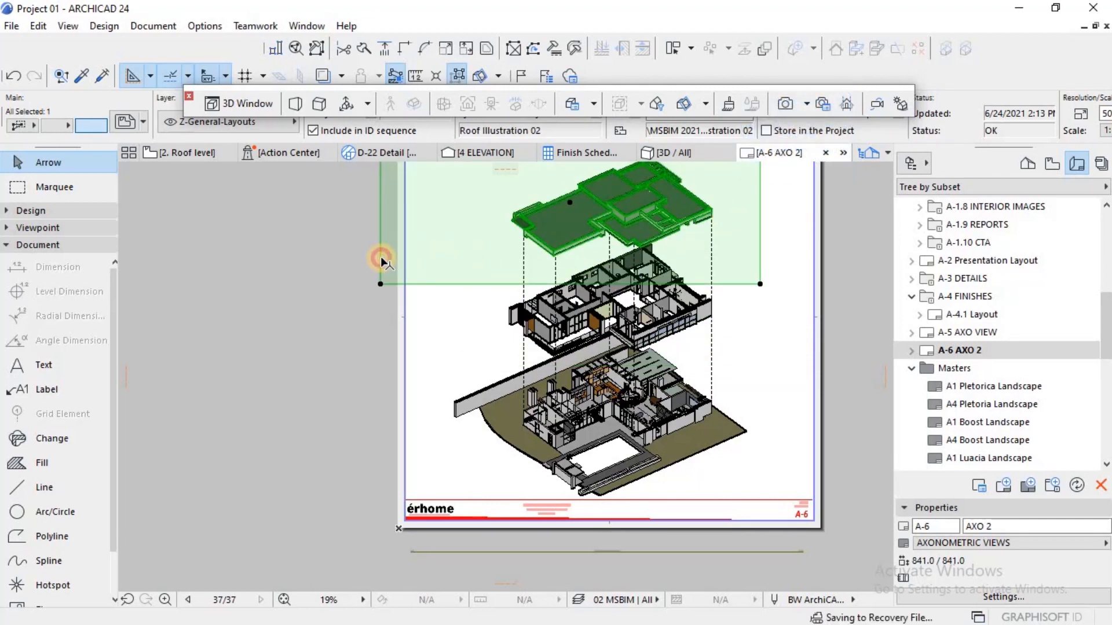
click(381, 256)
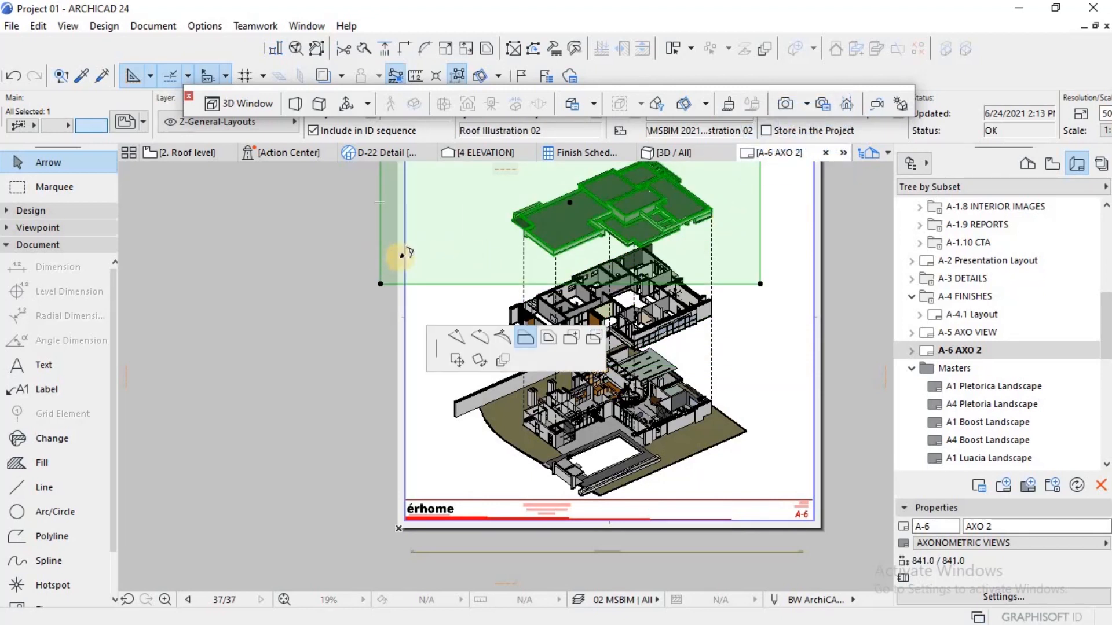
click(409, 286)
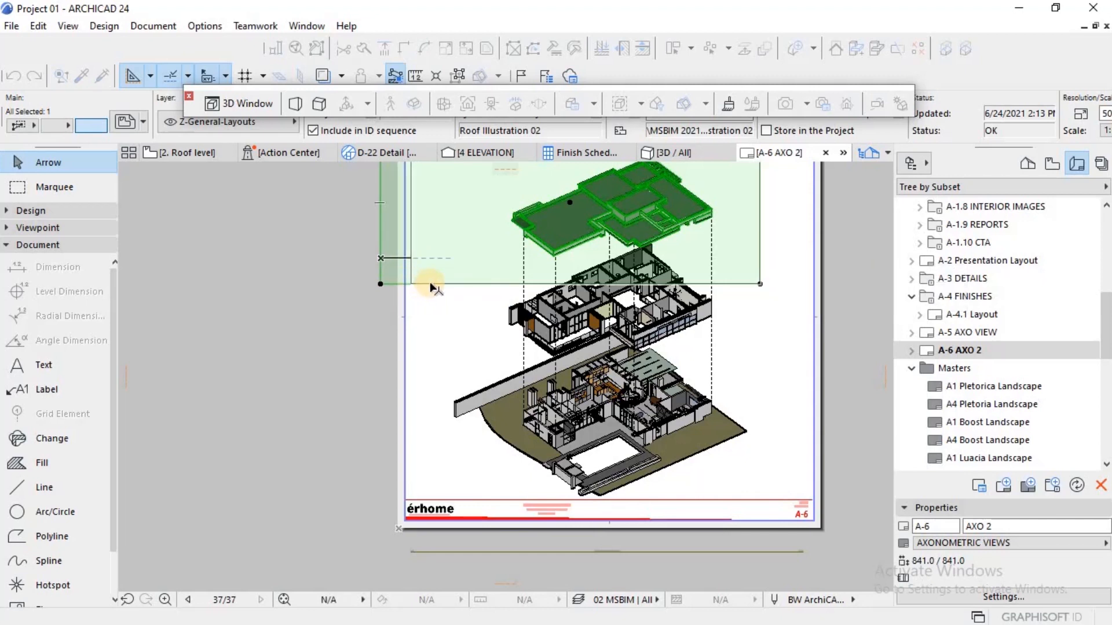
click(760, 269)
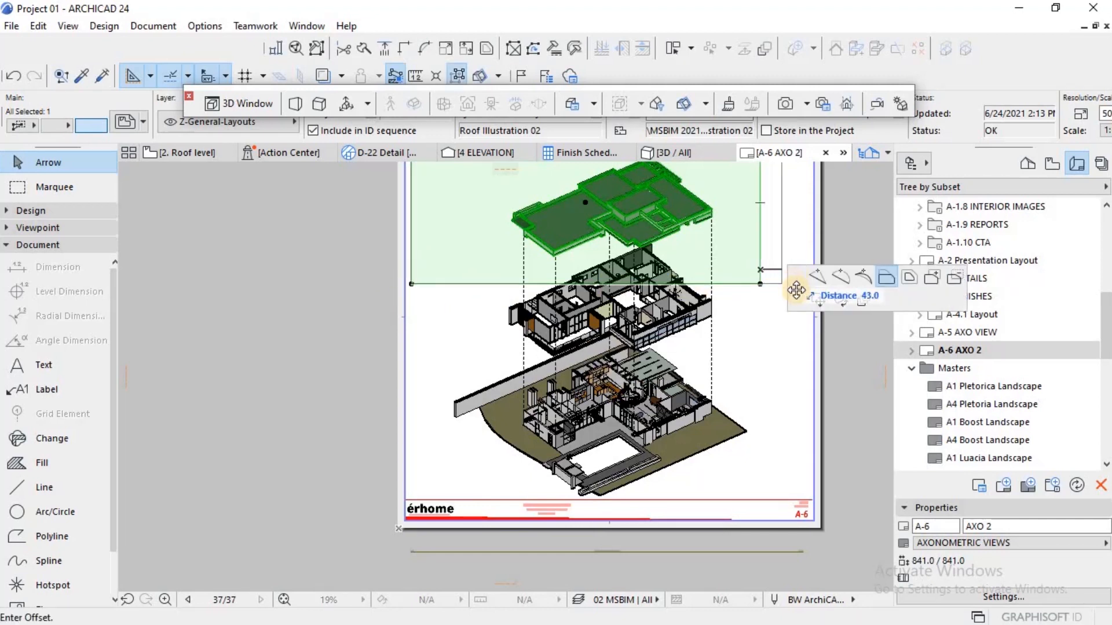
click(805, 343)
key(Escape)
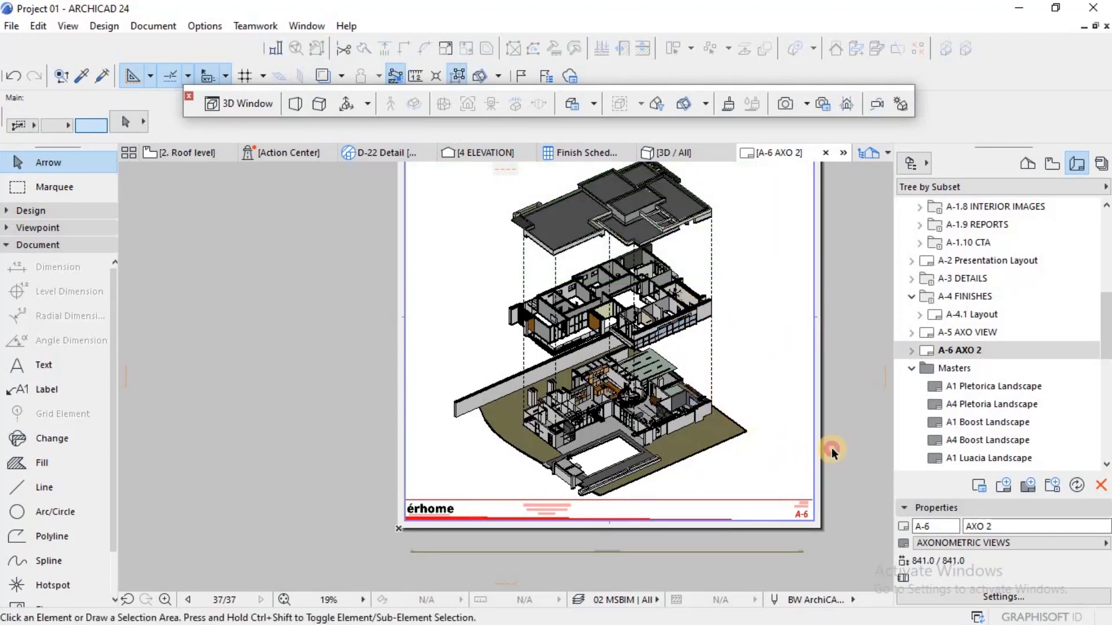
Step: Try to graphically enlarge all three drawings and their dashed guides together from the right guide's lower end, and undo the resize
mouse_move(831, 452)
mouse_down()
mouse_move(639, 331)
mouse_move(524, 190)
mouse_move(462, 189)
mouse_up()
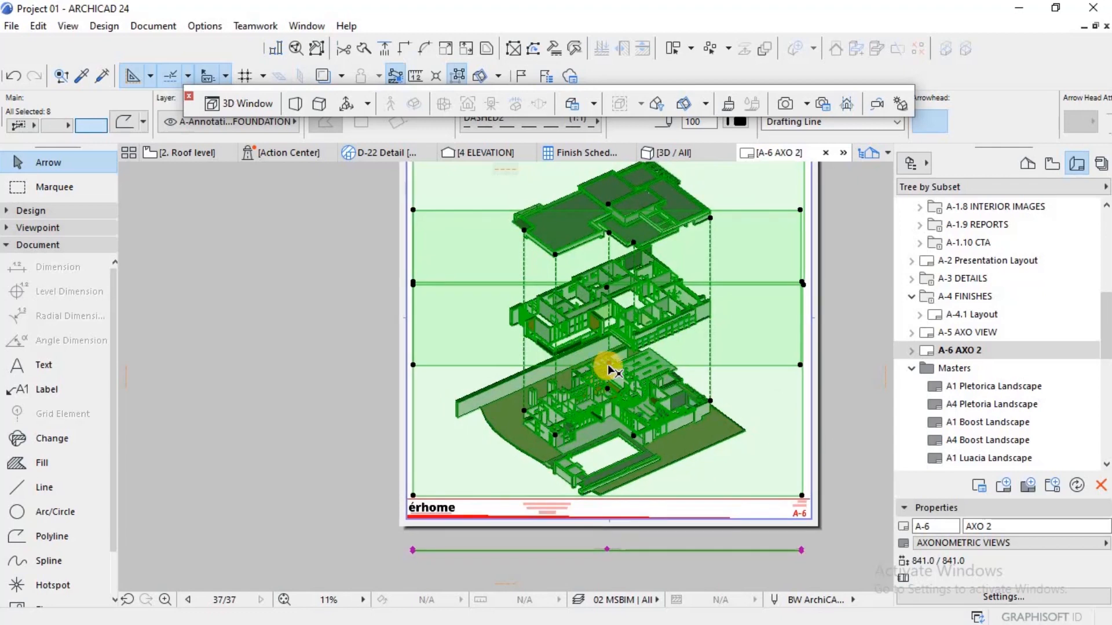
scroll(603, 366, down, 3)
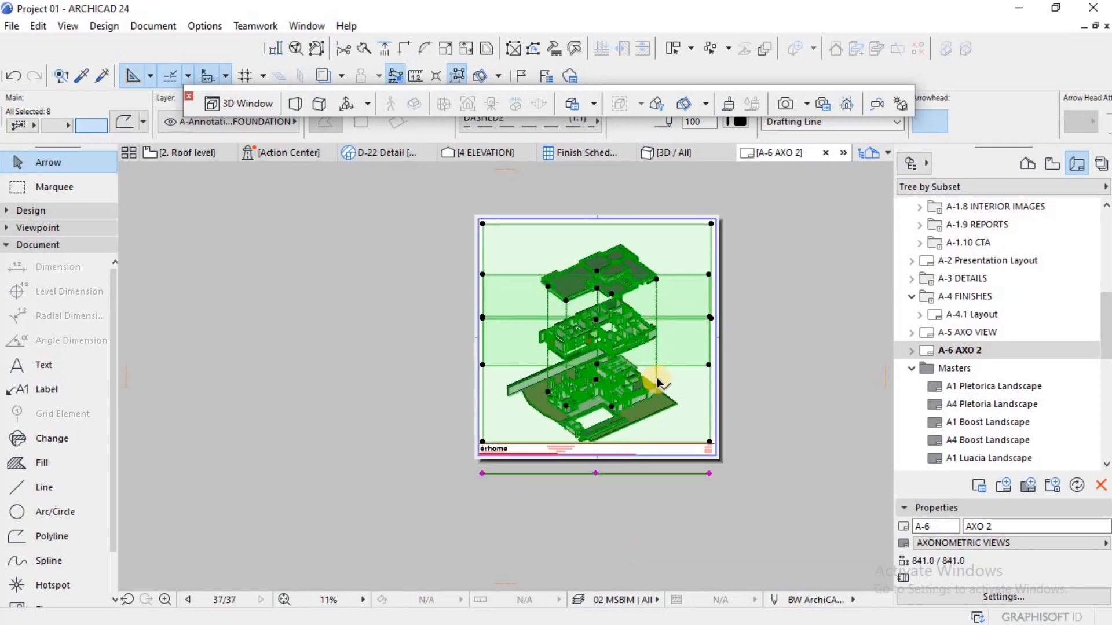
scroll(655, 378, up, 2)
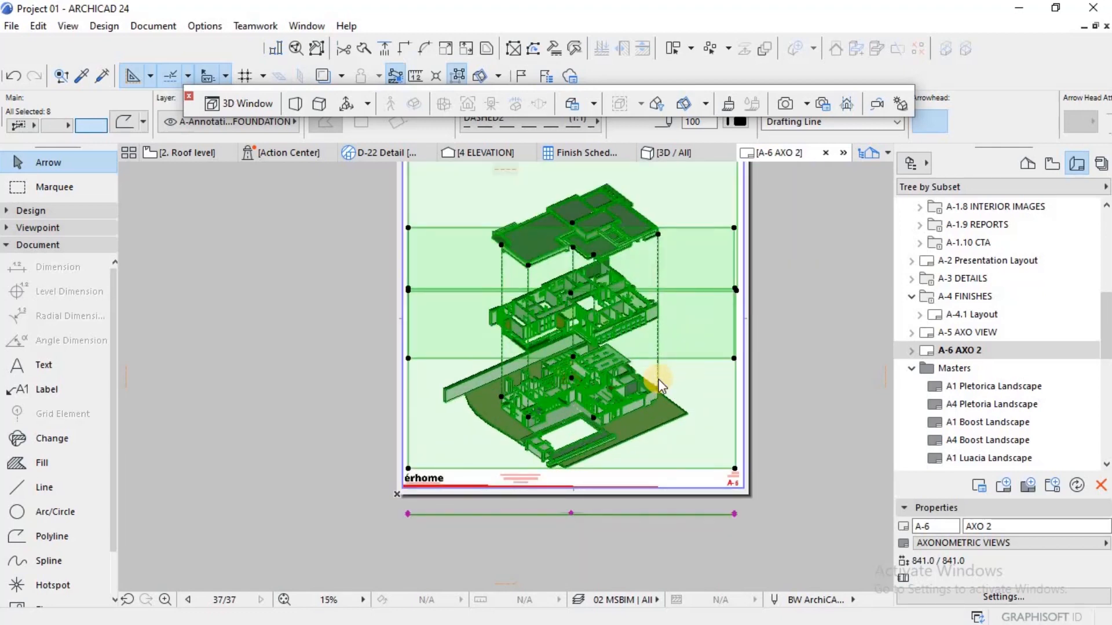
key(ctrl+k)
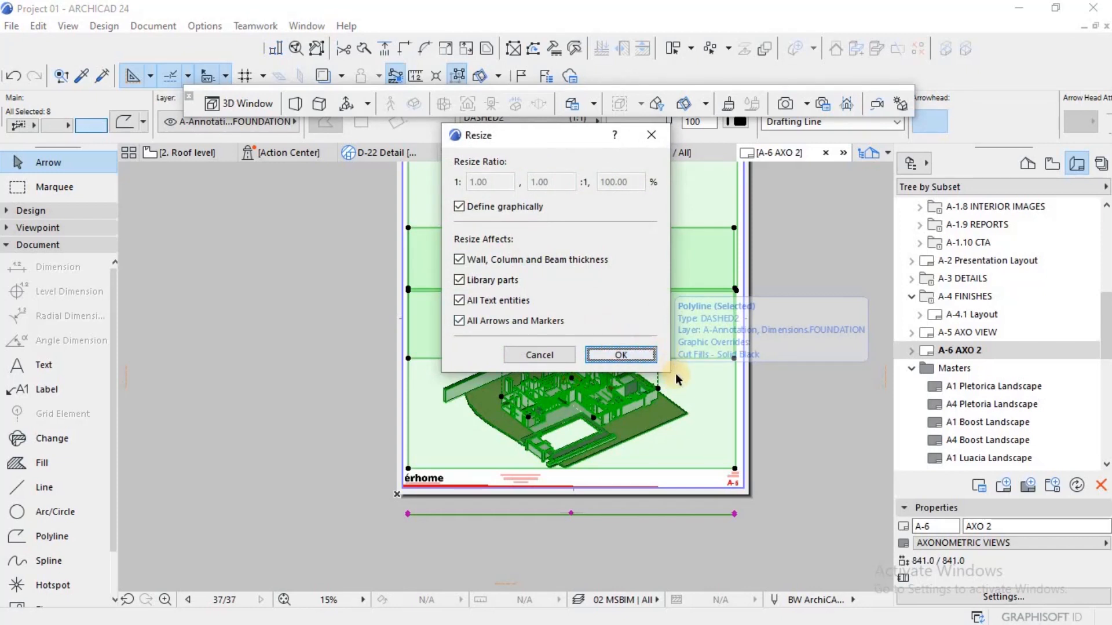
key(Return)
click(658, 388)
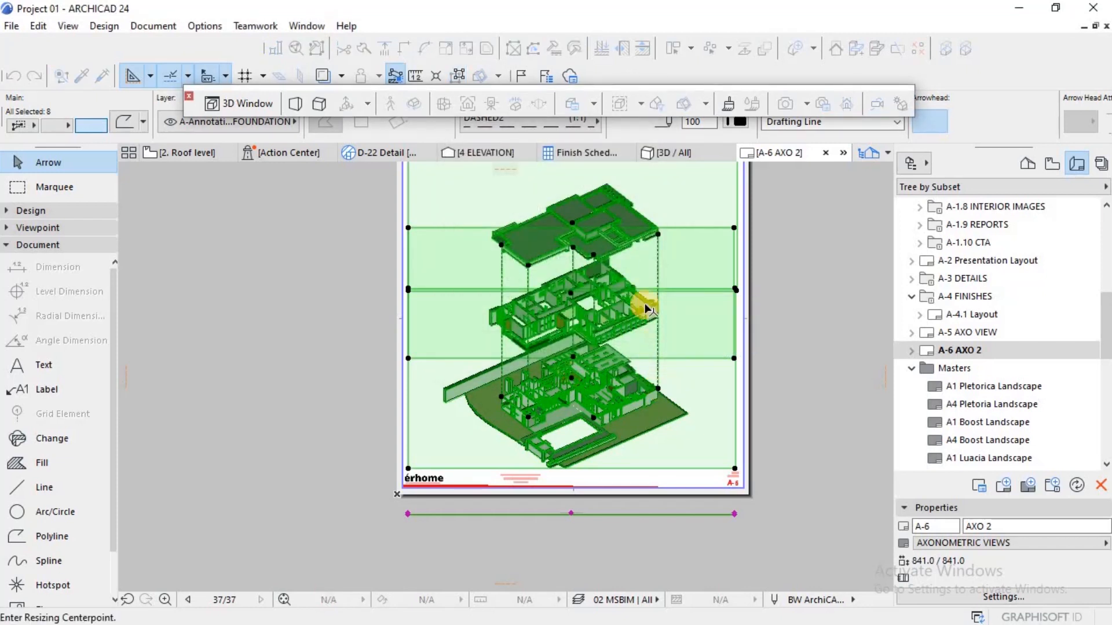
click(658, 233)
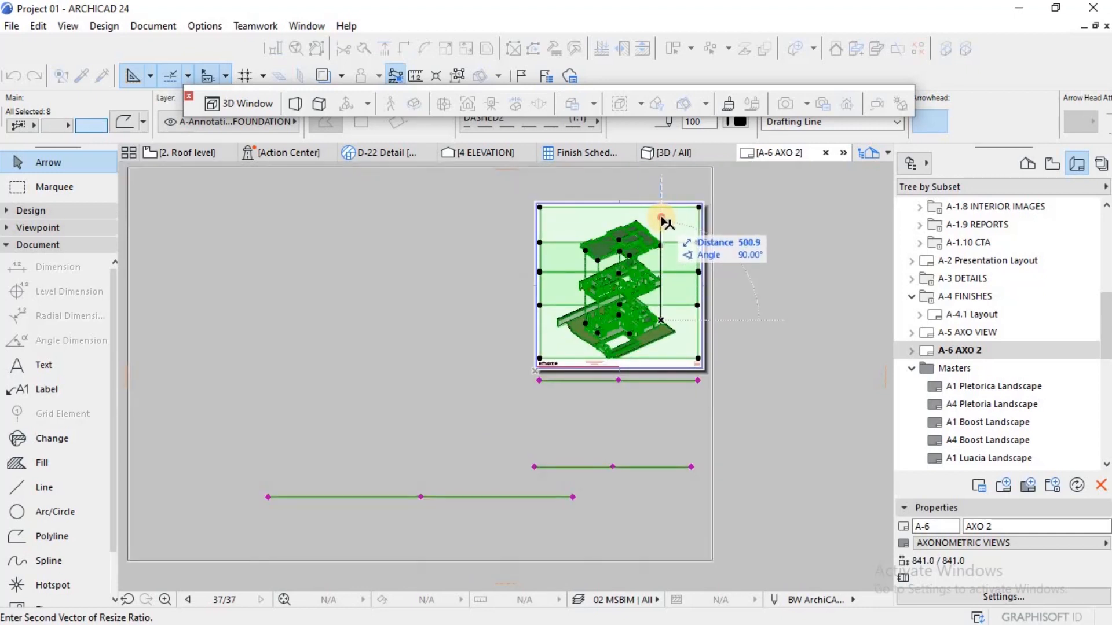
click(662, 218)
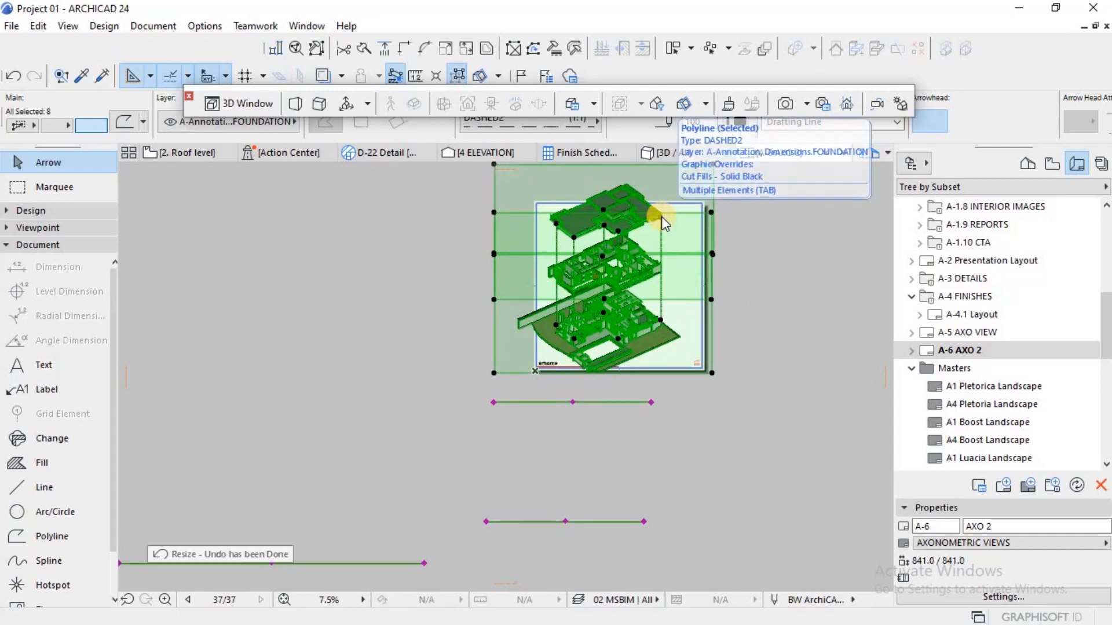
key(ctrl+z)
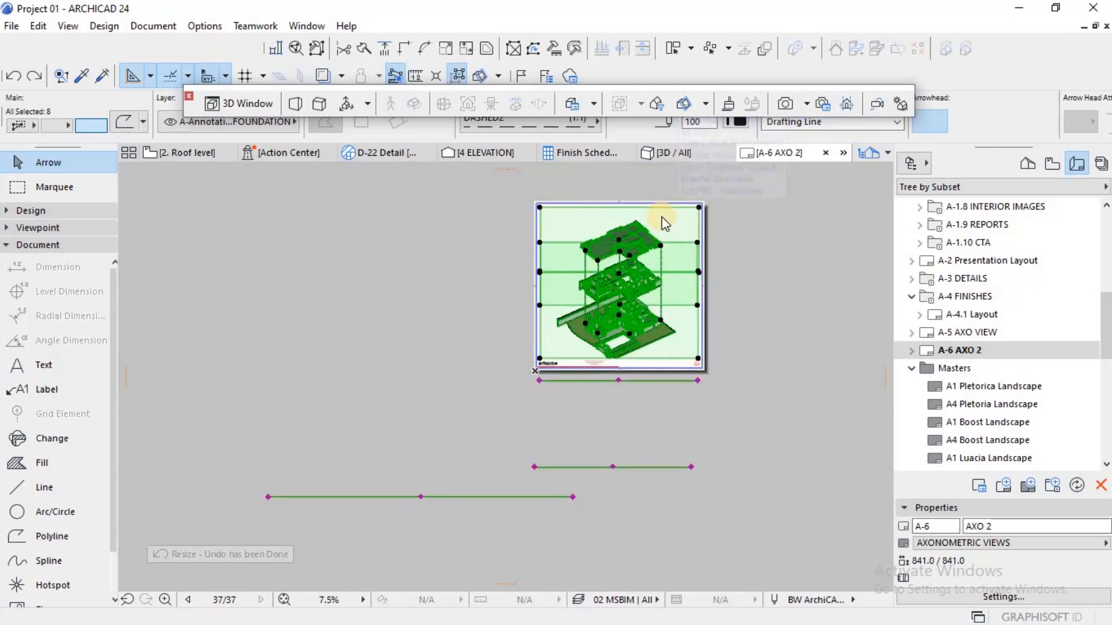
Step: Graphically enlarge the three drawings and their dashed guides together from the right guide's lower end, stretching that guide slightly upward
key(ctrl+k)
click(632, 353)
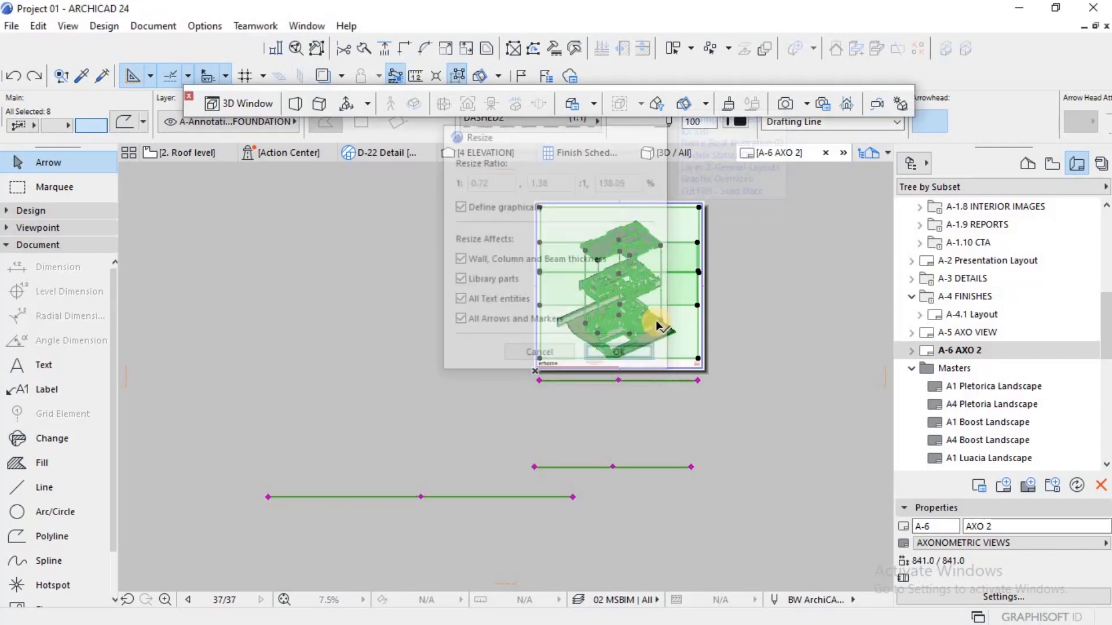
click(660, 320)
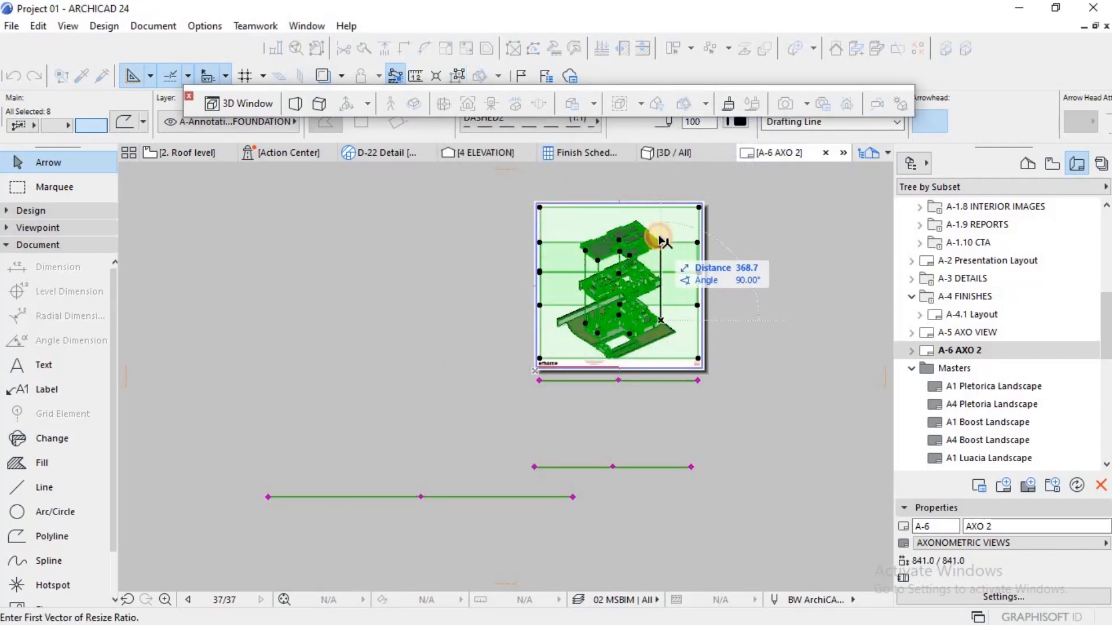
click(660, 247)
click(660, 231)
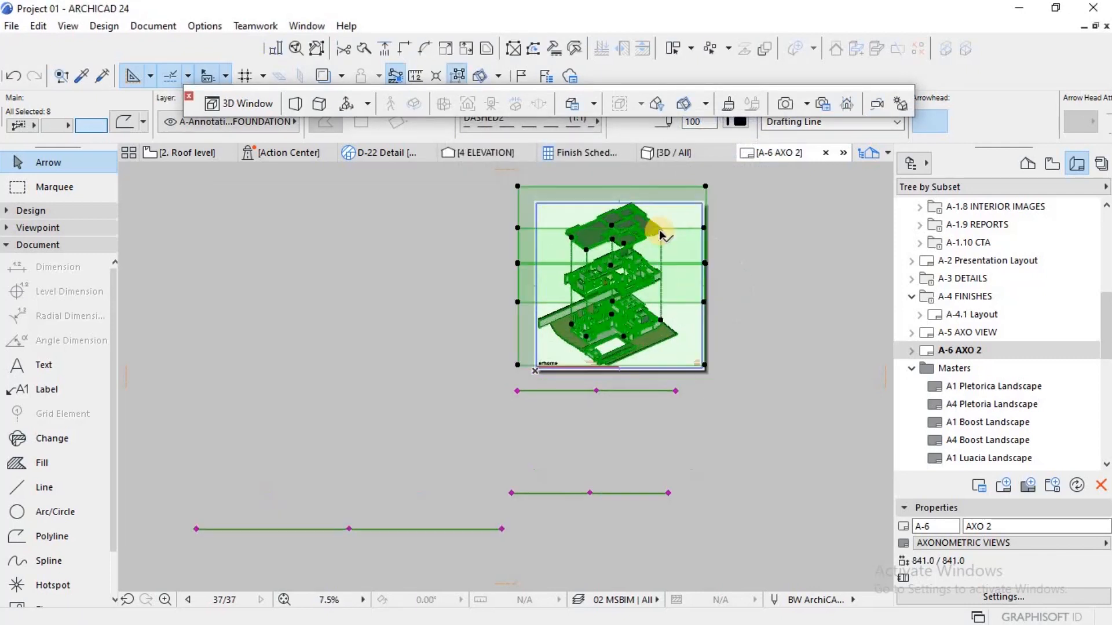
Step: Move the enlarged drawings and guides together horizontally to the right to centre the diagram on the sheet, and clear the selection
scroll(655, 220, up, 2)
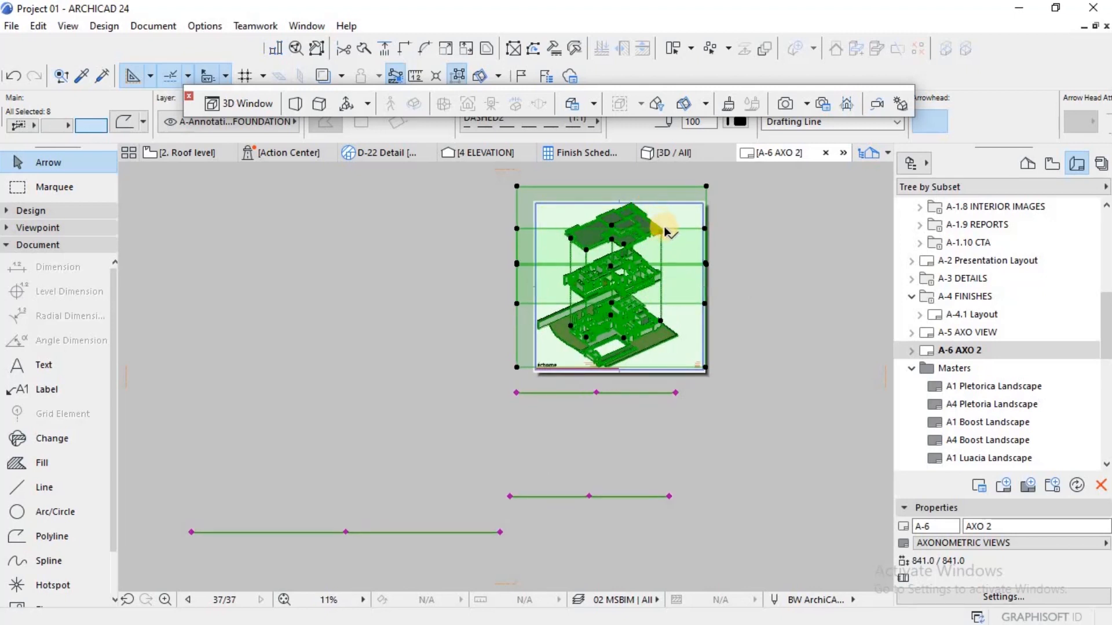
key(ctrl+d)
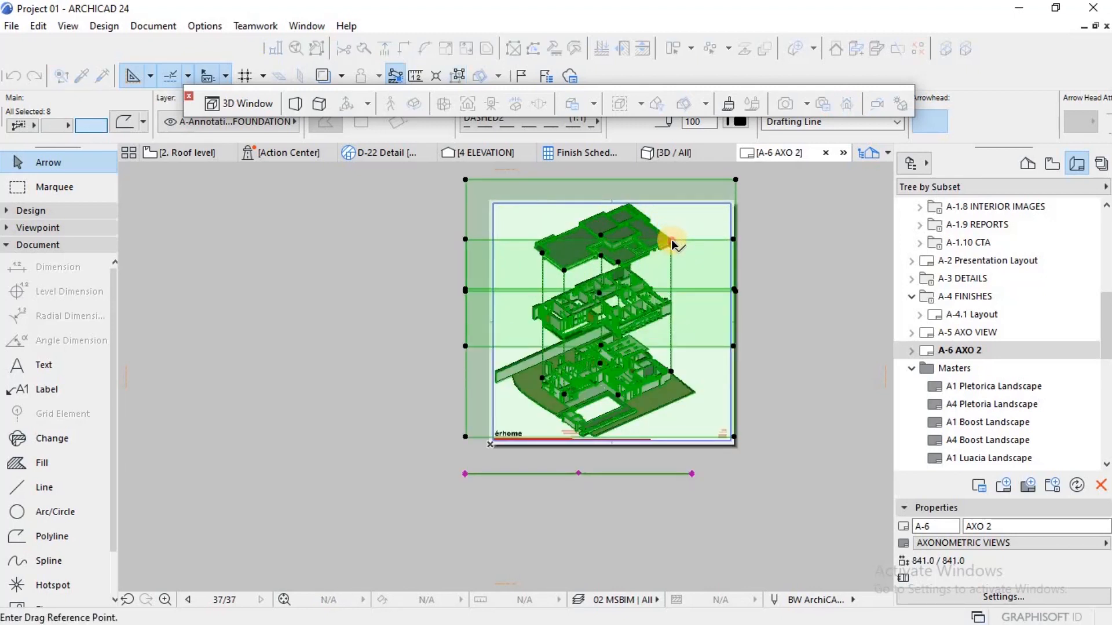
click(672, 242)
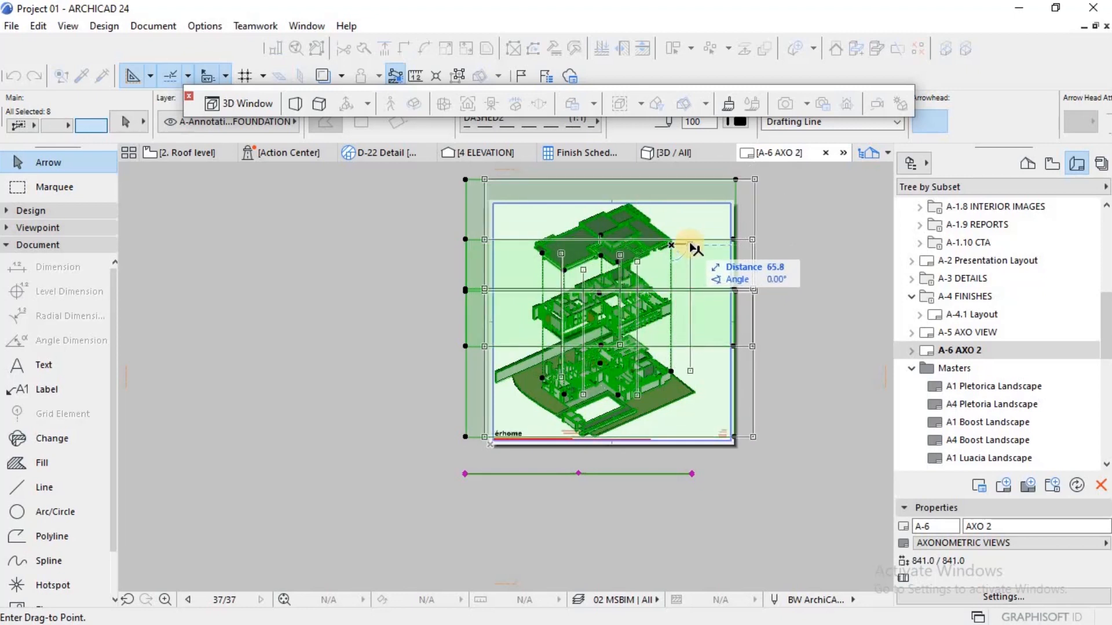
click(680, 245)
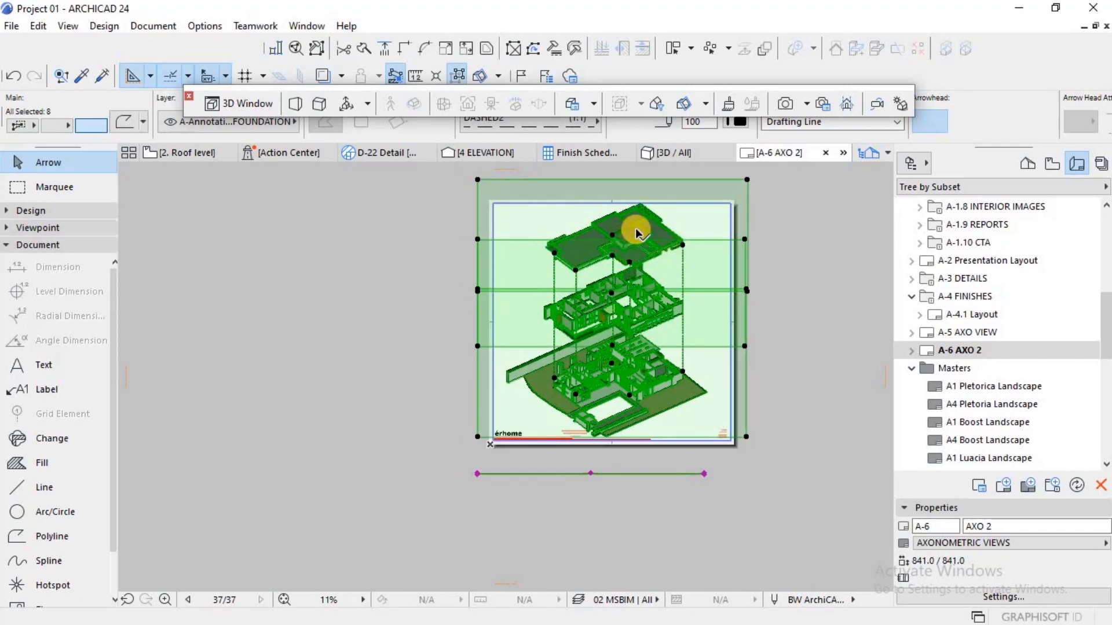
key(Escape)
scroll(639, 241, up, 2)
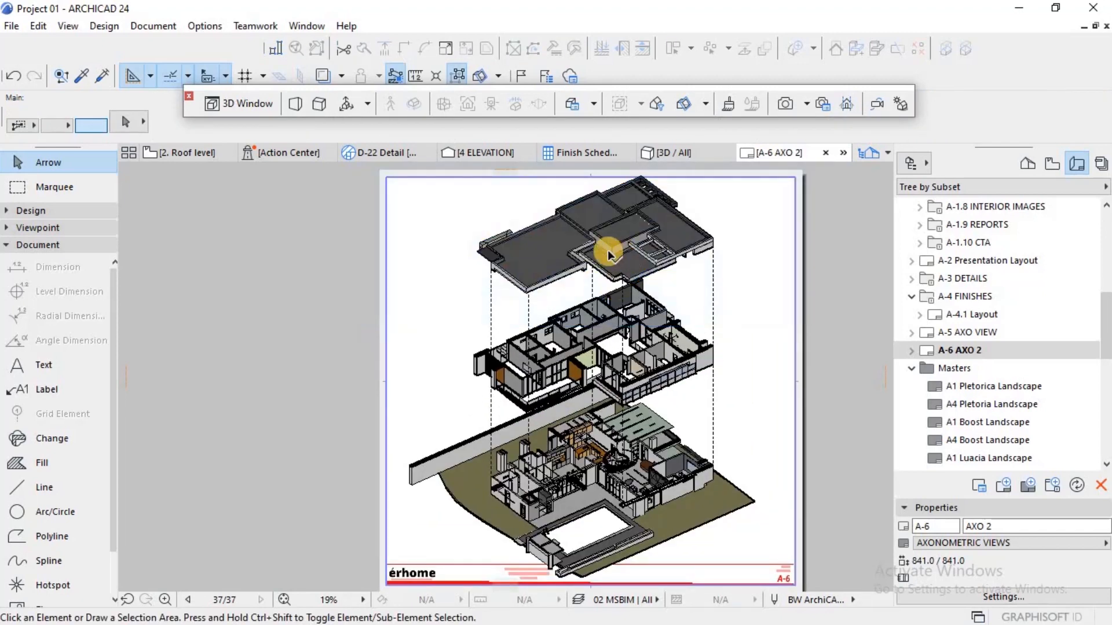
scroll(582, 266, down, 1)
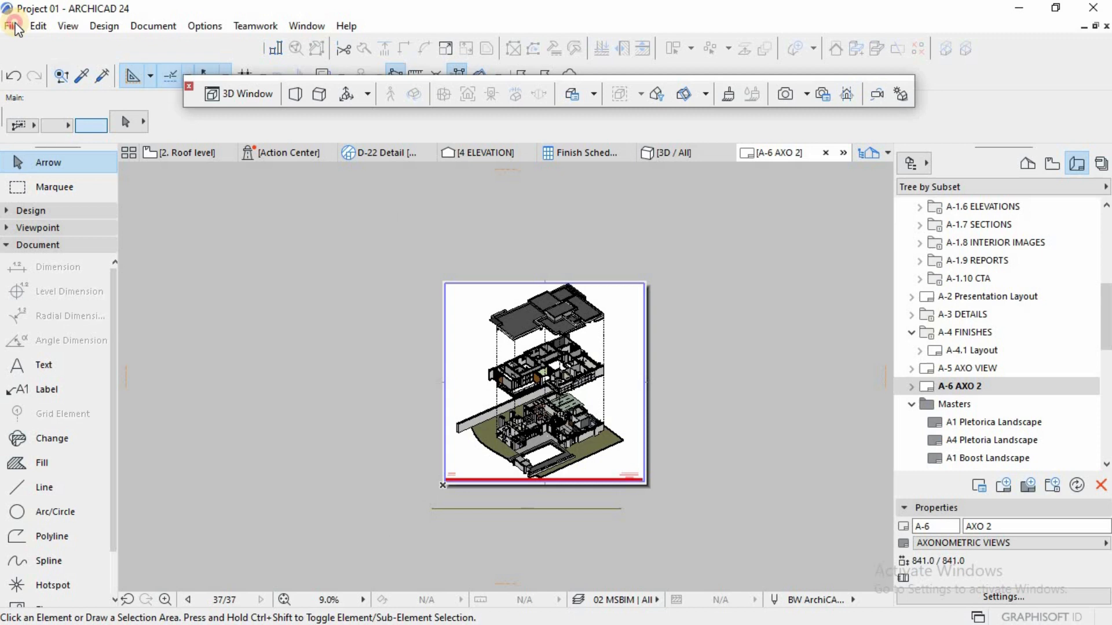
Step: Set up a PDF copy of the layout named AXO VIEW 02 in the Axonometric Diagram folder, with opening after save enabled
click(11, 26)
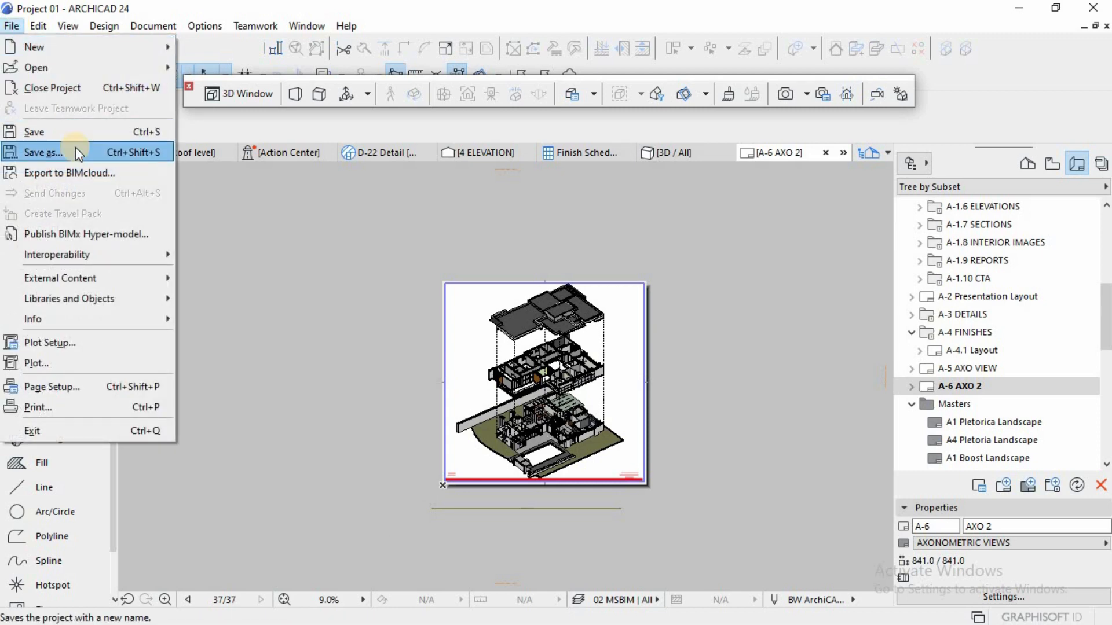
click(77, 150)
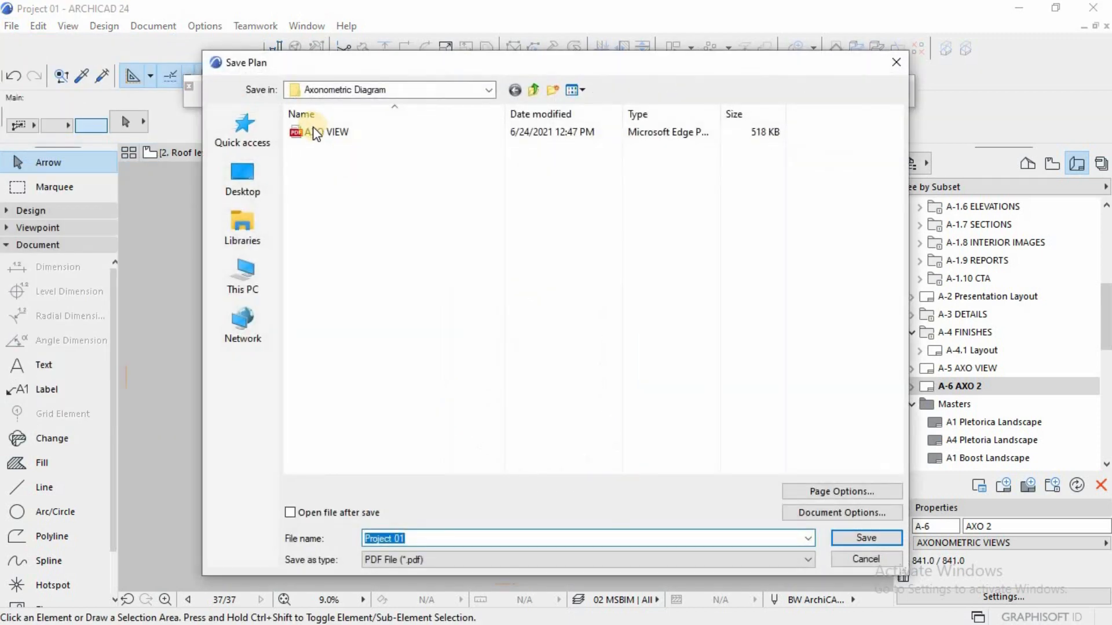
click(315, 132)
click(419, 535)
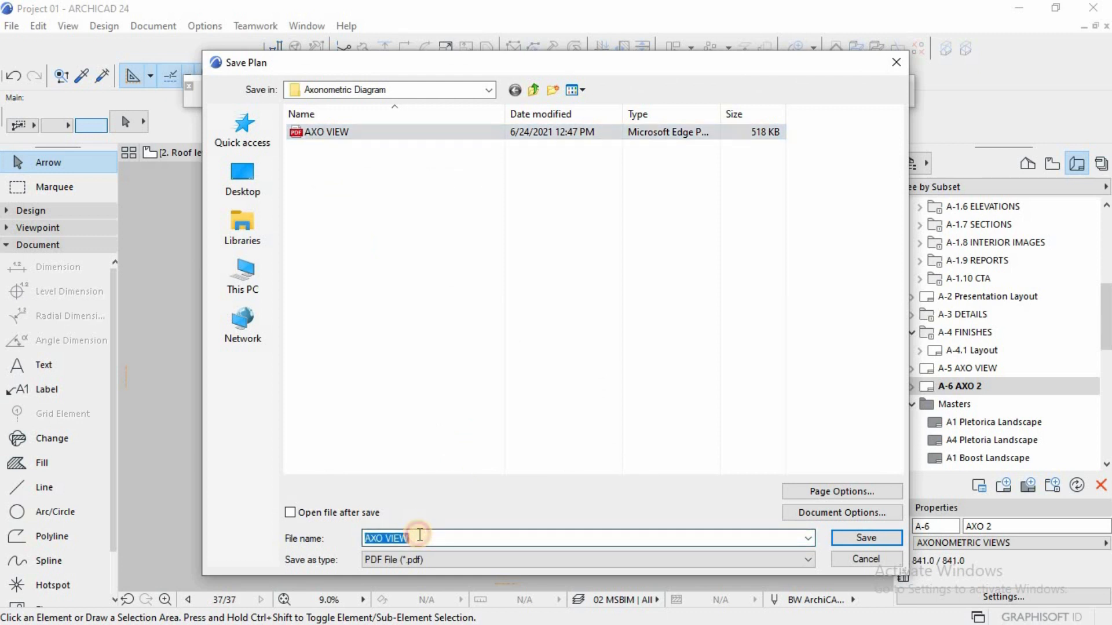
click(420, 535)
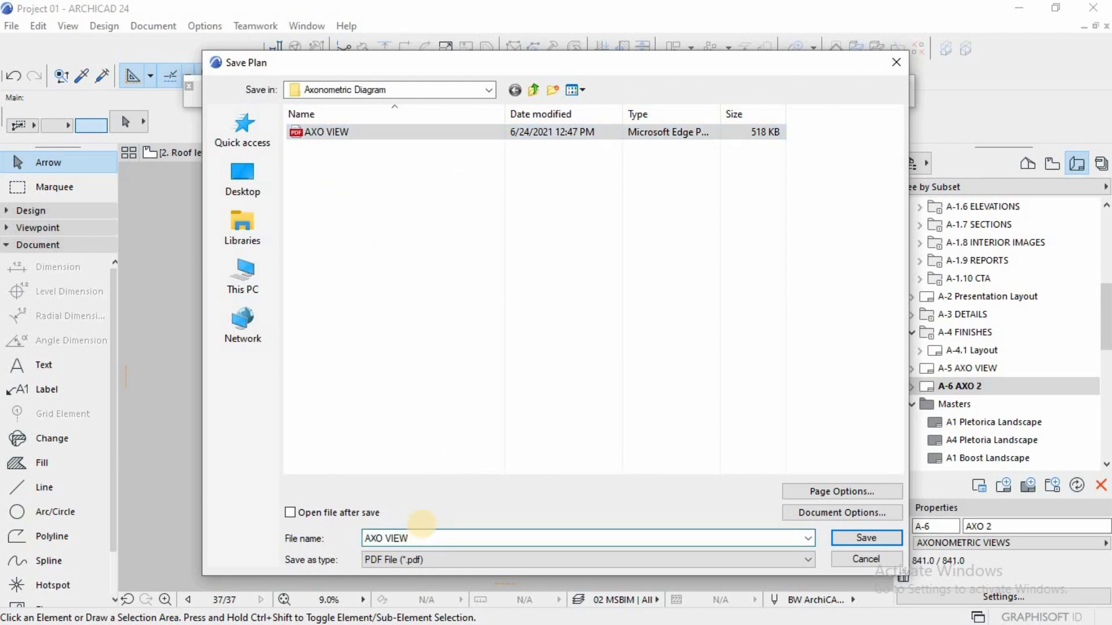
click(290, 513)
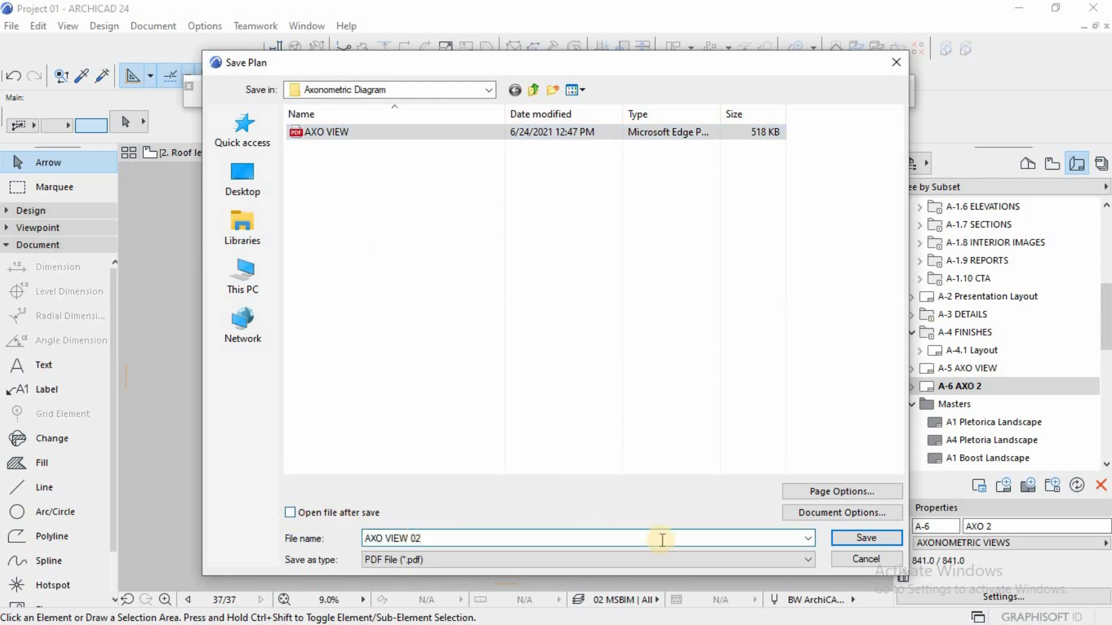
Step: Accept the document options for the entire layout in color and save the PDF
click(807, 510)
click(721, 313)
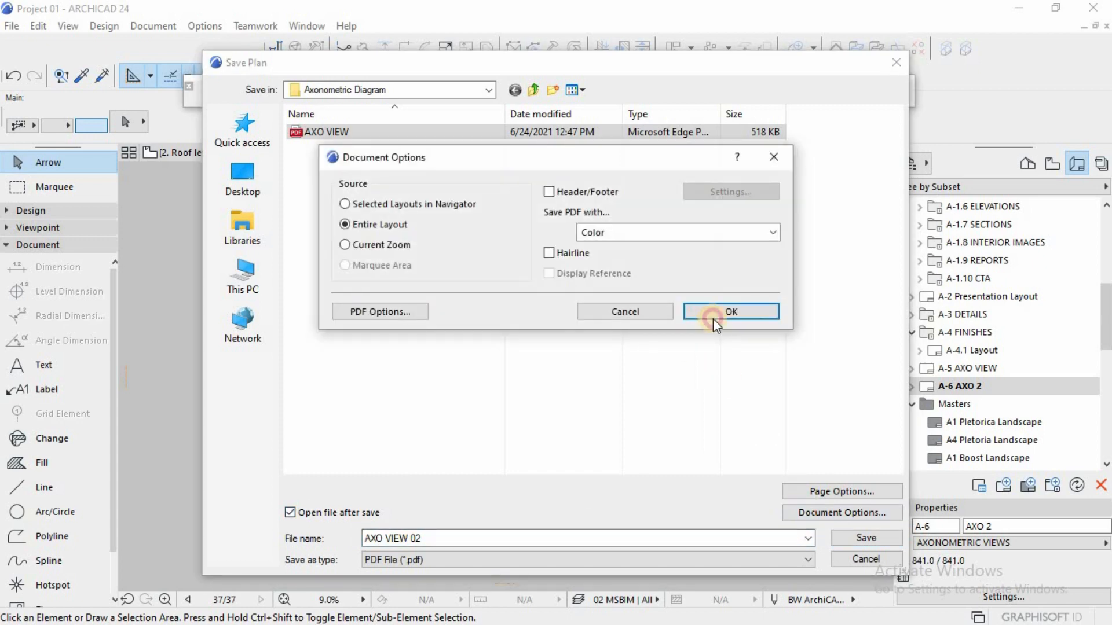
click(866, 538)
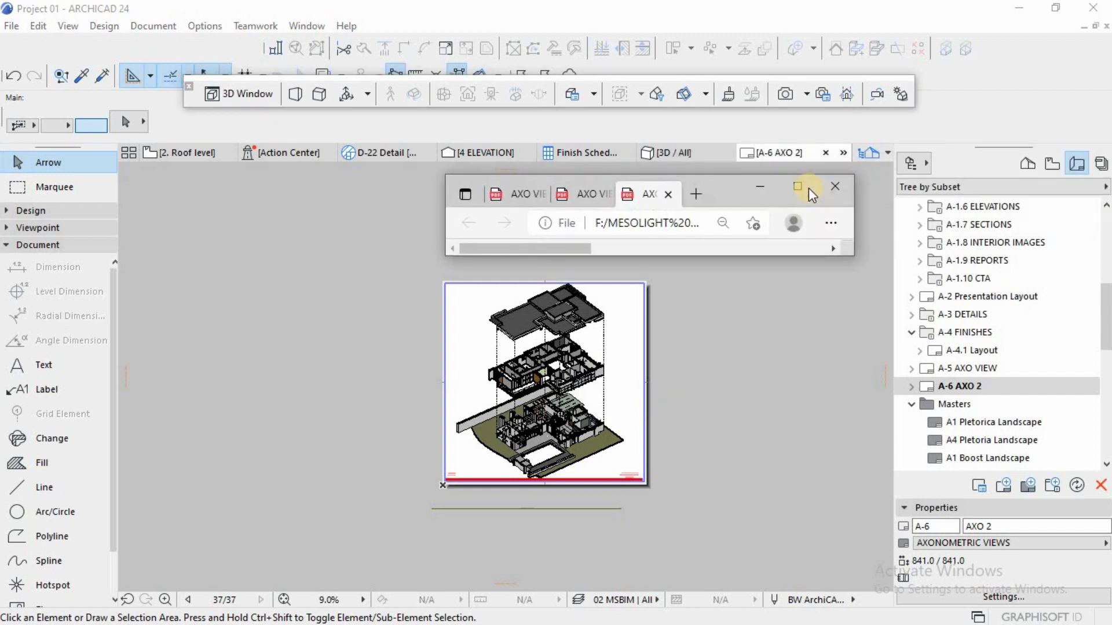
Step: Enlarge the PDF viewer window and examine the exported AXO VIEW 02 sheet from the roof down to the ground floor and title block
click(805, 187)
scroll(617, 330, down, 6)
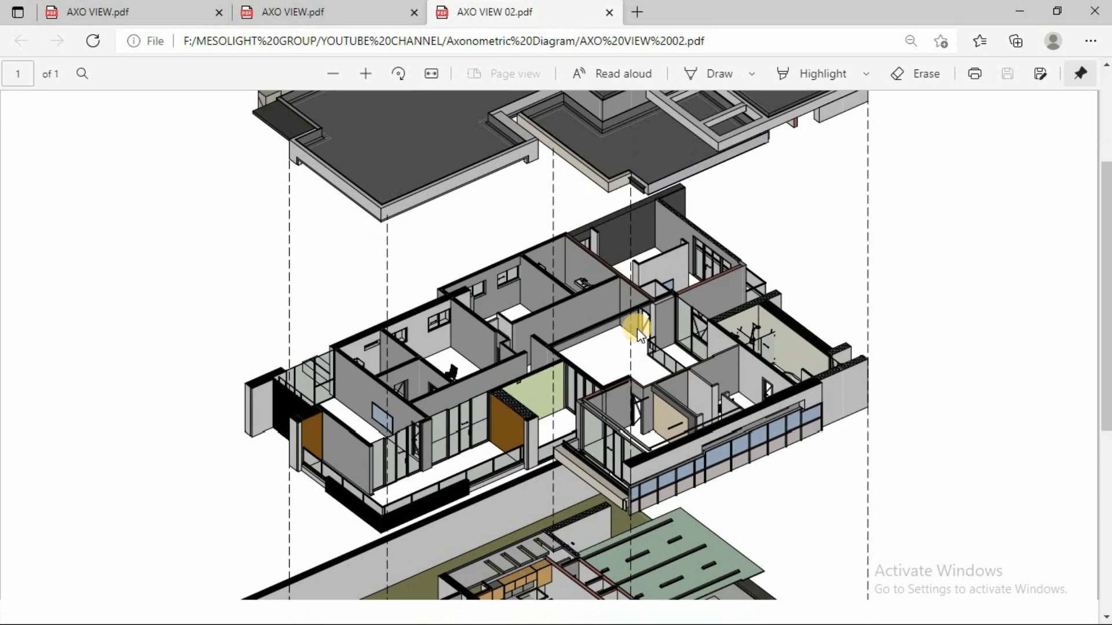
scroll(640, 330, down, 3)
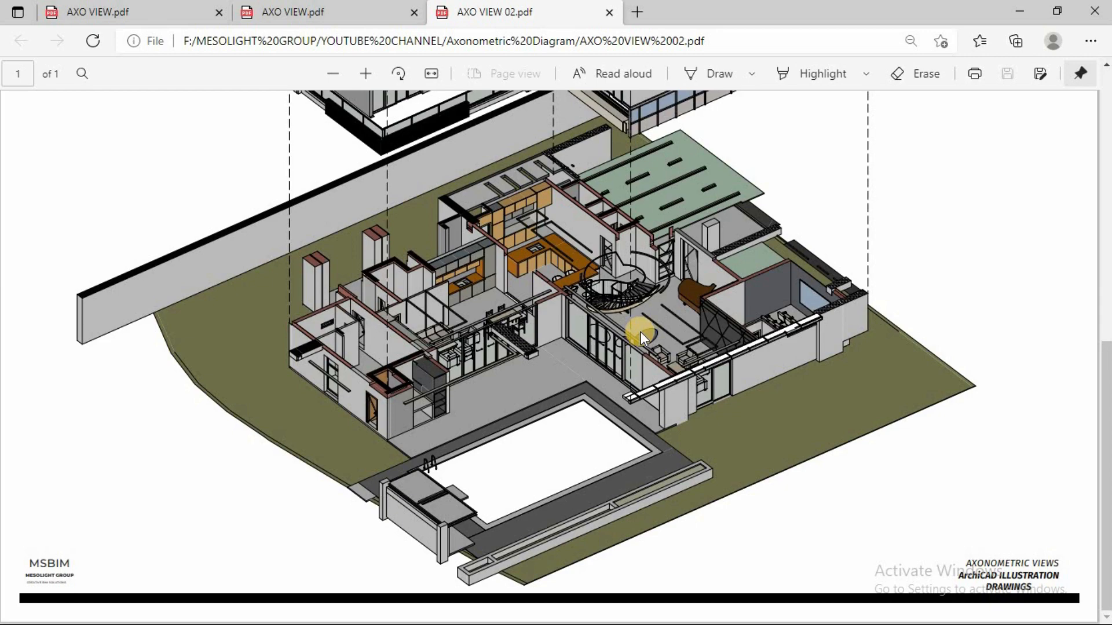
scroll(640, 332, up, 3)
scroll(640, 332, up, 7)
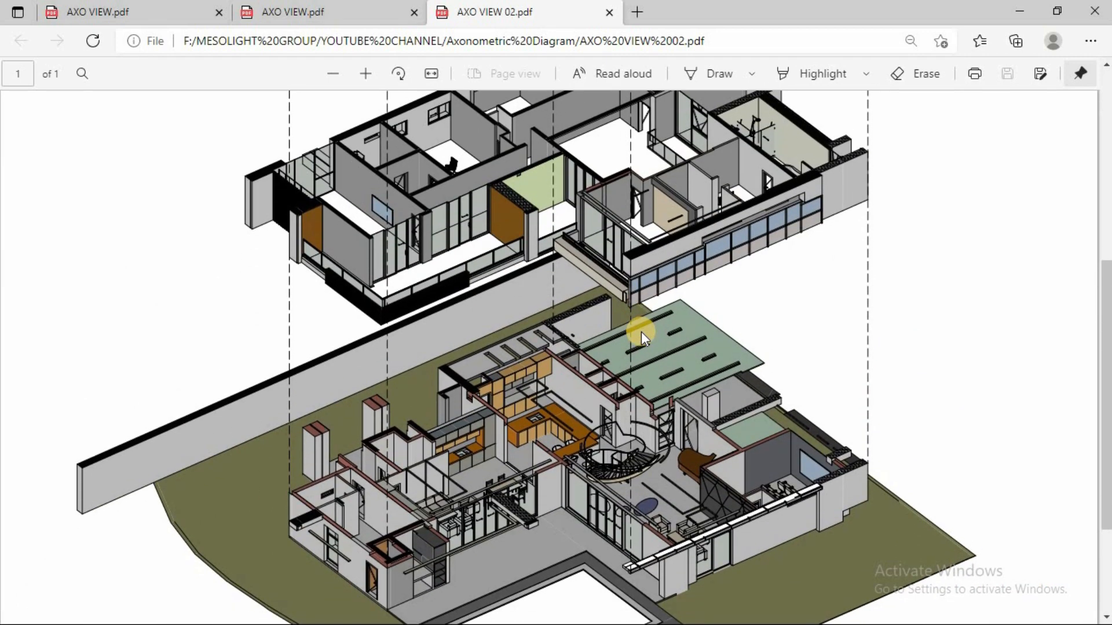
scroll(641, 331, down, 9)
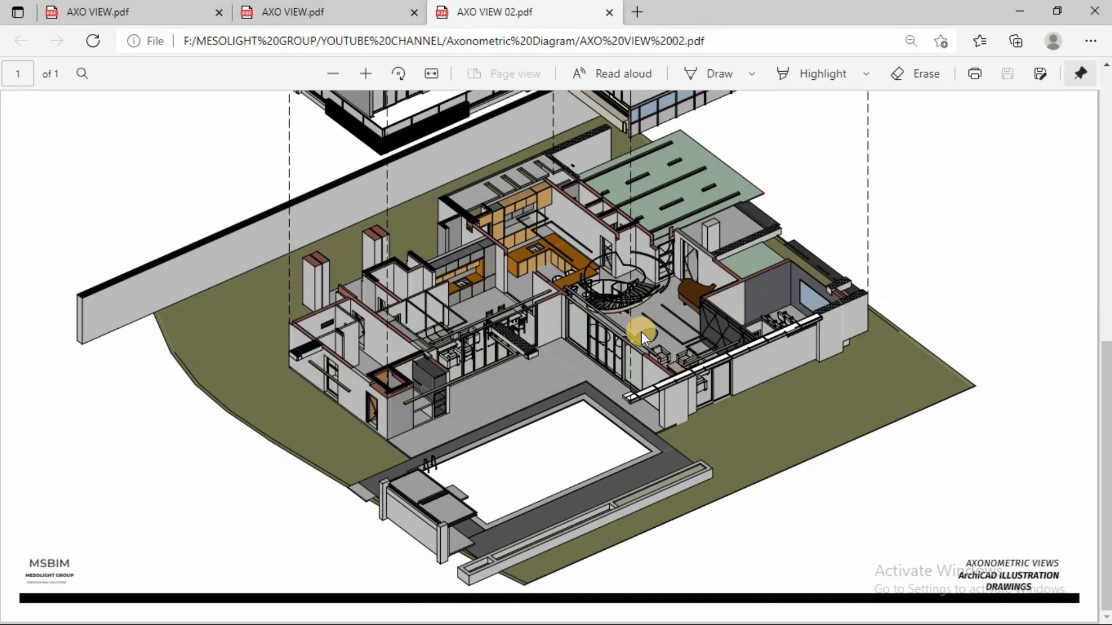
scroll(641, 331, up, 4)
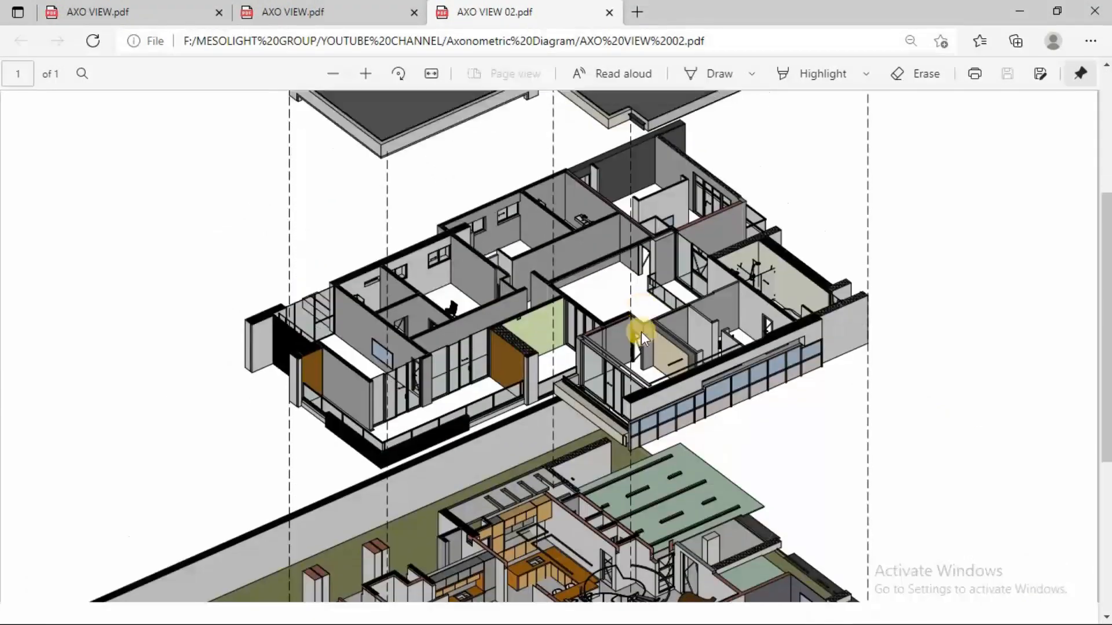
scroll(641, 332, up, 5)
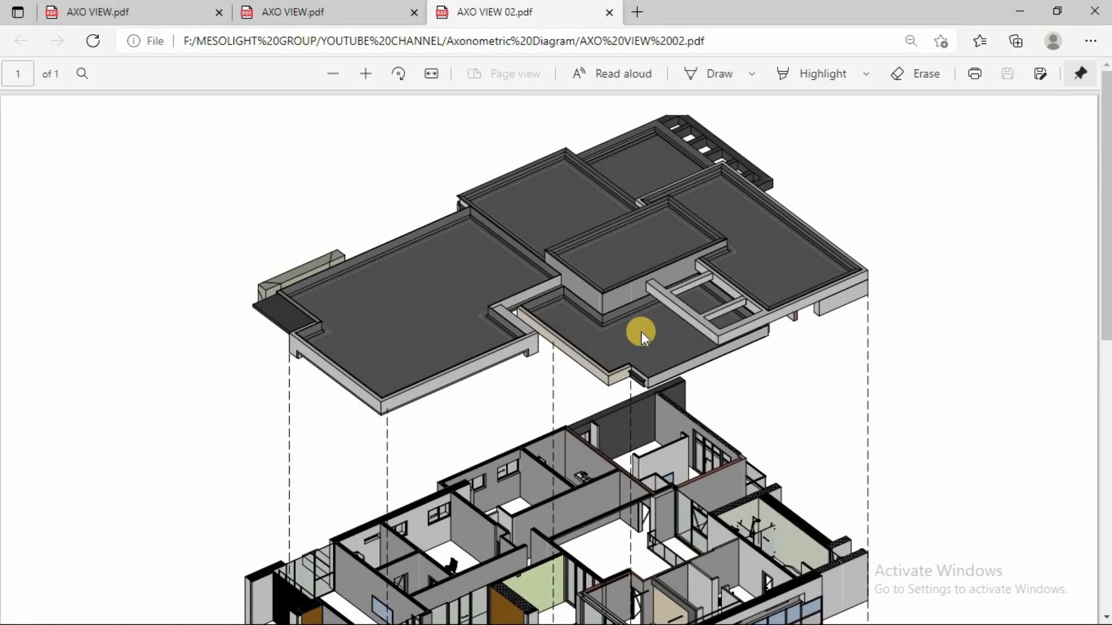
scroll(641, 332, down, 9)
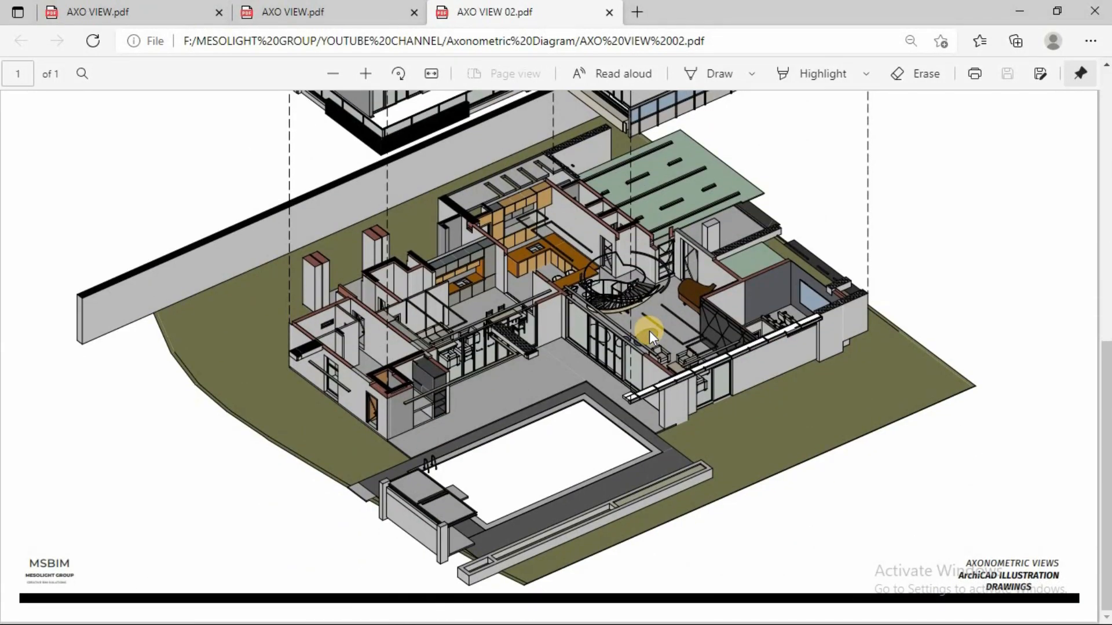
ctrl+scroll(648, 335, down, 2)
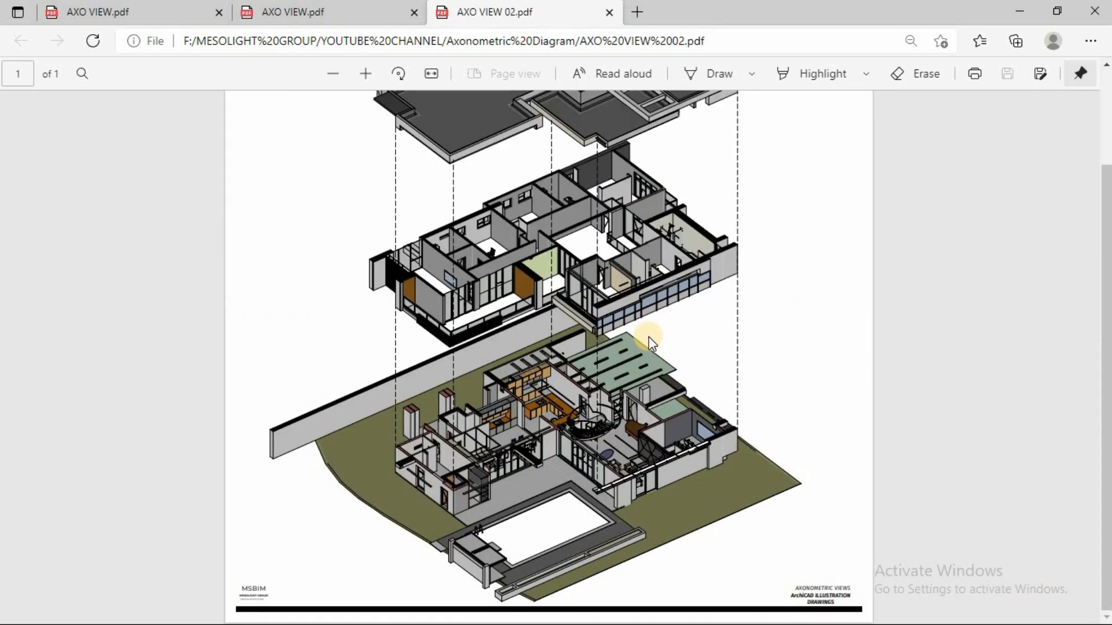
scroll(649, 336, up, 2)
scroll(649, 336, down, 1)
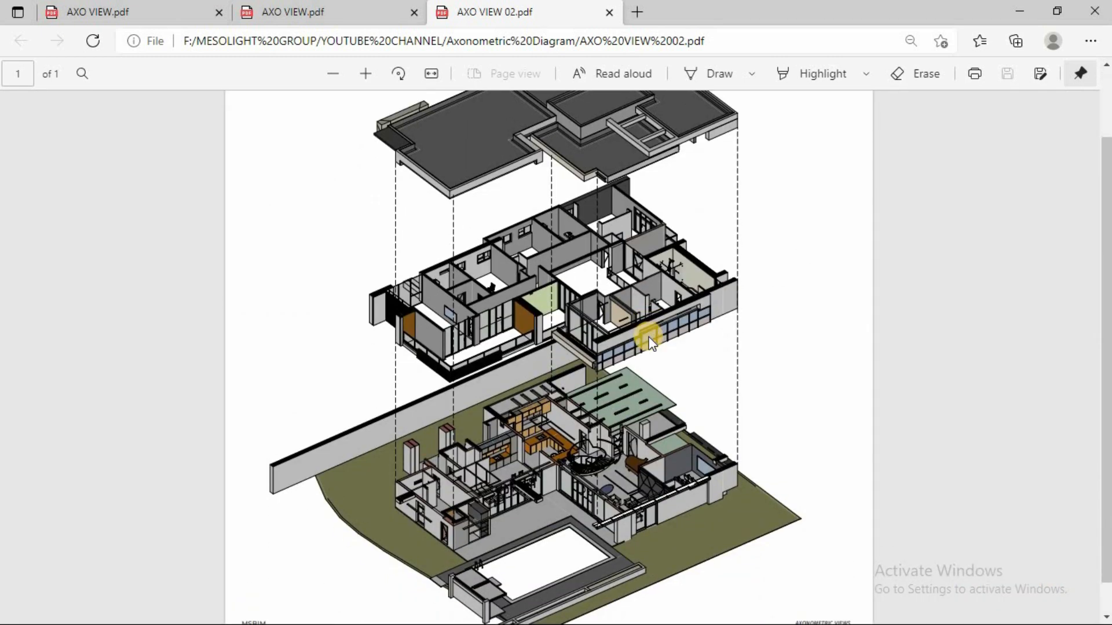
scroll(649, 338, up, 2)
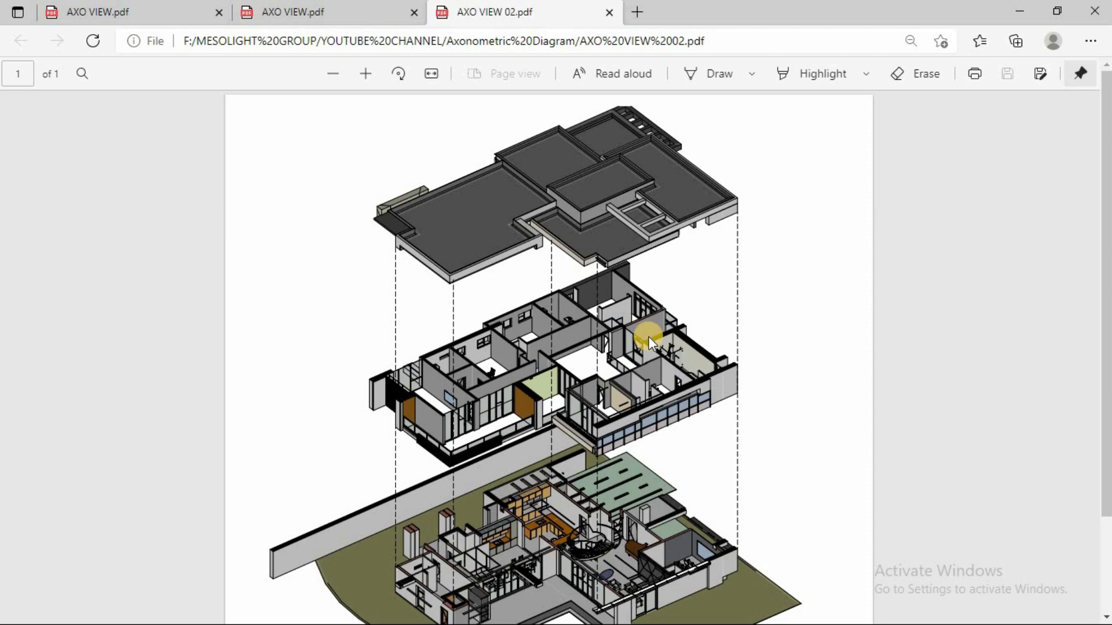
scroll(649, 336, down, 3)
scroll(649, 336, up, 3)
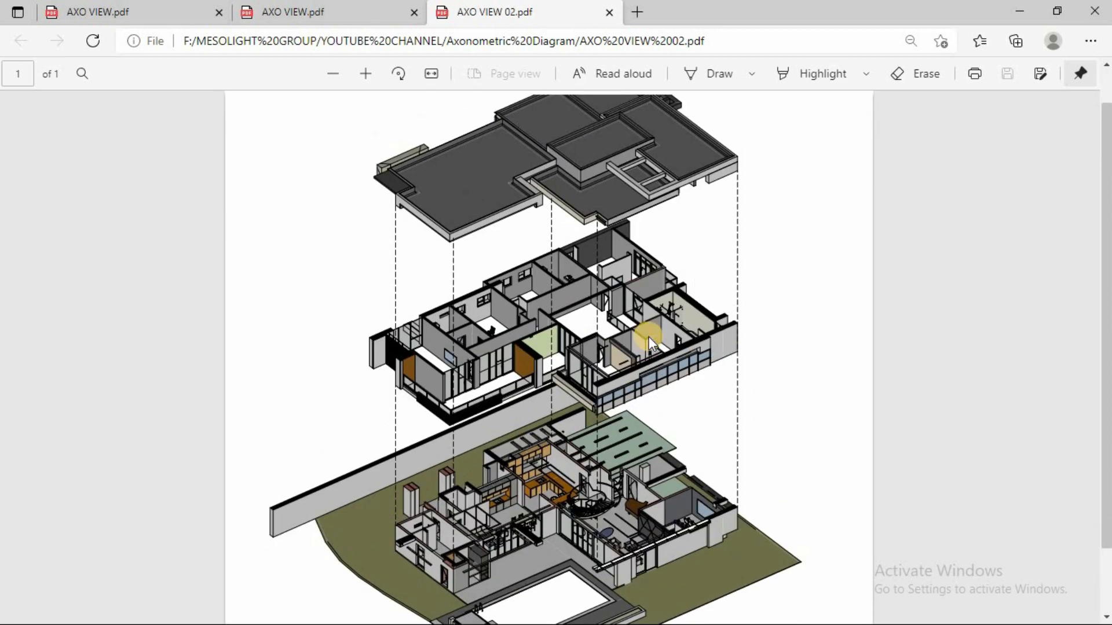